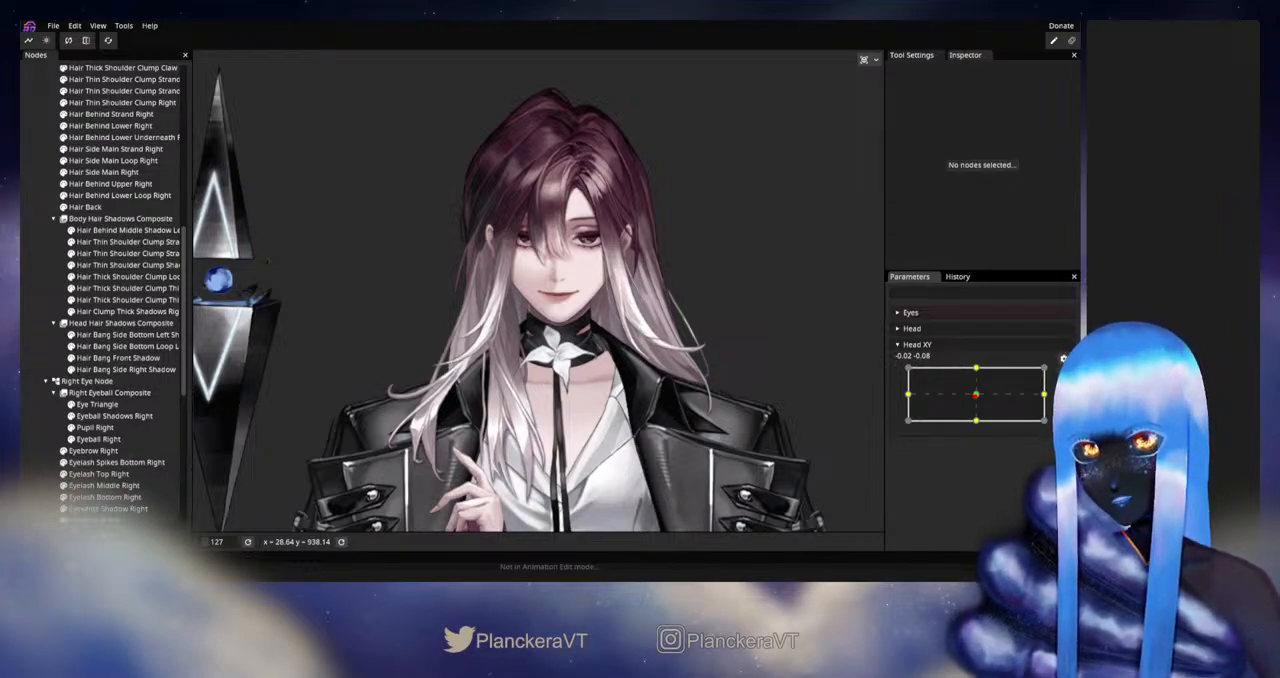
# - Turn the head fully sideways with Head XY and arm the parameter at its -1.00, 0.00 keypoint
pyautogui.moveTo(683, 307); pyautogui.dragTo(687, 357)
pyautogui.scroll(1, 687, 357)
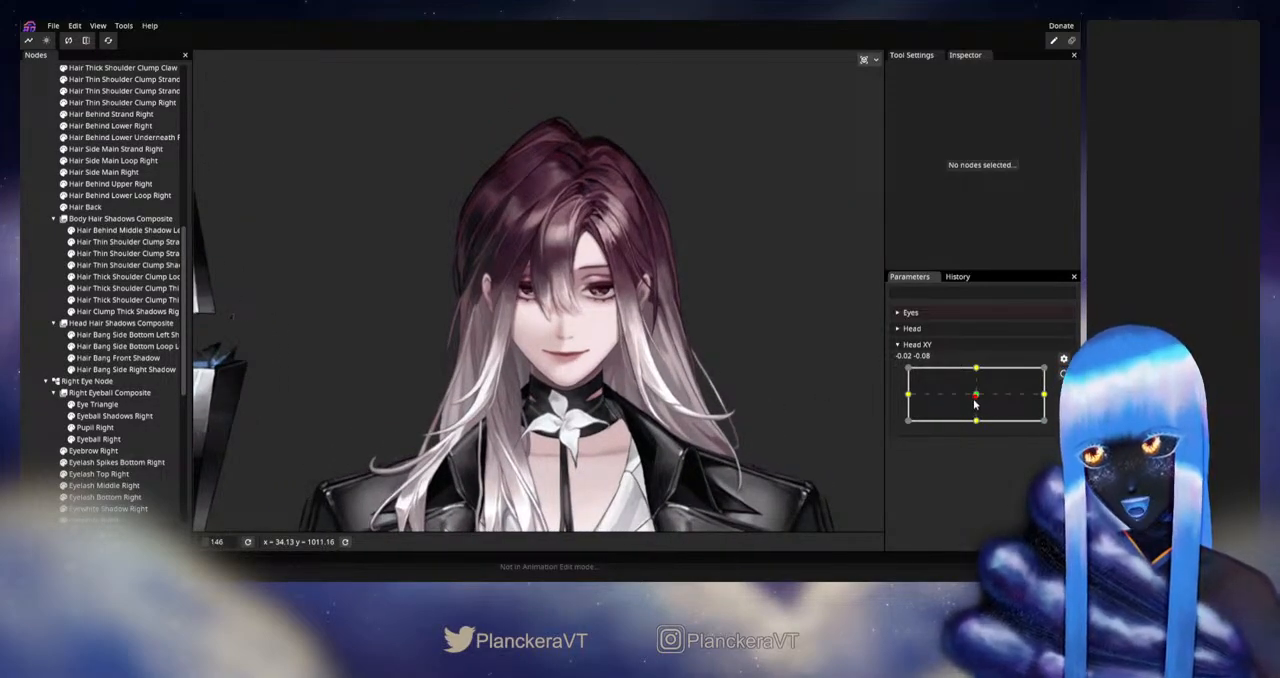
pyautogui.moveTo(975, 404); pyautogui.dragTo(904, 398)
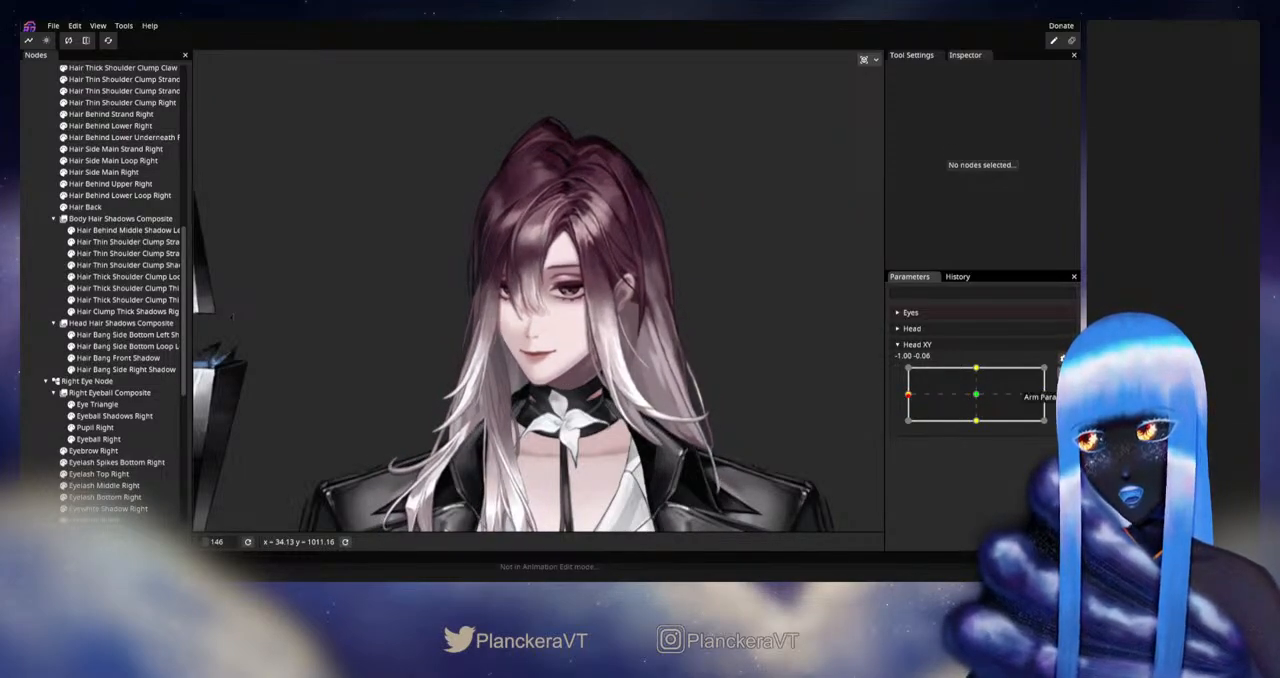
pyautogui.click(1062, 357)
# - Reshape the Hair Bang Front Strand mesh for the sideways pose with the Circle Brush, reducing the brush size to 25
pyautogui.scroll(5, 576, 396)
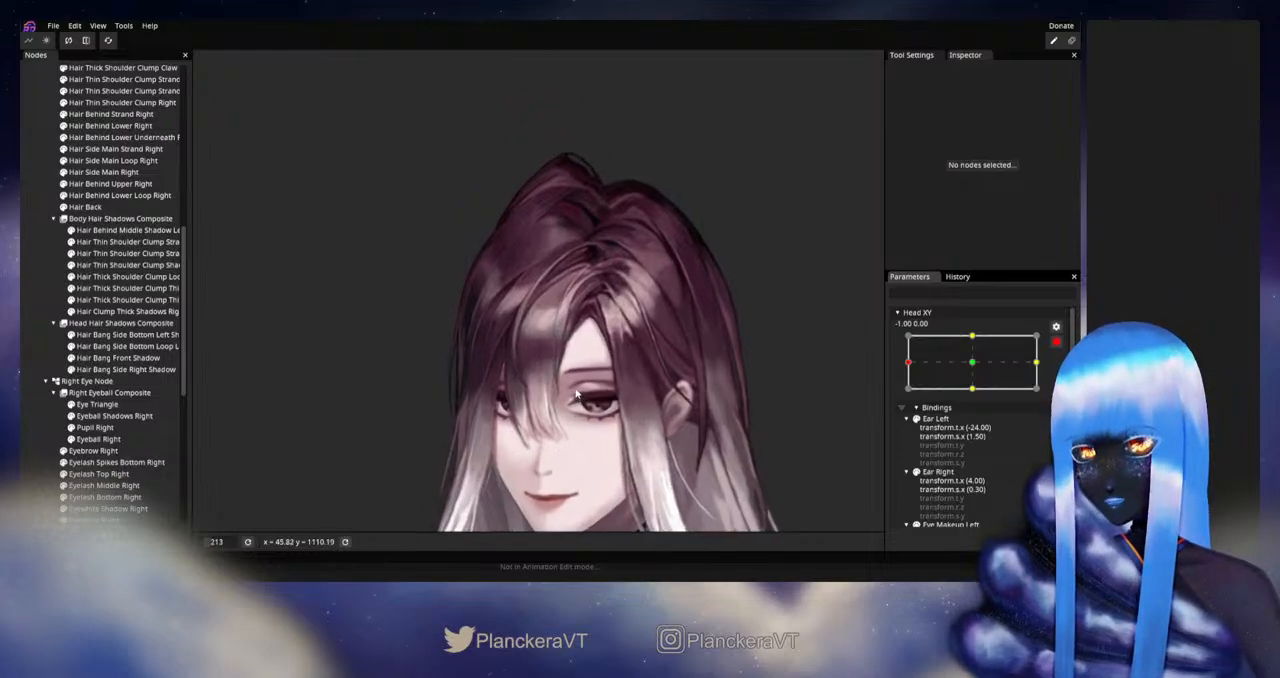
pyautogui.scroll(4, 576, 396)
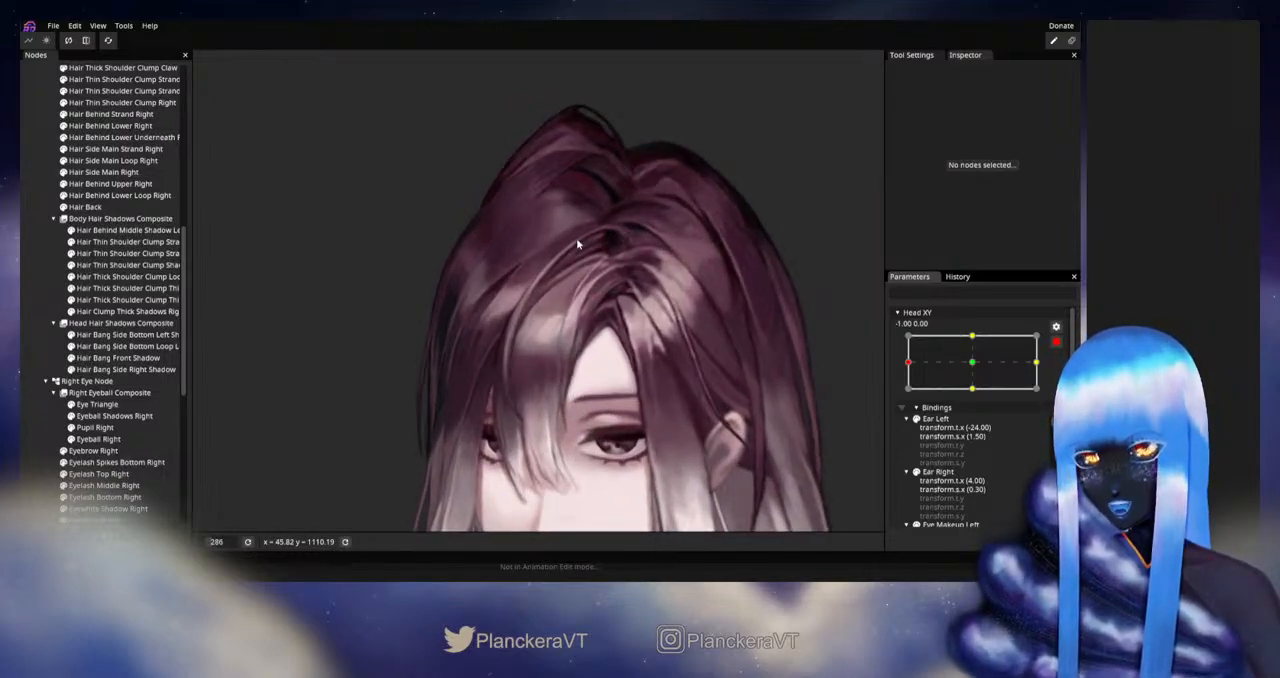
pyautogui.scroll(10, 93, 215)
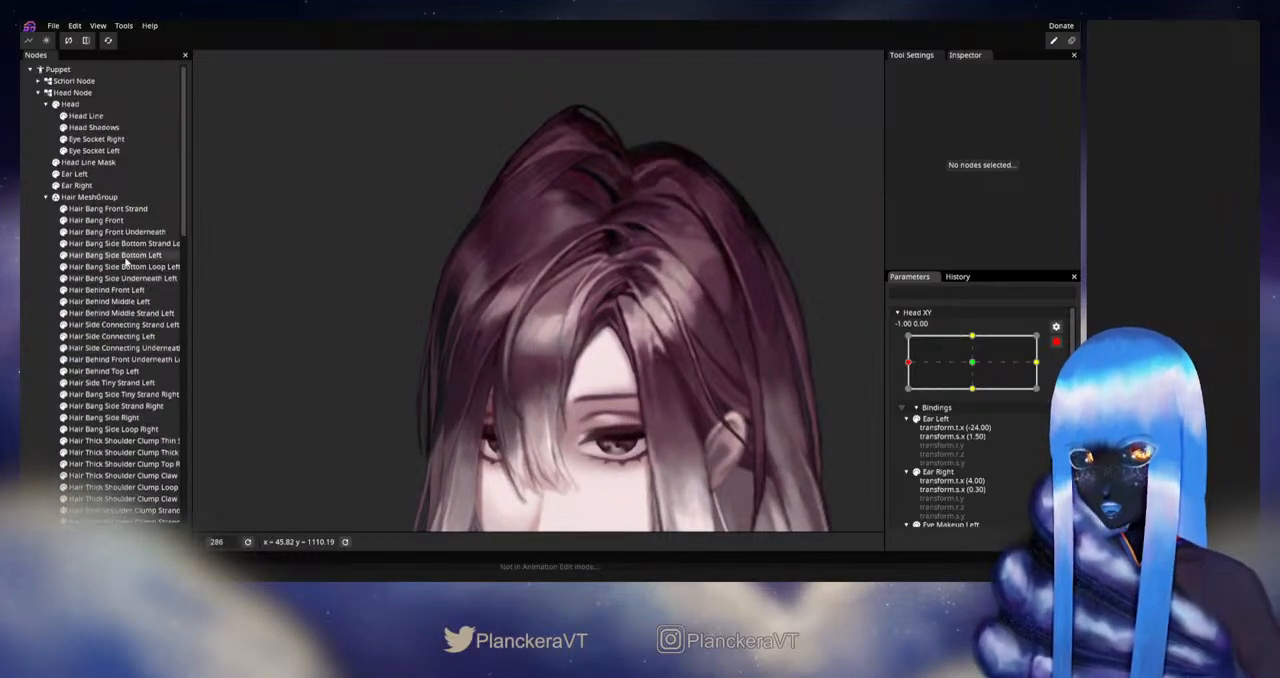
pyautogui.click(98, 208)
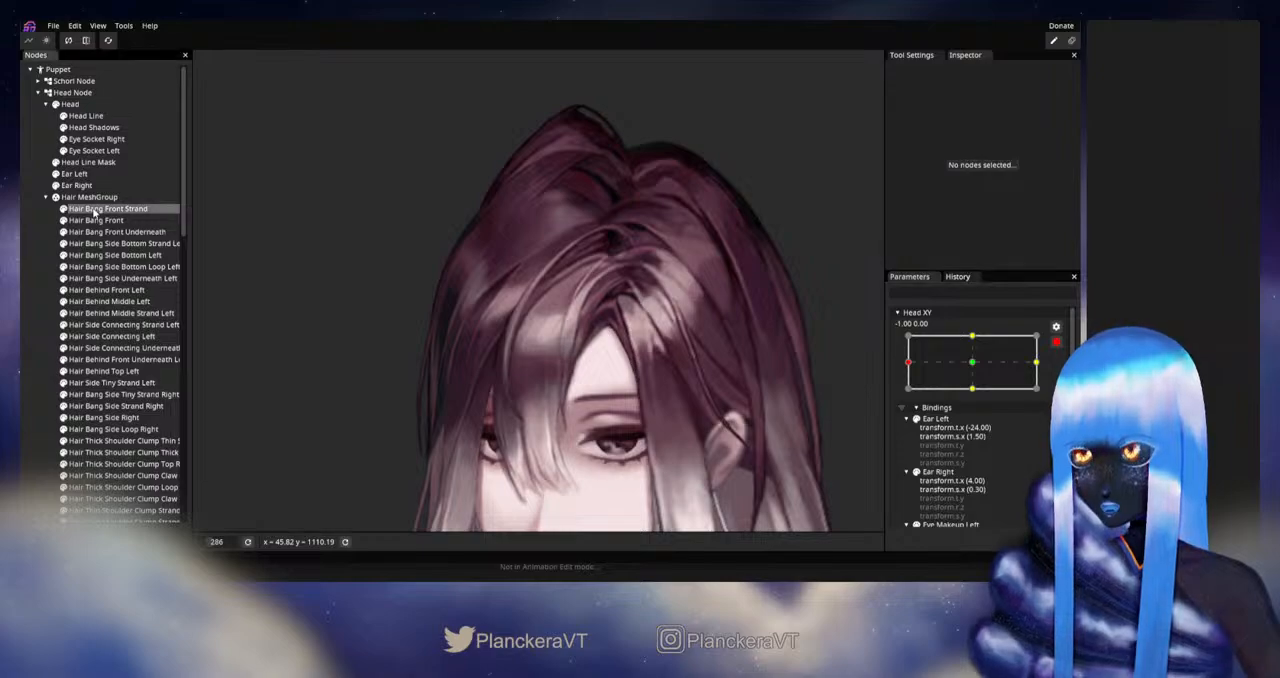
pyautogui.click(205, 104)
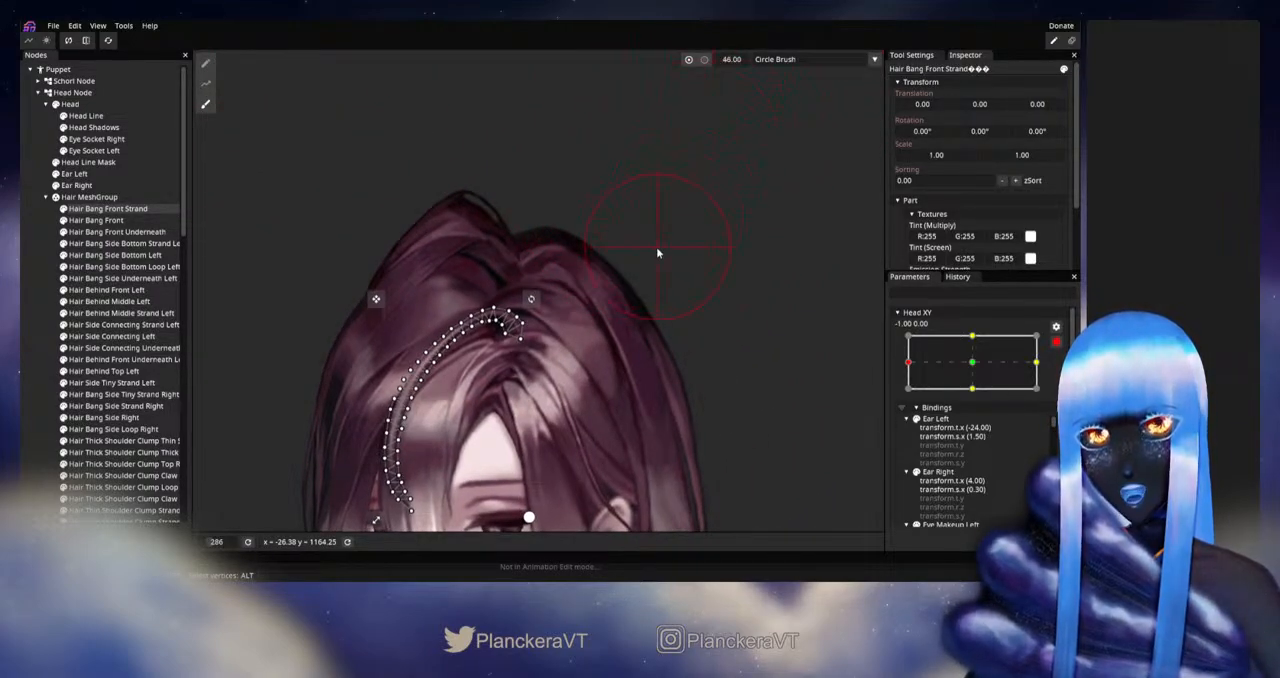
pyautogui.moveTo(657, 248); pyautogui.dragTo(750, 191)
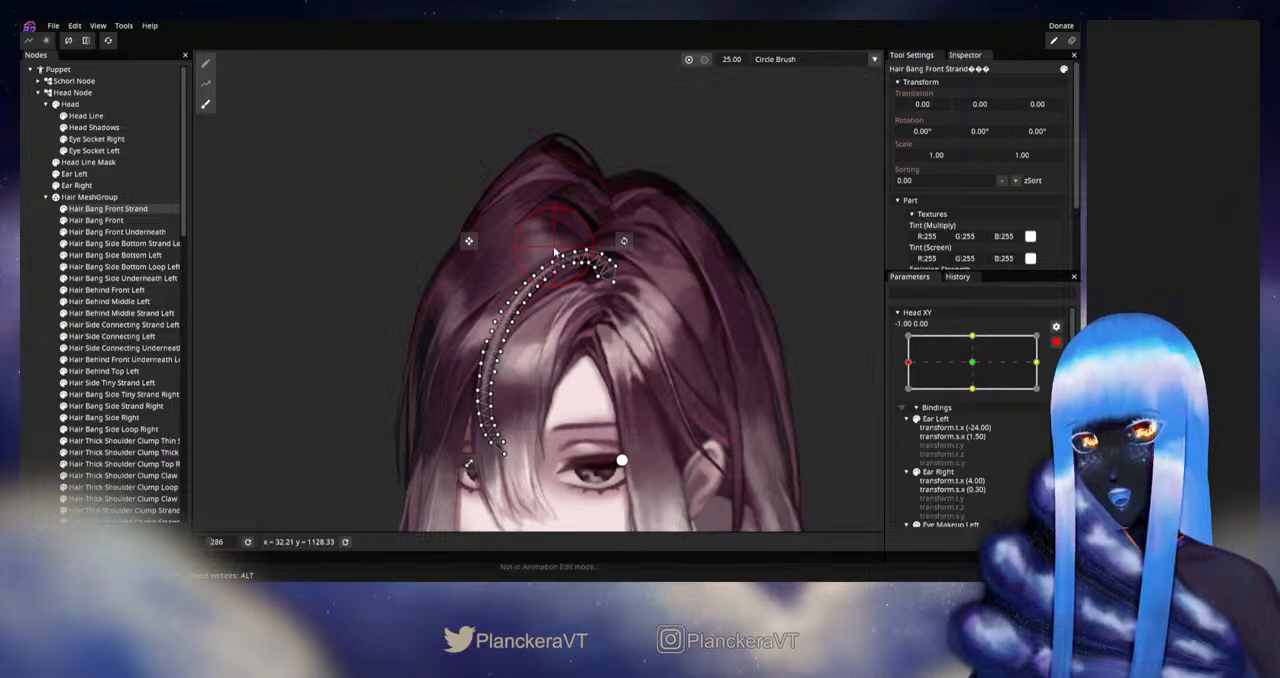
pyautogui.click(22, 326)
# - Disarm Head XY and sweep it around the -1.00 side to check how the front hair moves near the parting
pyautogui.scroll(-5, 621, 357)
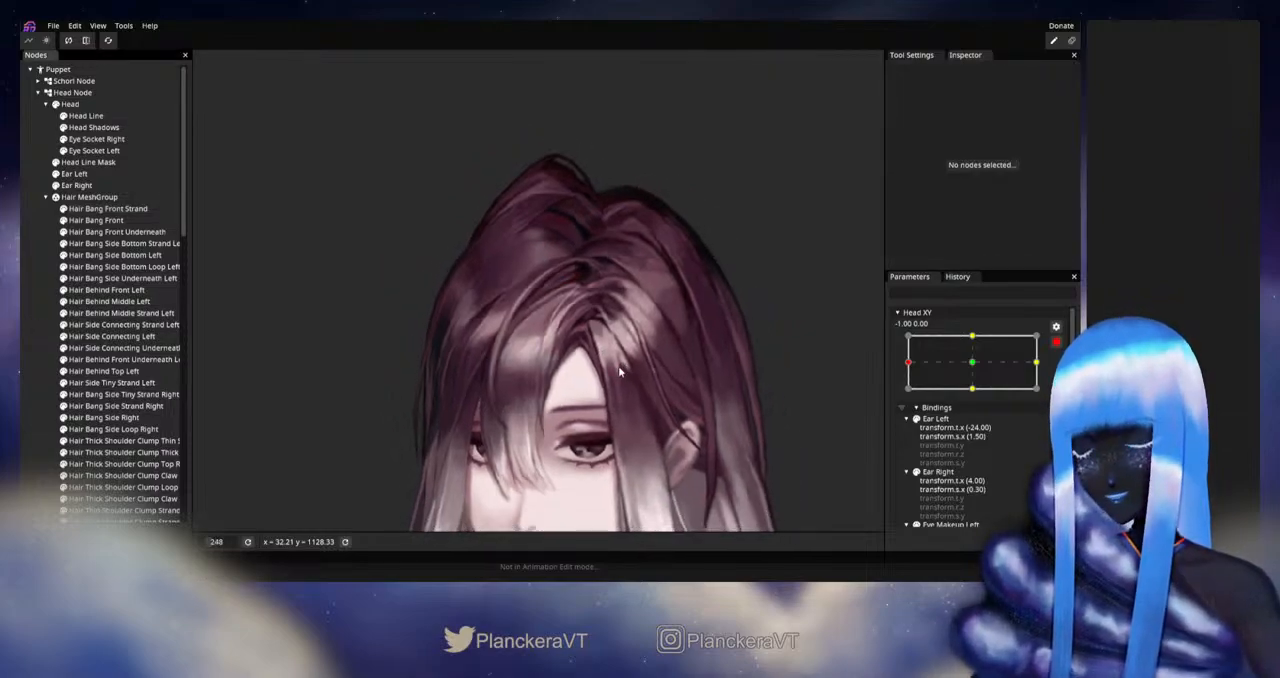
pyautogui.moveTo(665, 366); pyautogui.dragTo(689, 338)
pyautogui.click(1056, 342)
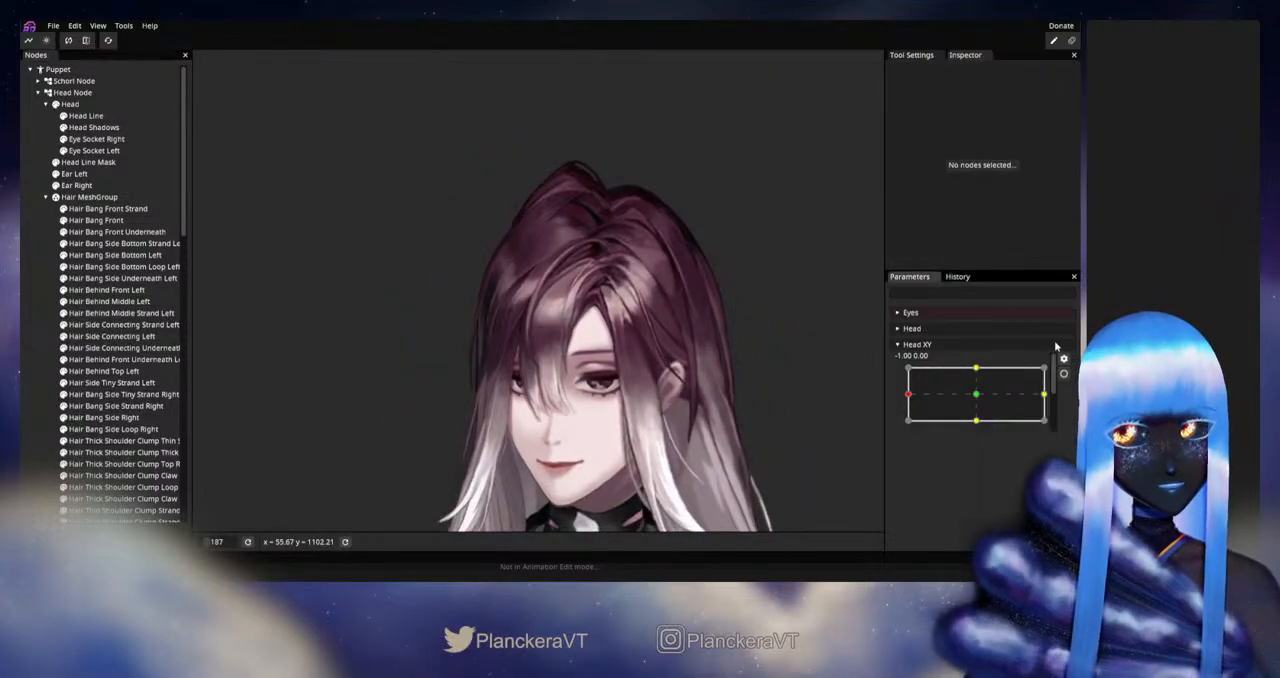
pyautogui.moveTo(909, 398)
pyautogui.mouseDown()
pyautogui.moveTo(978, 399)
pyautogui.moveTo(899, 399)
pyautogui.mouseUp()
pyautogui.scroll(5, 575, 274)
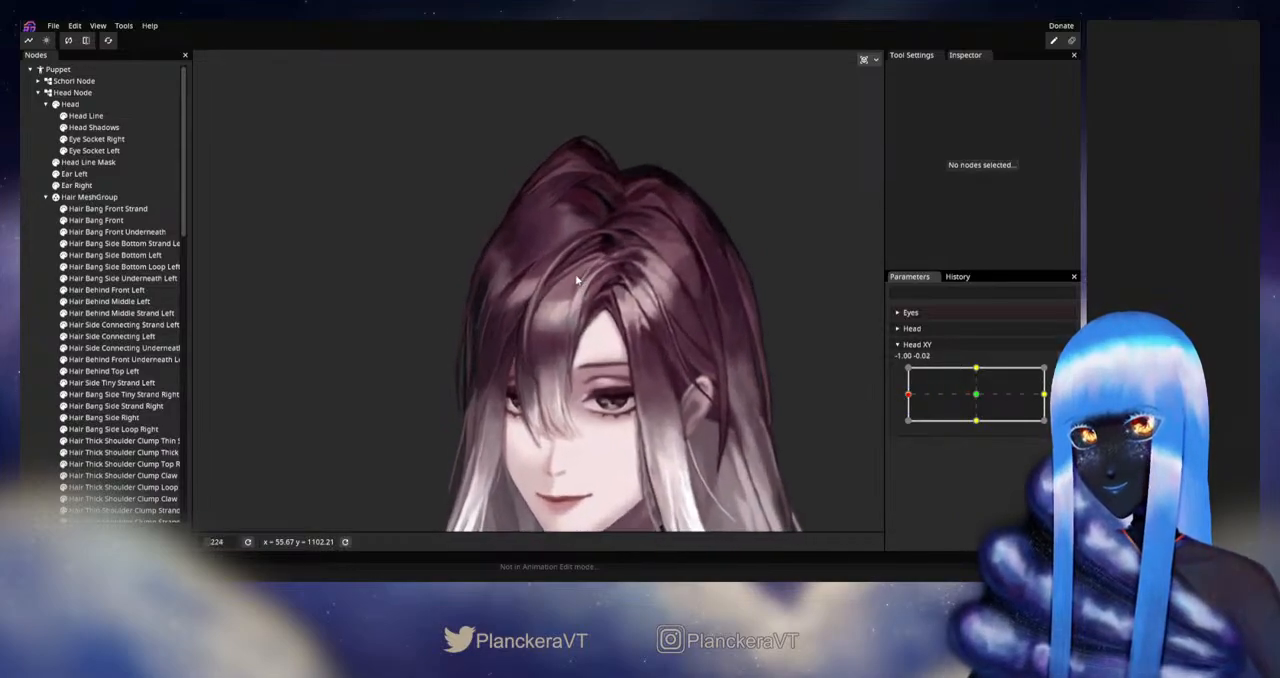
pyautogui.scroll(3, 594, 351)
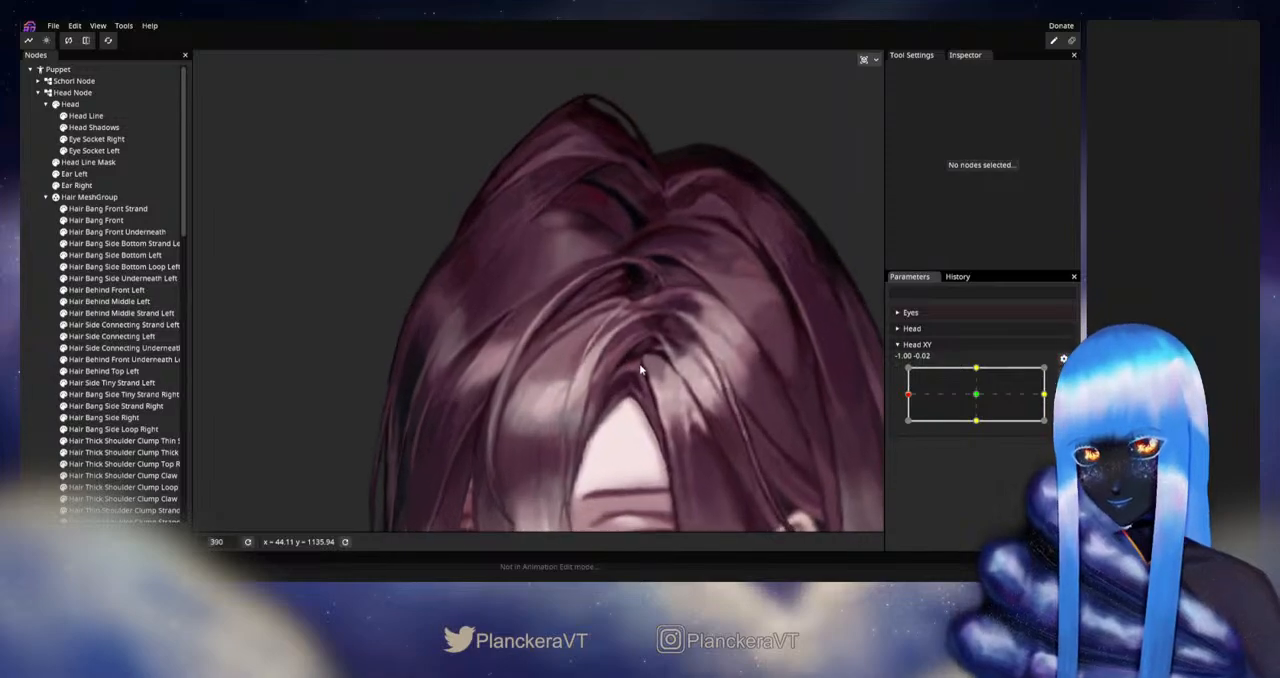
pyautogui.moveTo(908, 393)
pyautogui.mouseDown()
pyautogui.moveTo(937, 397)
pyautogui.moveTo(895, 397)
pyautogui.mouseUp()
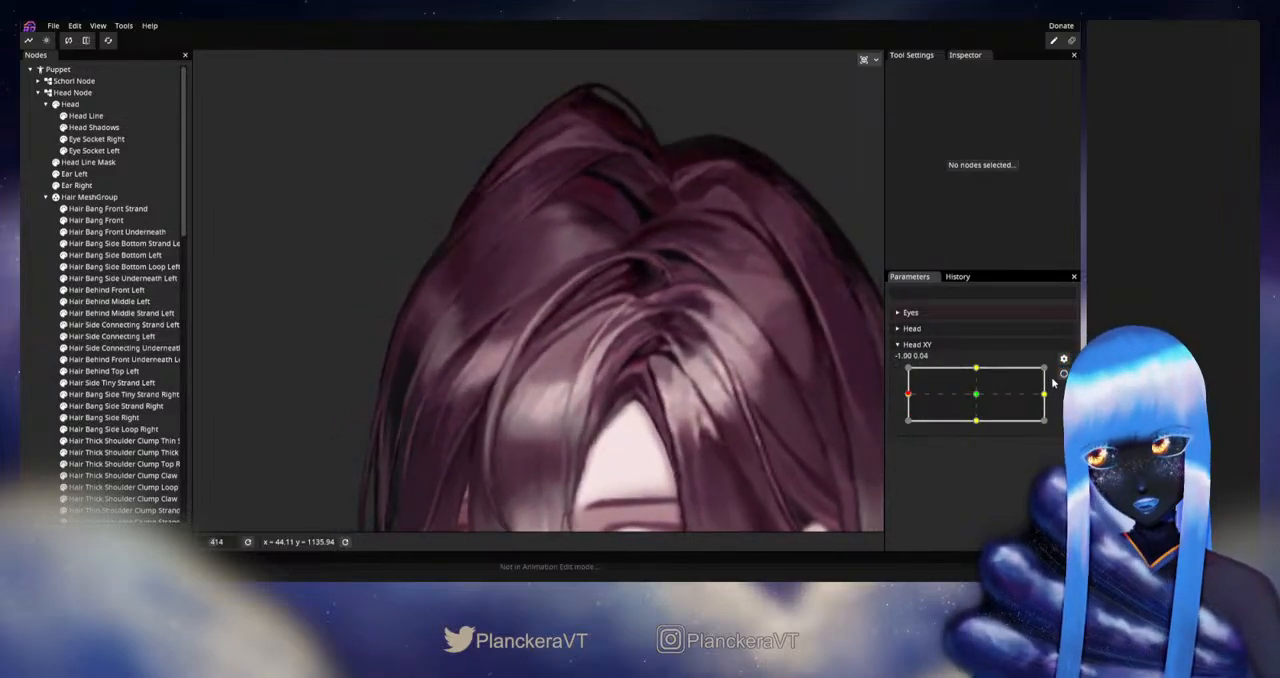
# - Arm Head XY at -1.00, 0.00 and refine the Hair Bang Front Strand mesh with a size 27 Circle Brush
pyautogui.click(1063, 373)
pyautogui.click(130, 208)
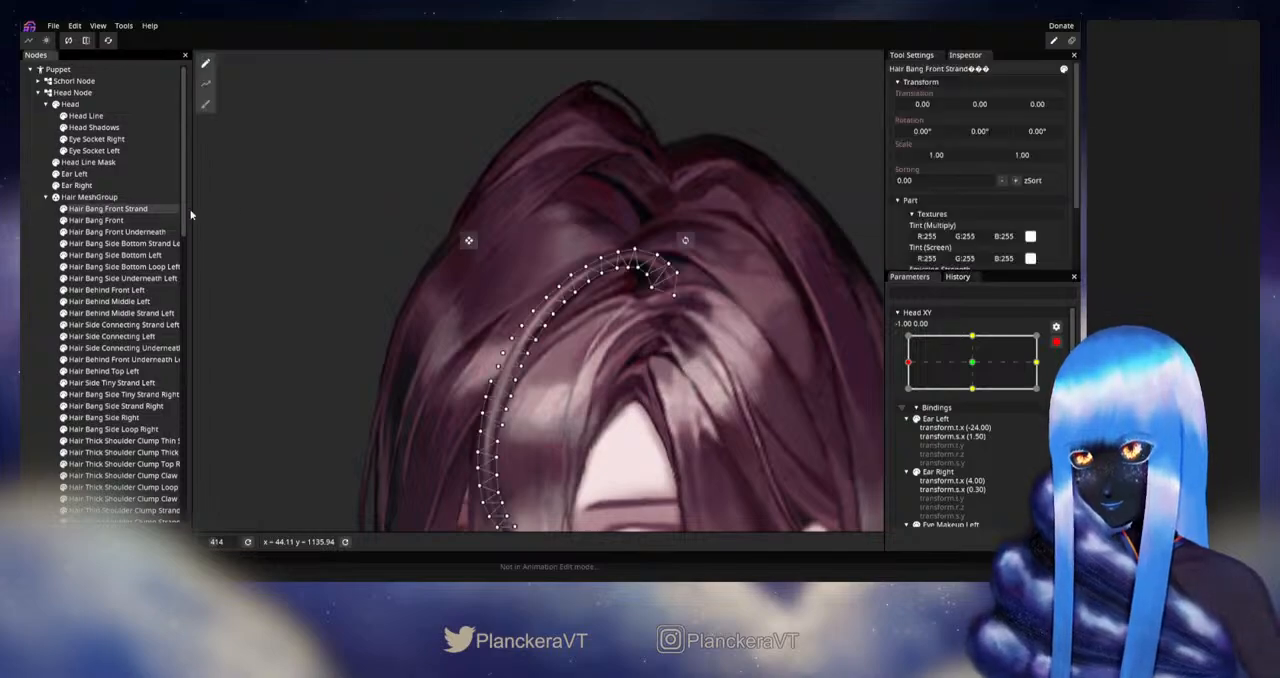
pyautogui.click(205, 104)
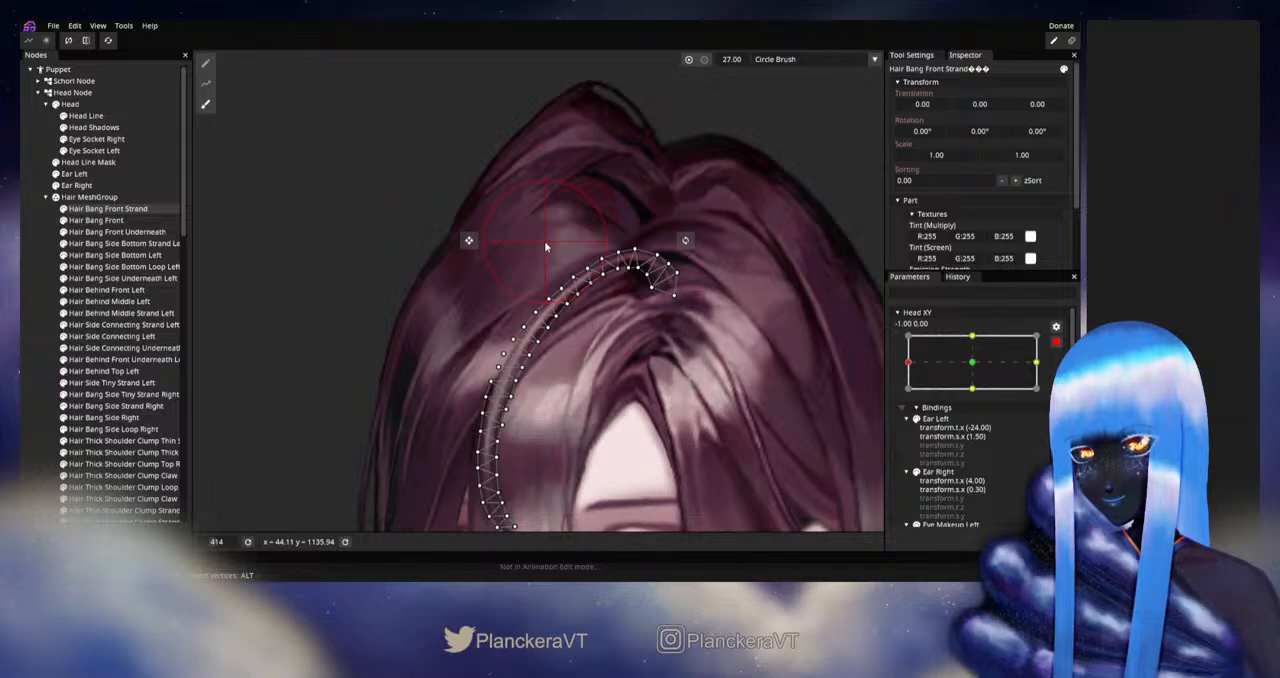
pyautogui.click(46, 350)
# - Disarm Head XY and preview the sideways head turn to check the refined front strand
pyautogui.scroll(-3, 609, 374)
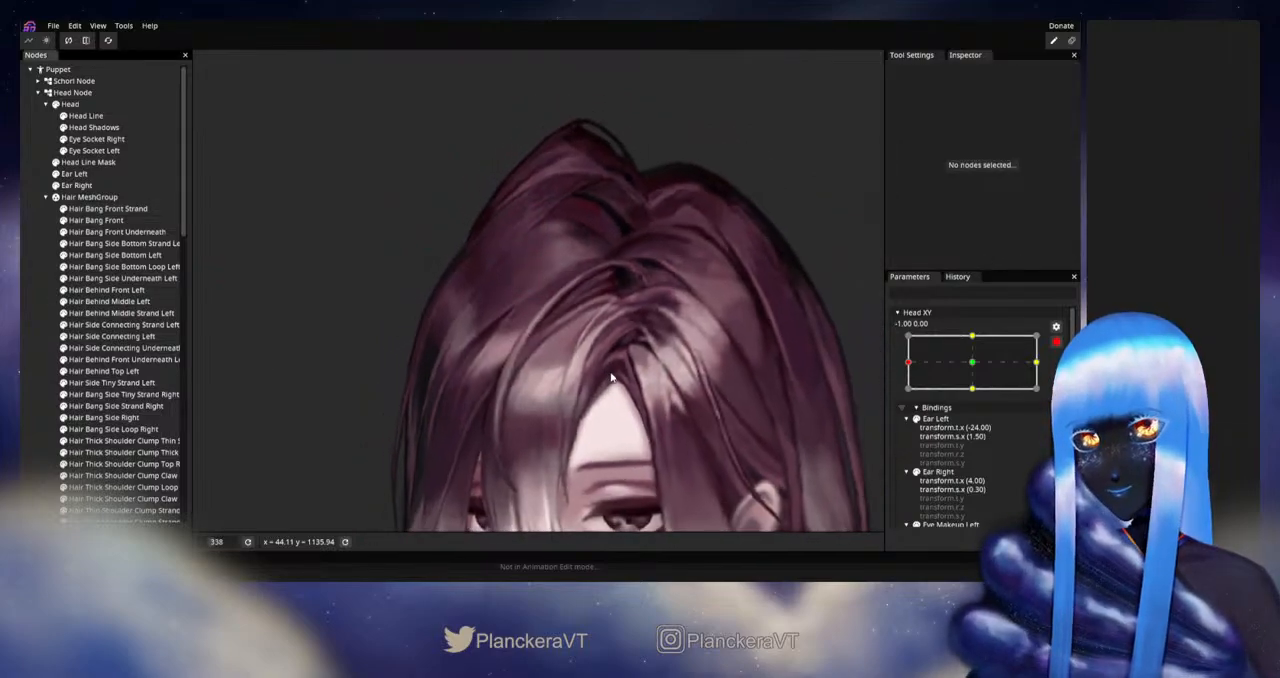
pyautogui.scroll(-3, 611, 376)
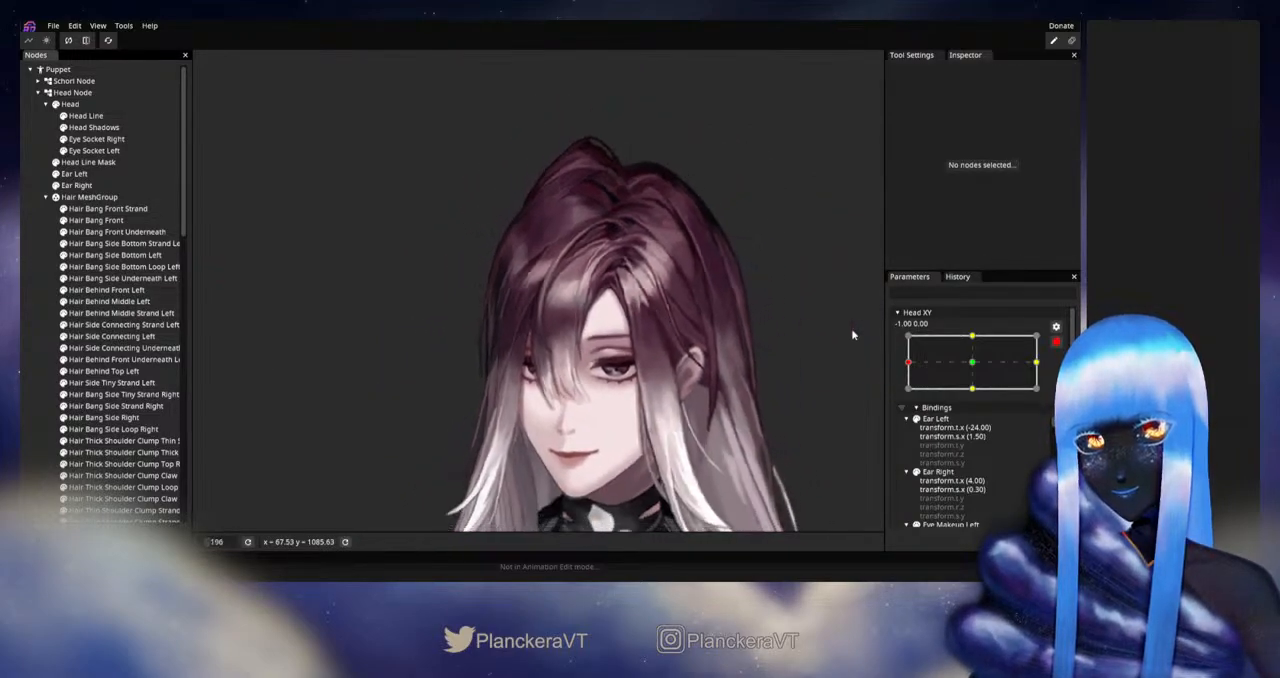
pyautogui.click(1056, 341)
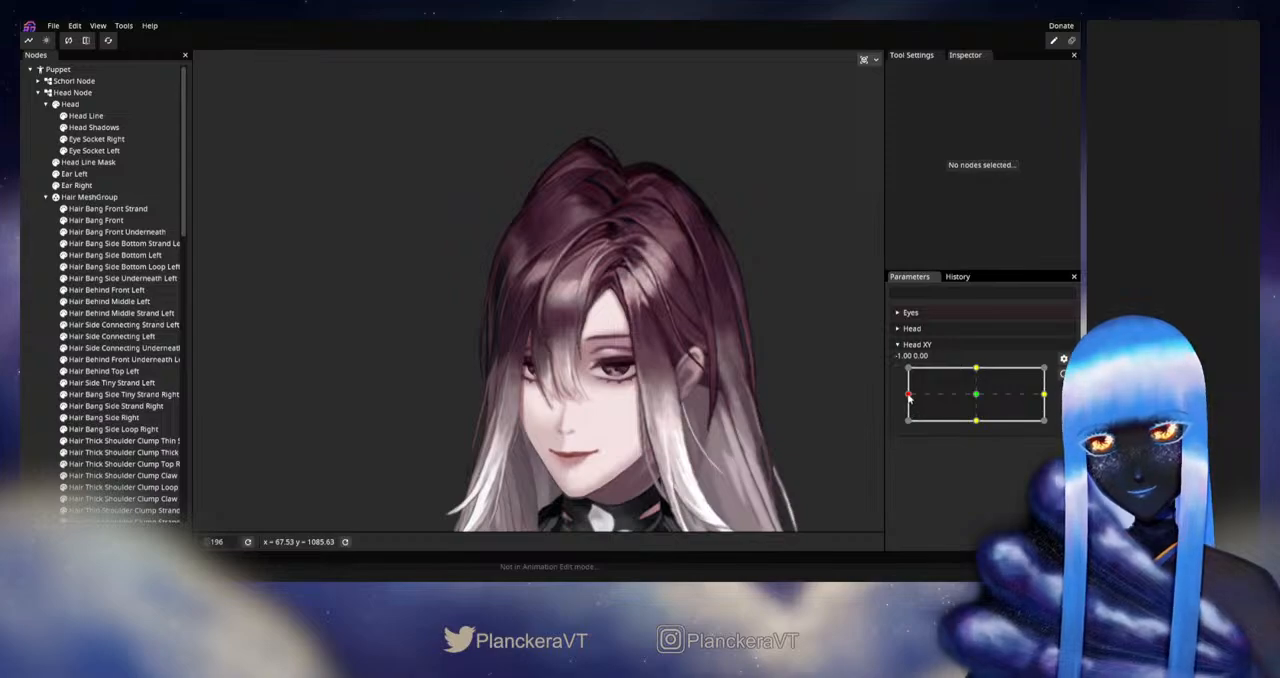
pyautogui.moveTo(909, 397)
pyautogui.mouseDown()
pyautogui.moveTo(979, 399)
pyautogui.moveTo(894, 403)
pyautogui.mouseUp()
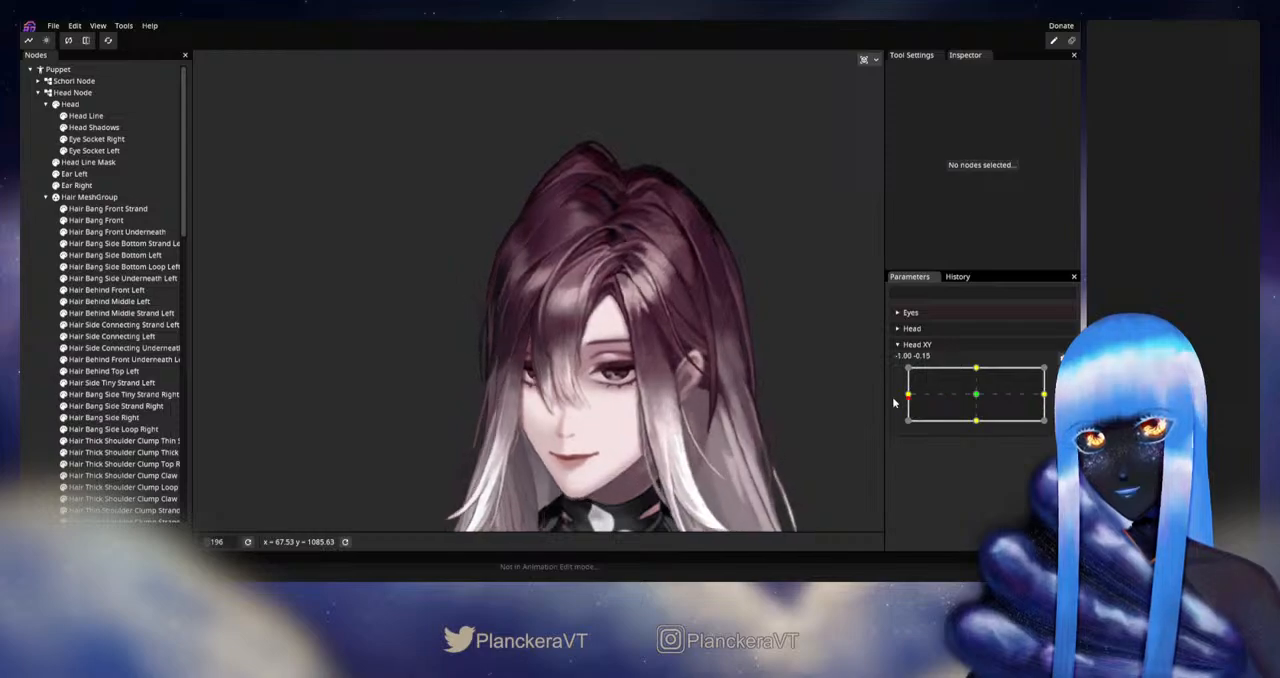
# - Arm Head XY at -1.00, 0.00 and adjust the mesh vertices of Hair Behind Front Underneath Left near the parting
pyautogui.scroll(6, 624, 377)
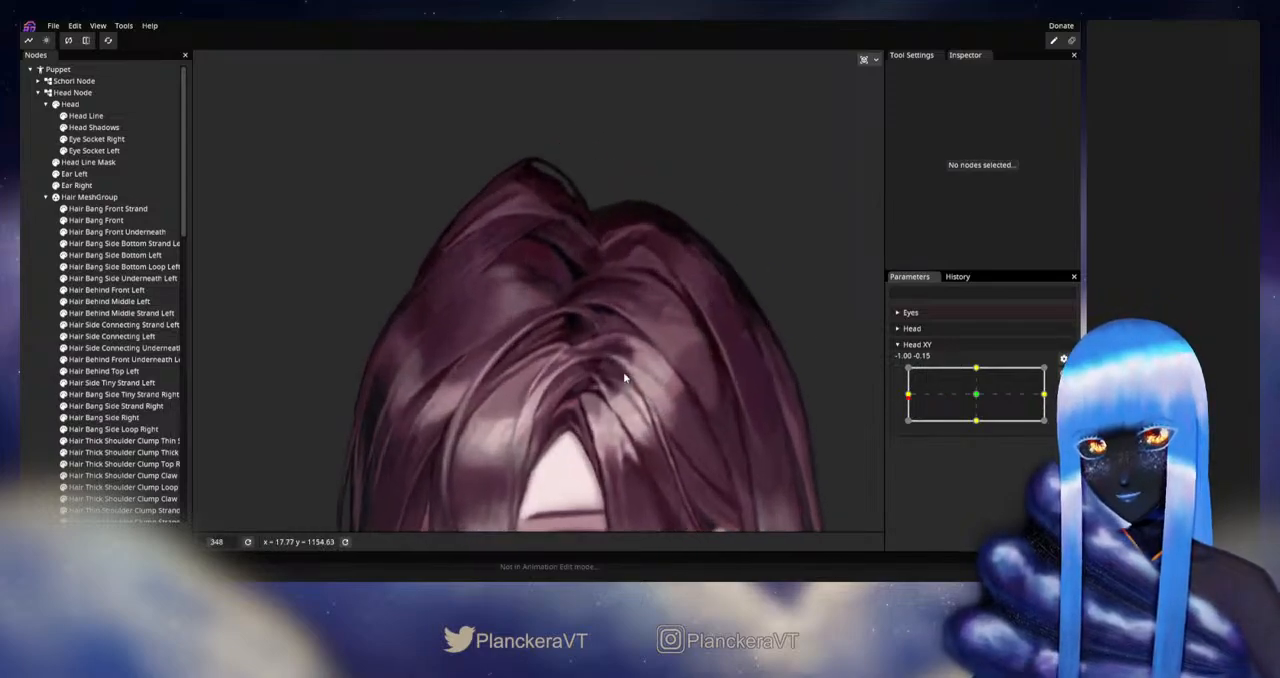
pyautogui.scroll(3, 640, 372)
pyautogui.scroll(1, 588, 325)
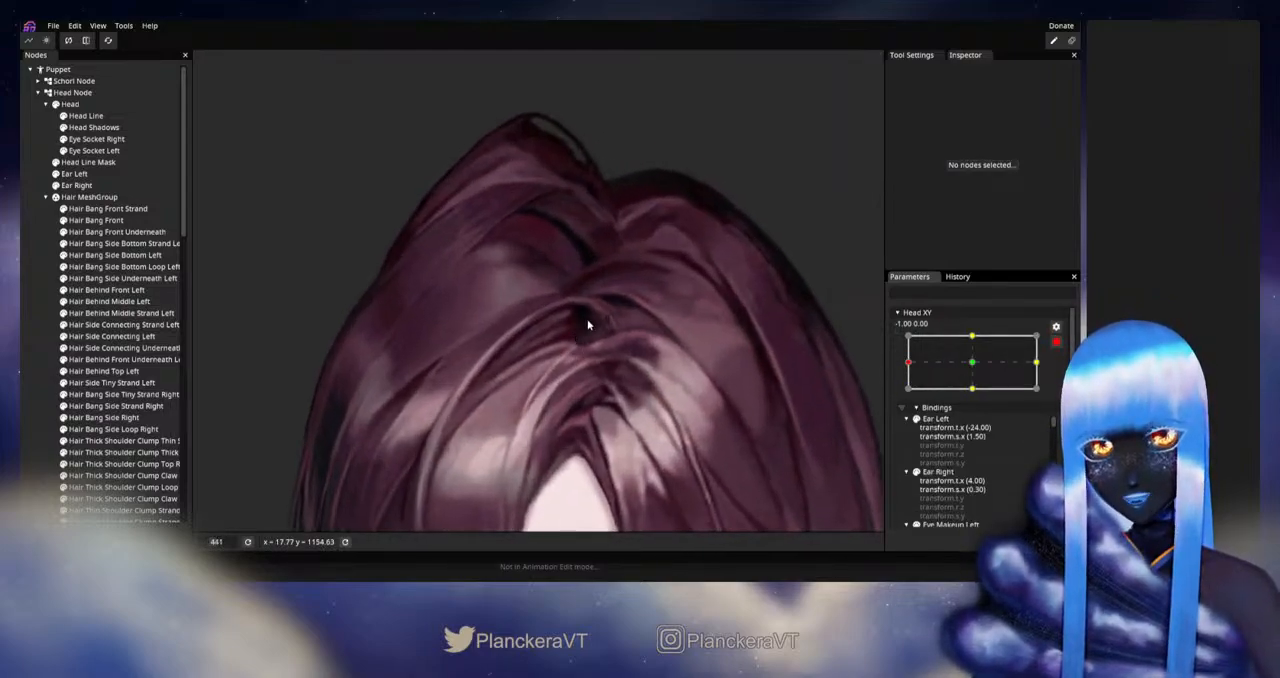
pyautogui.click(121, 359)
pyautogui.scroll(2, 585, 342)
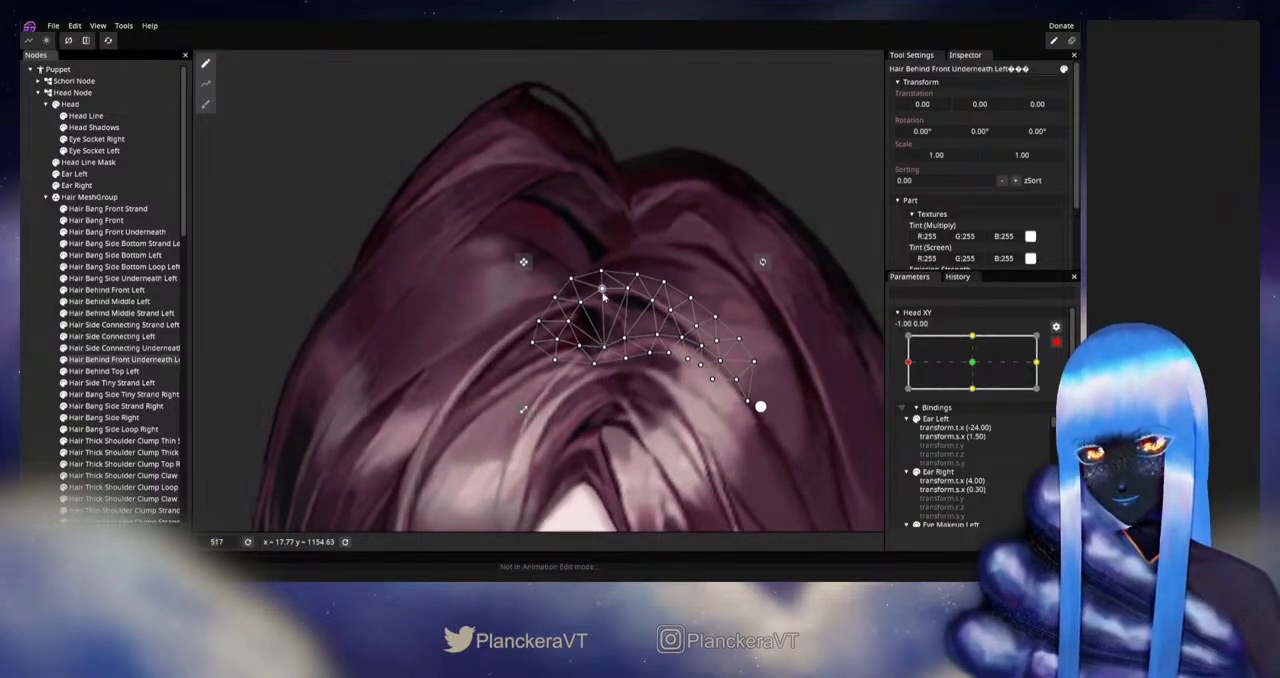
pyautogui.click(601, 290)
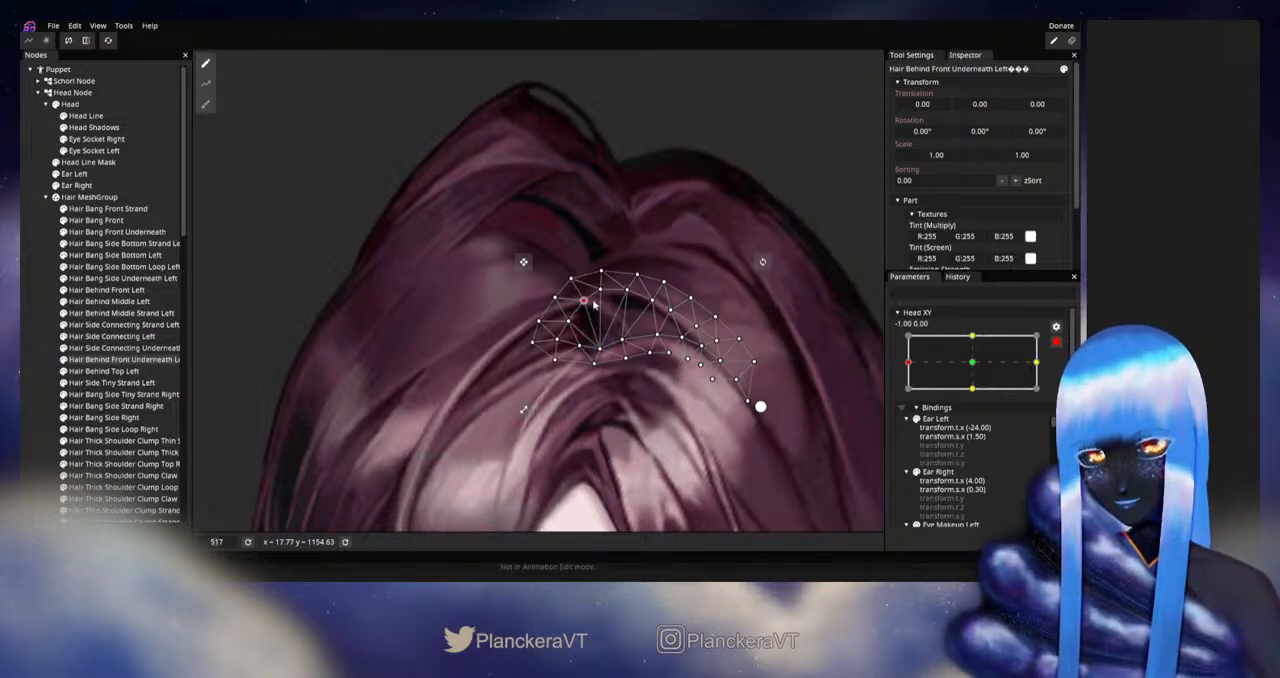
pyautogui.click(22, 315)
# - Disarm Head XY and preview the head turn to check the hair underneath the parting
pyautogui.scroll(-5, 677, 372)
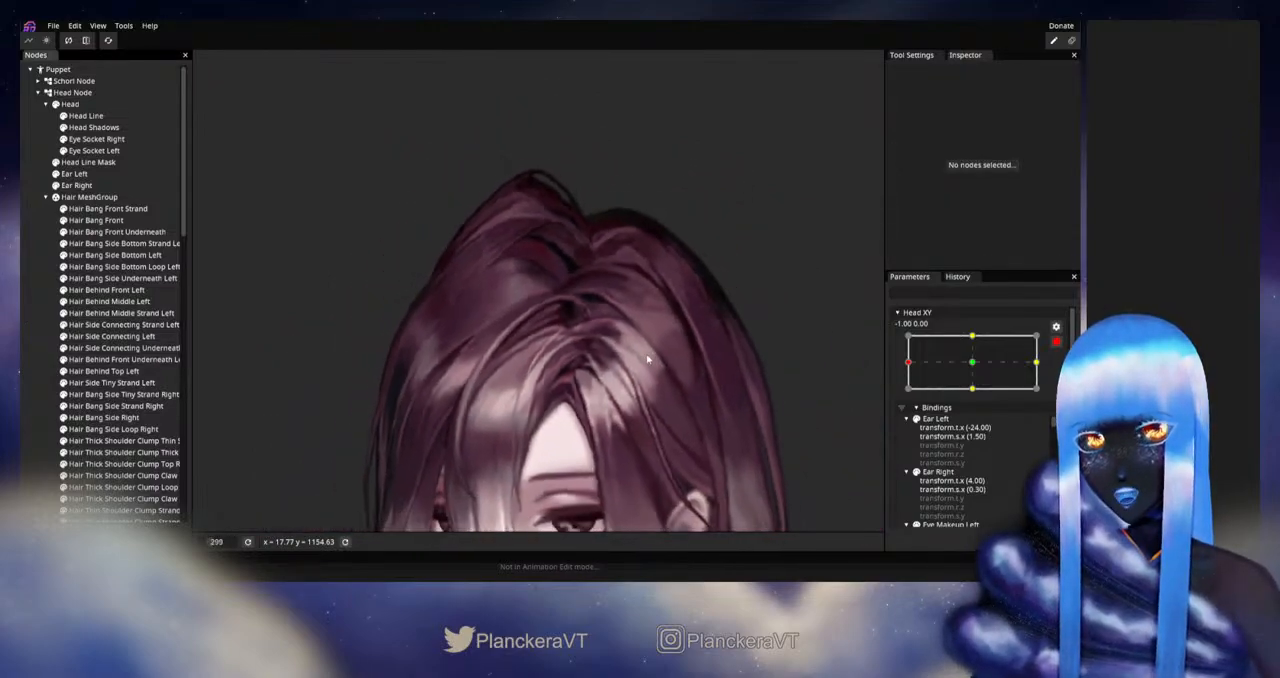
pyautogui.scroll(-3, 648, 362)
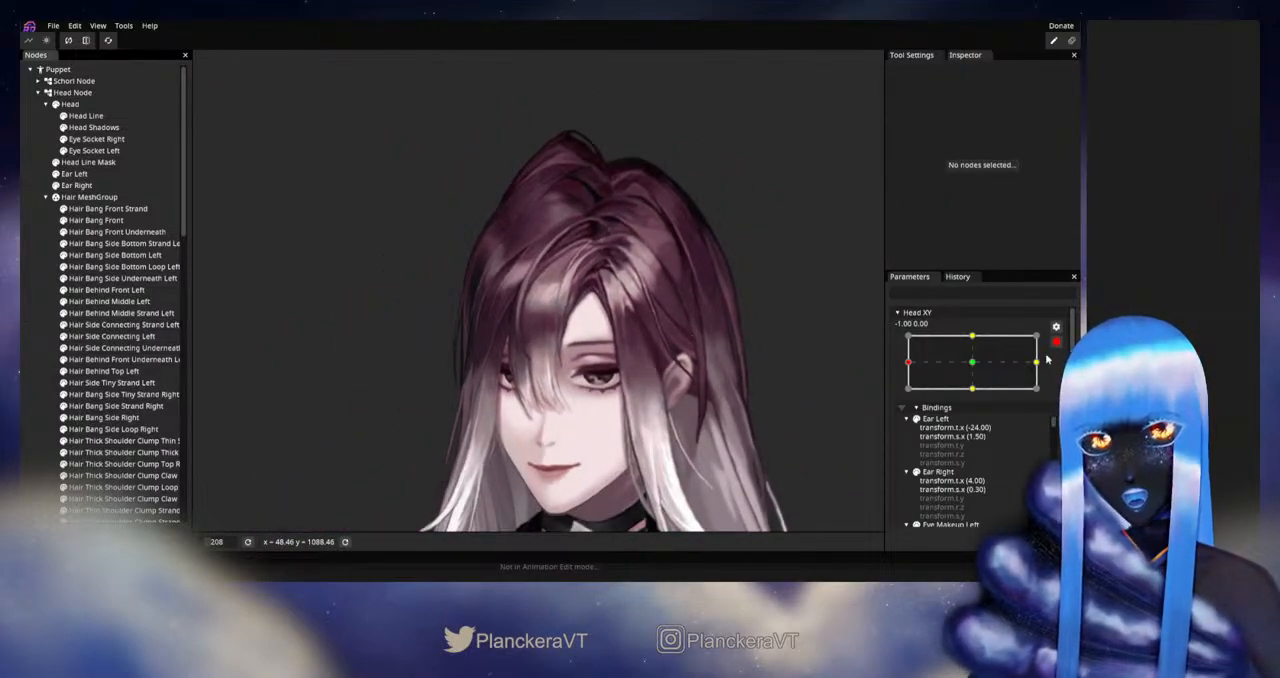
pyautogui.click(1058, 343)
pyautogui.moveTo(911, 399)
pyautogui.mouseDown()
pyautogui.moveTo(978, 399)
pyautogui.moveTo(900, 400)
pyautogui.mouseUp()
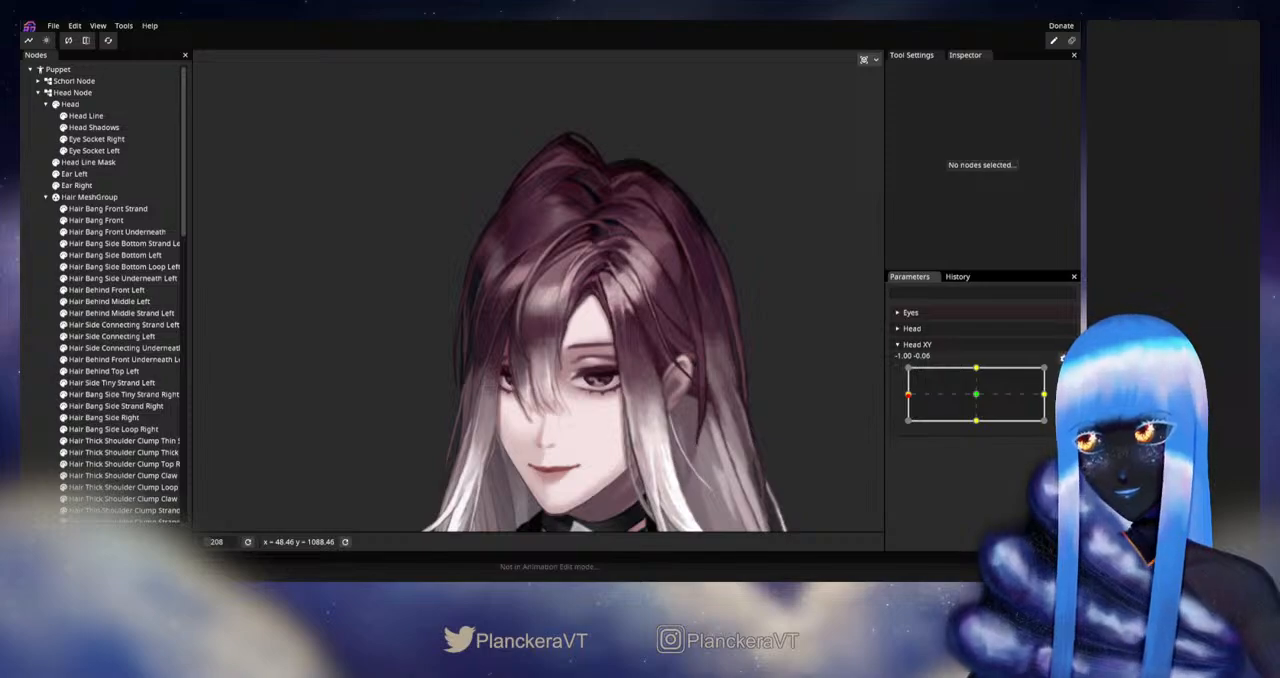
# - Touch up the Hair Bang Front Strand deformation at Head XY -1.00, 0.00 using a size 39 Circle Brush
pyautogui.click(1063, 373)
pyautogui.scroll(5, 515, 297)
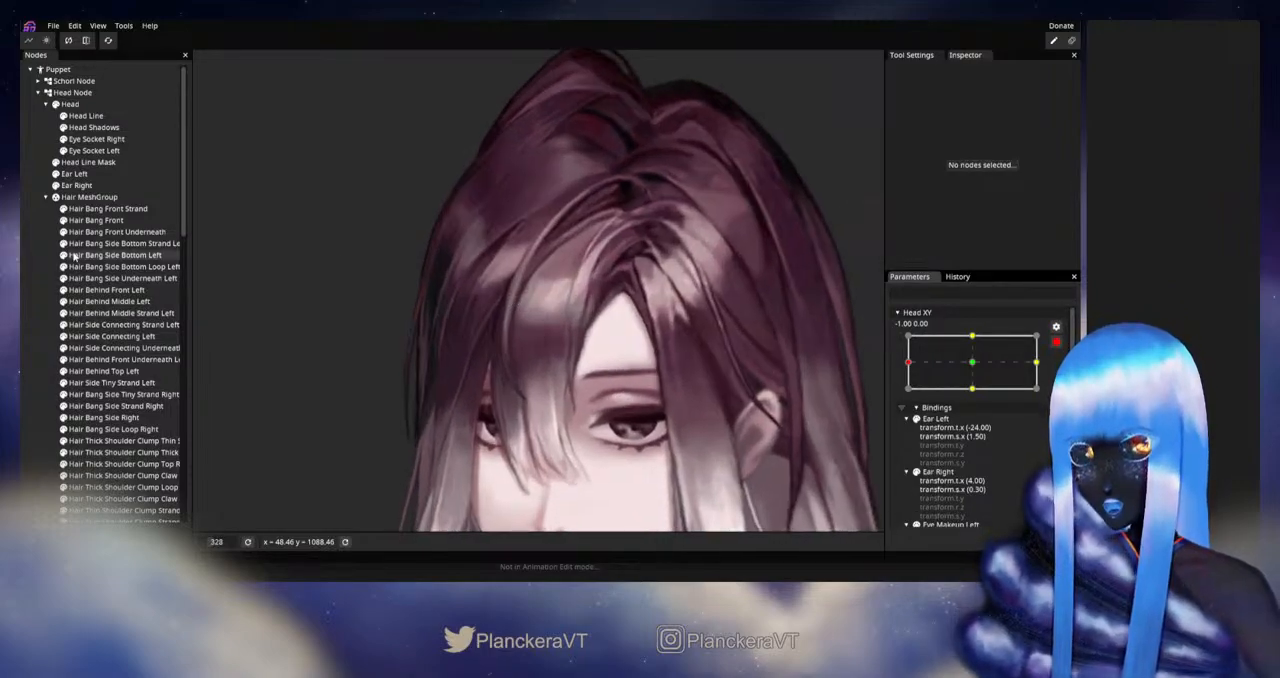
pyautogui.click(98, 208)
pyautogui.scroll(1, 683, 320)
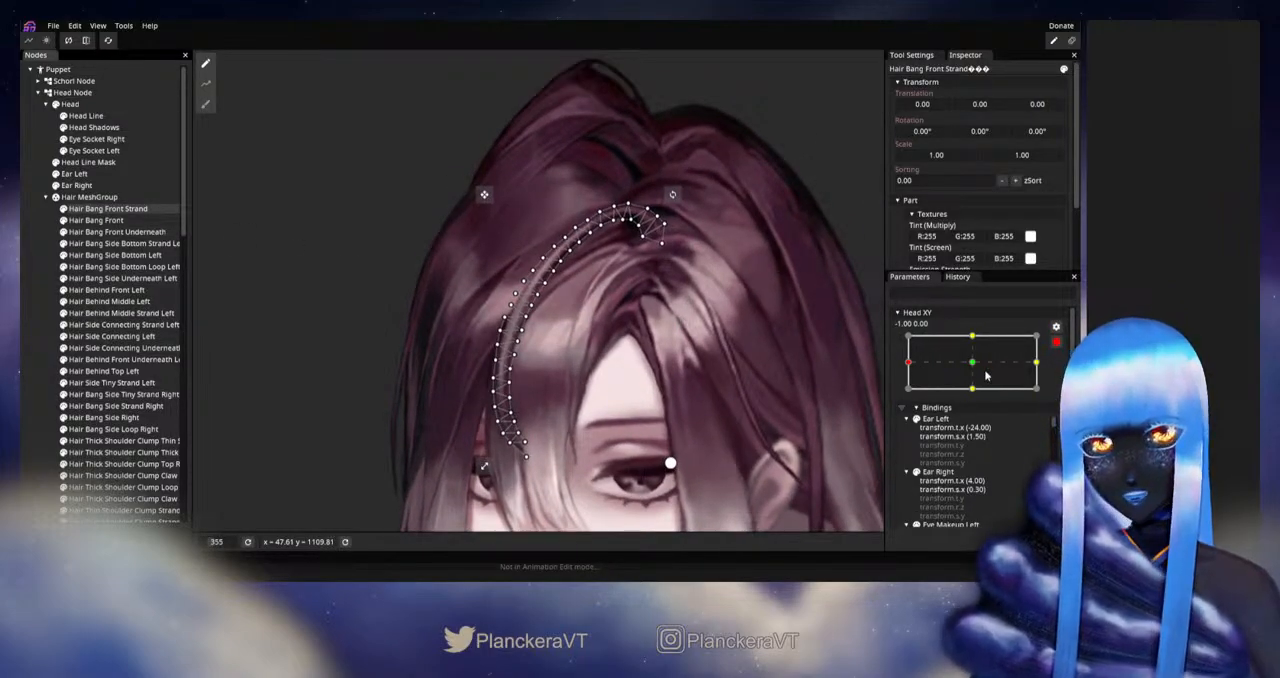
pyautogui.click(1055, 343)
pyautogui.moveTo(909, 398)
pyautogui.mouseDown()
pyautogui.moveTo(977, 398)
pyautogui.moveTo(909, 394)
pyautogui.mouseUp()
pyautogui.click(1055, 343)
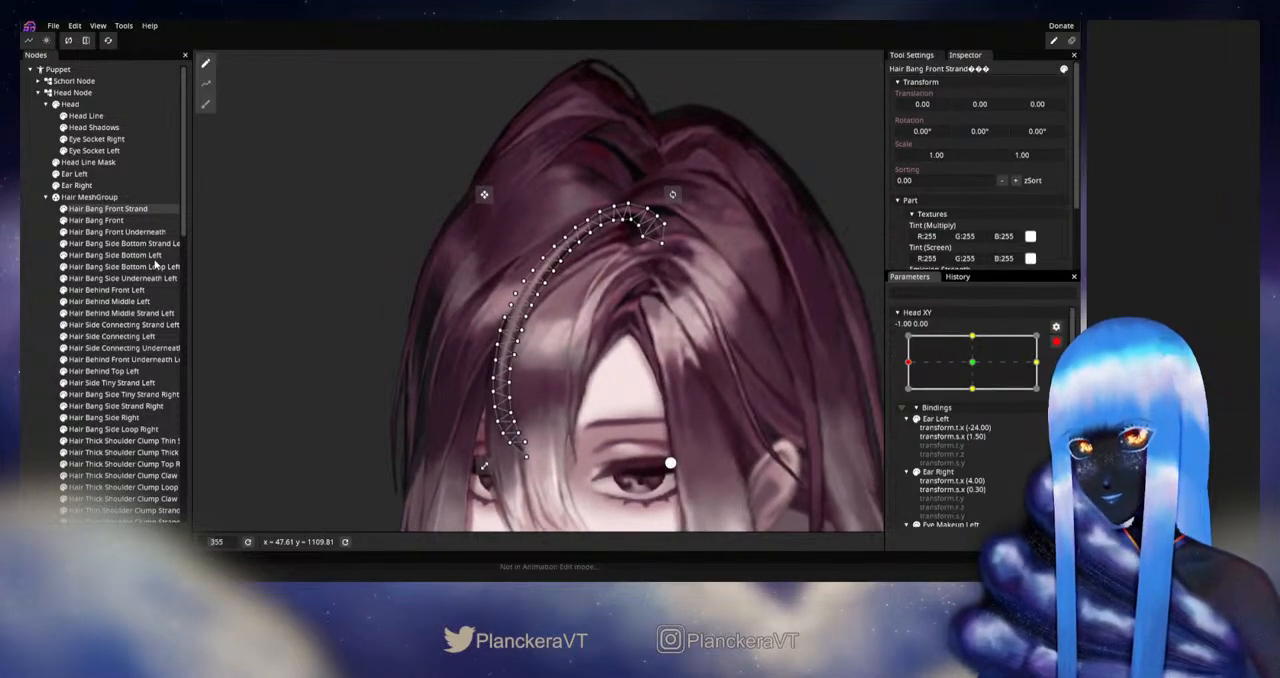
pyautogui.click(205, 104)
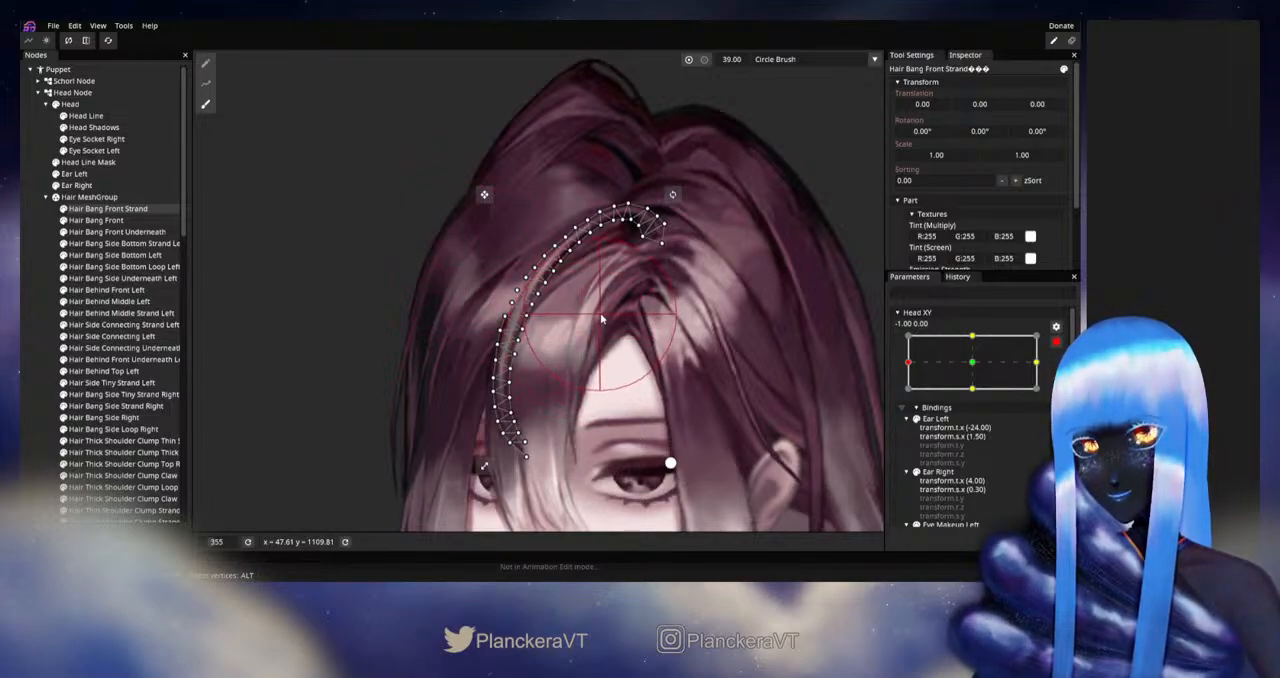
pyautogui.click(32, 364)
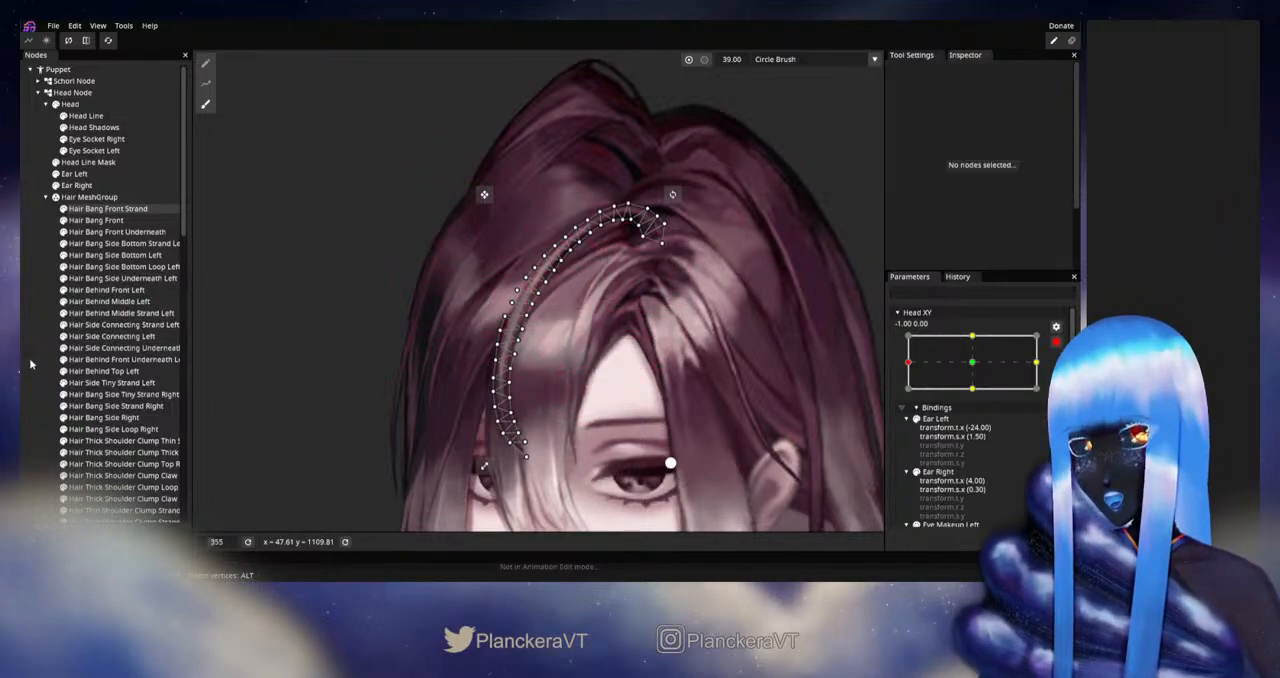
# - Disarm Head XY and move it around the -1.00 side to preview the corrected bangs
pyautogui.scroll(-2, 676, 355)
pyautogui.scroll(-1, 688, 350)
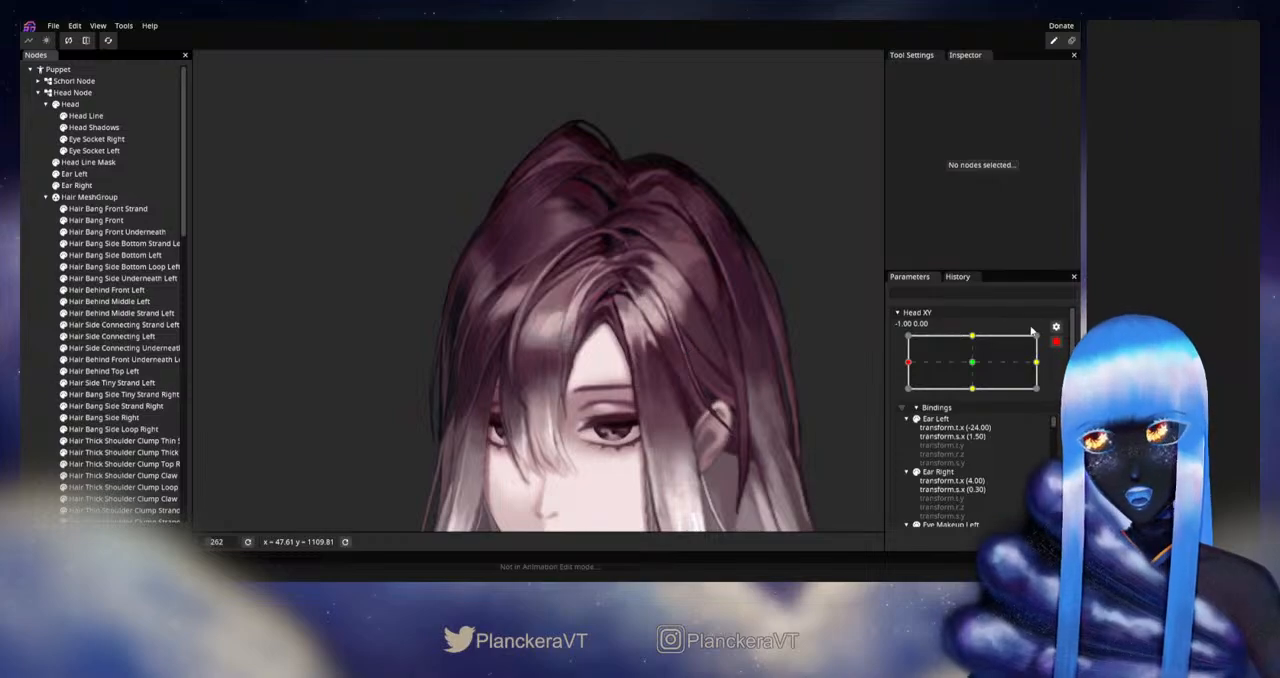
pyautogui.click(1056, 346)
pyautogui.moveTo(908, 397)
pyautogui.mouseDown()
pyautogui.moveTo(982, 399)
pyautogui.moveTo(905, 400)
pyautogui.mouseUp()
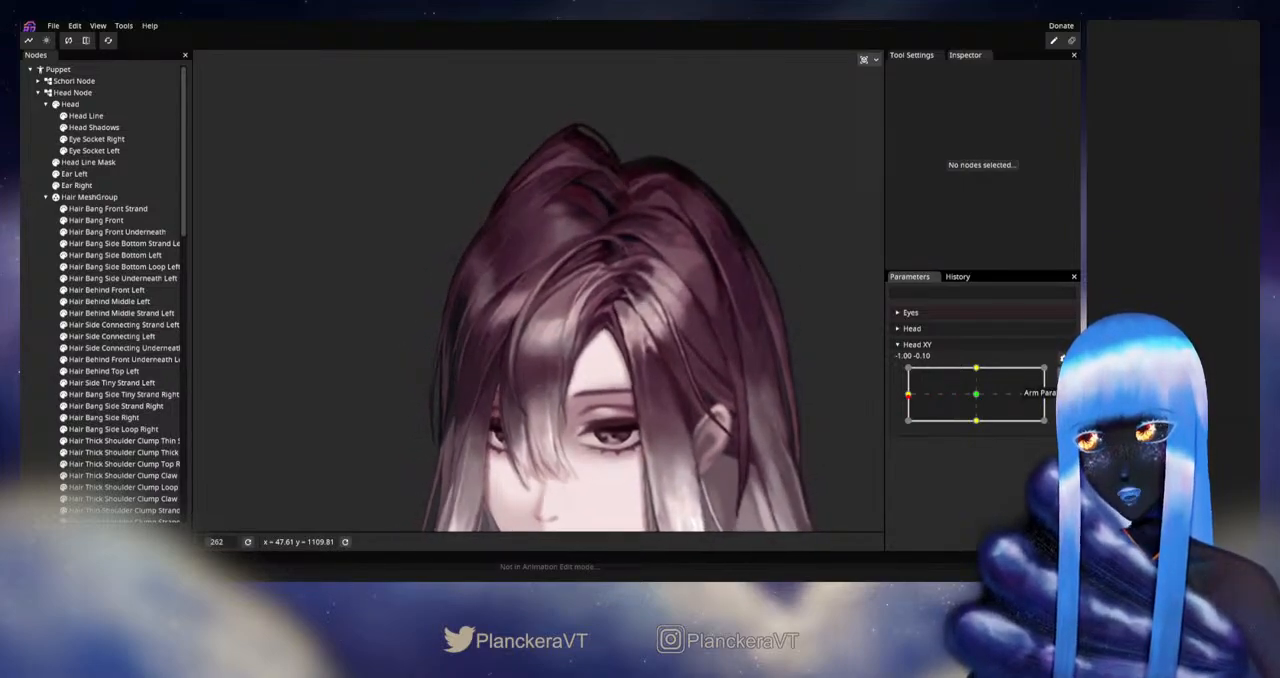
# - Inspect how the Hair Bang Front Strand mesh sits on the turned head, and clear the selection
pyautogui.click(108, 208)
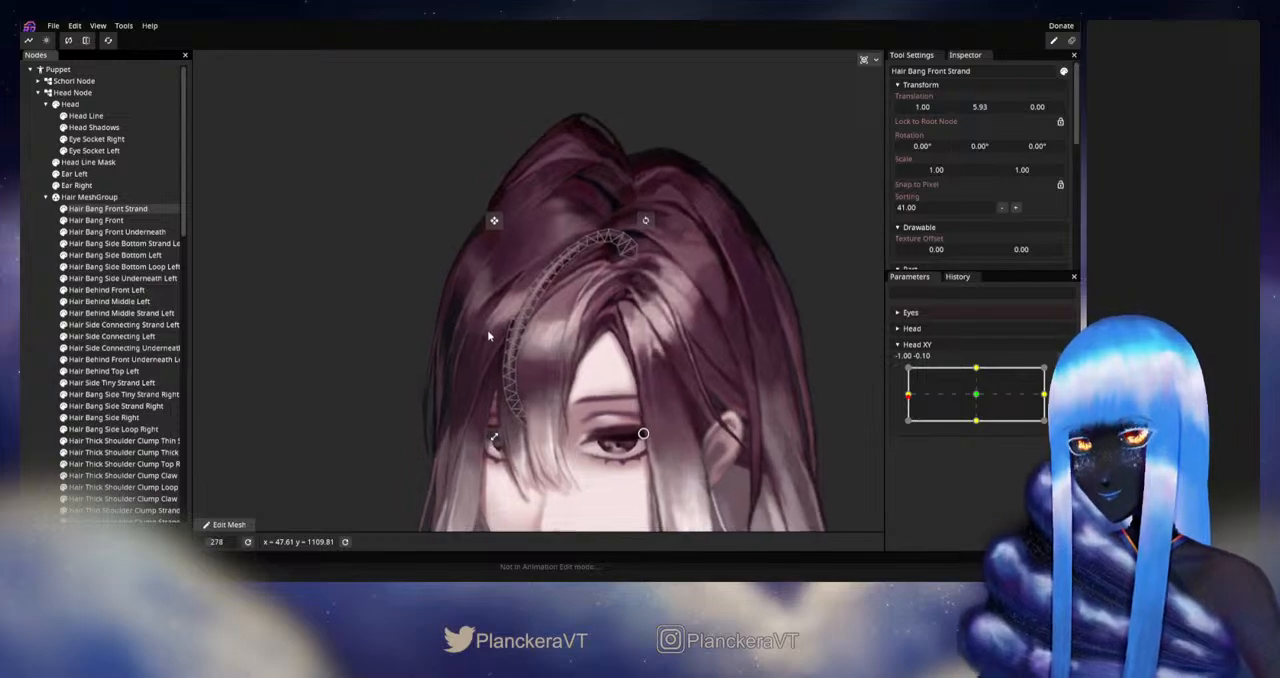
pyautogui.scroll(-2, 496, 336)
pyautogui.click(36, 343)
pyautogui.scroll(-1, 651, 375)
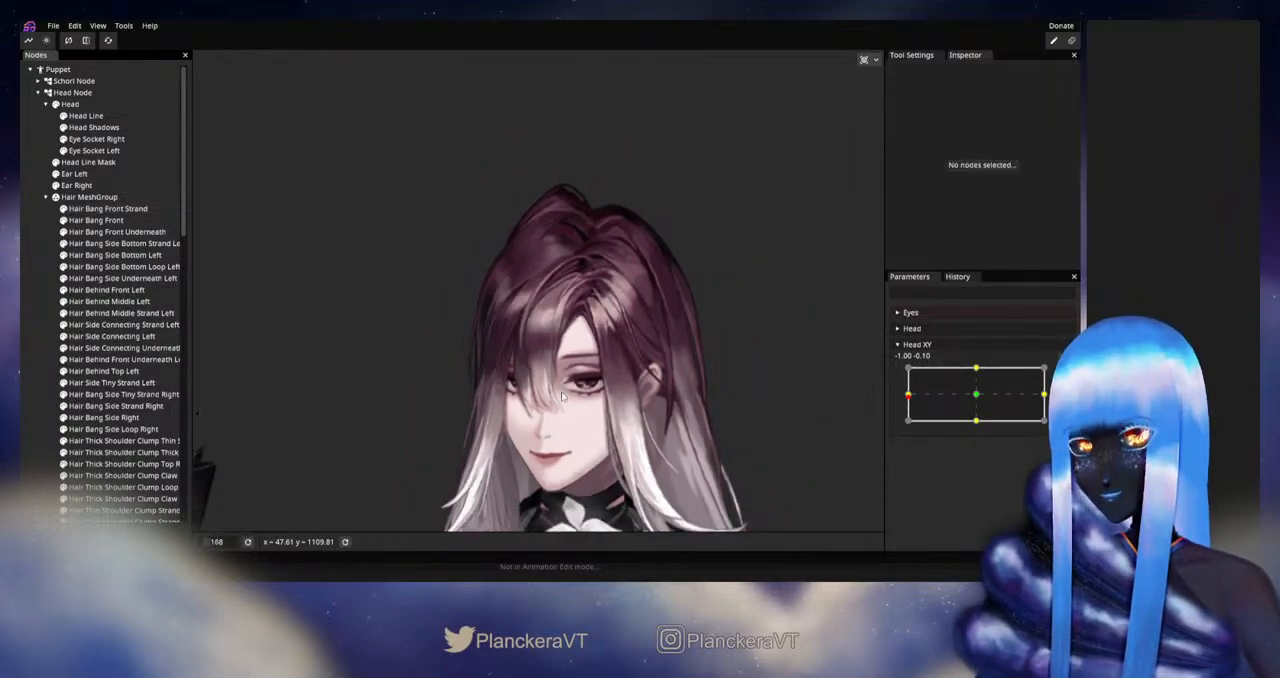
# - Return Head XY to -1.00, 0.00 and examine the bangs and hair parting up close
pyautogui.moveTo(651, 375); pyautogui.dragTo(664, 324)
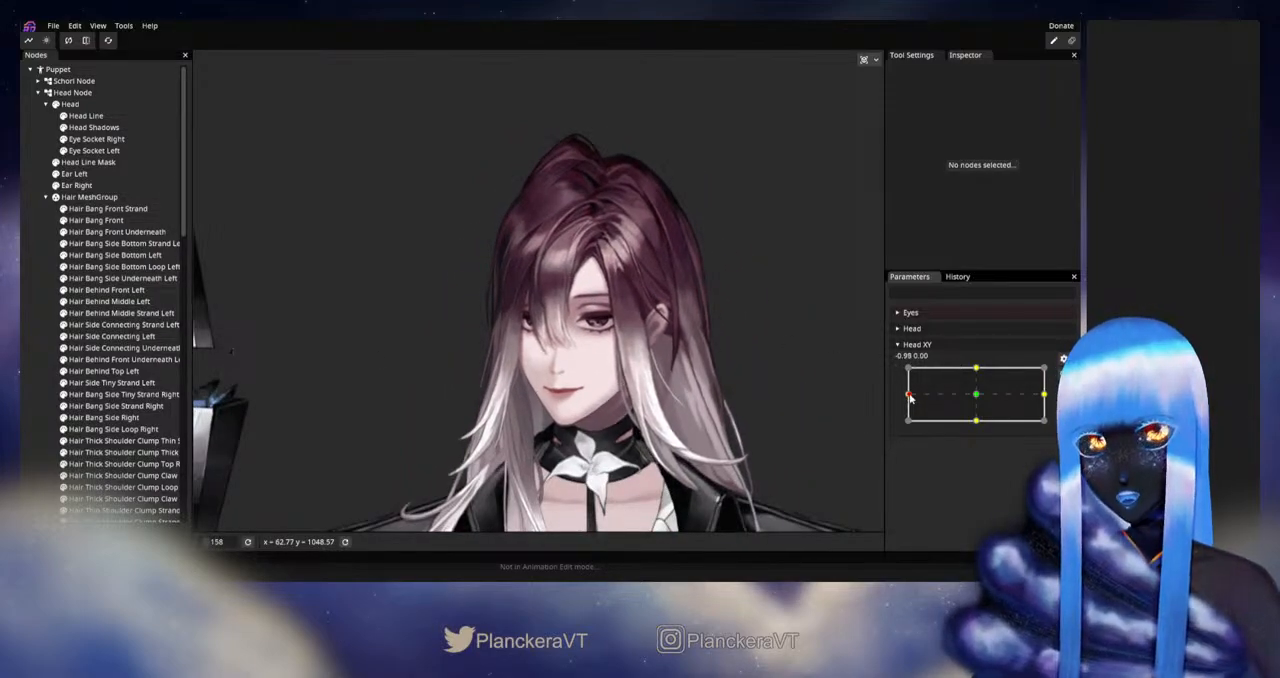
pyautogui.moveTo(921, 388)
pyautogui.mouseDown()
pyautogui.moveTo(972, 397)
pyautogui.moveTo(914, 397)
pyautogui.mouseUp()
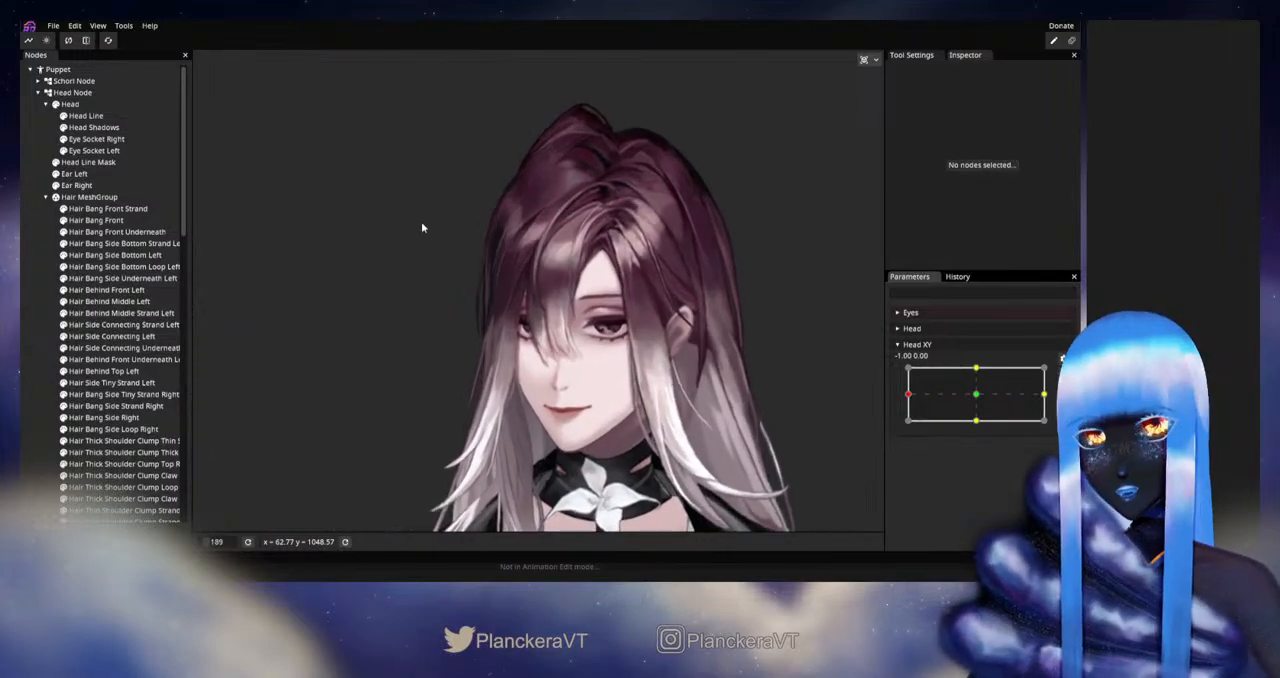
pyautogui.scroll(3, 423, 223)
pyautogui.scroll(1, 479, 342)
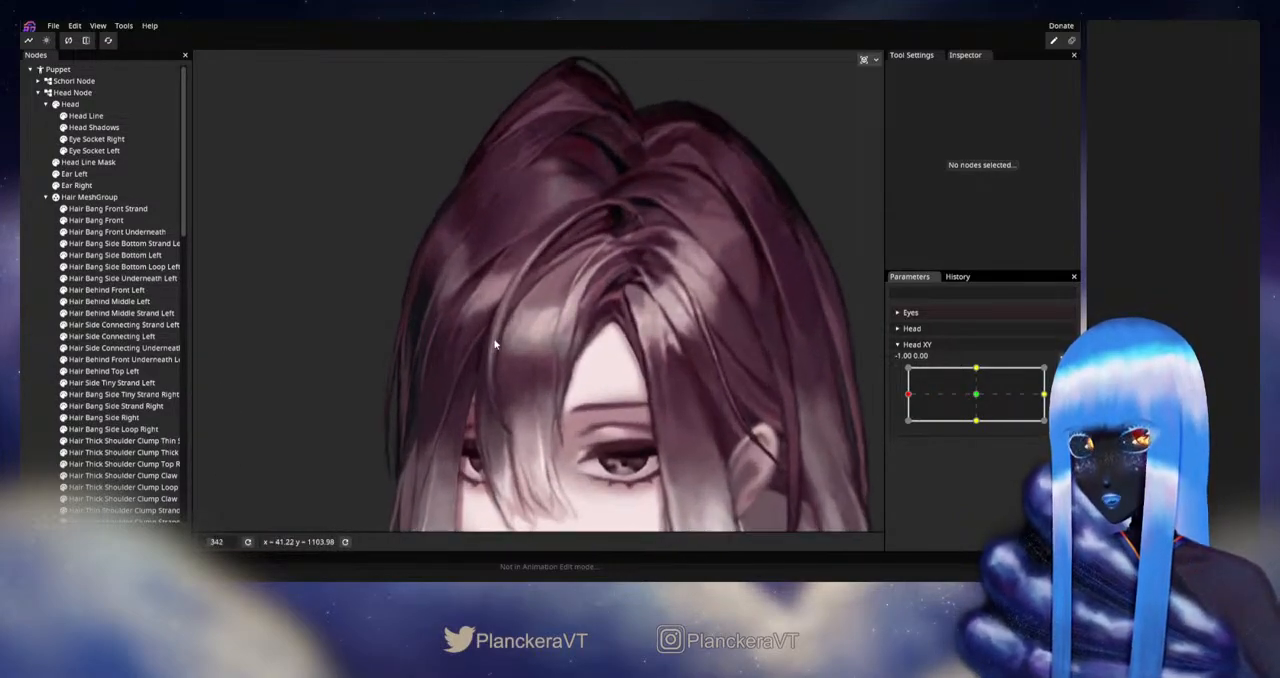
# - Refine the Hair Bang Front Strand deformation at Head XY -1.00, 0.00 with the size 39 Circle Brush, and clear the selection
pyautogui.click(108, 208)
pyautogui.scroll(2, 715, 337)
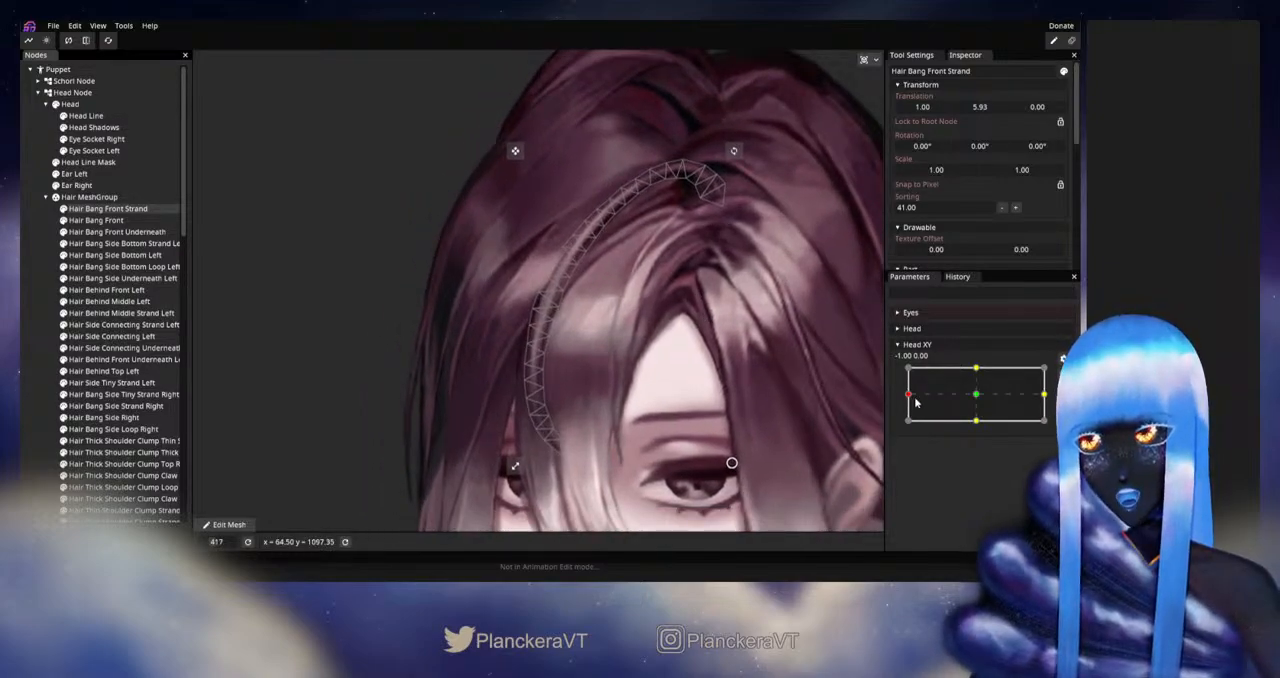
pyautogui.moveTo(909, 397)
pyautogui.mouseDown()
pyautogui.moveTo(982, 398)
pyautogui.moveTo(893, 395)
pyautogui.mouseUp()
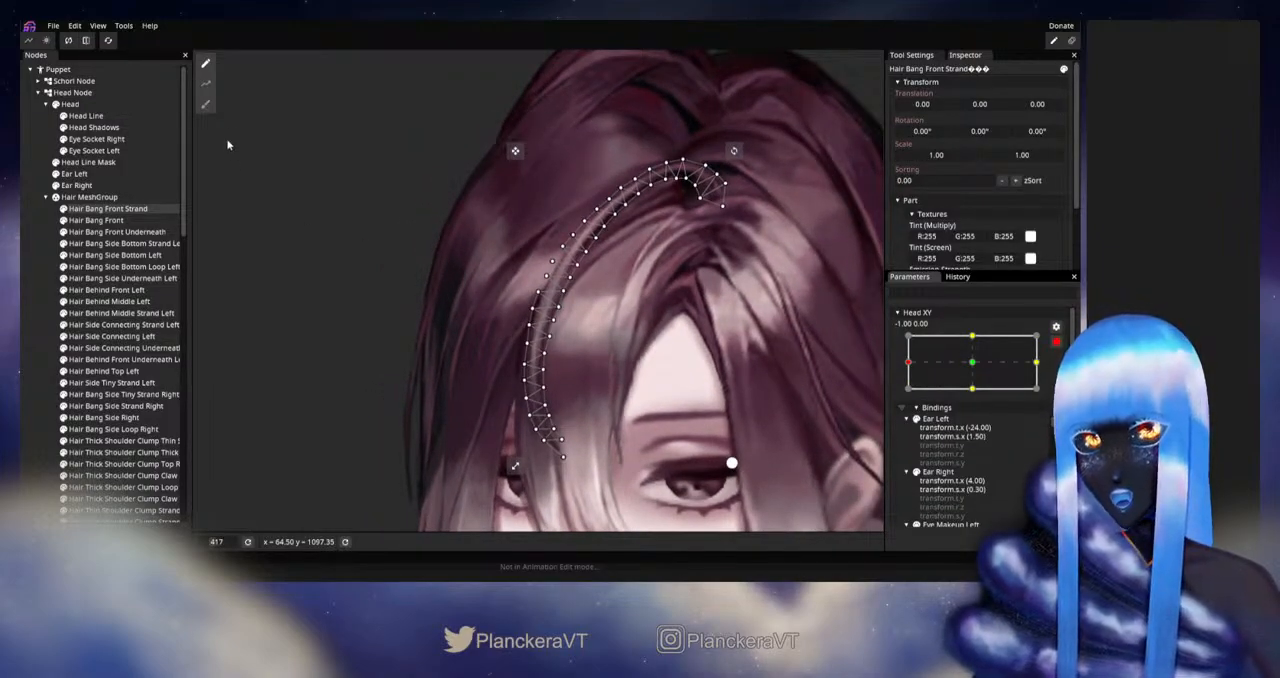
pyautogui.click(206, 105)
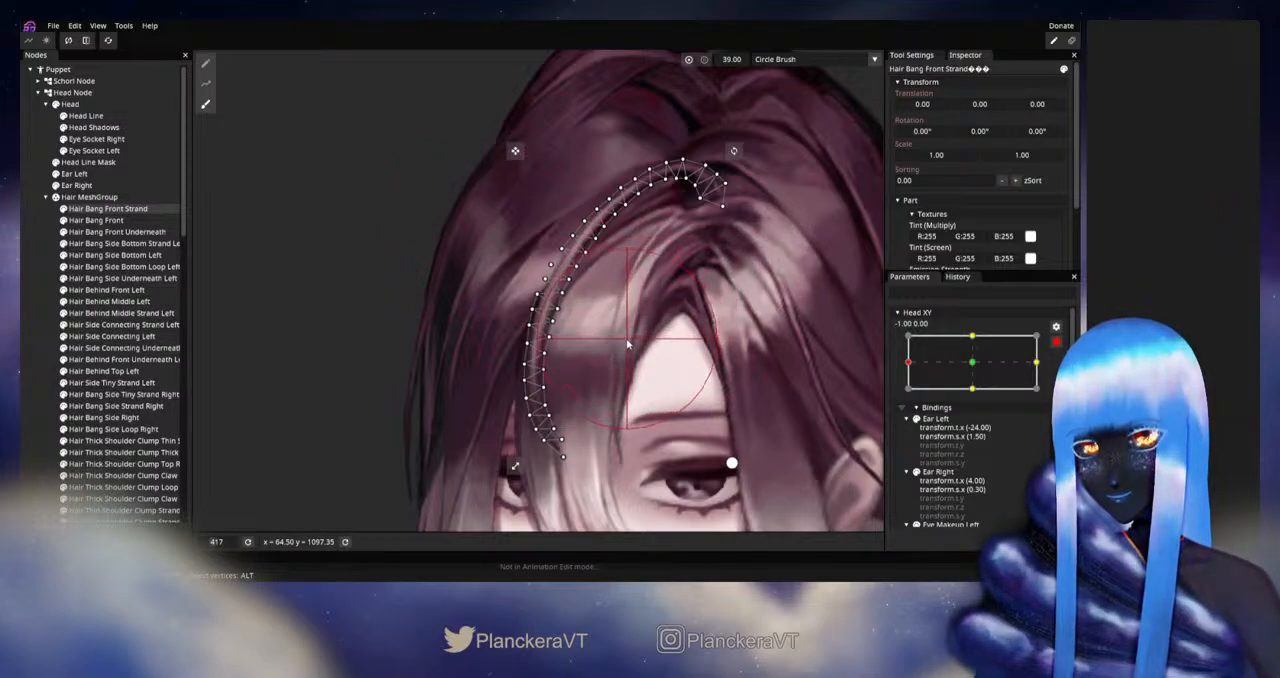
pyautogui.click(42, 382)
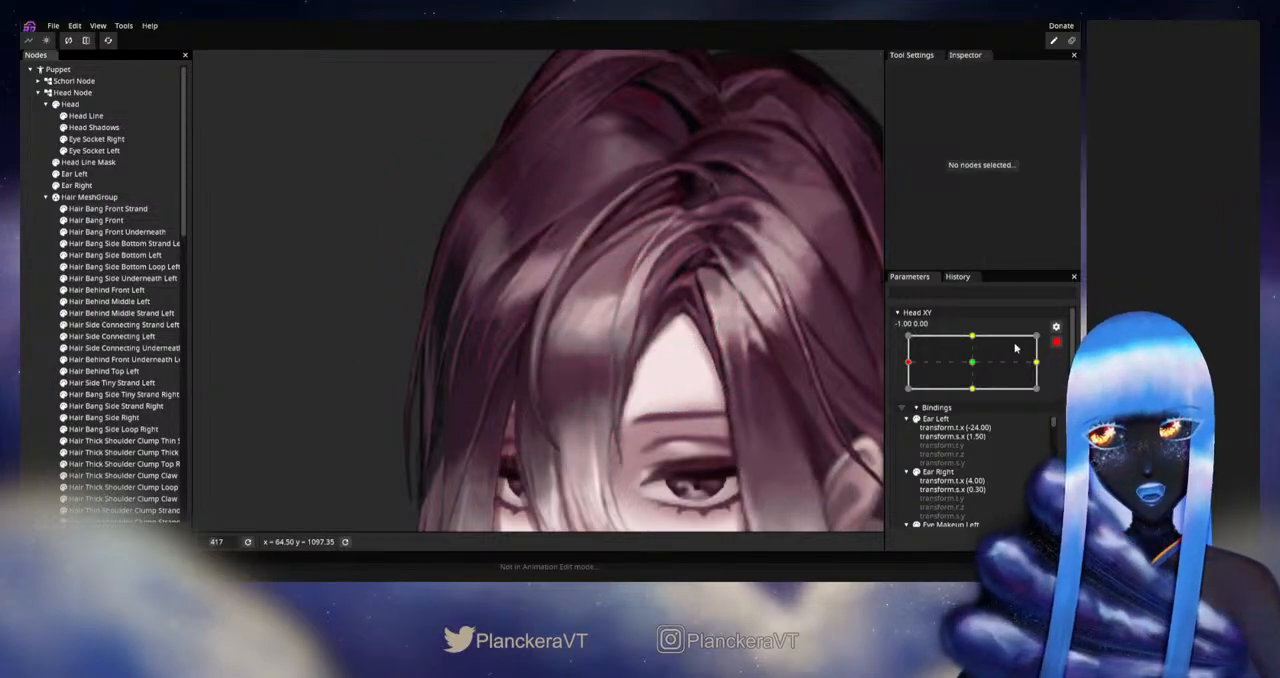
# - Disarm Head XY and nudge it around -1.00 to check the front strand on the turned head
pyautogui.click(1056, 342)
pyautogui.moveTo(909, 403)
pyautogui.mouseDown()
pyautogui.moveTo(976, 399)
pyautogui.moveTo(899, 401)
pyautogui.mouseUp()
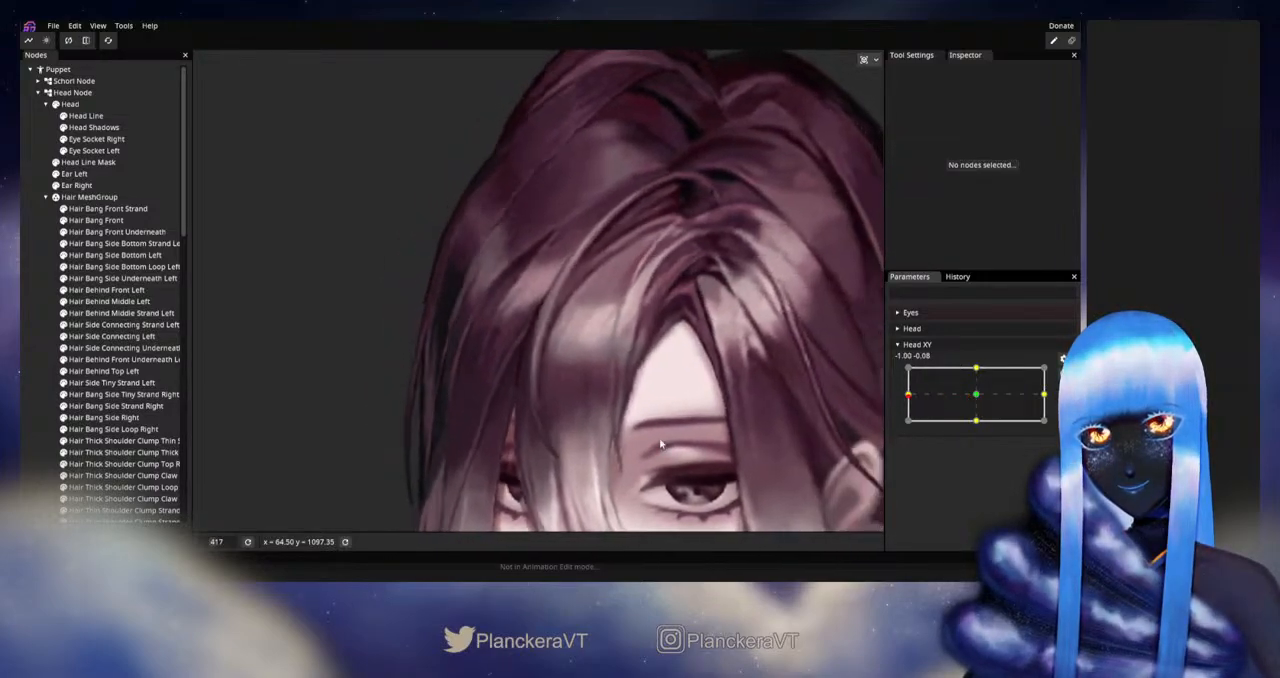
pyautogui.scroll(-5, 694, 375)
pyautogui.scroll(-5, 707, 384)
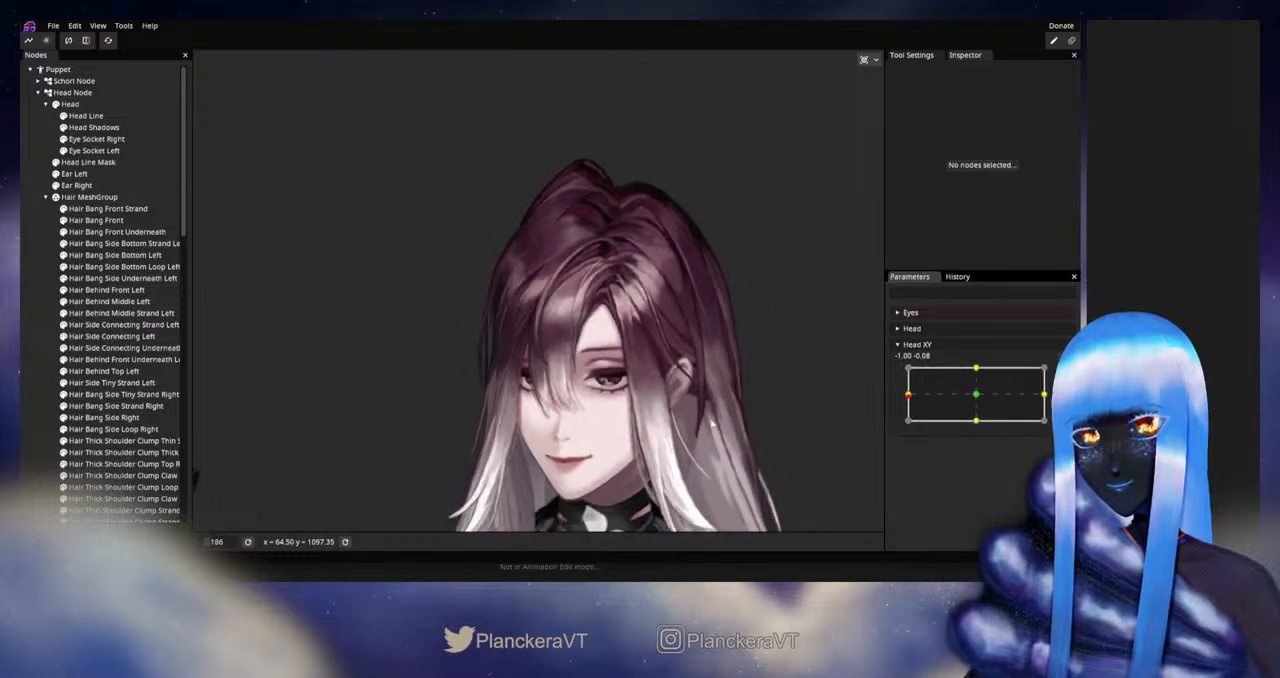
# - Sweep Head XY between the centre and -1.00 to preview the whole hair during the head turn
pyautogui.moveTo(915, 400)
pyautogui.mouseDown()
pyautogui.moveTo(977, 399)
pyautogui.moveTo(939, 400)
pyautogui.mouseUp()
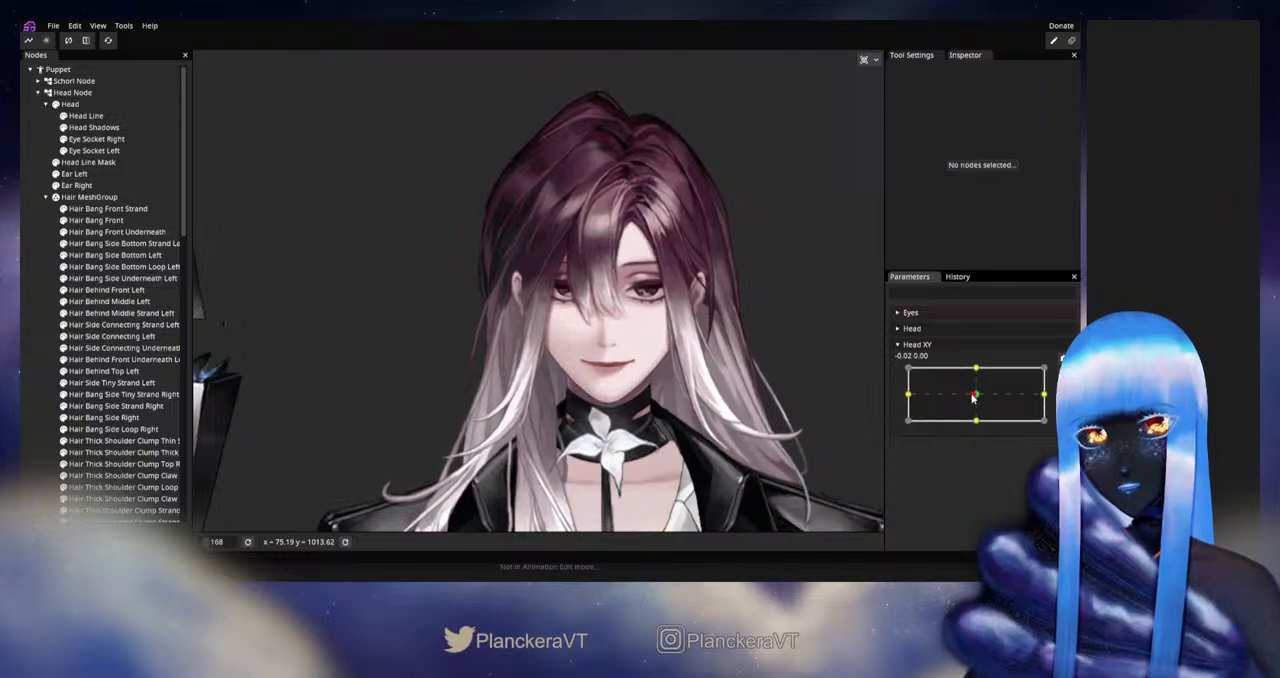
pyautogui.moveTo(939, 400); pyautogui.dragTo(908, 396)
pyautogui.scroll(-3, 632, 421)
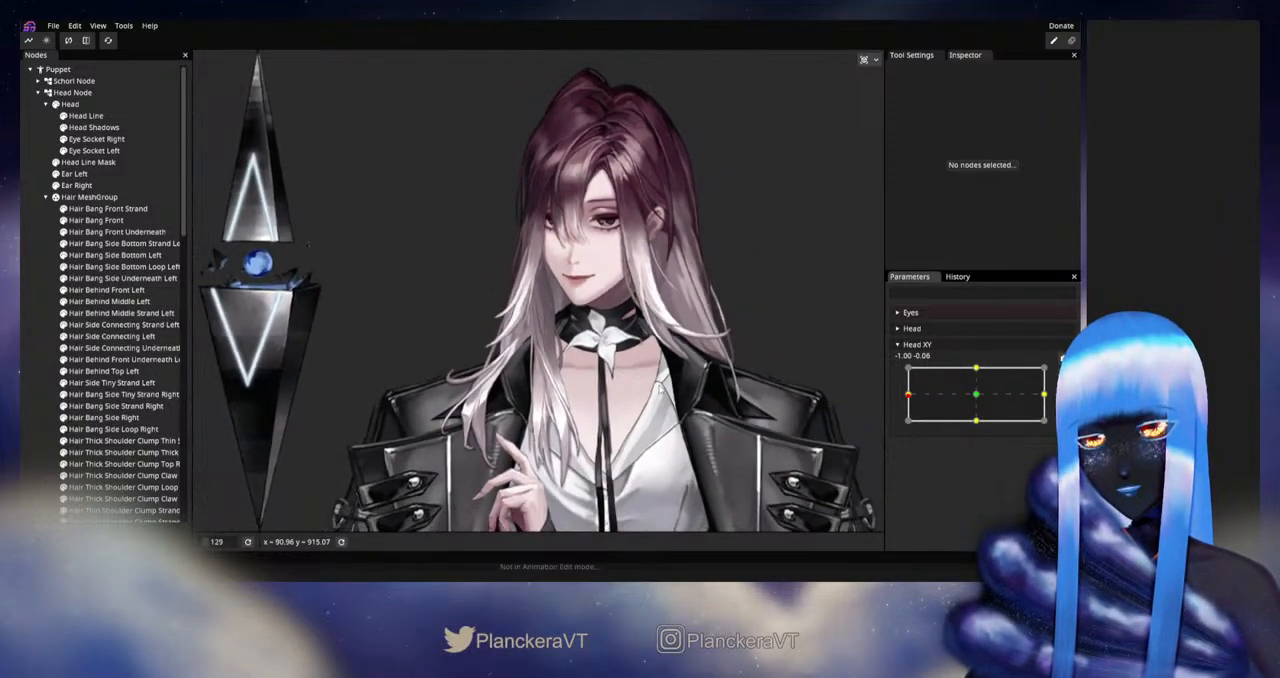
pyautogui.moveTo(908, 396); pyautogui.dragTo(971, 398)
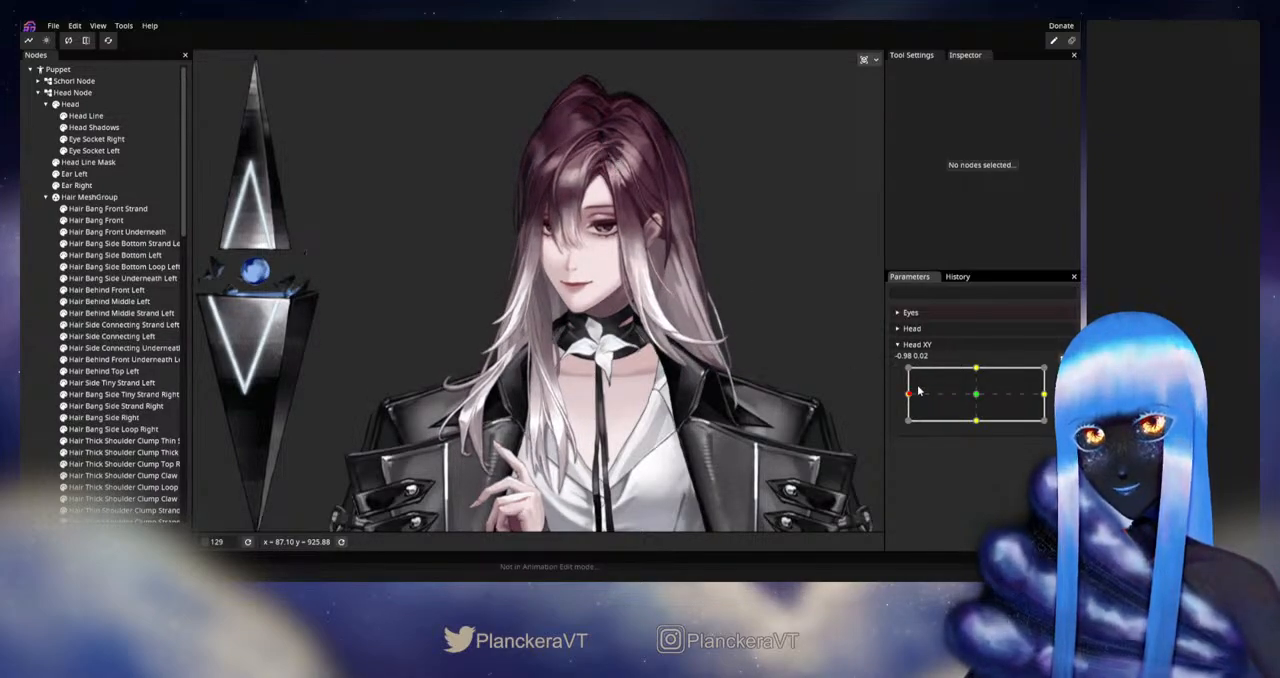
pyautogui.moveTo(909, 398)
pyautogui.mouseDown()
pyautogui.moveTo(971, 398)
pyautogui.moveTo(907, 397)
pyautogui.mouseUp()
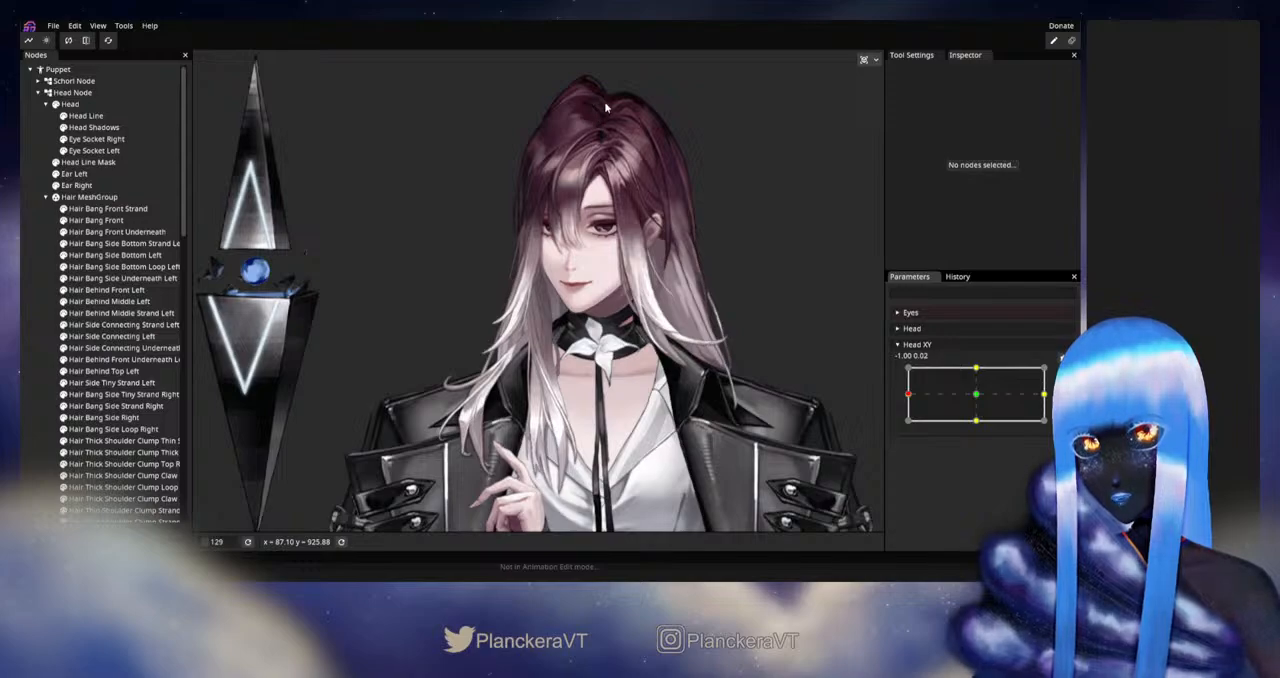
# - Arm Head XY for editing at its -1.00, 0.00 keypoint
pyautogui.moveTo(910, 400)
pyautogui.mouseDown()
pyautogui.moveTo(978, 398)
pyautogui.moveTo(906, 398)
pyautogui.mouseUp()
pyautogui.click(1062, 374)
pyautogui.scroll(2, 640, 195)
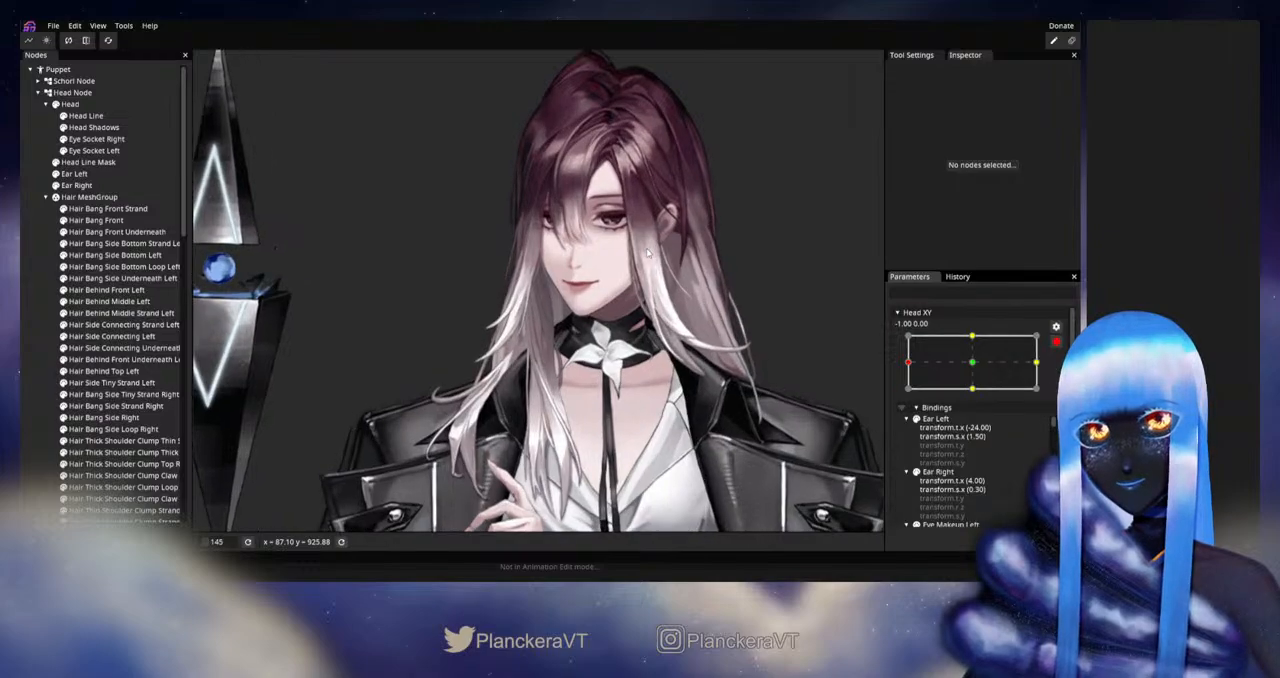
# - Touch up the Hair Behind Lower Right mesh at the crown with a size 22 Circle Brush, and clear the selection
pyautogui.moveTo(640, 195); pyautogui.dragTo(583, 482)
pyautogui.scroll(3, 566, 369)
pyautogui.scroll(3, 566, 369)
pyautogui.scroll(1, 575, 470)
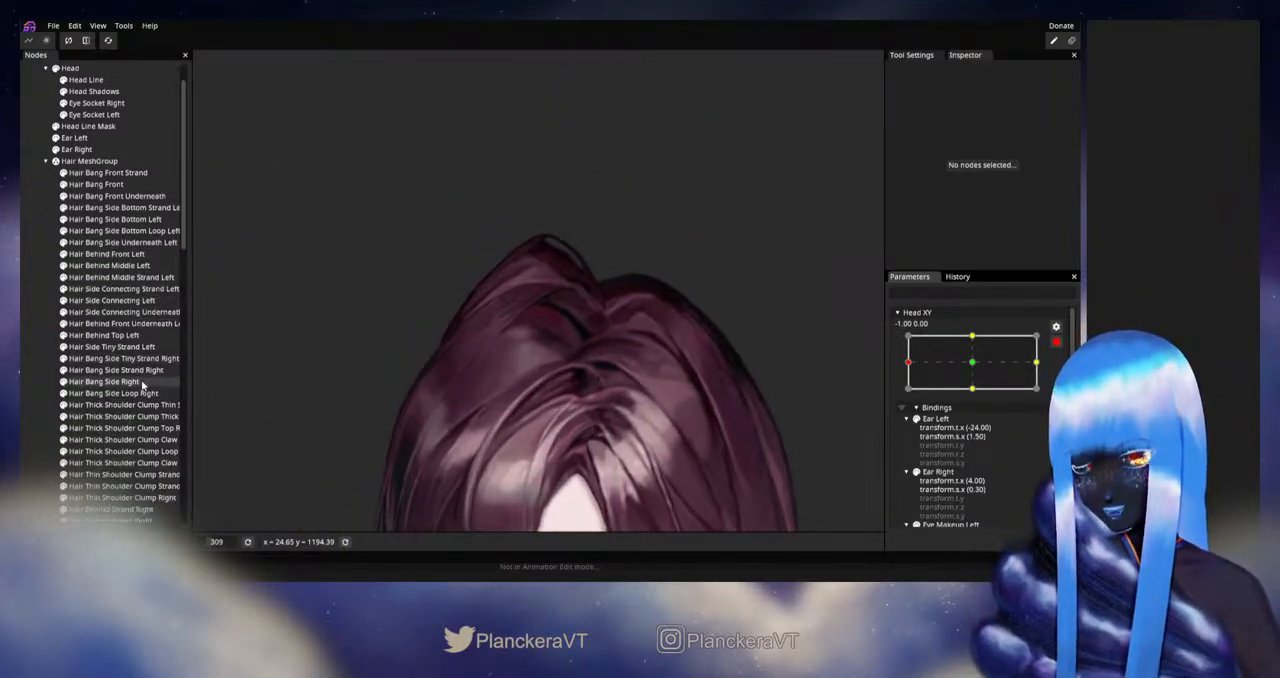
pyautogui.scroll(-5, 106, 348)
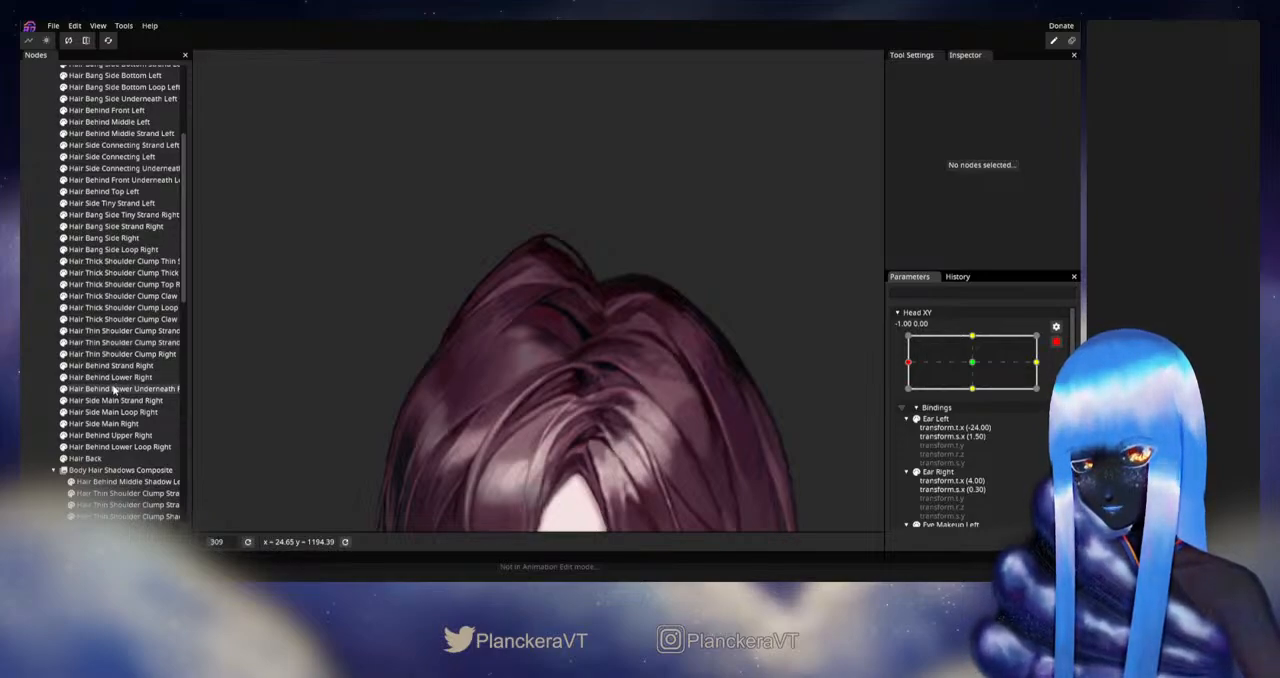
pyautogui.click(110, 378)
pyautogui.scroll(2, 513, 355)
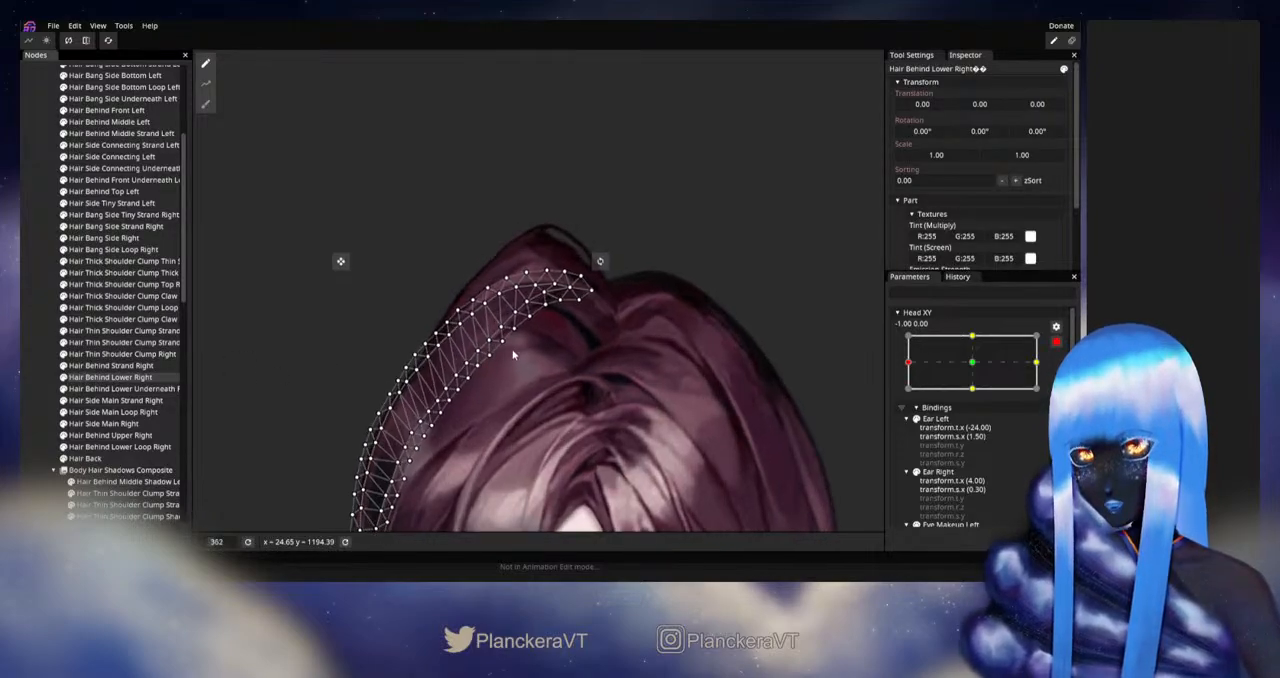
pyautogui.scroll(1, 513, 355)
pyautogui.click(206, 104)
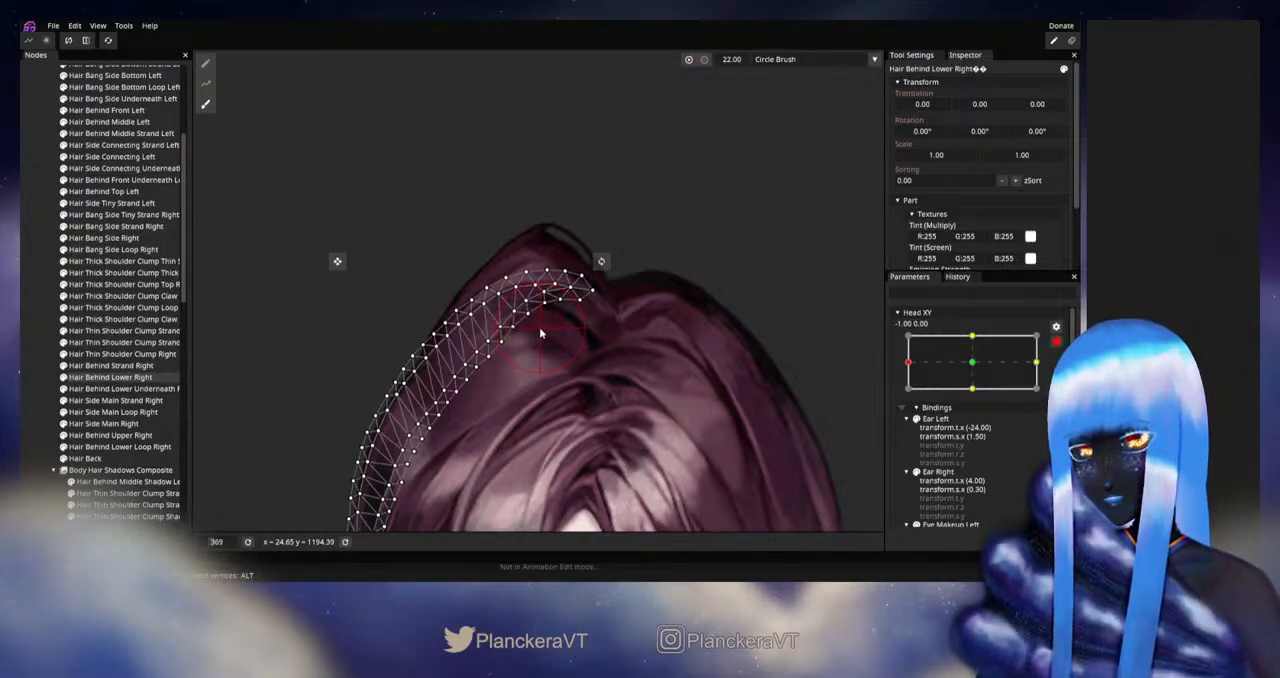
pyautogui.click(29, 309)
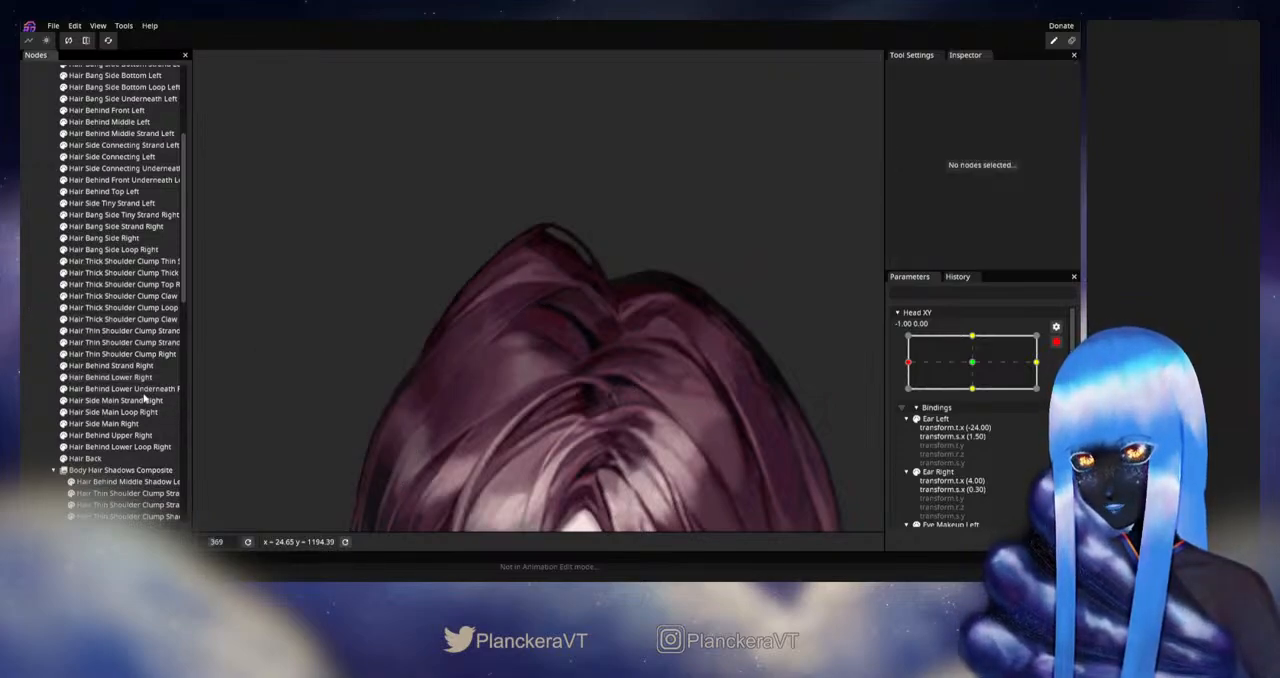
# - Push the outer edge of the Hair Behind Lower Underneath Right mesh slightly upward with the size 22 Circle Brush, and deselect it
pyautogui.click(138, 400)
pyautogui.click(128, 389)
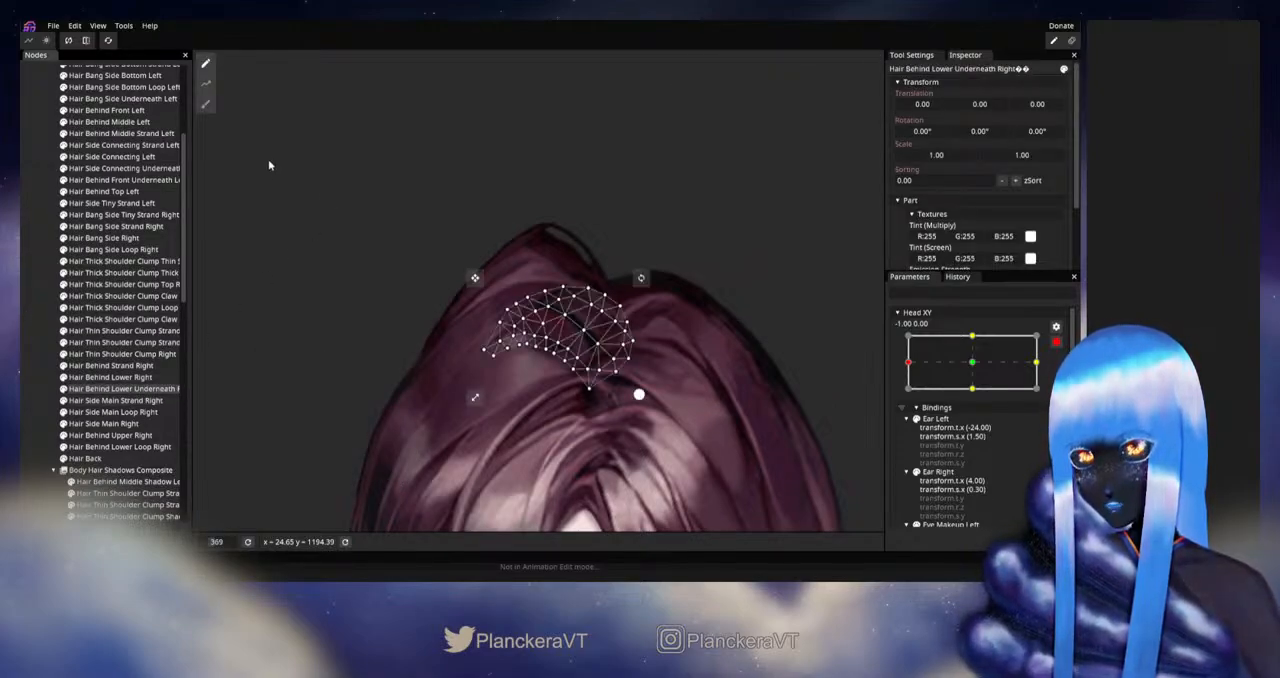
pyautogui.click(206, 104)
pyautogui.moveTo(517, 302); pyautogui.dragTo(515, 296)
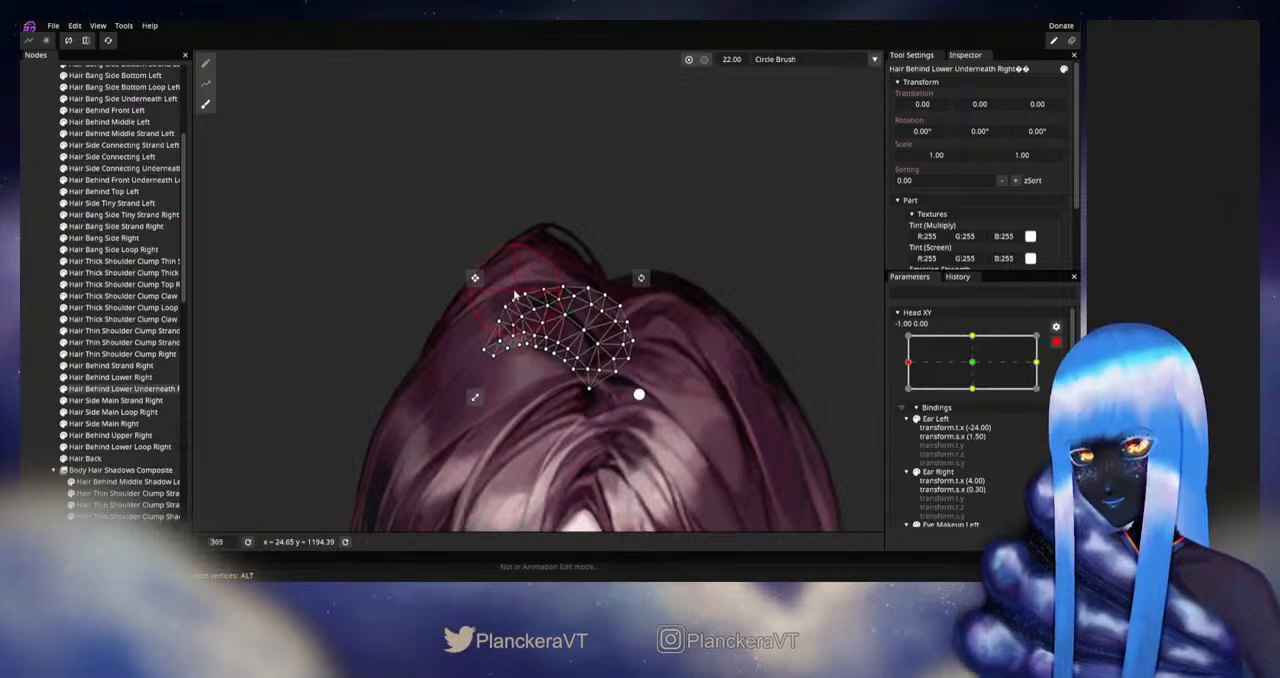
pyautogui.click(33, 329)
# - Disarm Head XY and move it around -1.00 to check the reshaped hair at the crown
pyautogui.scroll(-5, 704, 400)
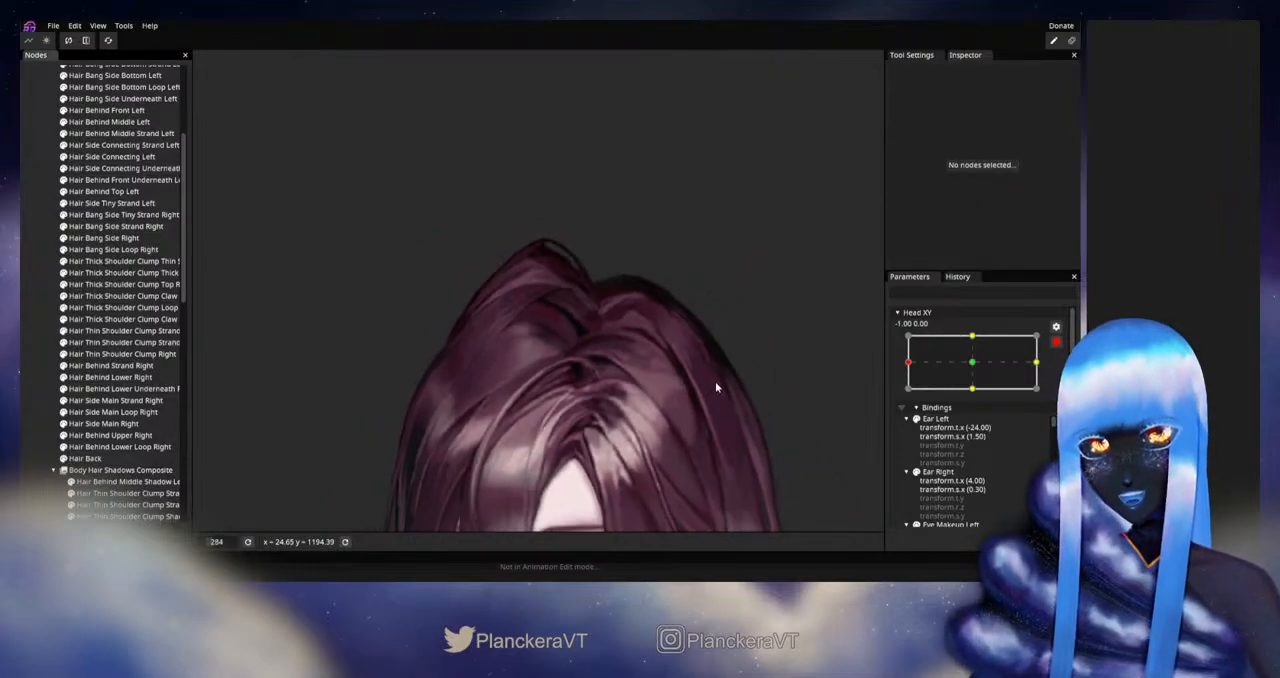
pyautogui.moveTo(664, 375); pyautogui.dragTo(689, 331)
pyautogui.scroll(-2, 689, 332)
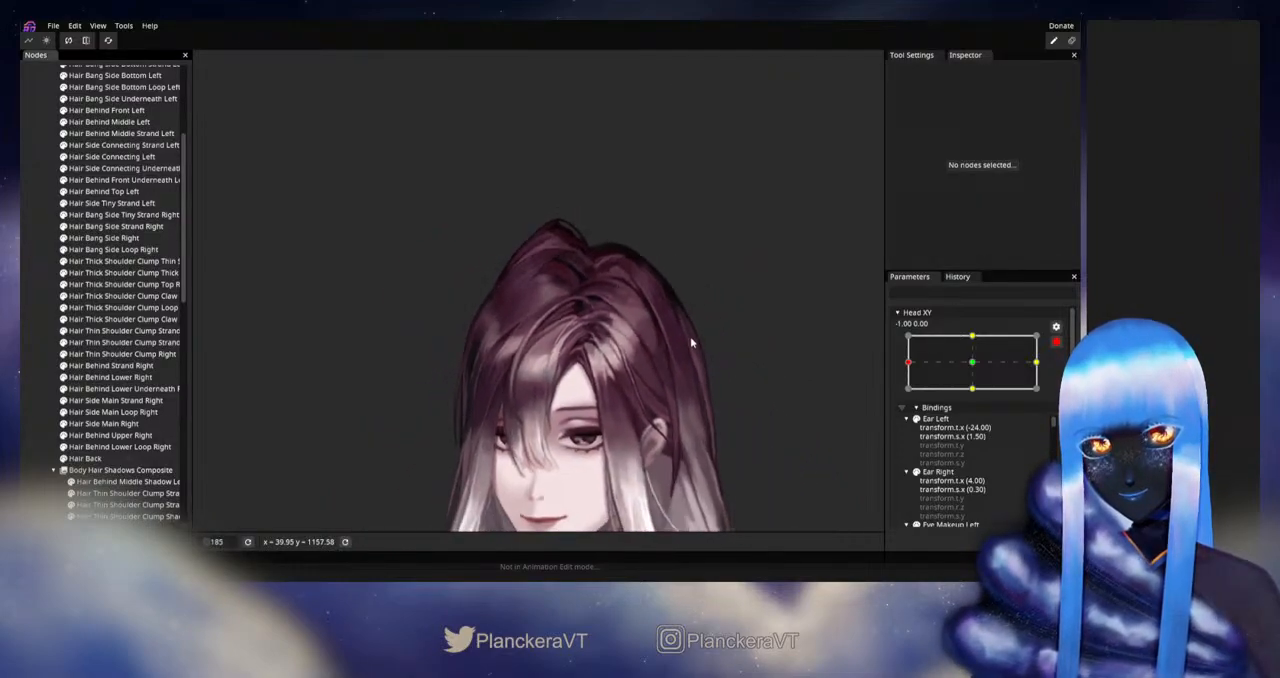
pyautogui.click(1057, 342)
pyautogui.moveTo(909, 397)
pyautogui.mouseDown()
pyautogui.moveTo(977, 398)
pyautogui.moveTo(907, 397)
pyautogui.mouseUp()
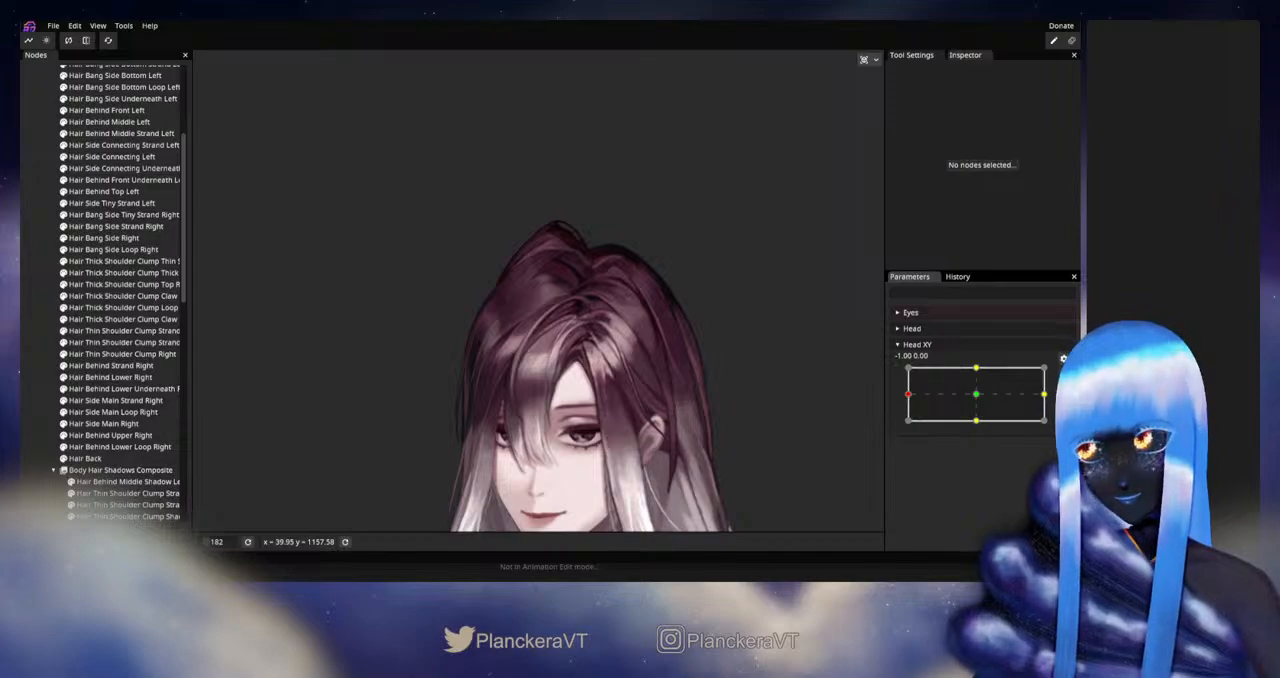
# - Rearm Head XY at -1.00, 0.00 and adjust the upper-edge vertices of Hair Behind Lower Underneath Right with the Vertex Tool
pyautogui.scroll(5, 484, 378)
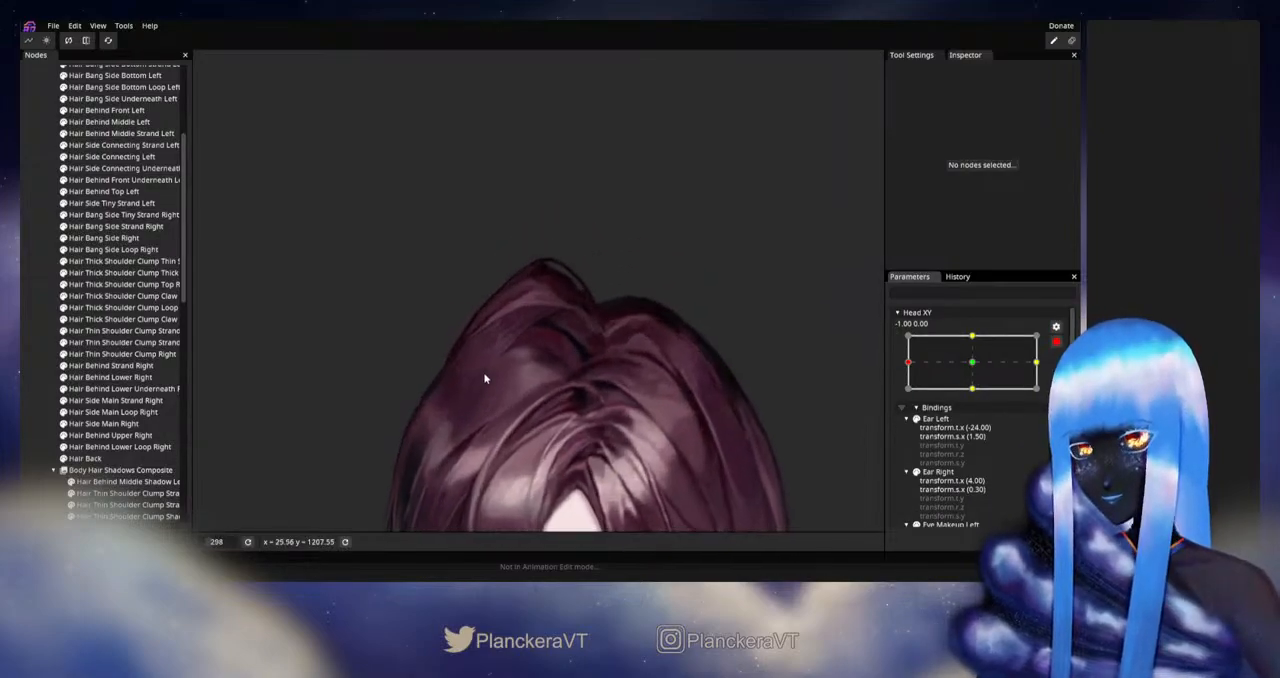
pyautogui.click(110, 389)
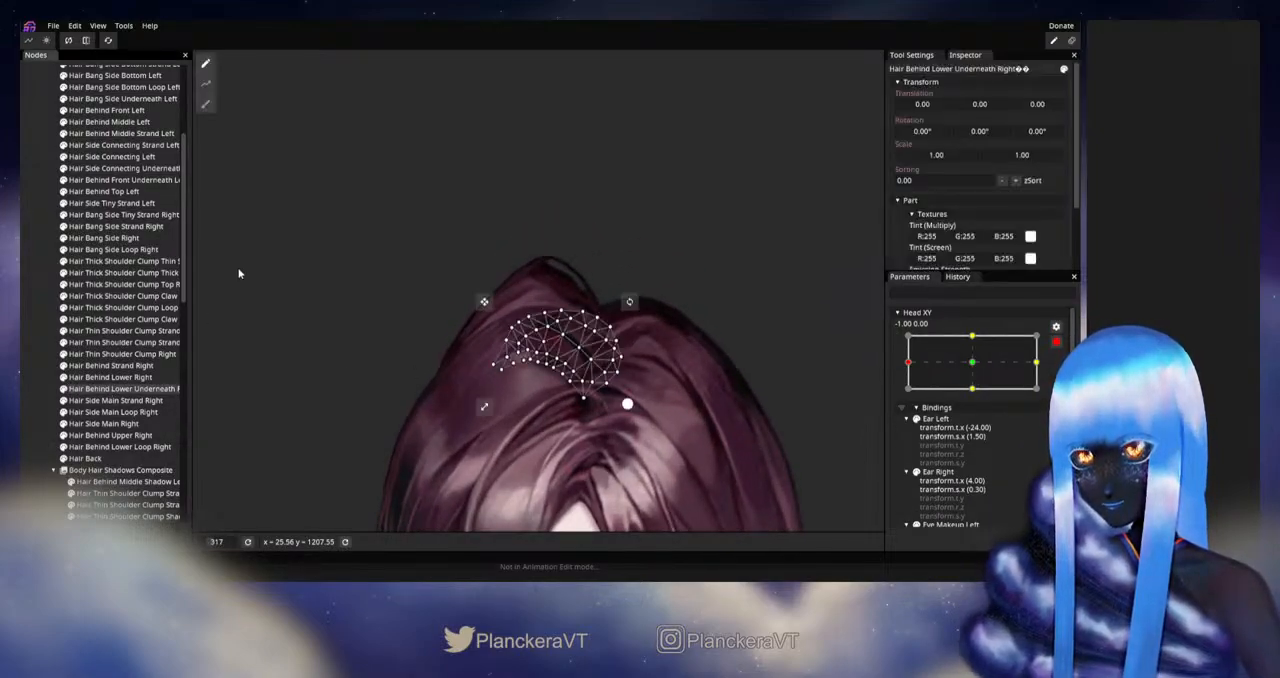
pyautogui.click(206, 103)
pyautogui.scroll(3, 314, 371)
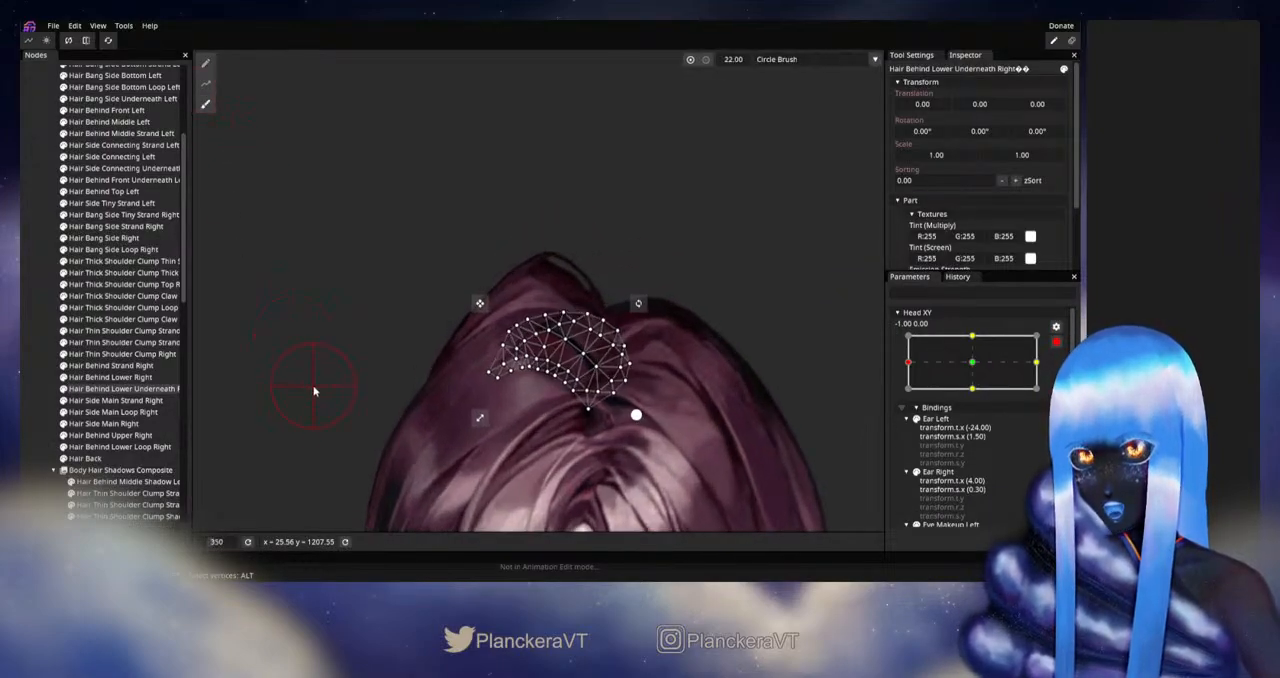
pyautogui.click(201, 61)
pyautogui.scroll(1, 549, 345)
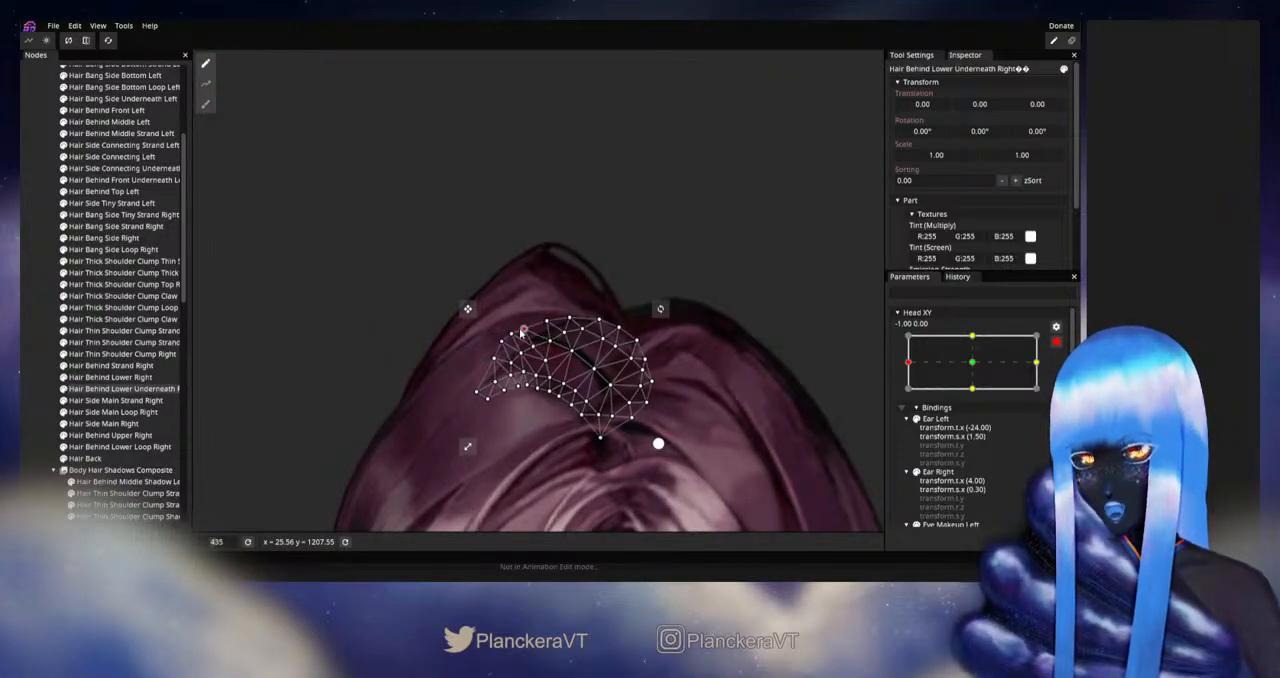
pyautogui.click(260, 432)
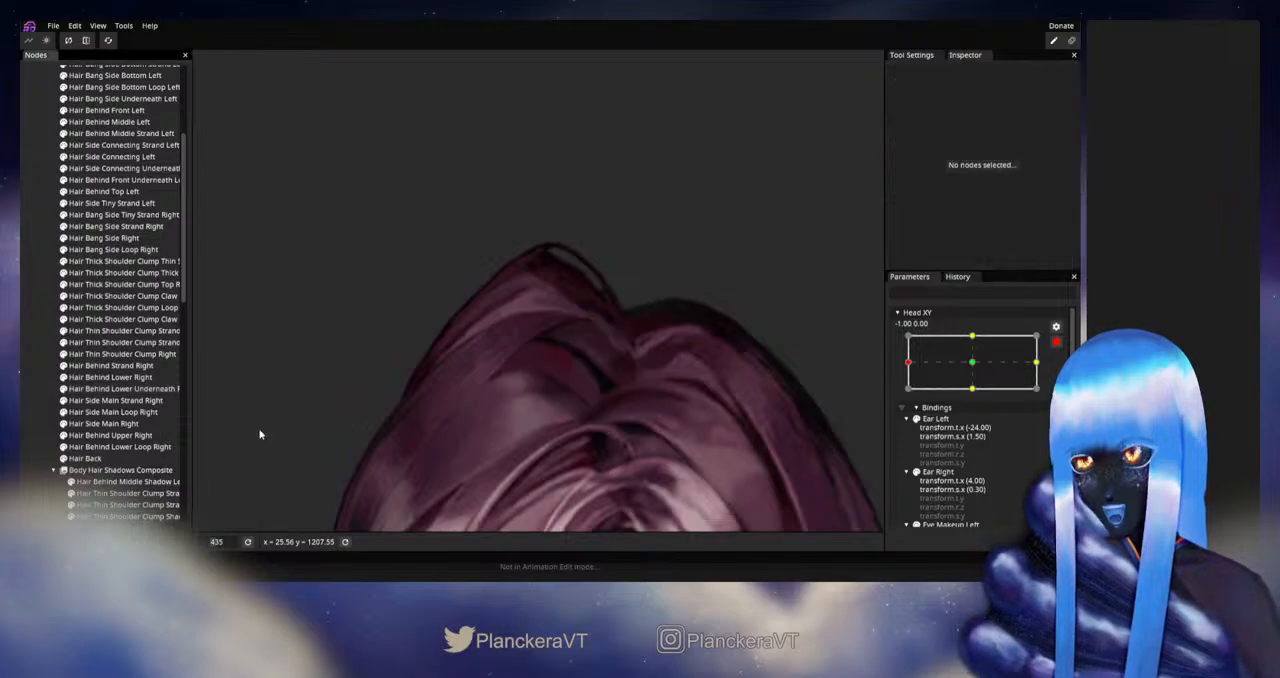
# - Disarm Head XY and preview the head turn near -1.00 to check the vertex adjustment at the crown
pyautogui.scroll(-4, 625, 388)
pyautogui.scroll(-6, 642, 397)
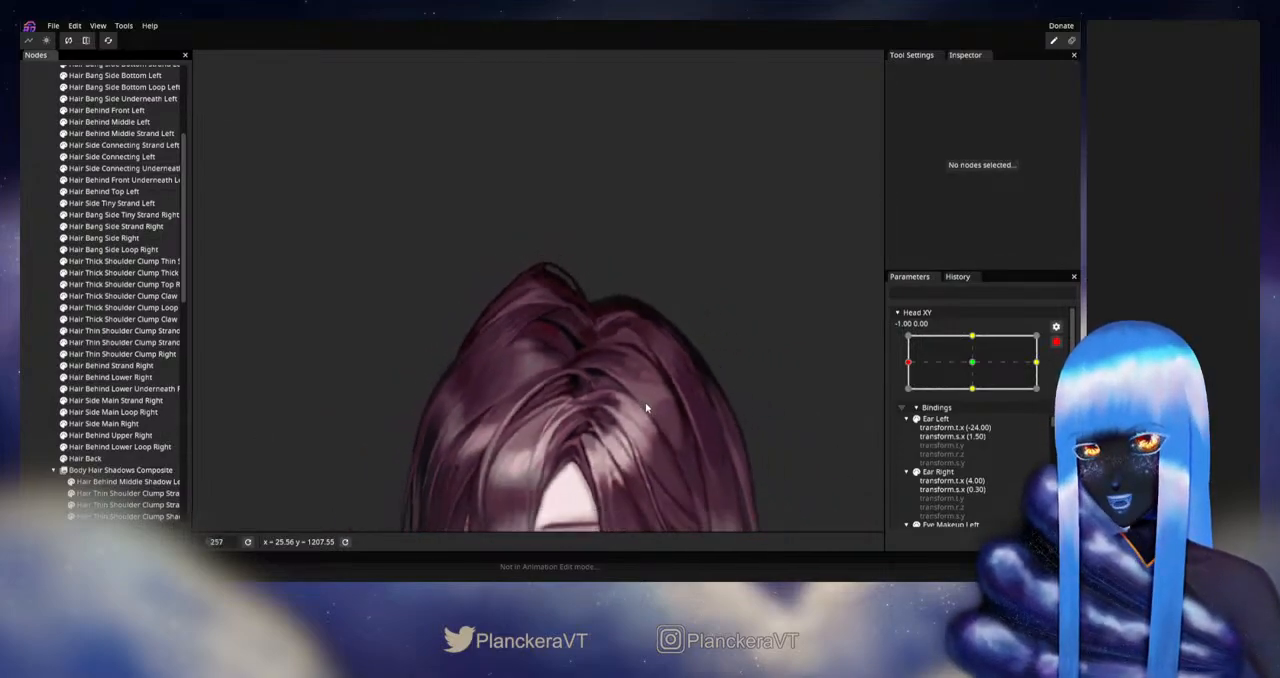
pyautogui.click(1057, 343)
pyautogui.moveTo(910, 396)
pyautogui.mouseDown()
pyautogui.moveTo(977, 396)
pyautogui.moveTo(907, 396)
pyautogui.mouseUp()
# - Rearm Head XY at -1.00, 0.00 and smooth the Hair Behind Lower Underneath Right deformation with a size 41 Circle Brush
pyautogui.click(1063, 374)
pyautogui.scroll(2, 504, 285)
pyautogui.moveTo(503, 283); pyautogui.dragTo(523, 380)
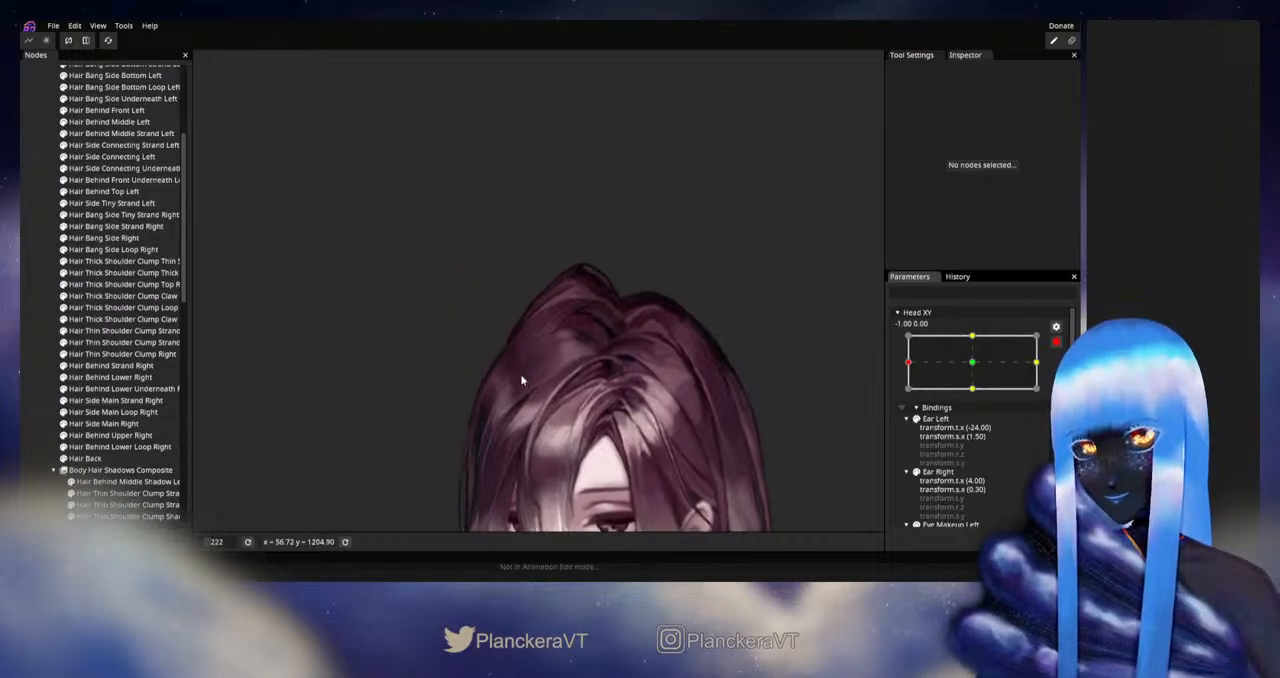
pyautogui.scroll(3, 525, 362)
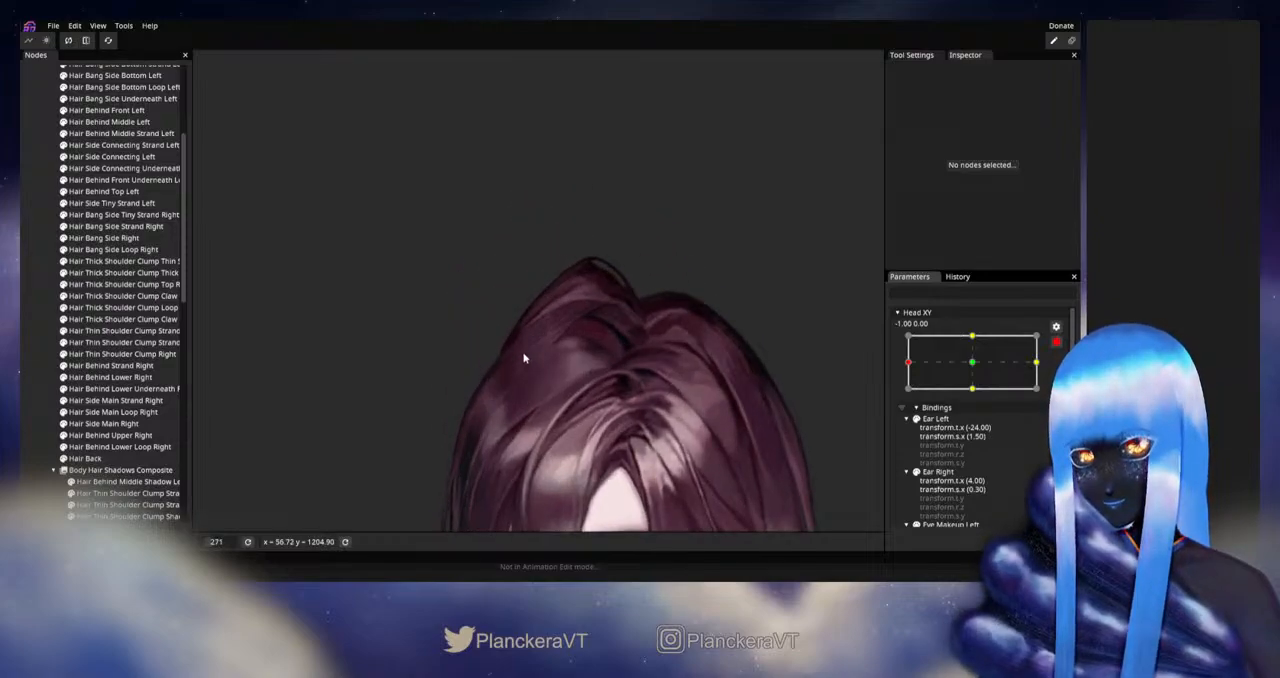
pyautogui.click(120, 388)
pyautogui.scroll(1, 266, 181)
pyautogui.click(209, 109)
pyautogui.scroll(3, 366, 337)
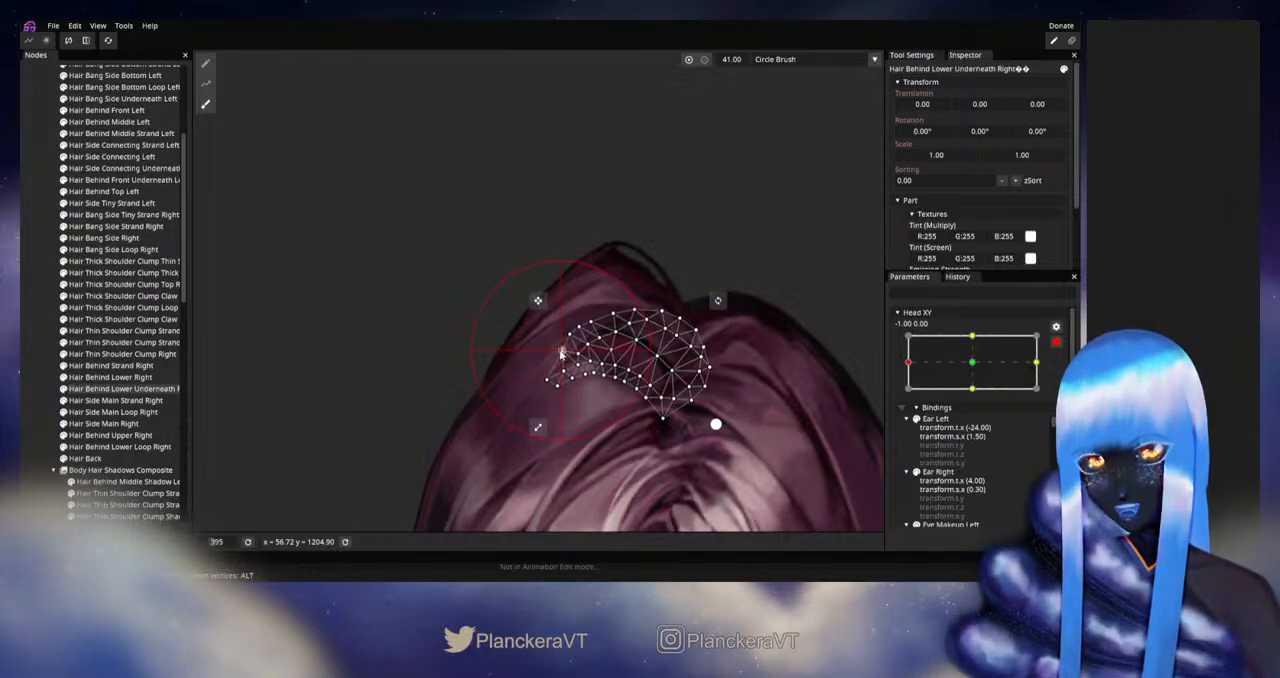
pyautogui.click(43, 324)
pyautogui.scroll(-4, 686, 388)
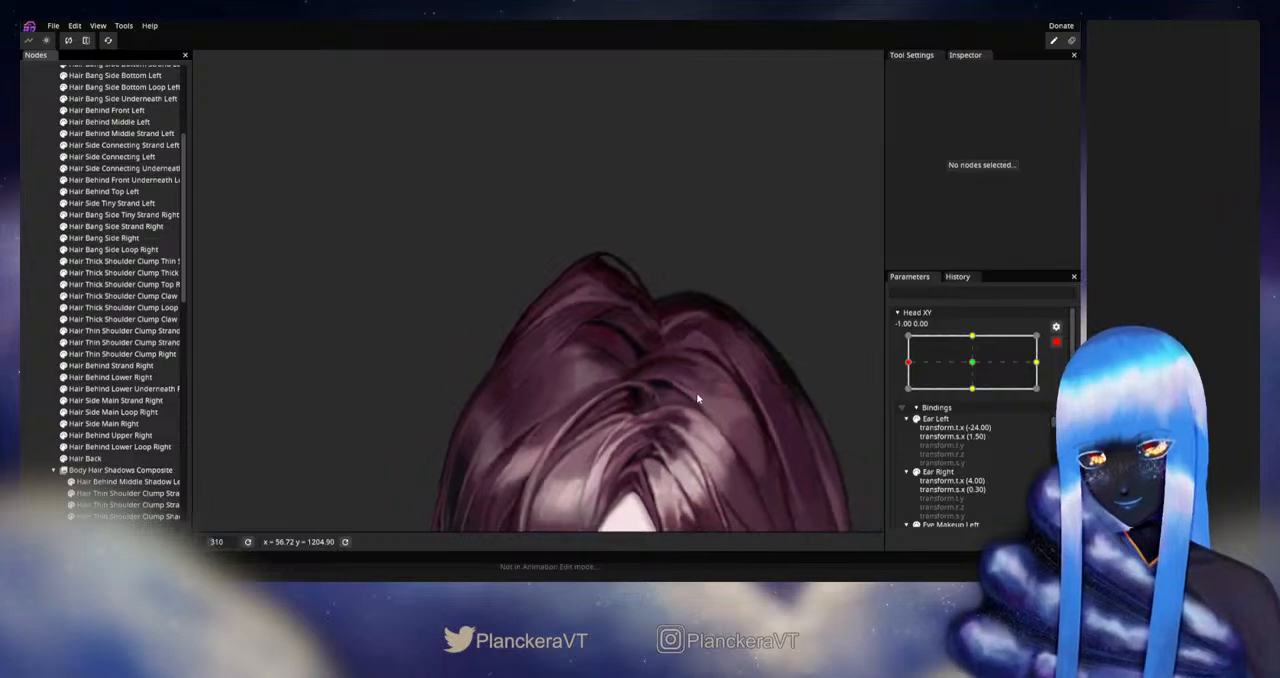
pyautogui.scroll(-4, 698, 398)
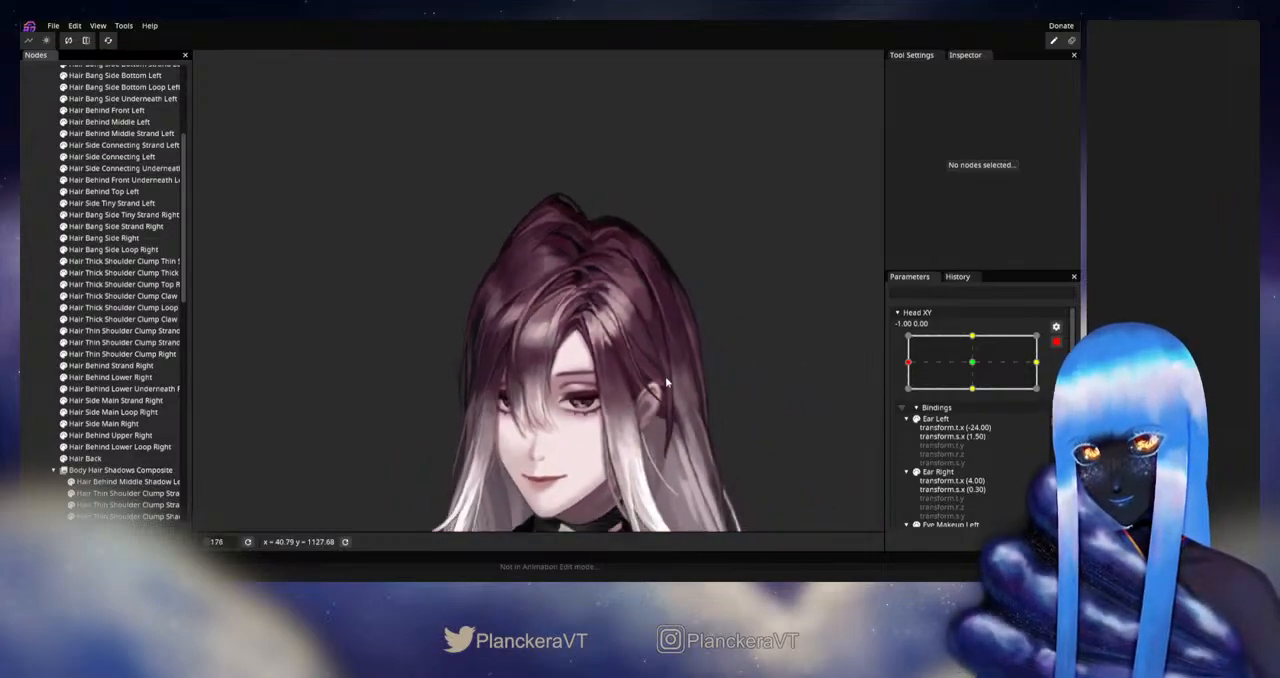
# - Disarm Head XY and move it slightly around -1.00 to check the smoothed hair at the crown up close
pyautogui.click(1056, 342)
pyautogui.moveTo(723, 400); pyautogui.dragTo(728, 366)
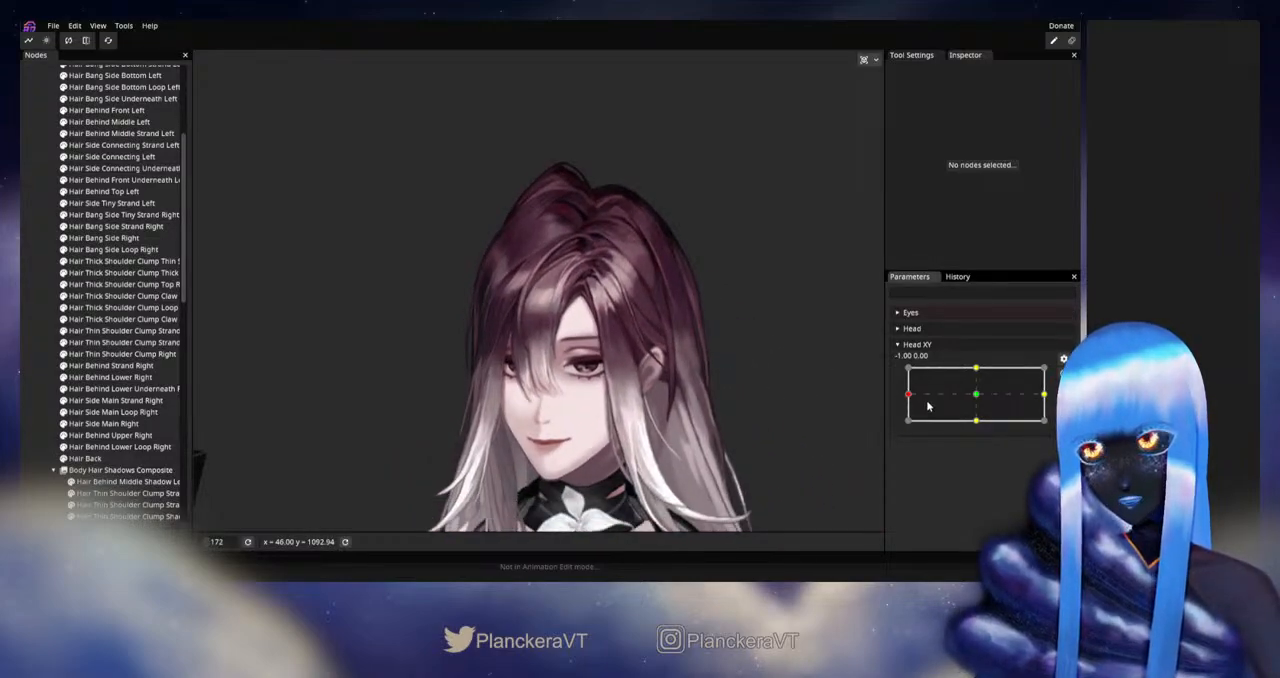
pyautogui.moveTo(909, 394)
pyautogui.mouseDown()
pyautogui.moveTo(976, 397)
pyautogui.moveTo(901, 399)
pyautogui.mouseUp()
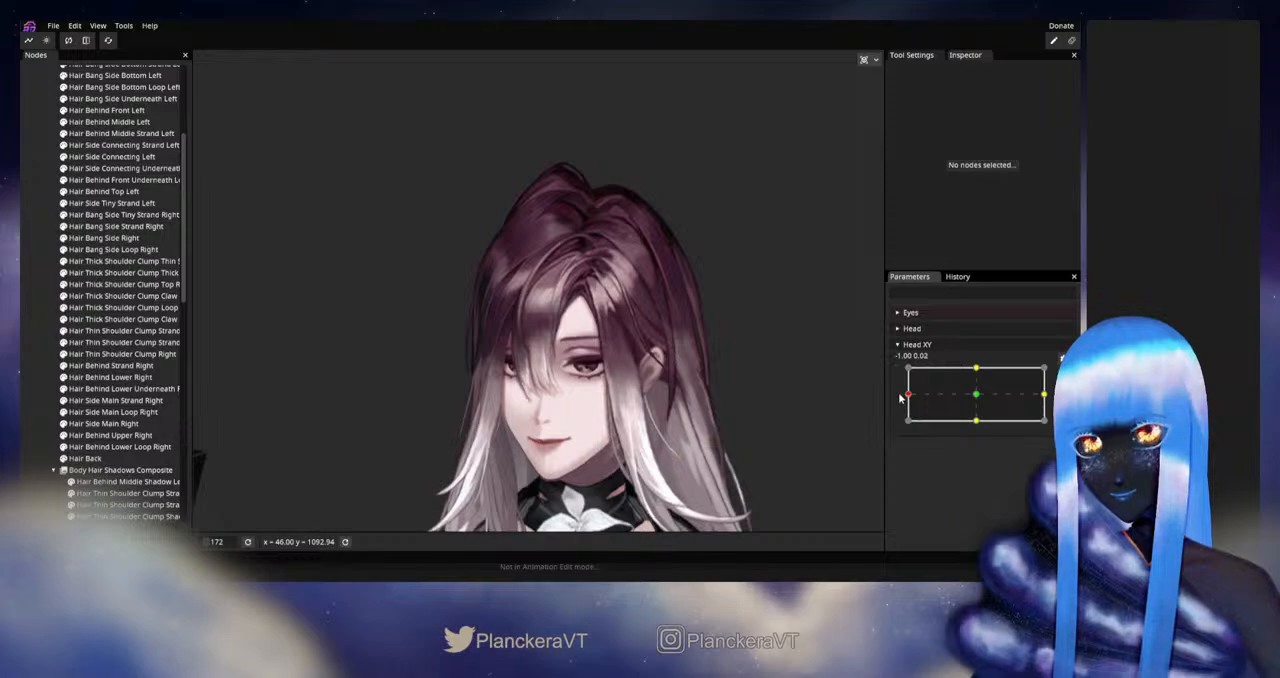
pyautogui.scroll(6, 610, 403)
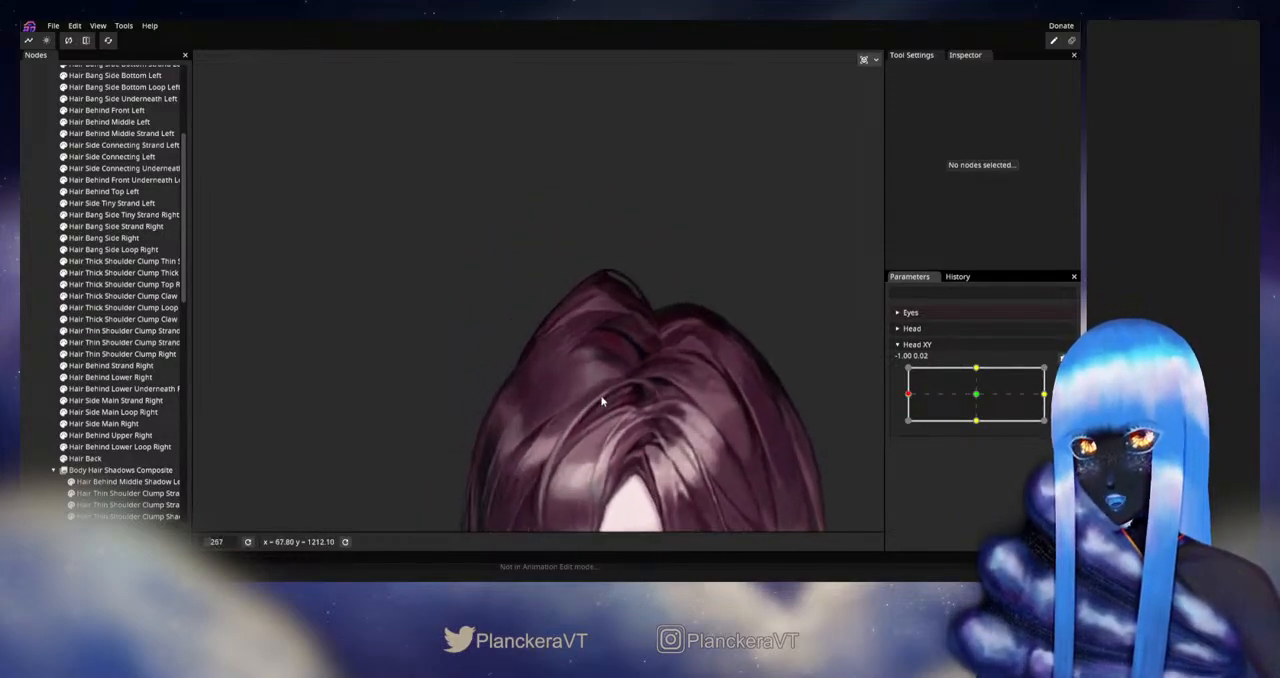
pyautogui.scroll(6, 610, 403)
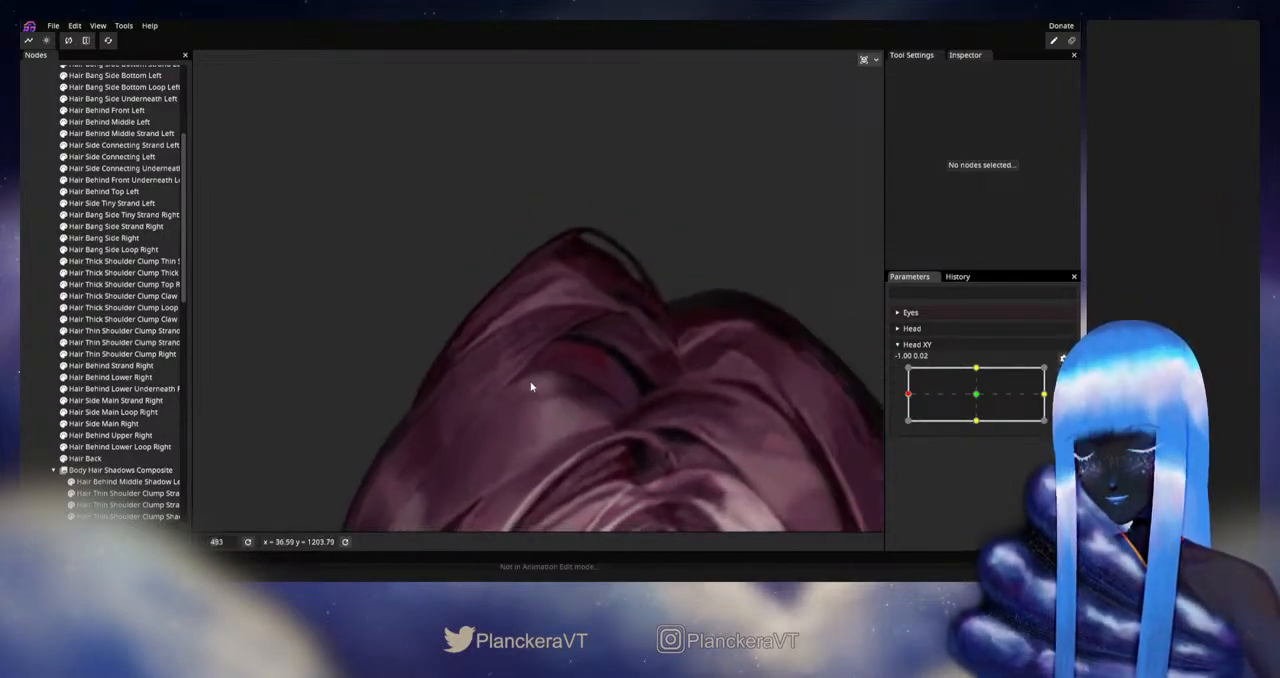
pyautogui.scroll(2, 569, 402)
pyautogui.moveTo(905, 385)
pyautogui.mouseDown()
pyautogui.moveTo(957, 386)
pyautogui.moveTo(951, 375)
pyautogui.moveTo(976, 403)
pyautogui.moveTo(901, 399)
pyautogui.mouseUp()
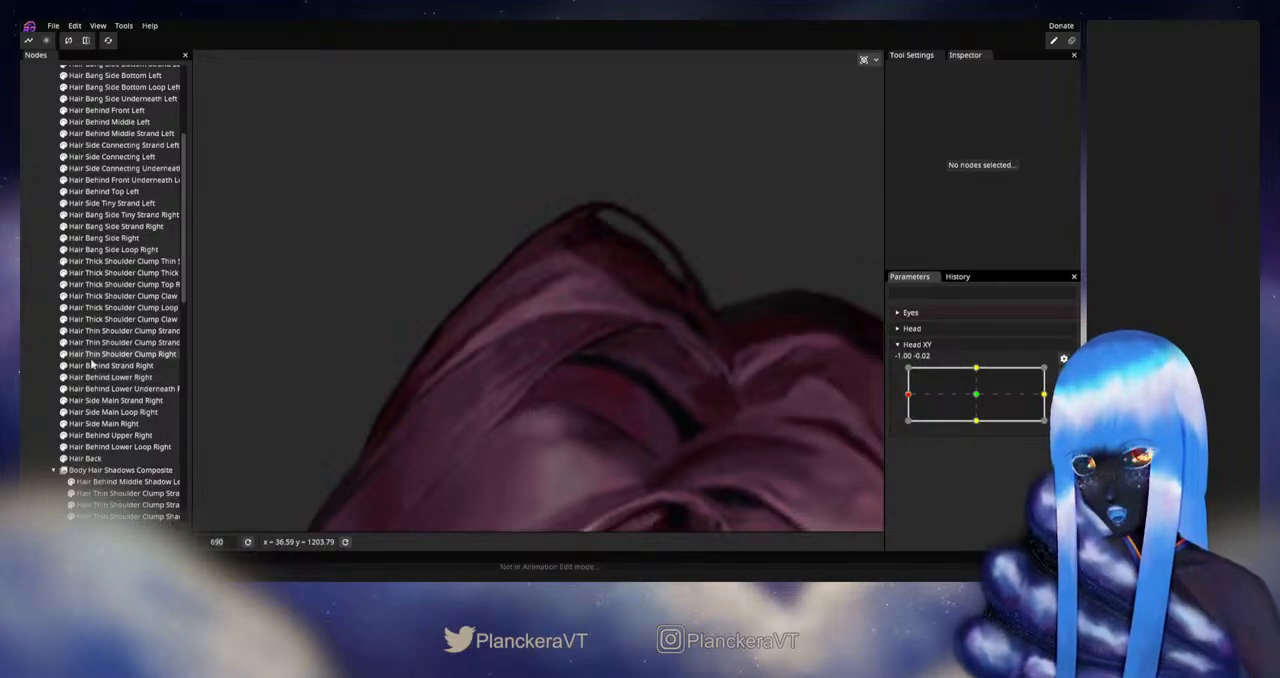
# - Rearm Head XY at -1.00, 0.00 and fine-tune the upper-edge vertices of Hair Behind Lower Underneath Right
pyautogui.click(113, 390)
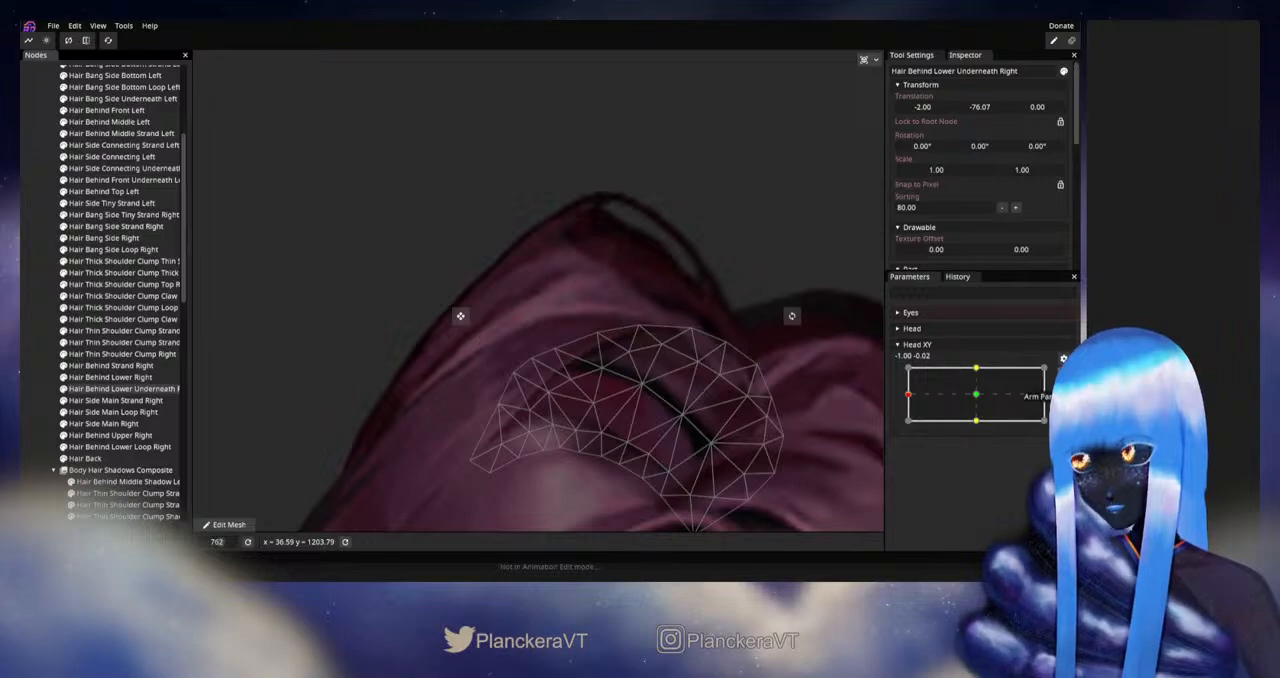
pyautogui.click(1062, 374)
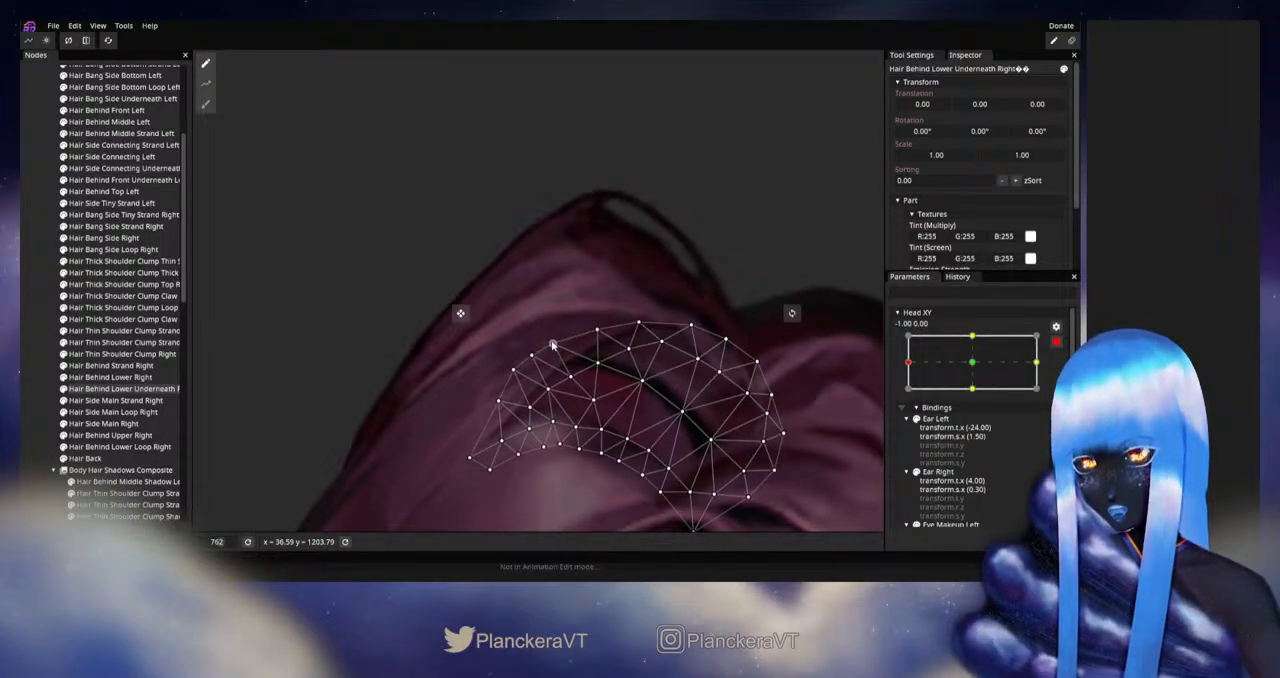
pyautogui.click(28, 347)
pyautogui.scroll(-5, 598, 390)
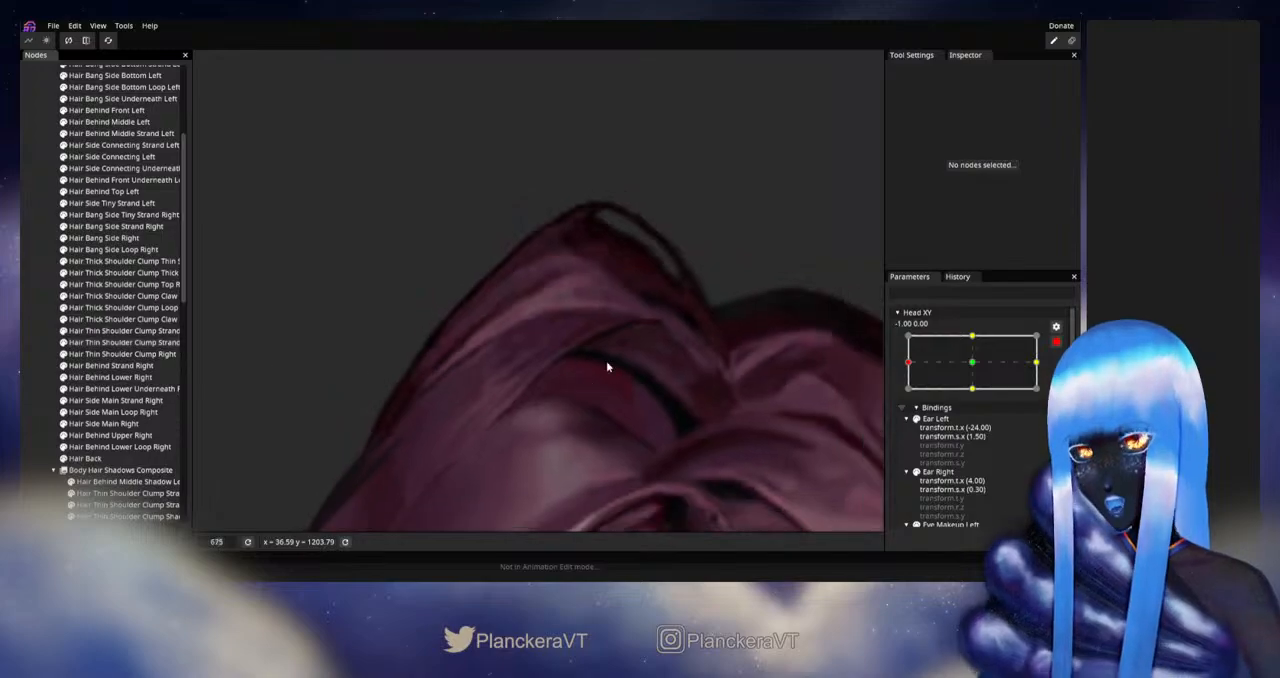
pyautogui.scroll(-5, 621, 432)
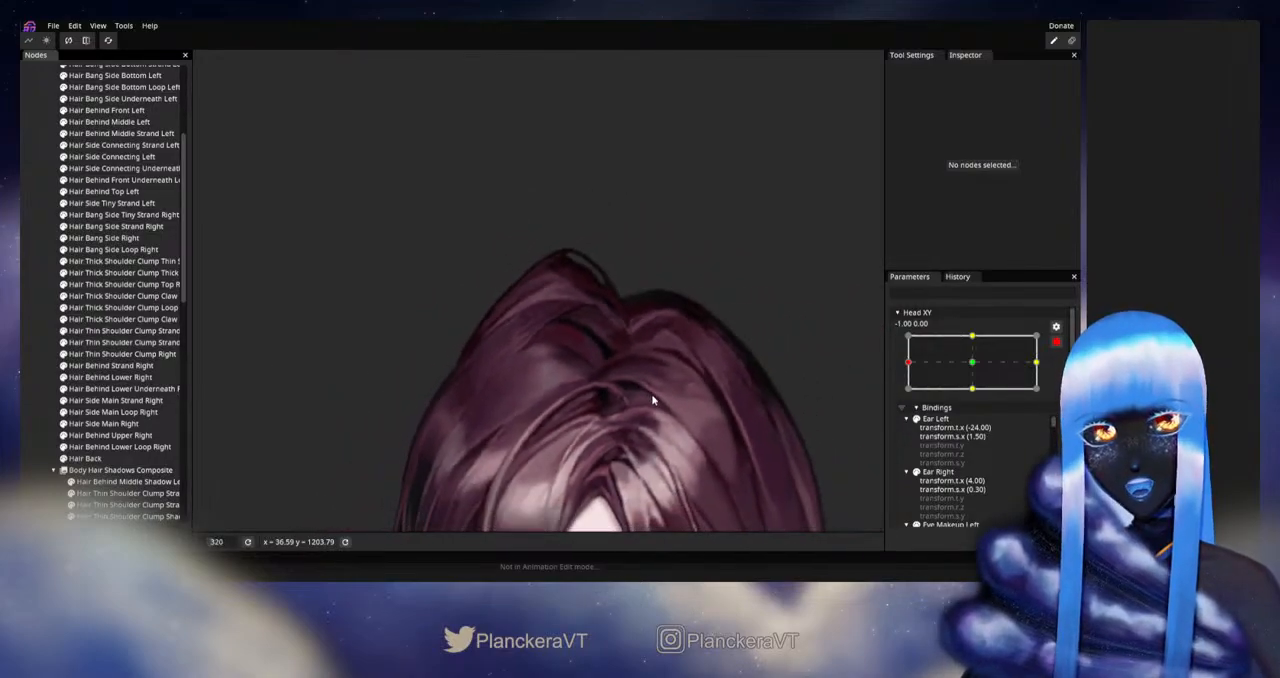
pyautogui.scroll(-5, 676, 336)
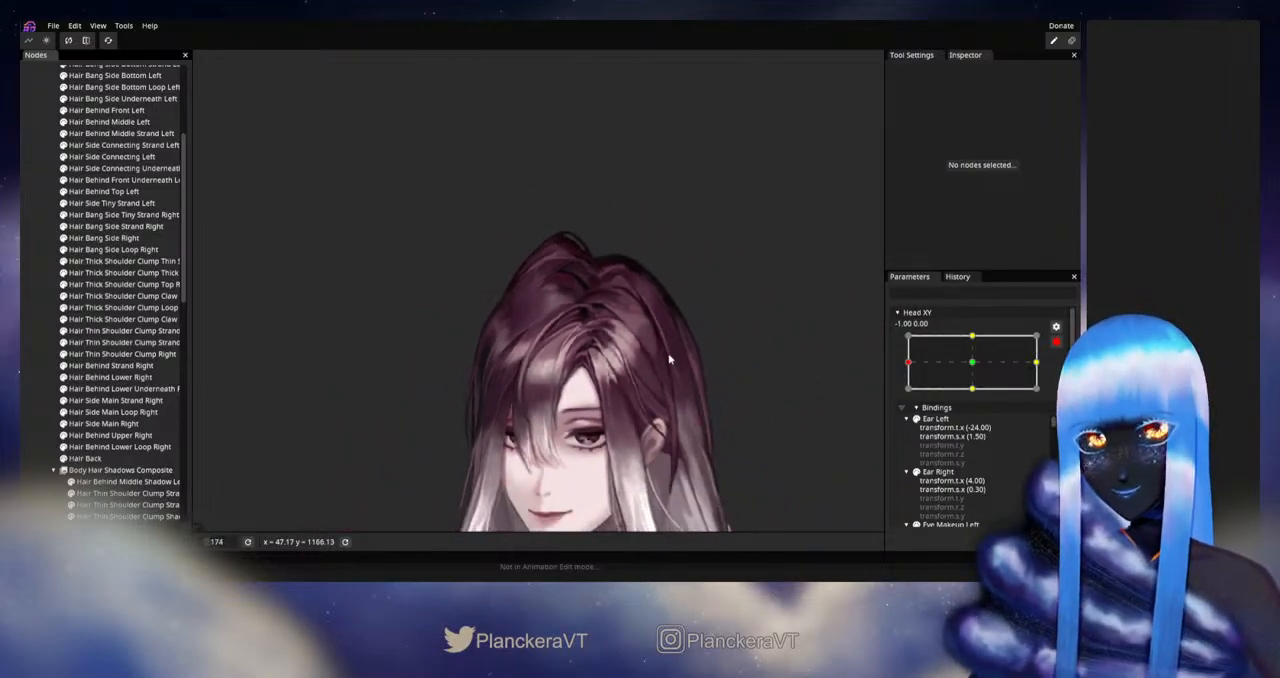
# - Disarm Head XY, sweep it between the center and -1.00 to check the head turn, and save the project
pyautogui.click(1056, 342)
pyautogui.moveTo(909, 396); pyautogui.dragTo(975, 394)
pyautogui.hotkey('ctrl', 's')
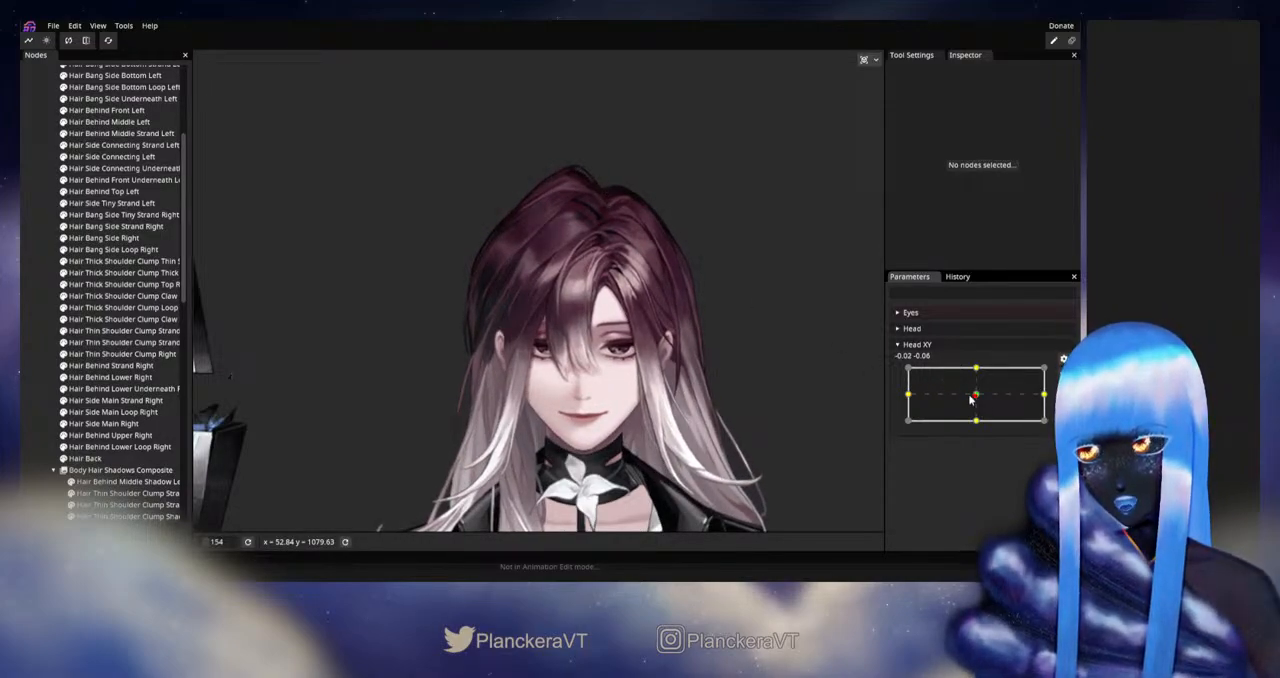
pyautogui.moveTo(971, 398); pyautogui.dragTo(903, 398)
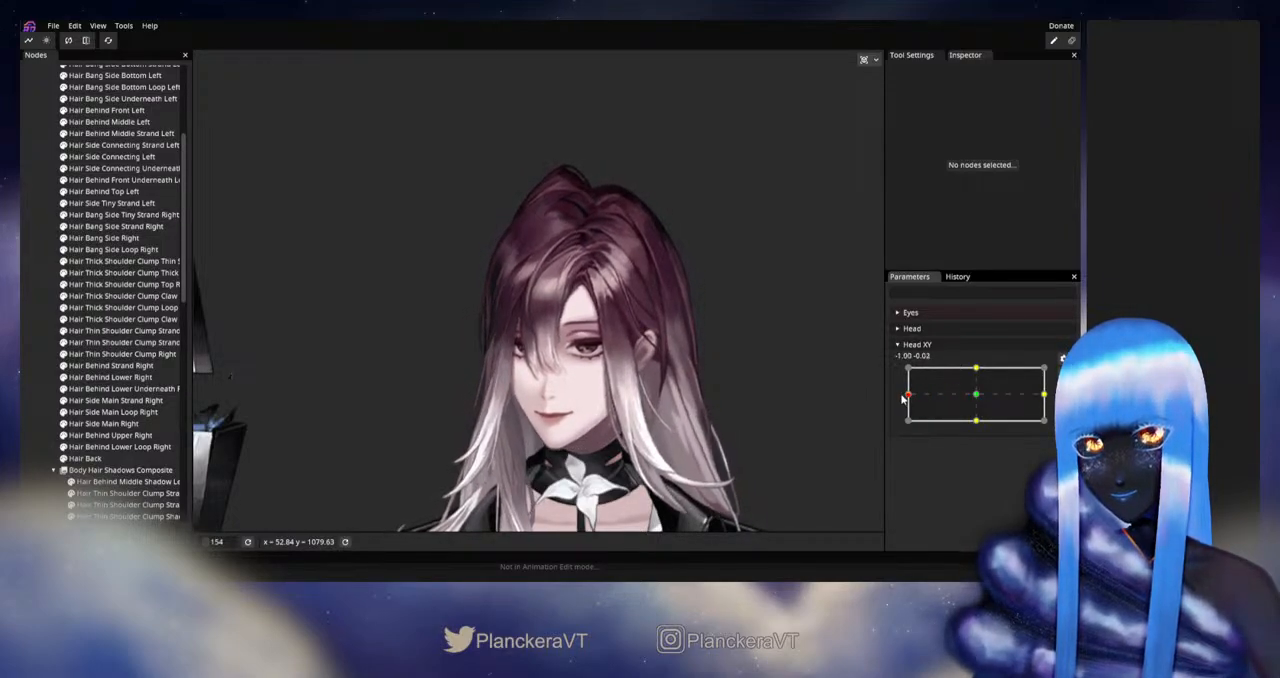
# - Rearm Head XY at -1.00, 0.00 and adjust the root of Hair Bang Front Strand with a size 41 Circle Brush
pyautogui.click(1063, 374)
pyautogui.scroll(2, 628, 280)
pyautogui.moveTo(628, 280); pyautogui.dragTo(607, 330)
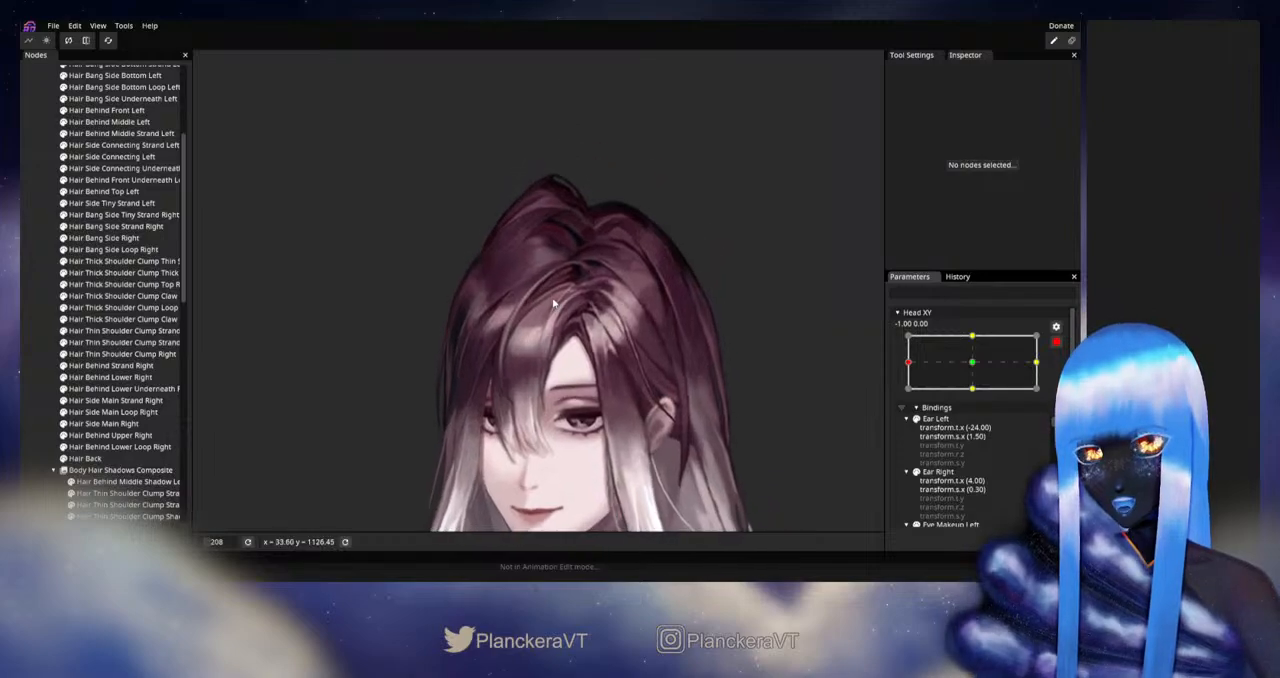
pyautogui.scroll(2, 607, 330)
pyautogui.scroll(2, 607, 330)
pyautogui.scroll(5, 68, 289)
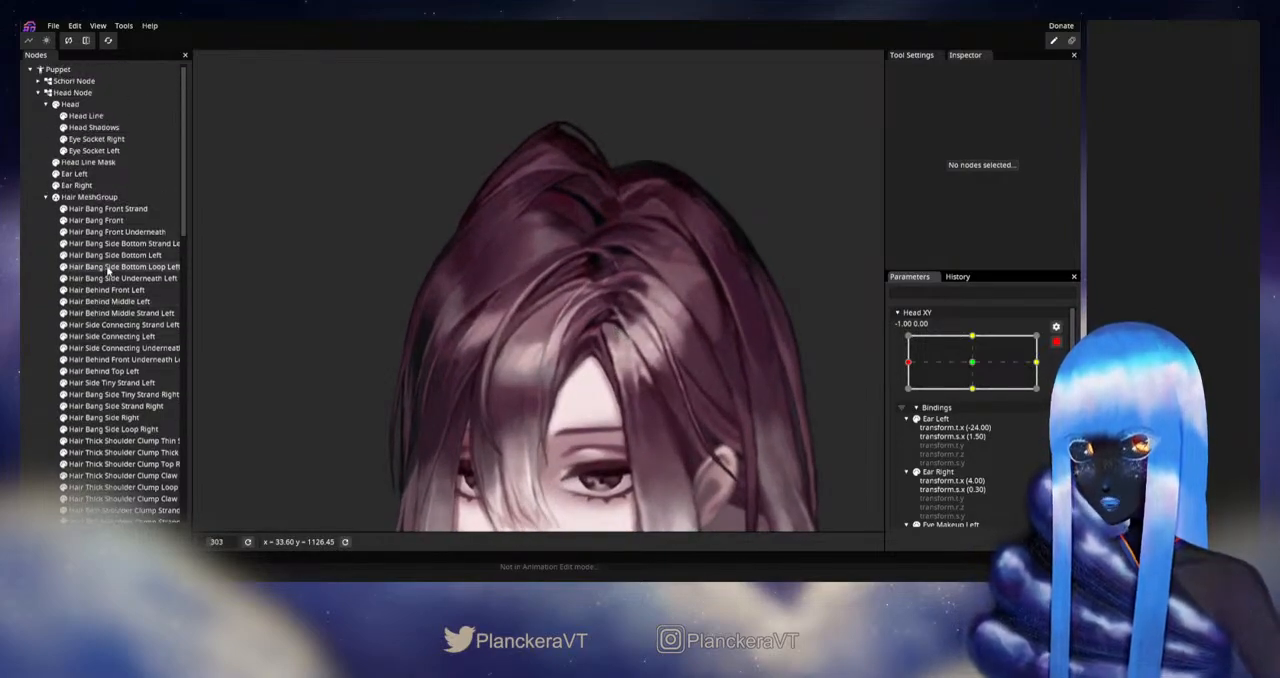
pyautogui.click(95, 209)
pyautogui.moveTo(516, 247); pyautogui.dragTo(387, 223)
pyautogui.scroll(1, 387, 223)
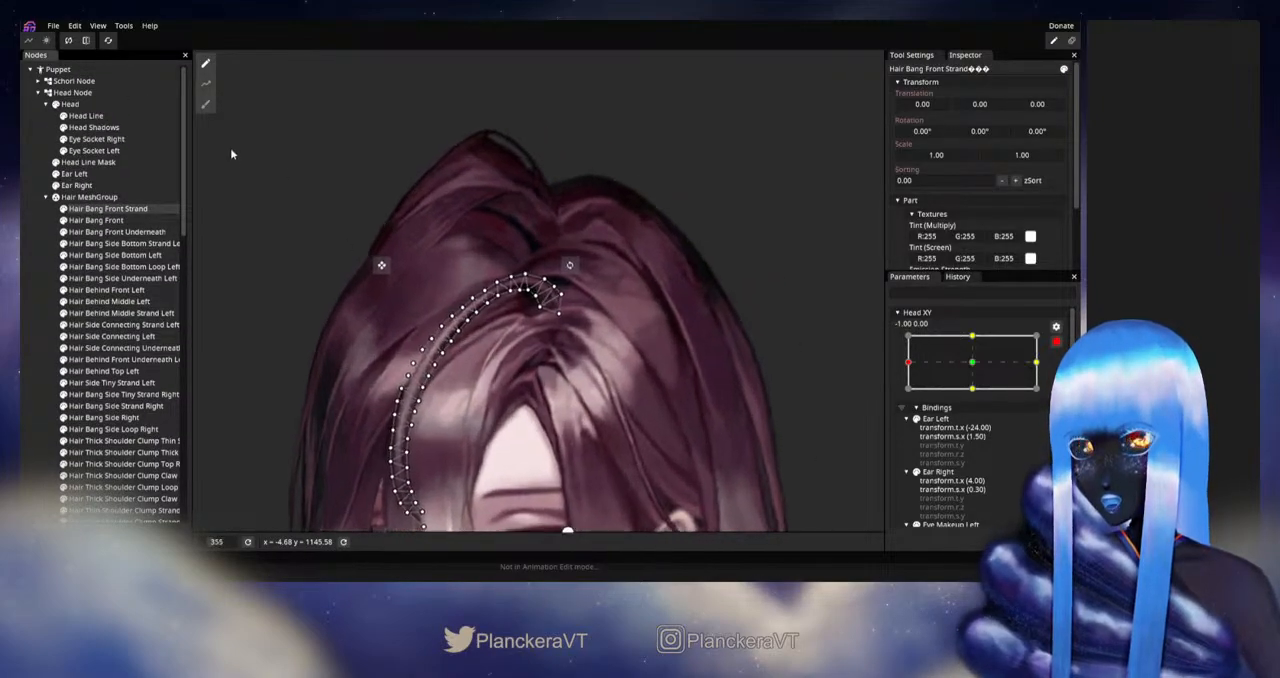
pyautogui.click(205, 104)
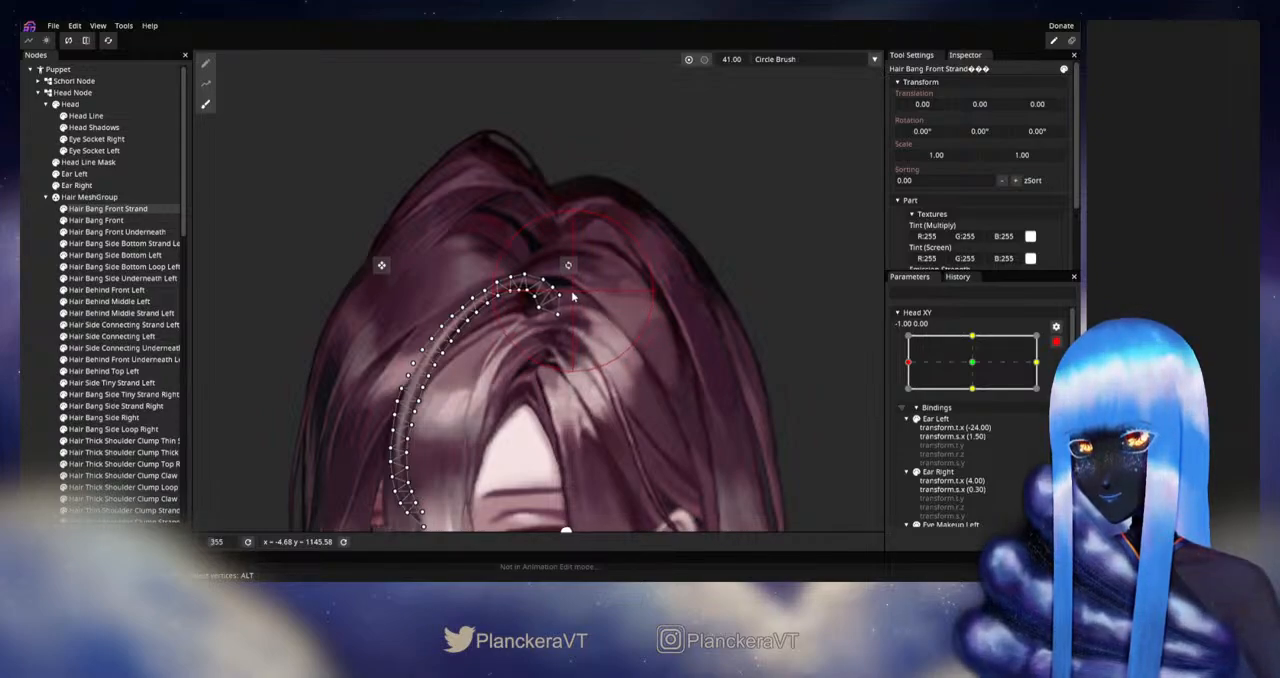
pyautogui.click(23, 292)
pyautogui.scroll(-4, 640, 350)
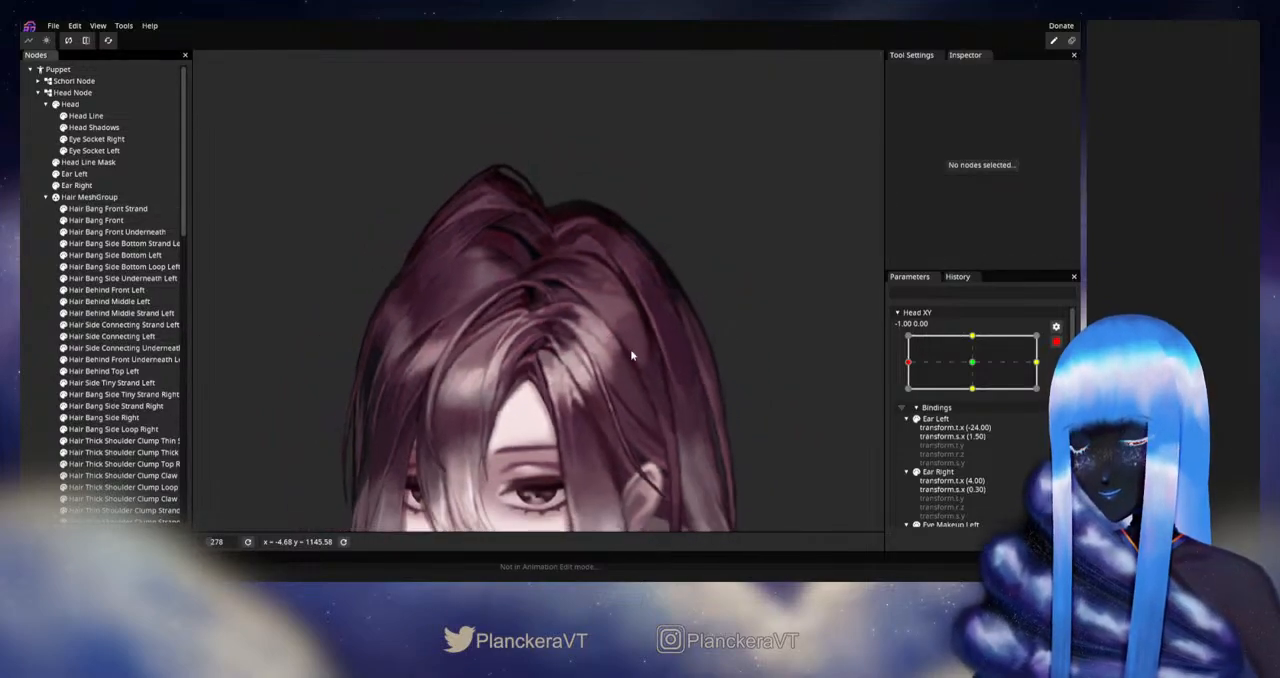
pyautogui.scroll(-3, 628, 351)
pyautogui.moveTo(652, 384); pyautogui.dragTo(685, 314)
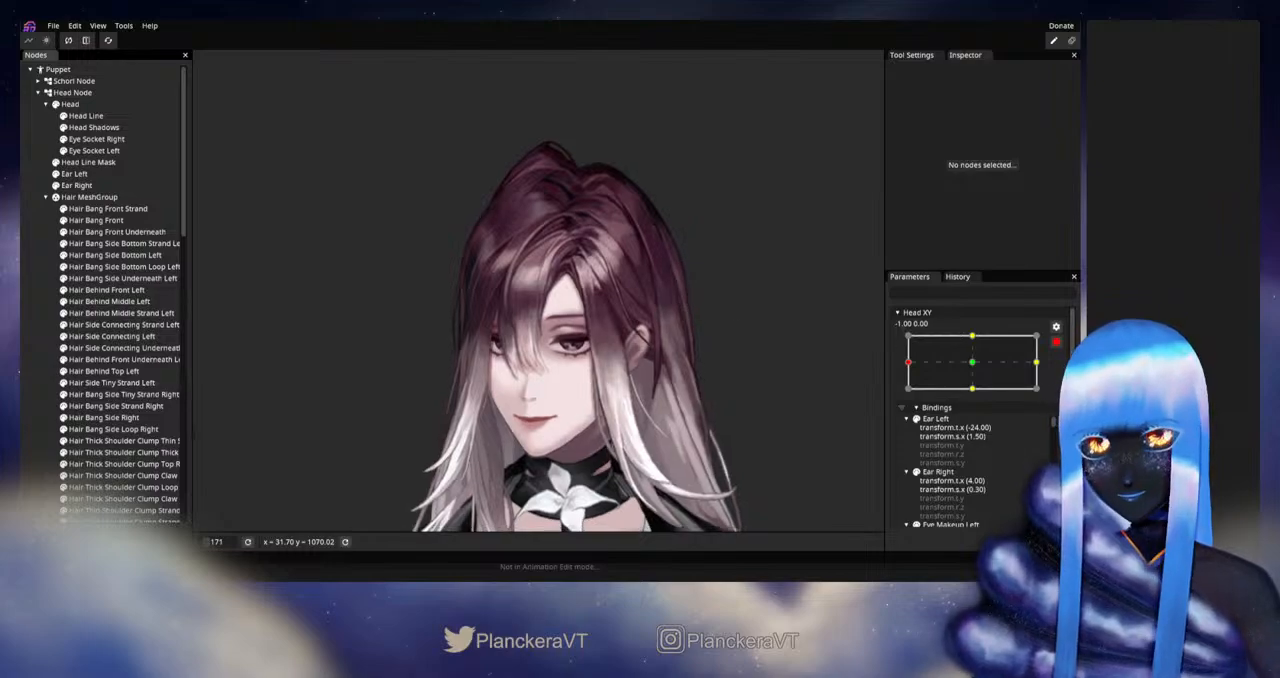
# - Disarm Head XY and sweep it between -1.00 and the center to check the front bangs during the head turn
pyautogui.click(1056, 342)
pyautogui.moveTo(908, 394); pyautogui.dragTo(977, 397)
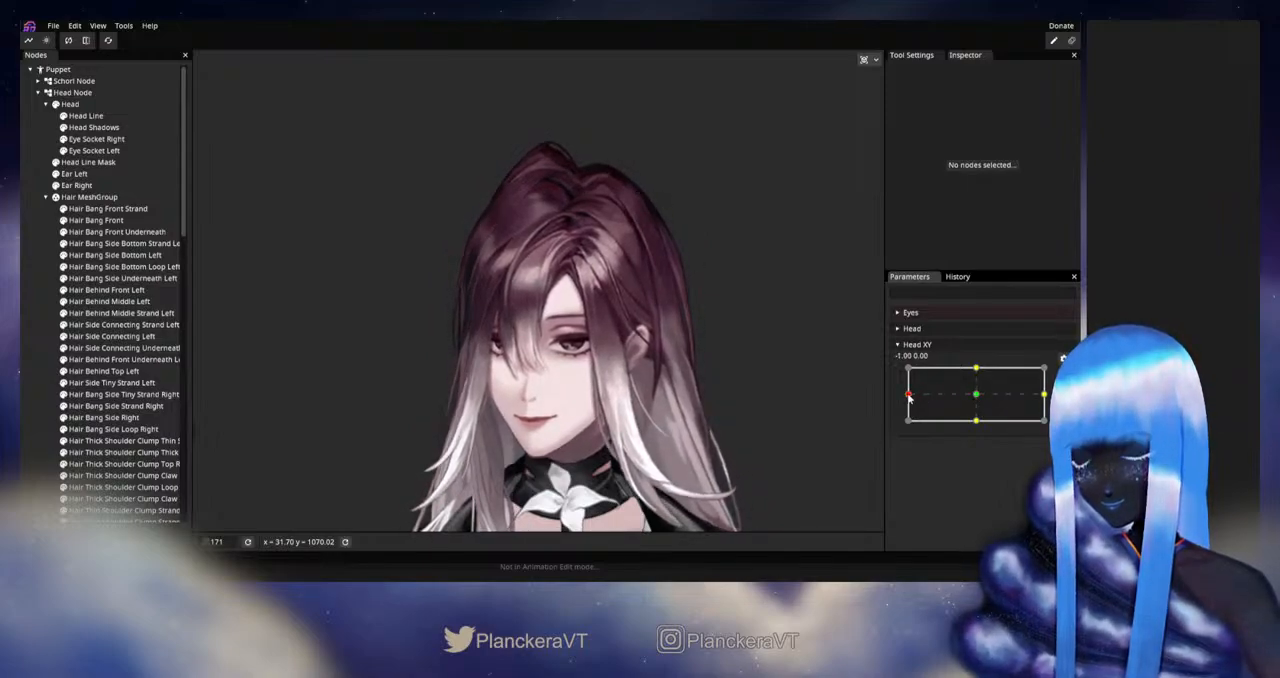
pyautogui.moveTo(914, 397)
pyautogui.mouseDown()
pyautogui.moveTo(980, 400)
pyautogui.moveTo(898, 394)
pyautogui.mouseUp()
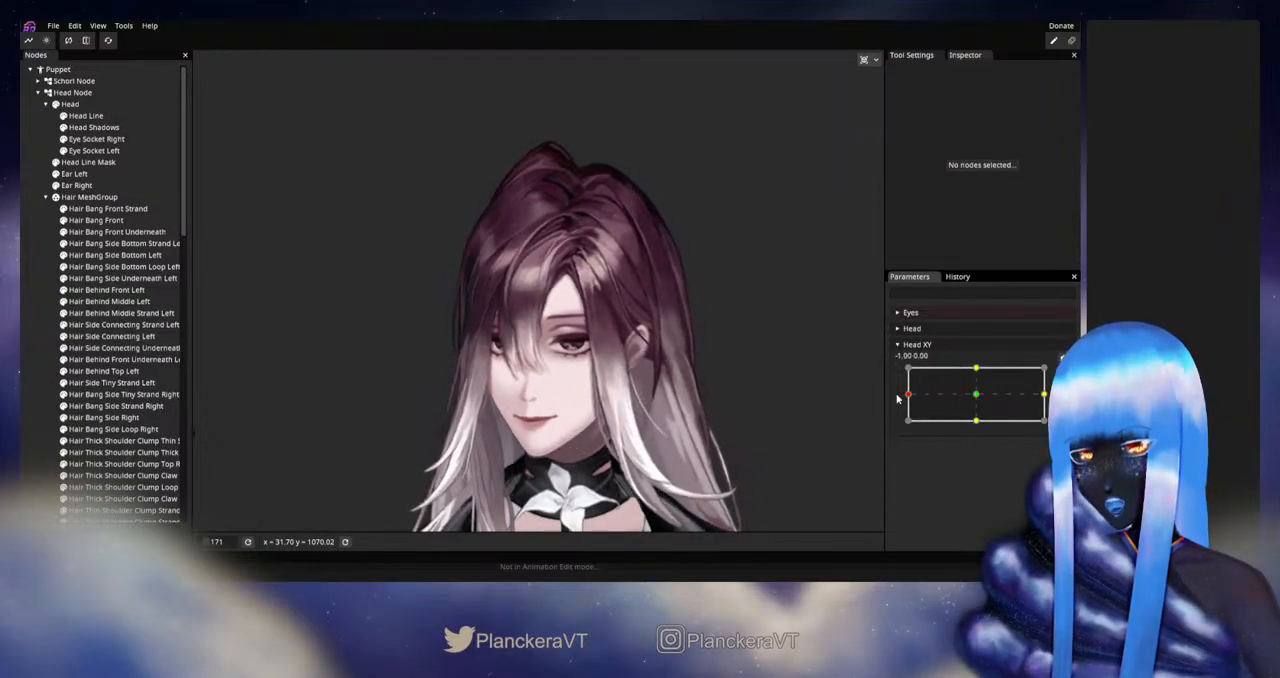
# - Rearm Head XY at -1.00, 0.00 and shift the outer-edge vertices of Hair Side Main Loop Right slightly outward with the Vertex Tool
pyautogui.click(1063, 373)
pyautogui.scroll(5, 431, 406)
pyautogui.moveTo(431, 408); pyautogui.dragTo(638, 371)
pyautogui.scroll(-3, 123, 322)
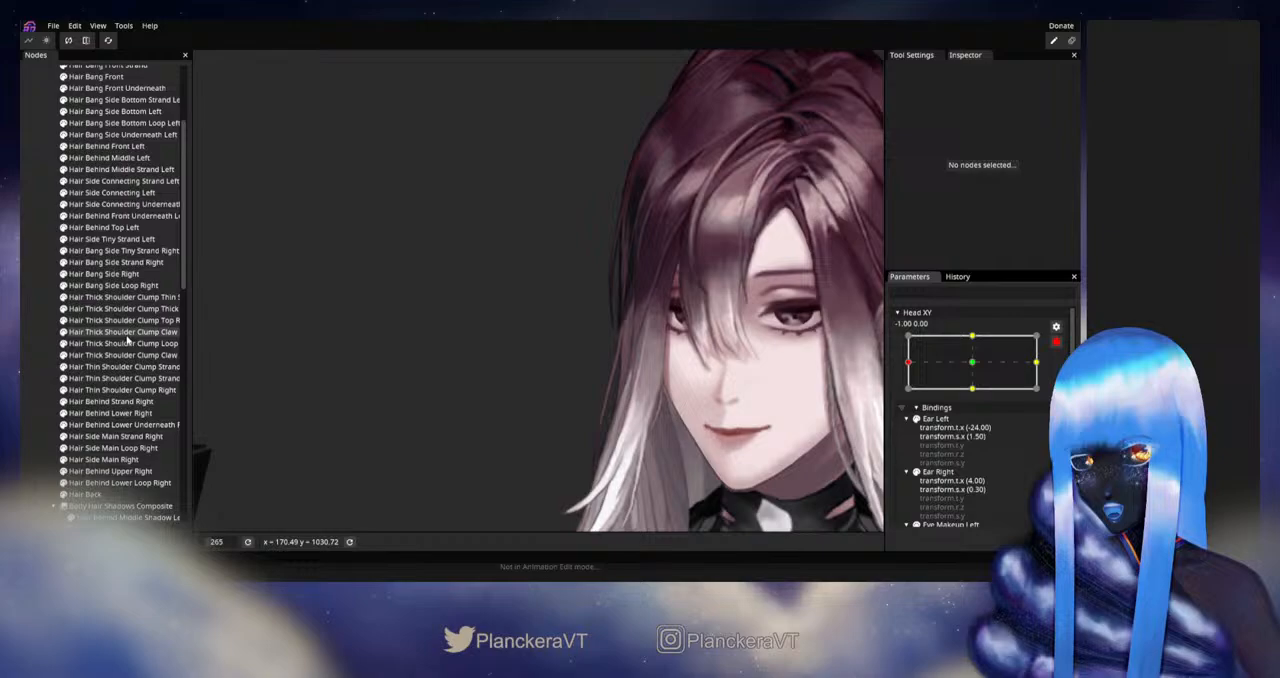
pyautogui.click(115, 402)
pyautogui.click(115, 390)
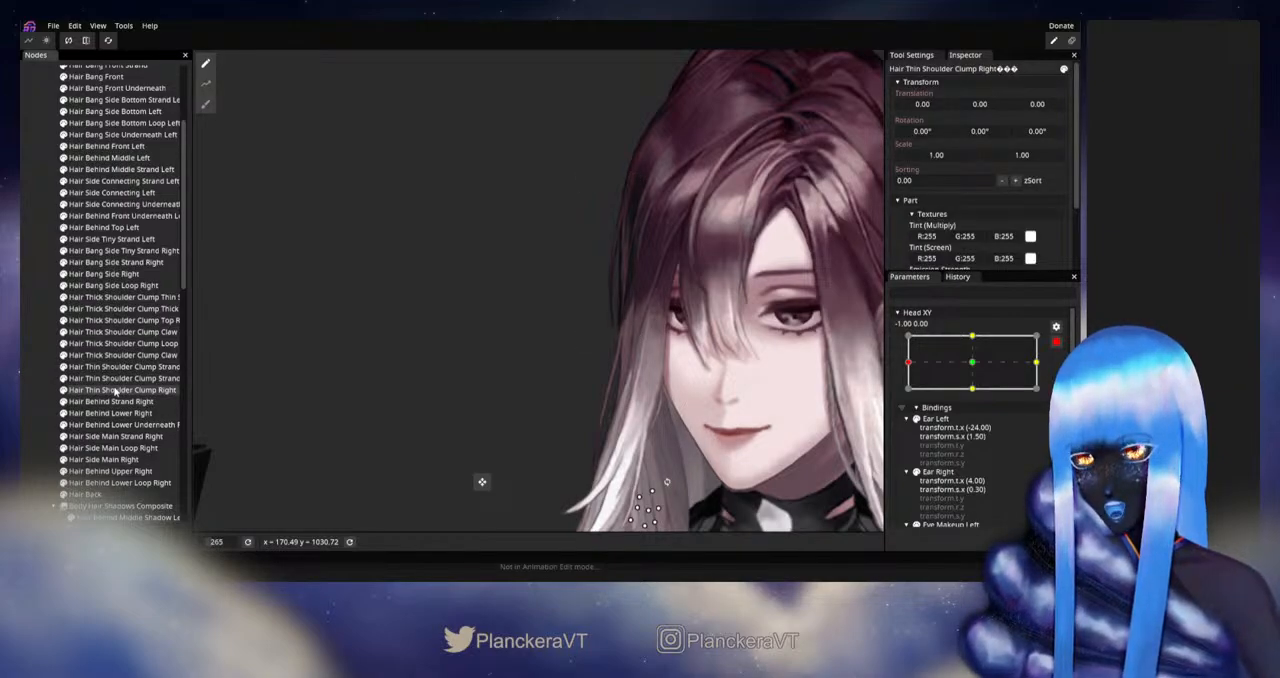
pyautogui.click(113, 412)
pyautogui.click(116, 424)
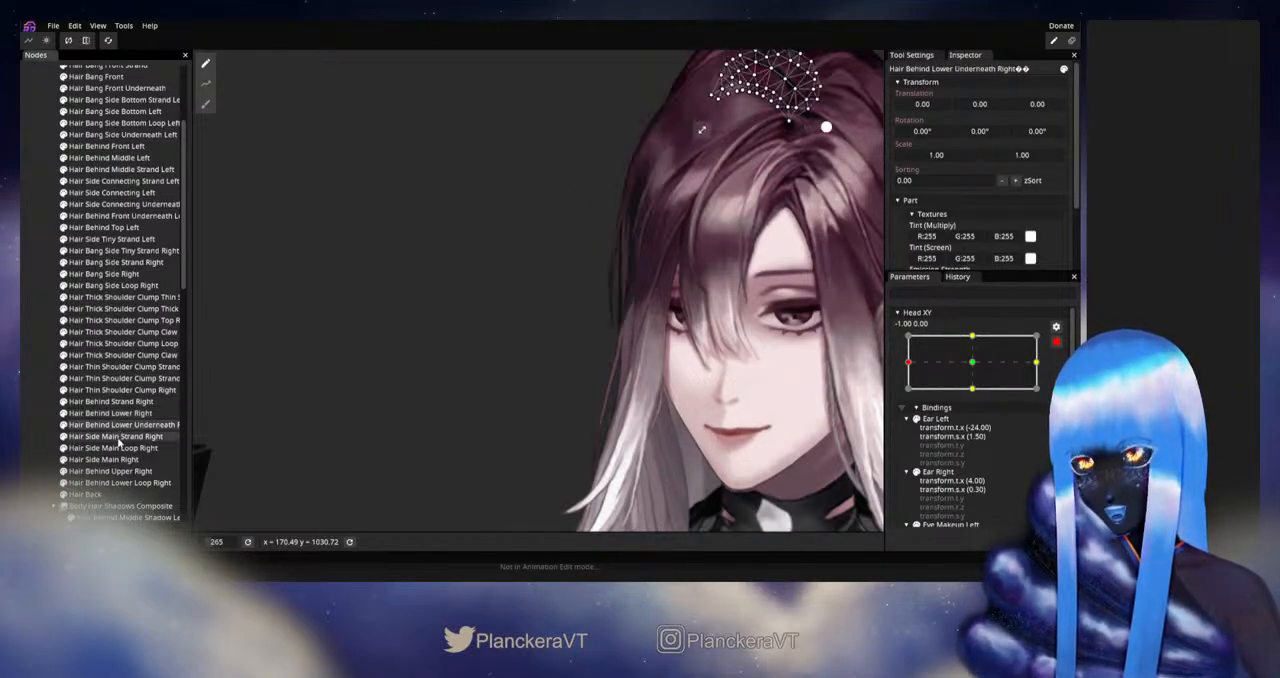
pyautogui.click(113, 448)
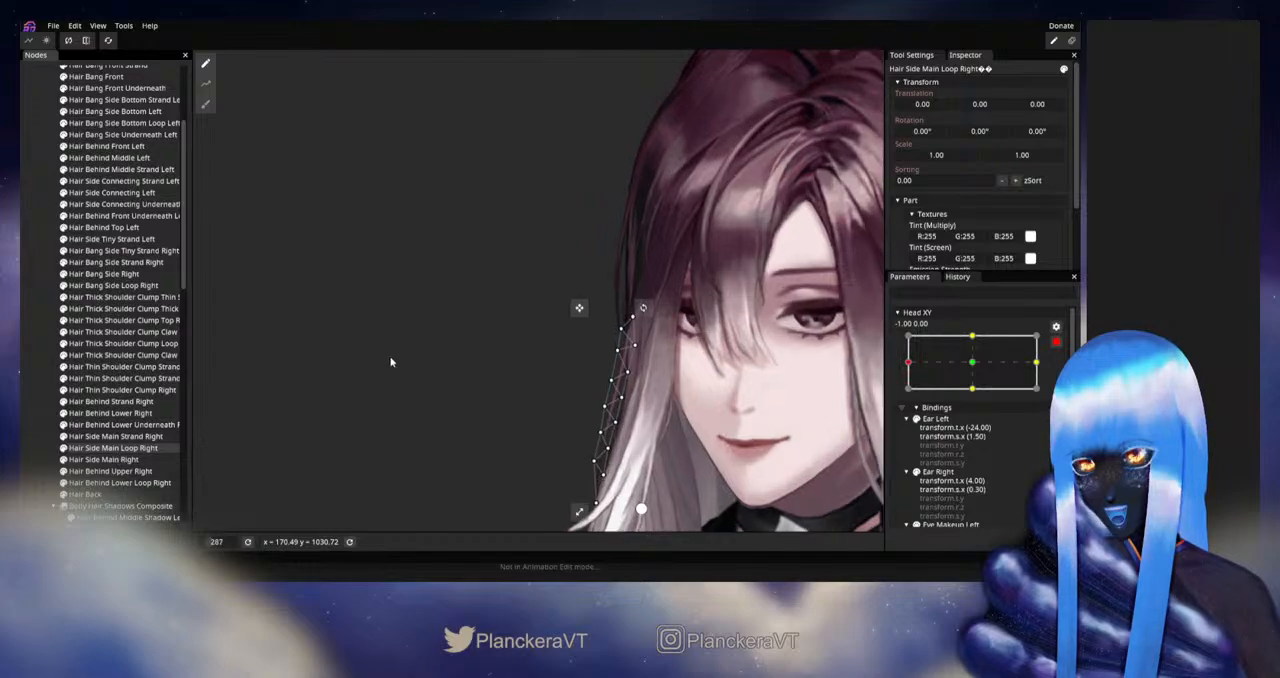
pyautogui.scroll(3, 390, 356)
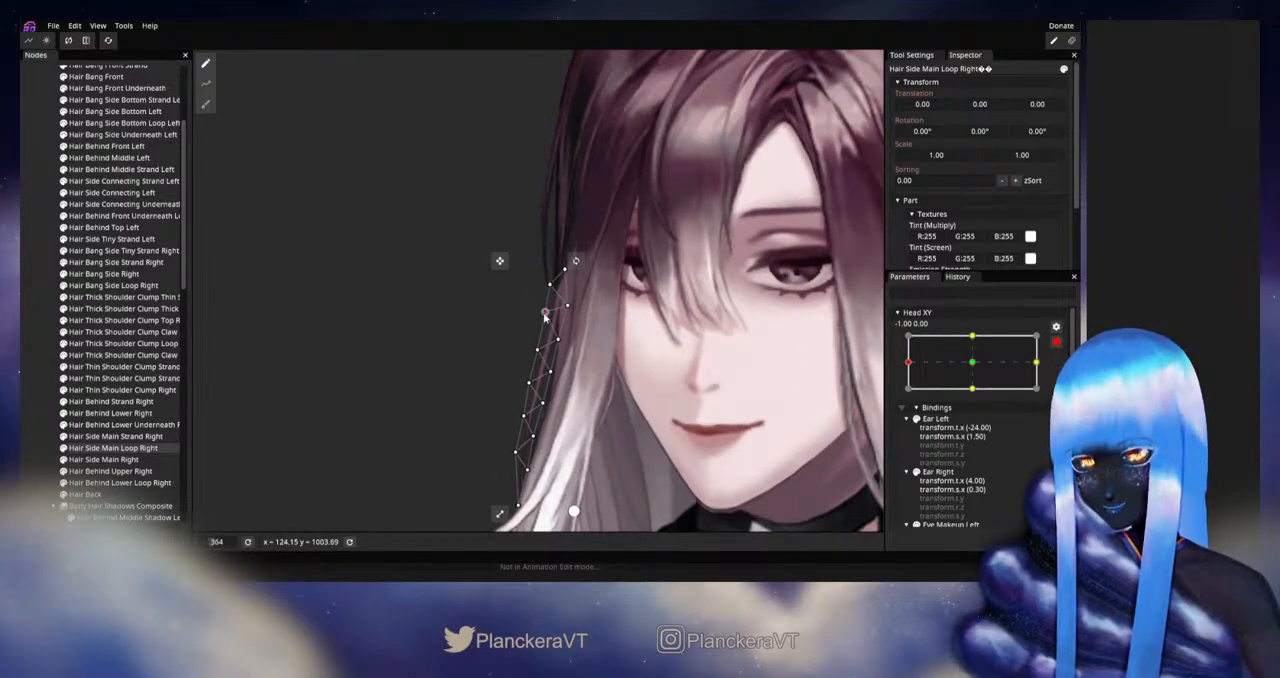
pyautogui.moveTo(544, 314); pyautogui.dragTo(539, 313)
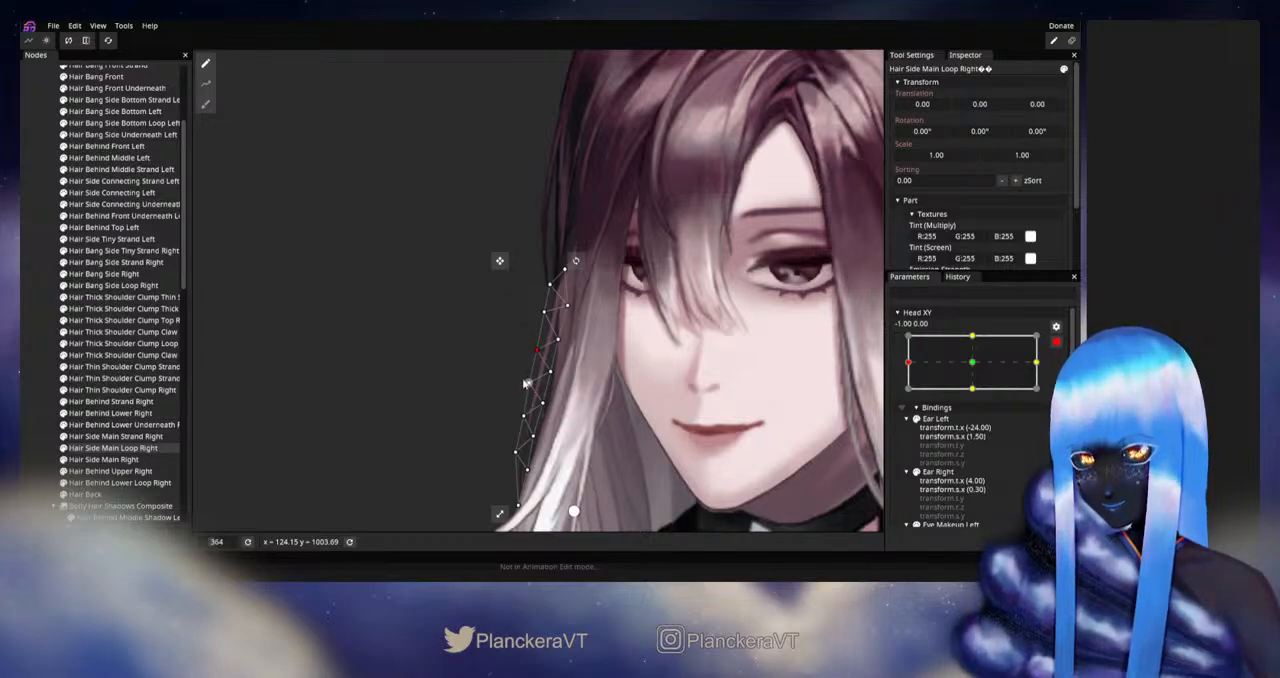
pyautogui.click(46, 368)
pyautogui.scroll(-8, 682, 367)
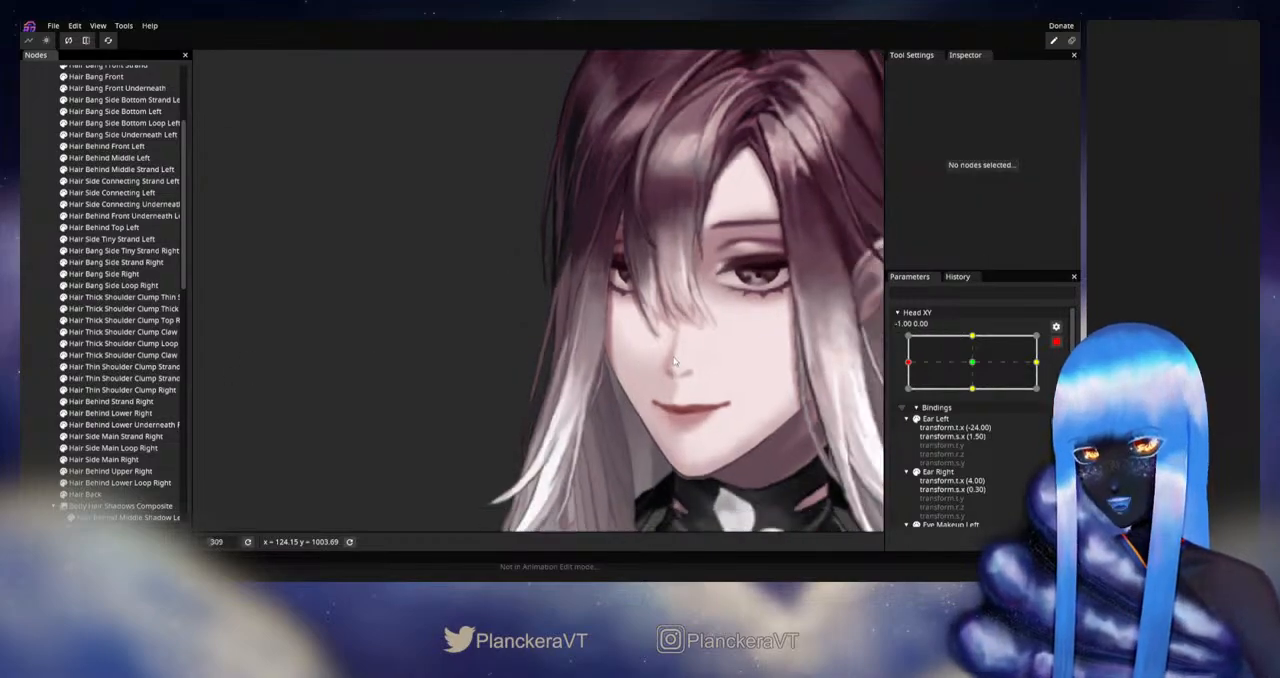
pyautogui.scroll(-4, 682, 367)
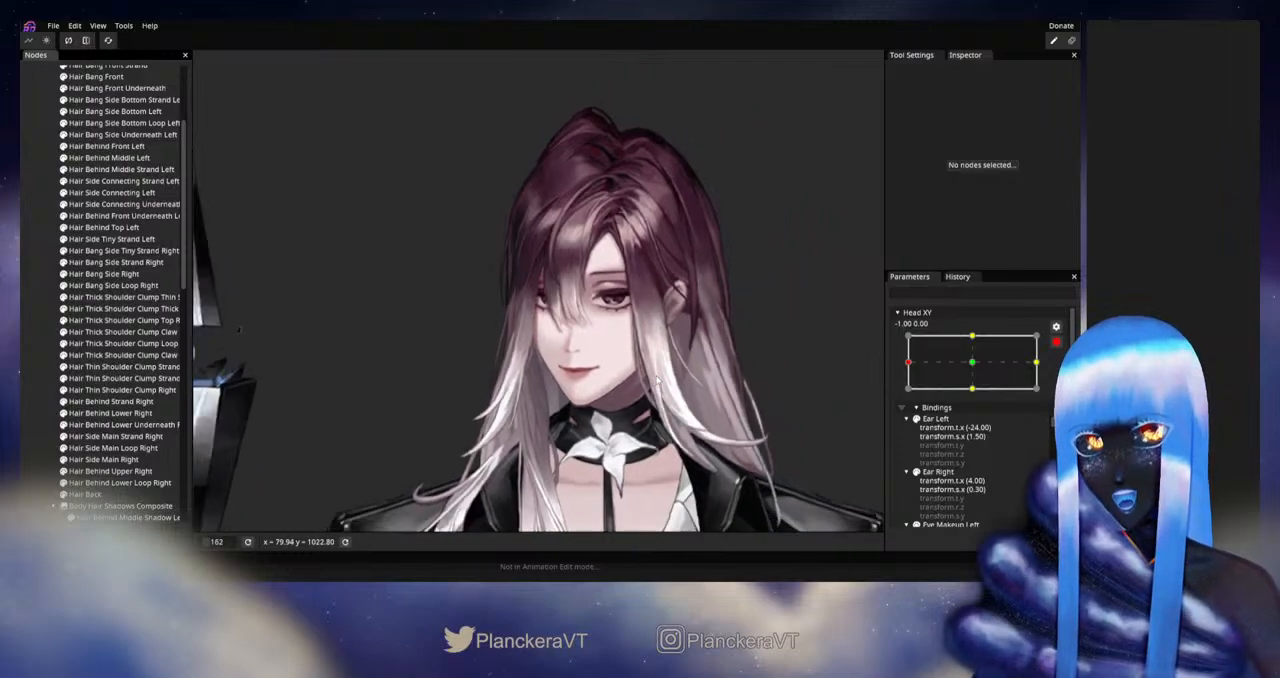
pyautogui.moveTo(710, 334); pyautogui.dragTo(704, 327)
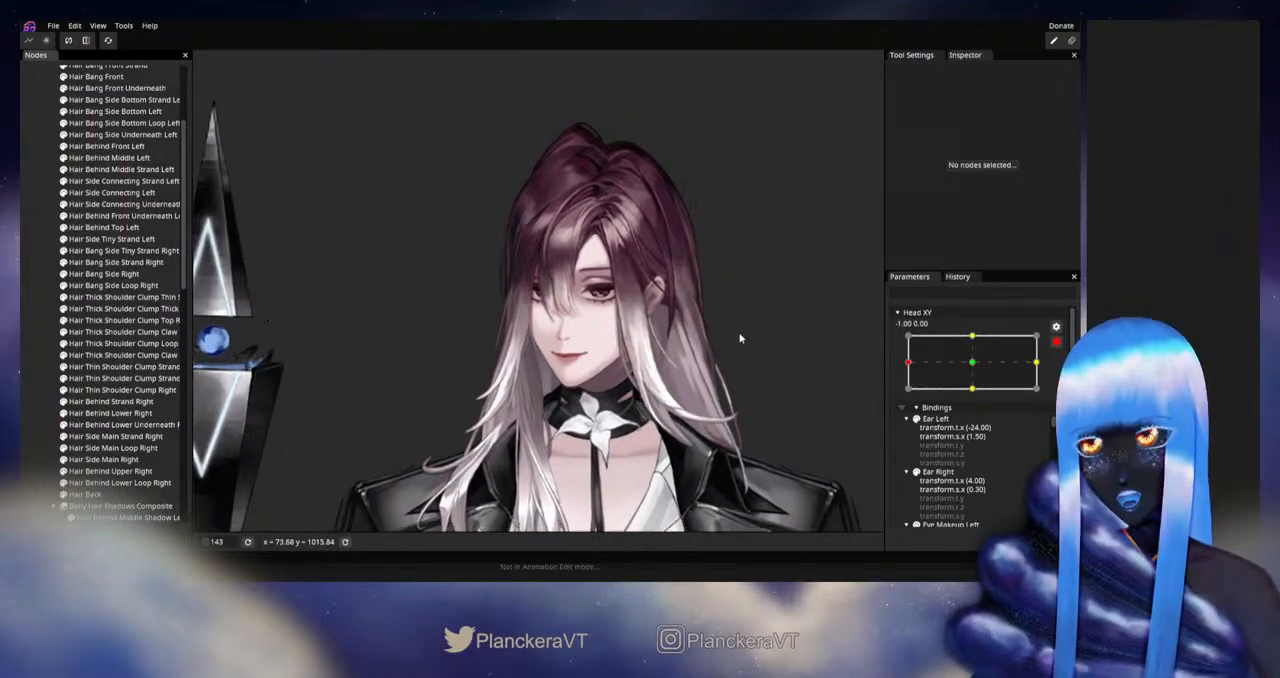
# - Disarm Head XY and preview the head turn near -1.00 to check the side hair loop
pyautogui.click(1056, 342)
pyautogui.moveTo(907, 397)
pyautogui.mouseDown()
pyautogui.moveTo(975, 400)
pyautogui.moveTo(910, 397)
pyautogui.mouseUp()
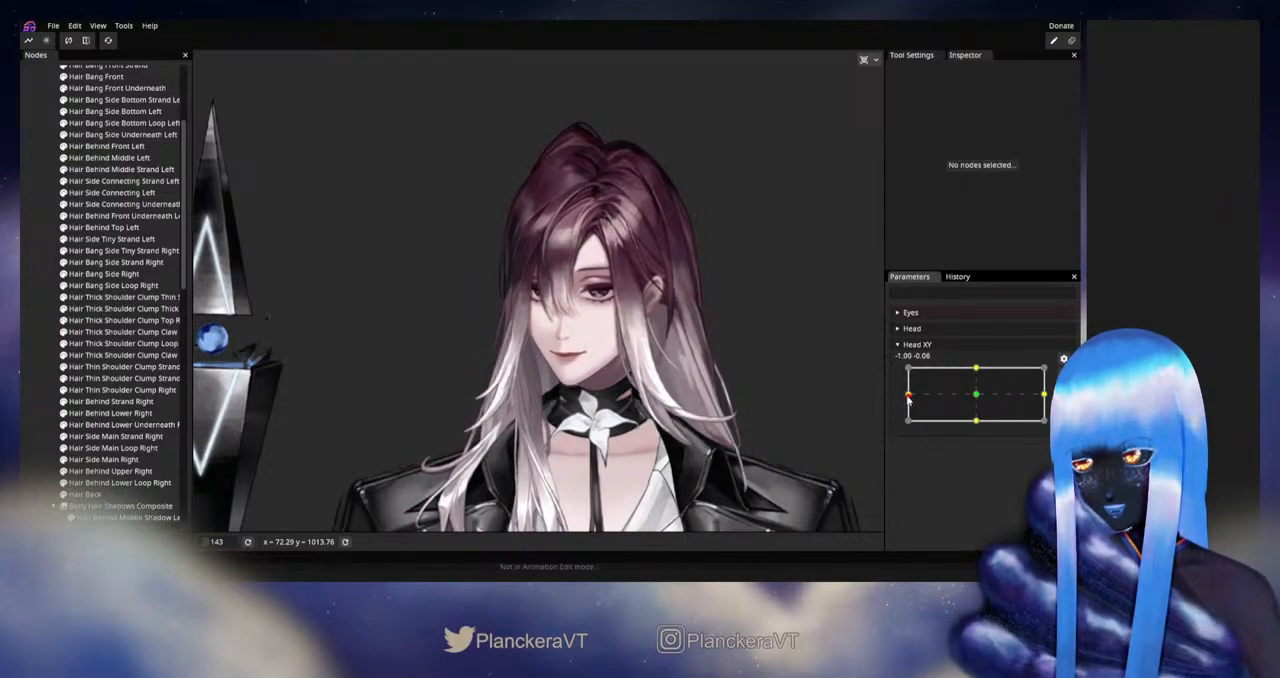
pyautogui.moveTo(908, 398)
pyautogui.mouseDown()
pyautogui.moveTo(978, 397)
pyautogui.moveTo(898, 400)
pyautogui.mouseUp()
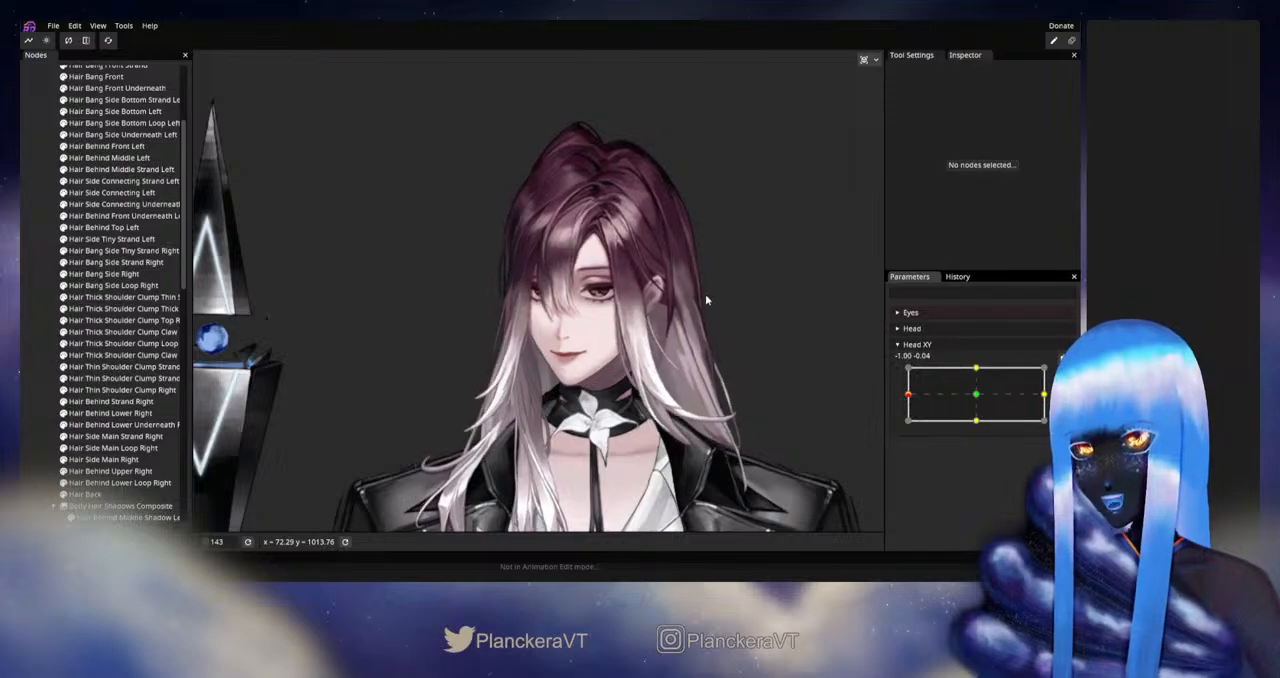
# - Rearm Head XY at -1.00, 0.00 and brush the inner edge of Hair Behind Front Left with a size 41 Circle Brush
pyautogui.scroll(1, 705, 294)
pyautogui.moveTo(697, 258); pyautogui.dragTo(657, 360)
pyautogui.scroll(4, 670, 360)
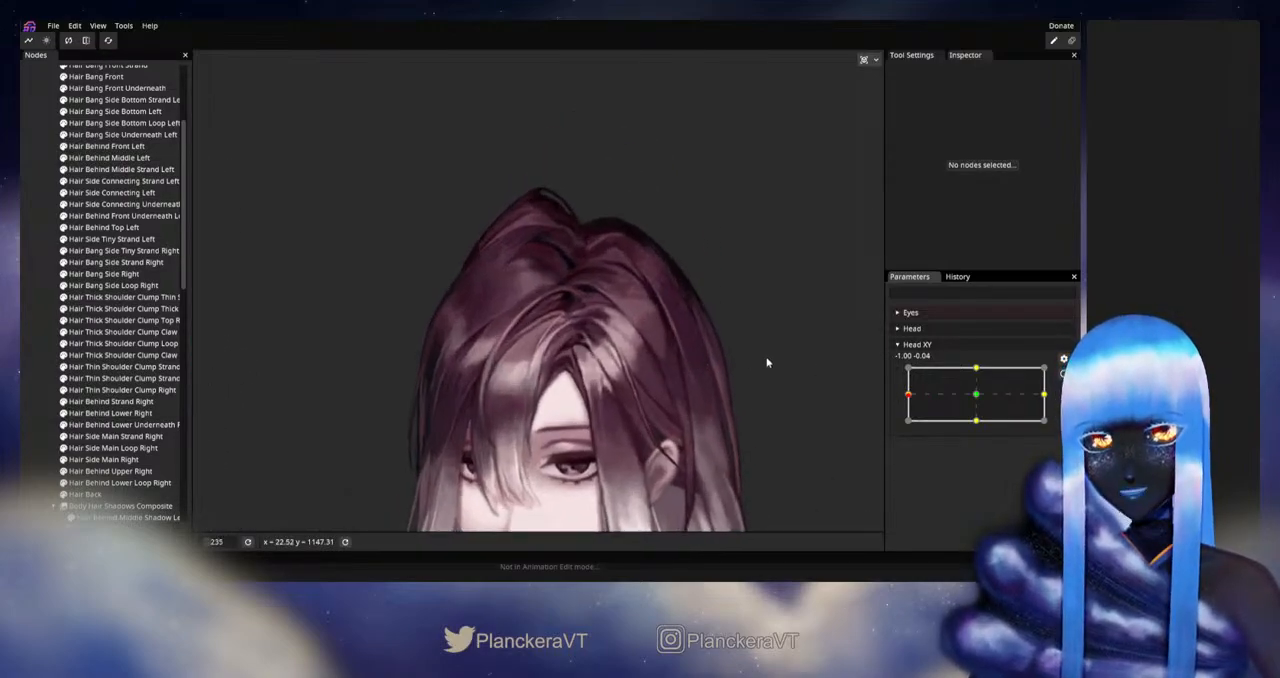
pyautogui.scroll(3, 612, 326)
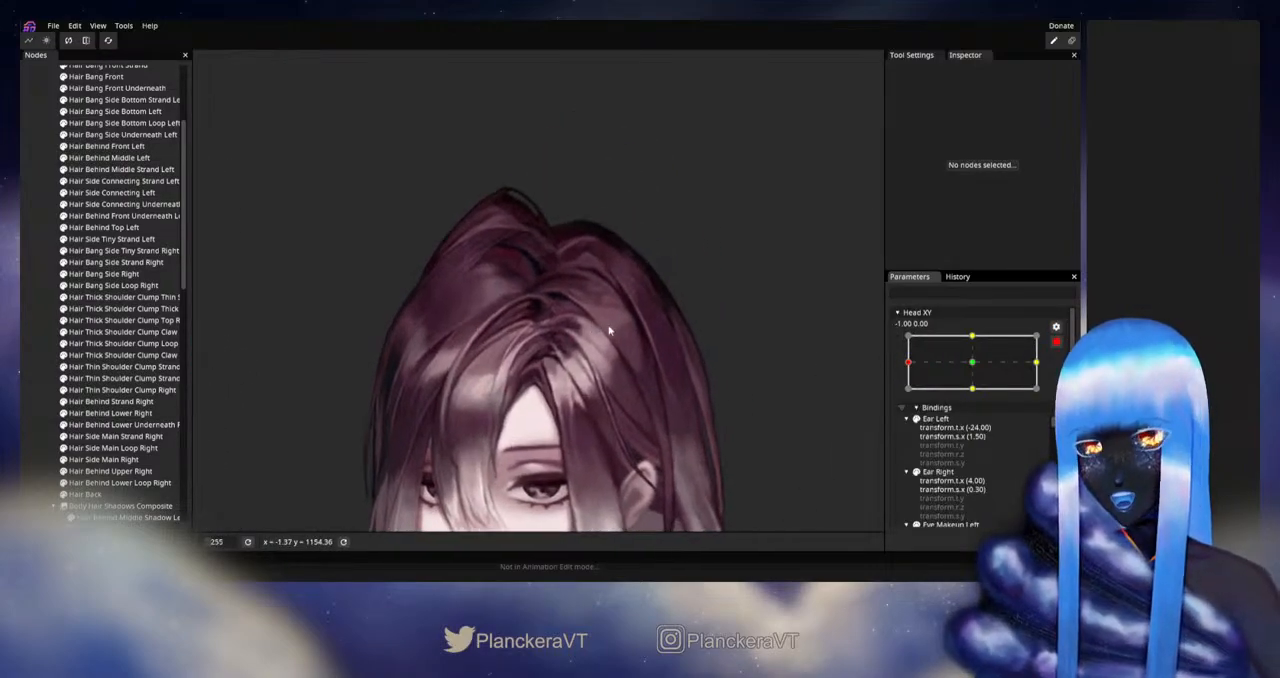
pyautogui.scroll(3, 616, 330)
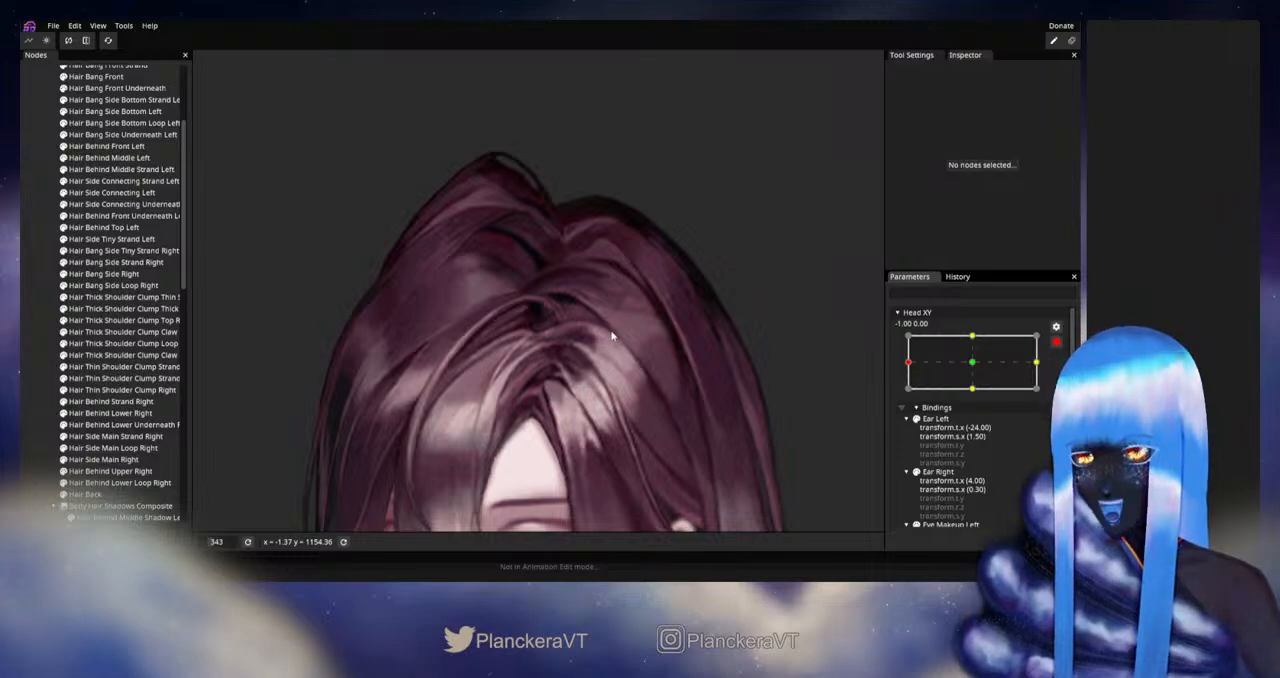
pyautogui.scroll(3, 136, 282)
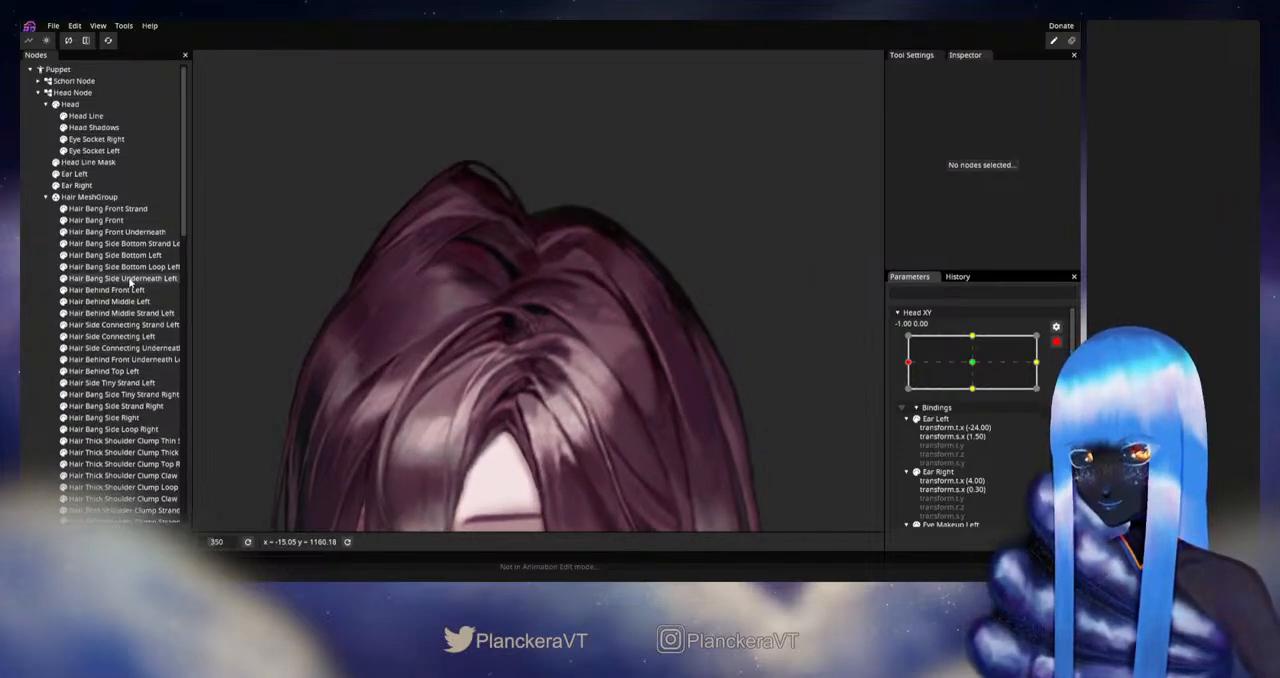
pyautogui.click(114, 302)
pyautogui.click(133, 292)
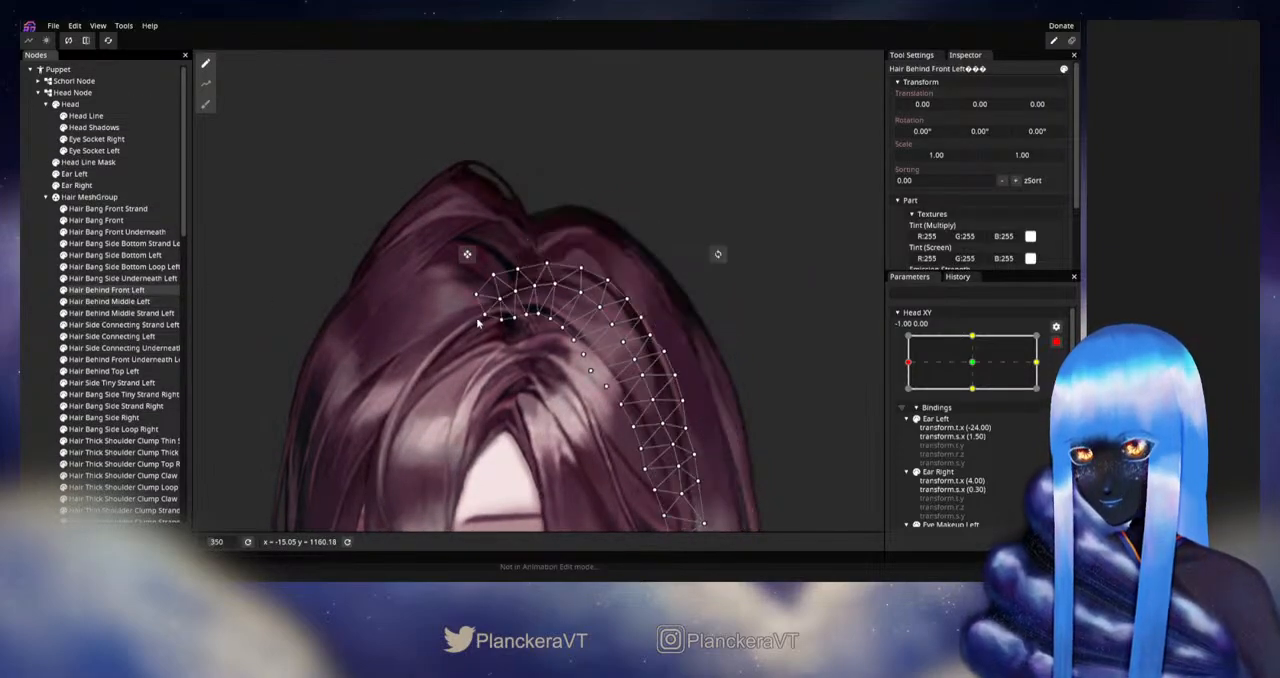
pyautogui.moveTo(478, 322); pyautogui.dragTo(486, 276)
pyautogui.click(205, 104)
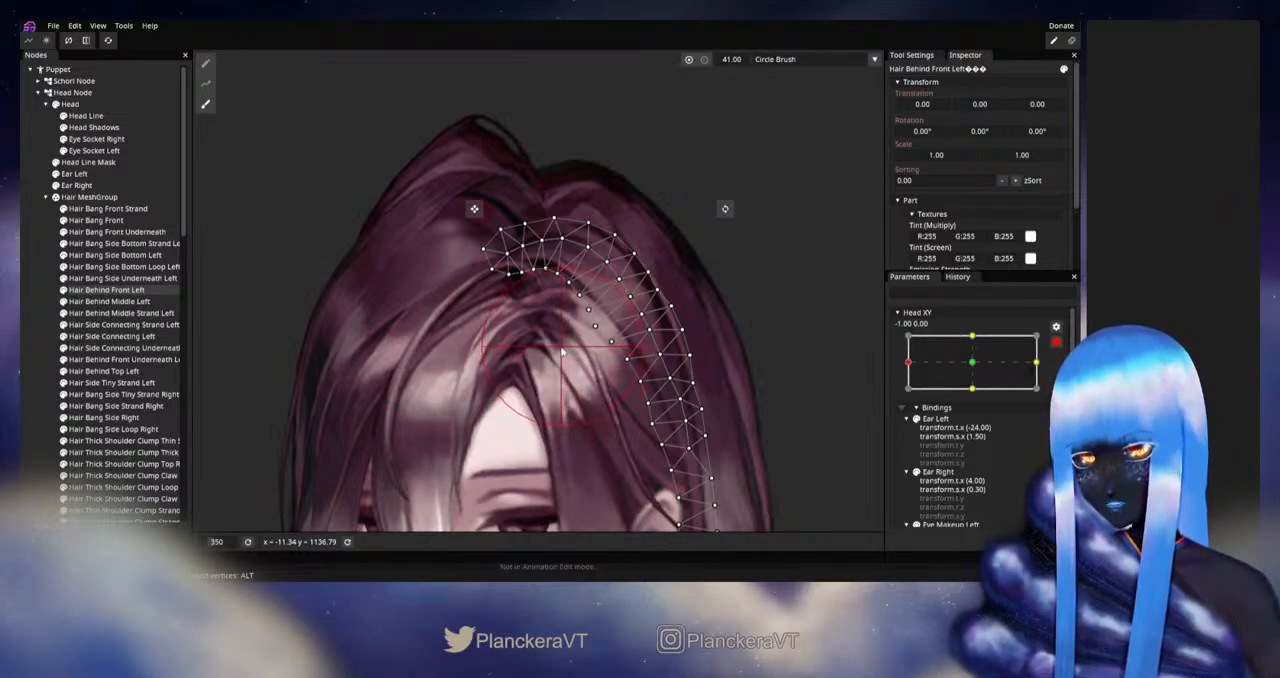
pyautogui.moveTo(556, 340); pyautogui.dragTo(551, 339)
# - Fine-tune the inner-edge vertices of Hair Behind Front Left beside the parting with the Vertex Tool, then deselect the part
pyautogui.click(205, 63)
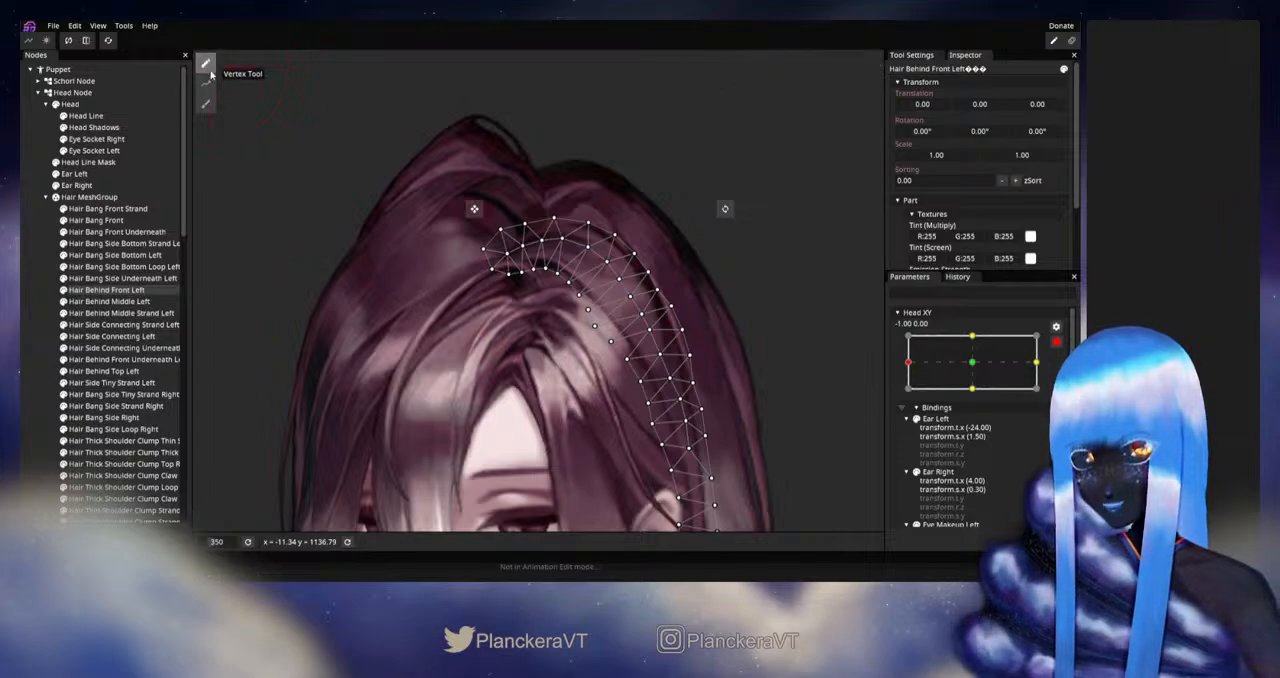
pyautogui.scroll(3, 560, 295)
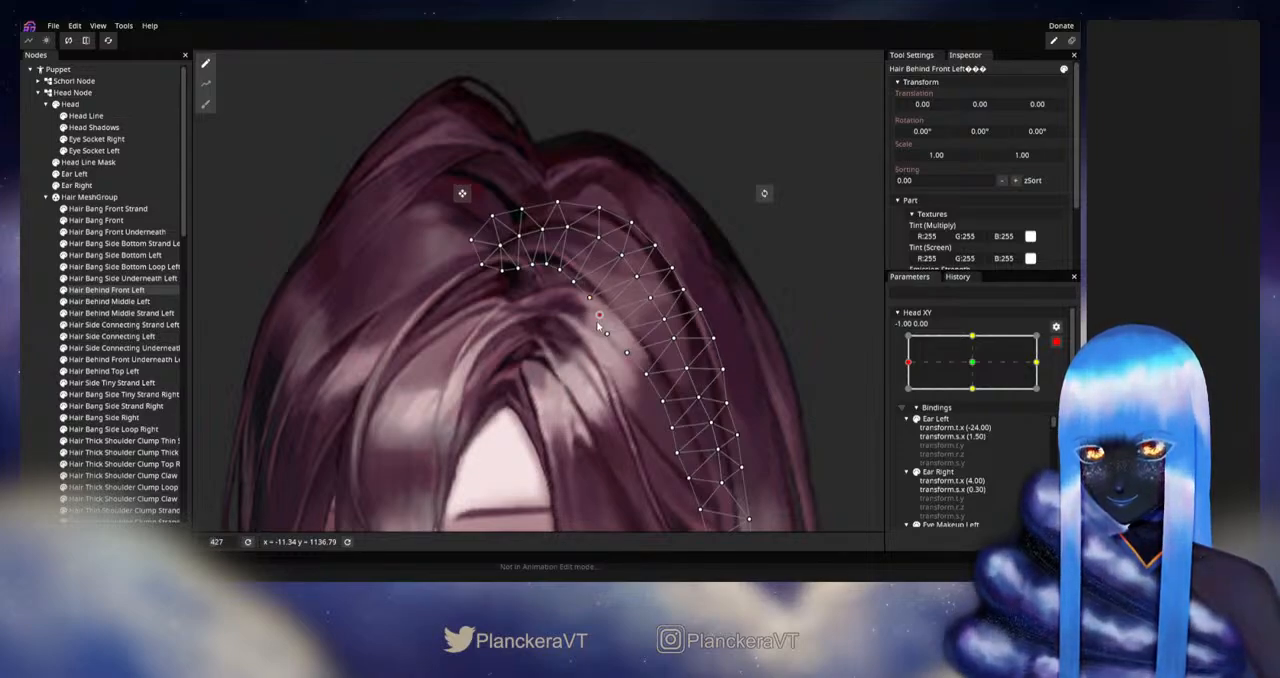
pyautogui.moveTo(627, 354); pyautogui.dragTo(619, 328)
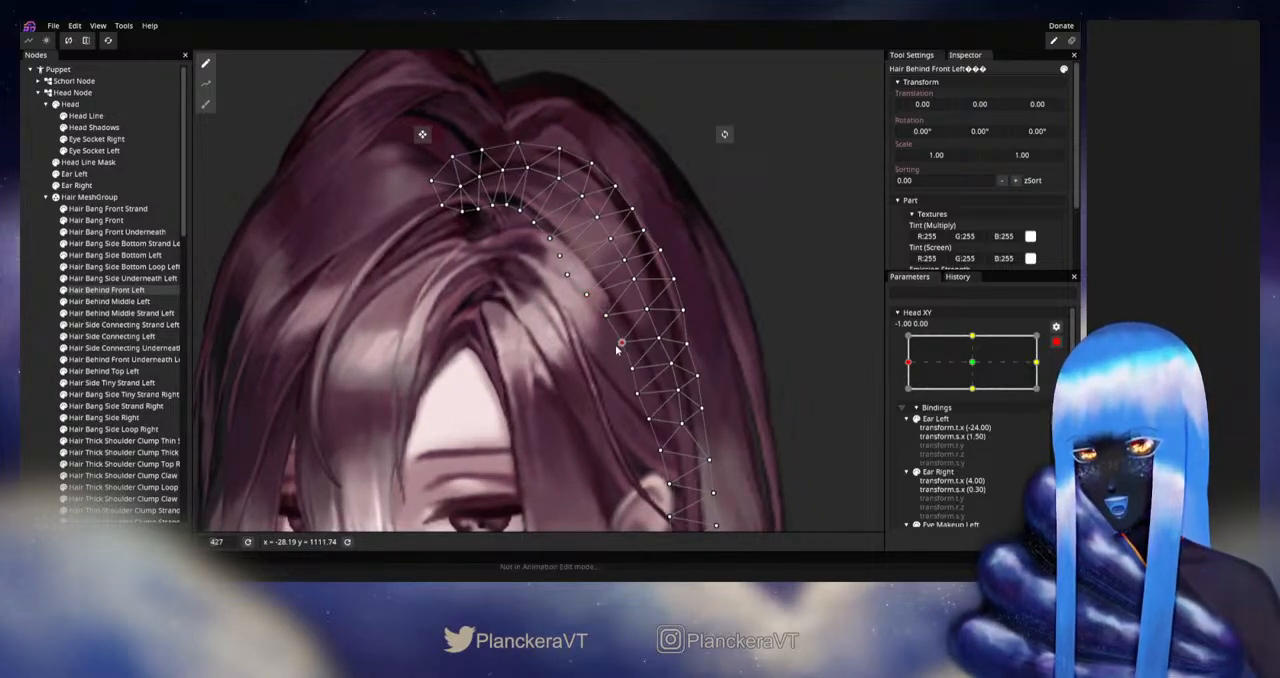
pyautogui.click(617, 345)
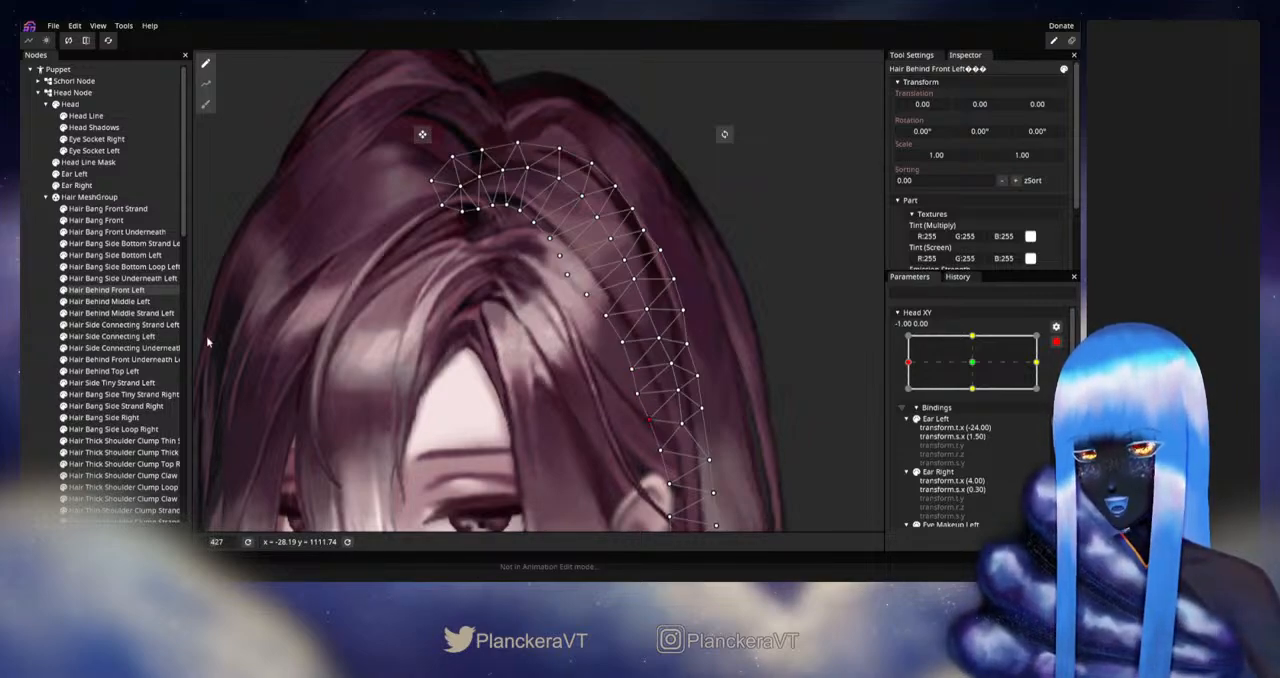
pyautogui.click(28, 298)
# - Disarm Head XY and move it slightly around -1.00 to check the hair behind the front bangs
pyautogui.scroll(-1, 686, 328)
pyautogui.scroll(-5, 655, 347)
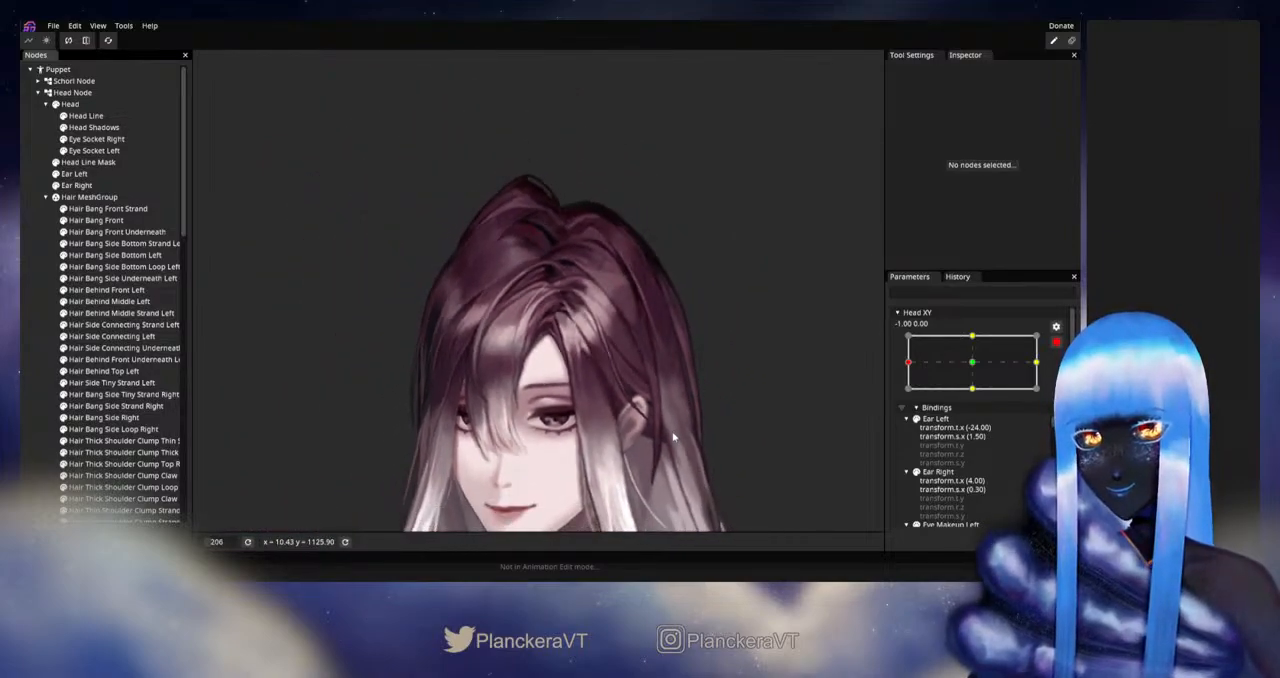
pyautogui.moveTo(673, 437); pyautogui.dragTo(672, 372)
pyautogui.scroll(-1, 672, 372)
pyautogui.click(1056, 342)
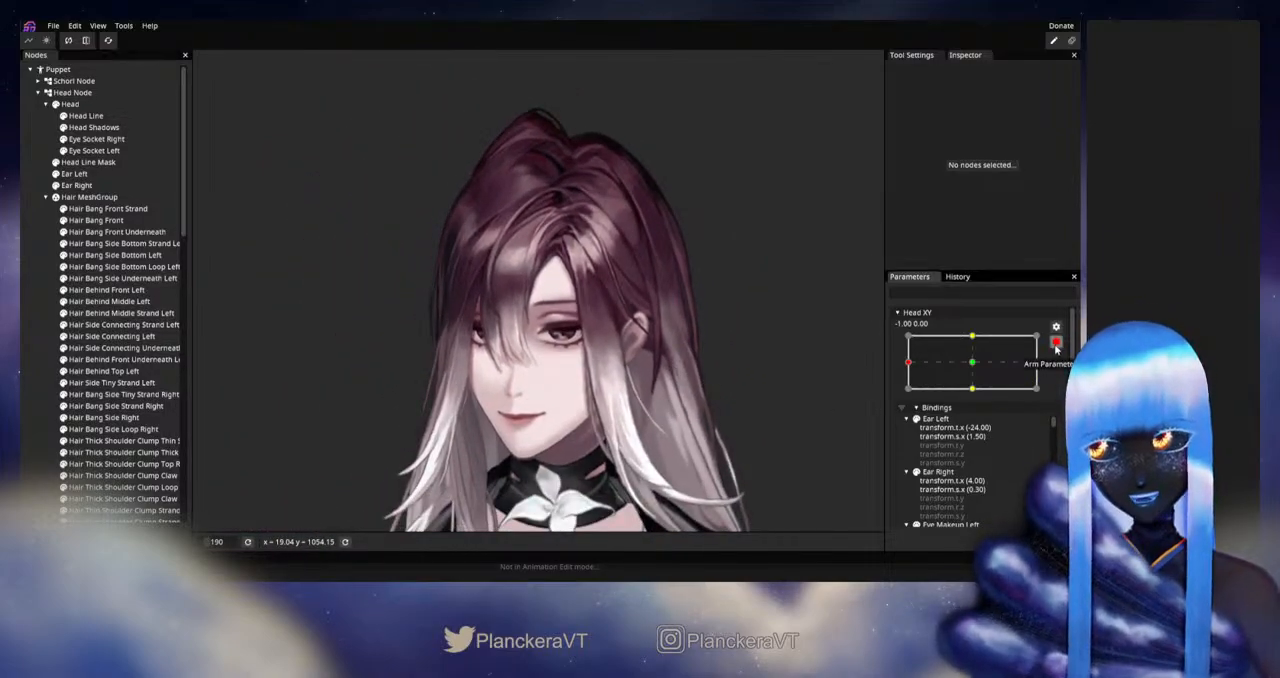
pyautogui.moveTo(912, 396)
pyautogui.mouseDown()
pyautogui.moveTo(977, 396)
pyautogui.moveTo(901, 399)
pyautogui.mouseUp()
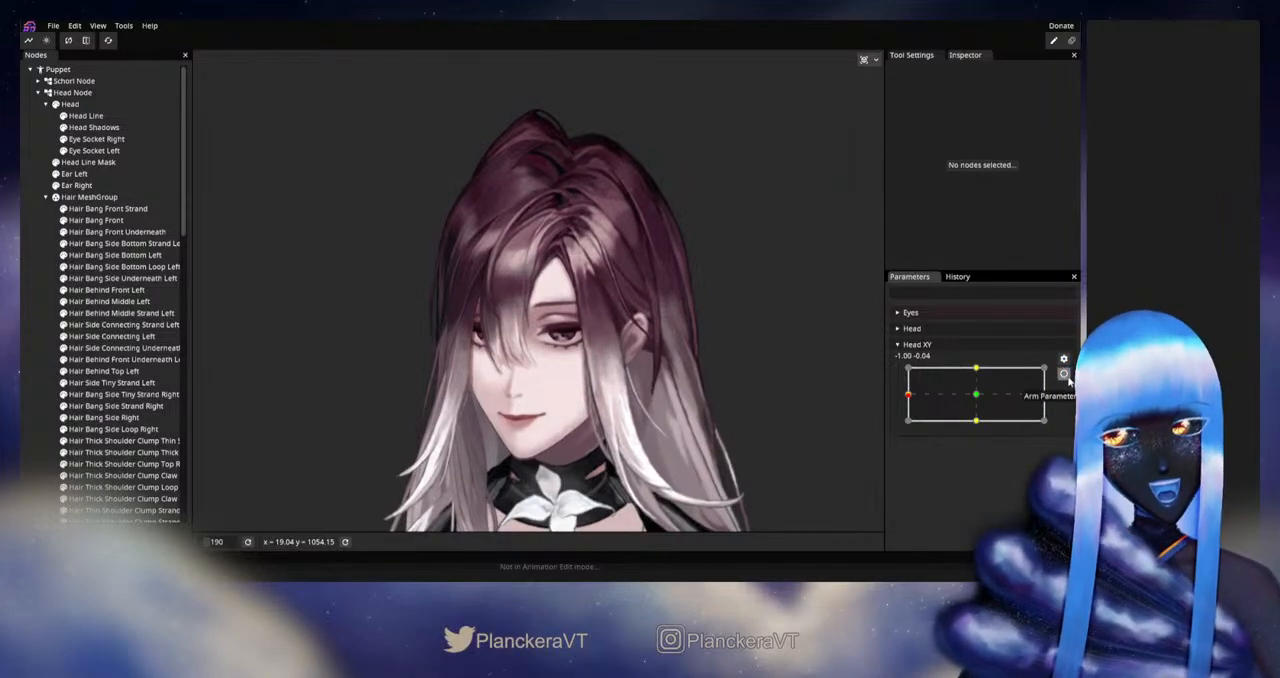
# - Rearm Head XY at -1.00, 0.00 and nudge the inner-edge vertices of Hair Behind Front Left again to smooth its curve
pyautogui.click(1064, 374)
pyautogui.scroll(5, 531, 379)
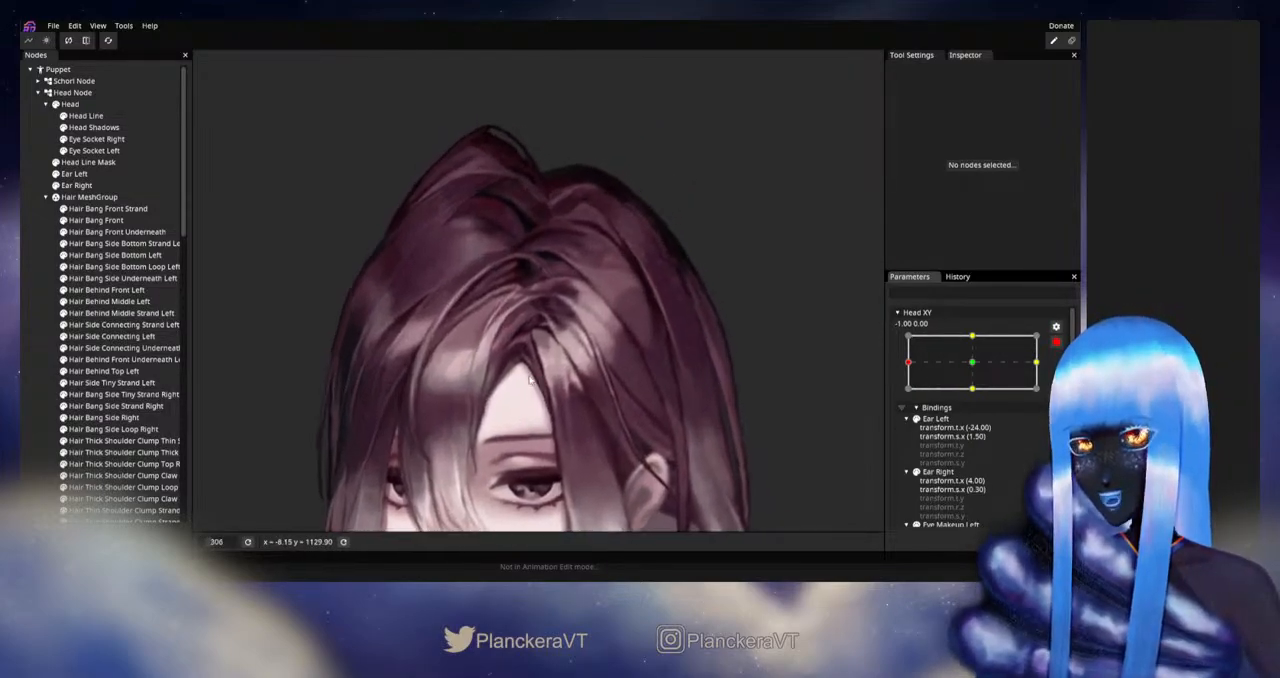
pyautogui.click(591, 333)
pyautogui.scroll(1, 591, 333)
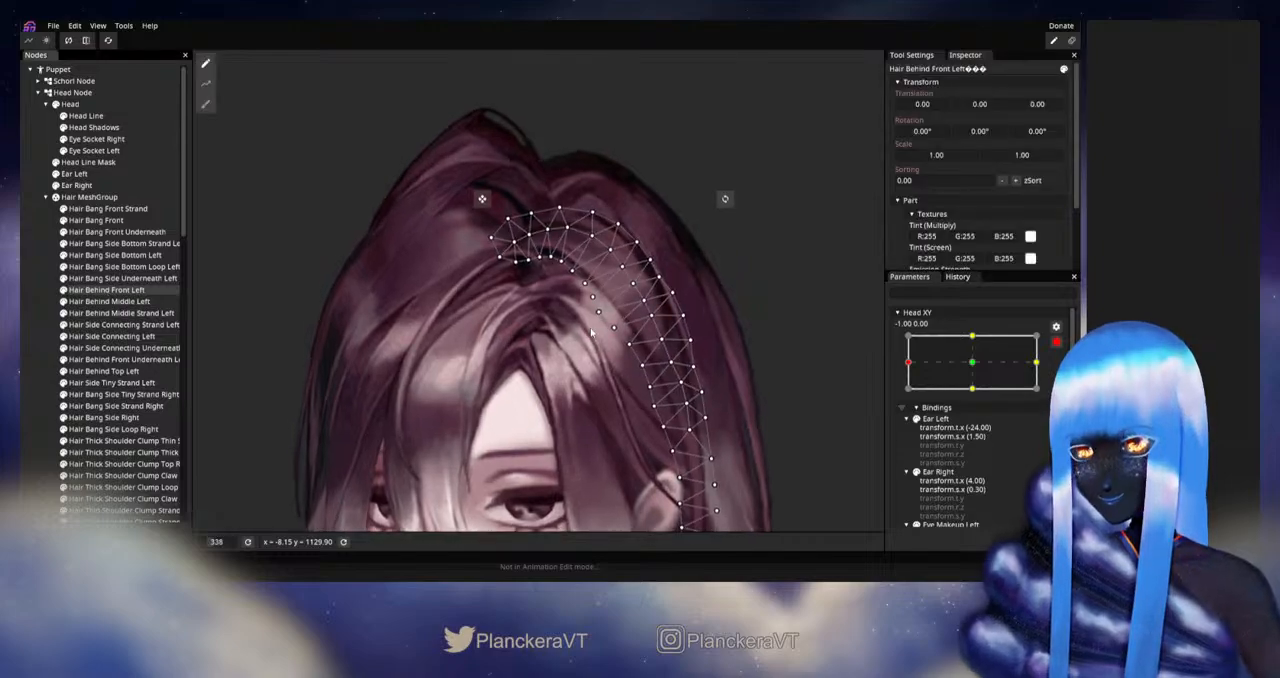
pyautogui.scroll(3, 591, 333)
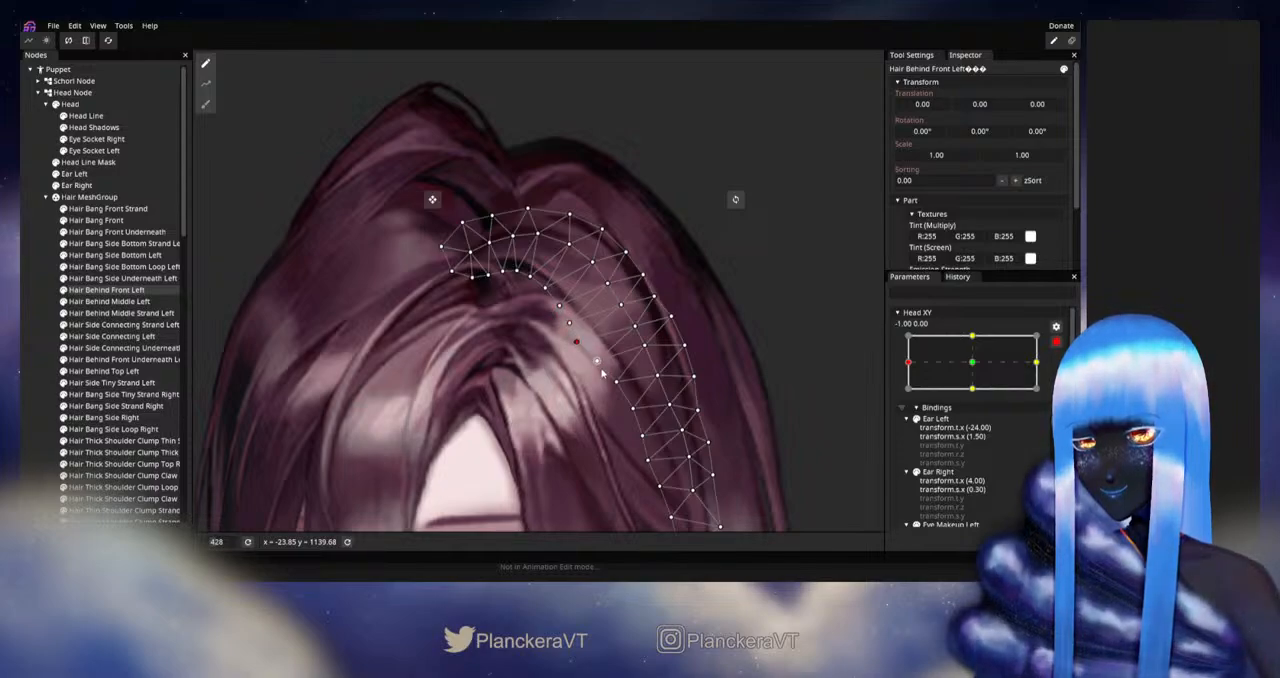
pyautogui.moveTo(597, 373); pyautogui.dragTo(563, 319)
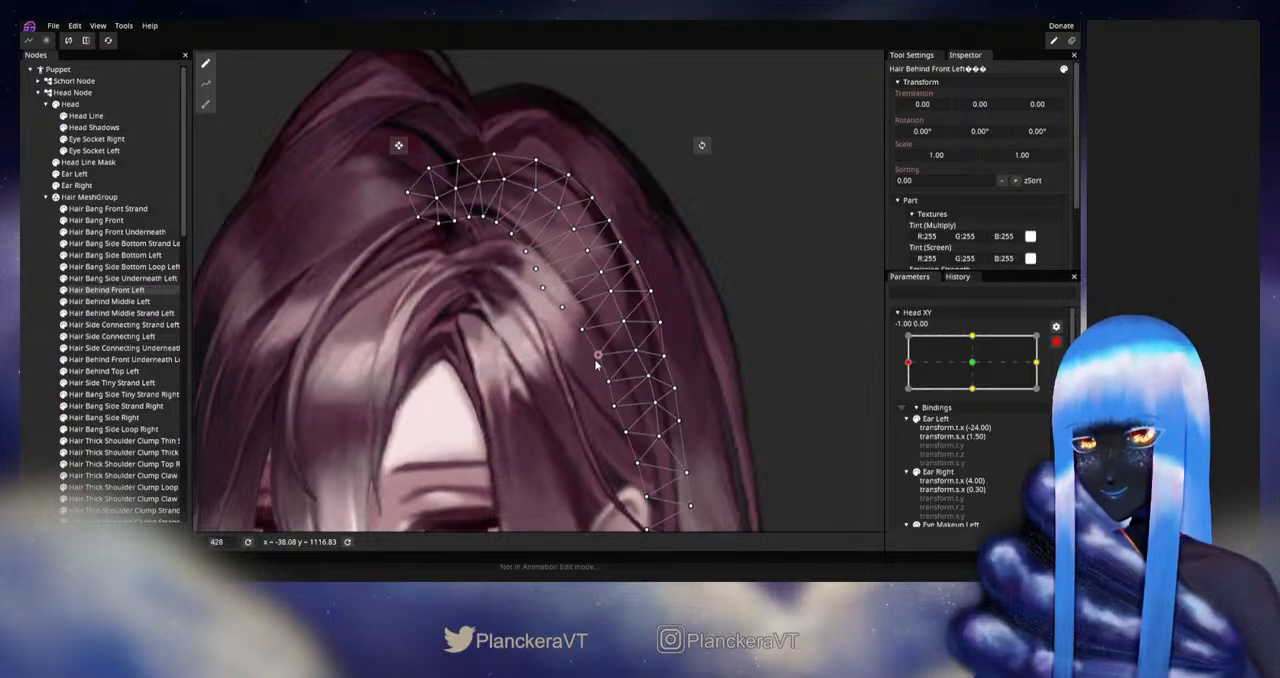
pyautogui.click(24, 286)
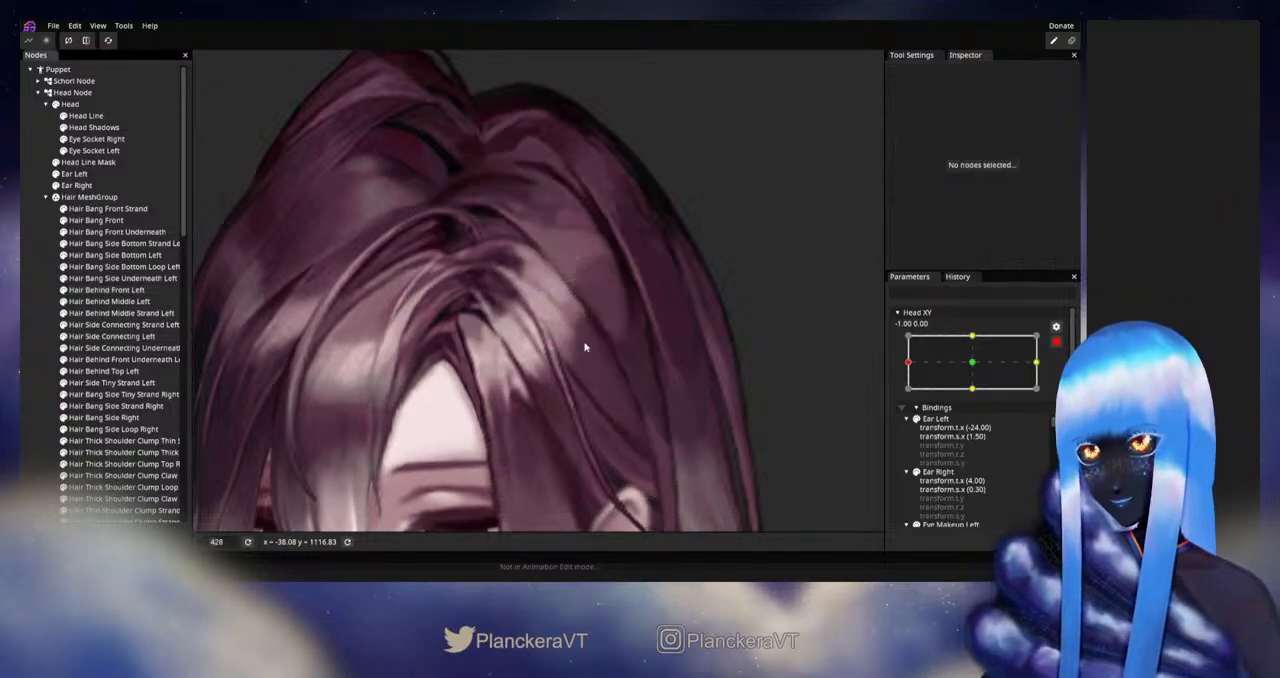
# - Disarm Head XY and preview the head turn near -1.00 to check the crown and parting
pyautogui.scroll(-3, 602, 349)
pyautogui.scroll(-3, 602, 345)
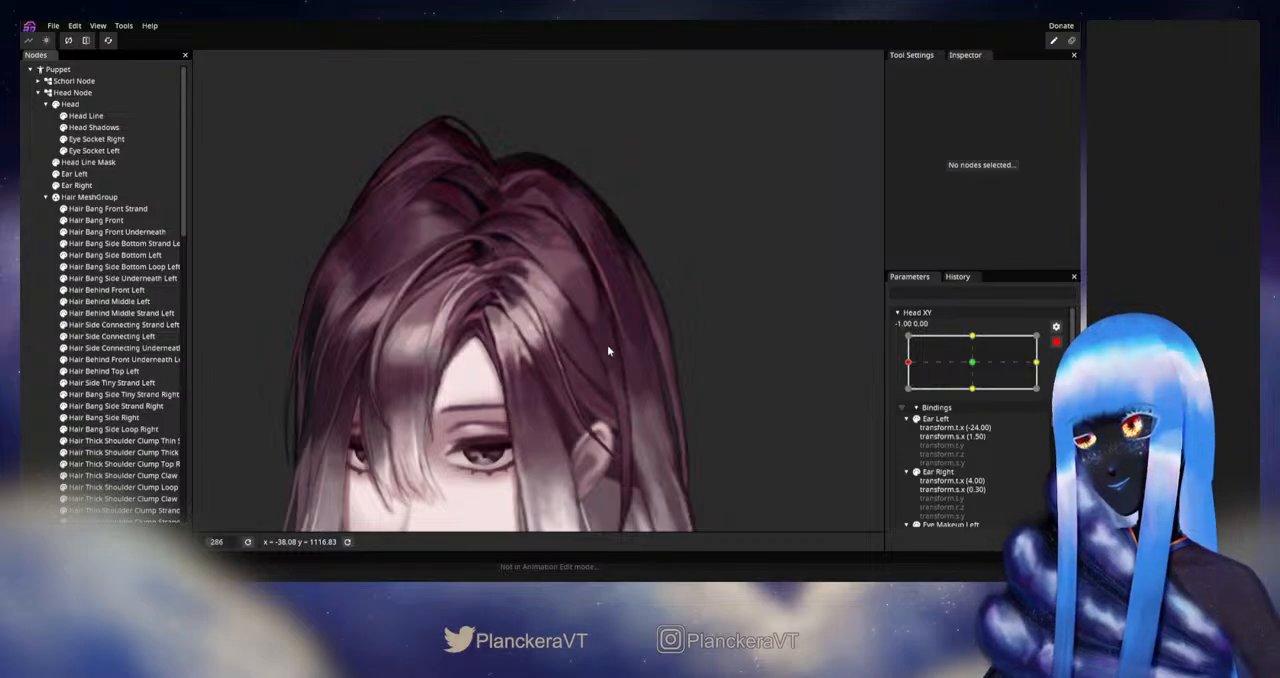
pyautogui.scroll(-1, 607, 344)
pyautogui.scroll(-3, 614, 345)
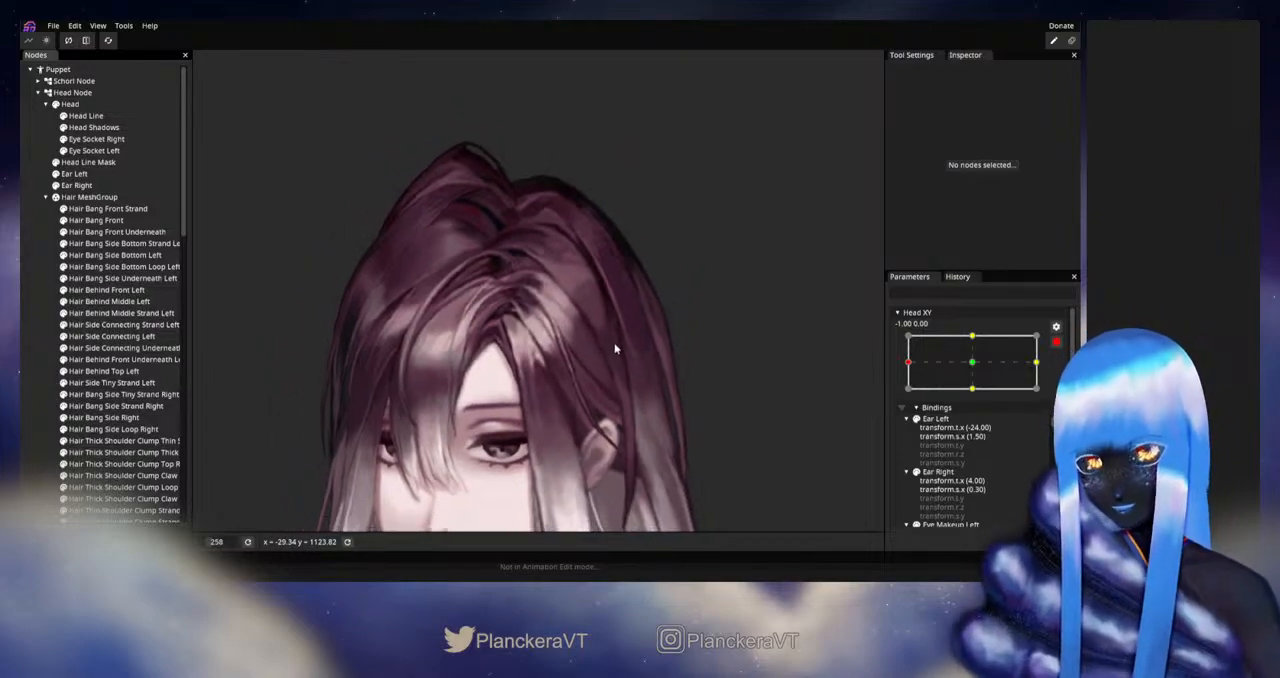
pyautogui.click(1054, 344)
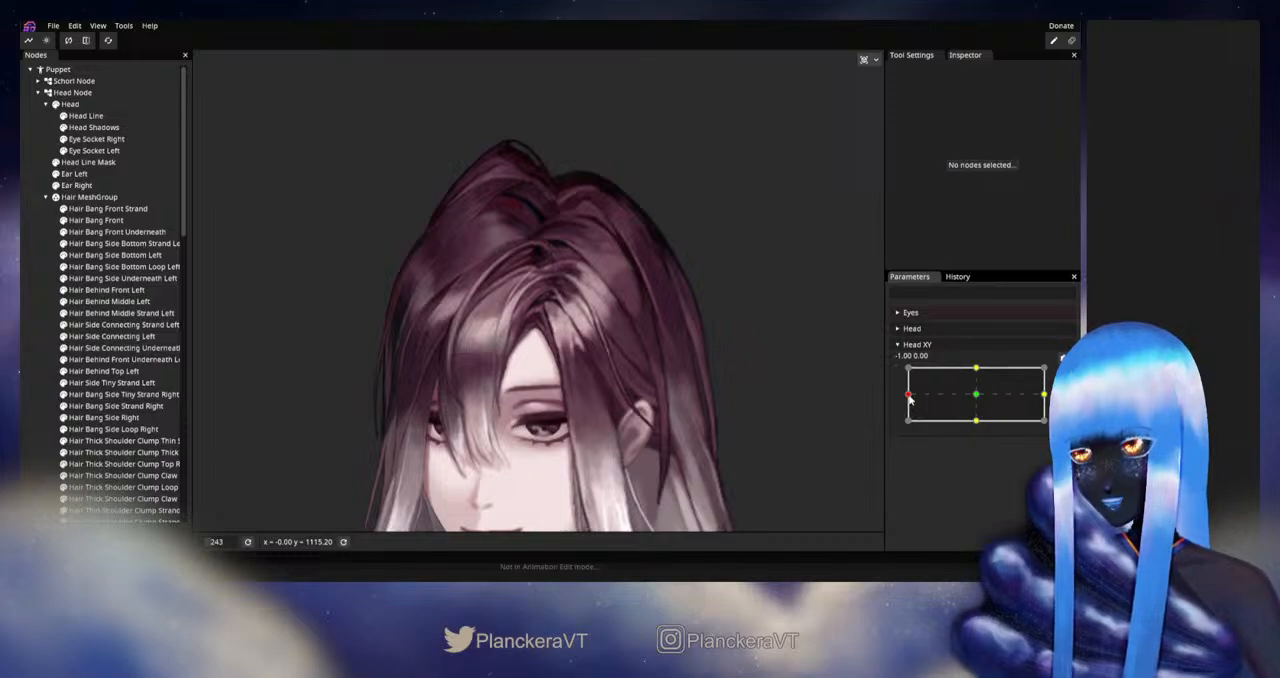
pyautogui.moveTo(910, 396)
pyautogui.mouseDown()
pyautogui.moveTo(978, 398)
pyautogui.moveTo(908, 398)
pyautogui.mouseUp()
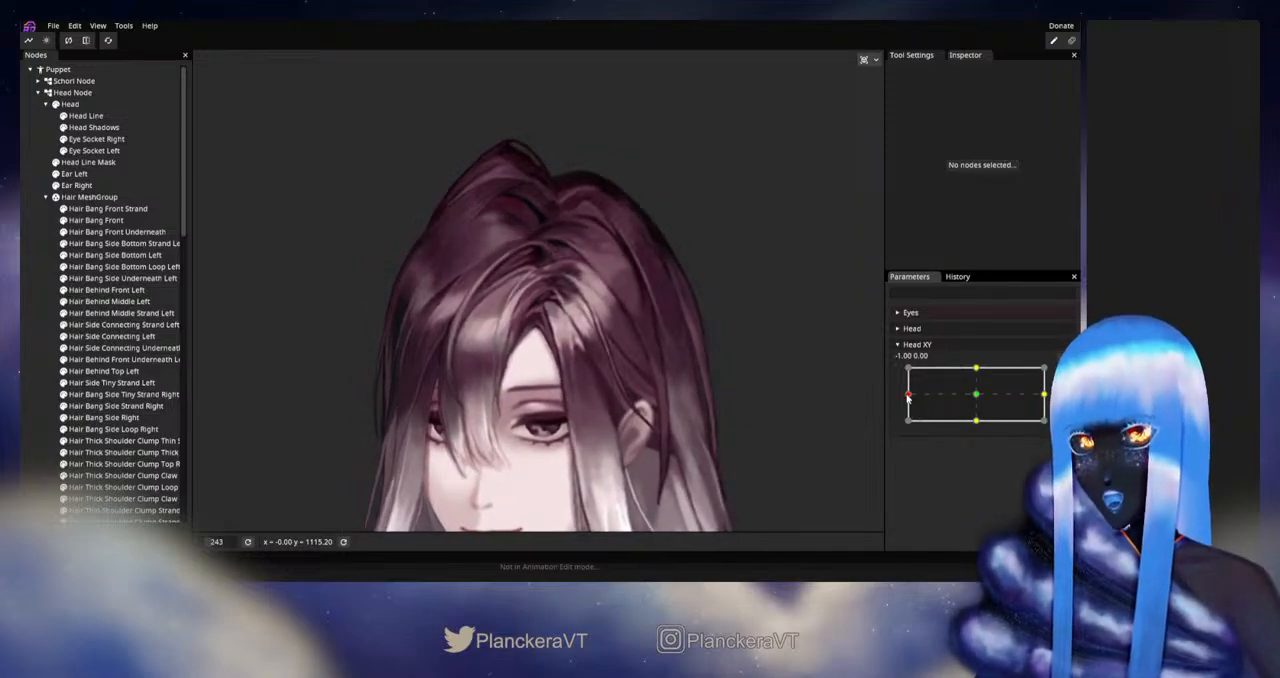
pyautogui.moveTo(908, 398)
pyautogui.mouseDown()
pyautogui.moveTo(982, 397)
pyautogui.moveTo(906, 396)
pyautogui.mouseUp()
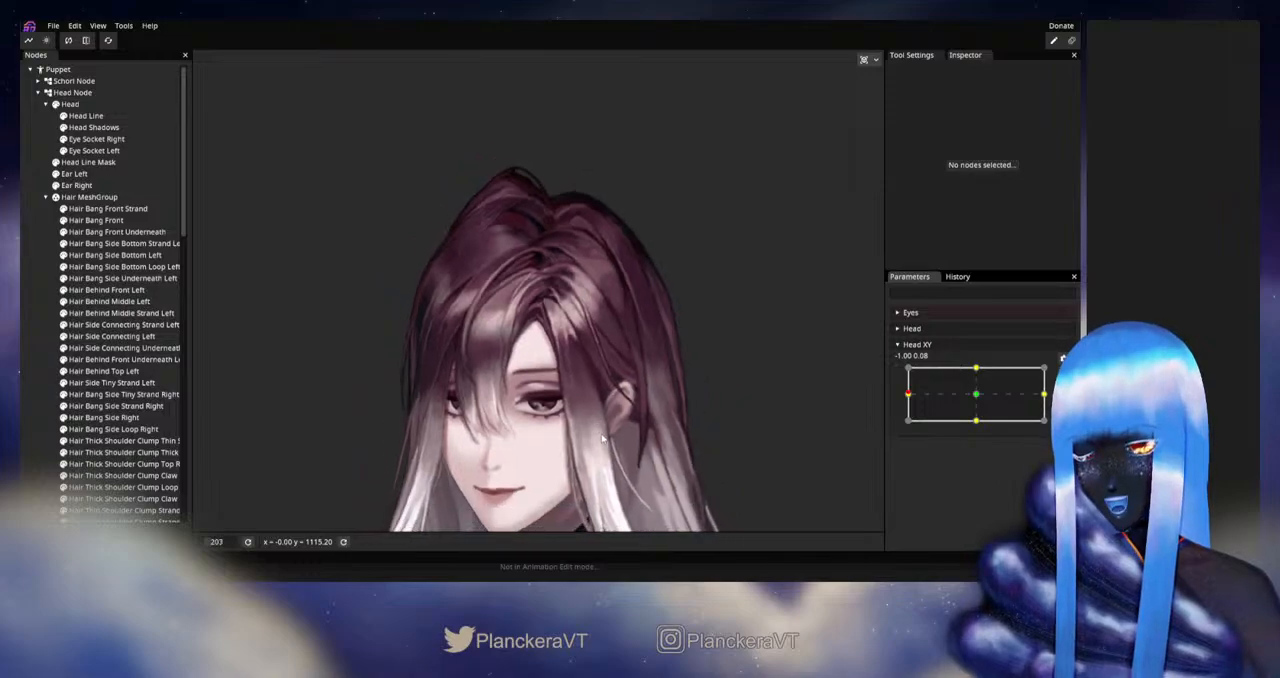
pyautogui.scroll(-3, 640, 400)
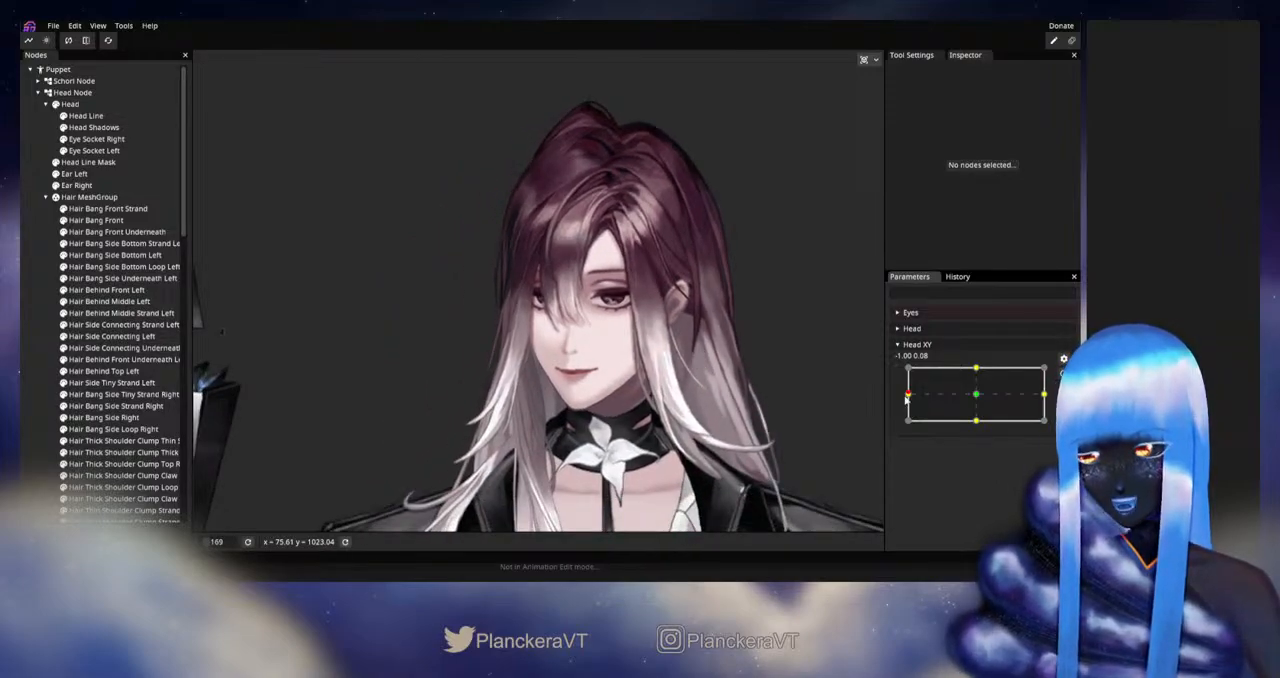
# - Sweep Head XY repeatedly between the center and 1.00 to examine the hair during the opposite head turn
pyautogui.moveTo(906, 397); pyautogui.dragTo(1045, 397)
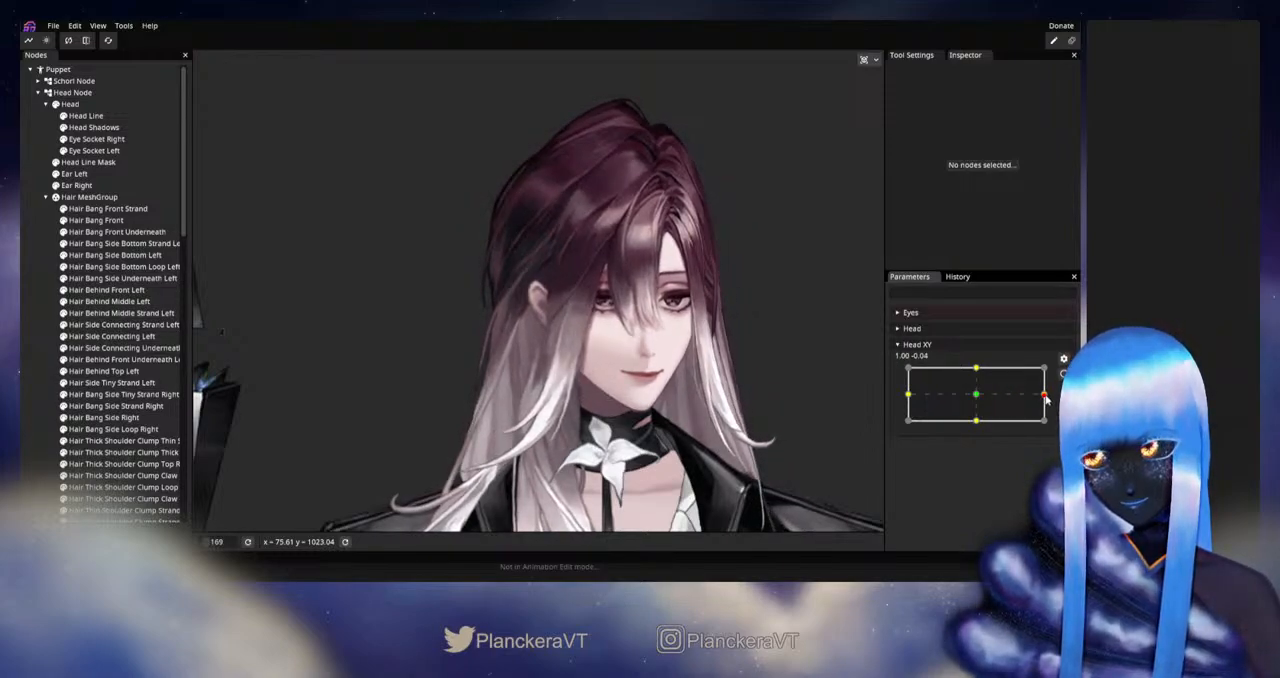
pyautogui.moveTo(1002, 398)
pyautogui.mouseDown()
pyautogui.moveTo(975, 398)
pyautogui.moveTo(1012, 399)
pyautogui.mouseUp()
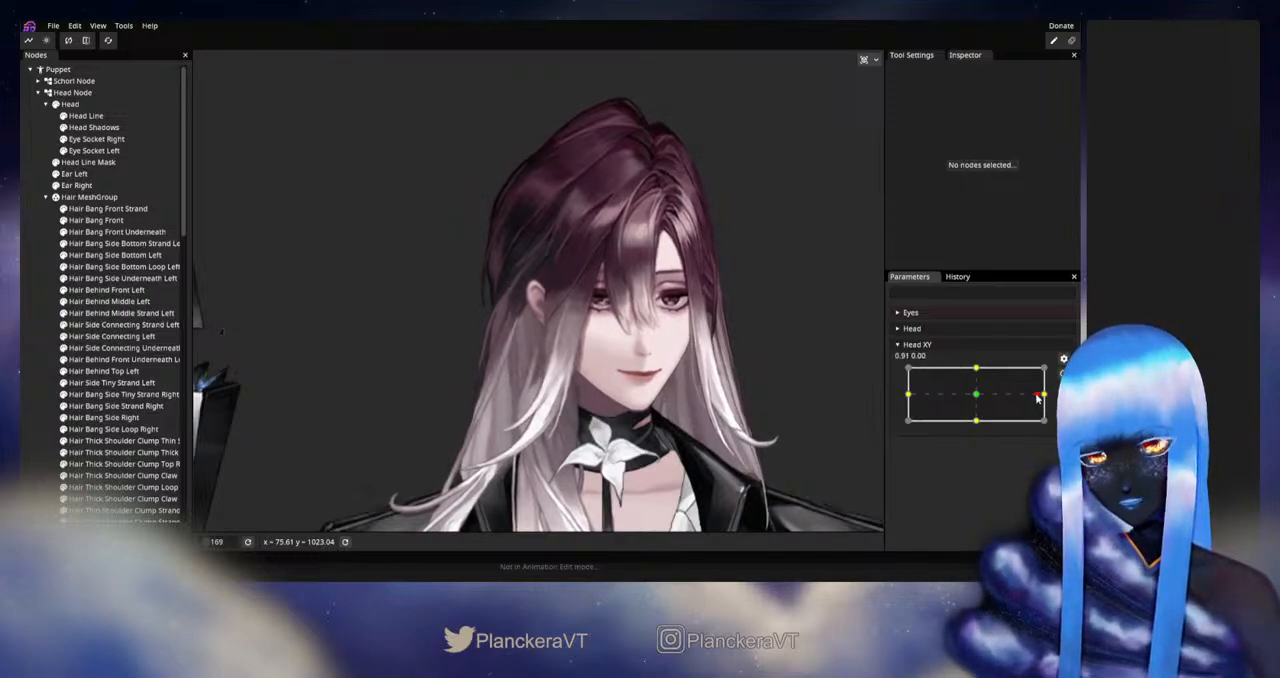
pyautogui.moveTo(982, 398); pyautogui.dragTo(978, 398)
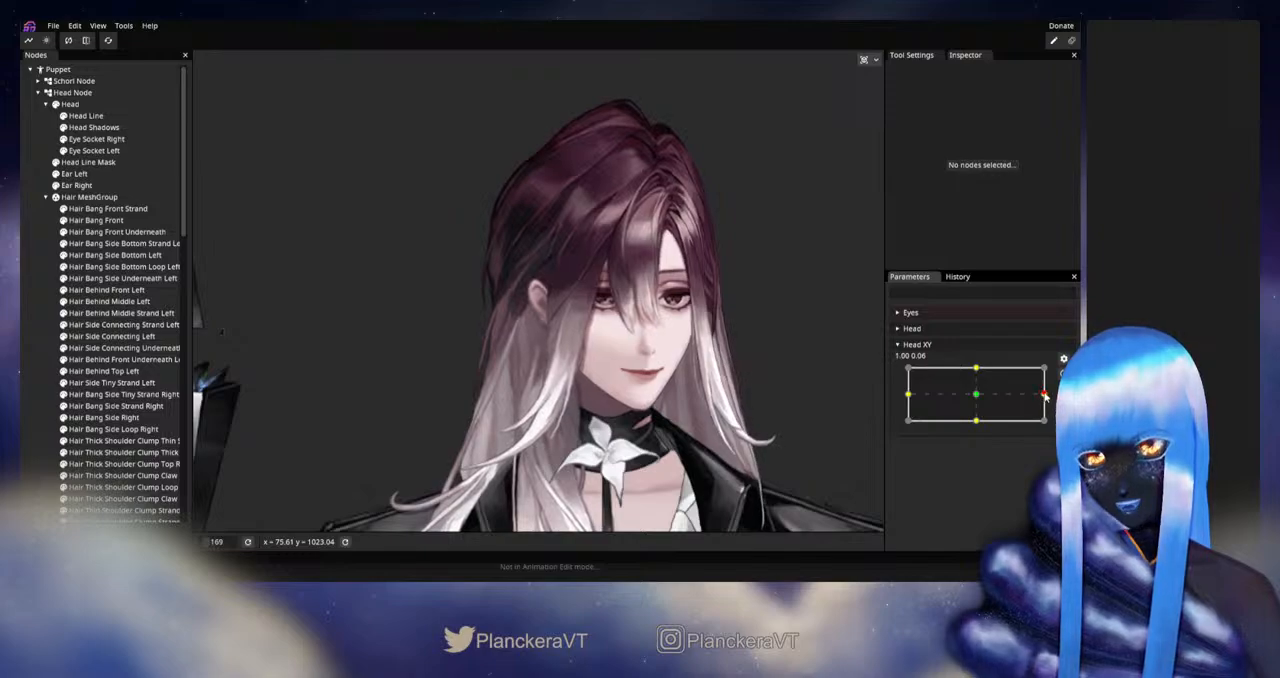
pyautogui.moveTo(998, 398); pyautogui.dragTo(978, 397)
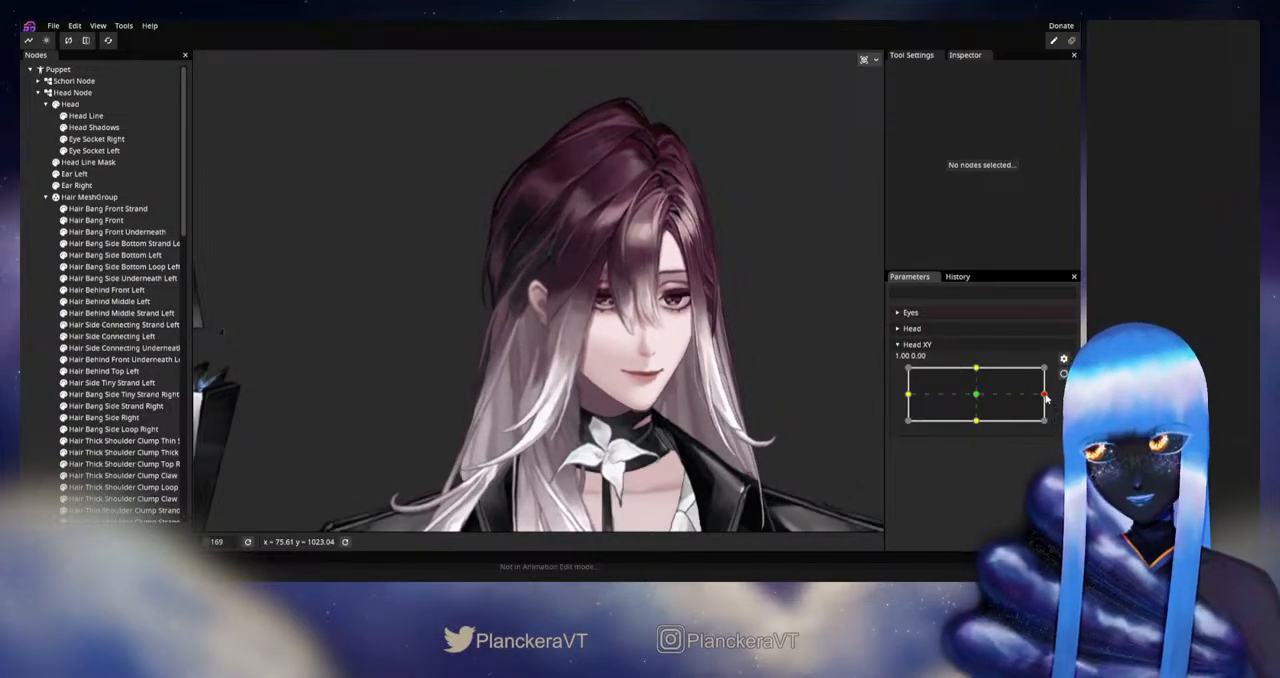
pyautogui.moveTo(983, 398); pyautogui.dragTo(989, 399)
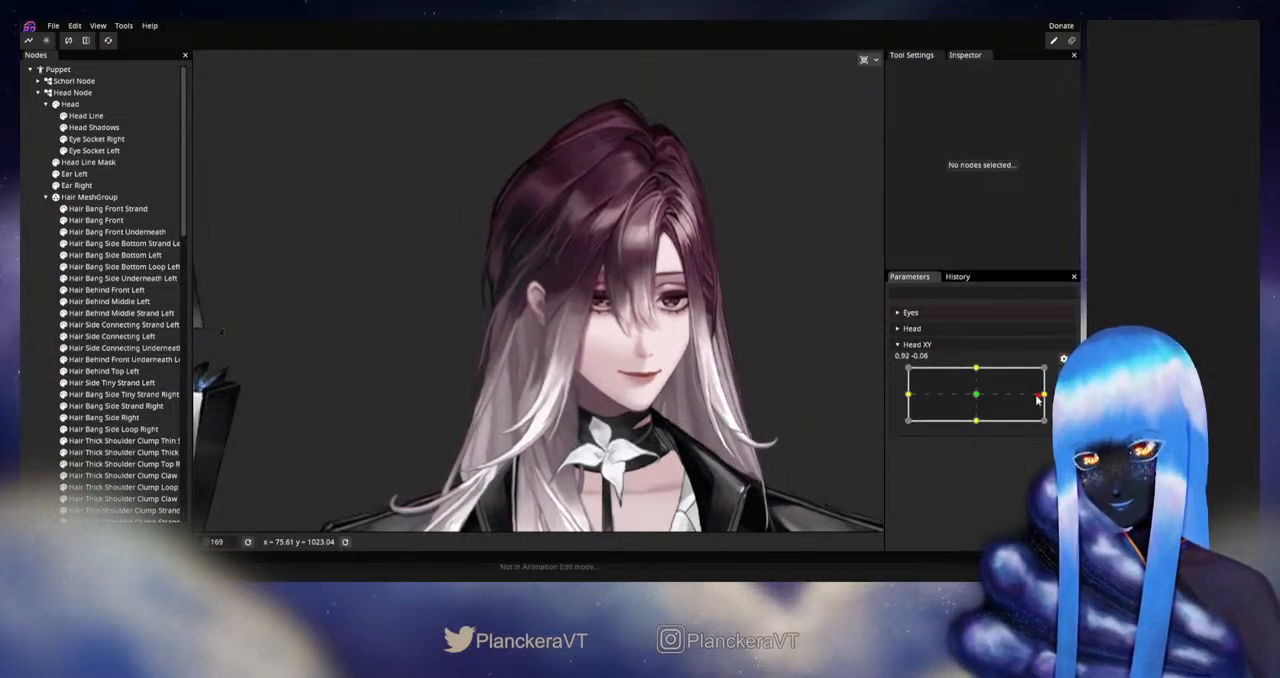
pyautogui.moveTo(978, 399); pyautogui.dragTo(979, 399)
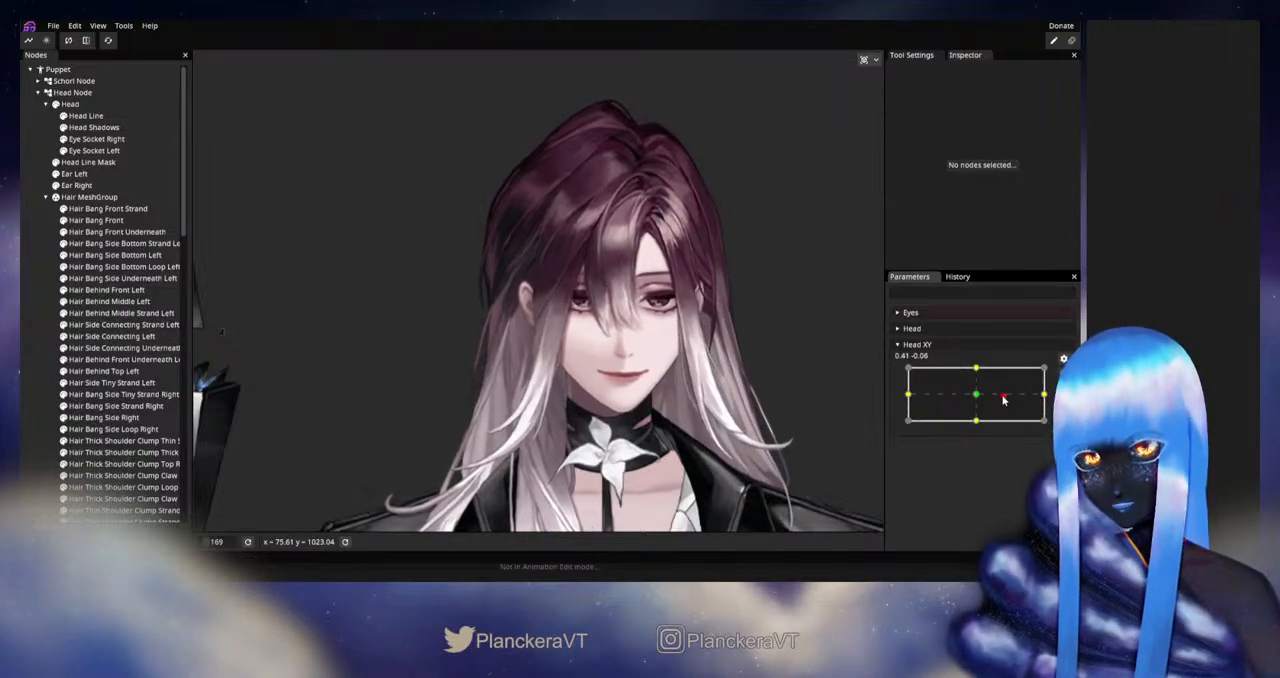
pyautogui.moveTo(1004, 399)
pyautogui.mouseDown()
pyautogui.moveTo(977, 399)
pyautogui.moveTo(1006, 397)
pyautogui.mouseUp()
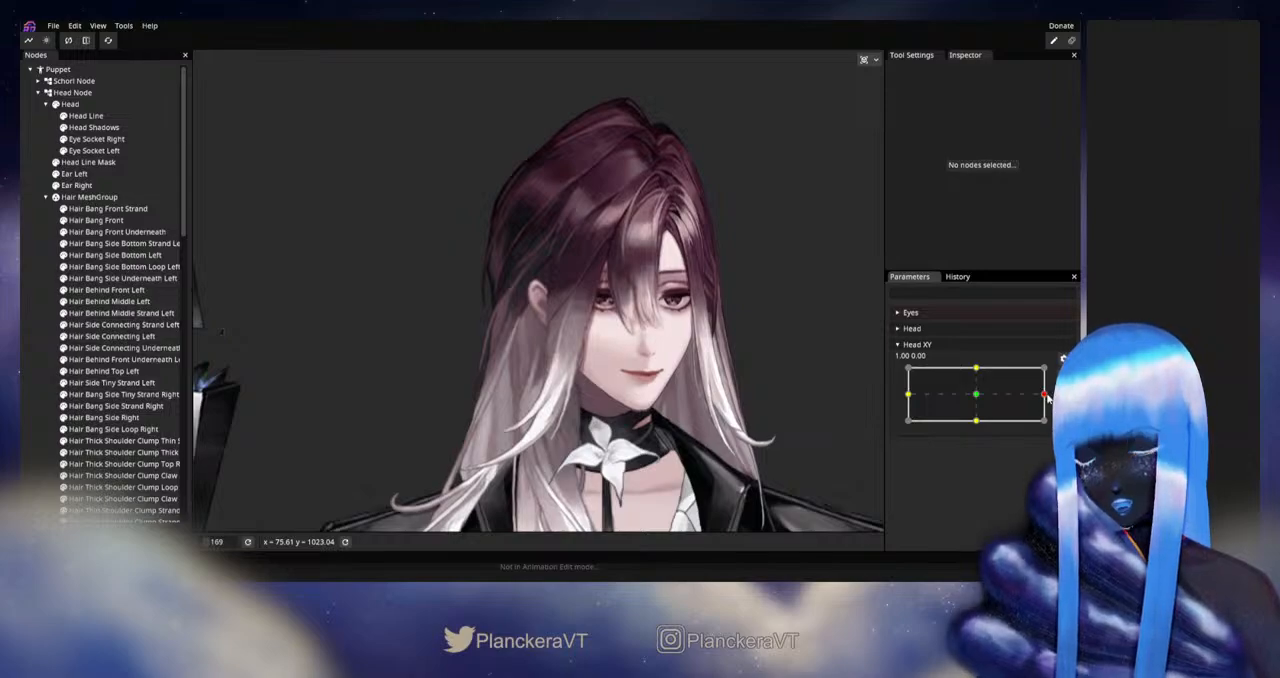
pyautogui.moveTo(1044, 396); pyautogui.dragTo(977, 398)
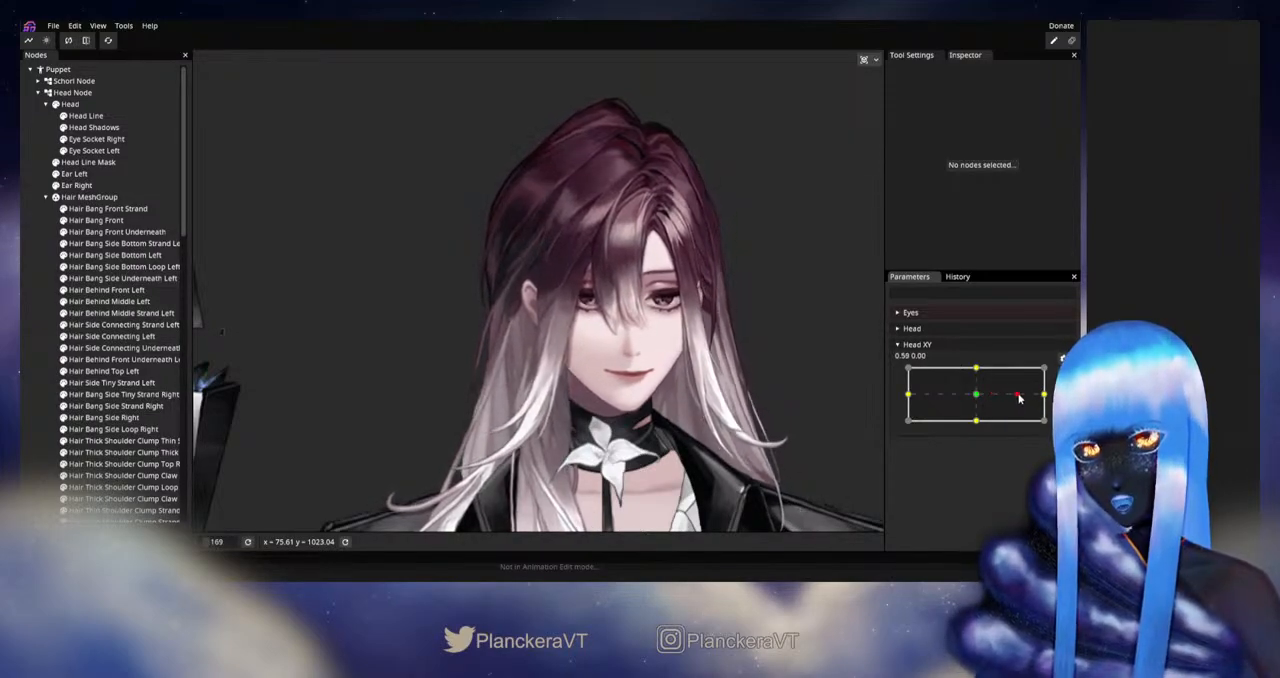
pyautogui.moveTo(977, 398); pyautogui.dragTo(1047, 400)
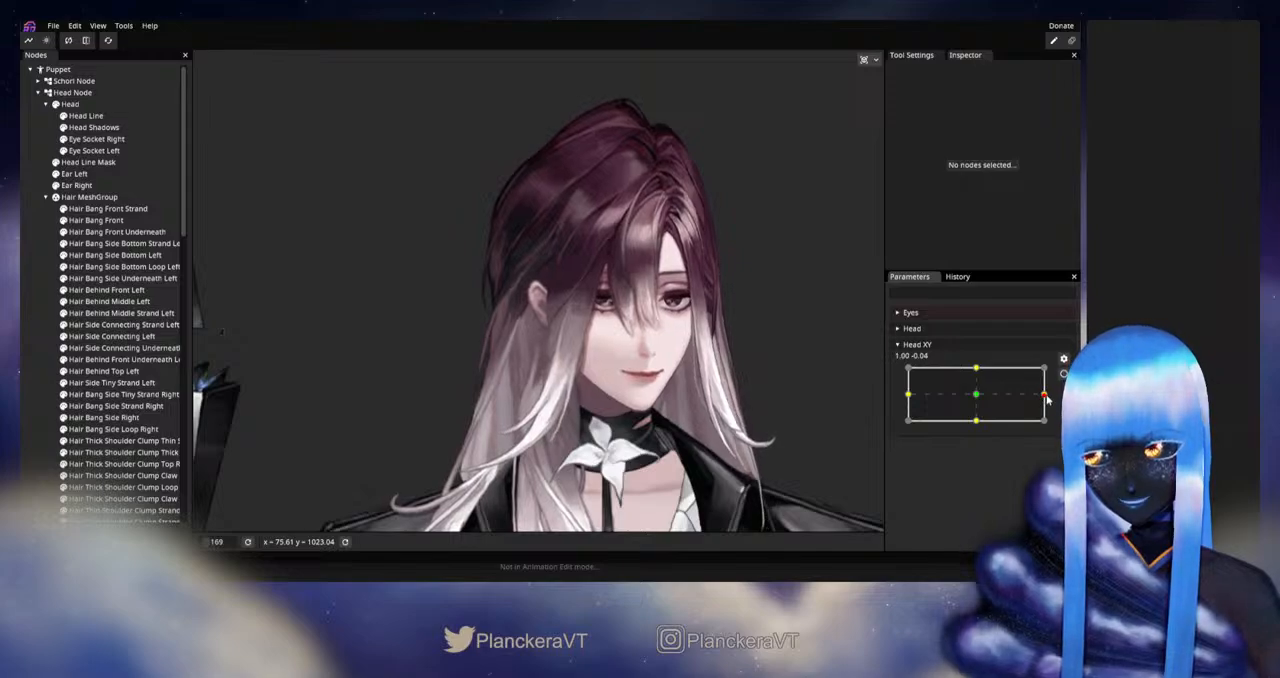
# - Arm Head XY at 1.00, 0.00 and adjust the inner-edge vertices of Hair Behind Front Left near the parting
pyautogui.click(1062, 376)
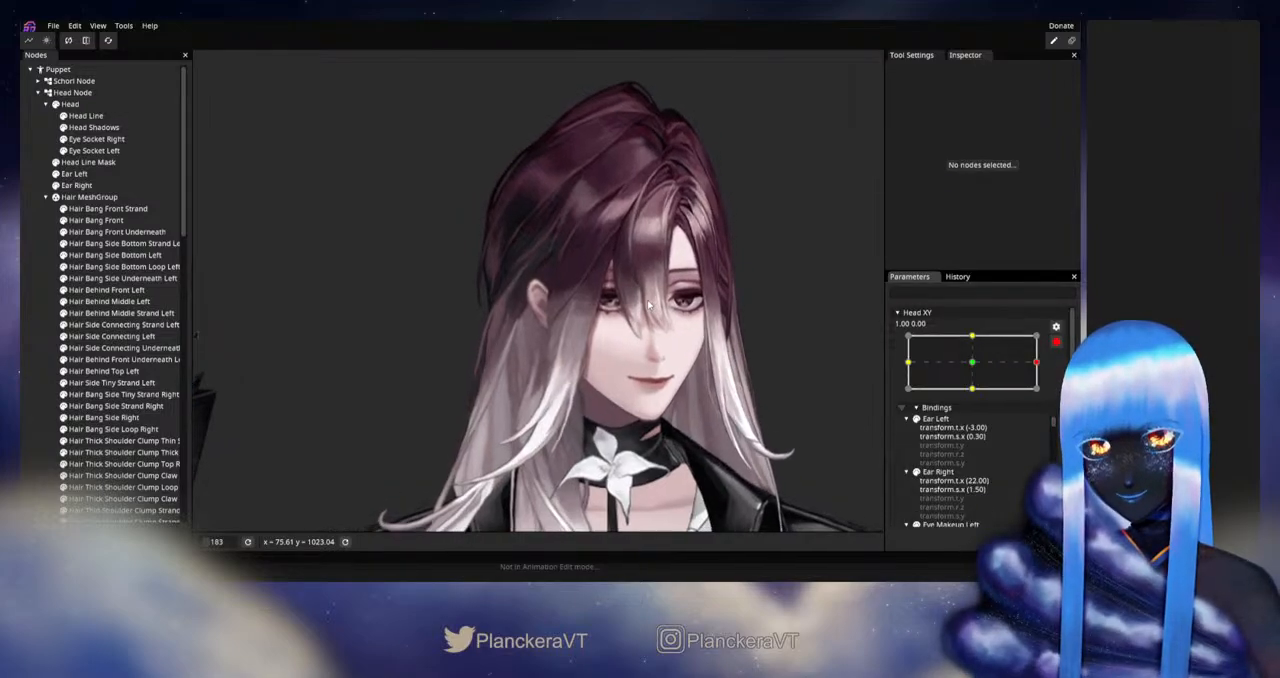
pyautogui.scroll(5, 495, 410)
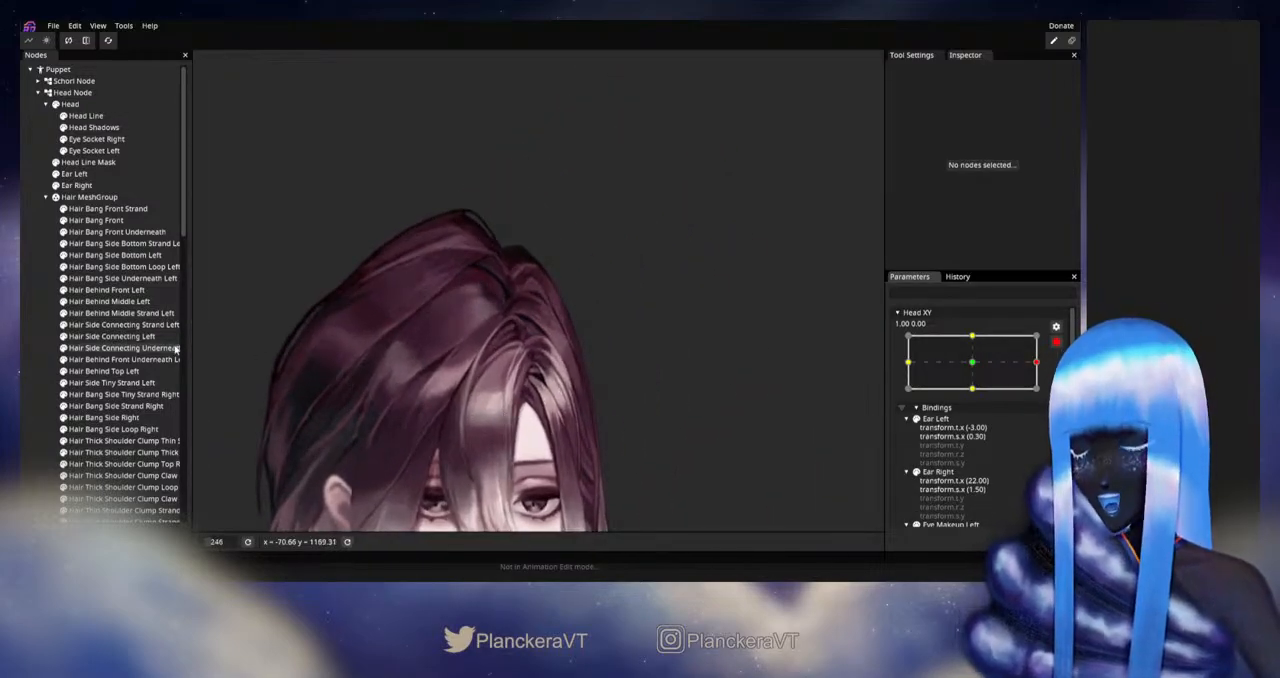
pyautogui.click(116, 302)
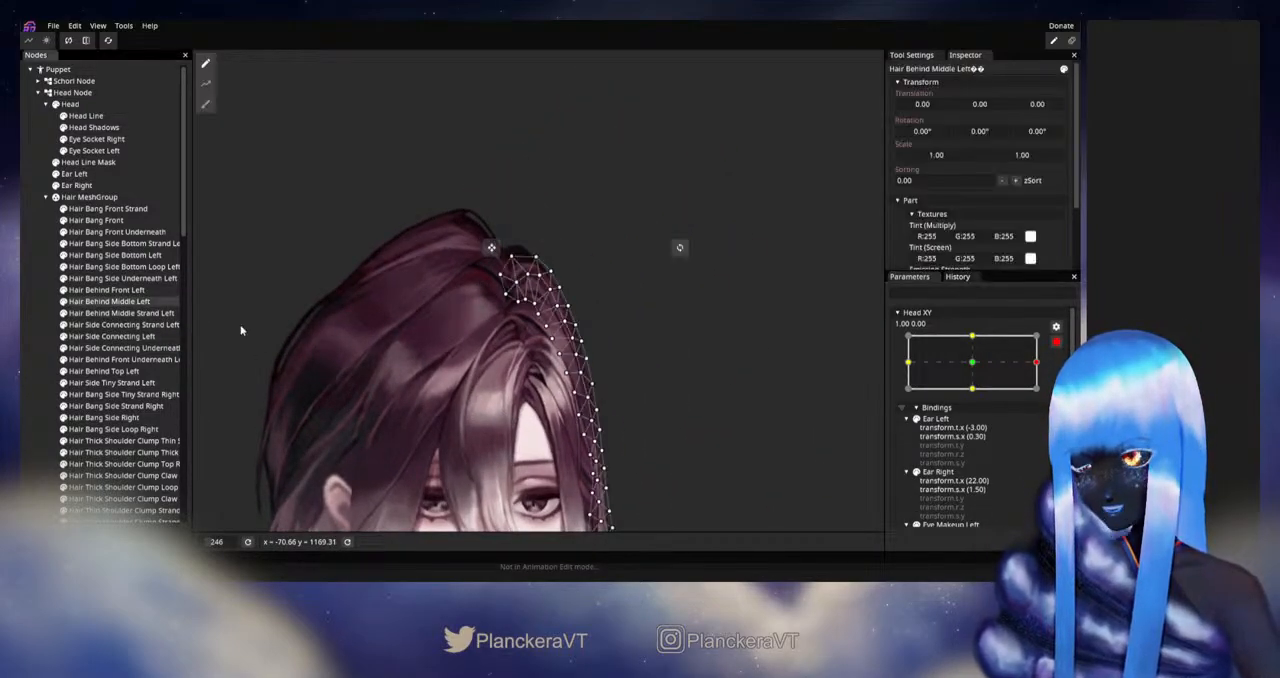
pyautogui.click(105, 290)
pyautogui.scroll(3, 470, 360)
pyautogui.scroll(6, 487, 373)
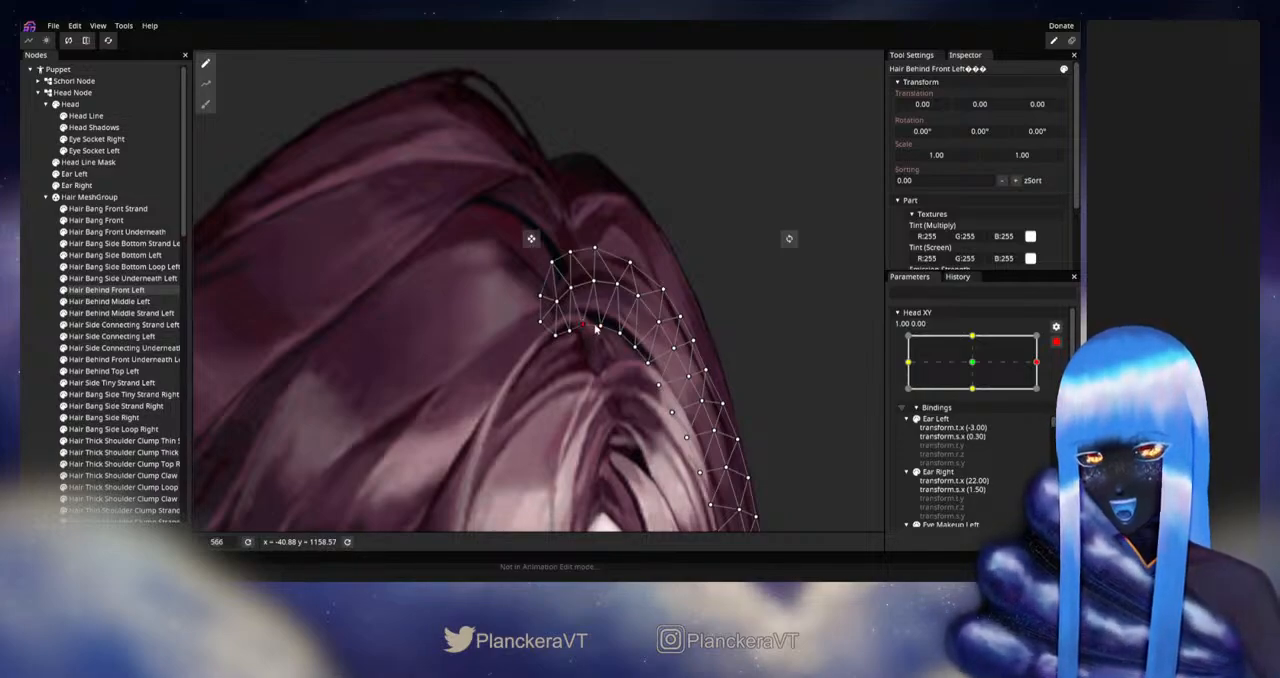
pyautogui.click(601, 327)
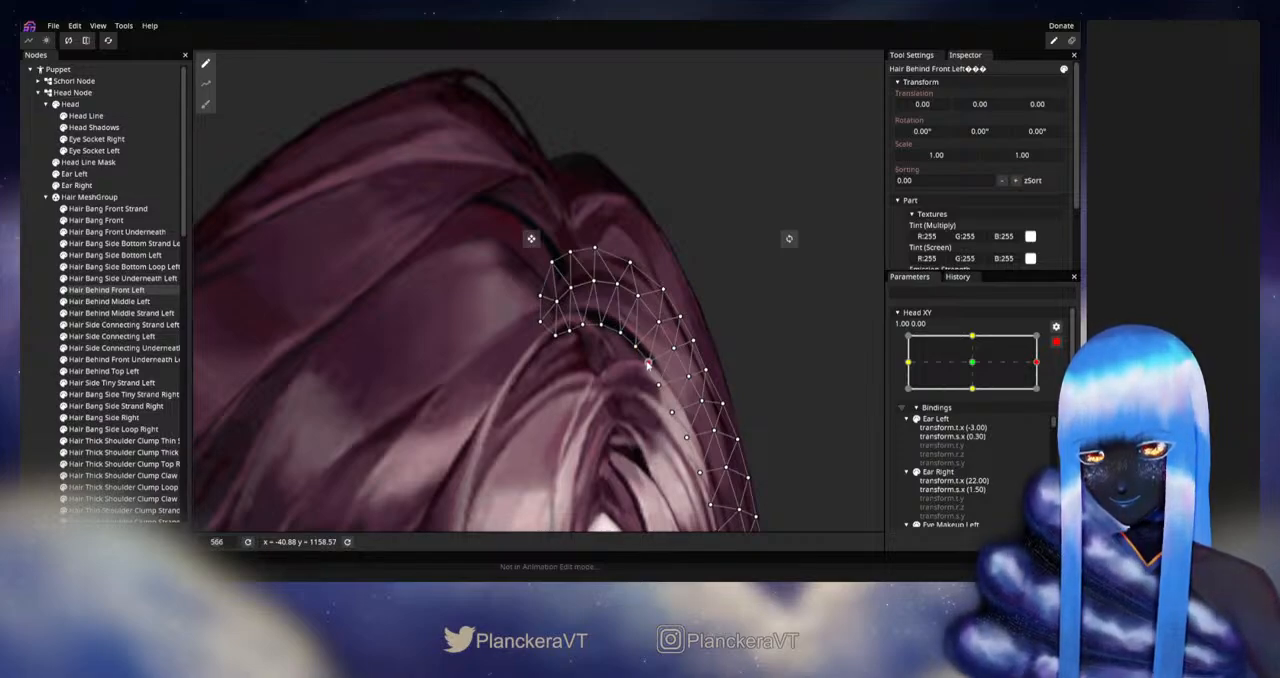
pyautogui.moveTo(651, 396); pyautogui.dragTo(644, 355)
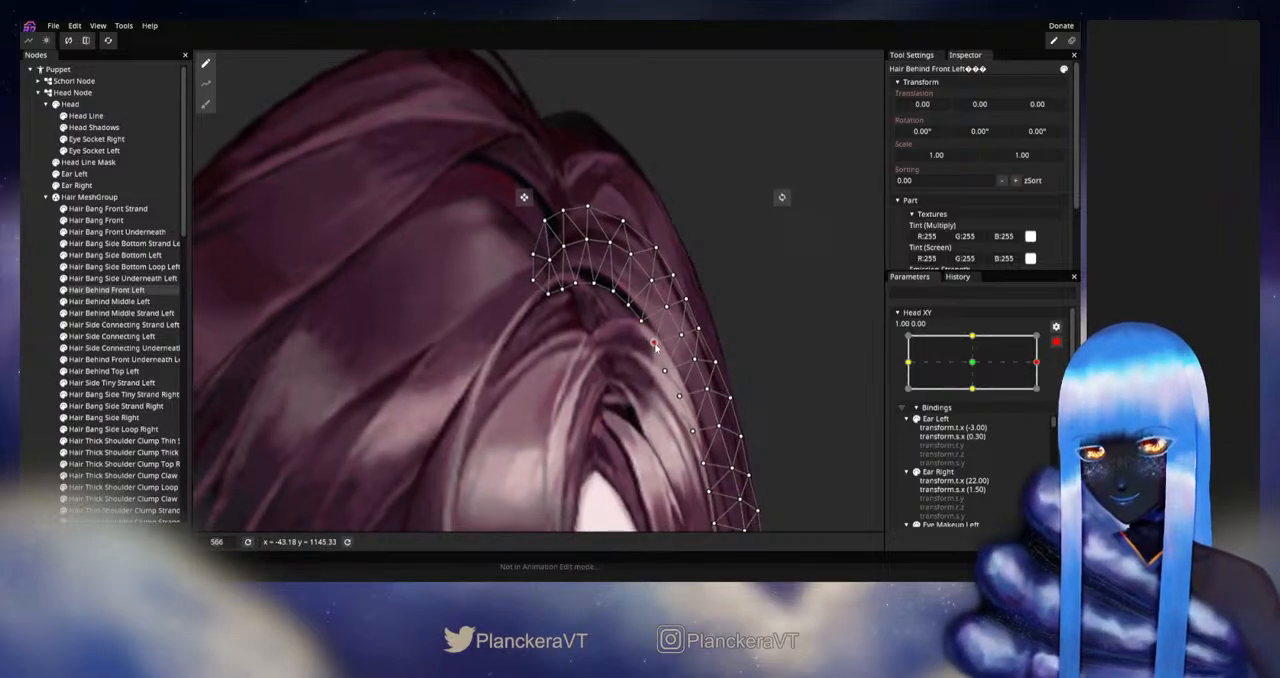
pyautogui.click(33, 314)
pyautogui.scroll(-3, 630, 374)
pyautogui.scroll(-2, 650, 383)
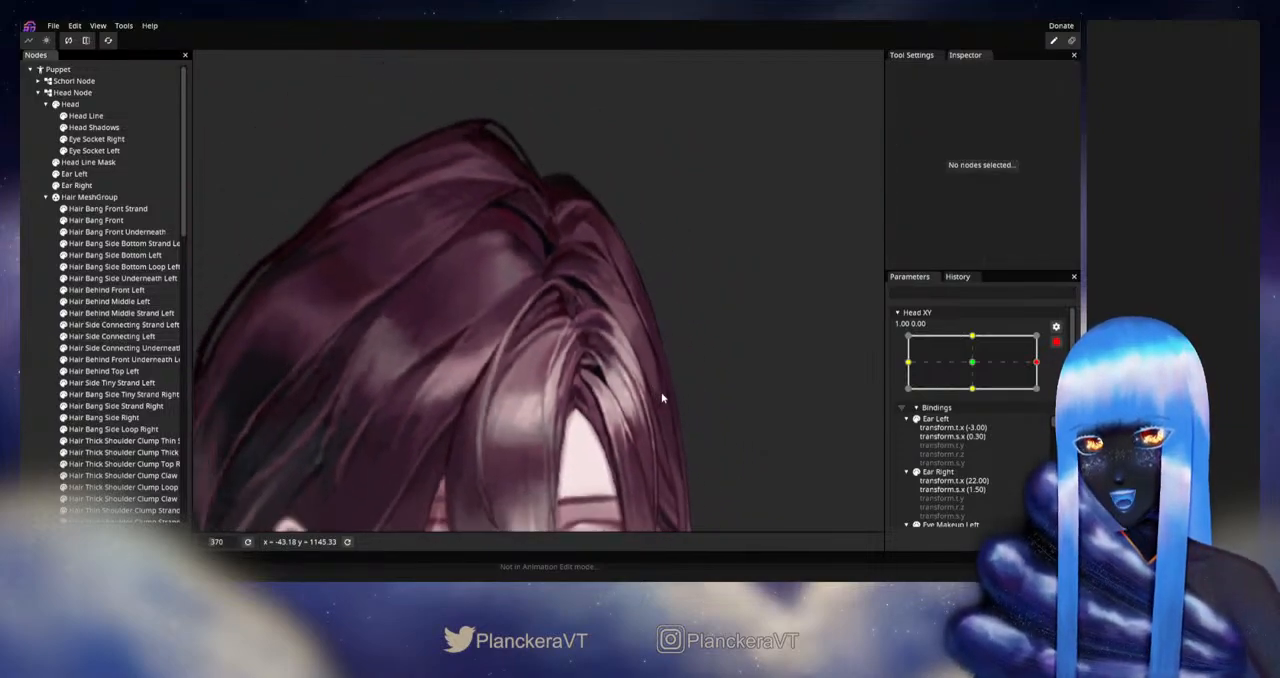
# - Disarm Head XY and move it slightly around 1.00 to check the hair behind the front bangs
pyautogui.scroll(-3, 672, 385)
pyautogui.scroll(-2, 675, 384)
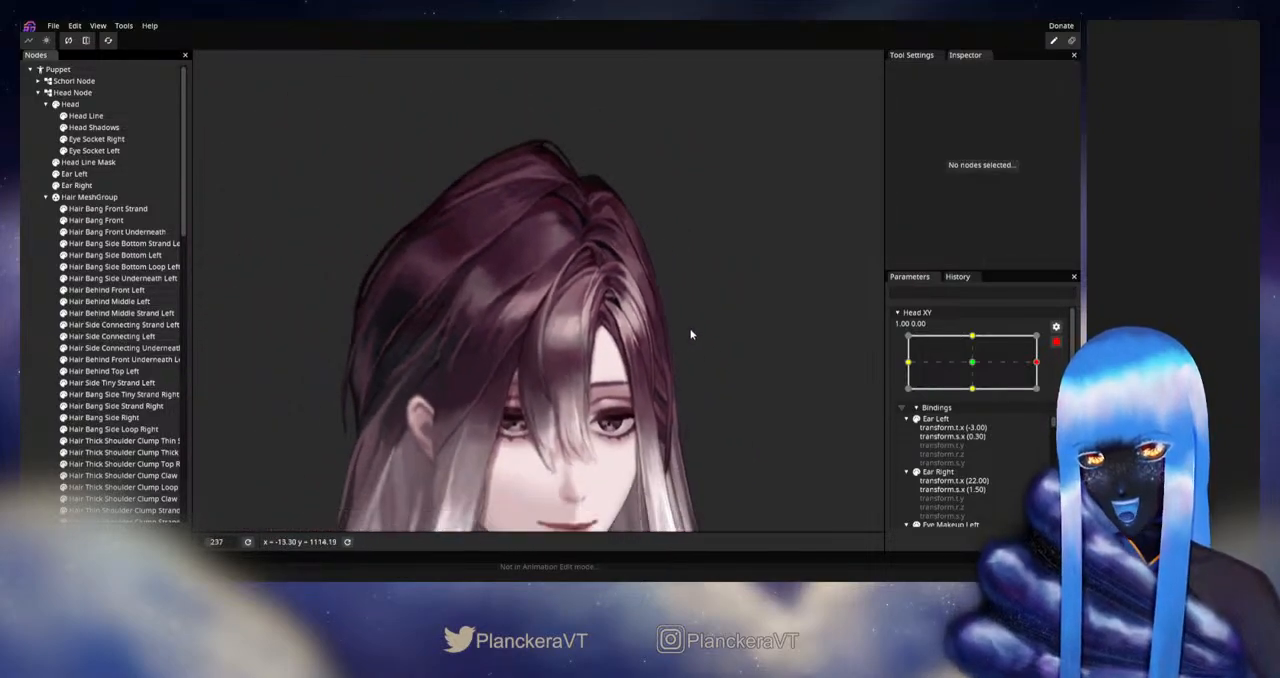
pyautogui.click(1059, 346)
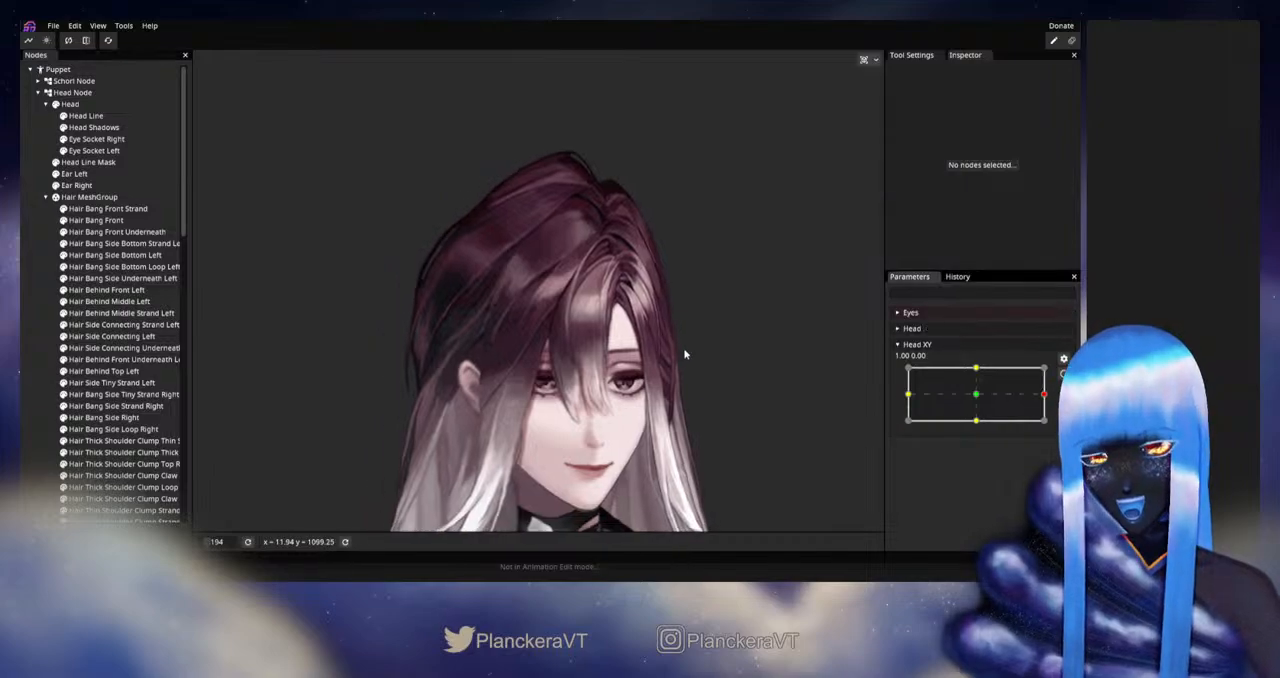
pyautogui.moveTo(757, 407); pyautogui.dragTo(737, 413)
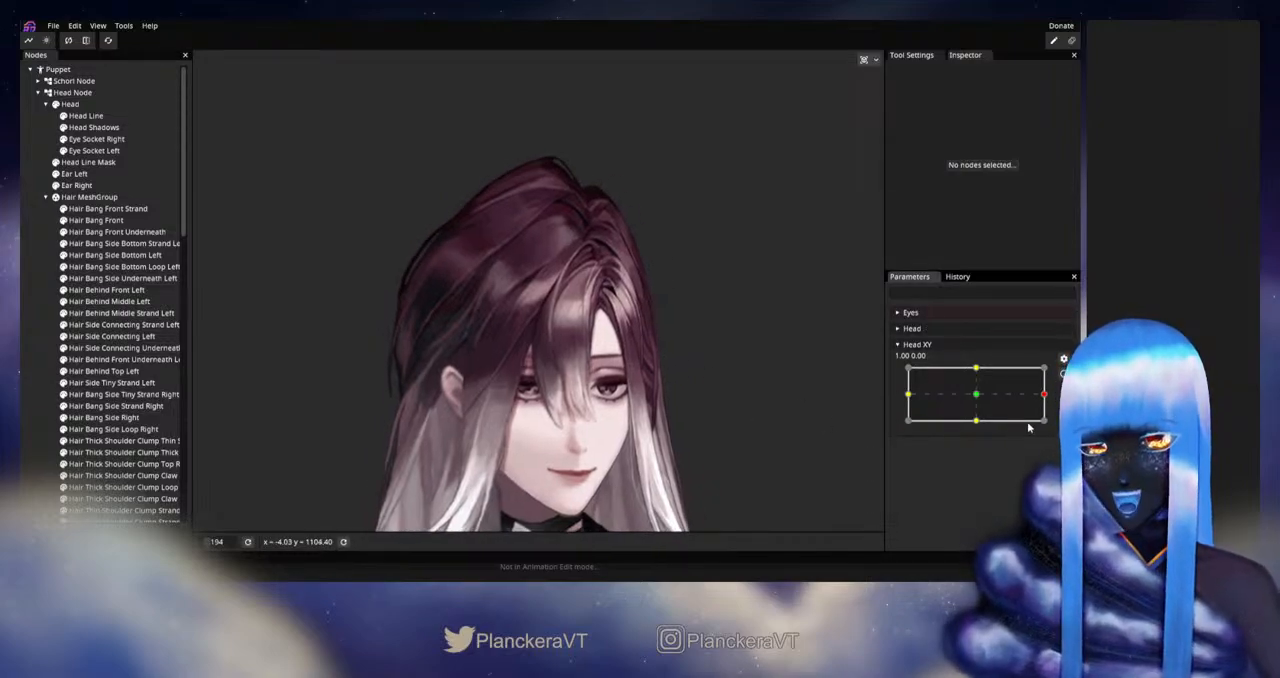
pyautogui.moveTo(1045, 397)
pyautogui.mouseDown()
pyautogui.moveTo(974, 393)
pyautogui.moveTo(1057, 395)
pyautogui.mouseUp()
# - Rearm Head XY at 1.00, 0.00 and reshape the upper part of Hair Bang Front with the Circle Brush at size 41.00
pyautogui.click(1063, 374)
pyautogui.scroll(3, 550, 300)
pyautogui.moveTo(529, 268); pyautogui.dragTo(477, 371)
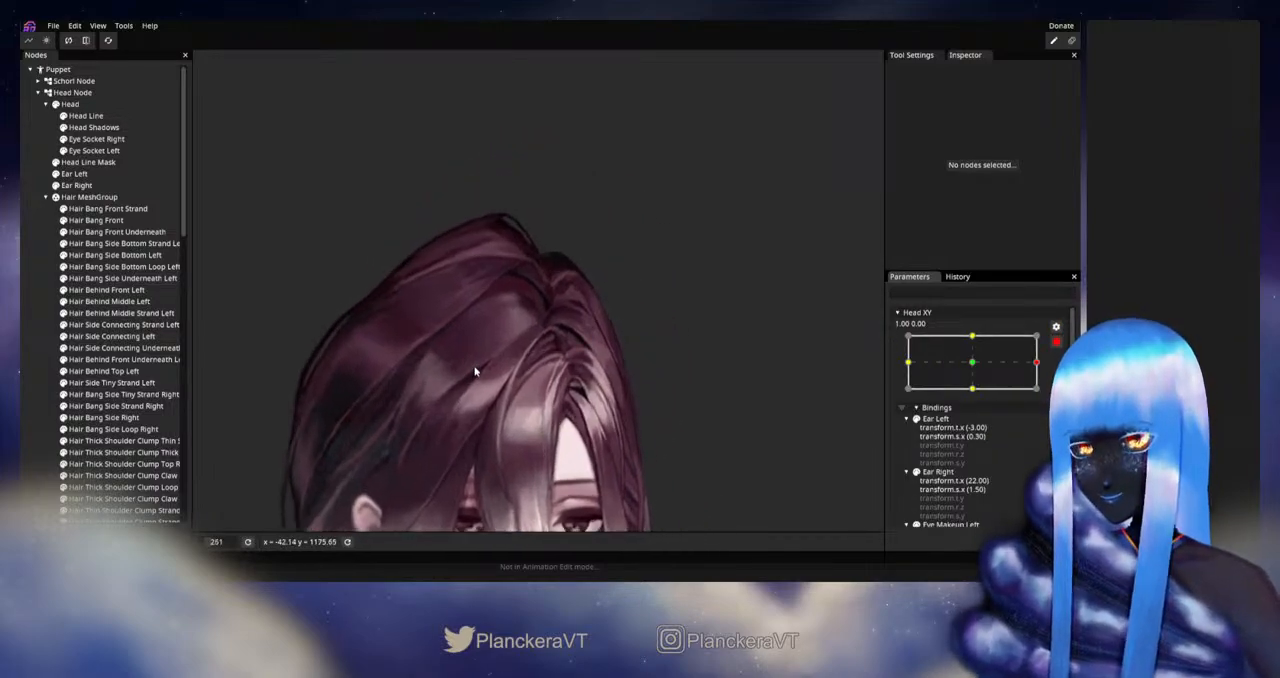
pyautogui.scroll(1, 477, 371)
pyautogui.click(96, 220)
pyautogui.scroll(3, 512, 305)
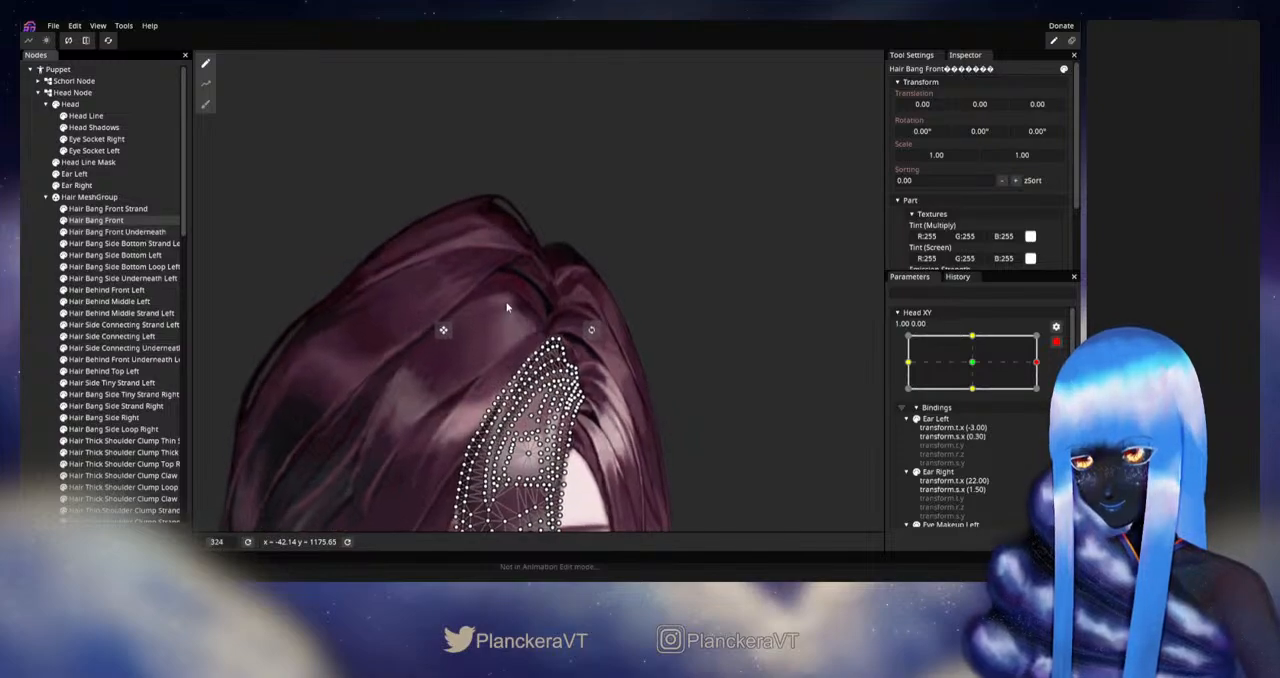
pyautogui.scroll(1, 463, 271)
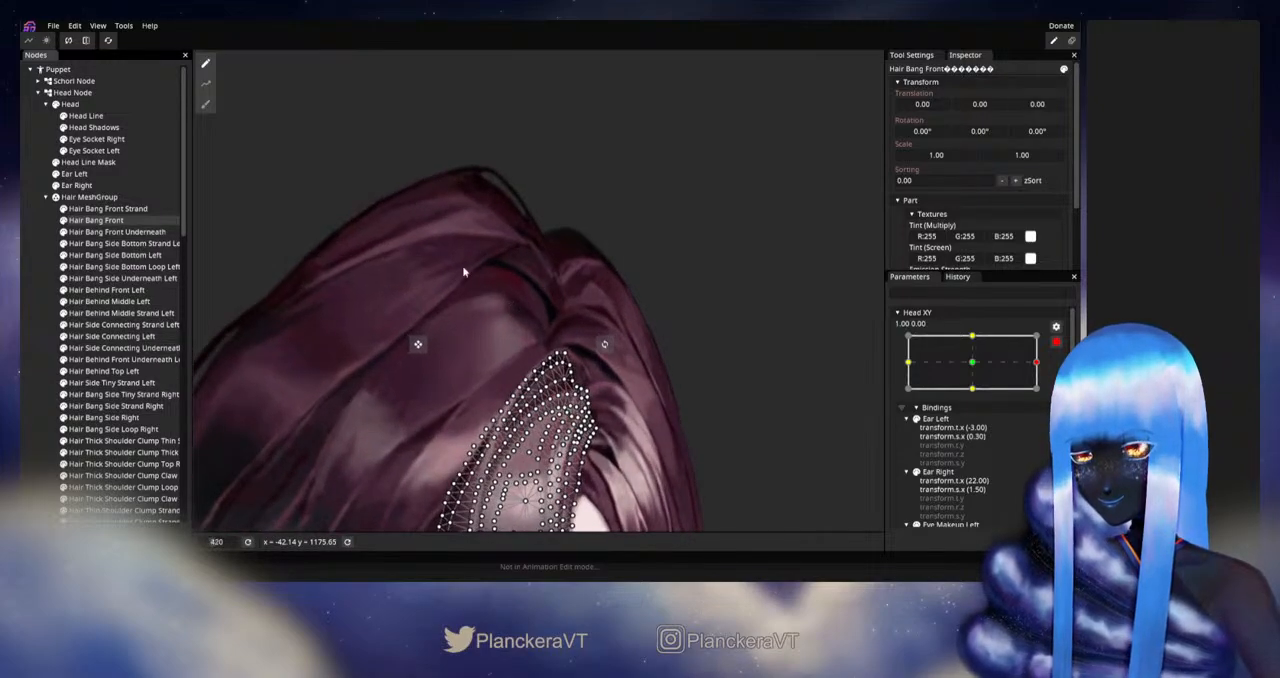
pyautogui.click(205, 104)
pyautogui.scroll(3, 600, 250)
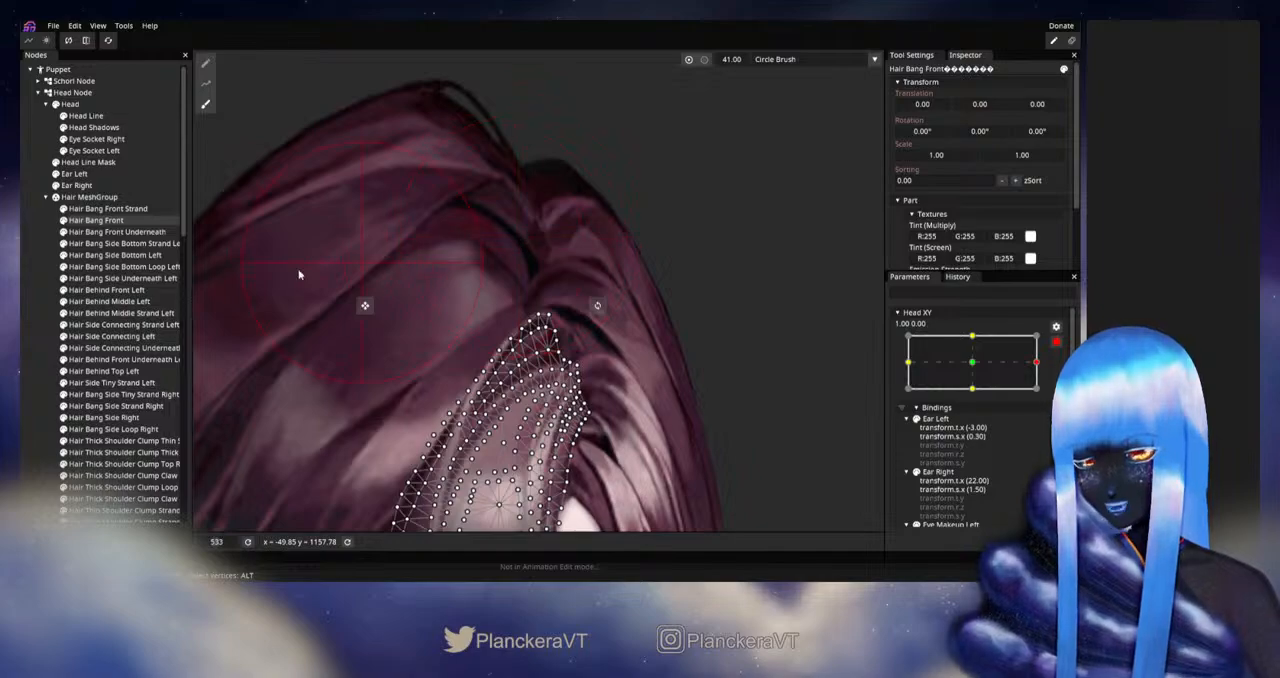
pyautogui.click(28, 330)
pyautogui.scroll(-6, 566, 376)
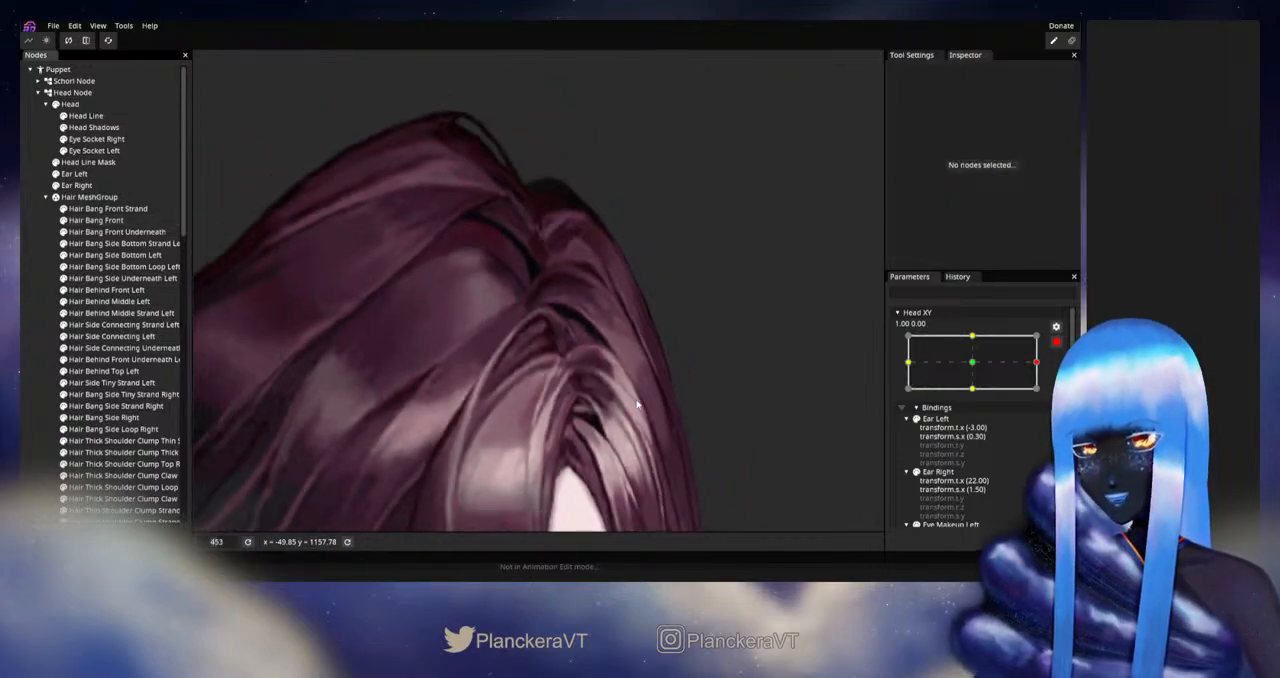
# - Disarm Head XY and preview the head turn near 1.00 to check the reshaped front bang
pyautogui.scroll(-3, 623, 397)
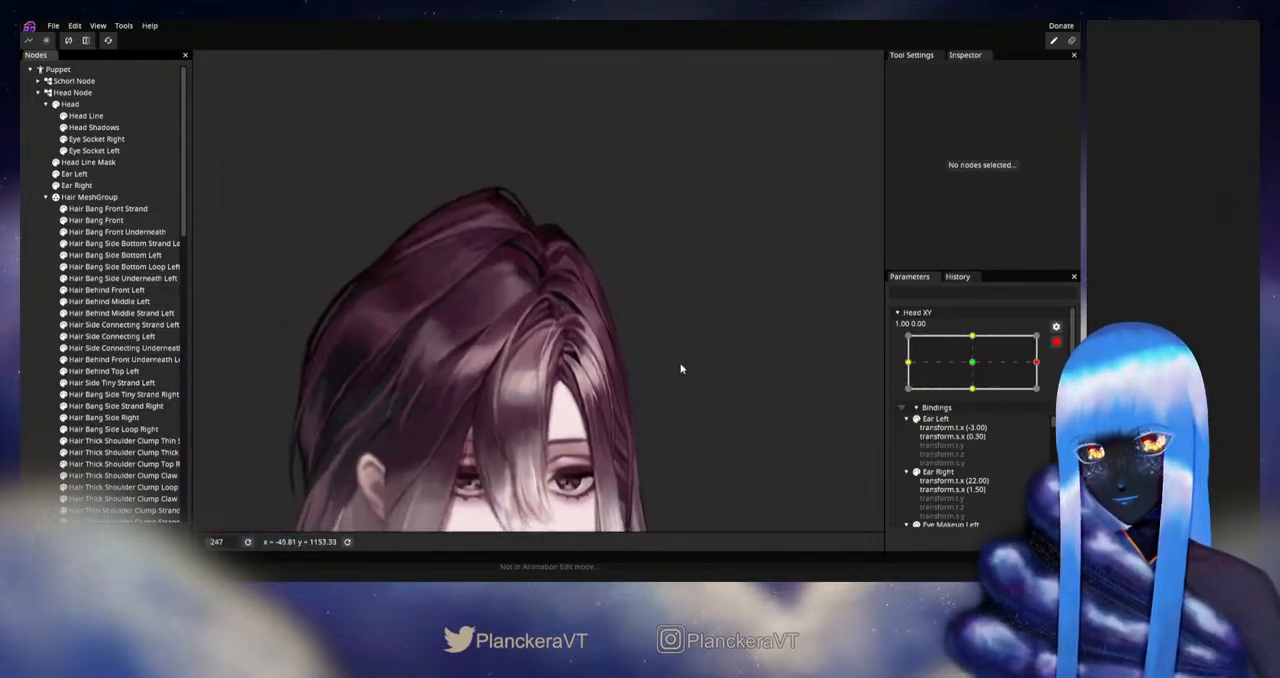
pyautogui.click(1057, 343)
pyautogui.moveTo(1050, 400)
pyautogui.mouseDown()
pyautogui.moveTo(978, 399)
pyautogui.moveTo(1045, 397)
pyautogui.mouseUp()
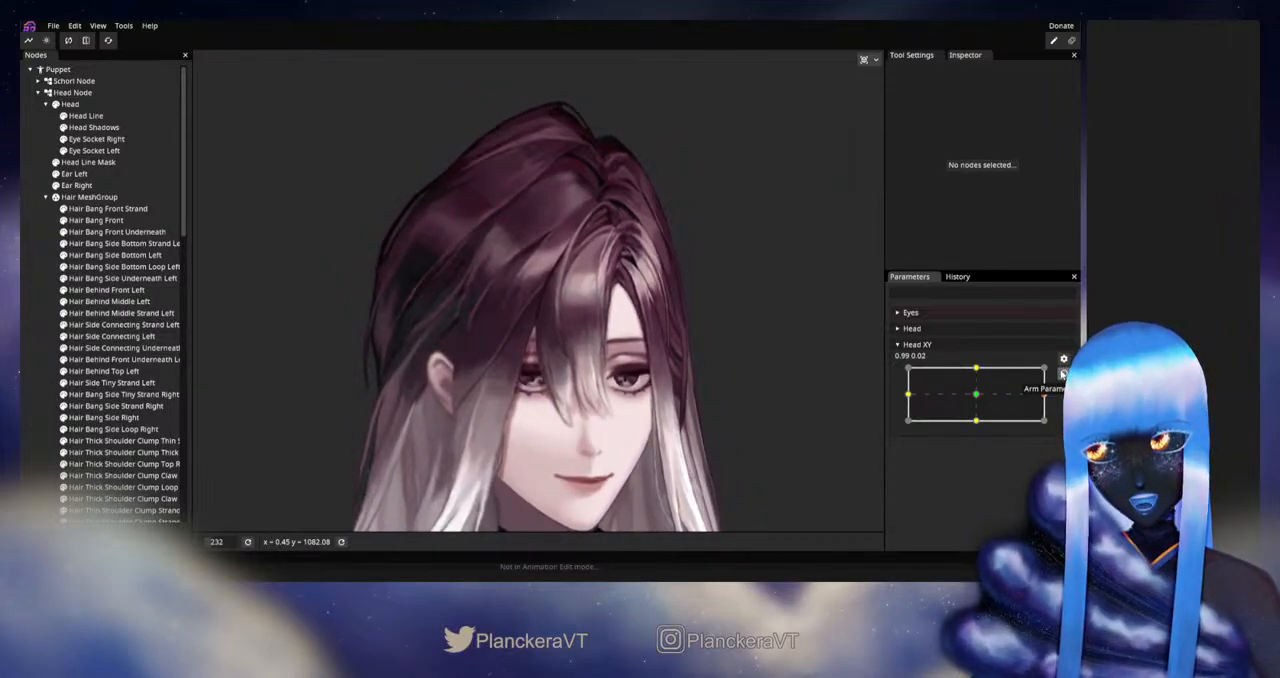
# - Rearm Head XY at 1.00, 0.00 and nudge individual vertices in the upper part of Hair Bang Front
pyautogui.click(1063, 373)
pyautogui.scroll(5, 556, 280)
pyautogui.click(105, 219)
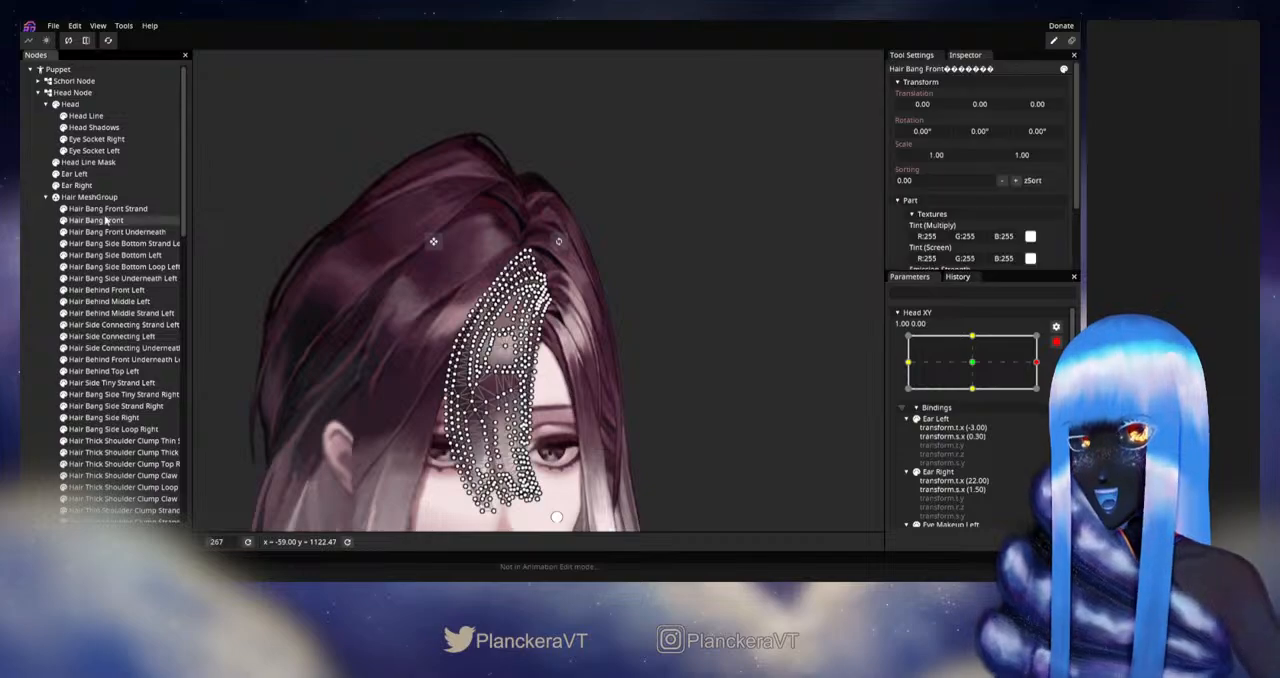
pyautogui.scroll(6, 490, 298)
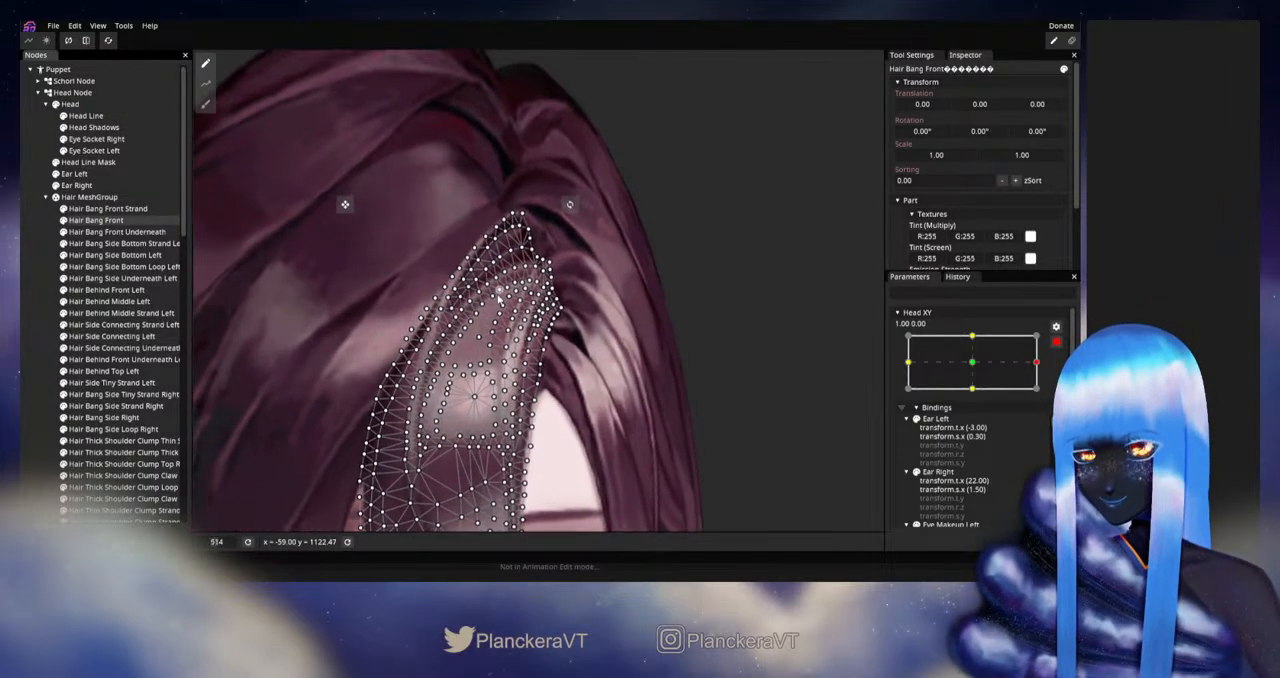
pyautogui.scroll(4, 498, 300)
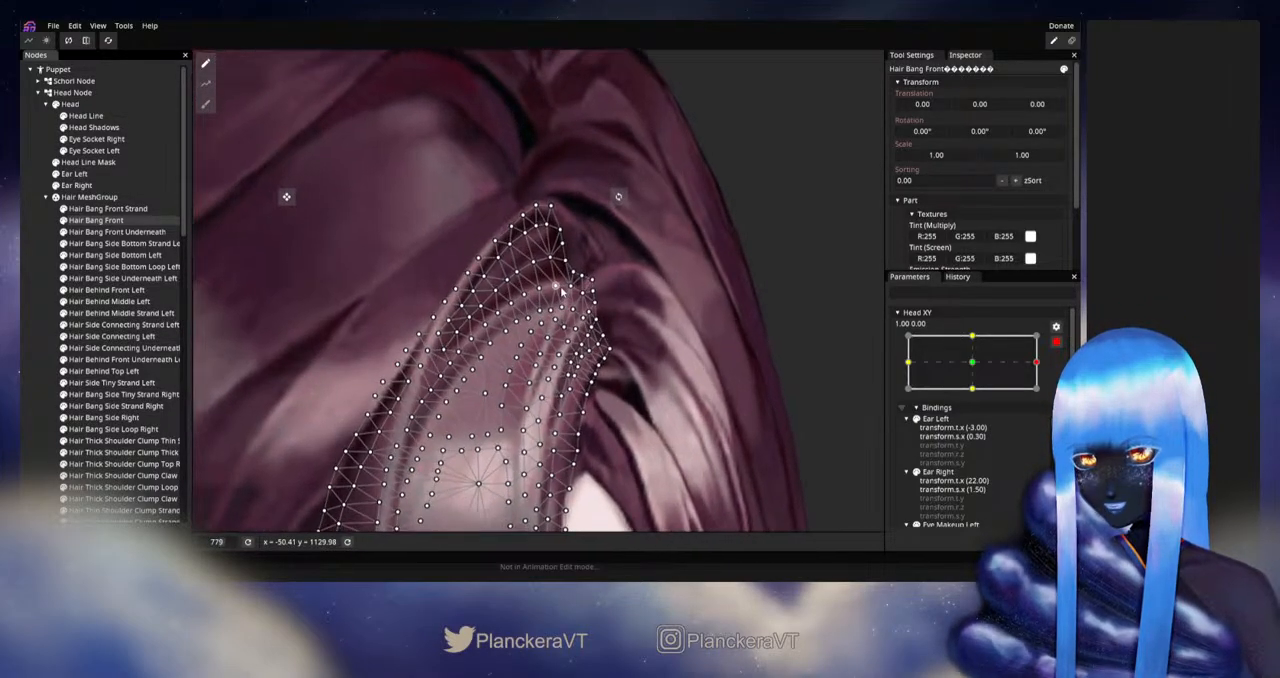
pyautogui.scroll(1, 561, 289)
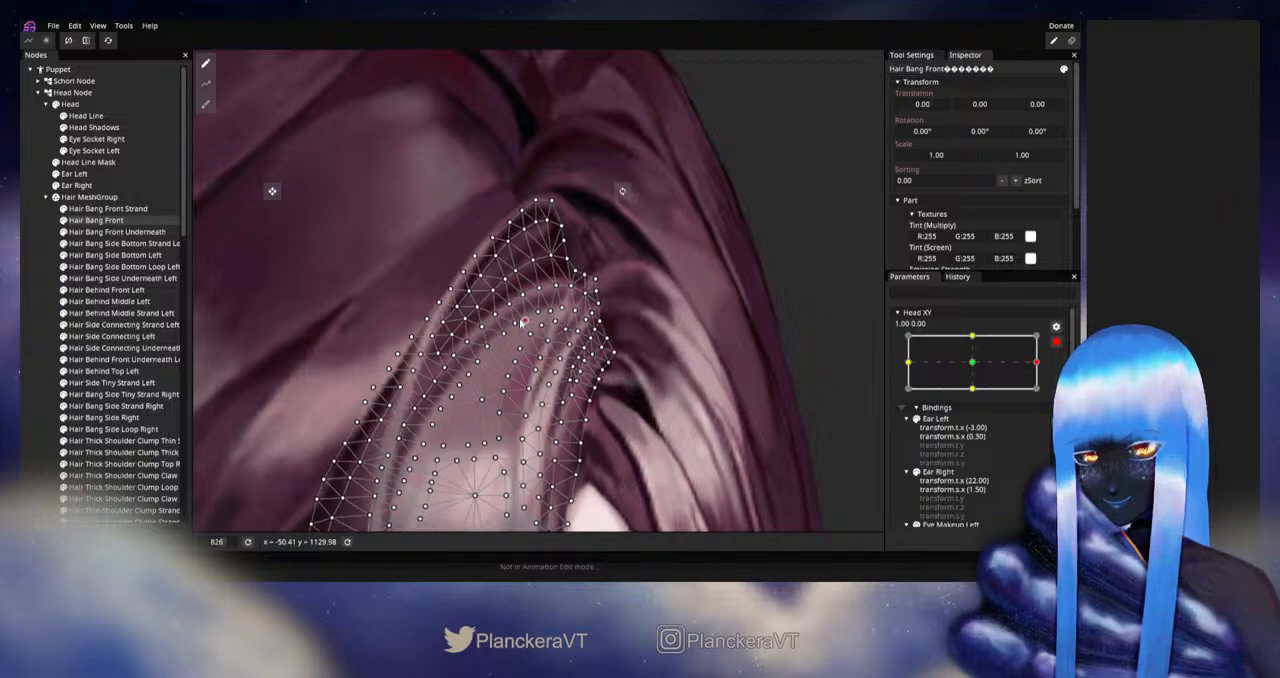
pyautogui.click(287, 314)
pyautogui.scroll(-5, 625, 337)
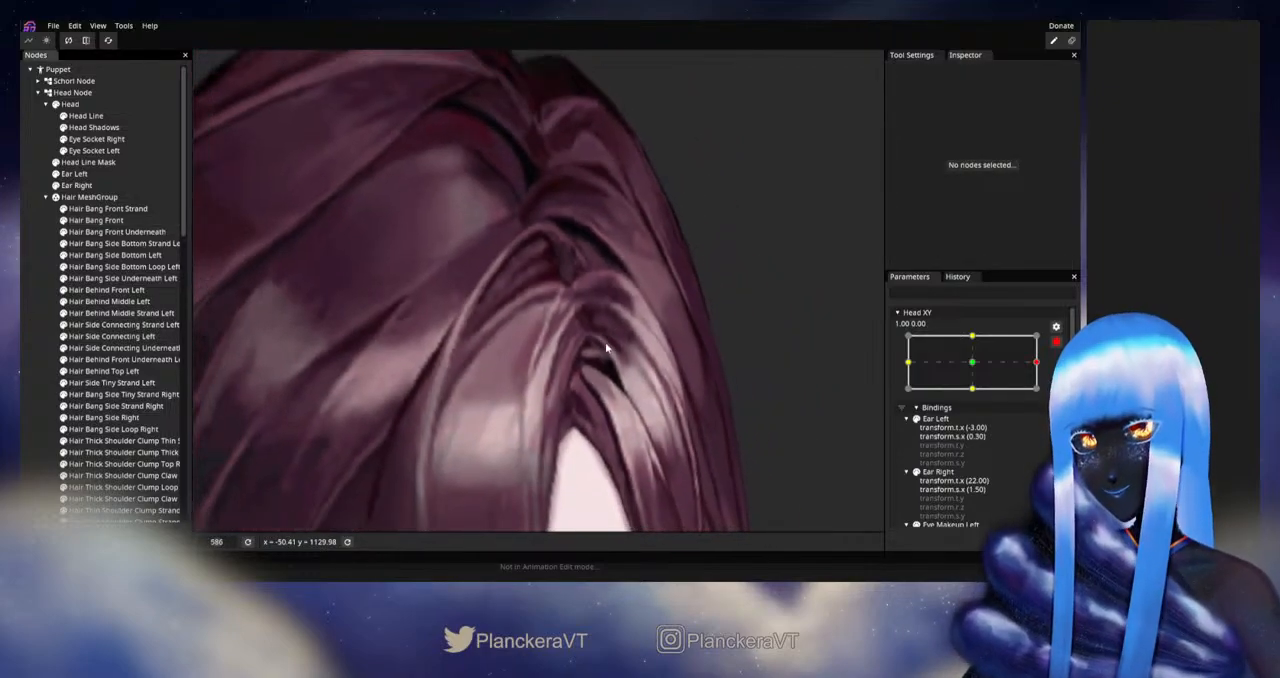
# - Reshape the curve of Hair Bang Front Strand with the Circle Brush at size 19.00
pyautogui.click(108, 208)
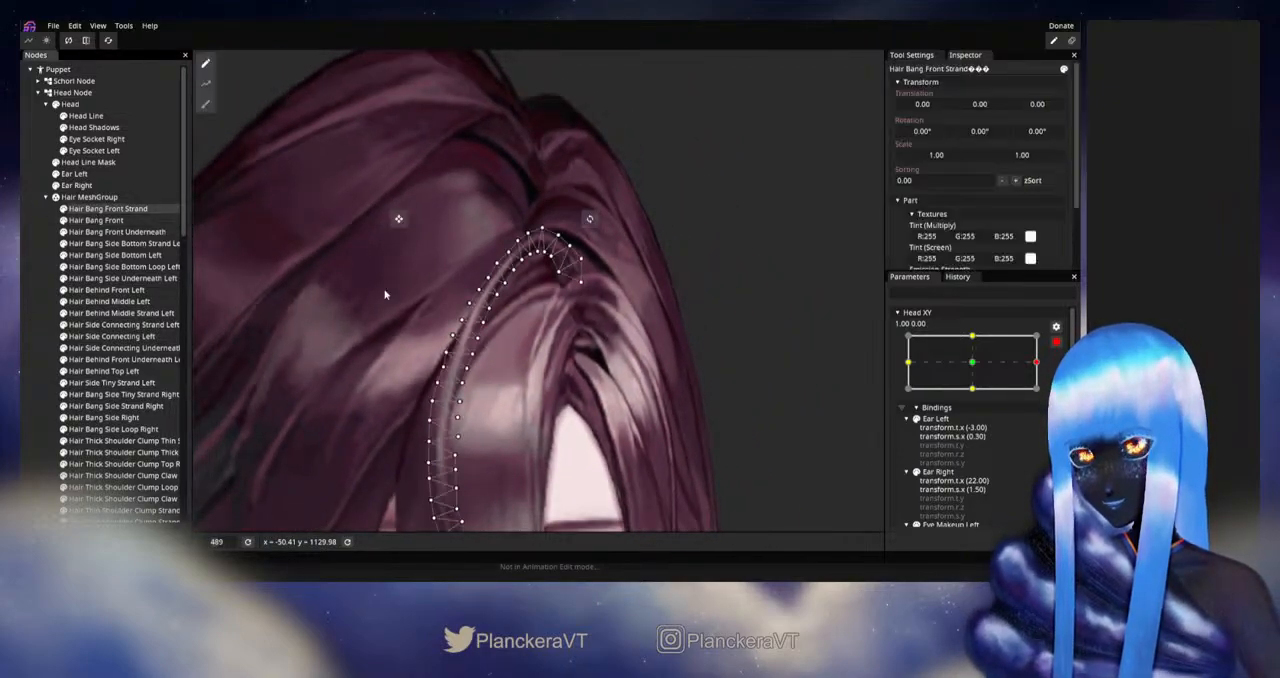
pyautogui.scroll(-1, 512, 302)
pyautogui.click(205, 103)
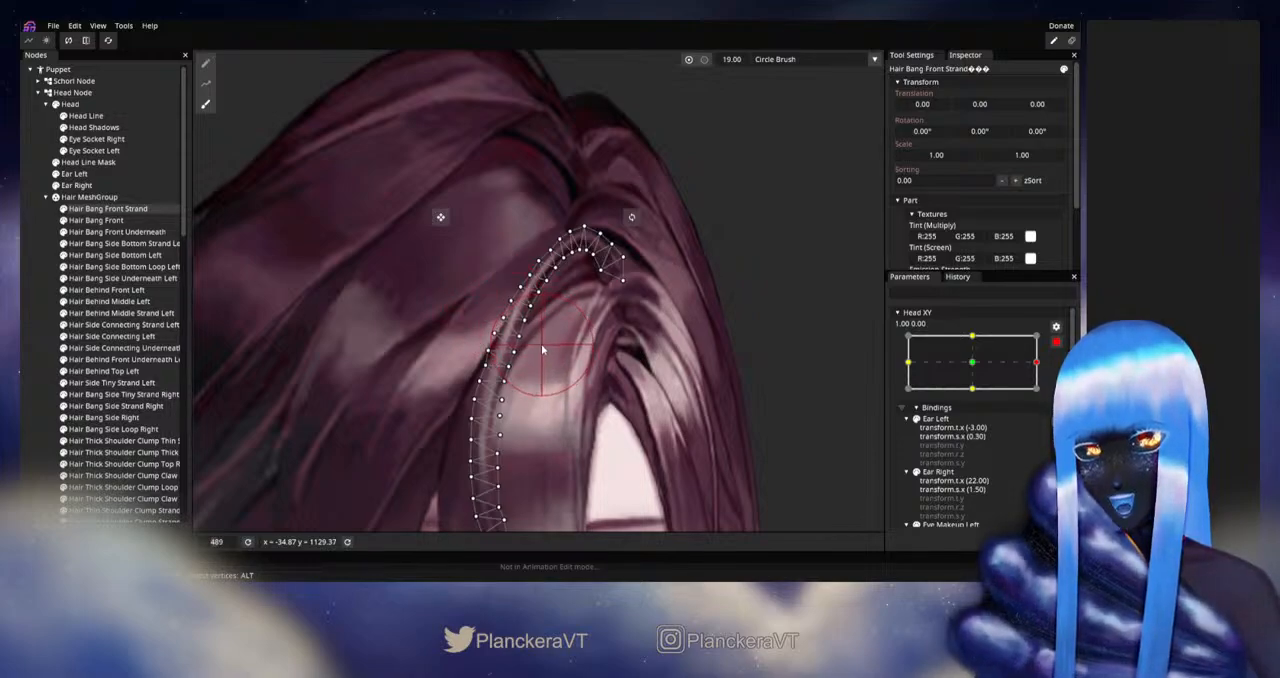
pyautogui.click(63, 306)
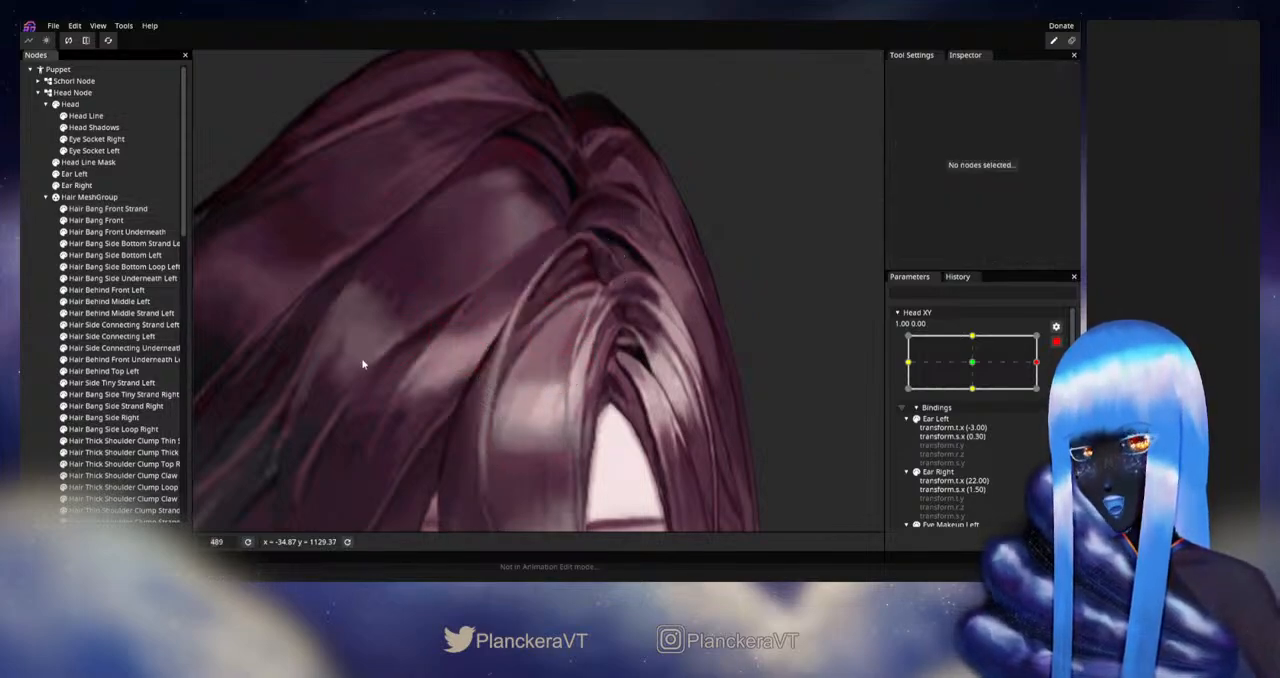
pyautogui.scroll(-6, 655, 350)
pyautogui.scroll(-3, 671, 362)
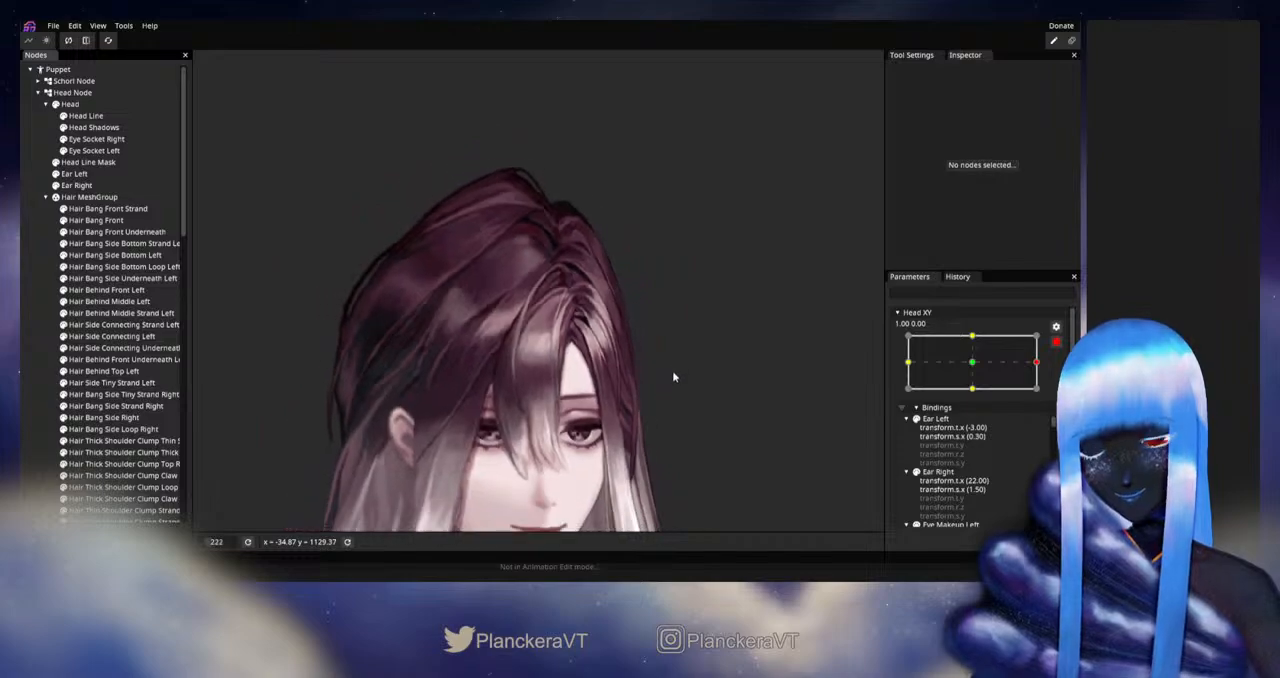
# - Disarm Head XY and move it slightly around 1.00 to check the front bang strand
pyautogui.moveTo(738, 322); pyautogui.dragTo(749, 340)
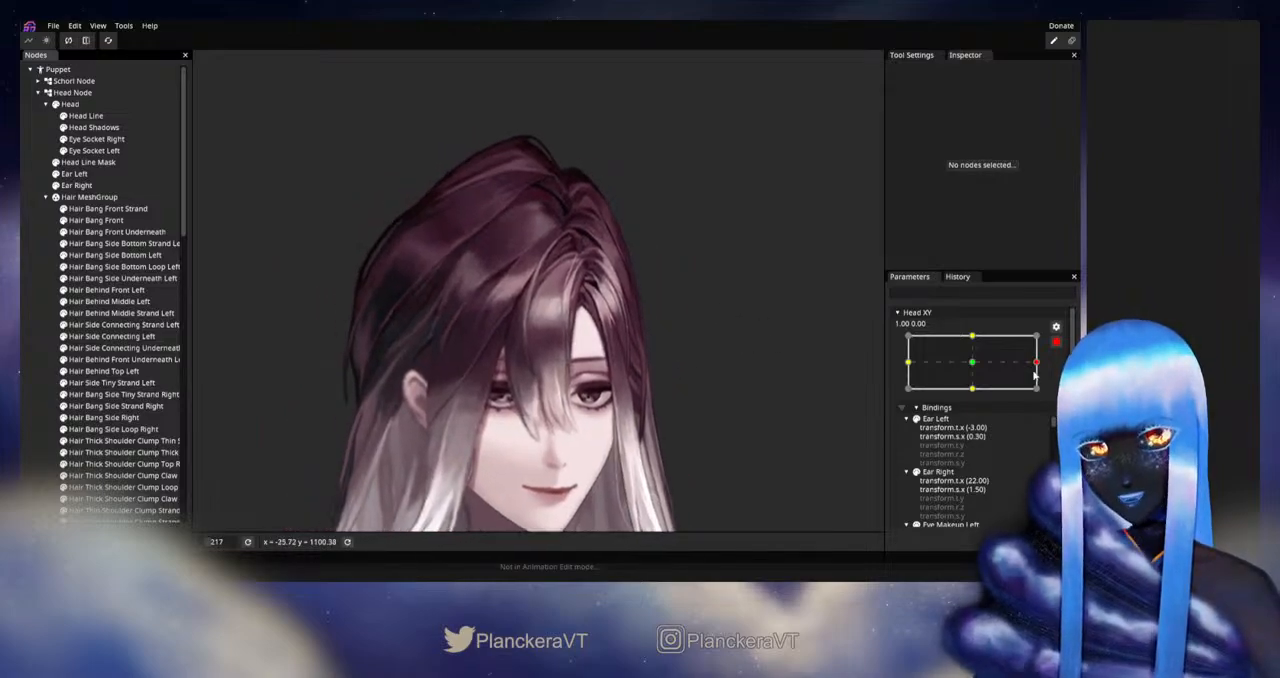
pyautogui.click(1056, 342)
pyautogui.moveTo(1044, 395)
pyautogui.mouseDown()
pyautogui.moveTo(977, 394)
pyautogui.moveTo(1042, 395)
pyautogui.mouseUp()
# - Rearm Head XY at 1.00, 0.00 and refine the top of Hair Bang Front Strand with the Circle Brush at size 16.00
pyautogui.click(1063, 373)
pyautogui.scroll(3, 529, 257)
pyautogui.moveTo(529, 257); pyautogui.dragTo(509, 311)
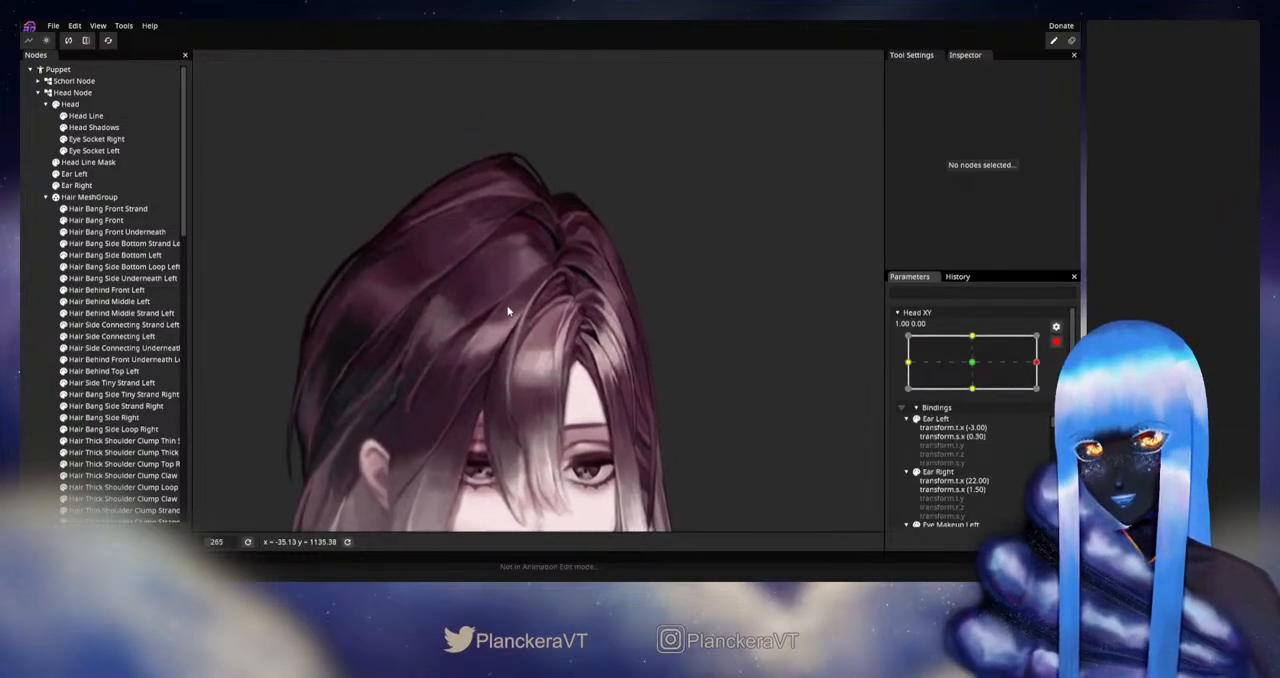
pyautogui.scroll(4, 511, 311)
pyautogui.click(108, 208)
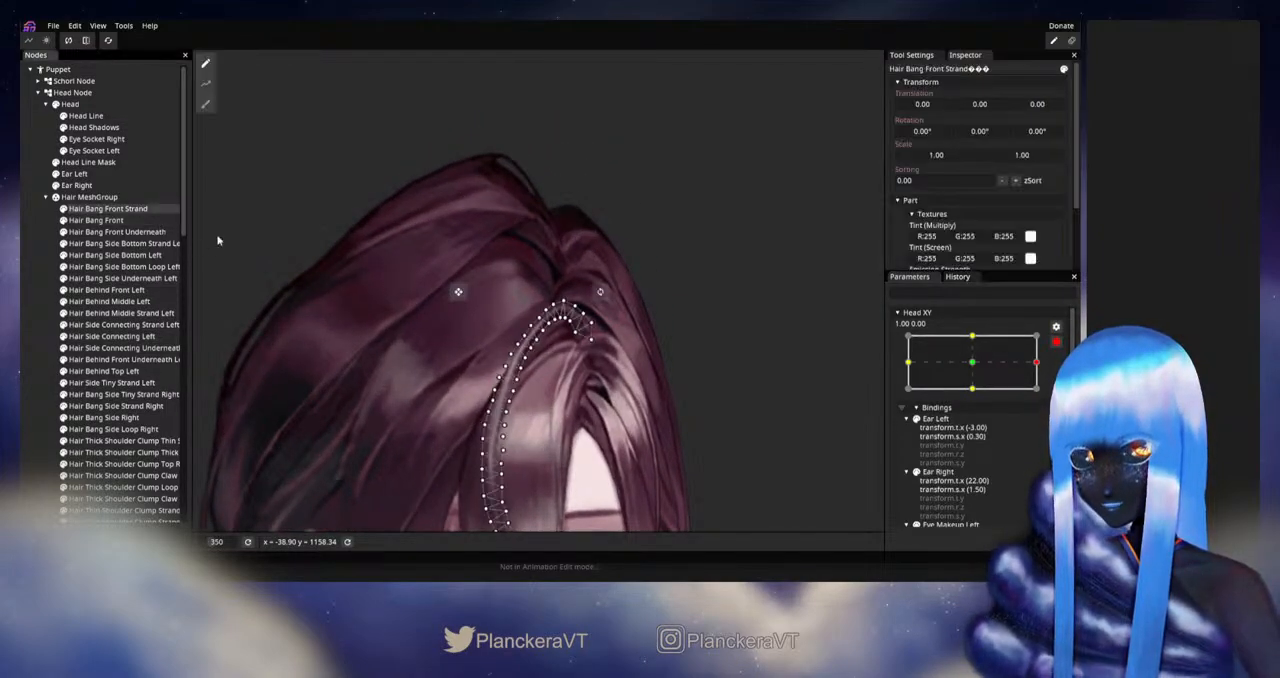
pyautogui.scroll(2, 410, 296)
pyautogui.click(205, 104)
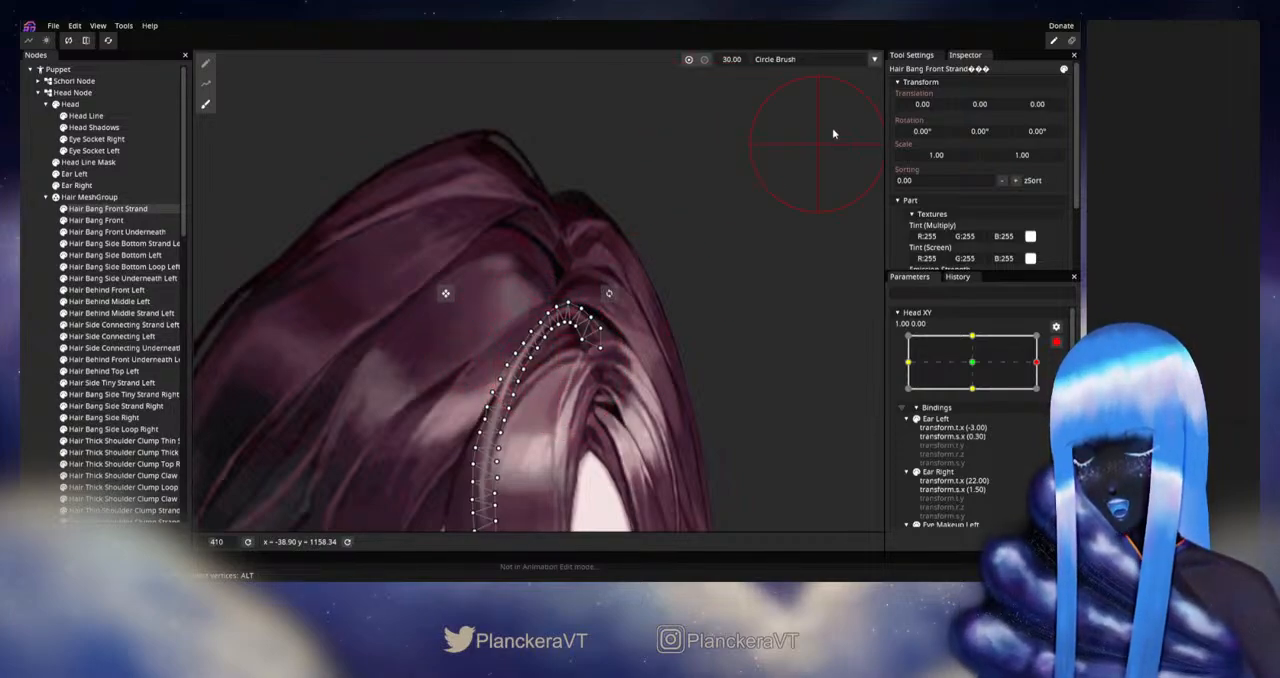
pyautogui.moveTo(736, 65); pyautogui.dragTo(728, 66)
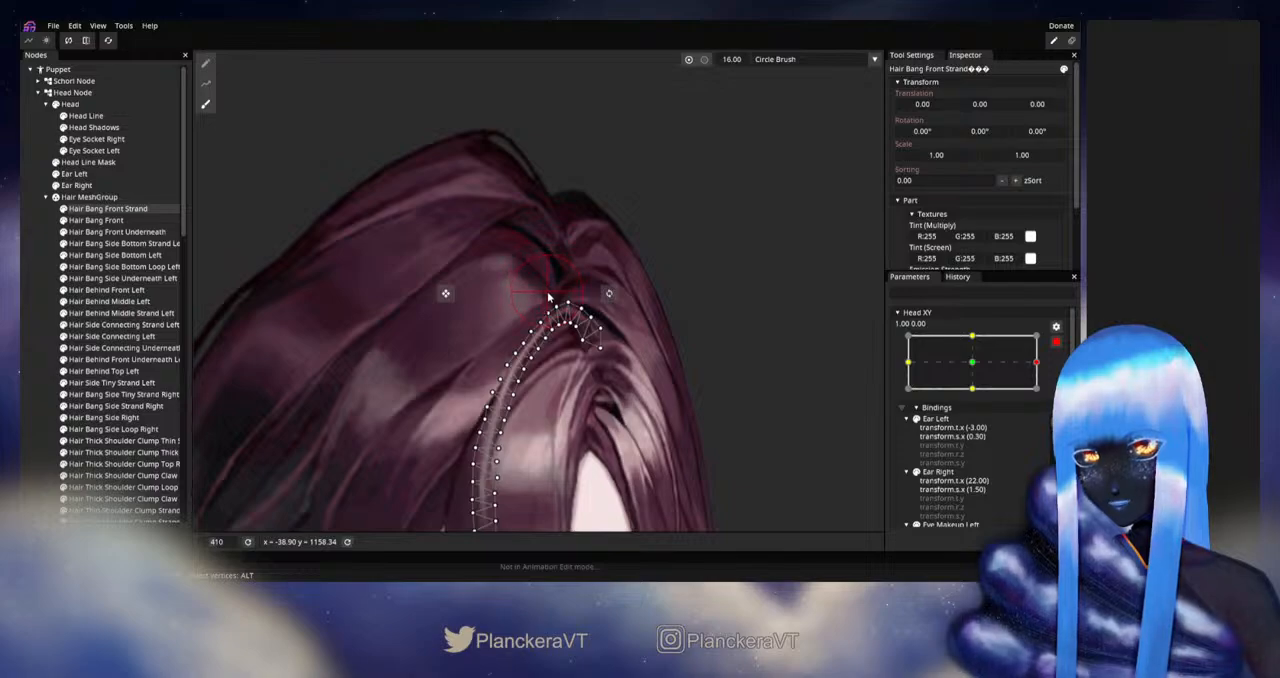
pyautogui.click(205, 63)
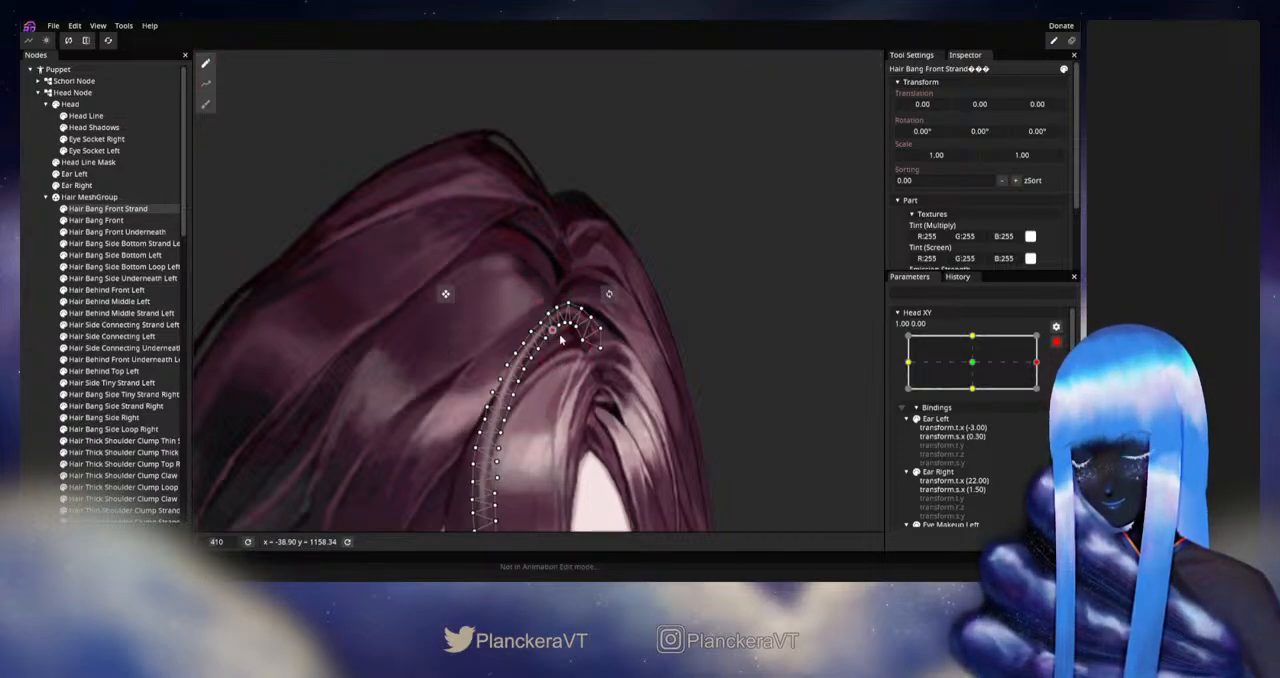
pyautogui.click(33, 314)
# - Disarm Head XY and preview small movements around 1.00 to examine the whole head's hair
pyautogui.scroll(-3, 631, 351)
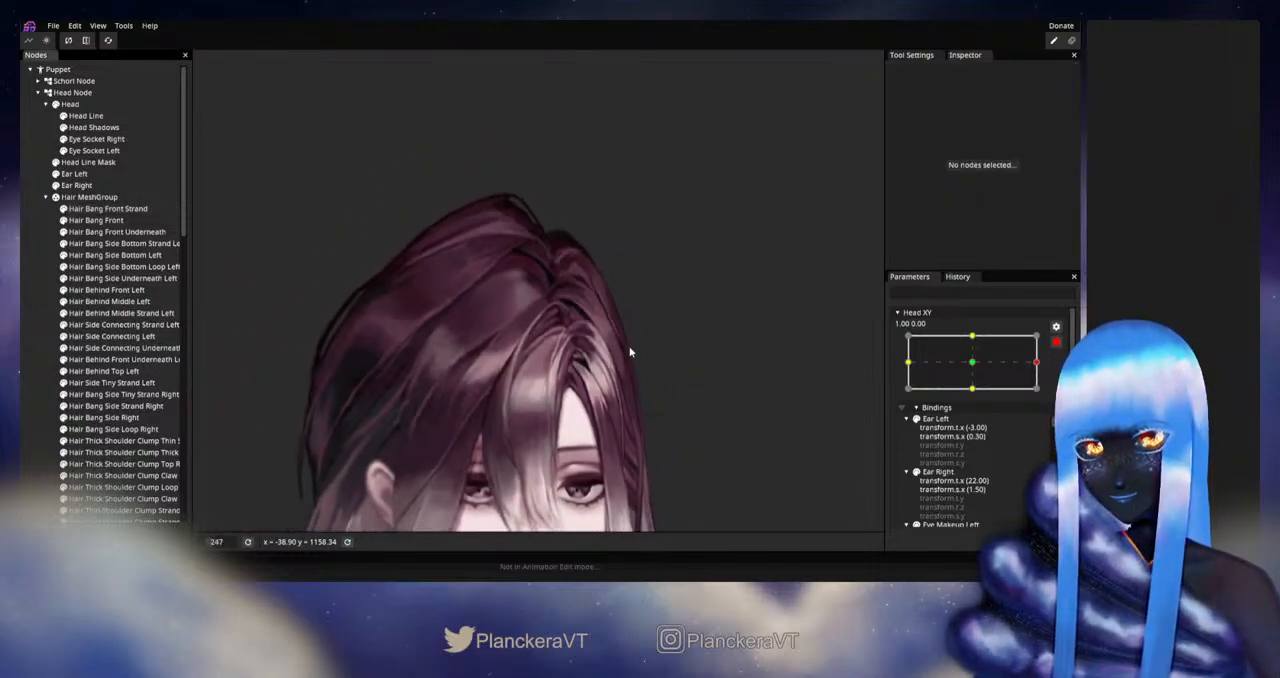
pyautogui.scroll(-1, 630, 365)
pyautogui.moveTo(629, 379); pyautogui.dragTo(632, 328)
pyautogui.scroll(-1, 672, 360)
pyautogui.moveTo(680, 374); pyautogui.dragTo(699, 352)
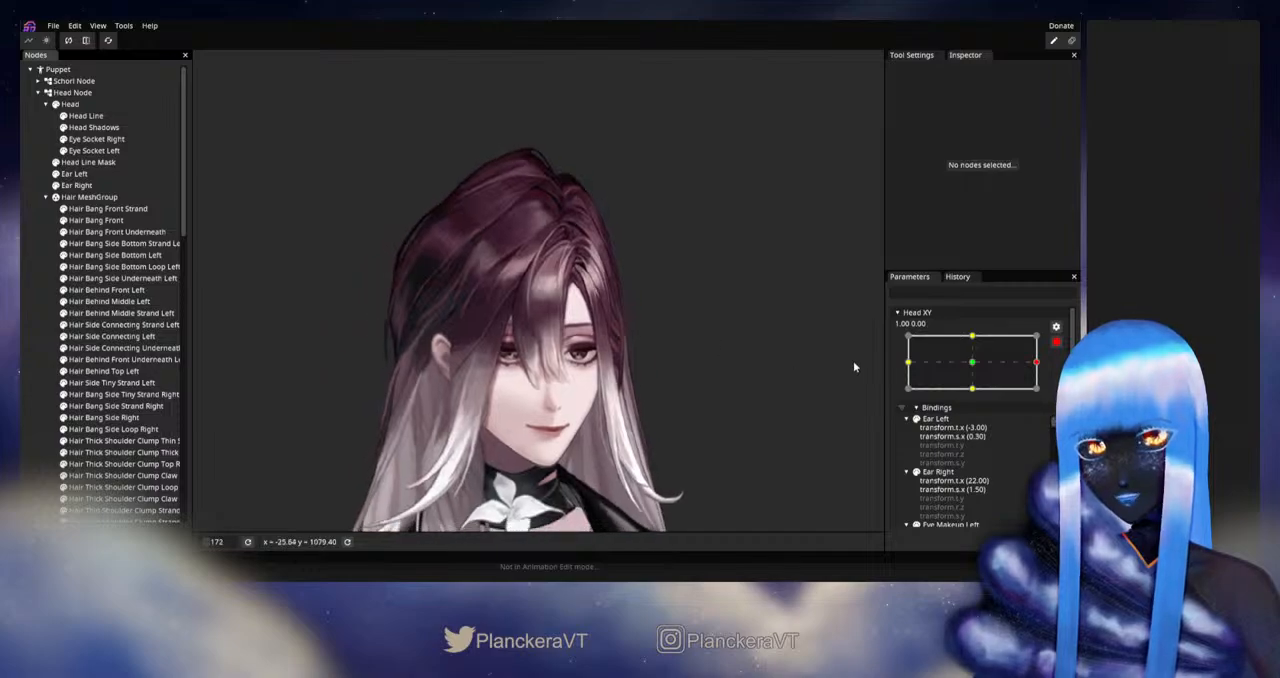
pyautogui.click(1059, 346)
pyautogui.moveTo(1044, 395)
pyautogui.mouseDown()
pyautogui.moveTo(976, 397)
pyautogui.moveTo(1046, 397)
pyautogui.mouseUp()
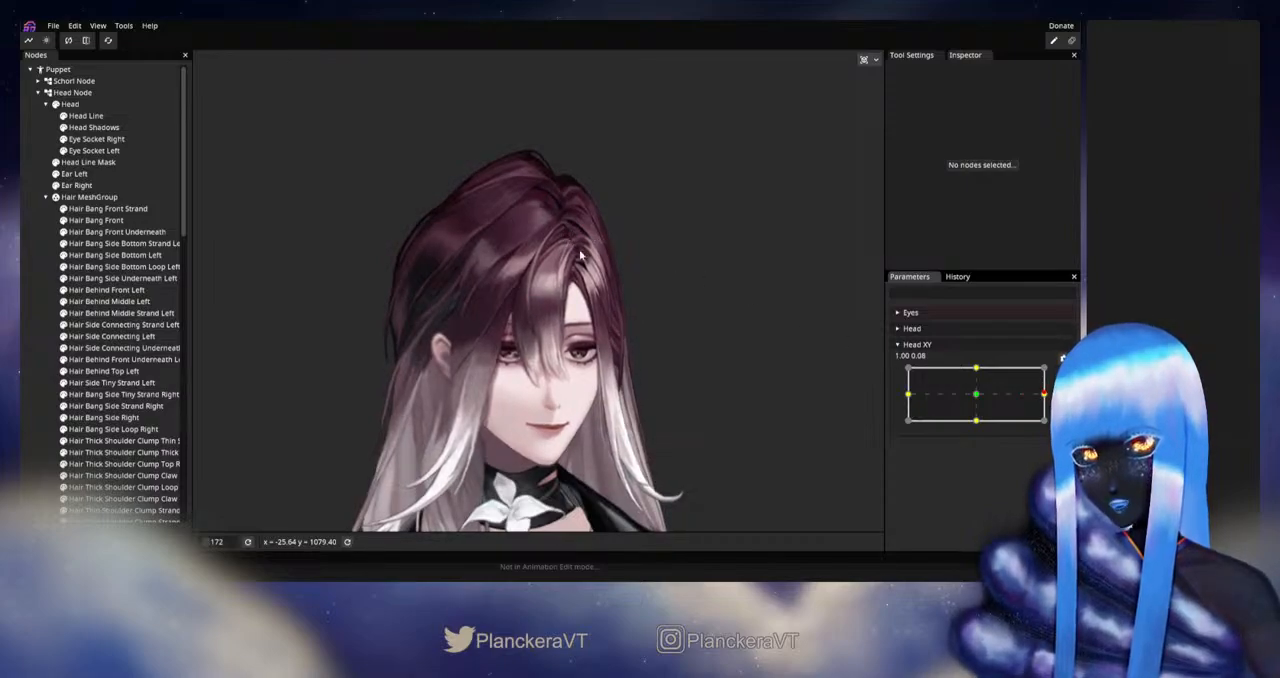
# - Check Head XY around 1.00, rearm it at 1.00, 0.00 and adjust the mesh points along Hair Behind Front Left's outer curve
pyautogui.moveTo(1046, 395)
pyautogui.mouseDown()
pyautogui.moveTo(977, 397)
pyautogui.moveTo(1050, 397)
pyautogui.moveTo(979, 397)
pyautogui.moveTo(1039, 397)
pyautogui.mouseUp()
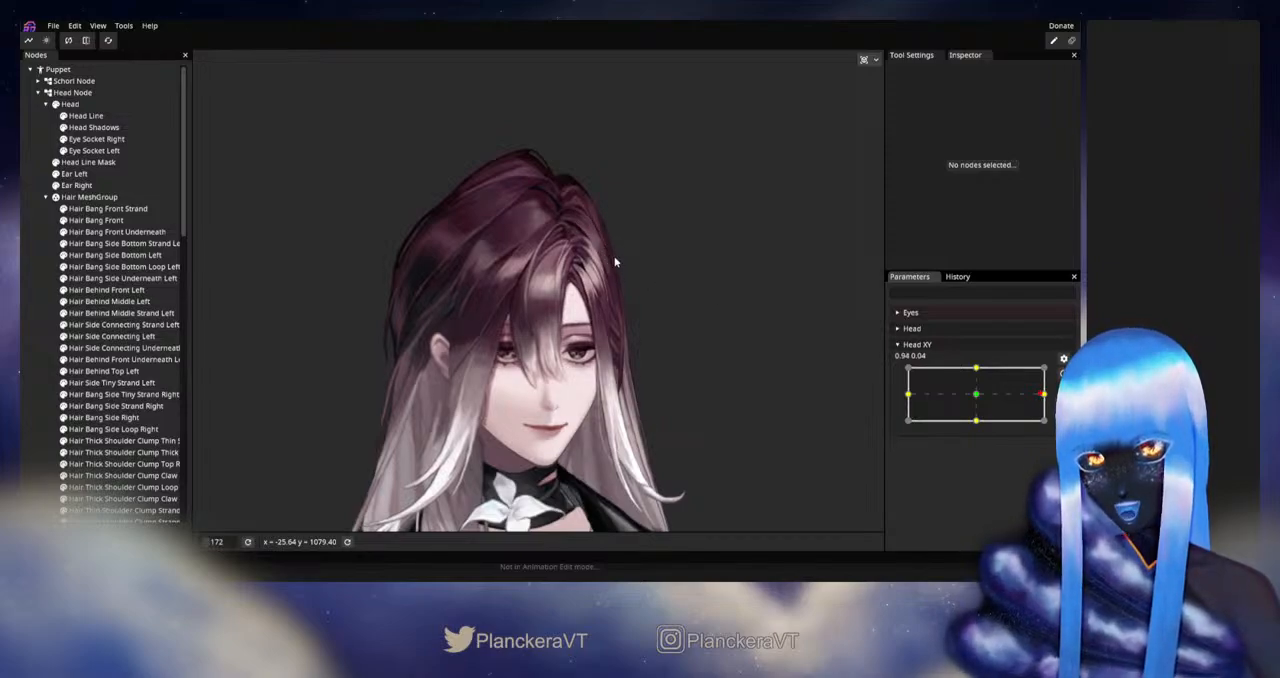
pyautogui.moveTo(1046, 397)
pyautogui.mouseDown()
pyautogui.moveTo(975, 398)
pyautogui.moveTo(1047, 396)
pyautogui.mouseUp()
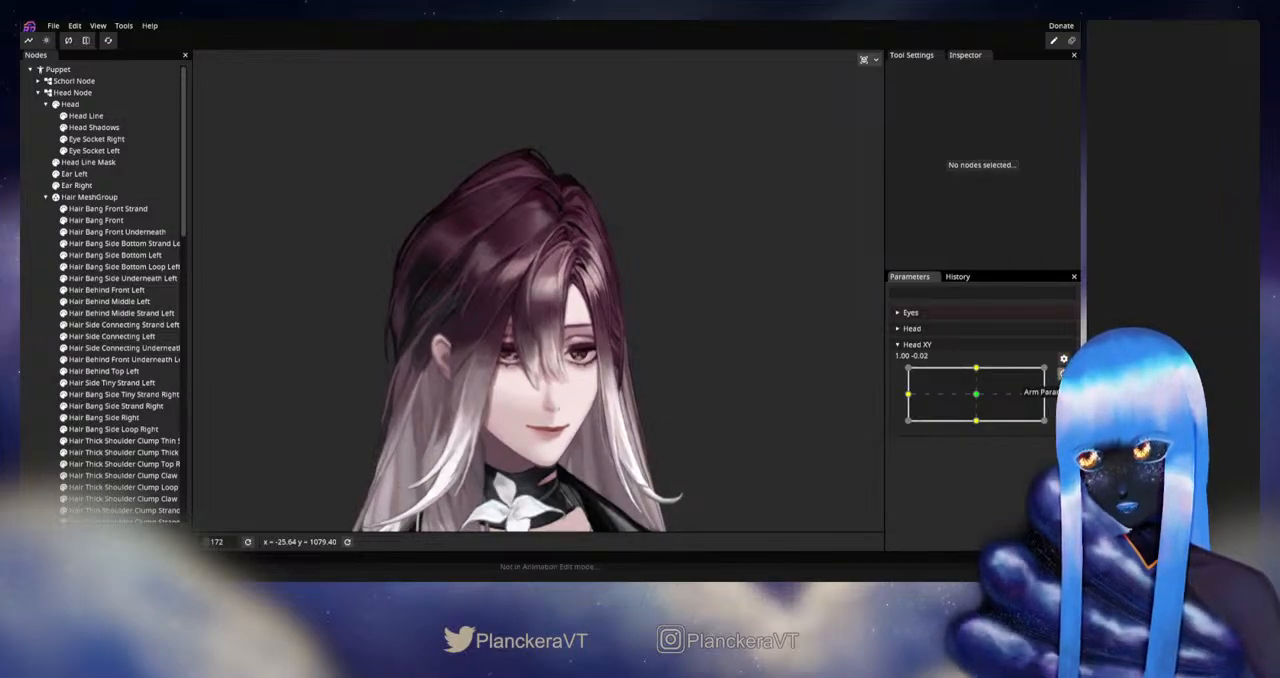
pyautogui.scroll(5, 511, 334)
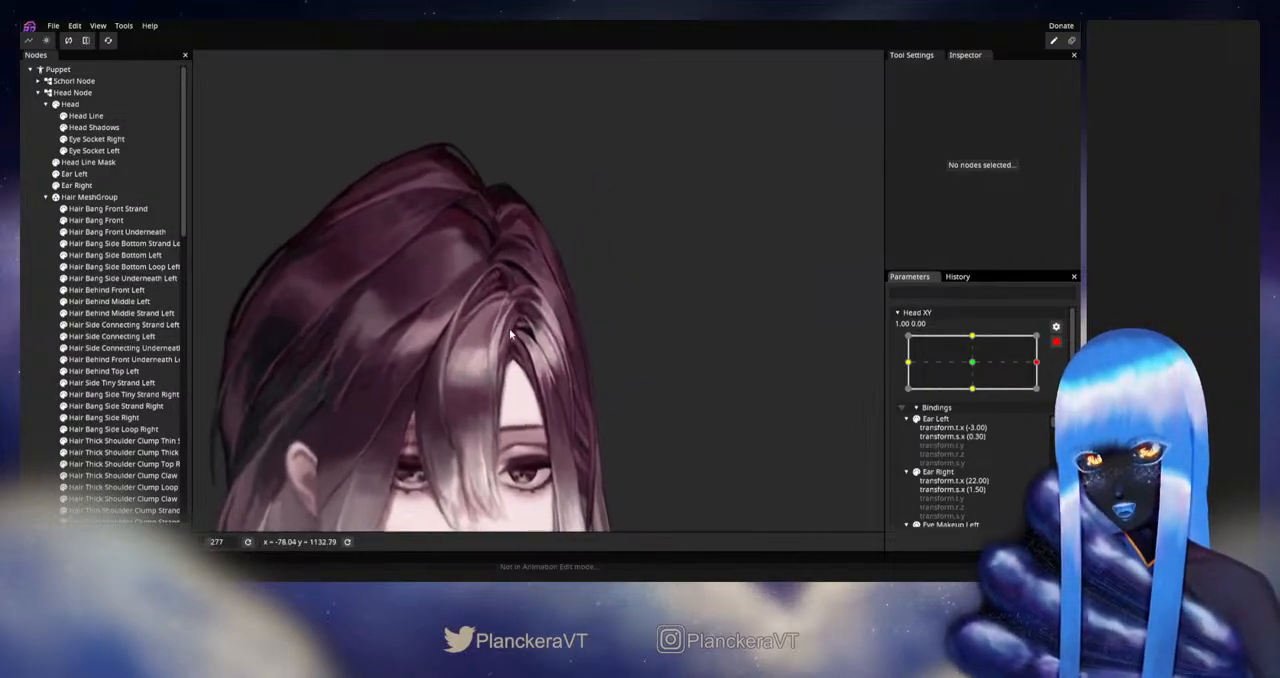
pyautogui.scroll(2, 511, 334)
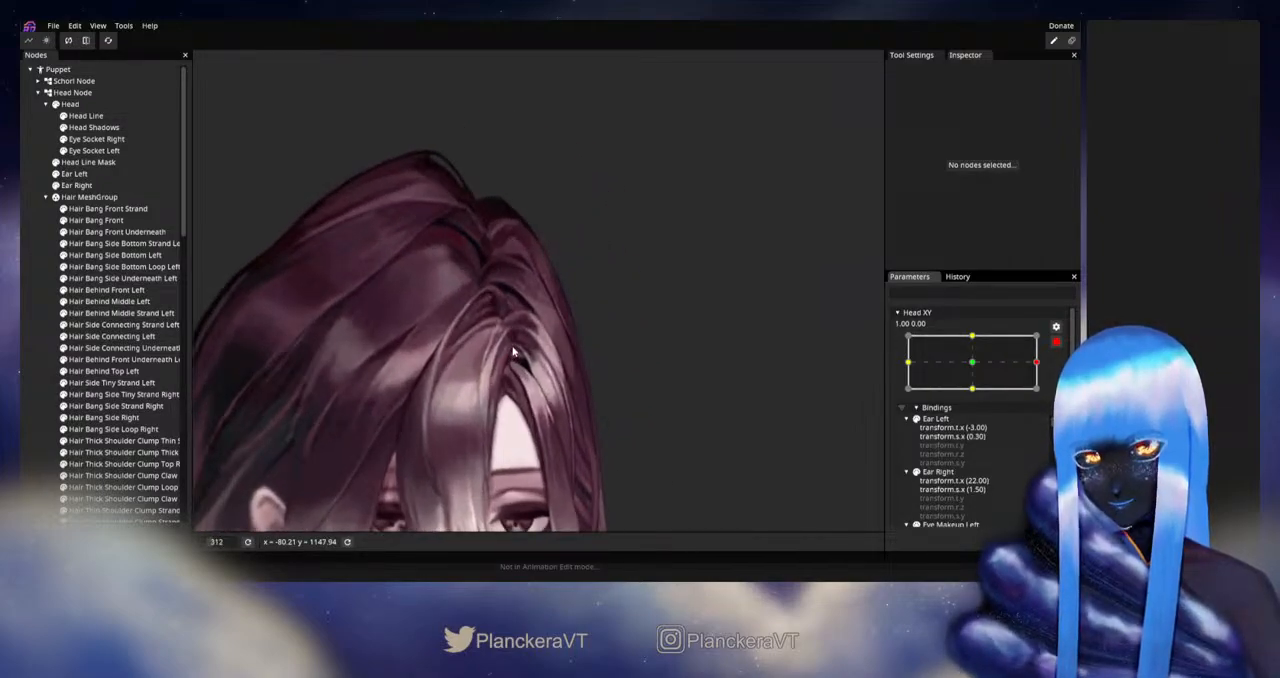
pyautogui.click(106, 289)
pyautogui.scroll(3, 653, 345)
pyautogui.scroll(3, 653, 345)
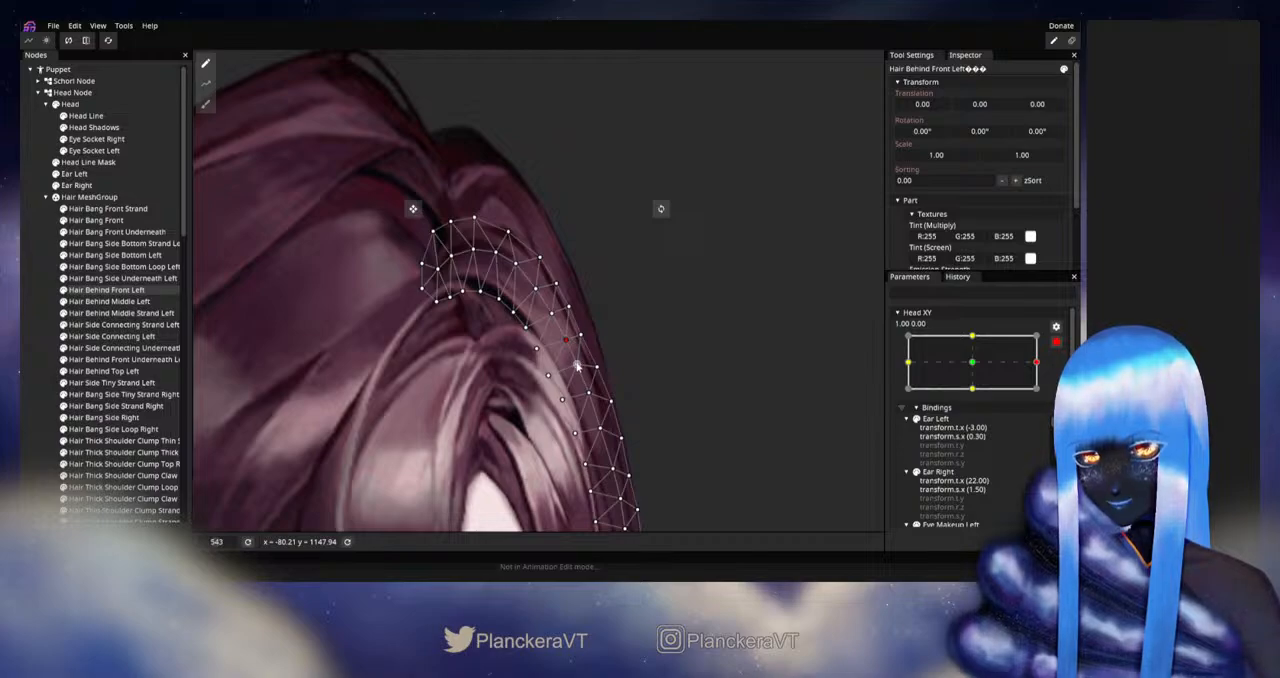
pyautogui.moveTo(588, 380); pyautogui.dragTo(555, 318)
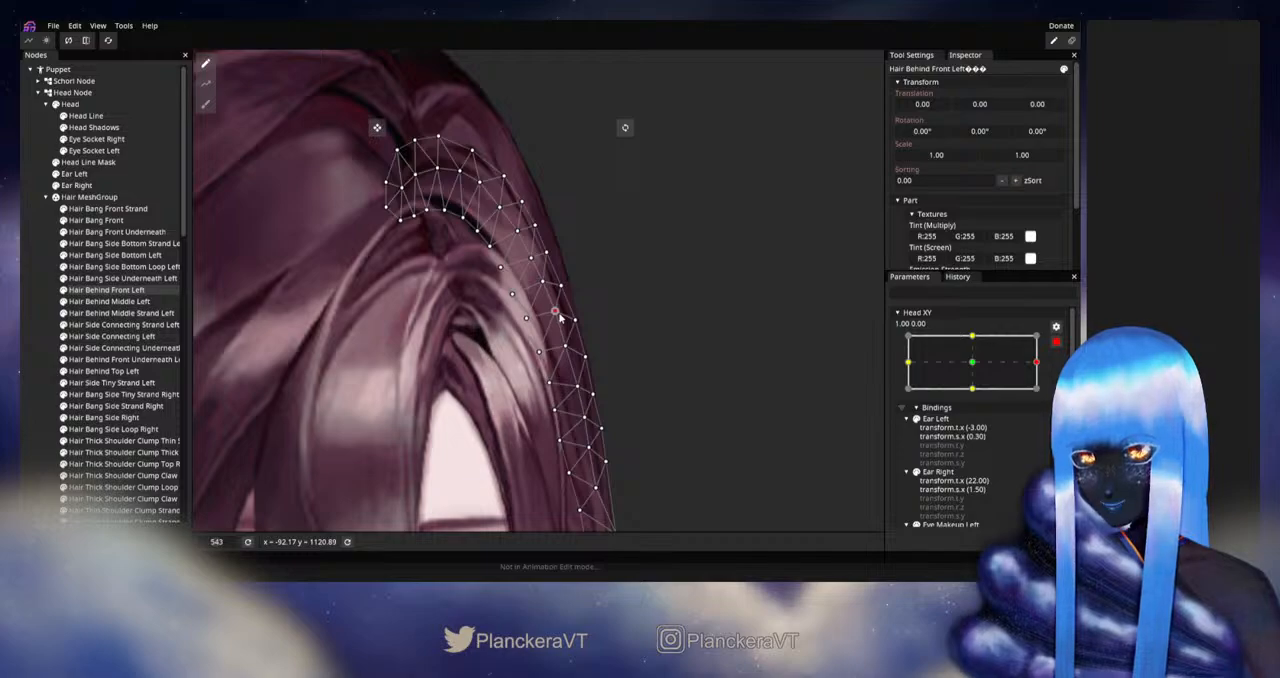
pyautogui.moveTo(573, 351); pyautogui.dragTo(571, 258)
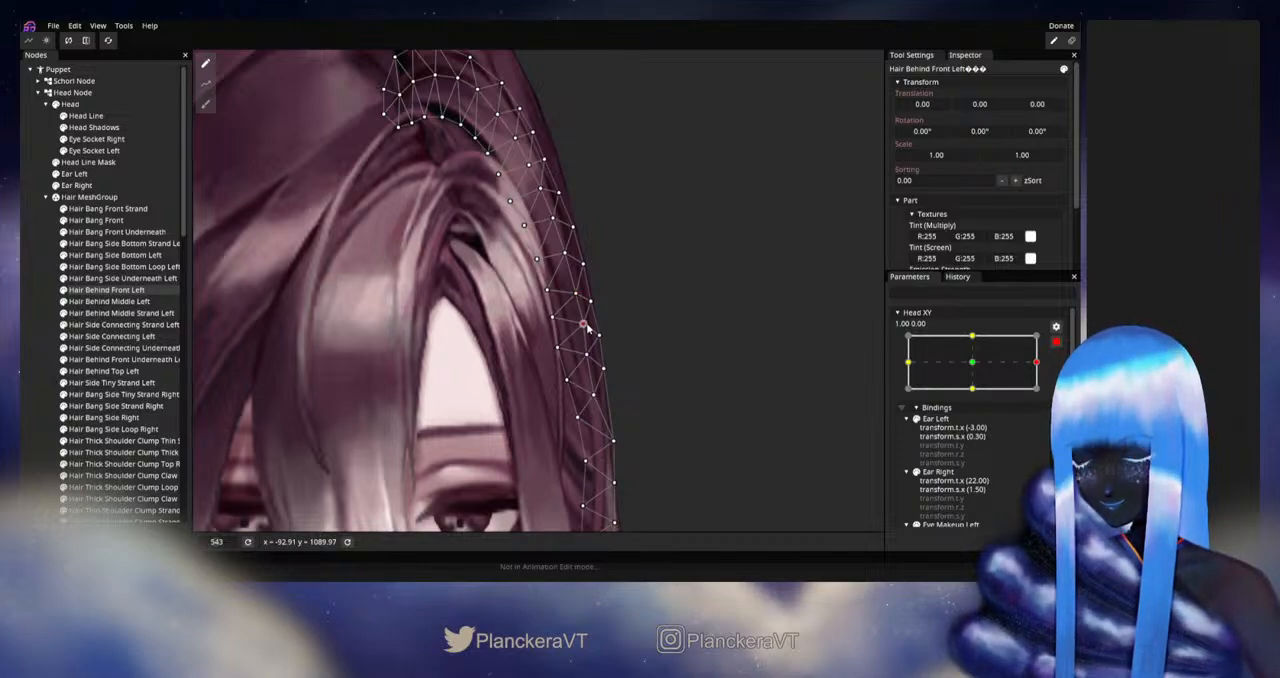
pyautogui.click(28, 291)
pyautogui.scroll(-5, 600, 318)
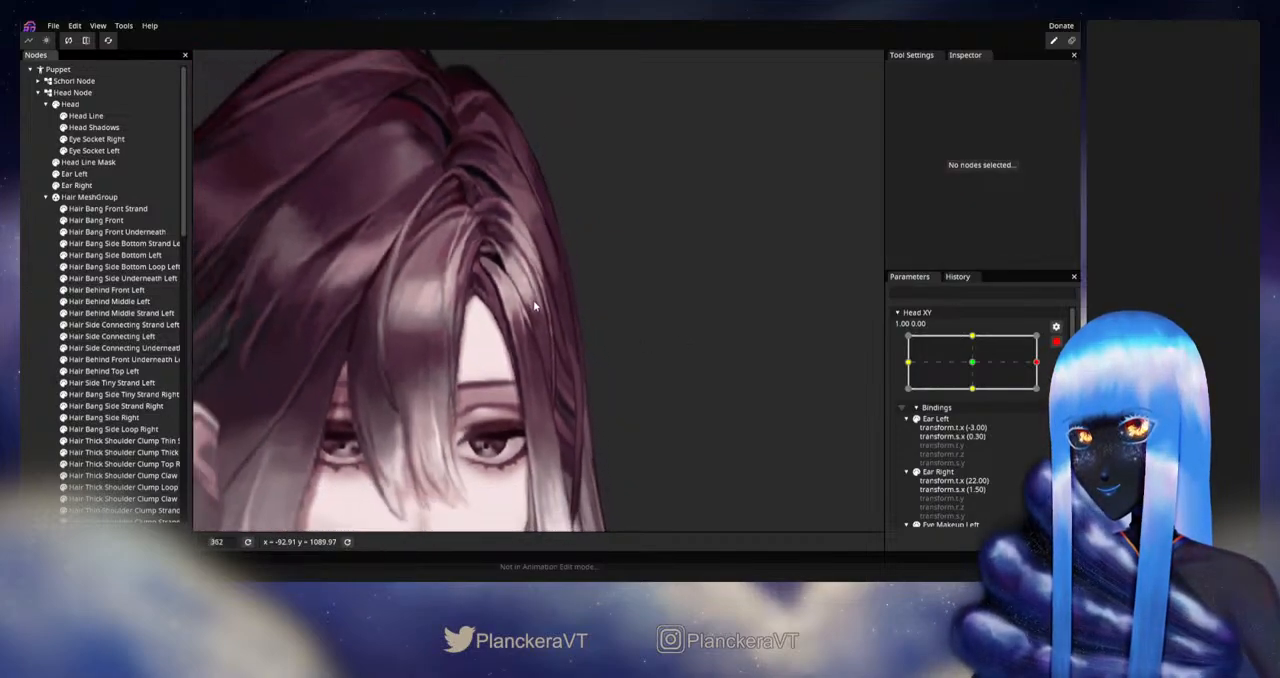
pyautogui.scroll(-2, 541, 318)
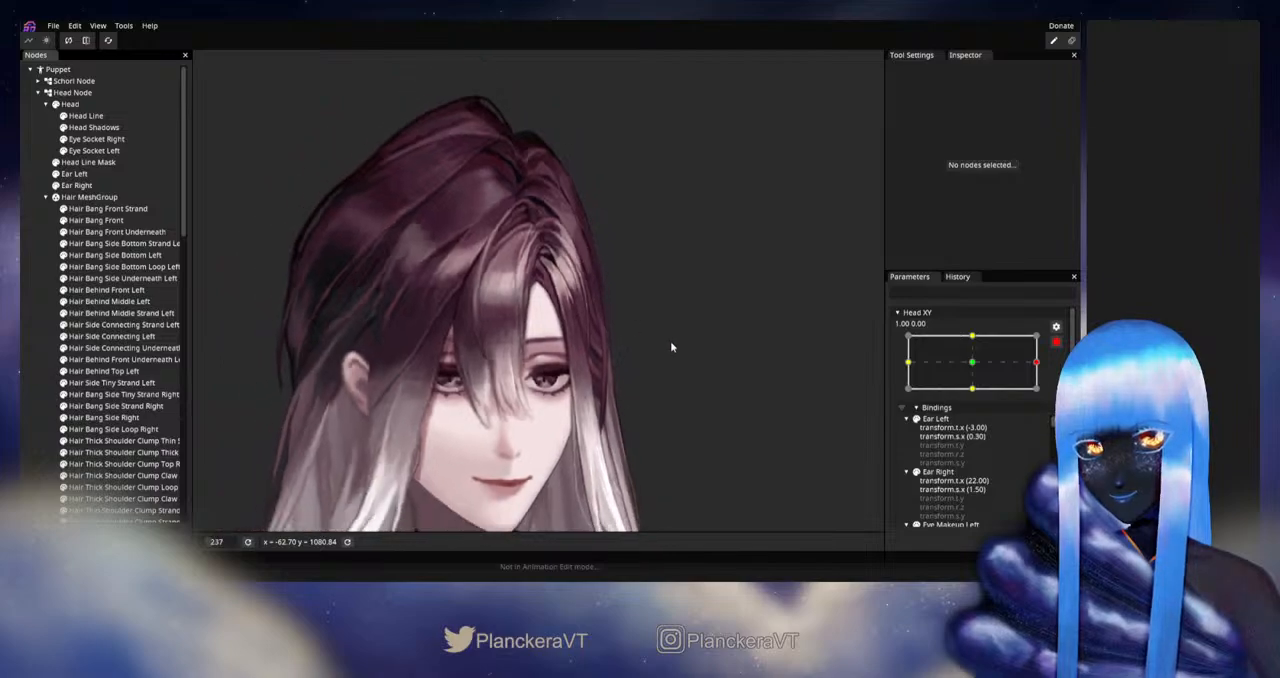
# - Disarm Head XY, preview small movements around 1.00 to check Hair Behind Front Left, and rearm it at 1.00, 0.00
pyautogui.click(1056, 343)
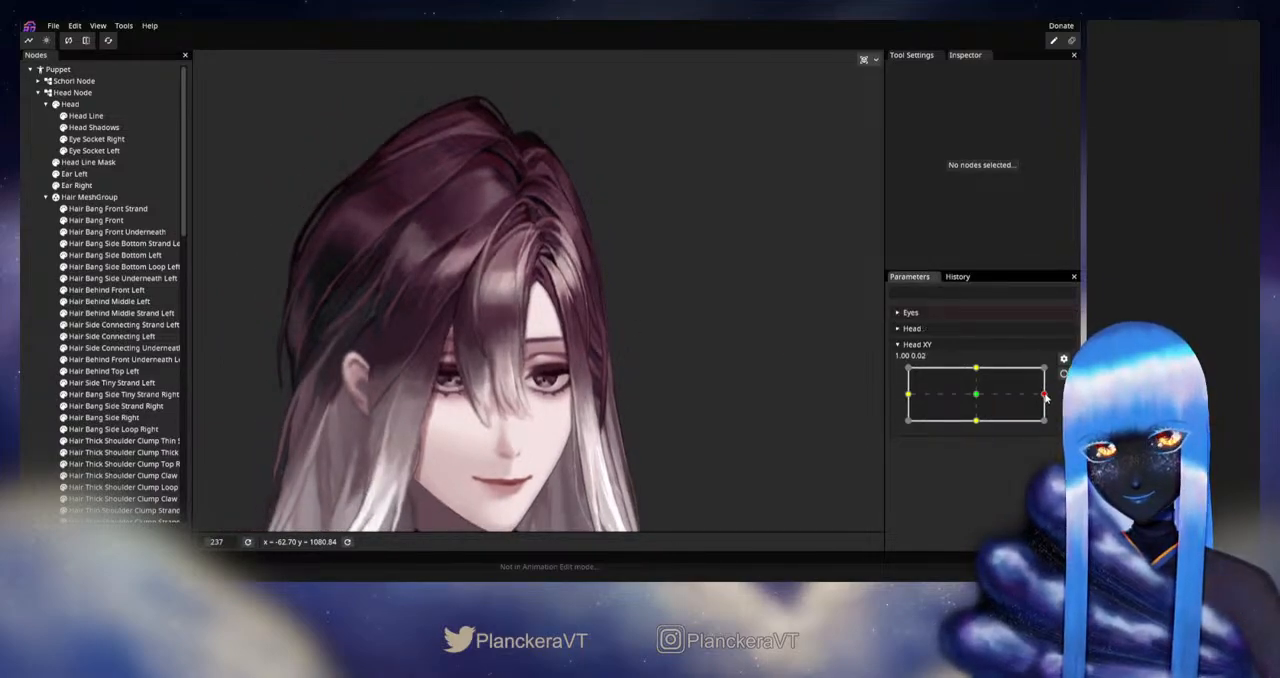
pyautogui.moveTo(1045, 397)
pyautogui.mouseDown()
pyautogui.moveTo(977, 399)
pyautogui.moveTo(1052, 397)
pyautogui.mouseUp()
pyautogui.scroll(6, 531, 343)
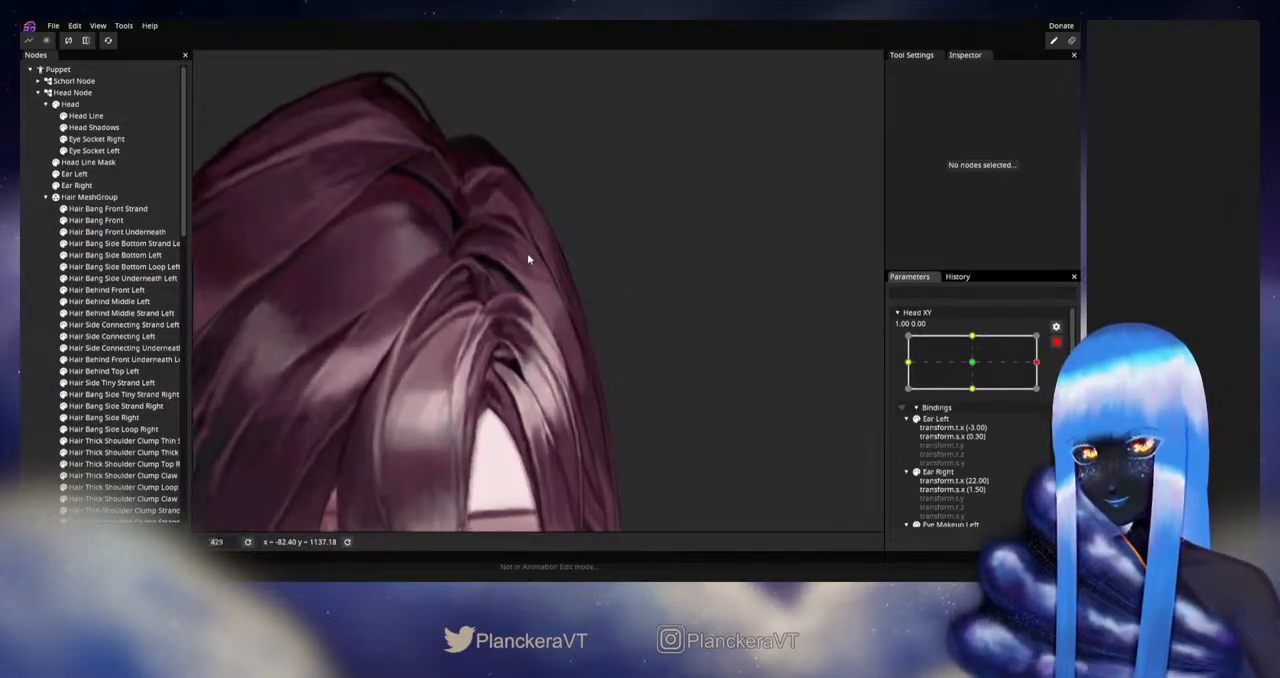
pyautogui.moveTo(584, 307); pyautogui.dragTo(557, 303)
# - Adjust the mesh points of Hair Behind Middle Left along the head's outer contour to smooth its curve
pyautogui.click(110, 301)
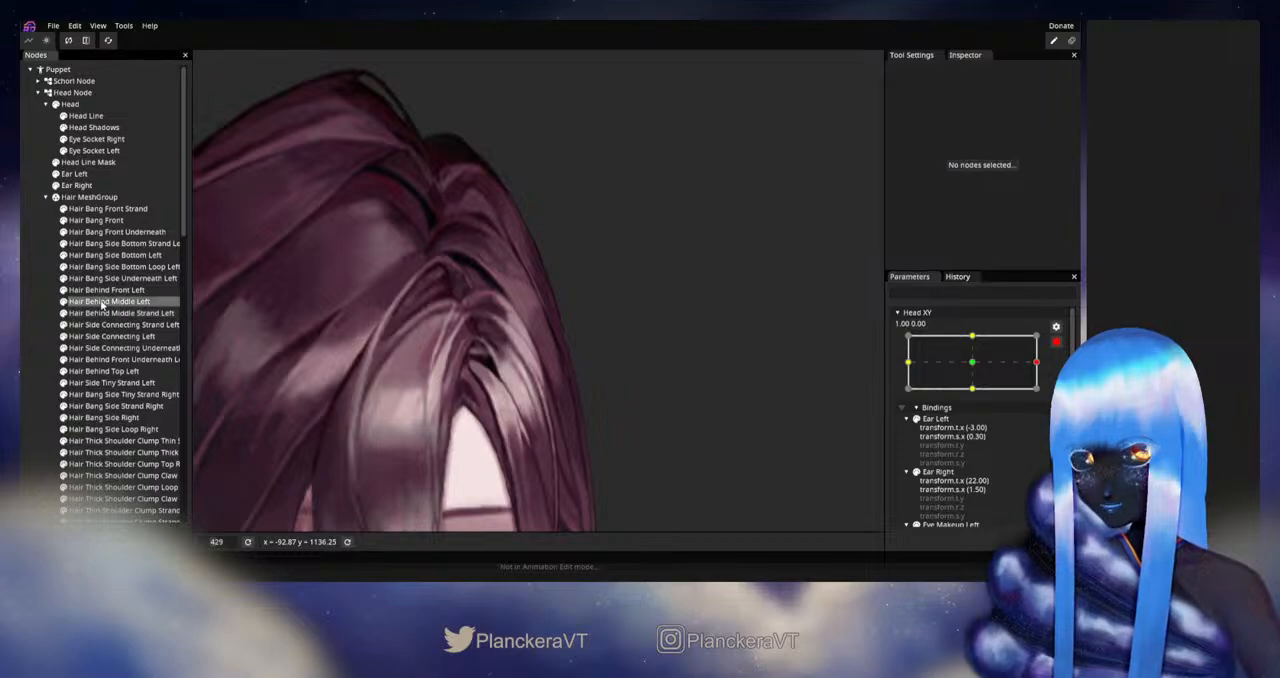
pyautogui.scroll(3, 531, 262)
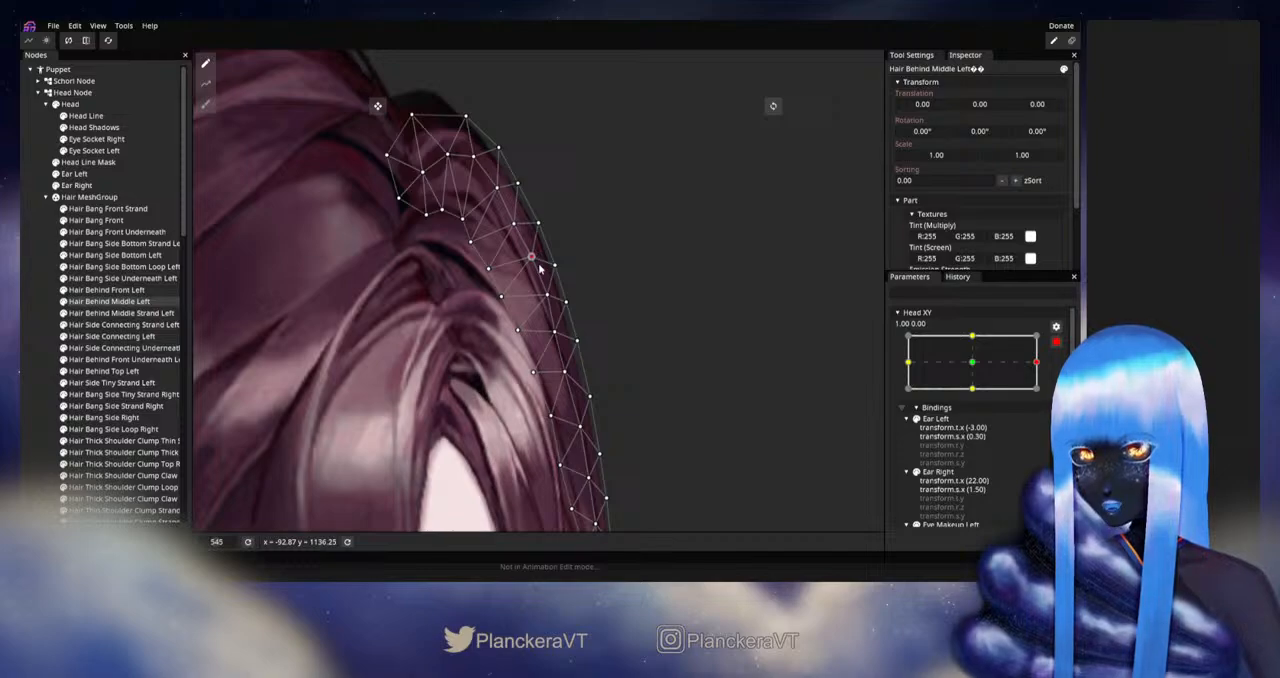
pyautogui.moveTo(565, 344); pyautogui.dragTo(565, 269)
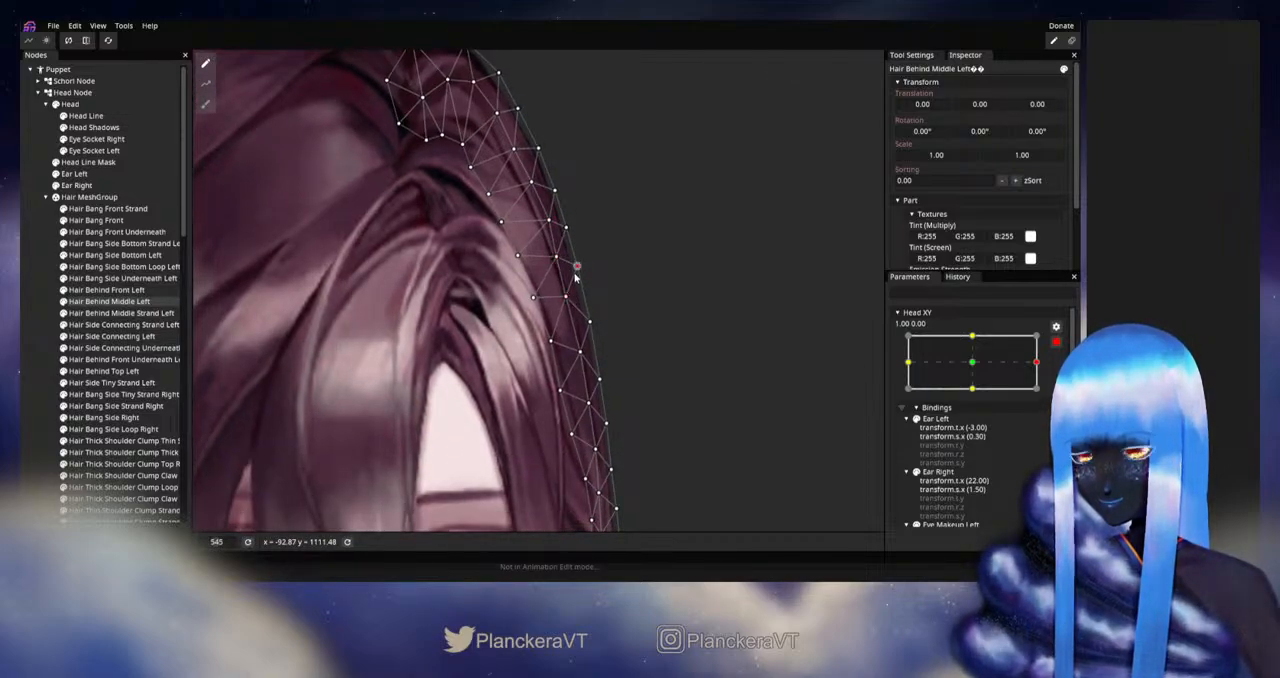
pyautogui.moveTo(595, 309); pyautogui.dragTo(573, 294)
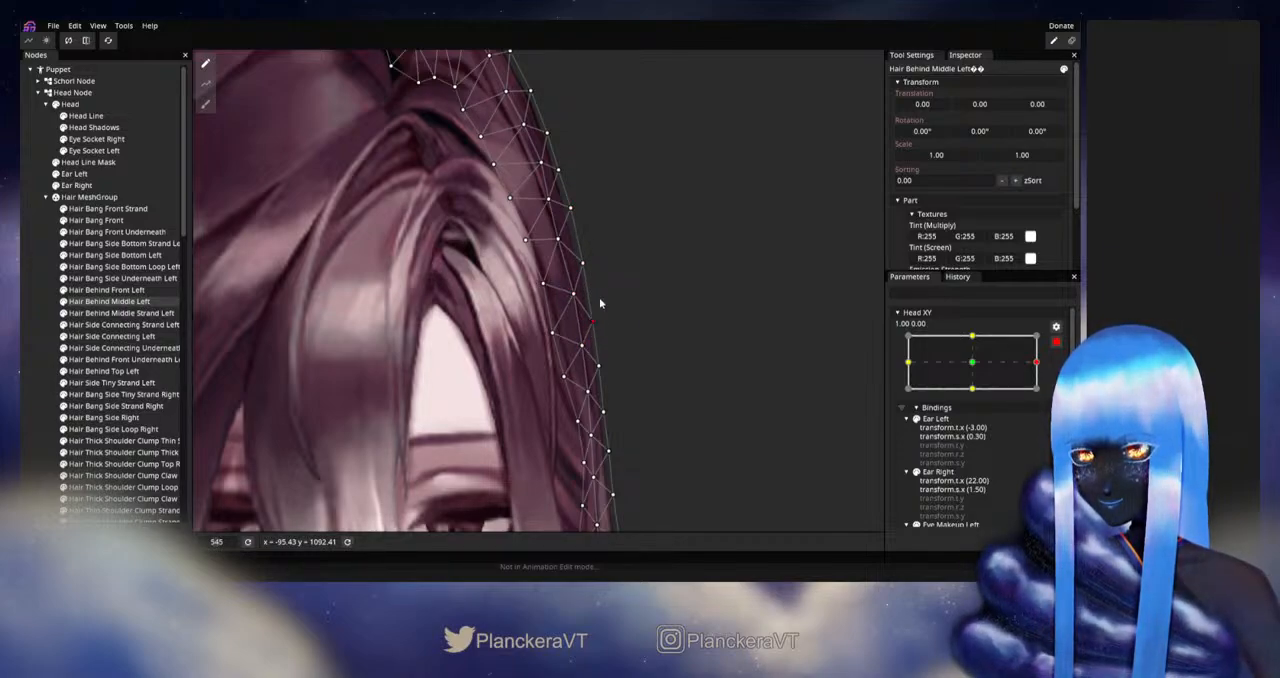
pyautogui.moveTo(377, 280); pyautogui.dragTo(371, 352)
pyautogui.click(600, 329)
pyautogui.scroll(-8, 595, 329)
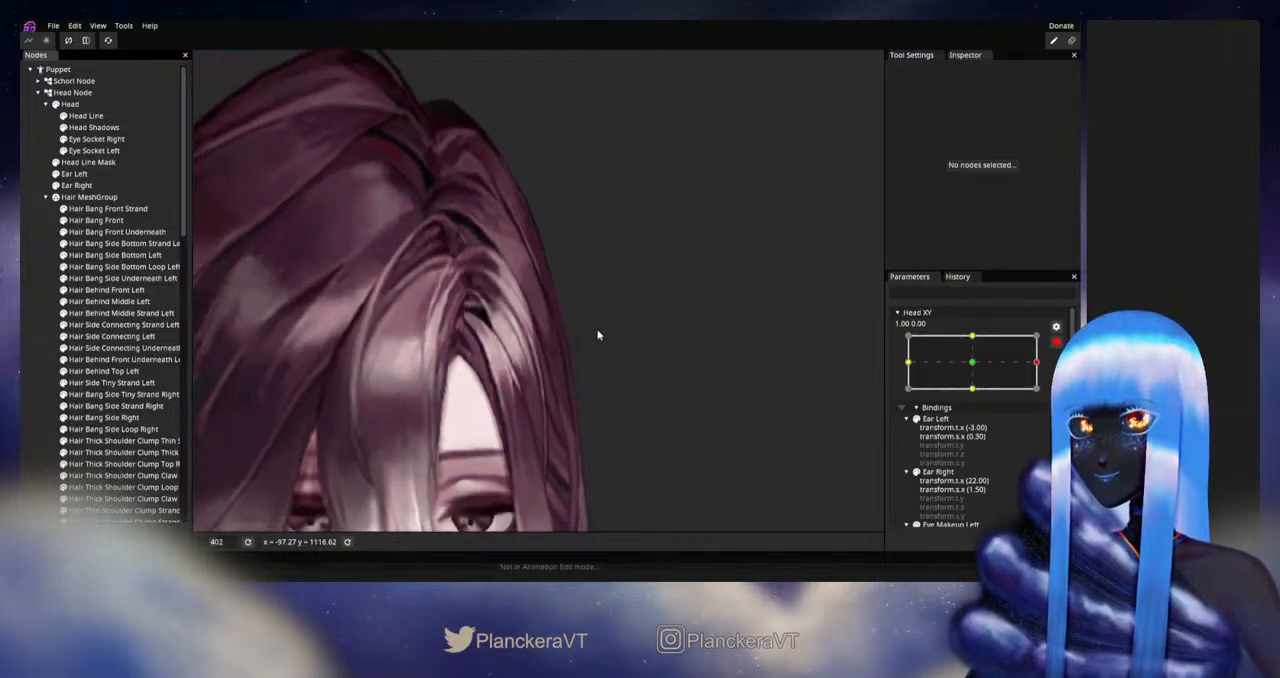
pyautogui.scroll(-4, 605, 335)
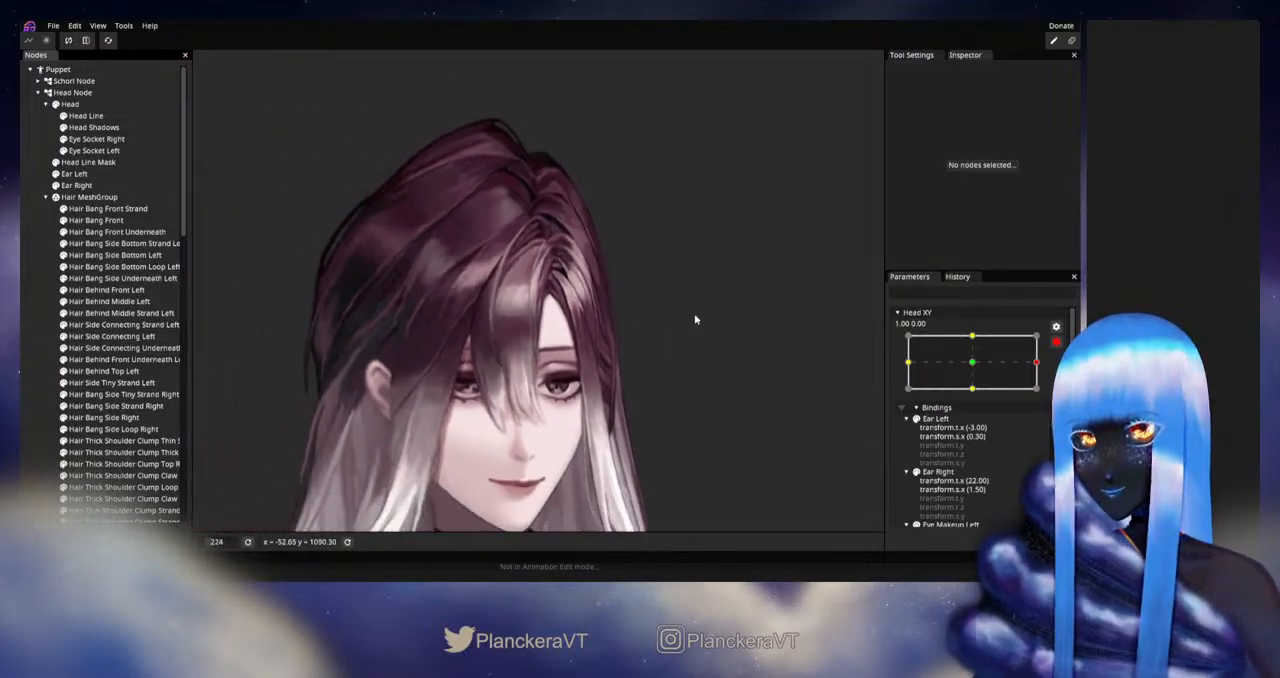
# - Disarm Head XY, preview it around 1.00 to check the outer hair silhouette, and rearm it at 1.00, 0.00
pyautogui.click(1056, 344)
pyautogui.moveTo(1038, 393)
pyautogui.mouseDown()
pyautogui.moveTo(977, 397)
pyautogui.moveTo(1052, 398)
pyautogui.mouseUp()
pyautogui.click(1063, 373)
pyautogui.scroll(3, 611, 226)
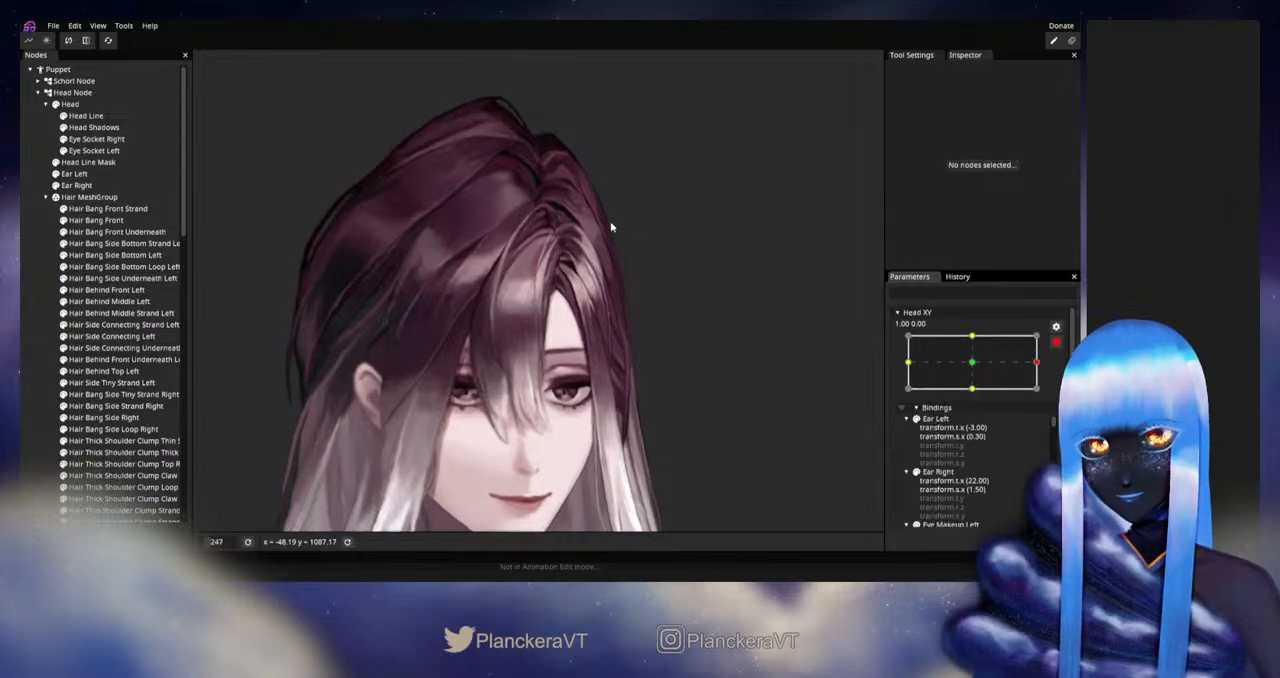
# - Refine individual inner and outer mesh points in the upper and middle part of Hair Behind Middle Left for a rounder silhouette
pyautogui.moveTo(611, 226); pyautogui.dragTo(574, 334)
pyautogui.scroll(2, 546, 268)
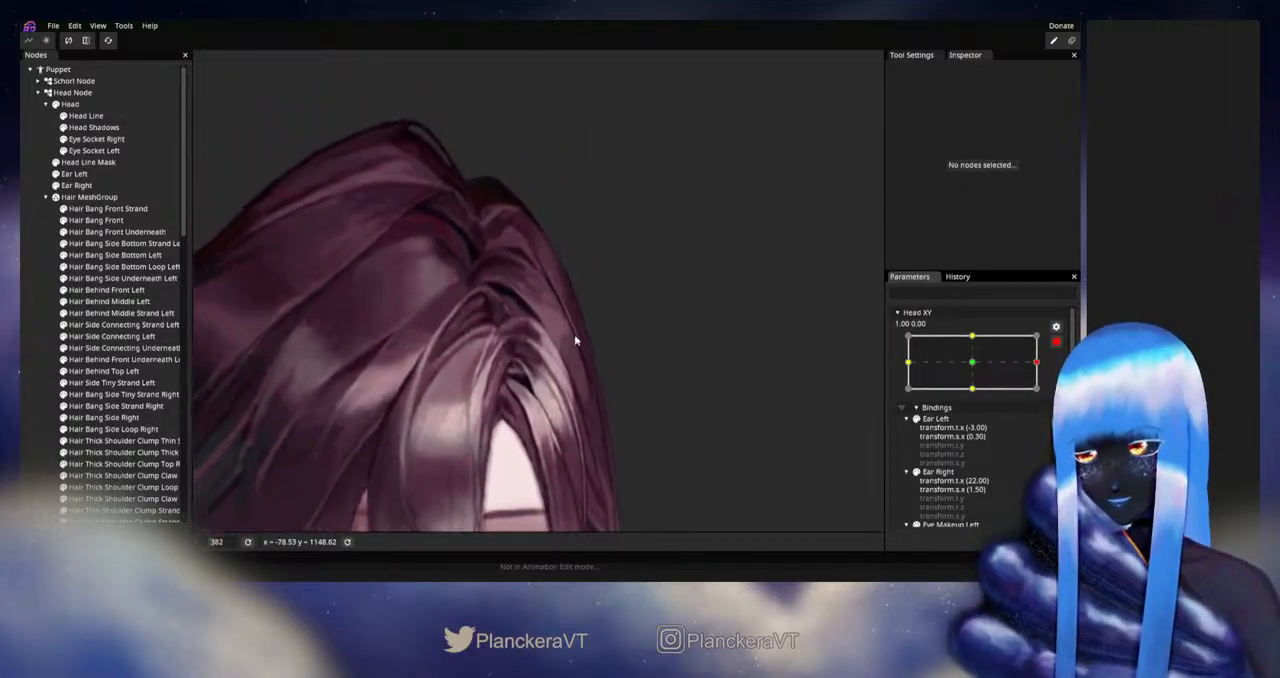
pyautogui.scroll(2, 574, 334)
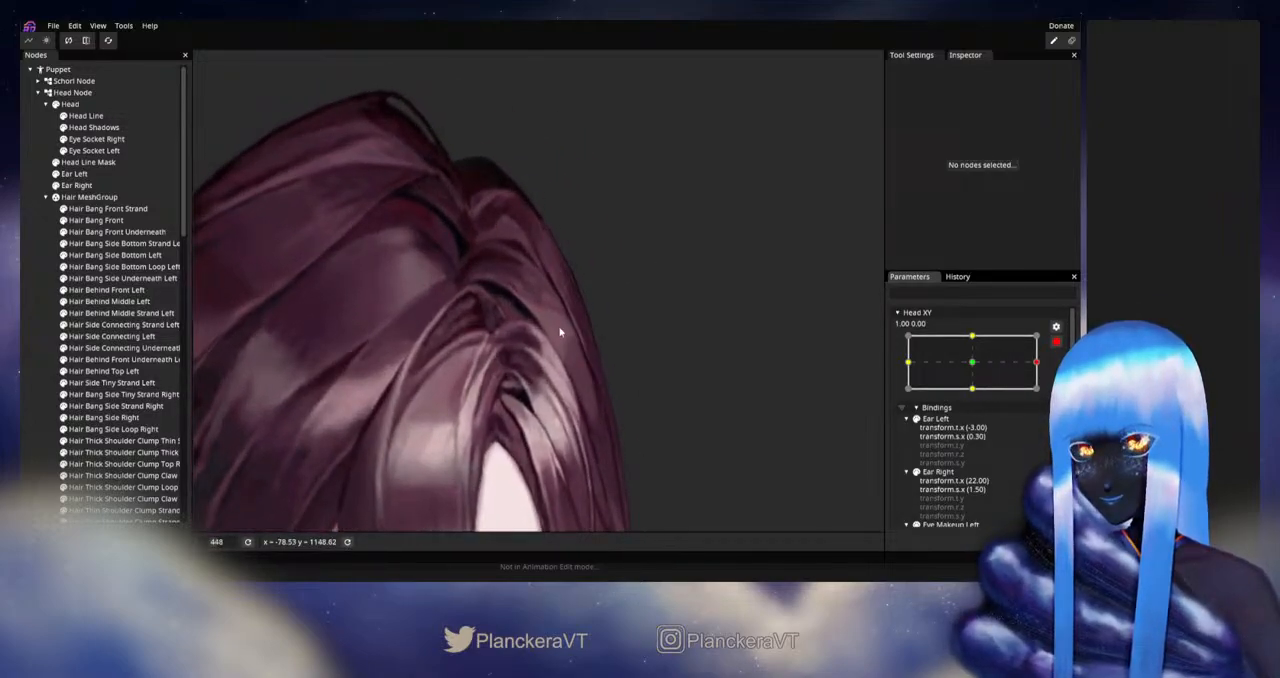
pyautogui.click(105, 301)
pyautogui.scroll(2, 487, 345)
pyautogui.scroll(1, 527, 311)
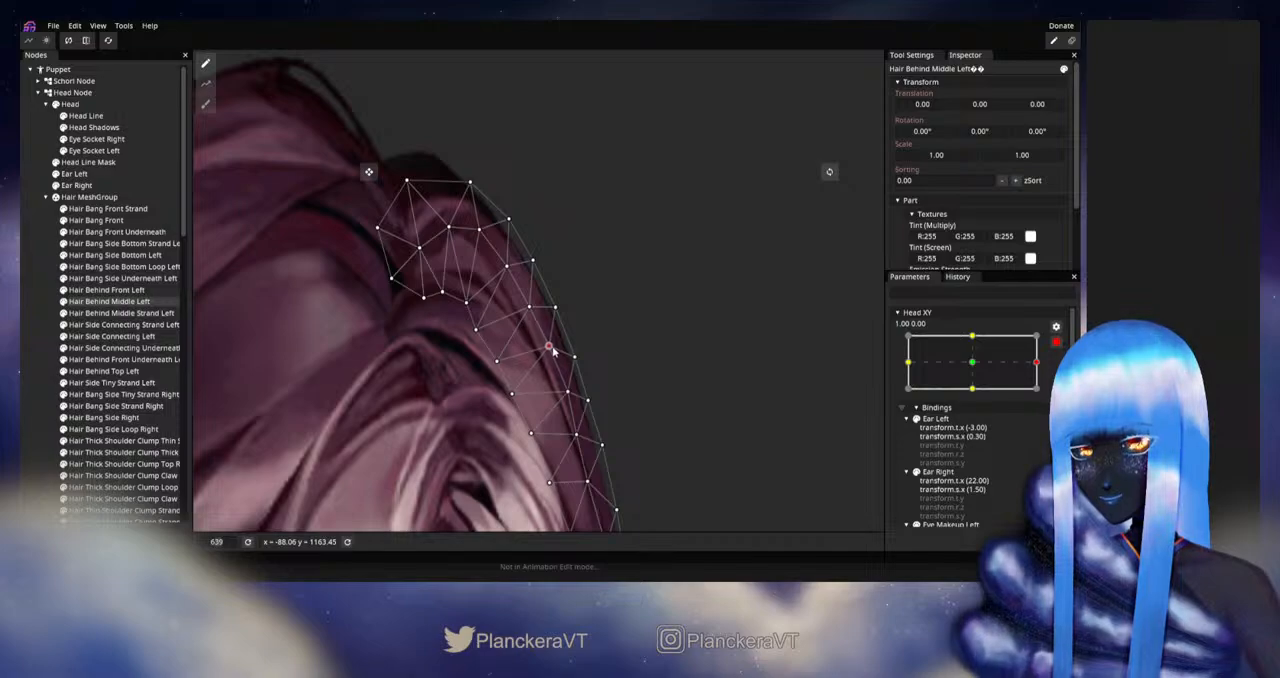
pyautogui.moveTo(581, 325); pyautogui.dragTo(577, 248)
pyautogui.click(552, 294)
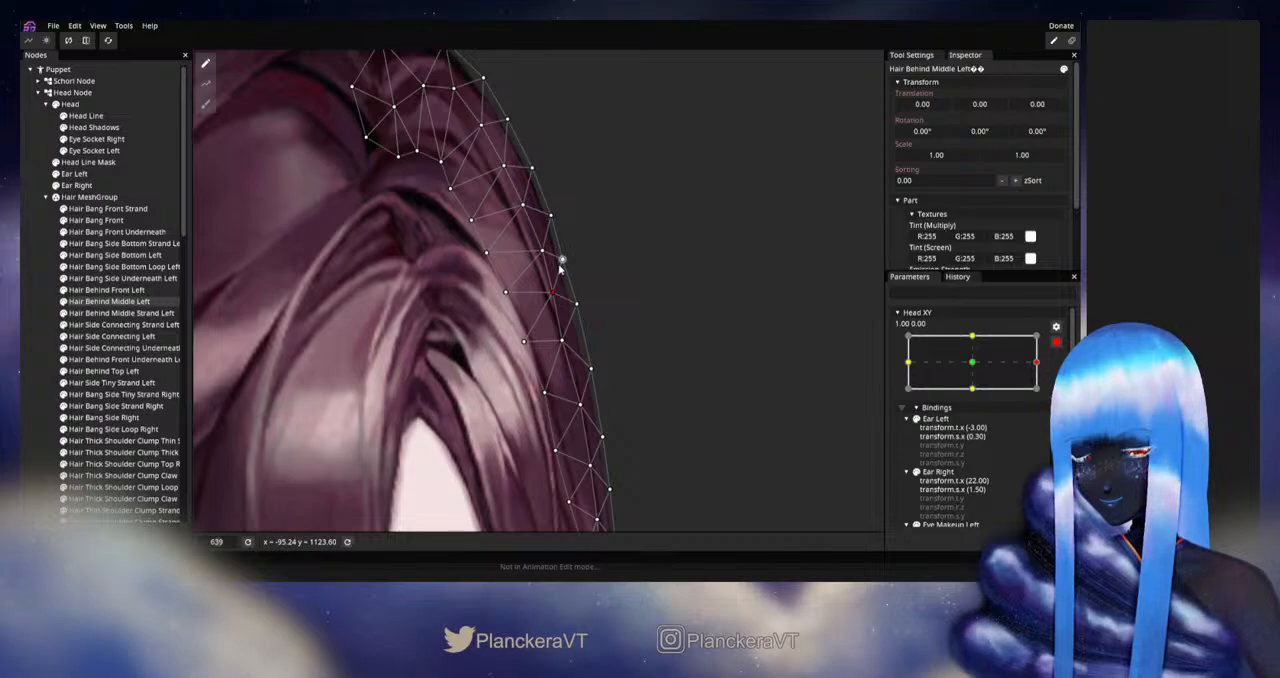
pyautogui.moveTo(567, 266); pyautogui.dragTo(565, 234)
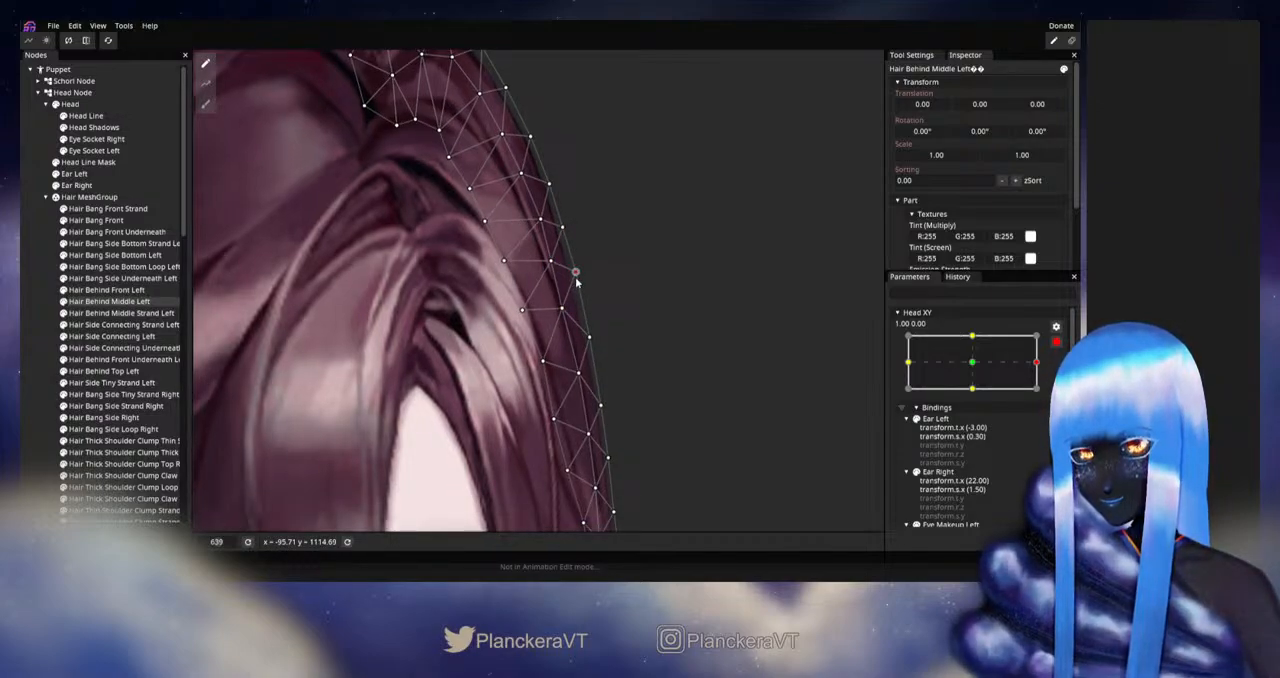
pyautogui.moveTo(576, 284); pyautogui.dragTo(578, 244)
pyautogui.click(578, 334)
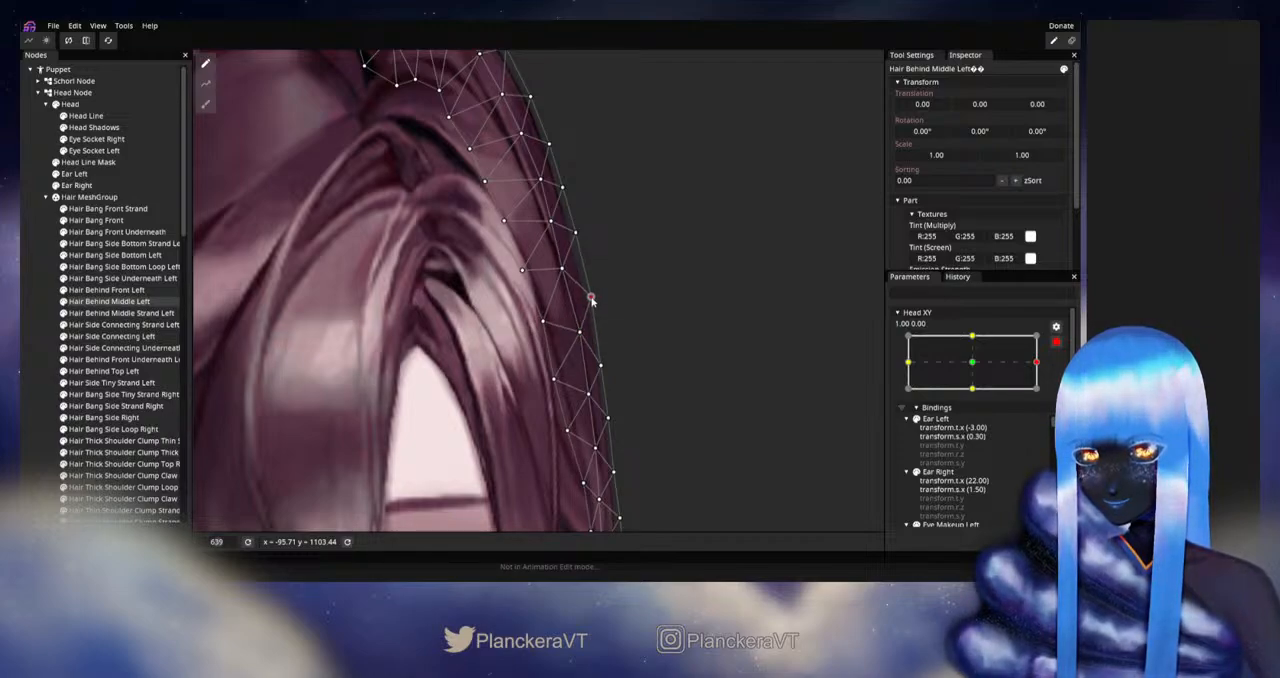
pyautogui.click(99, 302)
pyautogui.scroll(-1, 626, 329)
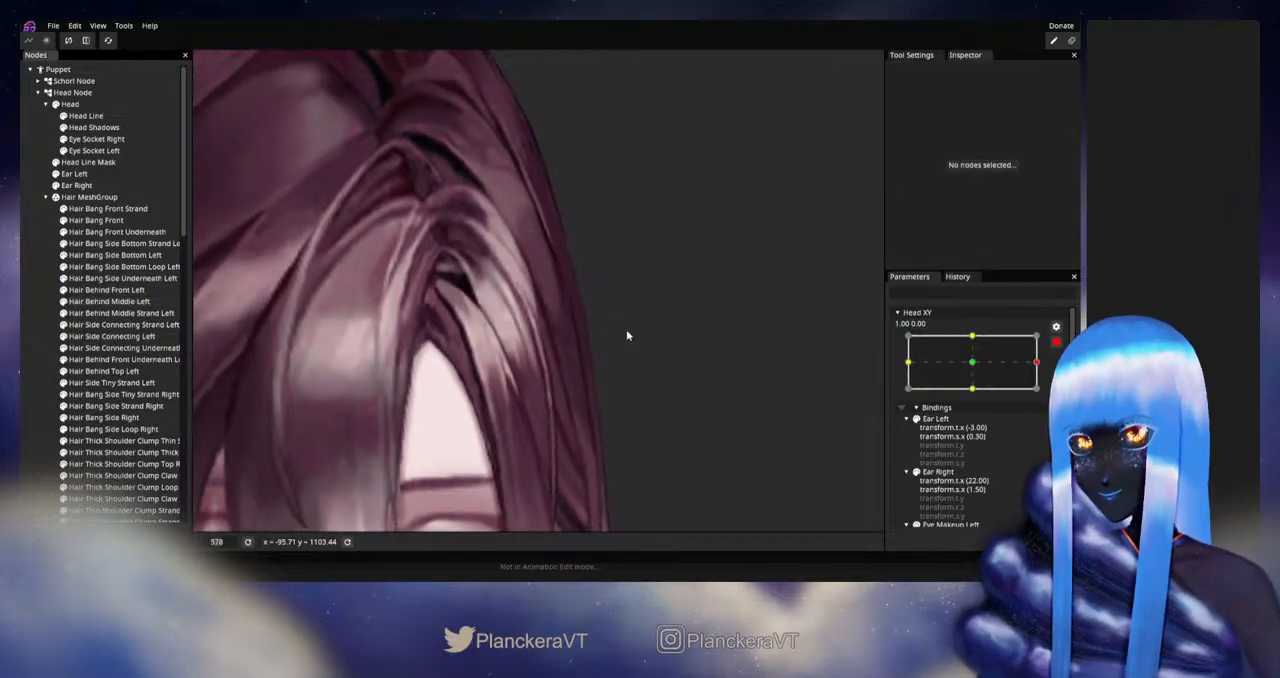
# - Select Hair Behind Middle Left, preview Head XY around 1.00 to inspect its outer edge up close, and rearm at 1.00, 0.00
pyautogui.scroll(1, 571, 301)
pyautogui.moveTo(572, 303); pyautogui.dragTo(577, 356)
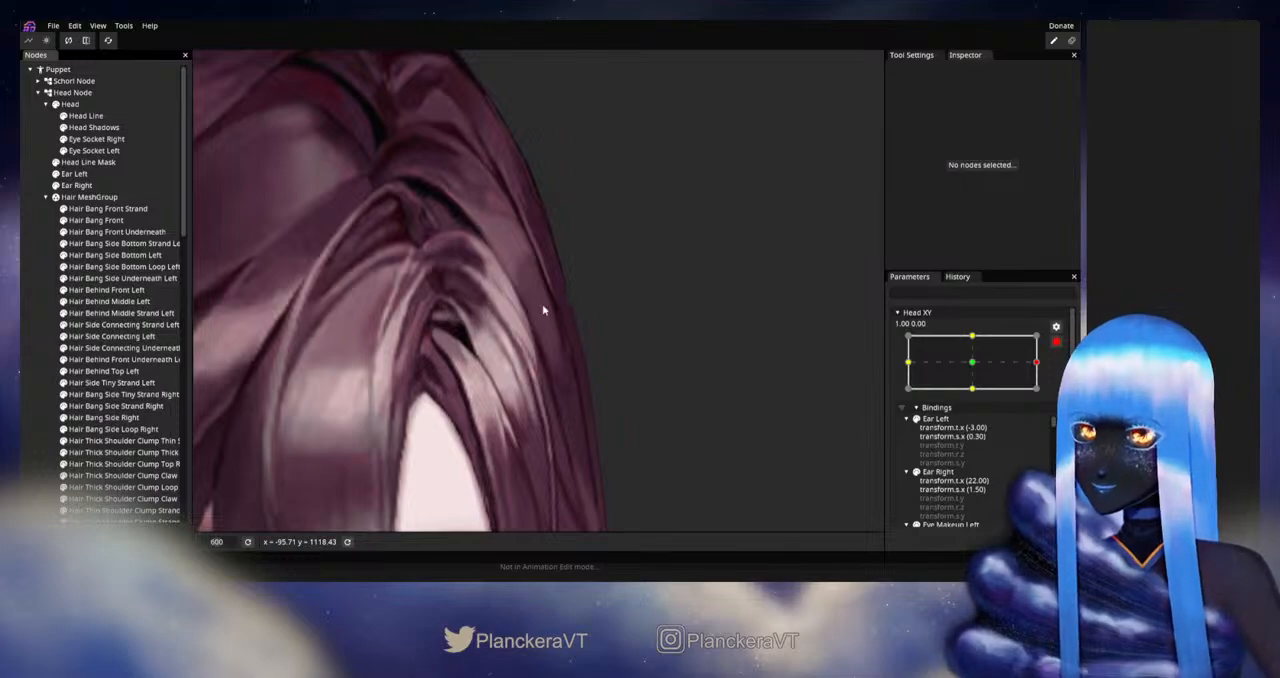
pyautogui.click(139, 304)
pyautogui.scroll(3, 614, 329)
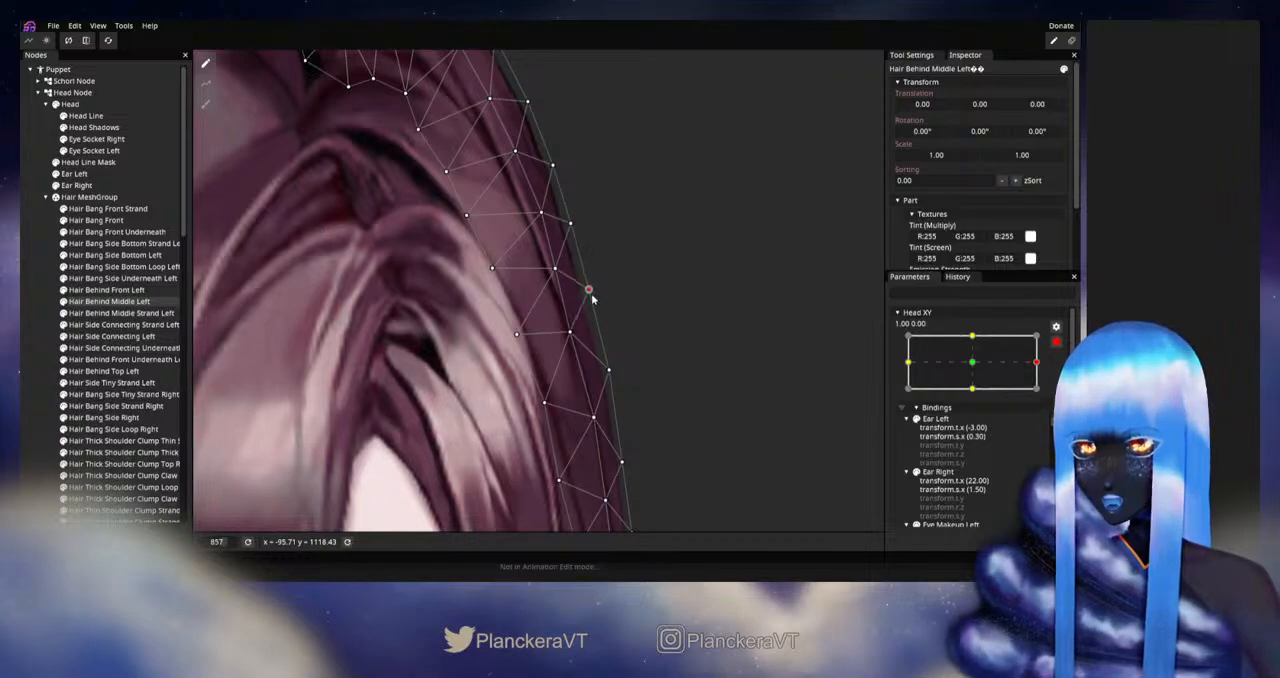
pyautogui.click(1058, 342)
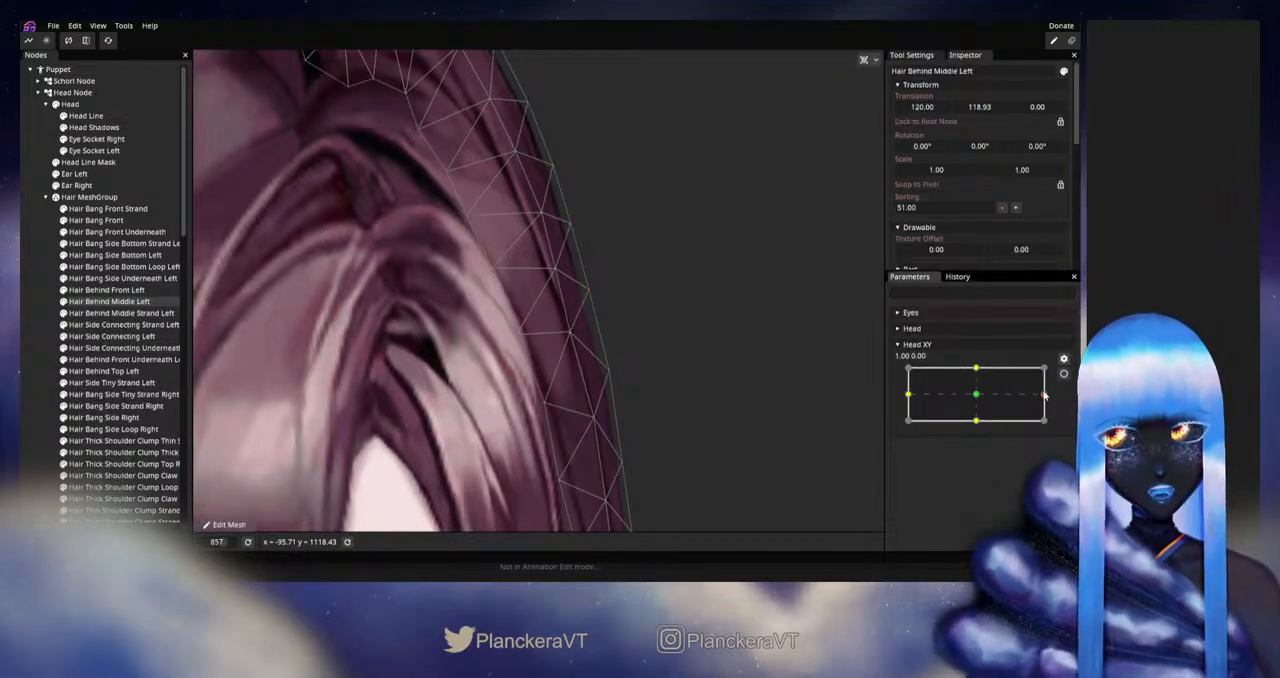
pyautogui.moveTo(1044, 395)
pyautogui.mouseDown()
pyautogui.moveTo(983, 388)
pyautogui.moveTo(1046, 400)
pyautogui.mouseUp()
pyautogui.click(1063, 358)
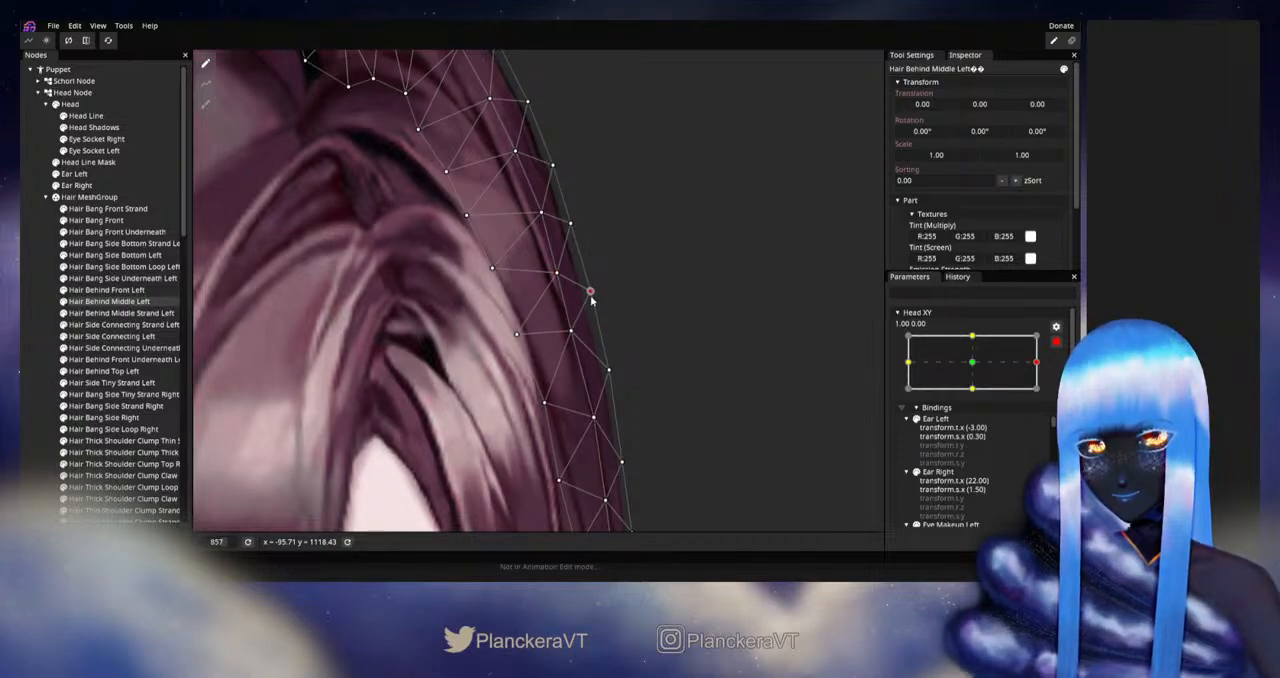
# - Reposition the mesh points near the crown on Hair Behind Middle Left's outer edge, deselect it and check the whole head
pyautogui.moveTo(582, 267); pyautogui.dragTo(627, 367)
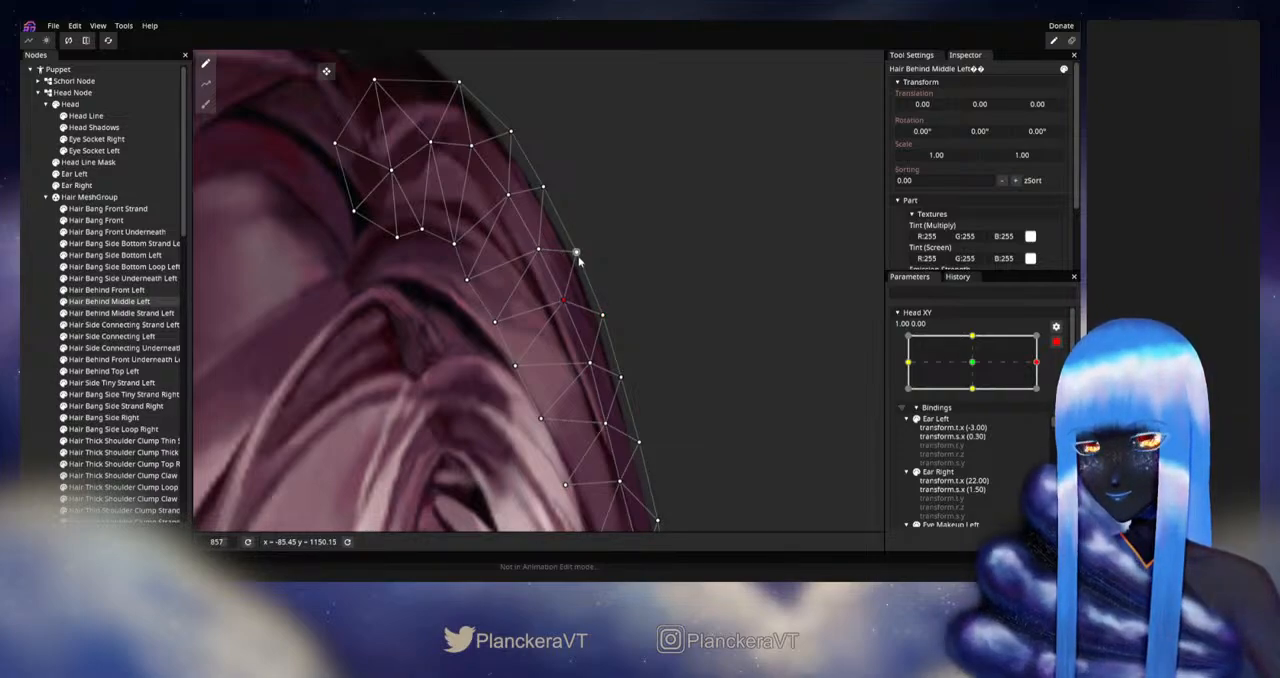
pyautogui.moveTo(582, 265); pyautogui.dragTo(600, 313)
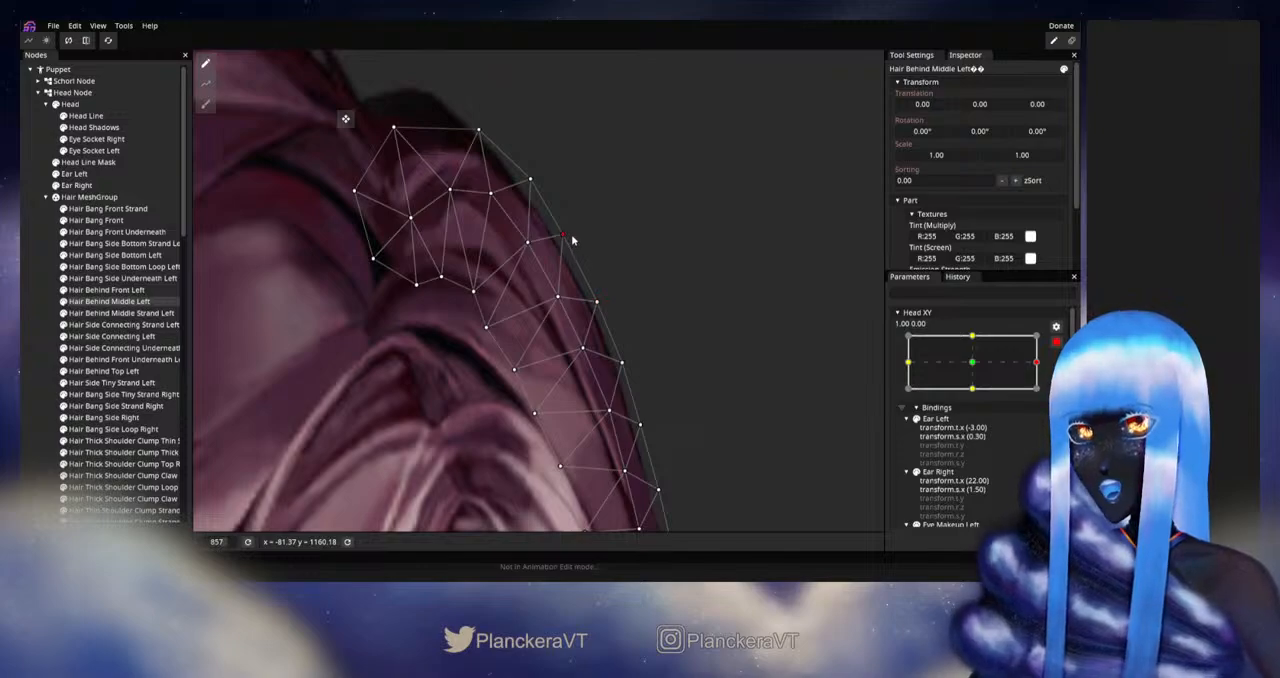
pyautogui.click(28, 289)
pyautogui.scroll(-3, 659, 362)
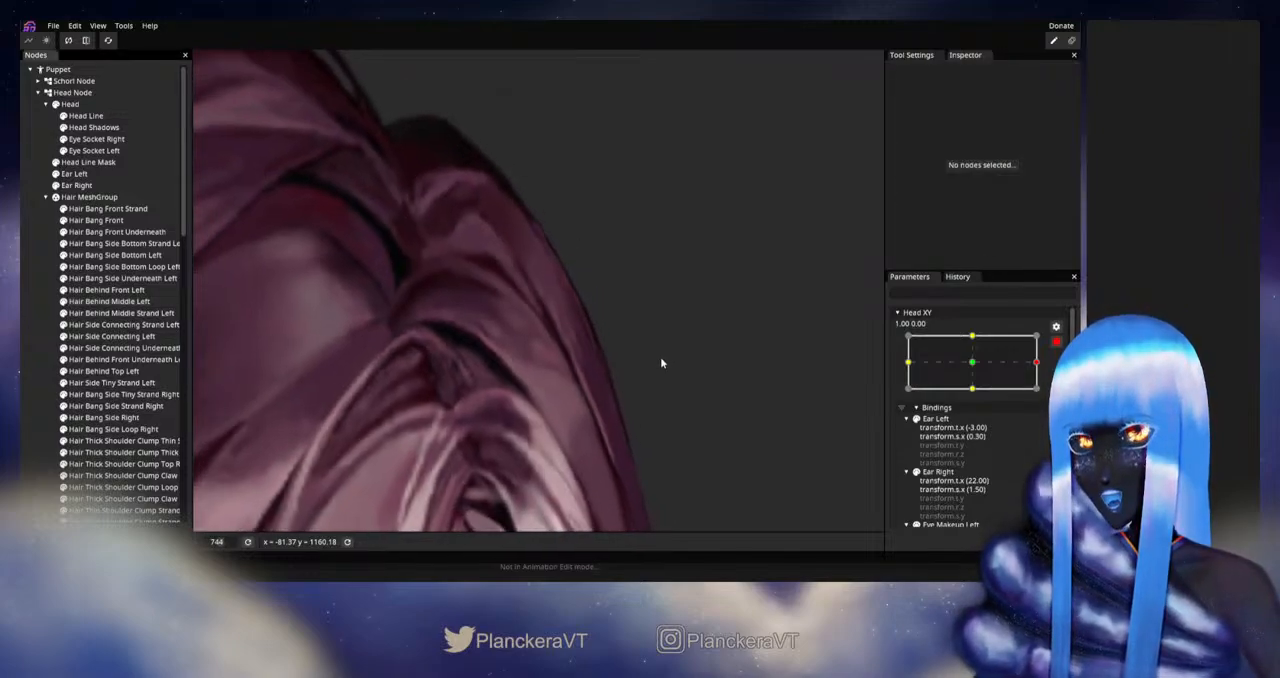
pyautogui.scroll(-8, 658, 365)
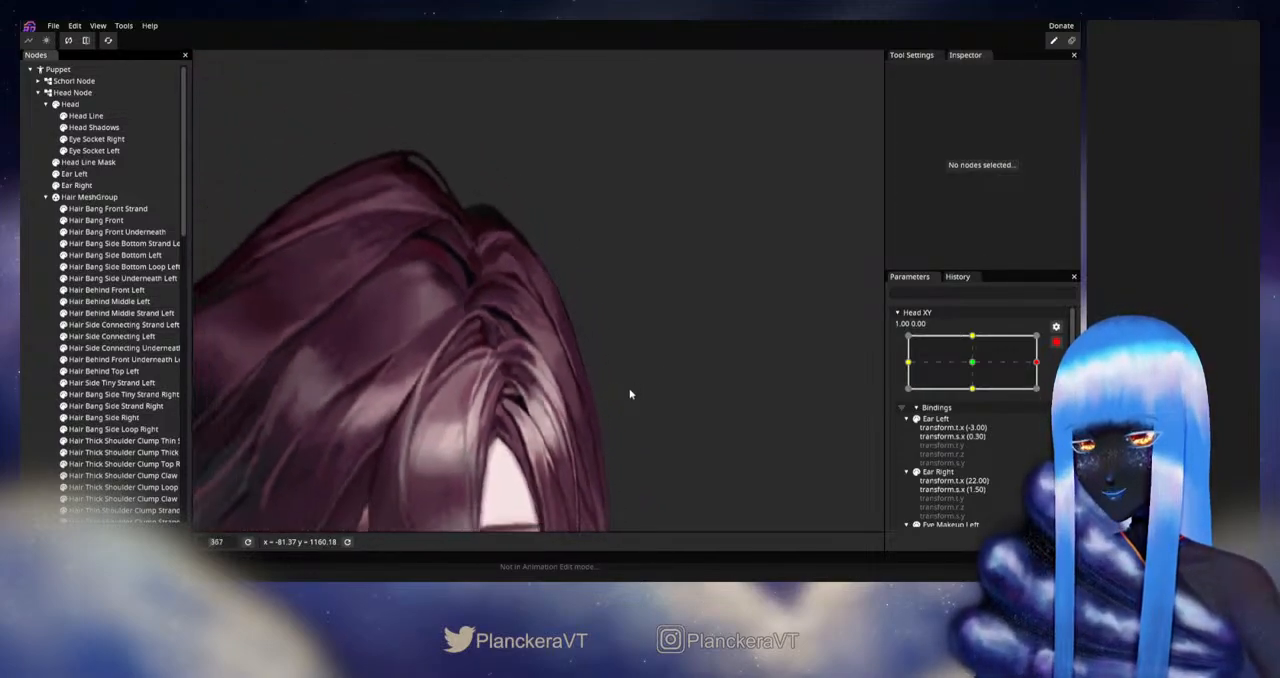
pyautogui.scroll(-3, 620, 398)
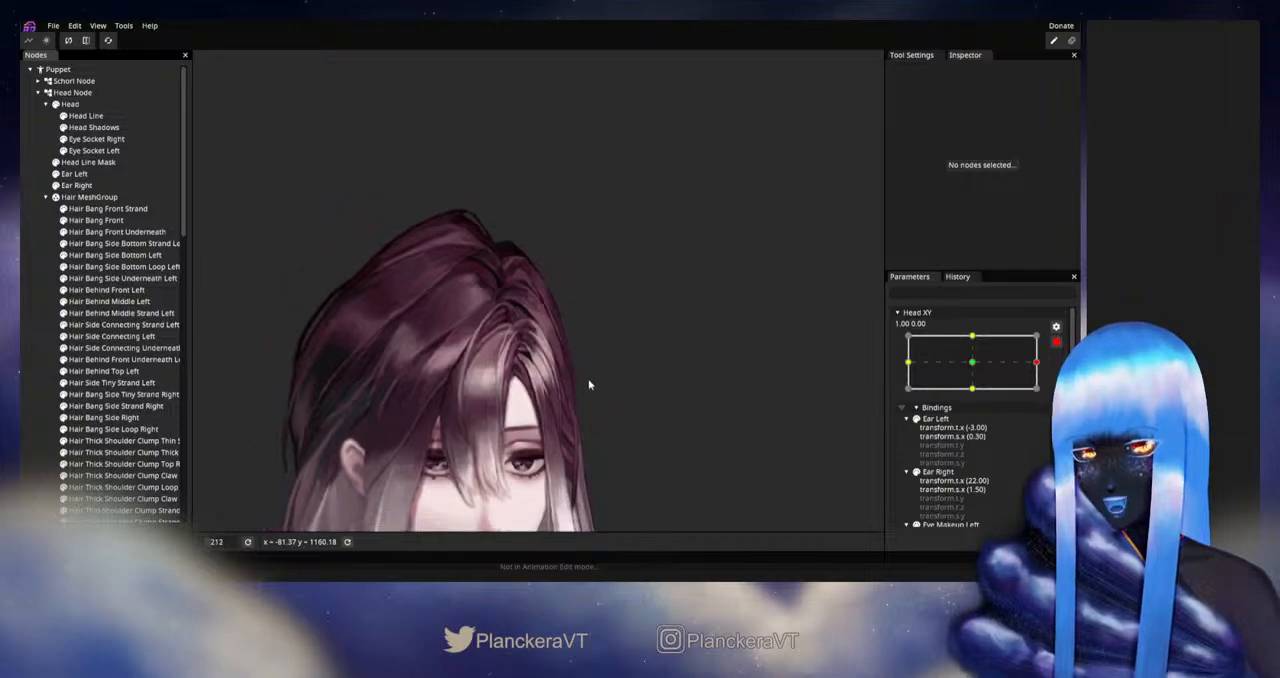
pyautogui.scroll(-2, 693, 307)
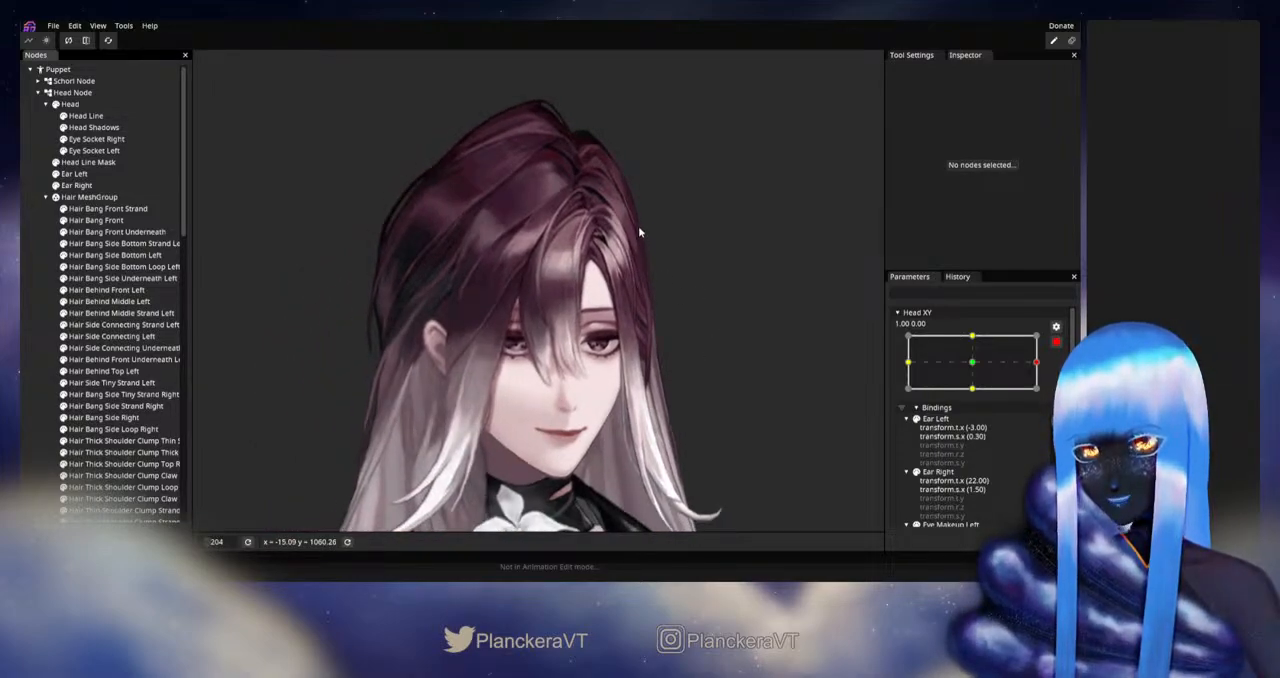
# - Disarm Head XY and preview the turn between the centre and 1.00, checking the hair from the head down to the shoulders
pyautogui.click(1056, 342)
pyautogui.moveTo(1044, 393)
pyautogui.mouseDown()
pyautogui.moveTo(978, 394)
pyautogui.moveTo(1044, 397)
pyautogui.mouseUp()
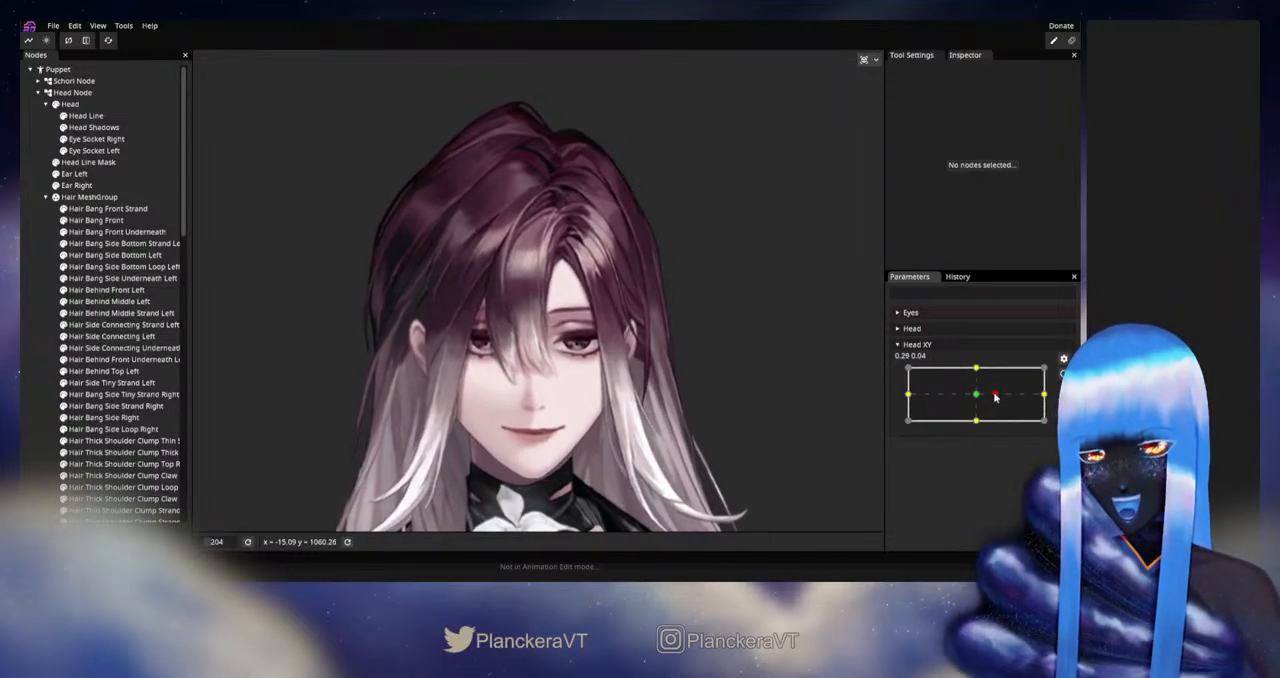
pyautogui.moveTo(1044, 397)
pyautogui.mouseDown()
pyautogui.moveTo(976, 398)
pyautogui.moveTo(1048, 398)
pyautogui.mouseUp()
pyautogui.scroll(-4, 646, 424)
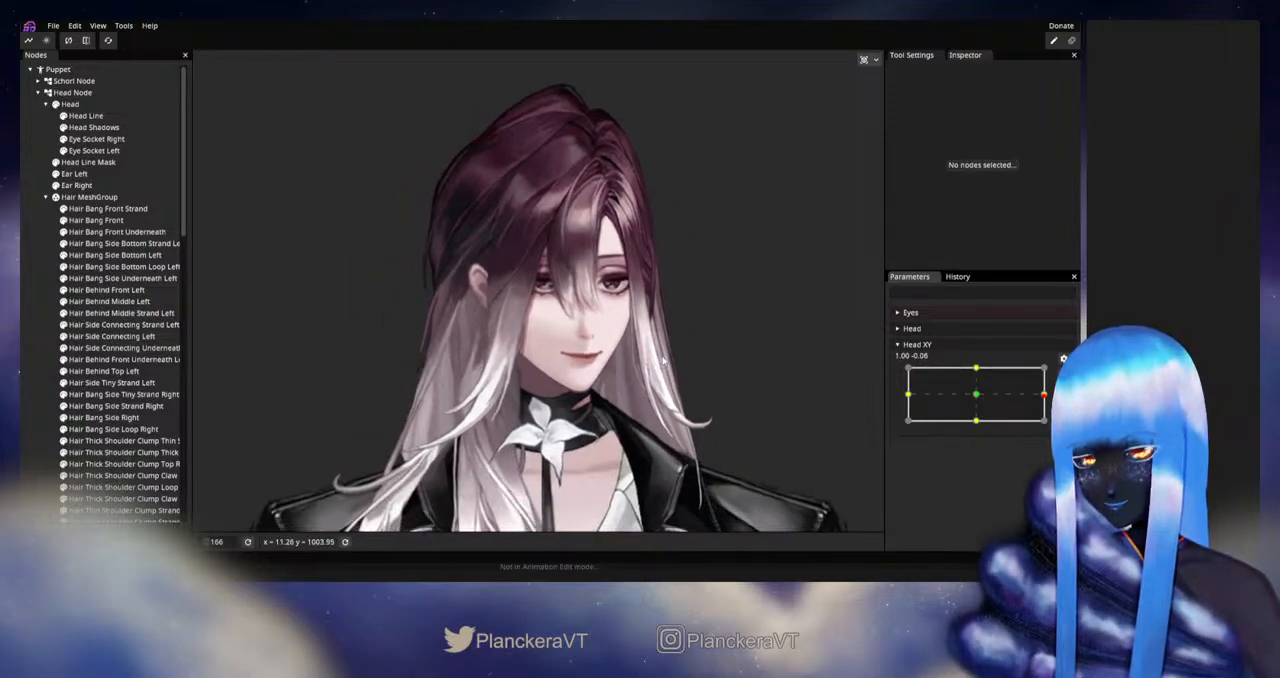
pyautogui.scroll(-1, 768, 402)
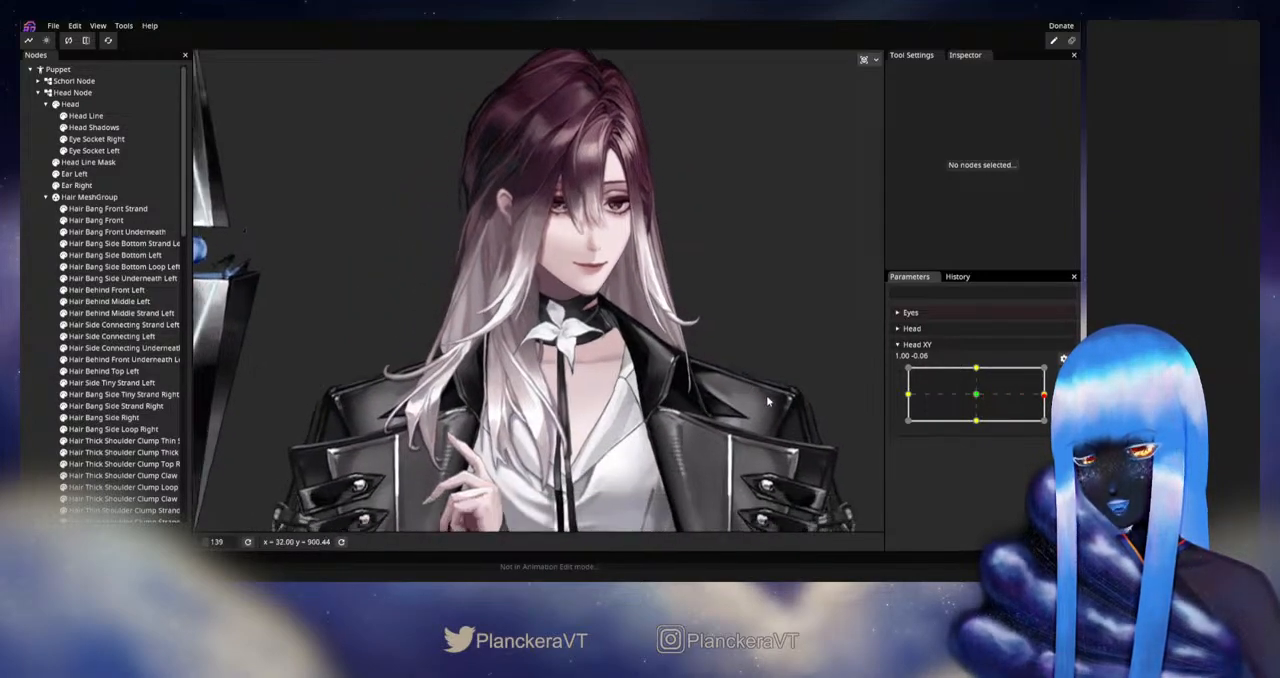
pyautogui.click(977, 396)
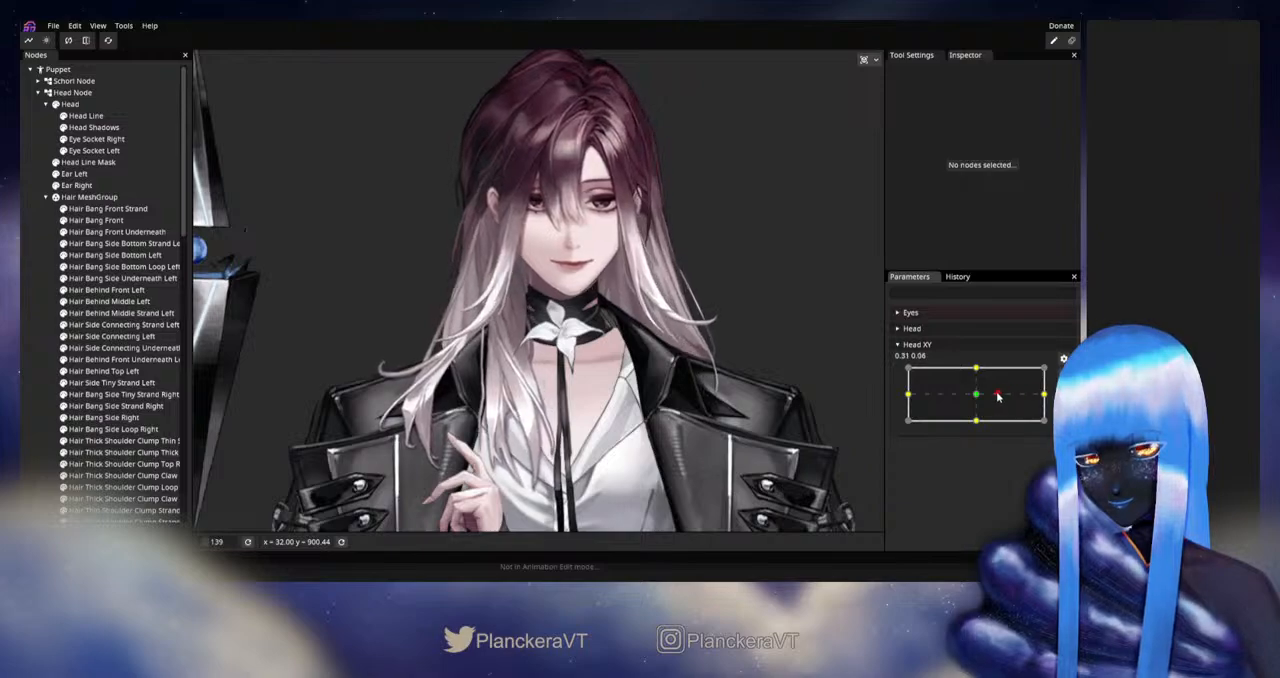
pyautogui.moveTo(977, 396); pyautogui.dragTo(1044, 393)
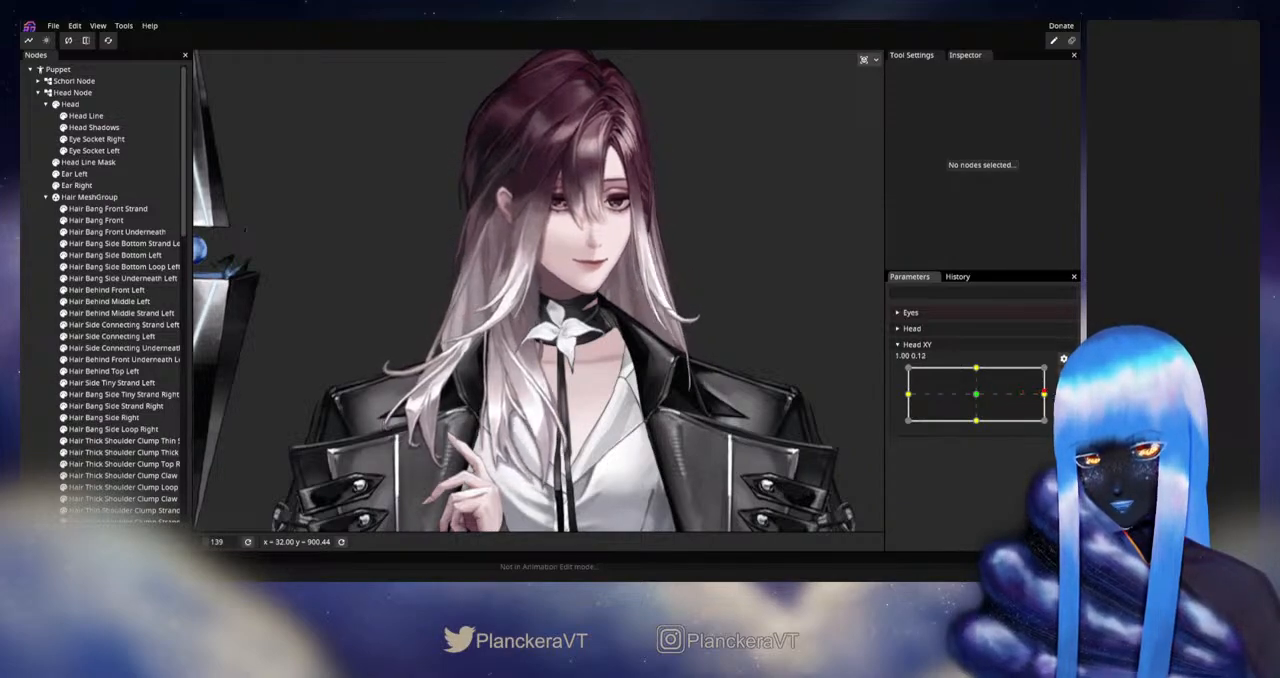
# - Rearm Head XY at 1.00, 0.00 and adjust the mesh of Hair Clump Thick Shadows Right using a size 52 Circle Brush
pyautogui.scroll(5, 549, 412)
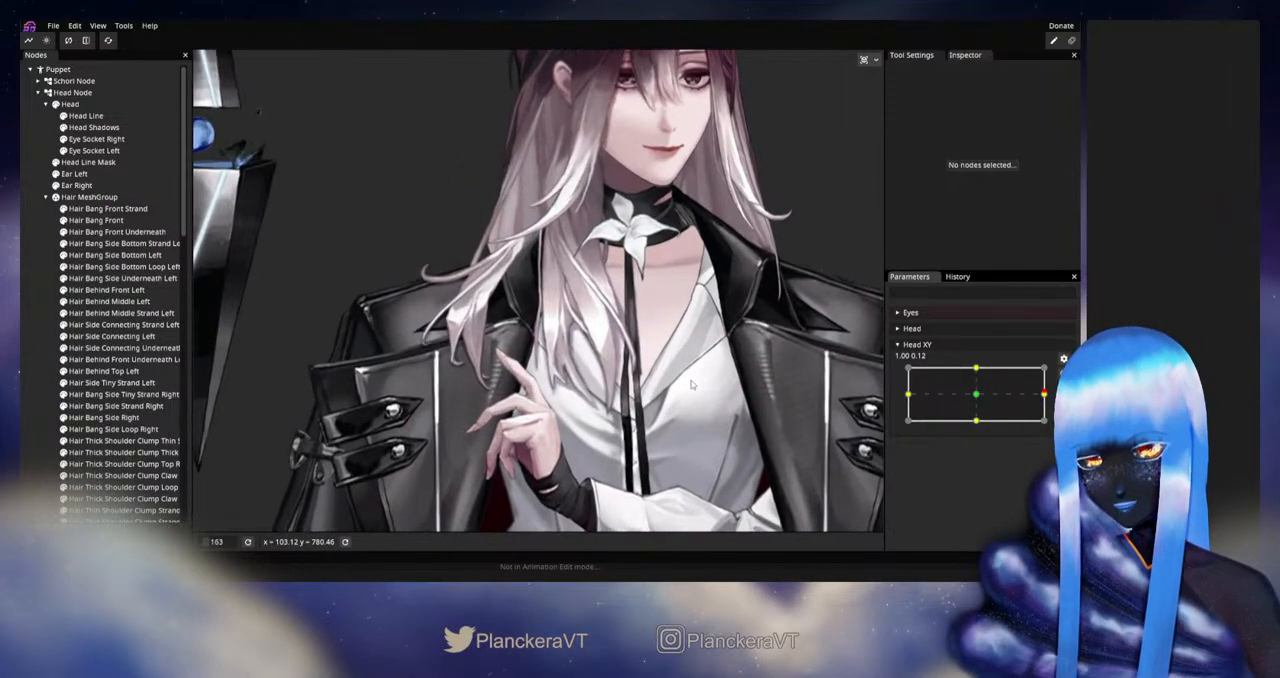
pyautogui.click(1064, 376)
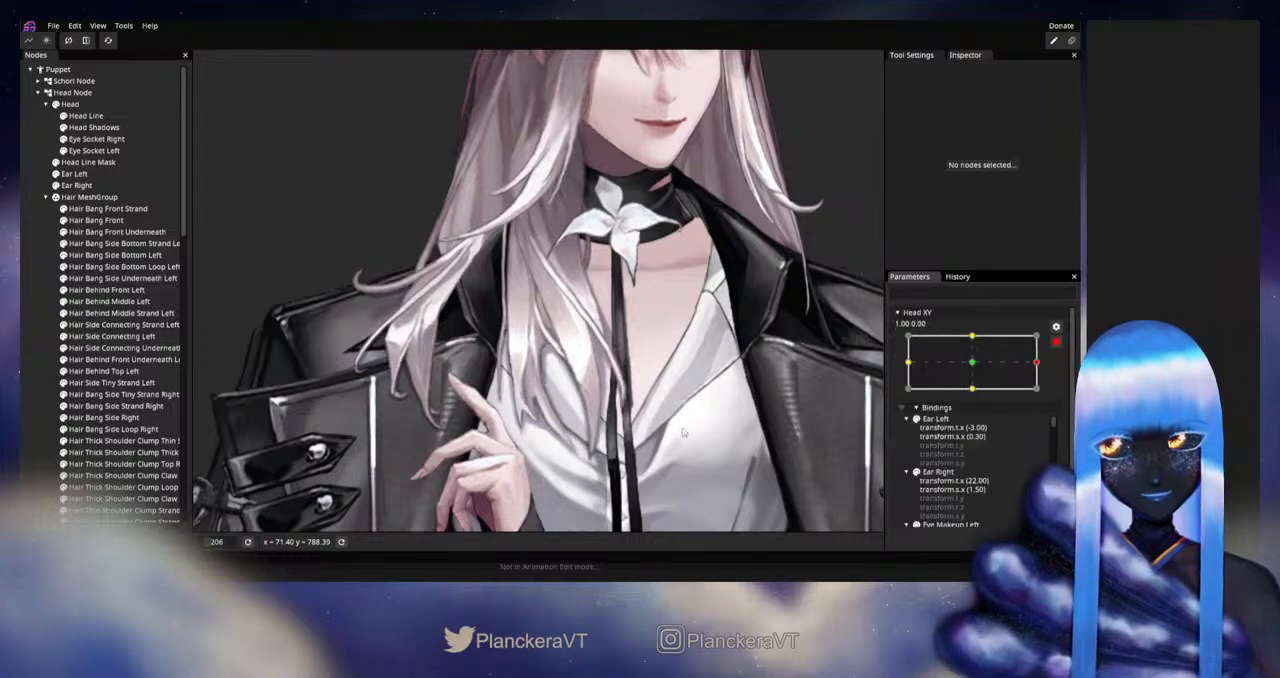
pyautogui.scroll(2, 450, 320)
pyautogui.scroll(-3, 120, 397)
pyautogui.scroll(-5, 120, 397)
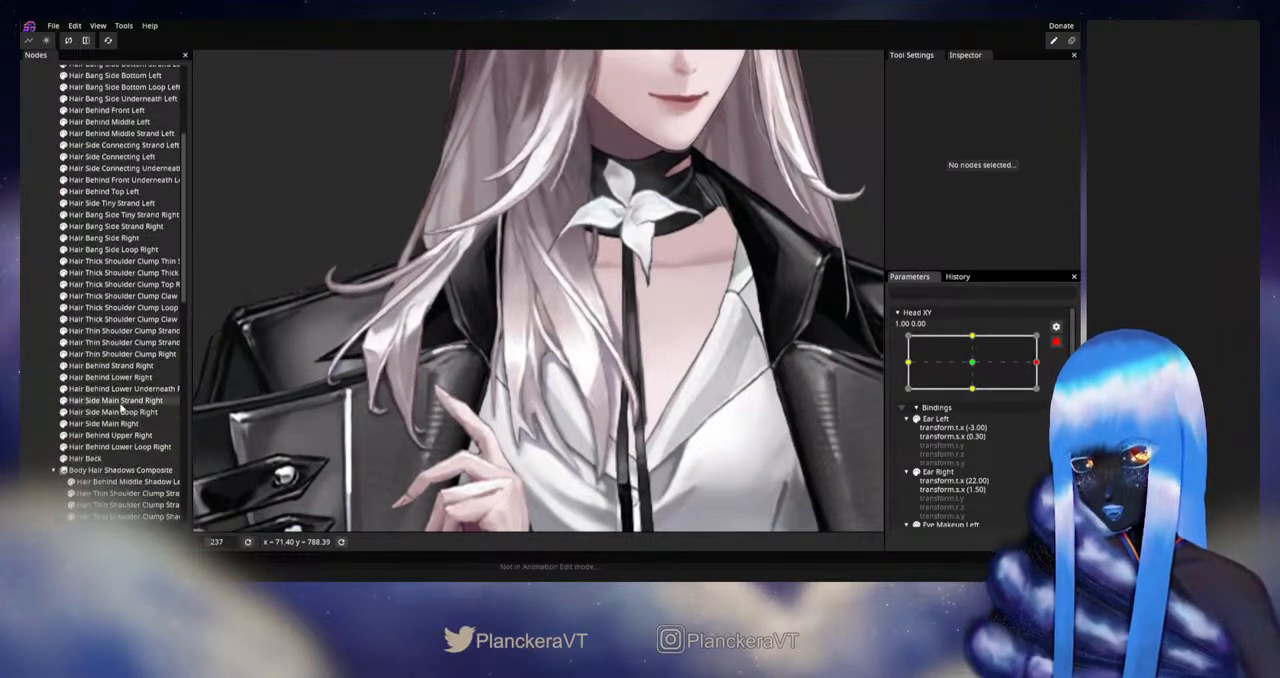
pyautogui.click(113, 420)
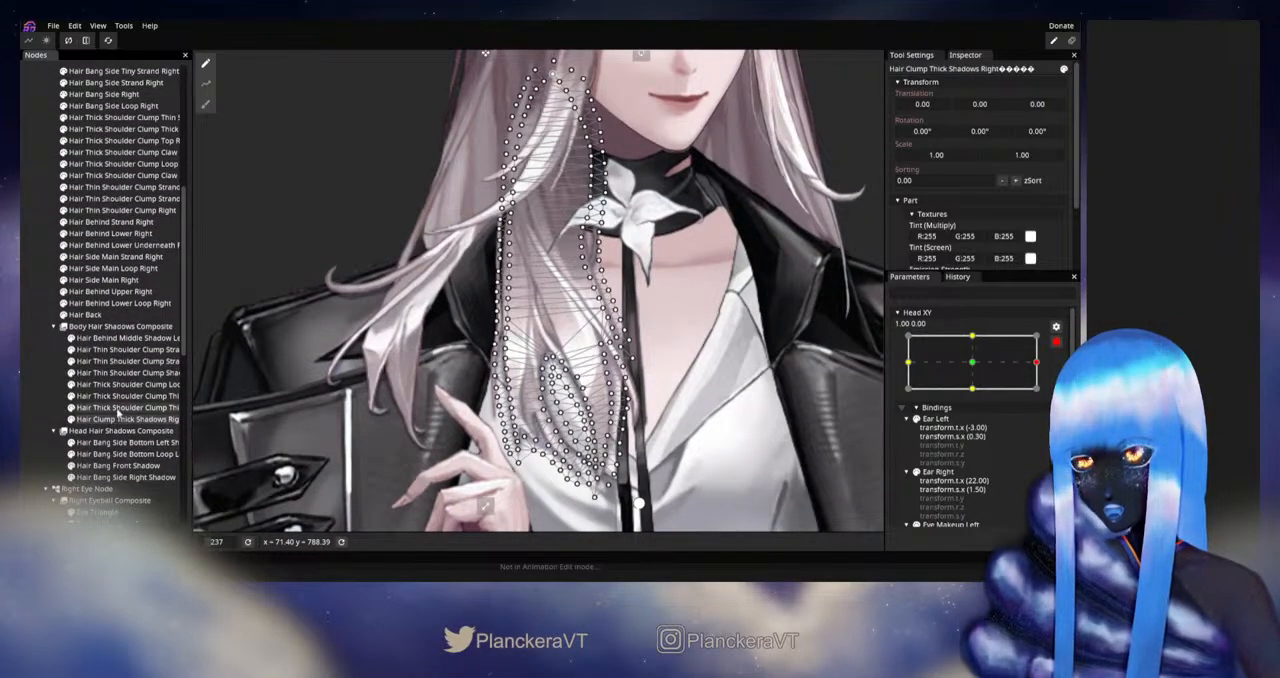
pyautogui.scroll(1, 250, 300)
pyautogui.click(206, 104)
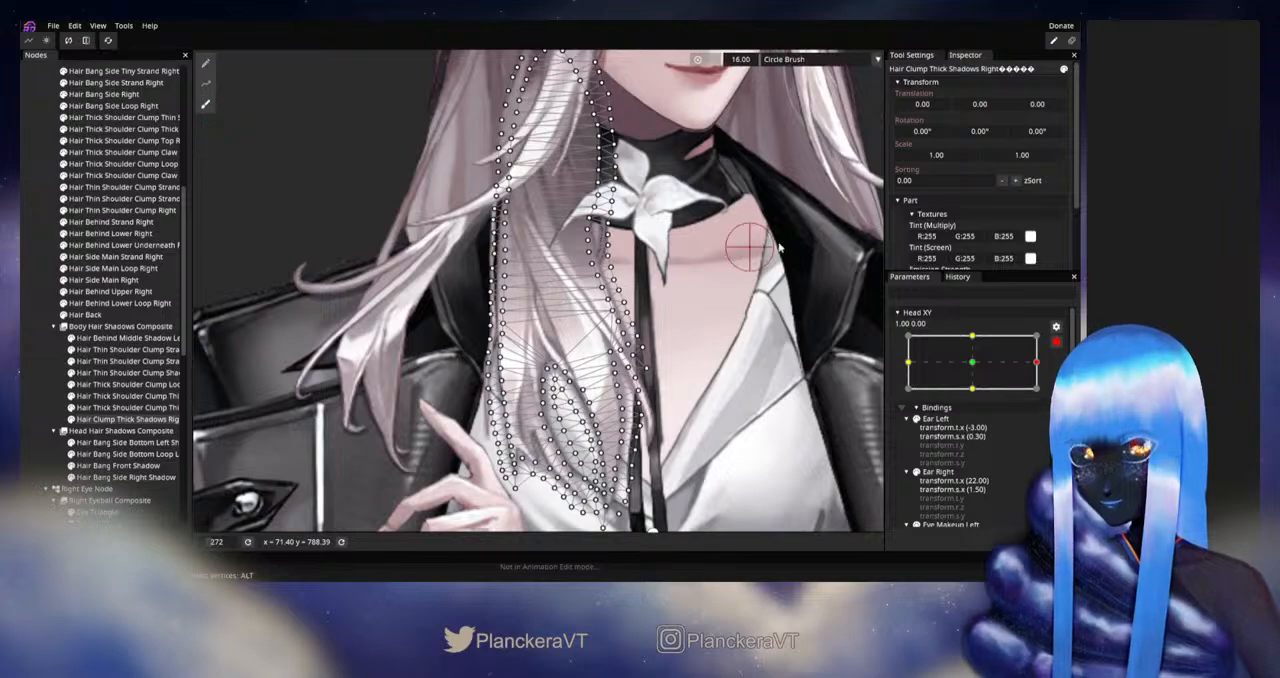
pyautogui.moveTo(722, 60); pyautogui.dragTo(756, 62)
pyautogui.scroll(5, 737, 350)
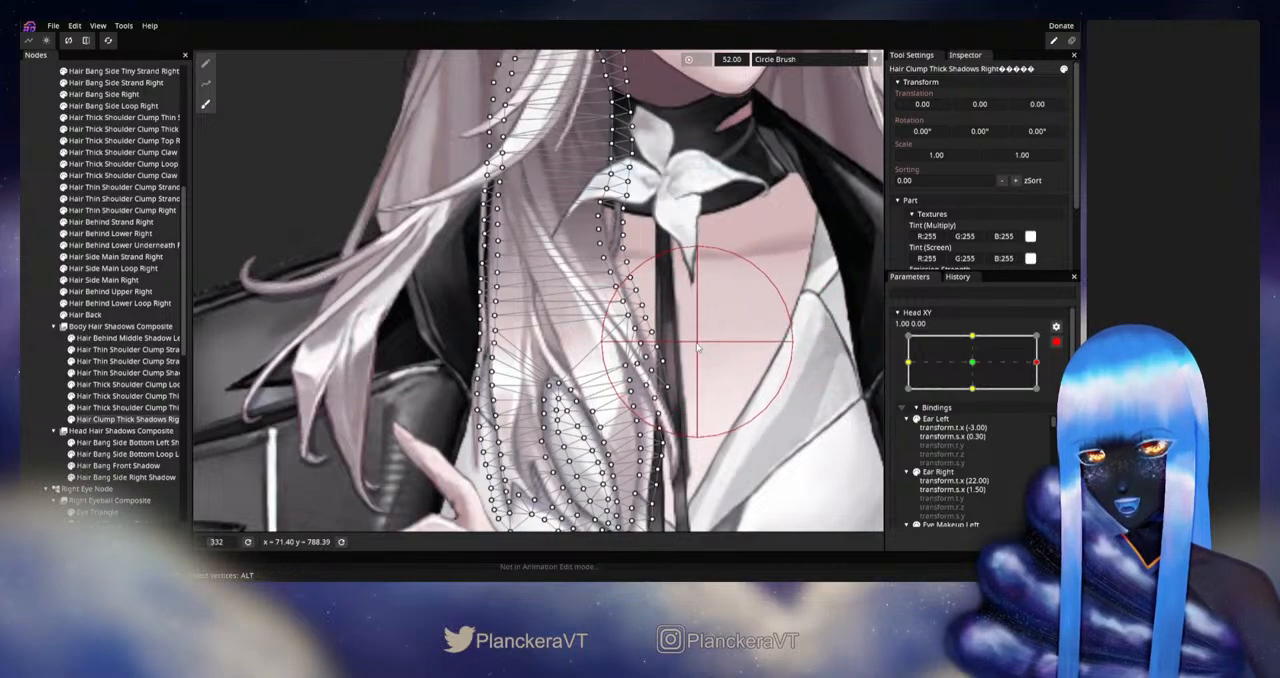
pyautogui.moveTo(745, 367); pyautogui.dragTo(734, 294)
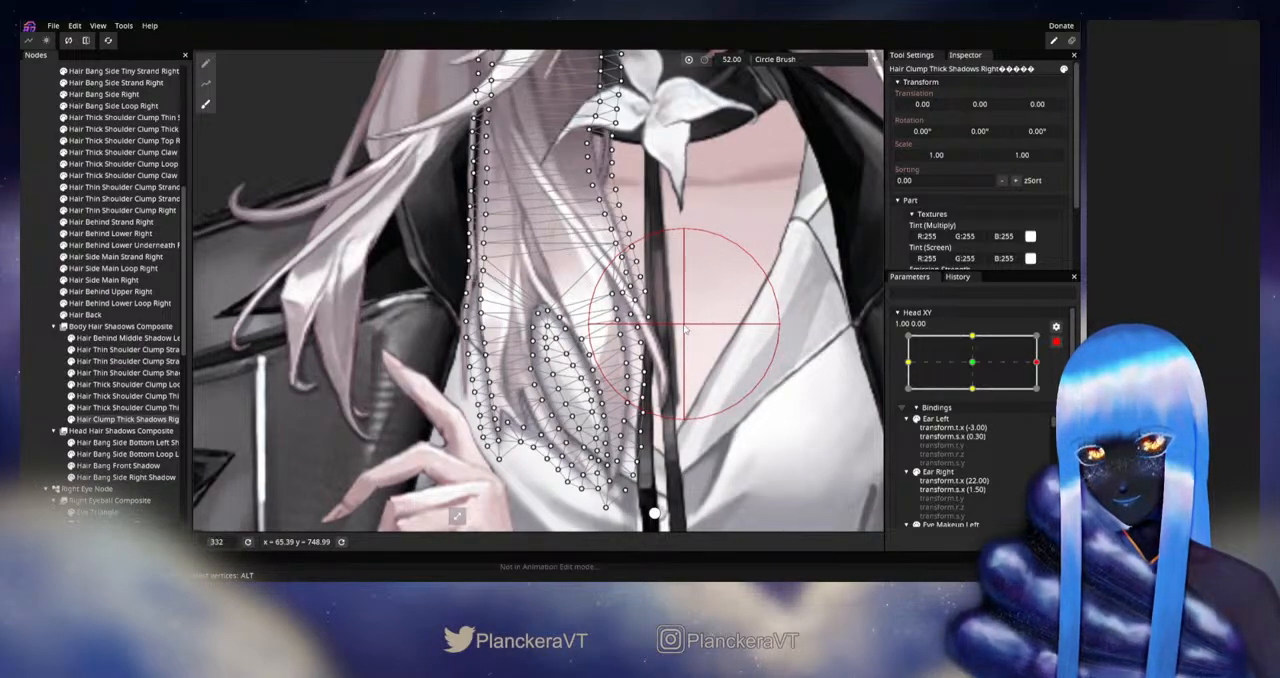
pyautogui.moveTo(686, 318); pyautogui.dragTo(658, 364)
pyautogui.click(57, 376)
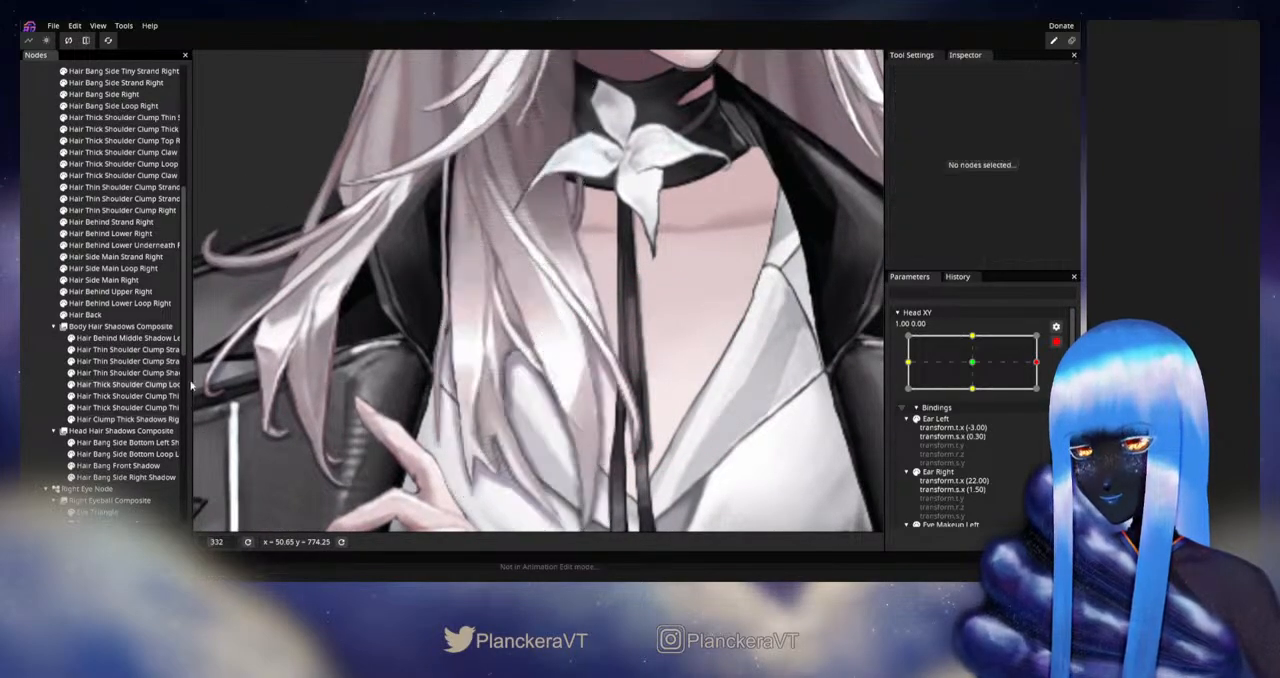
# - Nudge the lower mesh points of Hair Thick Shoulder Clump Thin Strand Shadow Right with the Circle Brush, and deselect it
pyautogui.scroll(-2, 193, 385)
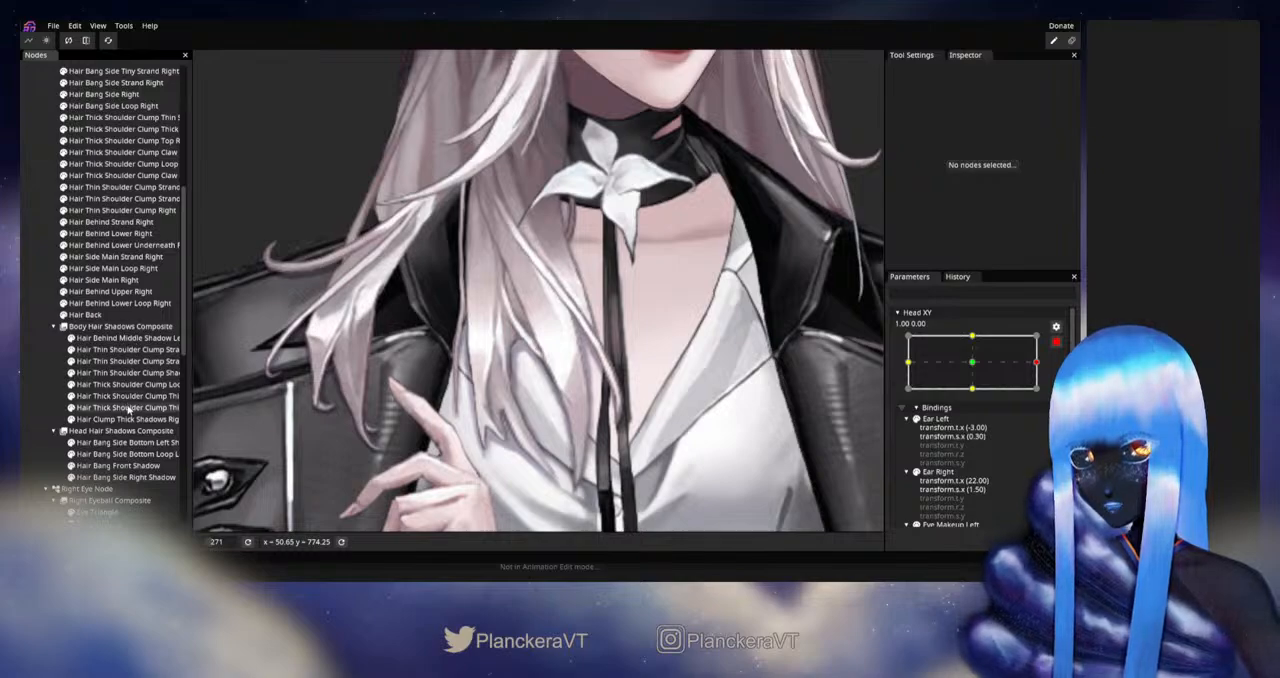
pyautogui.click(126, 408)
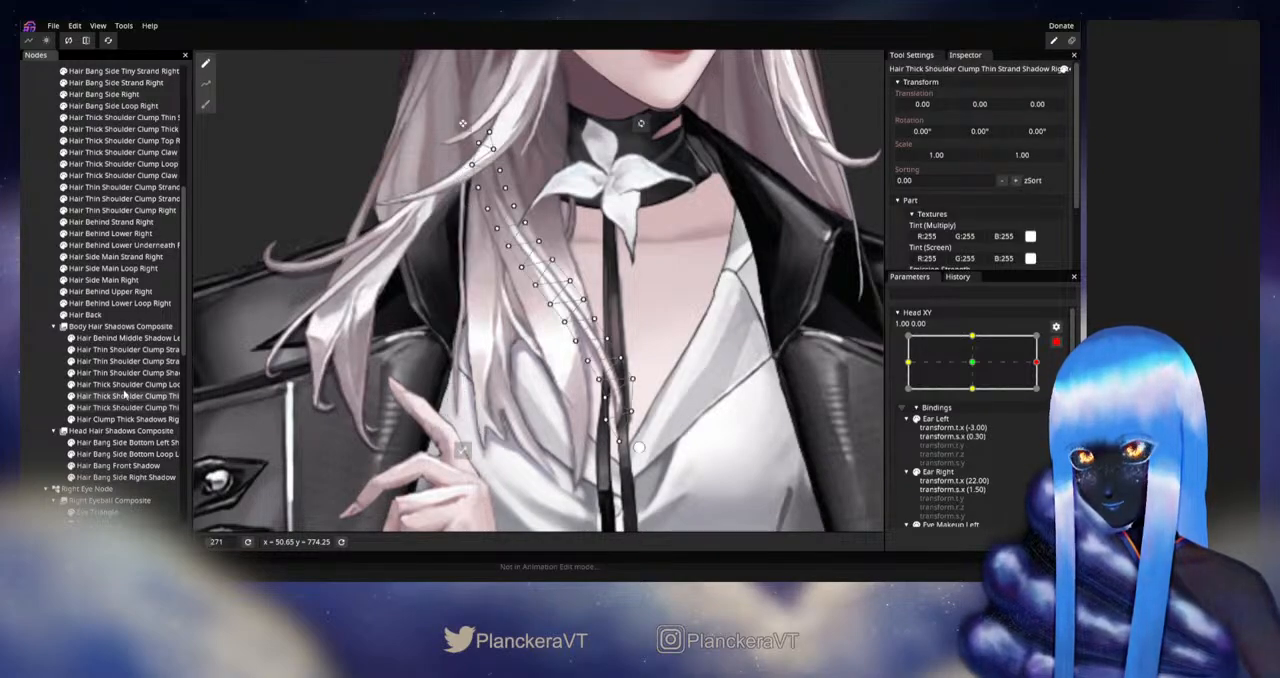
pyautogui.click(205, 104)
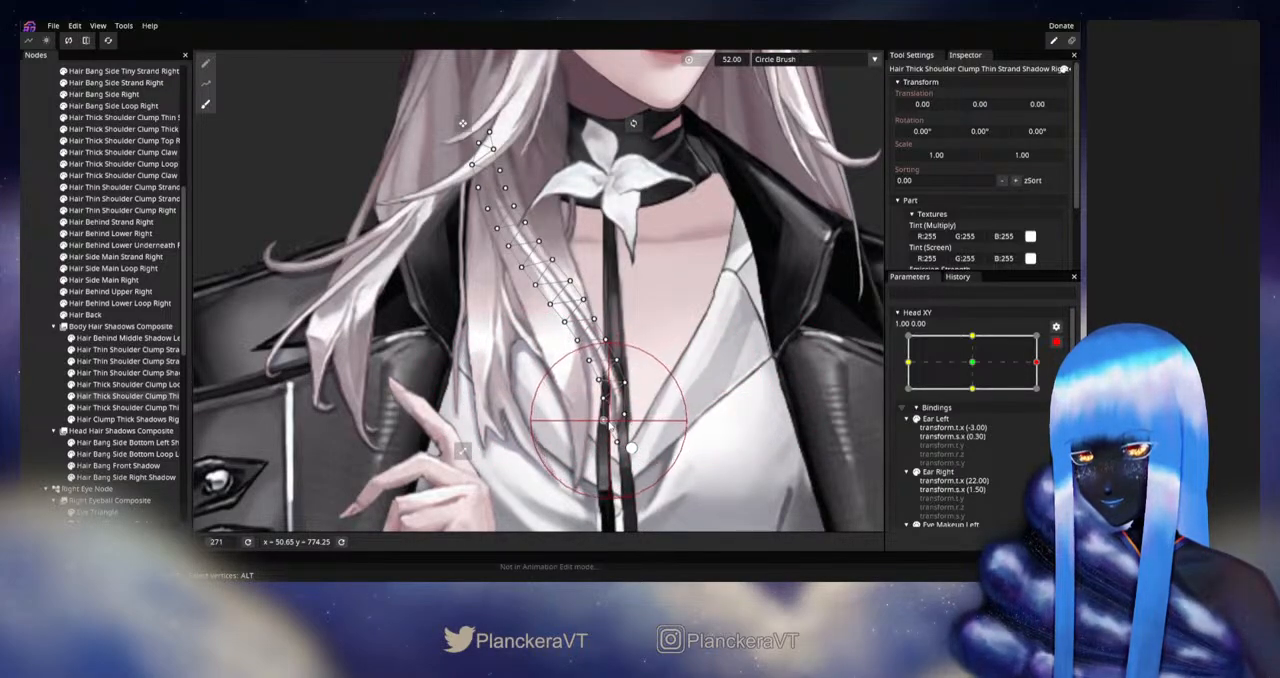
pyautogui.click(44, 384)
# - Disarm Head XY and preview it around 1.00 to check the shoulder clump shadows on the chest
pyautogui.scroll(-4, 590, 368)
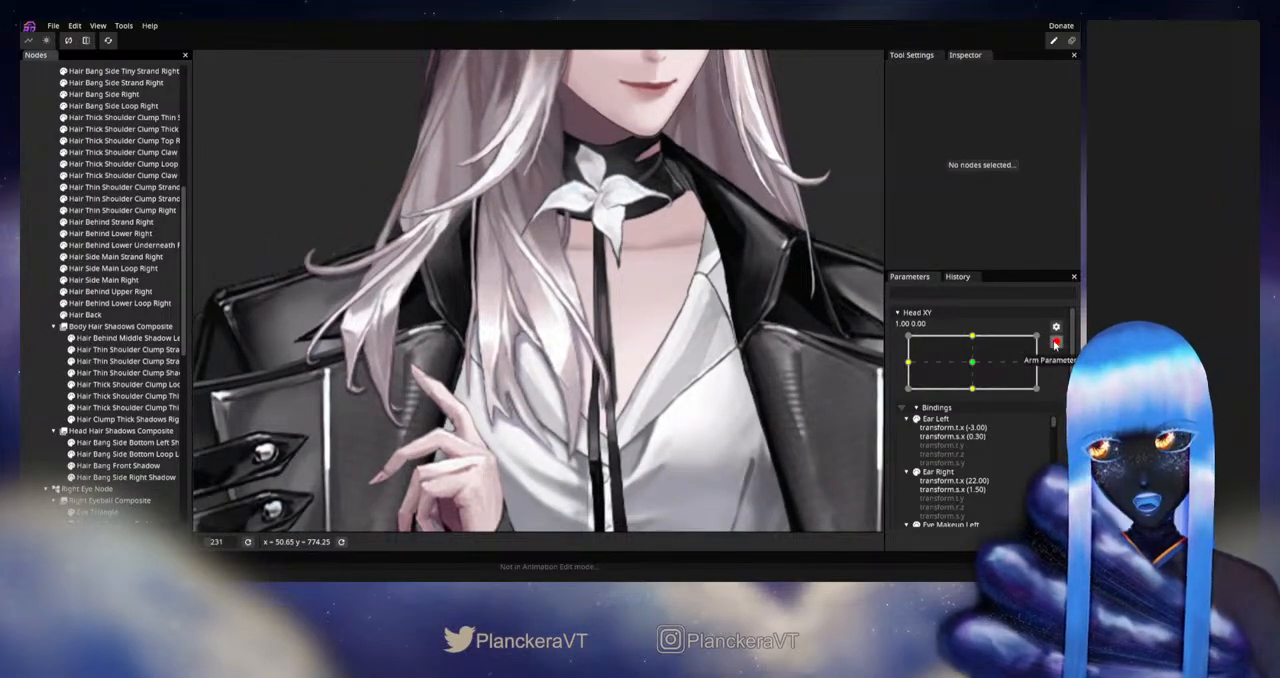
pyautogui.click(1056, 343)
pyautogui.moveTo(1044, 395)
pyautogui.mouseDown()
pyautogui.moveTo(960, 398)
pyautogui.moveTo(1051, 395)
pyautogui.mouseUp()
# - Rearm Head XY at 1.00, 0.00 and refine the thin strand shadow crossing the chest with the size 52 Circle Brush
pyautogui.click(1063, 374)
pyautogui.scroll(-1, 896, 373)
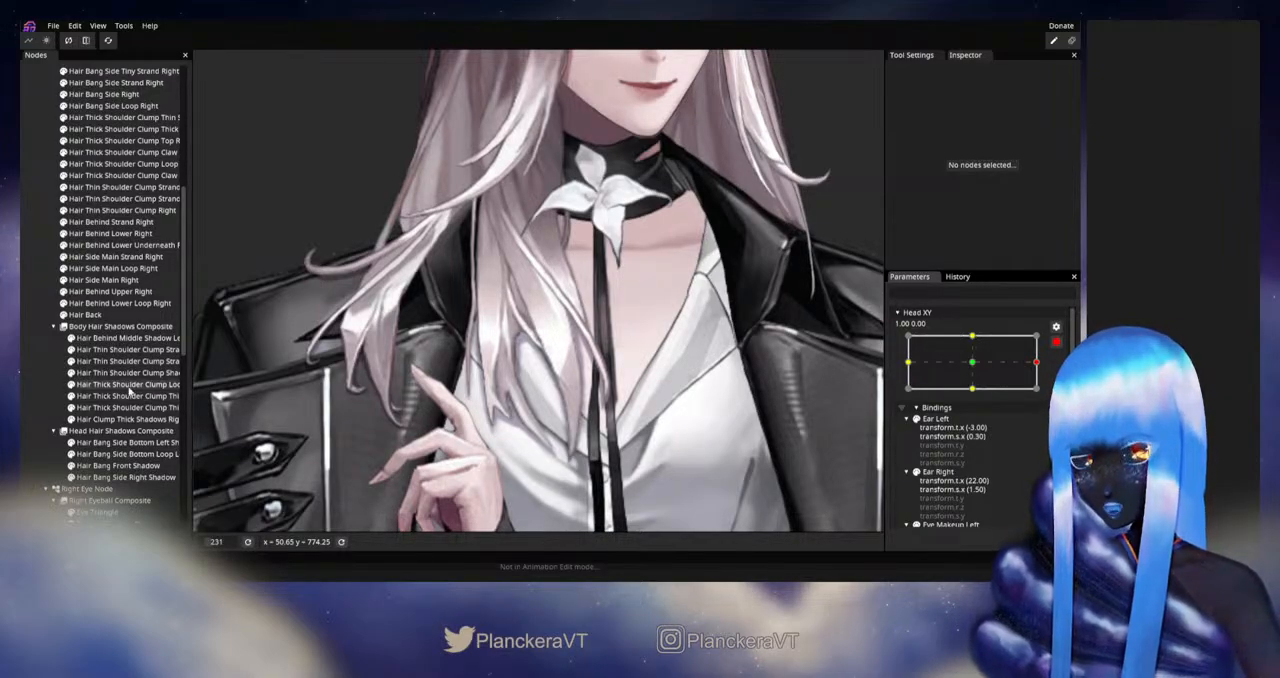
pyautogui.click(123, 420)
pyautogui.click(127, 408)
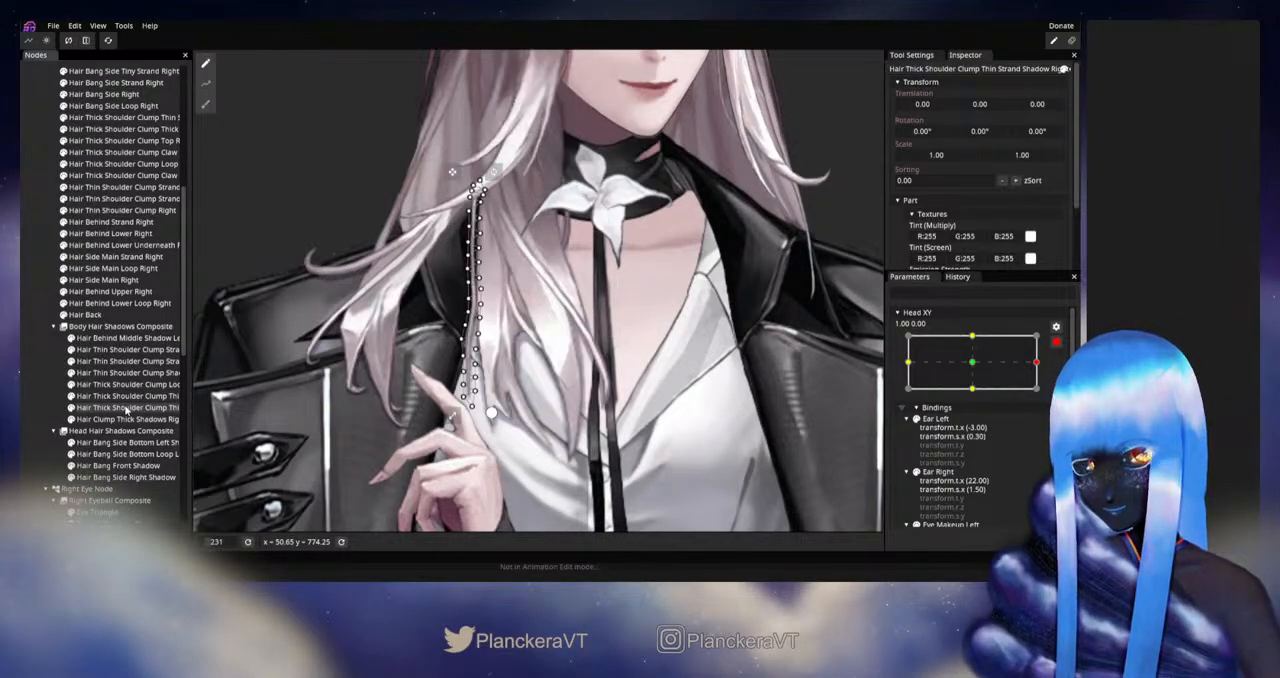
pyautogui.click(127, 397)
pyautogui.scroll(2, 500, 425)
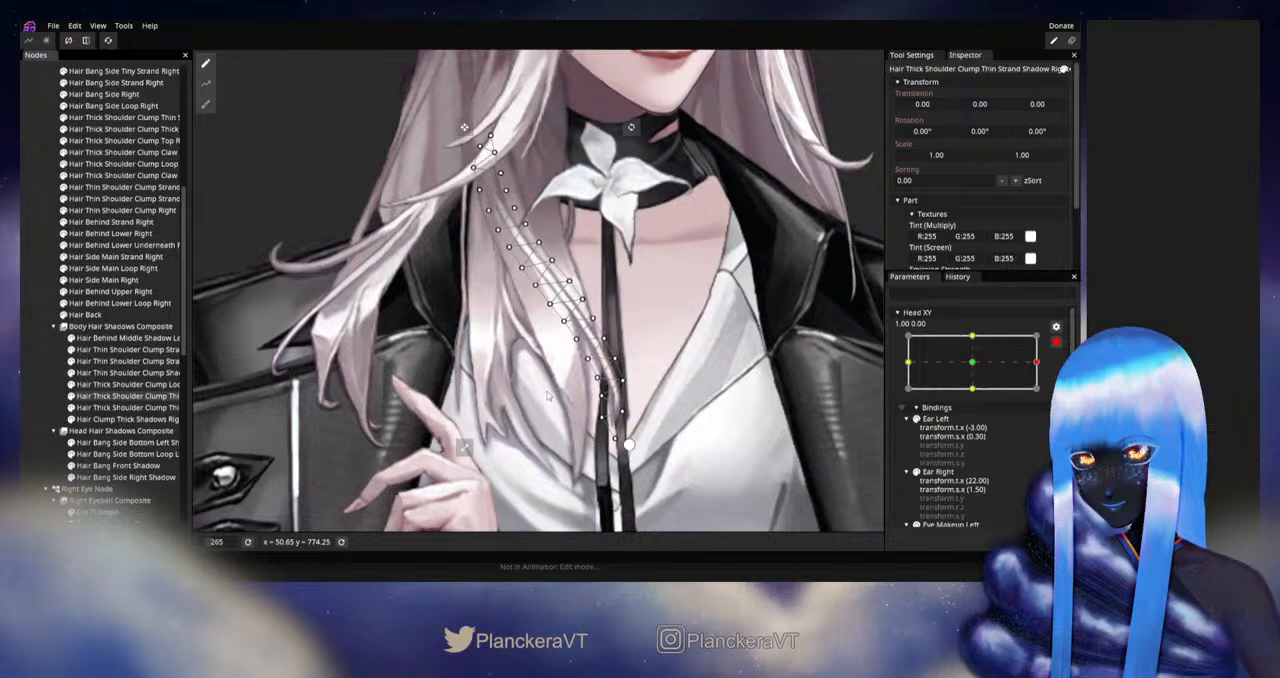
pyautogui.click(206, 104)
pyautogui.scroll(2, 500, 420)
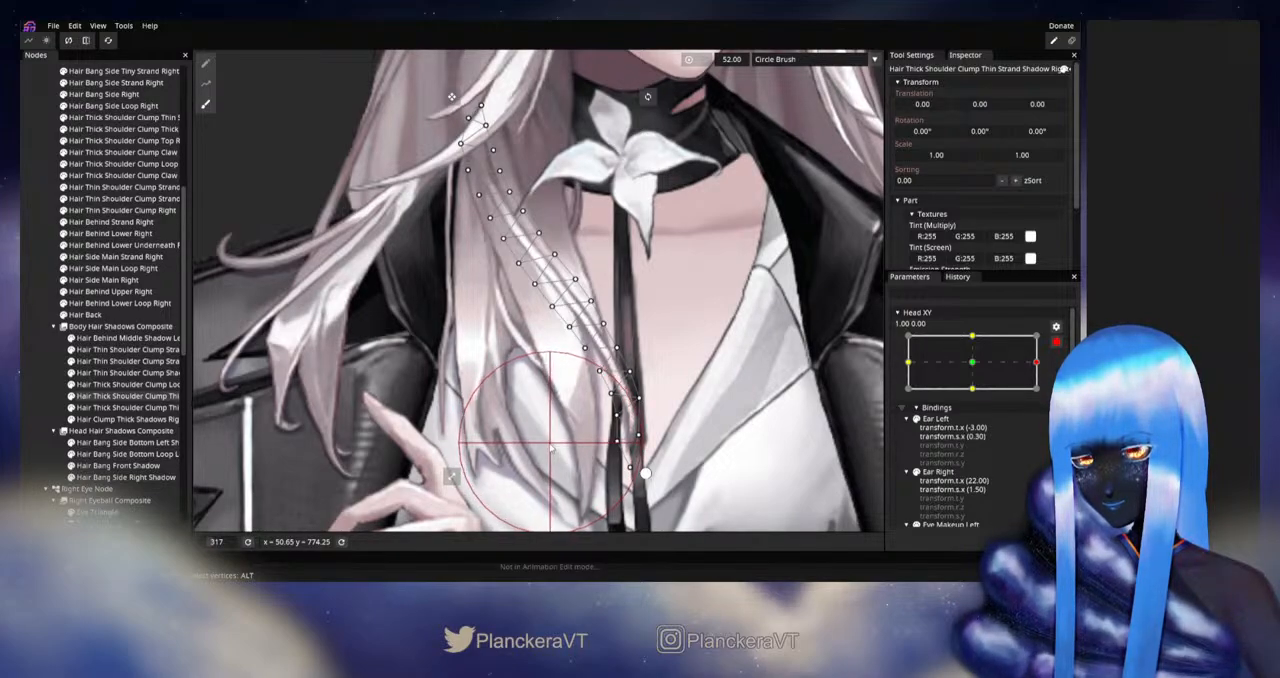
# - Touch up the mesh of Hair Clump Thick Shadows Right with the Circle Brush at the same keypoint, and deselect it
pyautogui.click(148, 422)
pyautogui.click(205, 103)
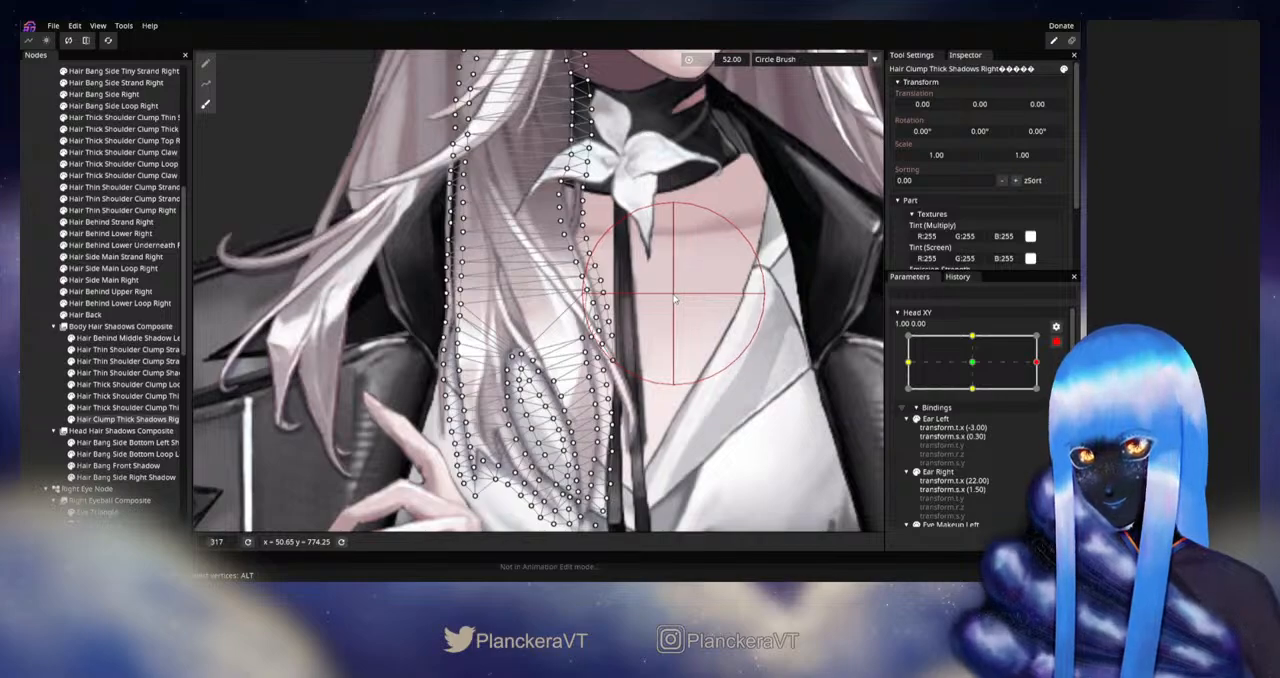
pyautogui.click(25, 388)
# - Disarm Head XY and preview the full turn from 1.00 to -1.00 to compare the hair shadows on both sides
pyautogui.scroll(-2, 707, 410)
pyautogui.scroll(-4, 700, 405)
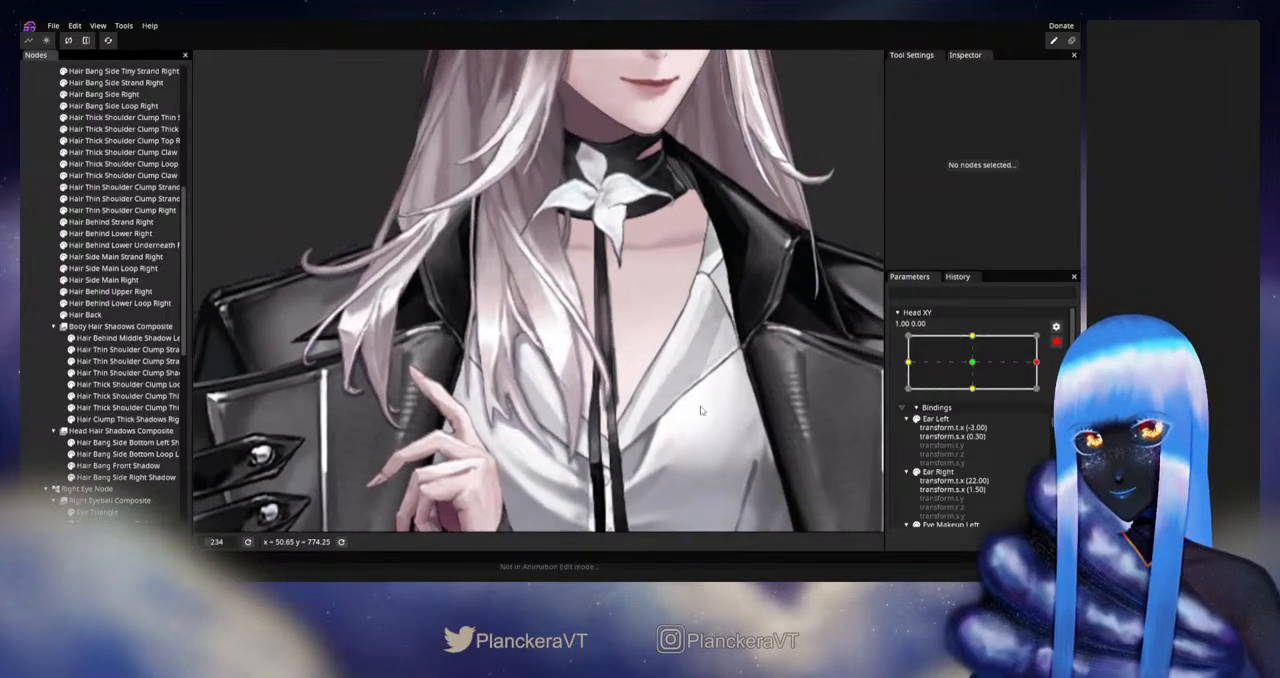
pyautogui.scroll(-2, 630, 394)
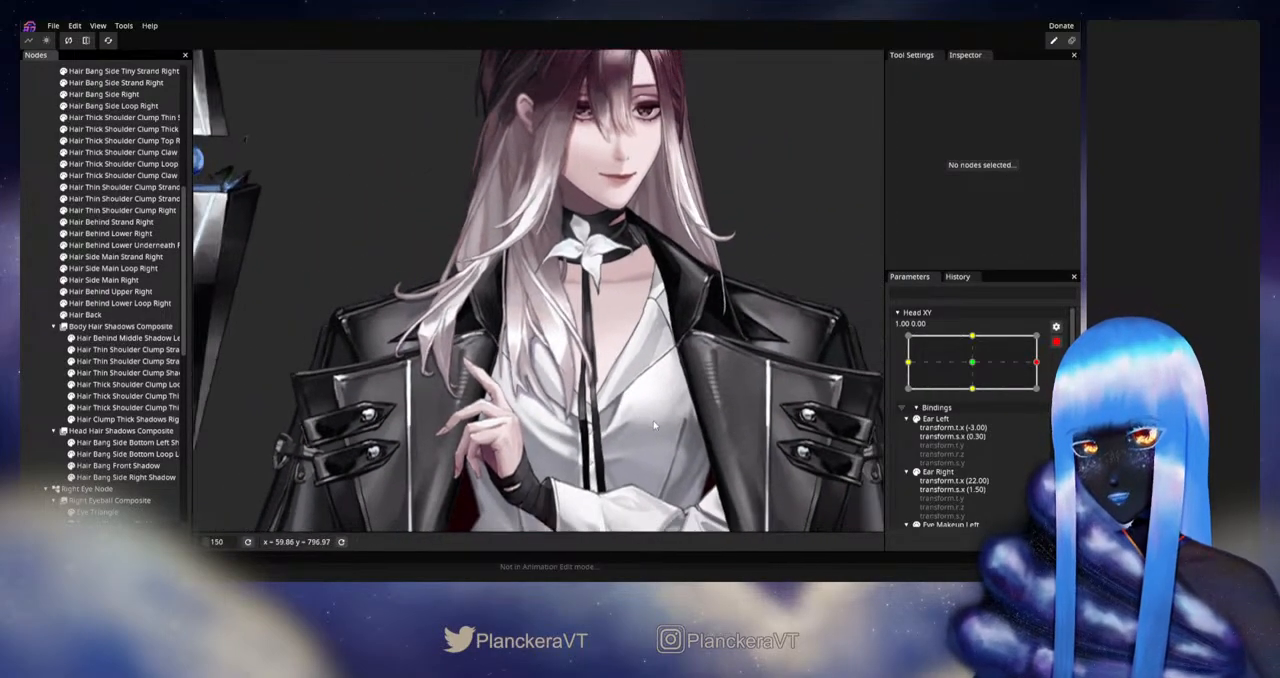
pyautogui.click(1056, 343)
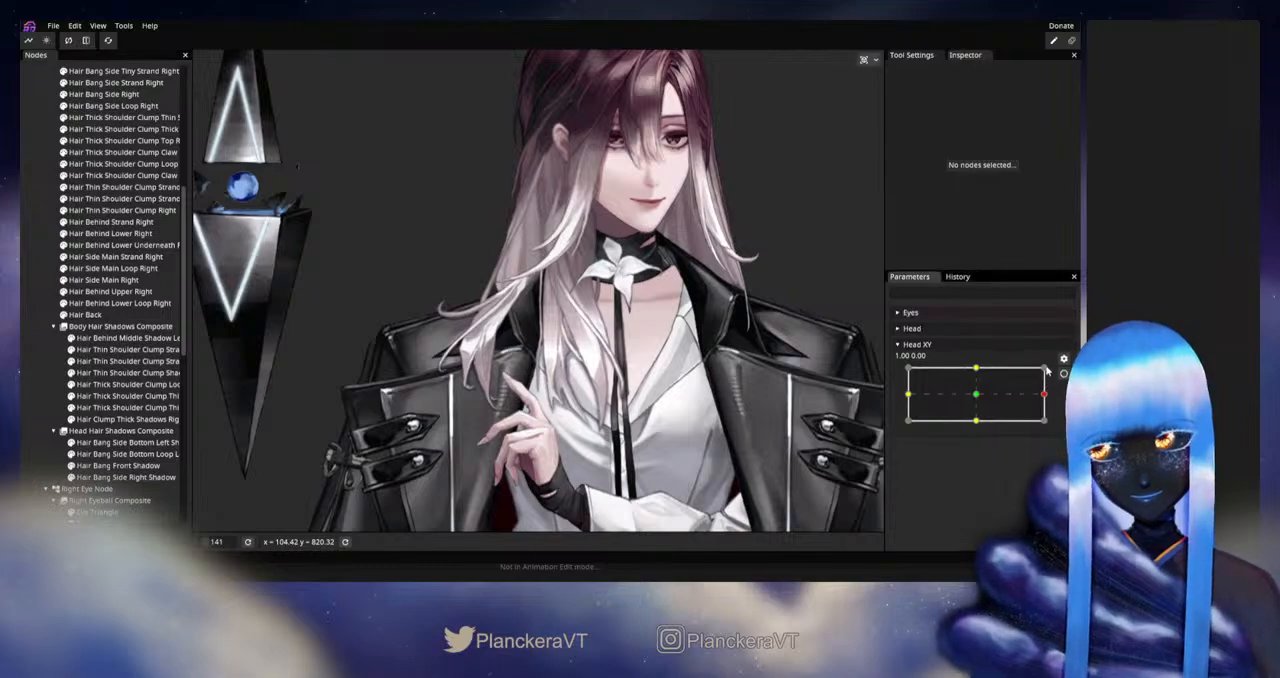
pyautogui.moveTo(1046, 399); pyautogui.dragTo(891, 401)
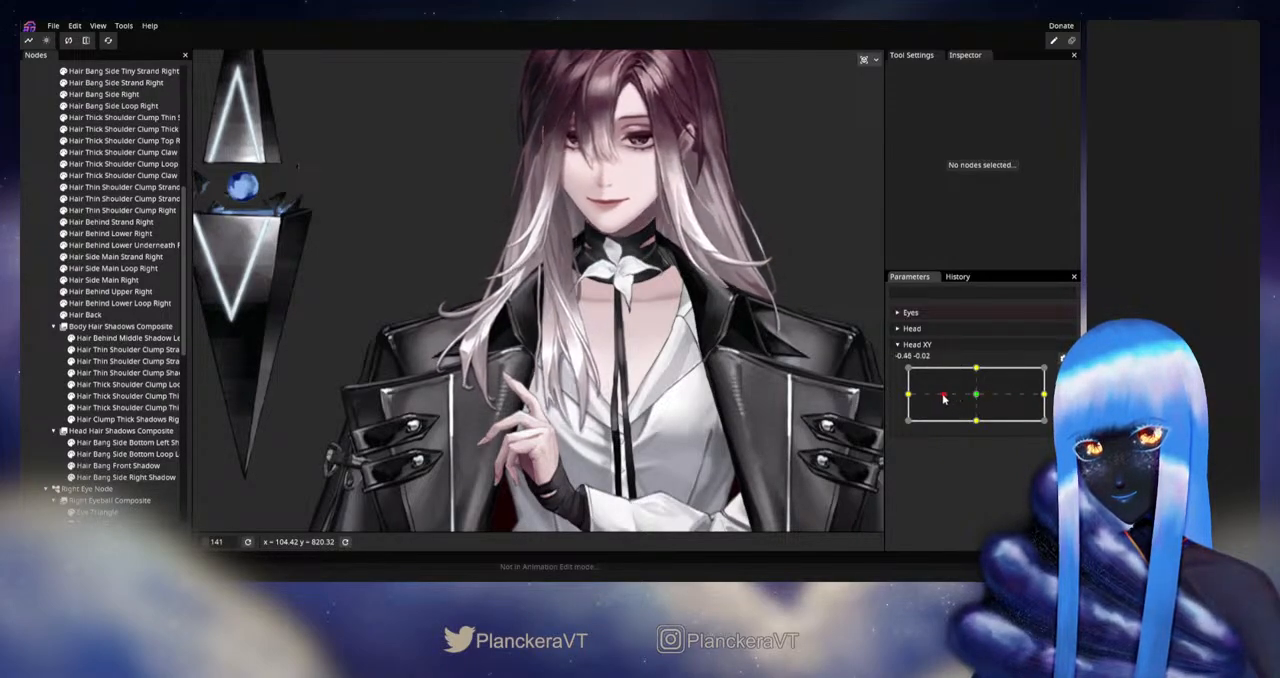
# - Arm Head XY at -1.00, 0.00, reshape the Hair Clump Thick Shadows Right mesh with the size 52 Circle Brush, and deselect it
pyautogui.click(1063, 374)
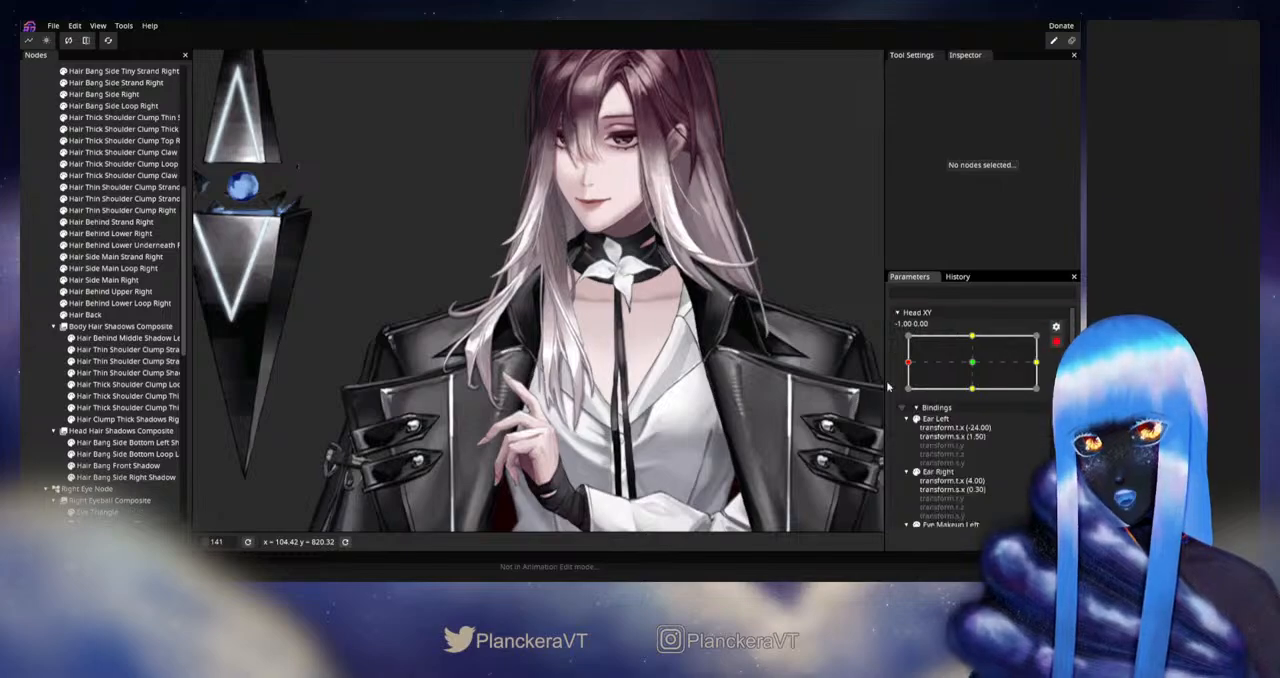
pyautogui.scroll(5, 640, 350)
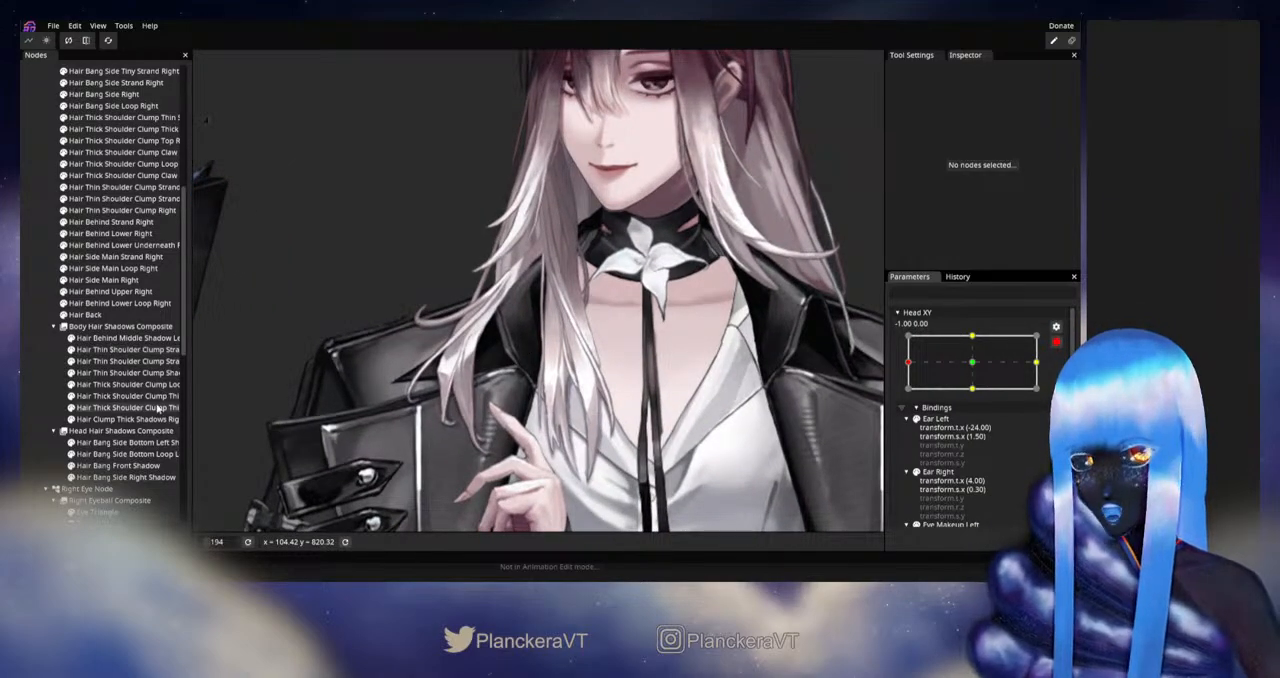
pyautogui.click(122, 419)
pyautogui.scroll(3, 508, 372)
pyautogui.scroll(3, 508, 372)
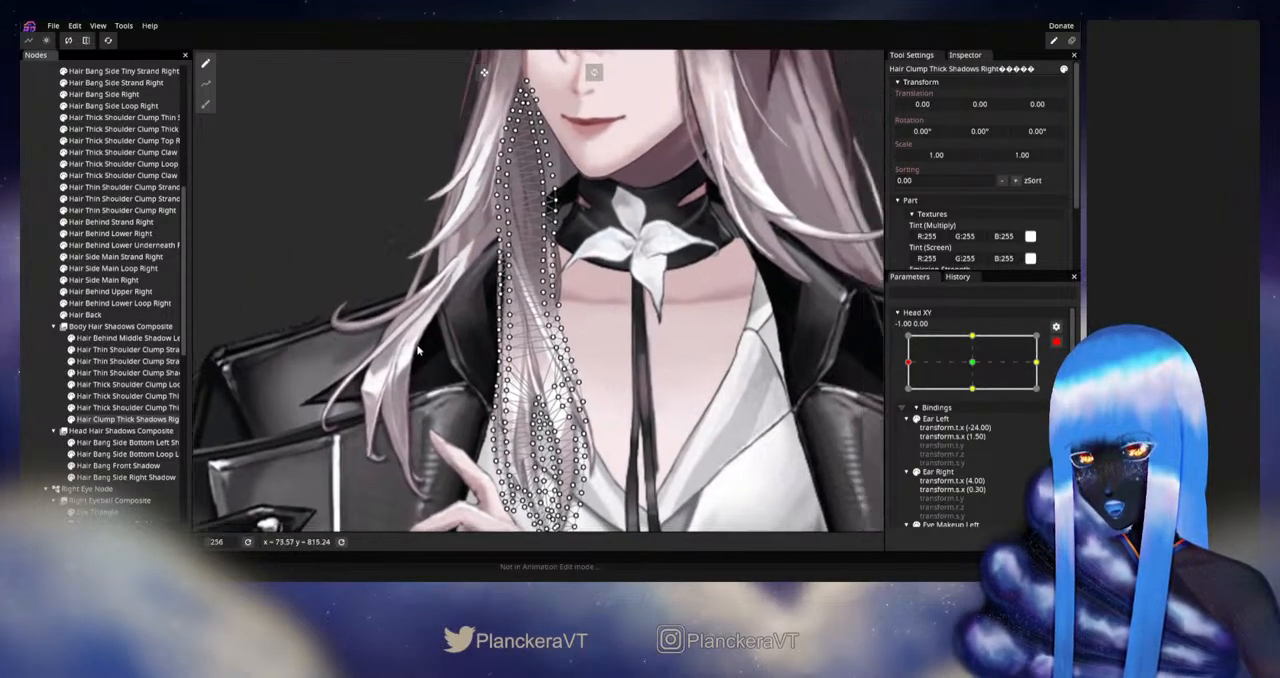
pyautogui.click(207, 106)
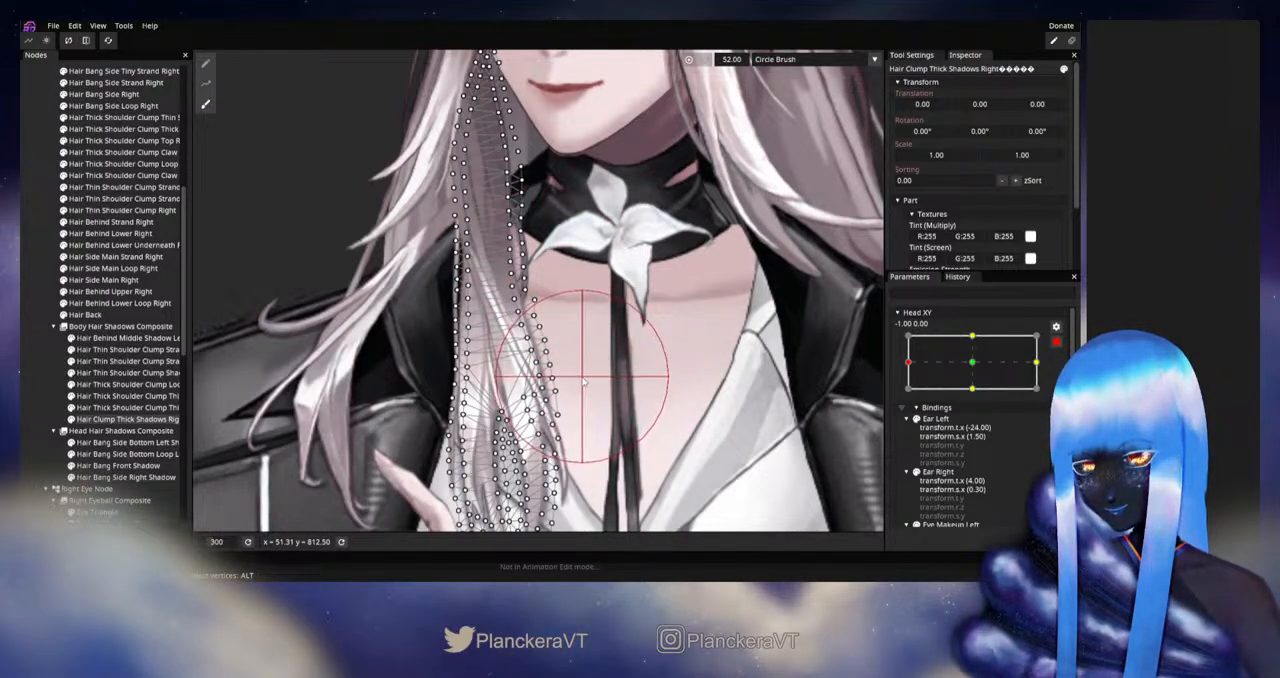
pyautogui.moveTo(549, 277); pyautogui.dragTo(545, 317)
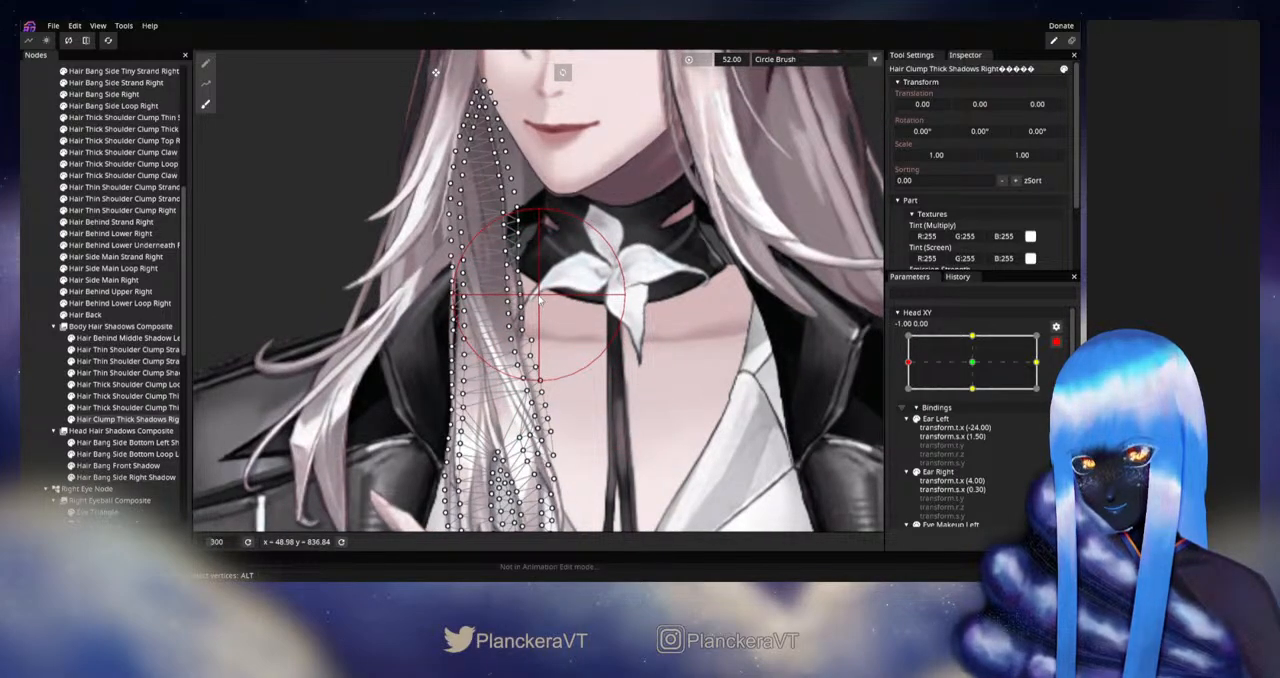
pyautogui.moveTo(447, 276); pyautogui.dragTo(443, 321)
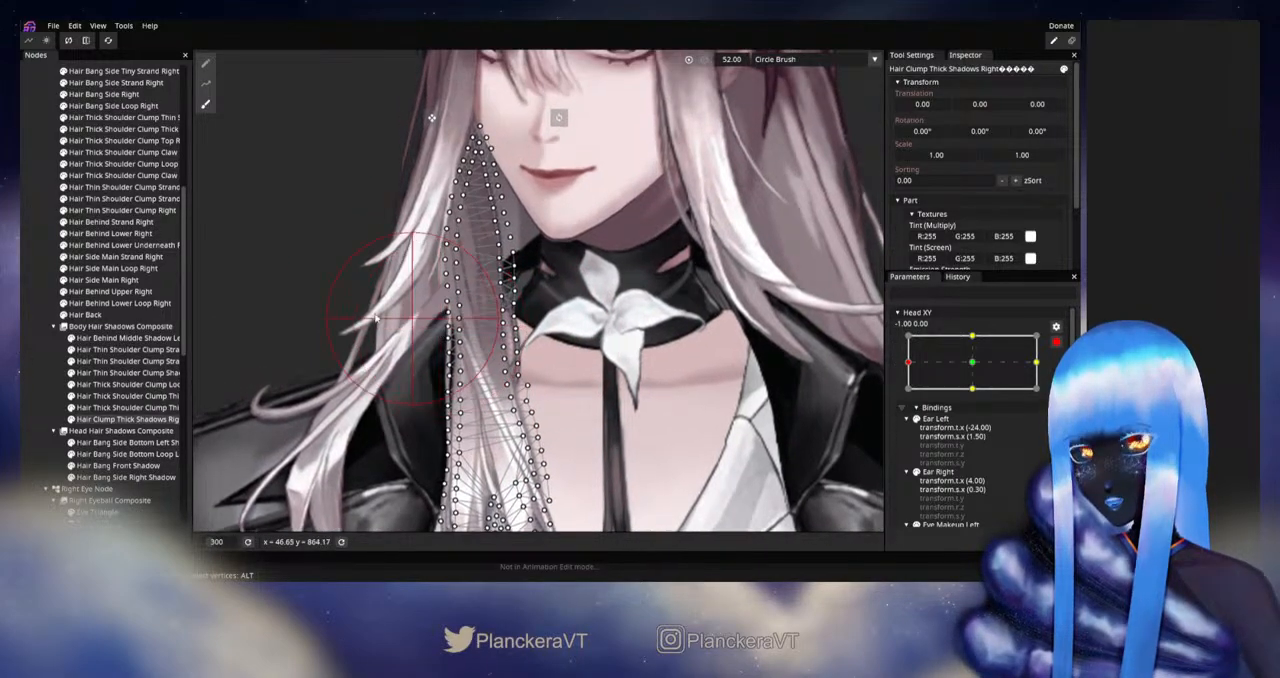
pyautogui.click(28, 381)
# - View the upper body, disarm Head XY and preview it around -1.00 to check the hair clump shadows
pyautogui.scroll(-5, 601, 368)
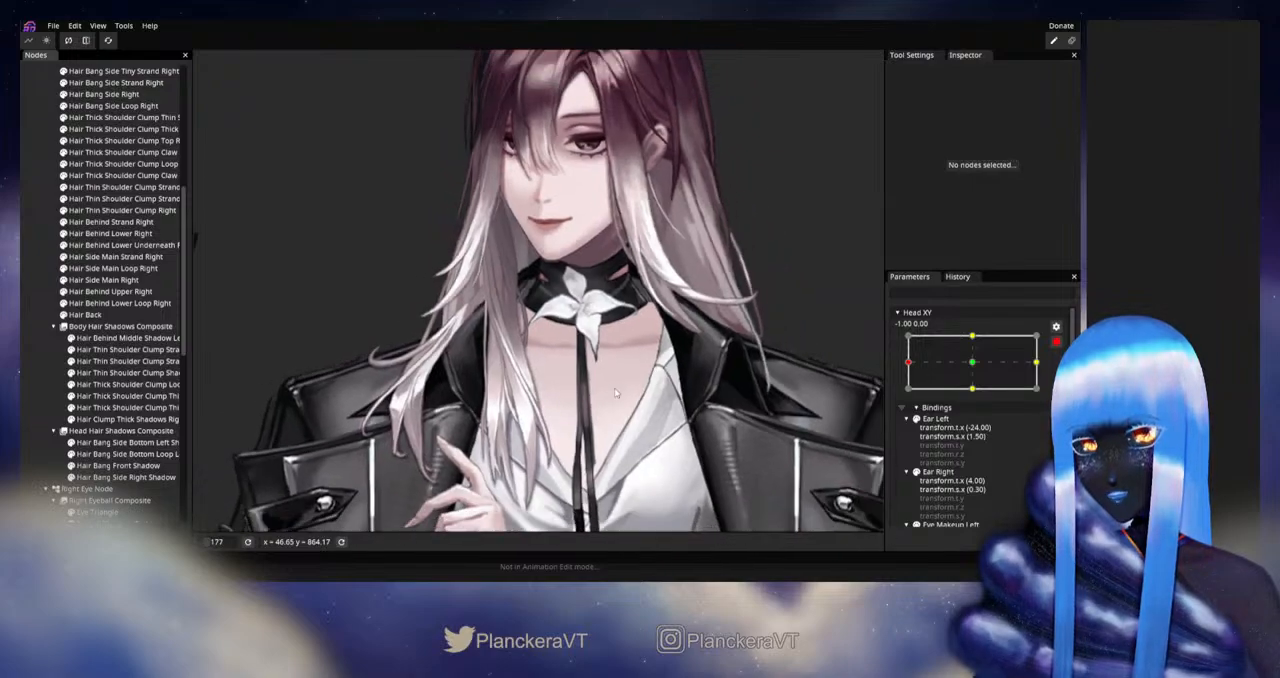
pyautogui.scroll(-2, 616, 393)
pyautogui.moveTo(616, 402); pyautogui.dragTo(665, 353)
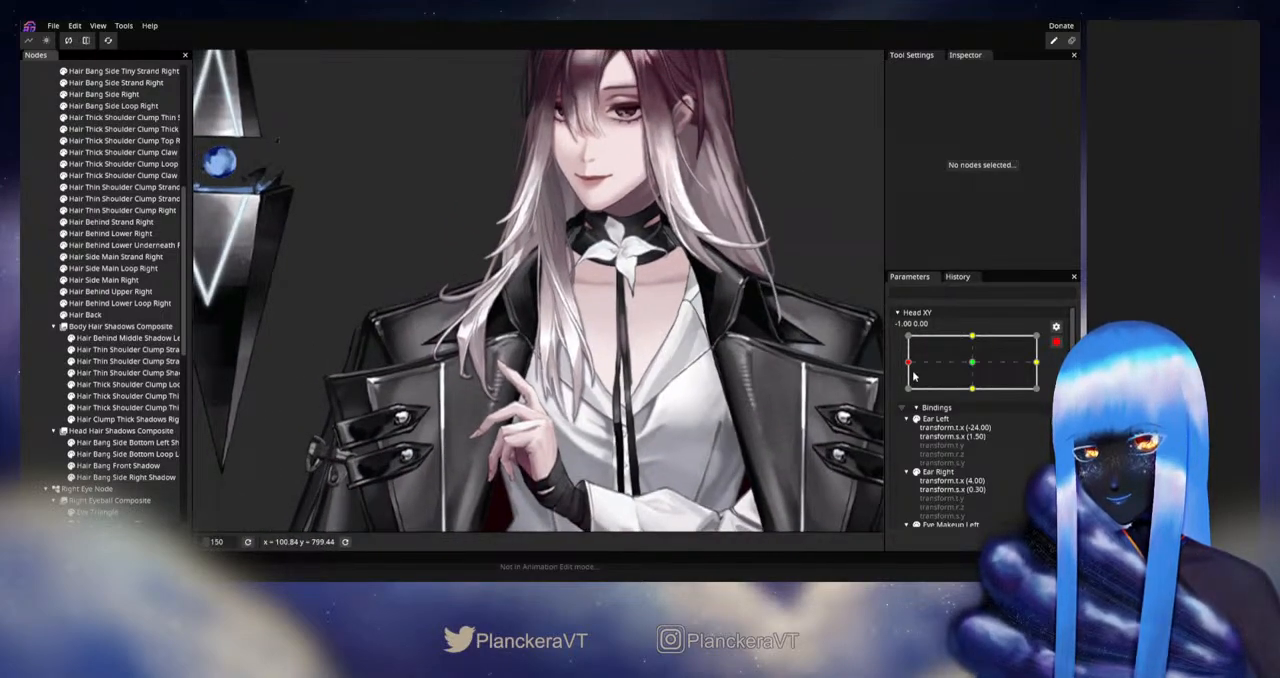
pyautogui.click(1056, 342)
pyautogui.moveTo(908, 396)
pyautogui.mouseDown()
pyautogui.moveTo(976, 397)
pyautogui.moveTo(906, 390)
pyautogui.mouseUp()
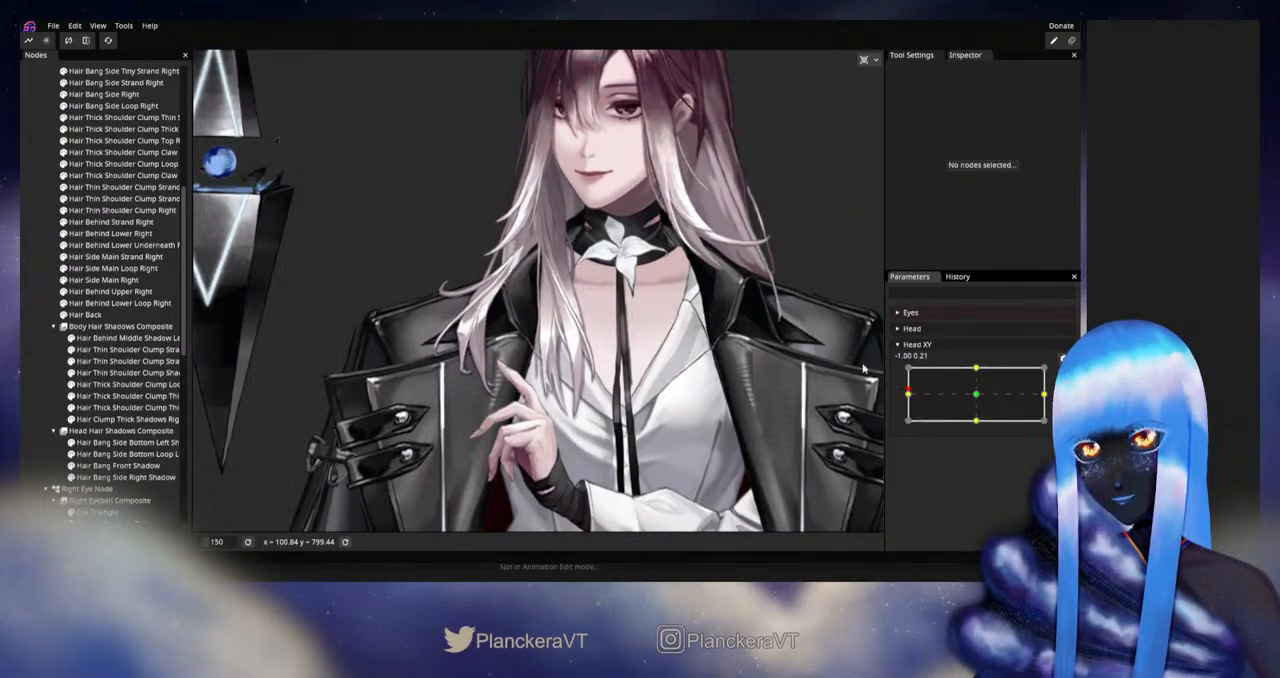
# - Bring Head XY back from -1.00 to about the centre and save the puppet
pyautogui.moveTo(692, 214); pyautogui.dragTo(689, 394)
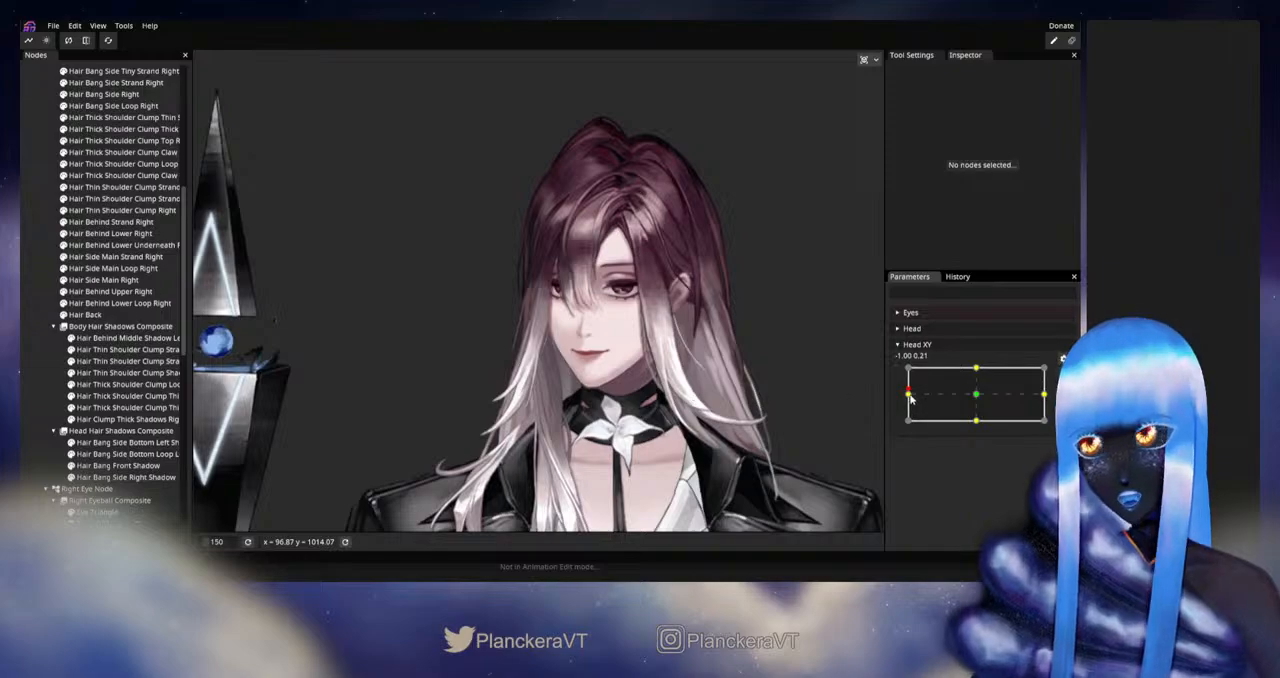
pyautogui.moveTo(910, 397); pyautogui.dragTo(976, 397)
pyautogui.hotkey('ctrl', 's')
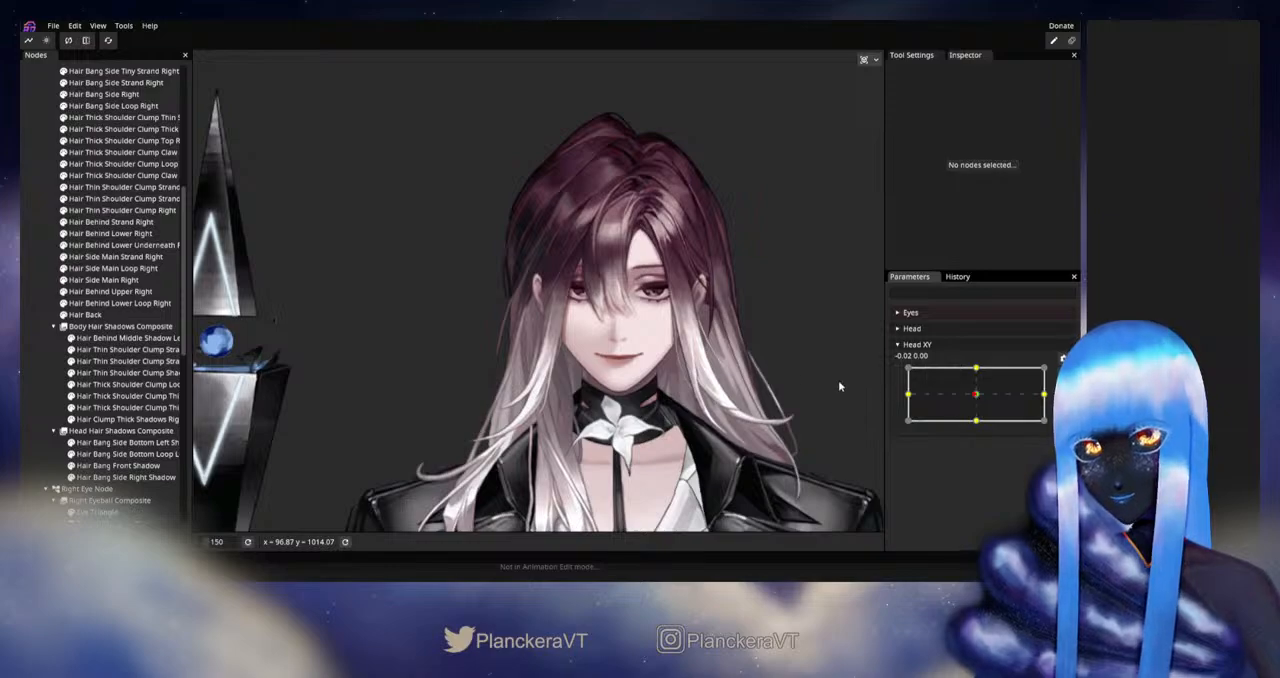
pyautogui.moveTo(733, 361); pyautogui.dragTo(727, 399)
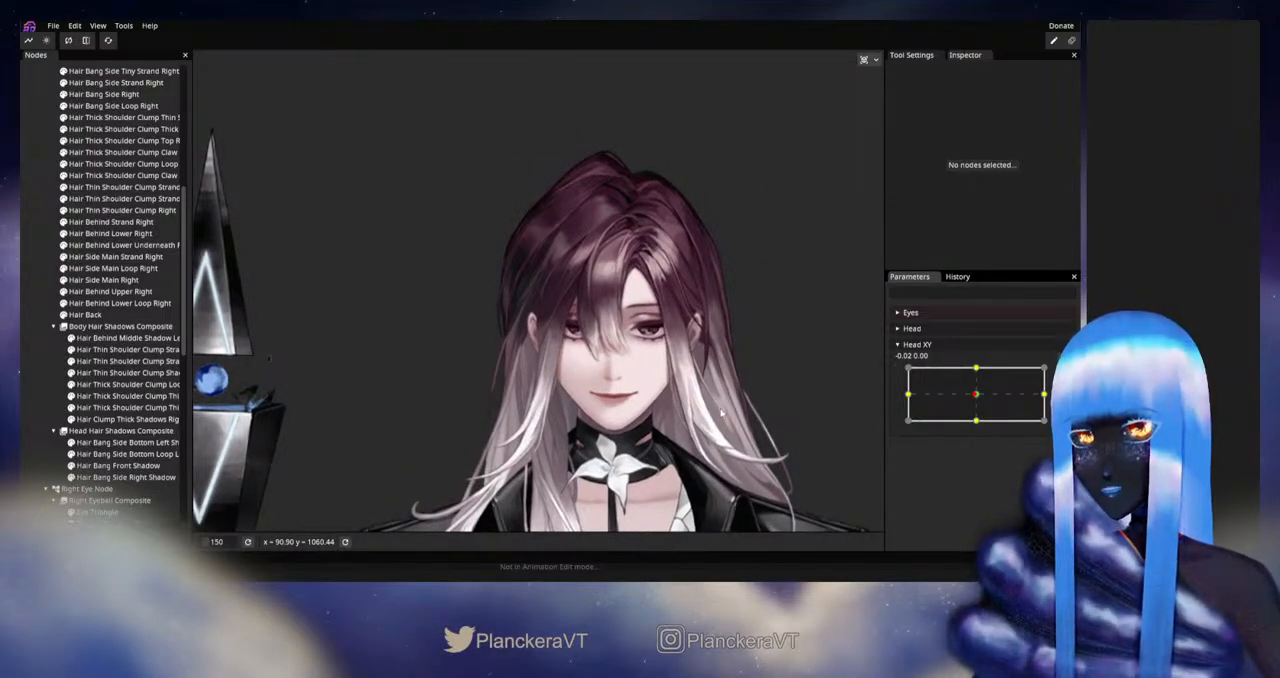
pyautogui.moveTo(721, 413); pyautogui.dragTo(724, 419)
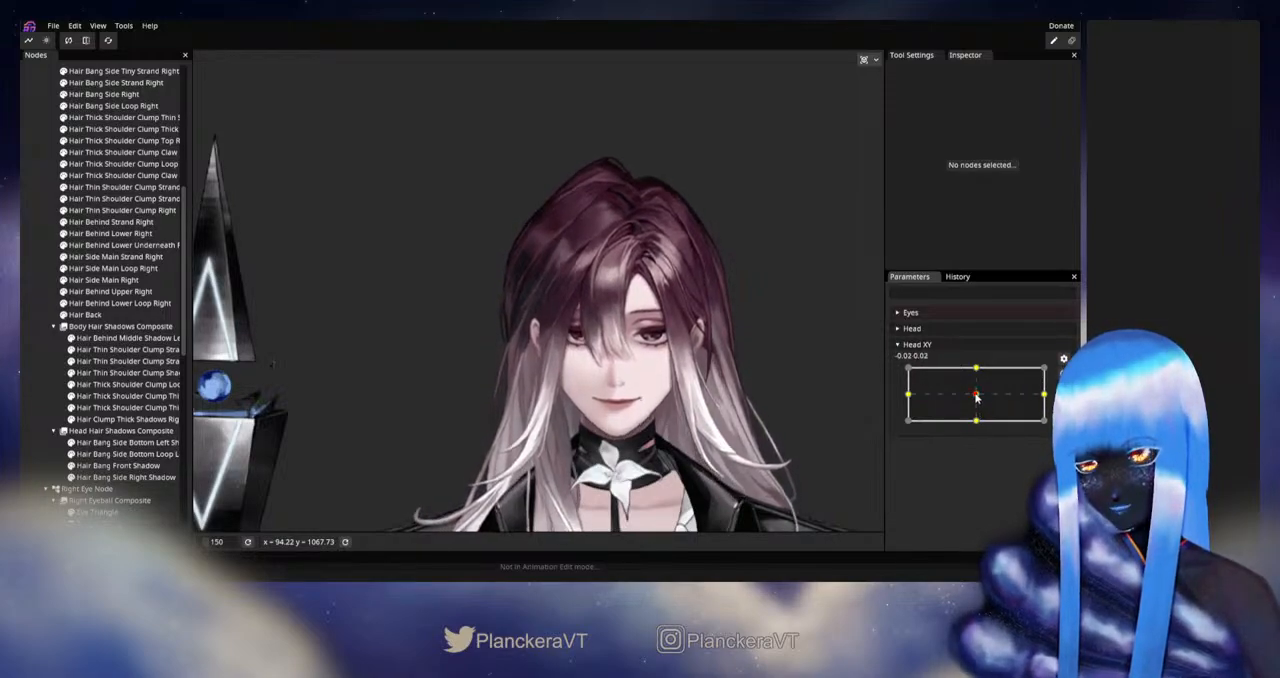
# - Arm Head XY at 0.00, -1.00, touch up the Hair Side Main Right mesh points beside the ear, and deselect the part
pyautogui.moveTo(976, 397); pyautogui.dragTo(975, 424)
pyautogui.click(1062, 375)
pyautogui.scroll(3, 505, 410)
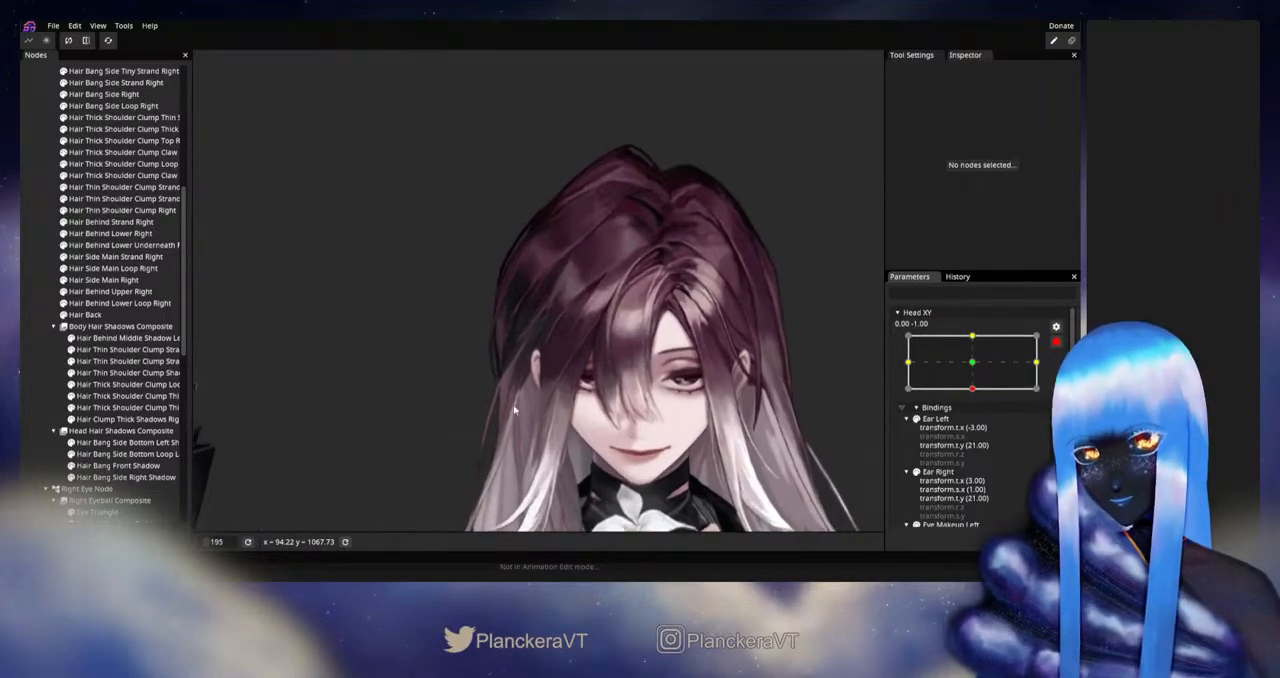
pyautogui.moveTo(519, 388); pyautogui.dragTo(538, 379)
pyautogui.scroll(2, 539, 378)
pyautogui.scroll(1, 481, 378)
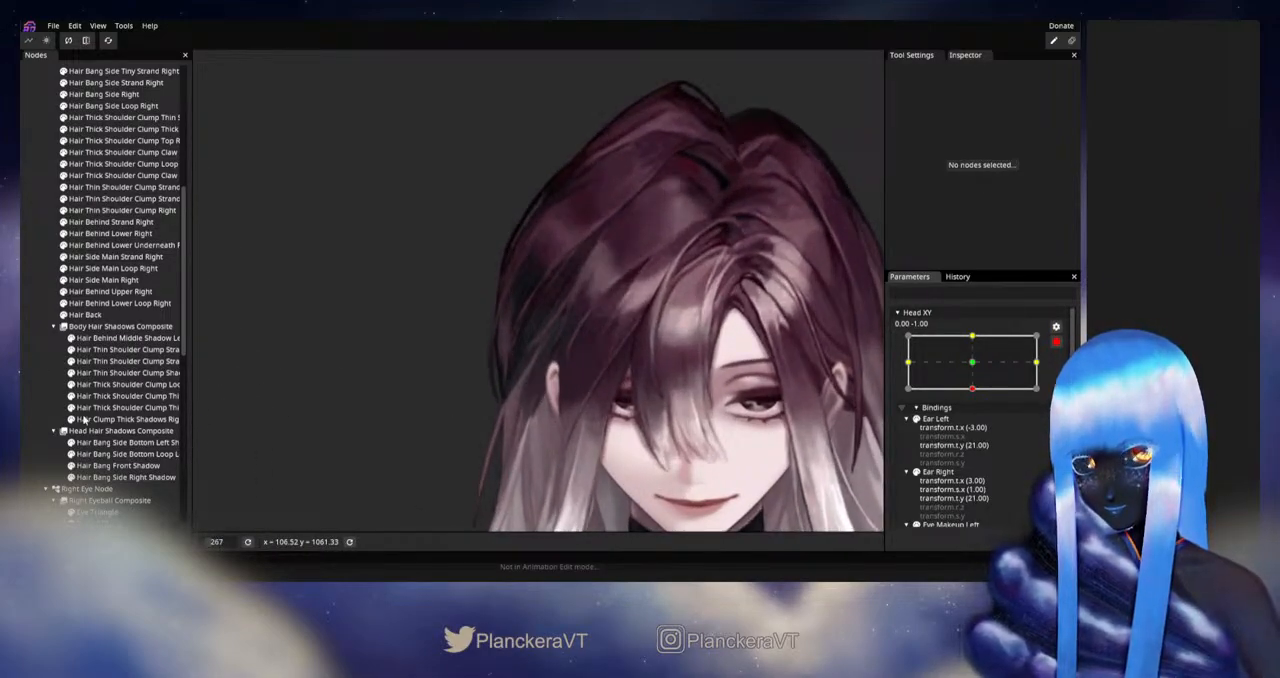
pyautogui.click(100, 280)
pyautogui.scroll(1, 497, 420)
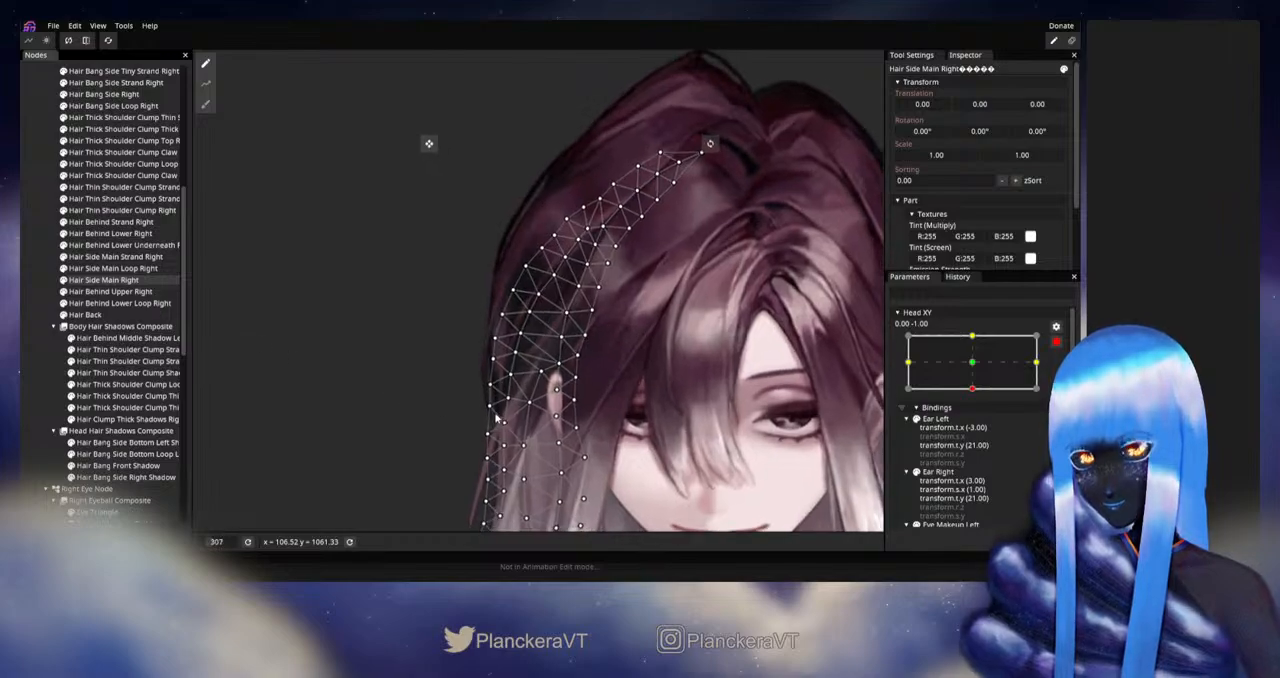
pyautogui.scroll(1, 497, 420)
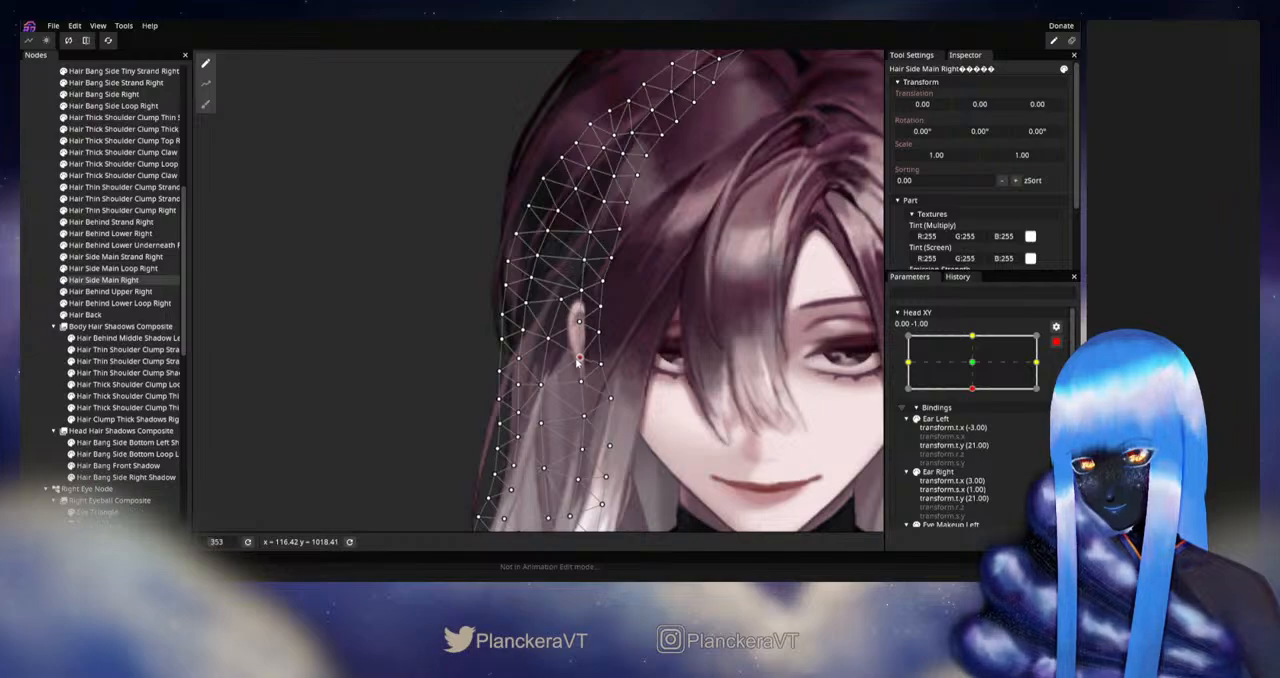
pyautogui.click(22, 372)
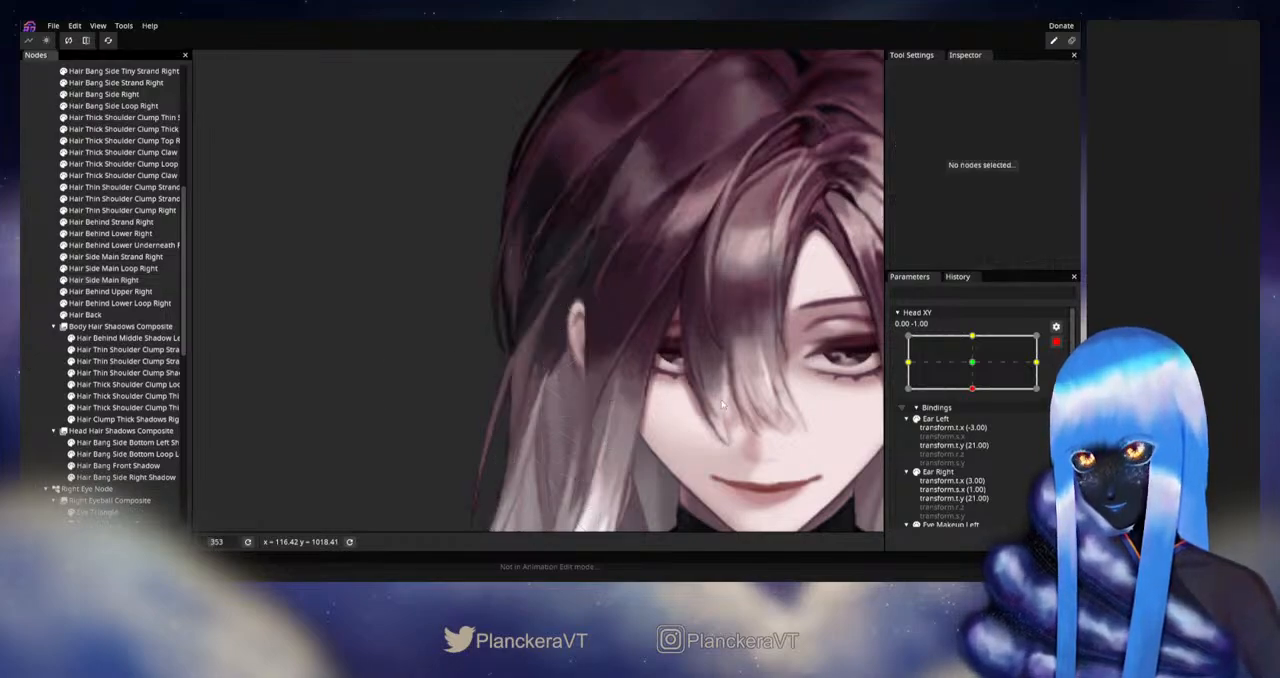
# - Disarm Head XY and preview the downward head tilt between the centre and -1.00 to check the side hair
pyautogui.scroll(-4, 700, 400)
pyautogui.scroll(-2, 681, 383)
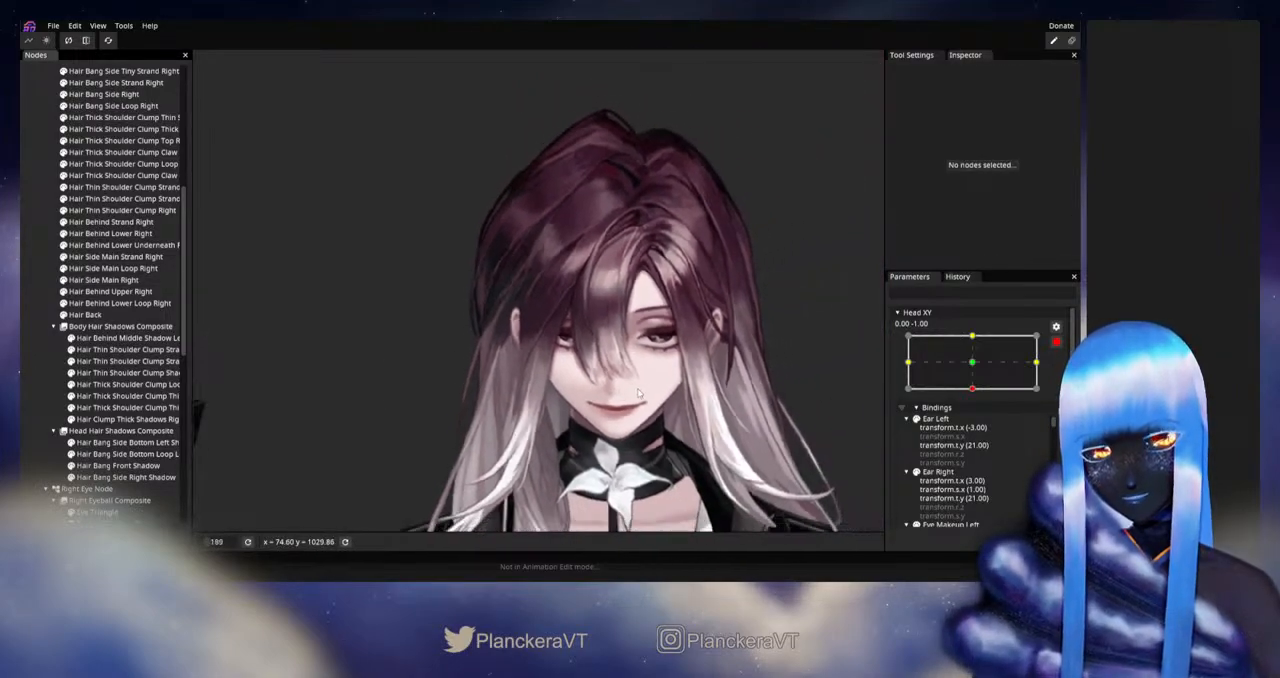
pyautogui.click(1056, 343)
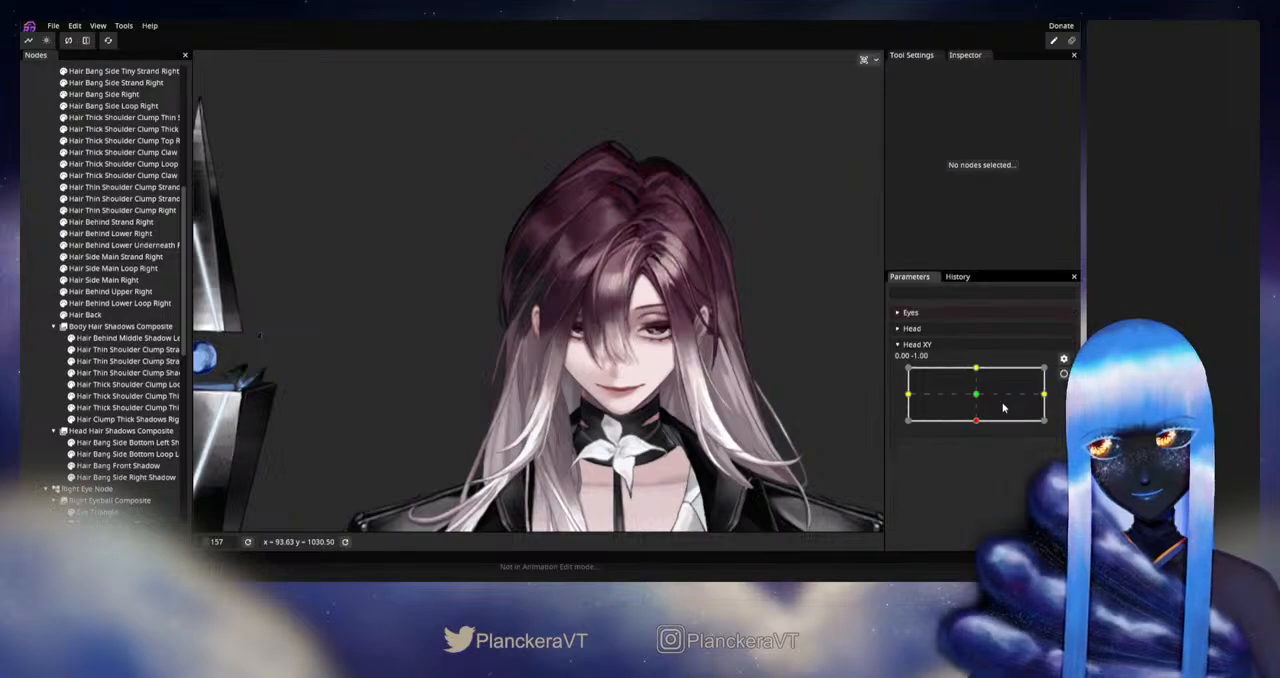
pyautogui.moveTo(979, 424)
pyautogui.mouseDown()
pyautogui.moveTo(976, 397)
pyautogui.moveTo(975, 410)
pyautogui.mouseUp()
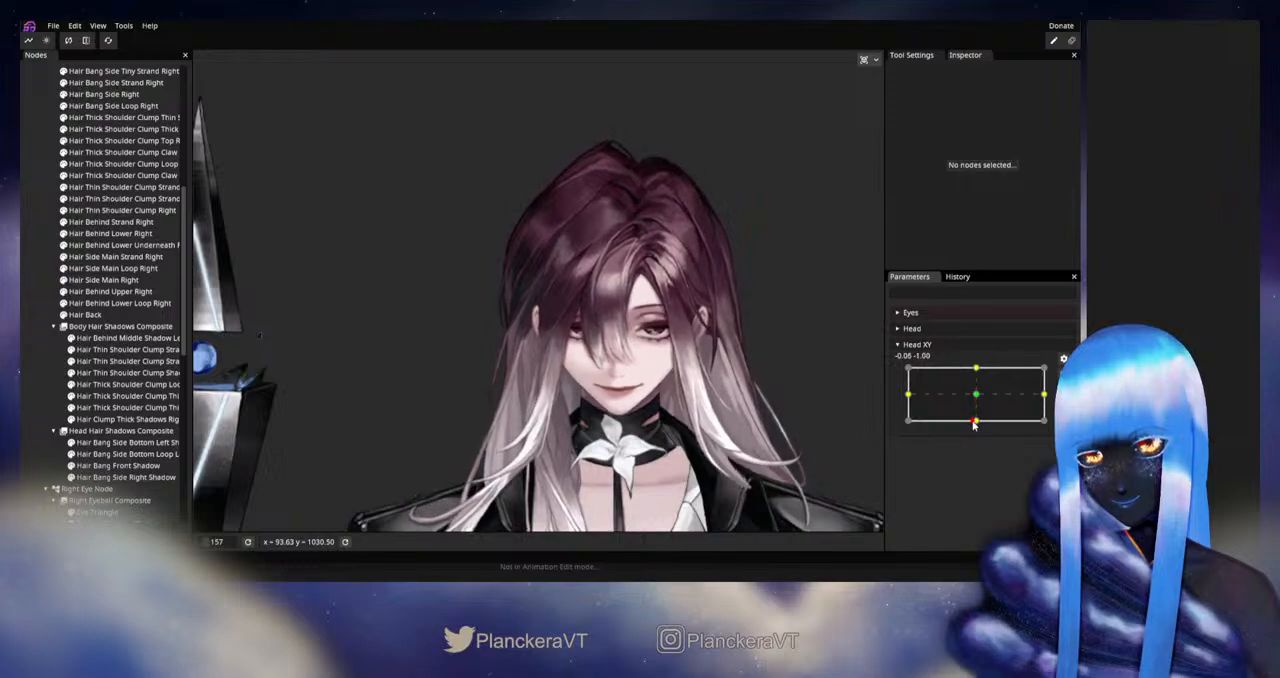
pyautogui.moveTo(976, 398); pyautogui.dragTo(977, 432)
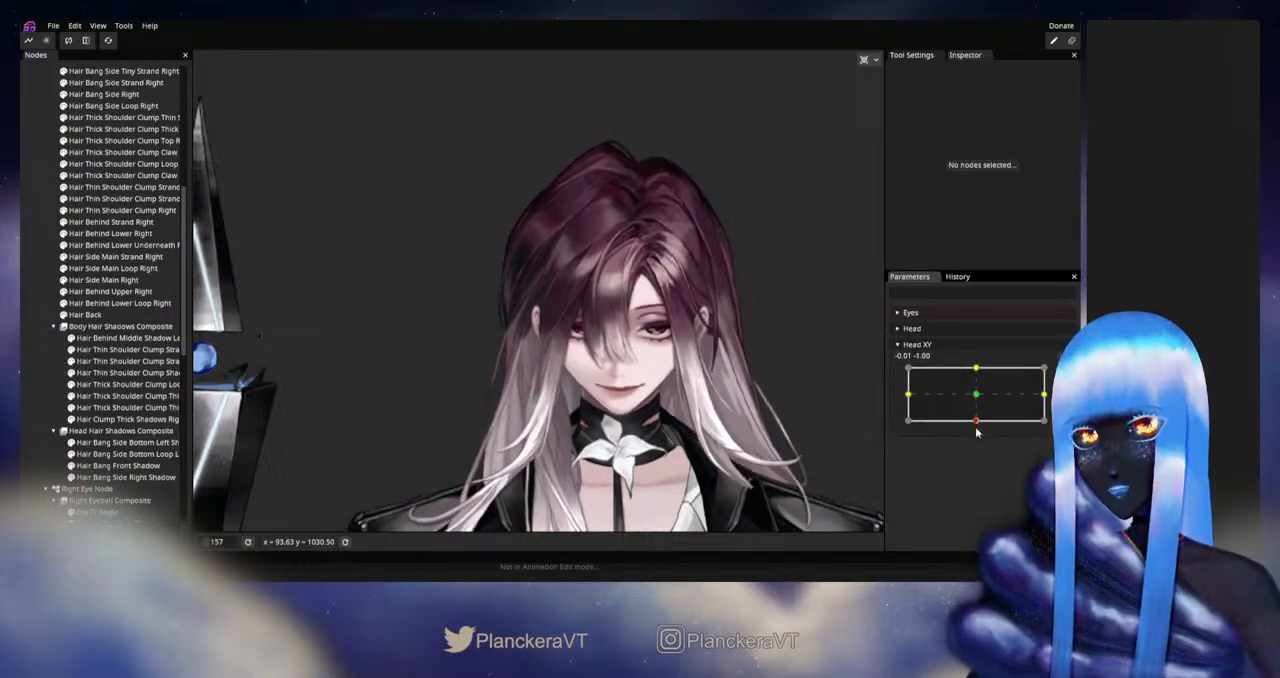
# - Arm Head XY at 0.00, -1.00, adjust the Hair Behind Front Left mesh points near the parting, and deselect the part
pyautogui.moveTo(694, 298); pyautogui.dragTo(654, 392)
pyautogui.scroll(3, 654, 392)
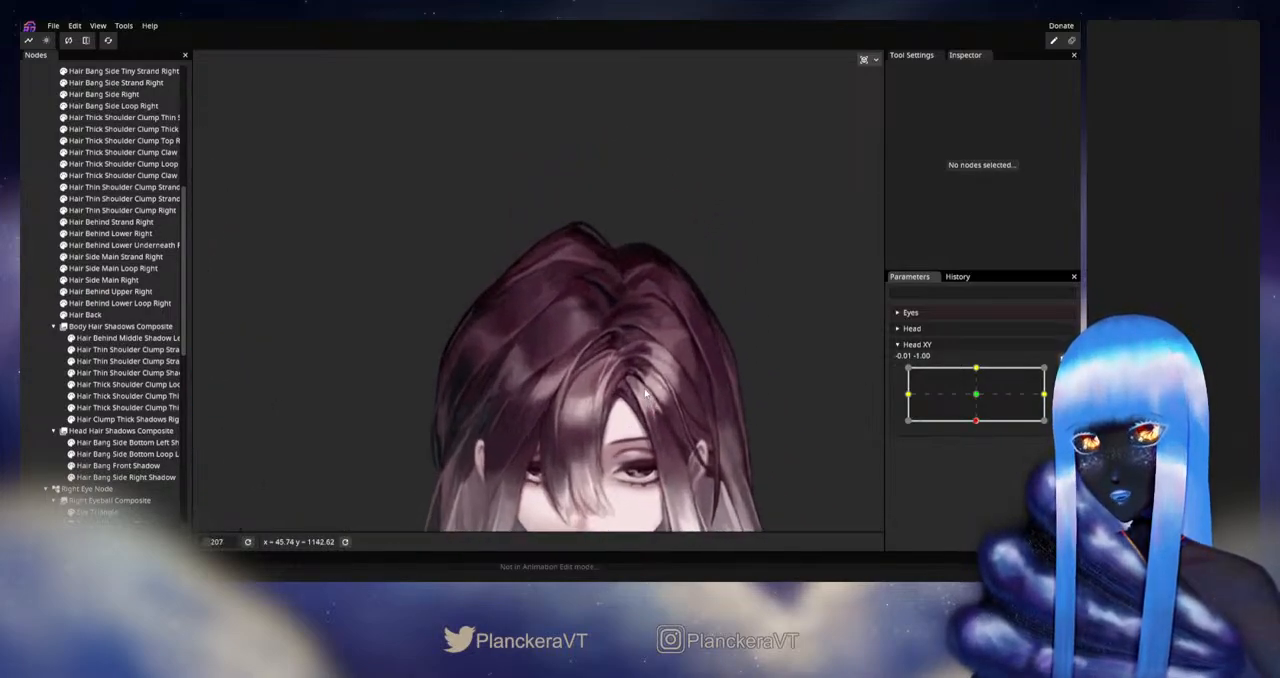
pyautogui.click(1061, 370)
pyautogui.scroll(2, 602, 352)
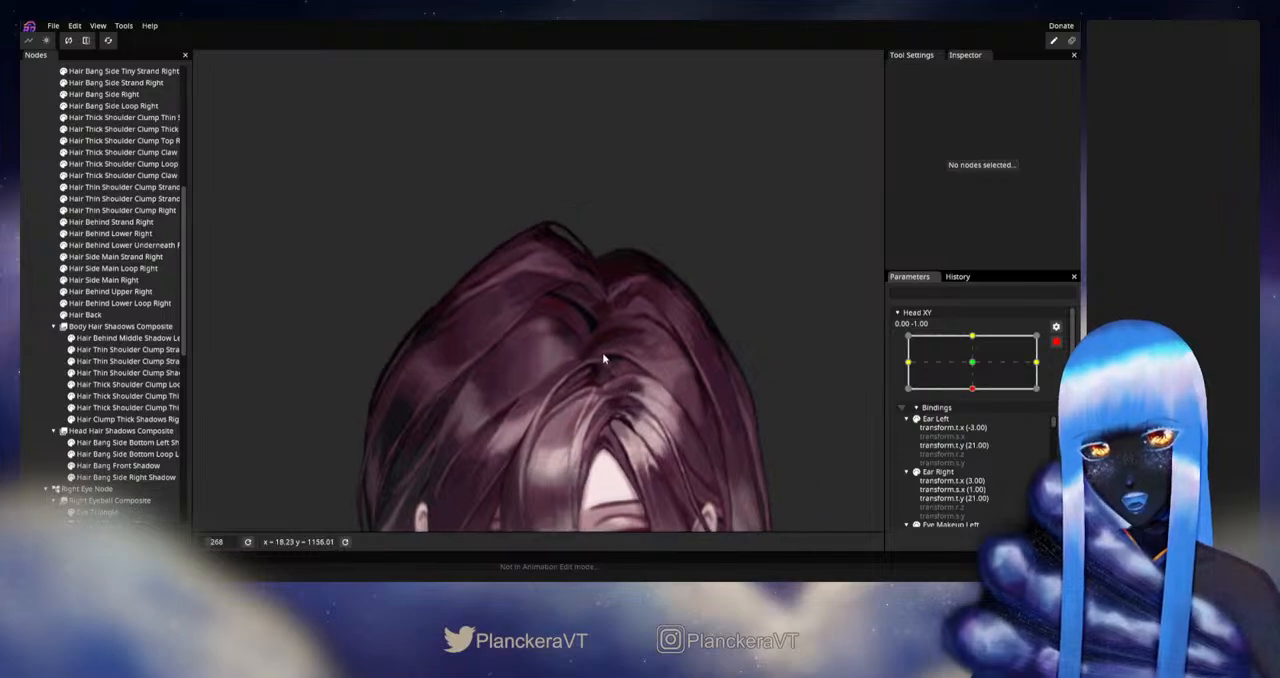
pyautogui.scroll(7, 120, 330)
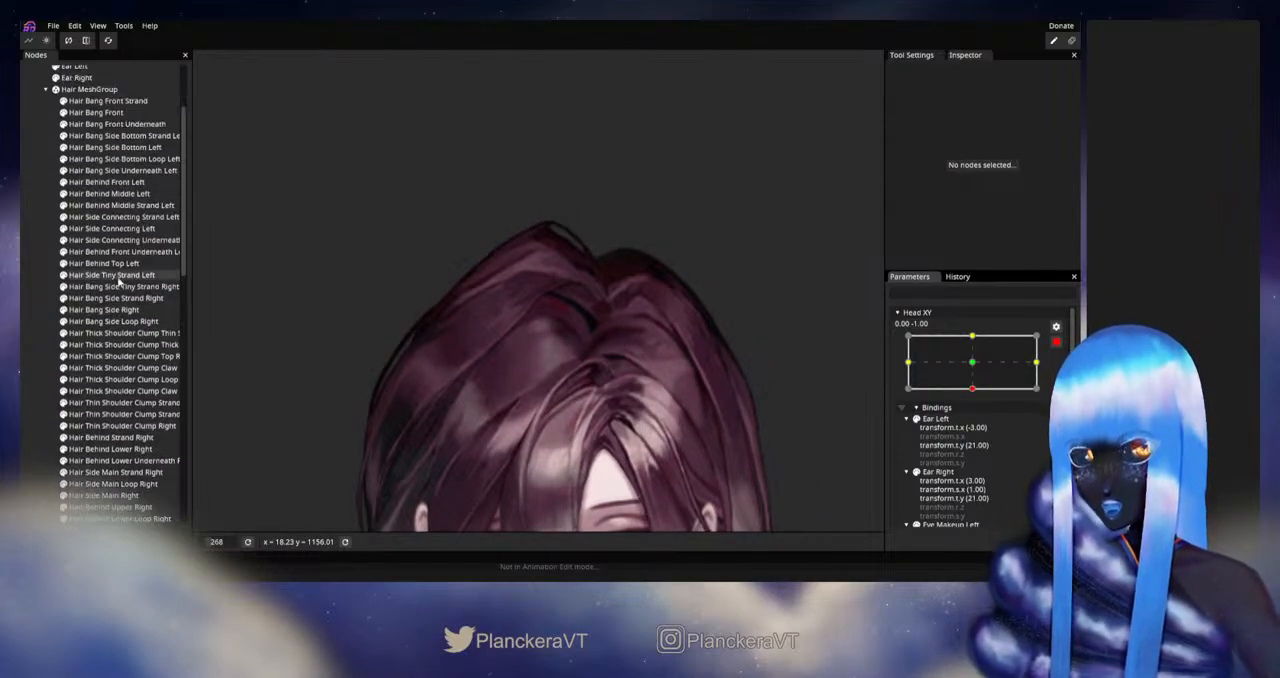
pyautogui.click(107, 219)
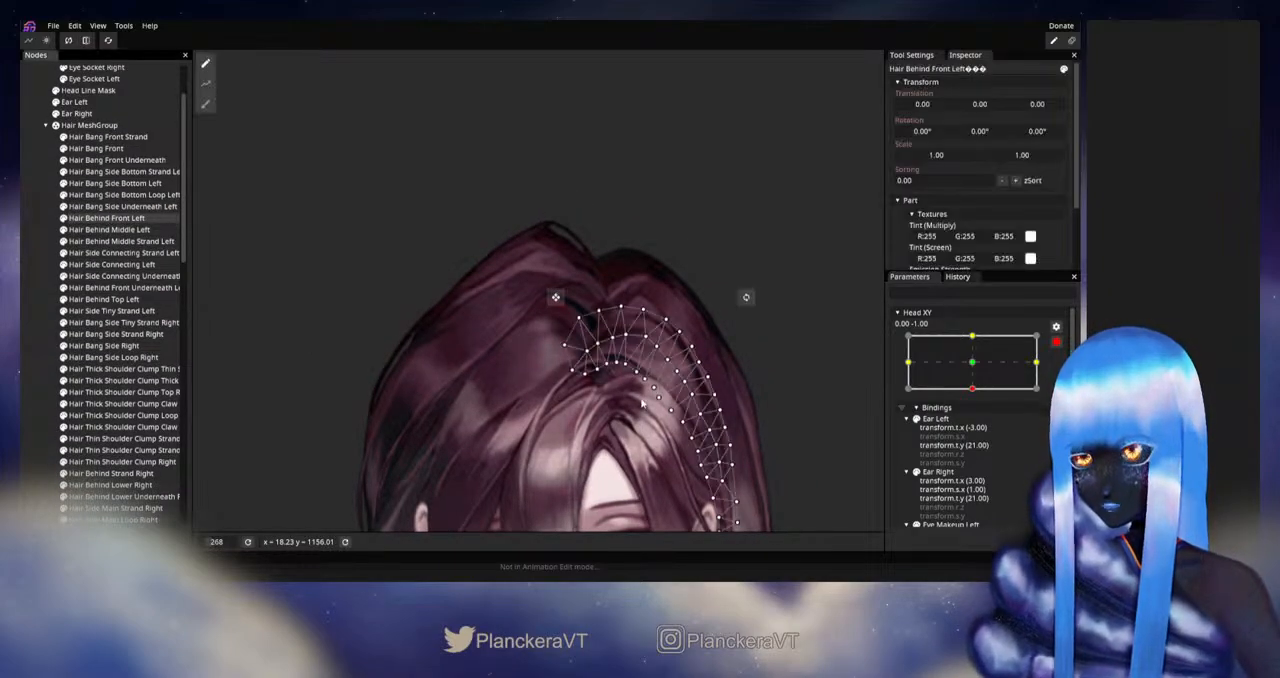
pyautogui.scroll(5, 549, 402)
pyautogui.scroll(3, 552, 398)
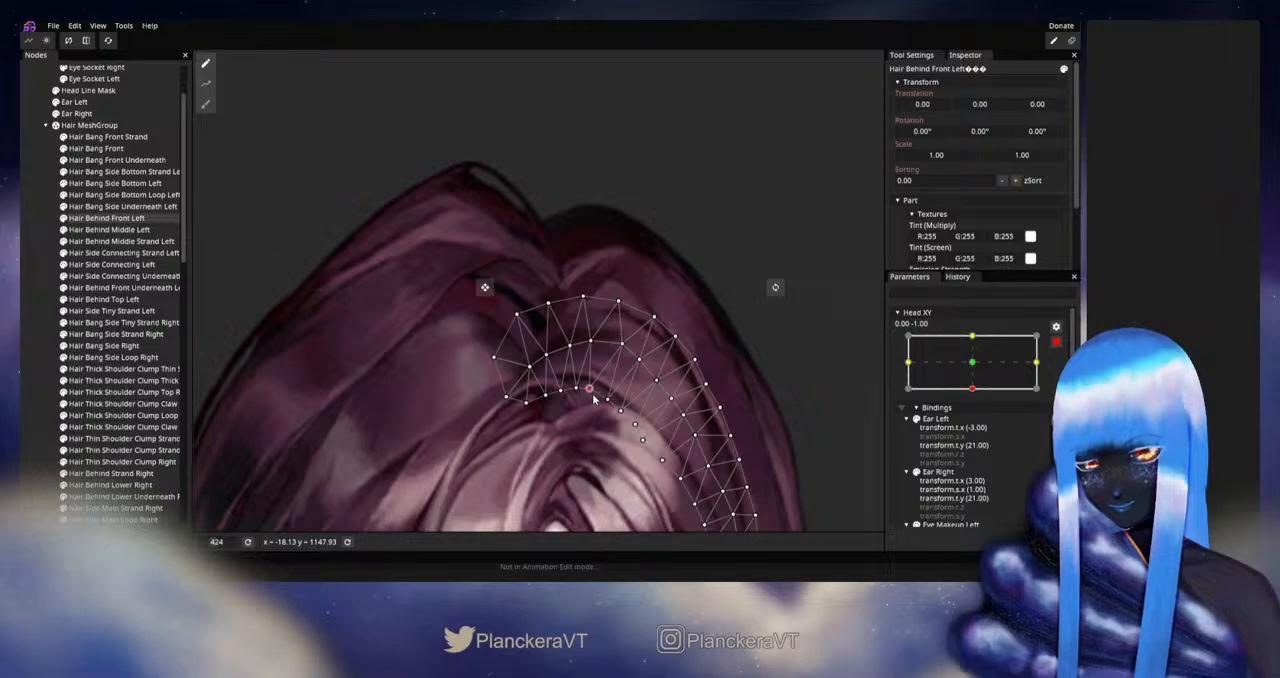
pyautogui.click(35, 336)
# - Disarm Head XY and preview it around 0.00, -1.00 to check the hair at the parting
pyautogui.scroll(-4, 674, 380)
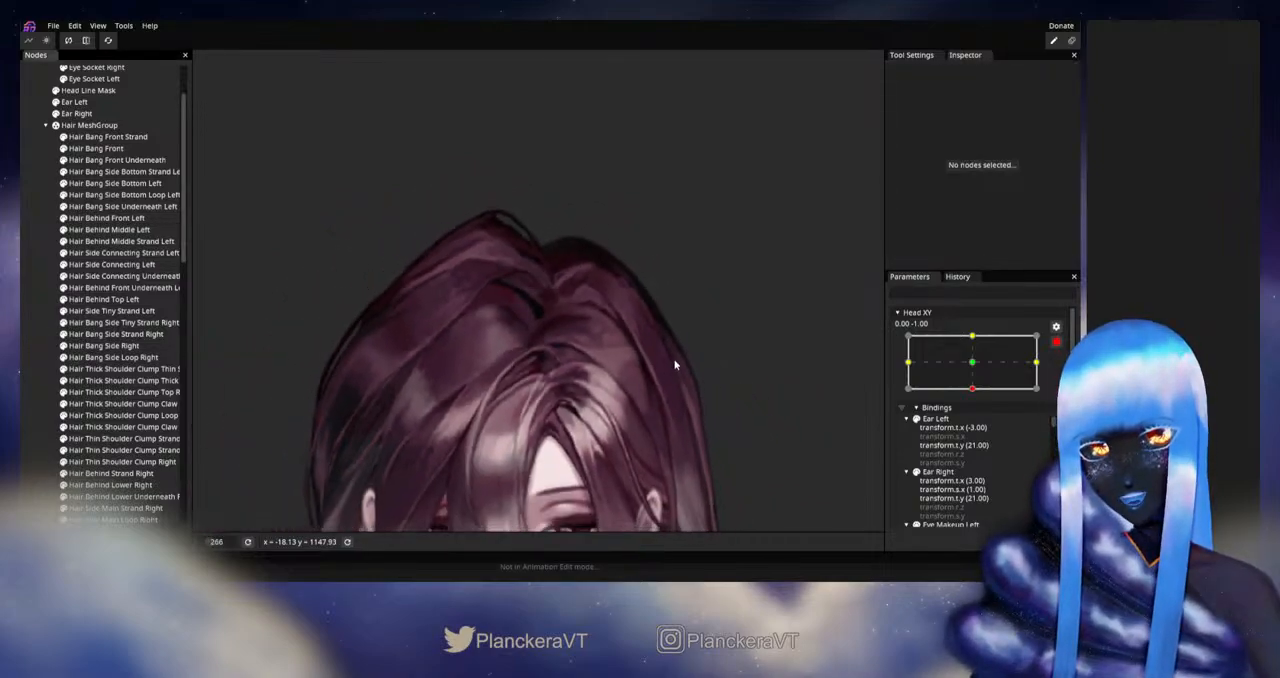
pyautogui.scroll(-3, 675, 366)
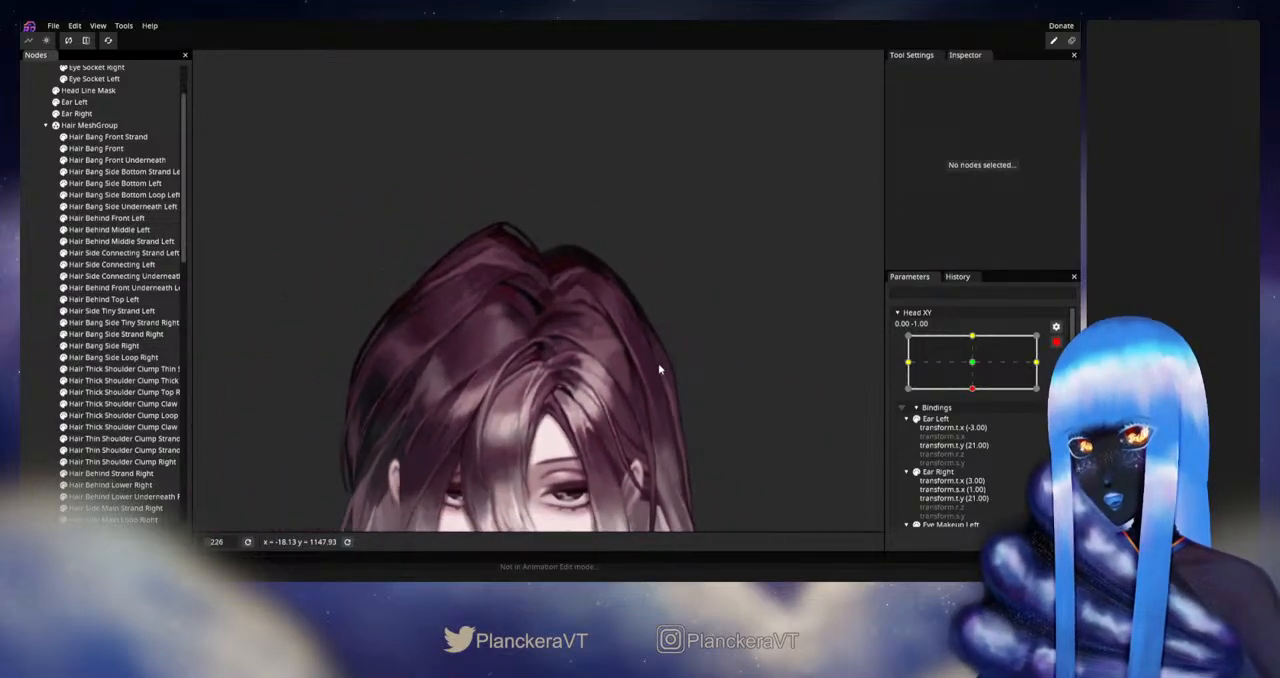
pyautogui.click(1056, 343)
pyautogui.moveTo(673, 361); pyautogui.dragTo(693, 366)
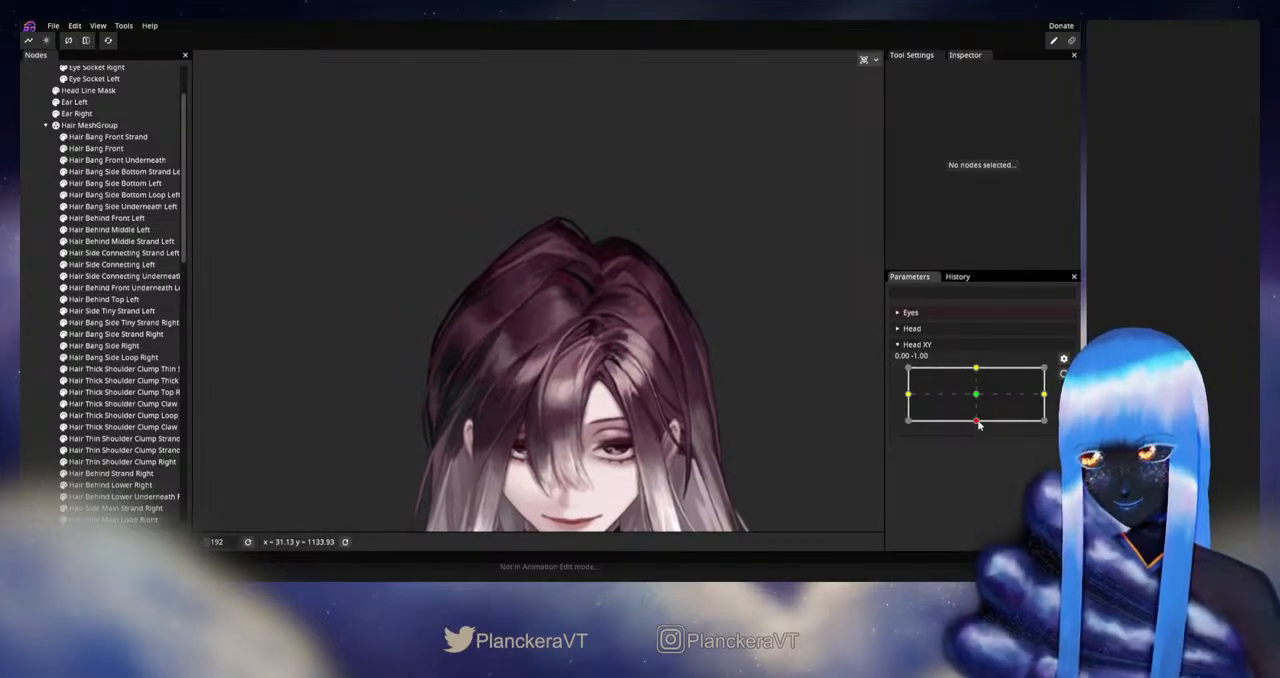
pyautogui.moveTo(978, 424)
pyautogui.mouseDown()
pyautogui.moveTo(980, 378)
pyautogui.moveTo(976, 423)
pyautogui.mouseUp()
# - Arm Head XY at 0.00, -1.00, push the upper end of the Hair Behind Lower Right mesh with the size 52 Circle Brush, and deselect it
pyautogui.scroll(5, 597, 306)
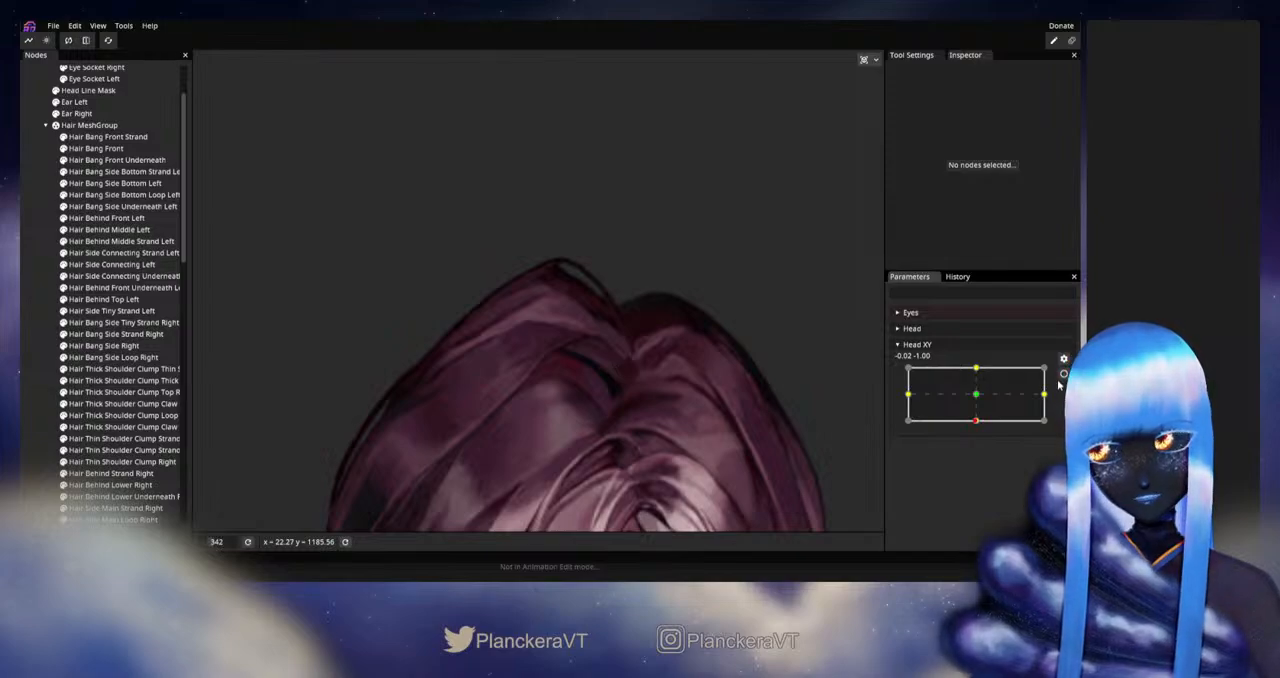
pyautogui.click(1063, 373)
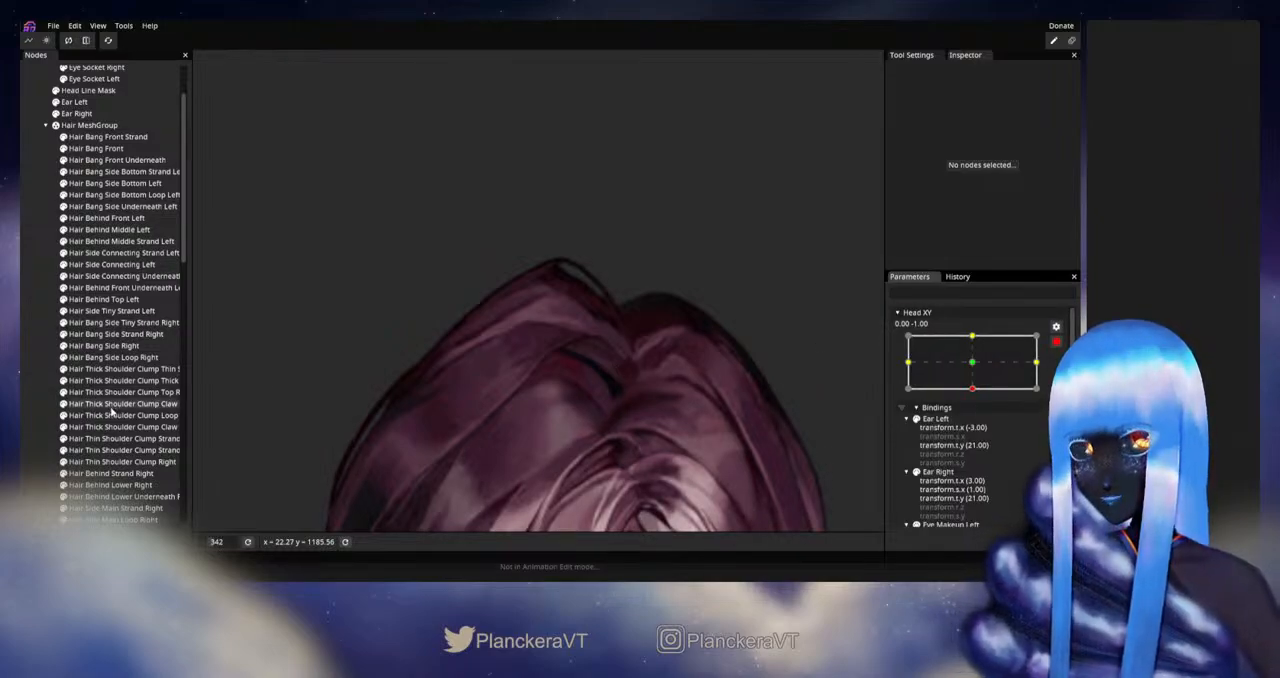
pyautogui.scroll(-2, 112, 410)
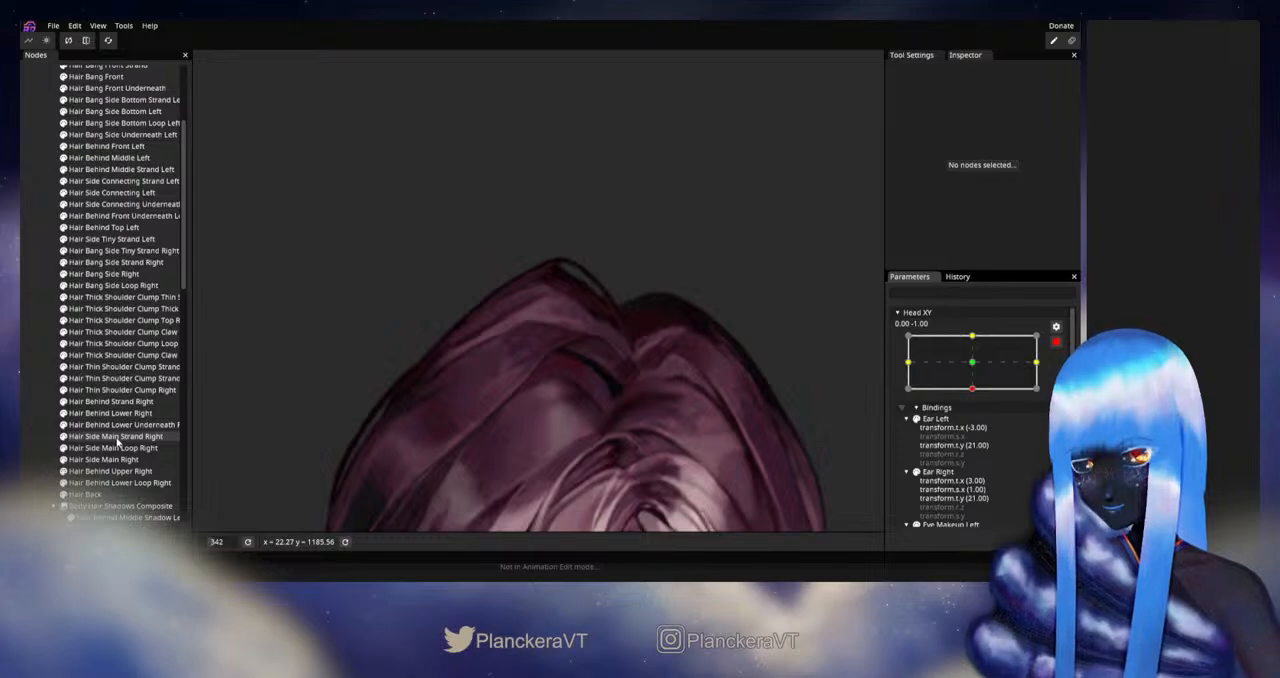
pyautogui.click(110, 413)
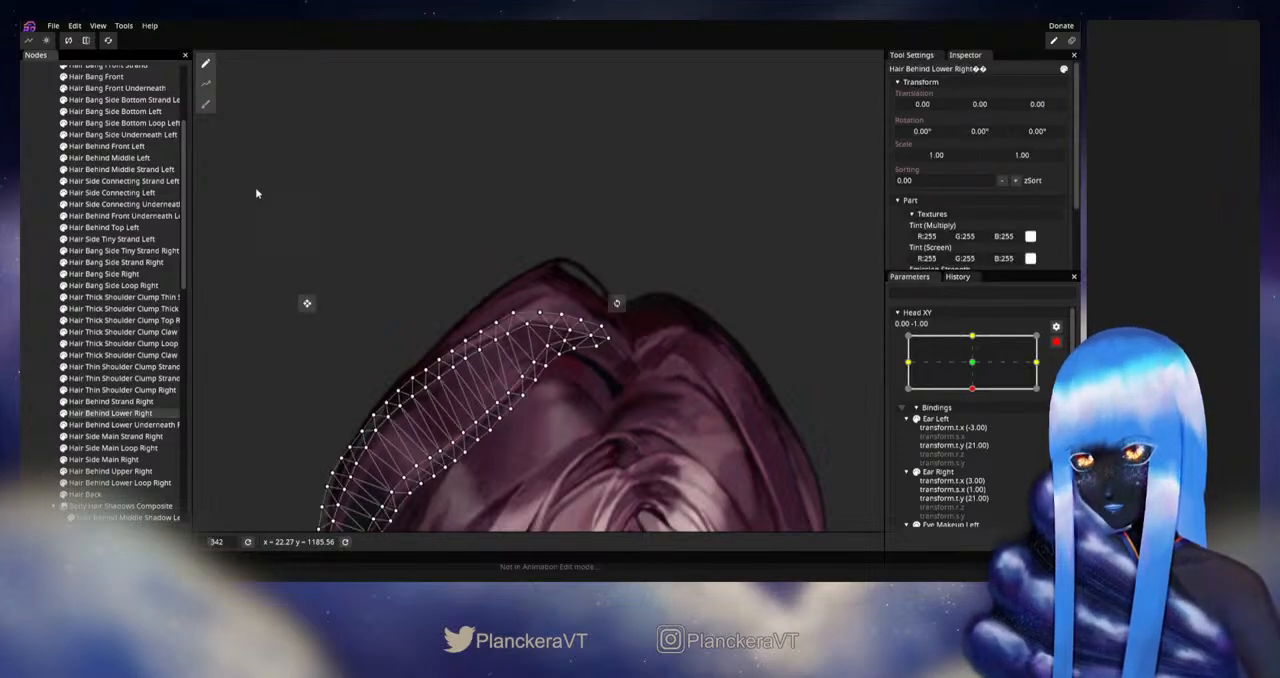
pyautogui.click(206, 105)
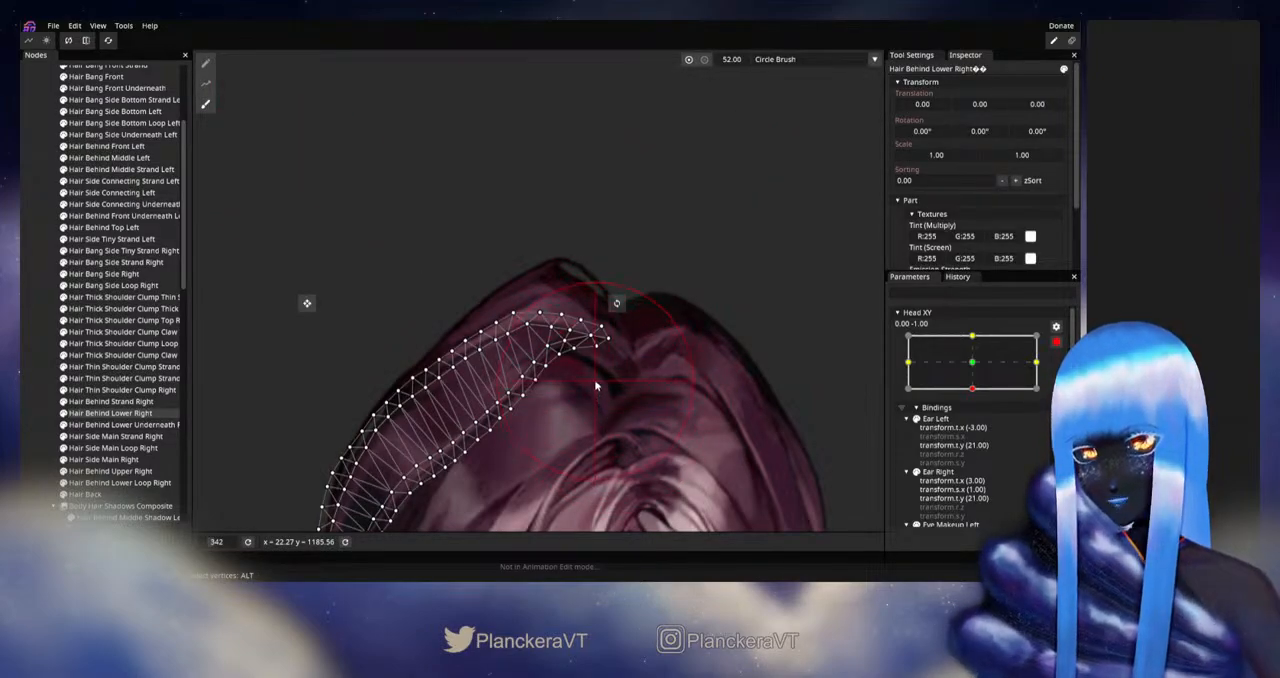
pyautogui.moveTo(594, 379); pyautogui.dragTo(603, 396)
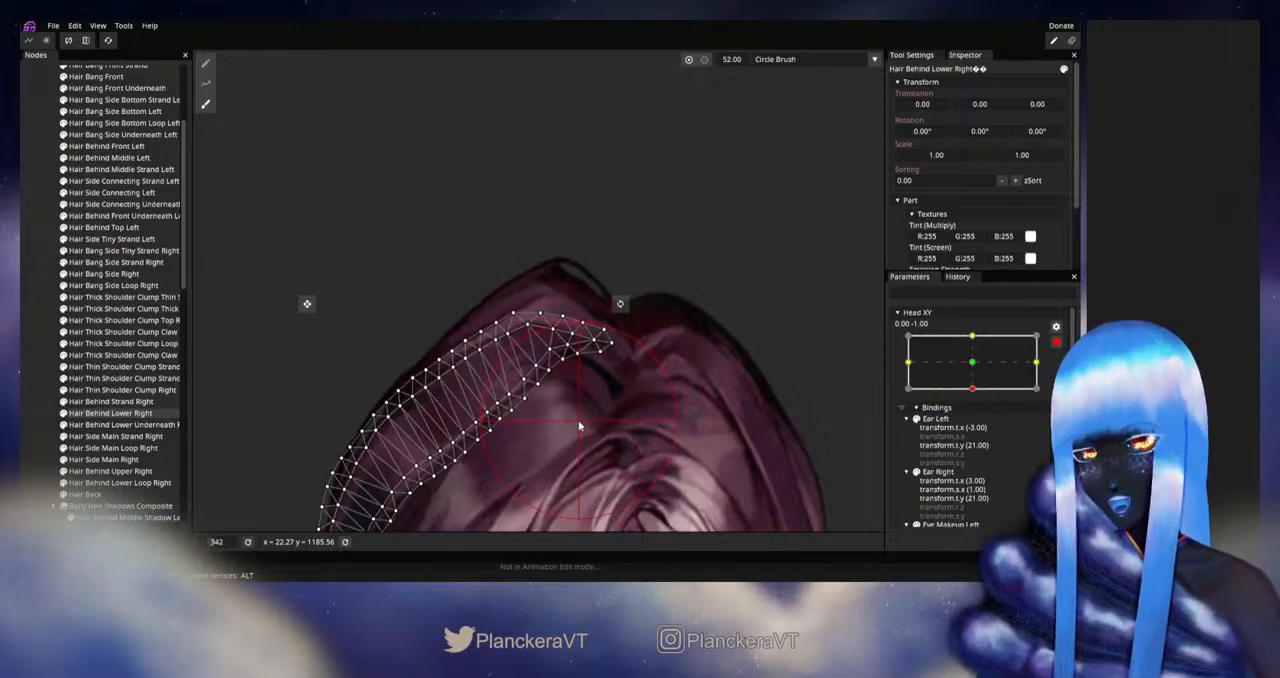
pyautogui.click(27, 369)
# - View the whole head, disarm Head XY and preview the downward tilt to check the hair behind the parting
pyautogui.scroll(-4, 638, 420)
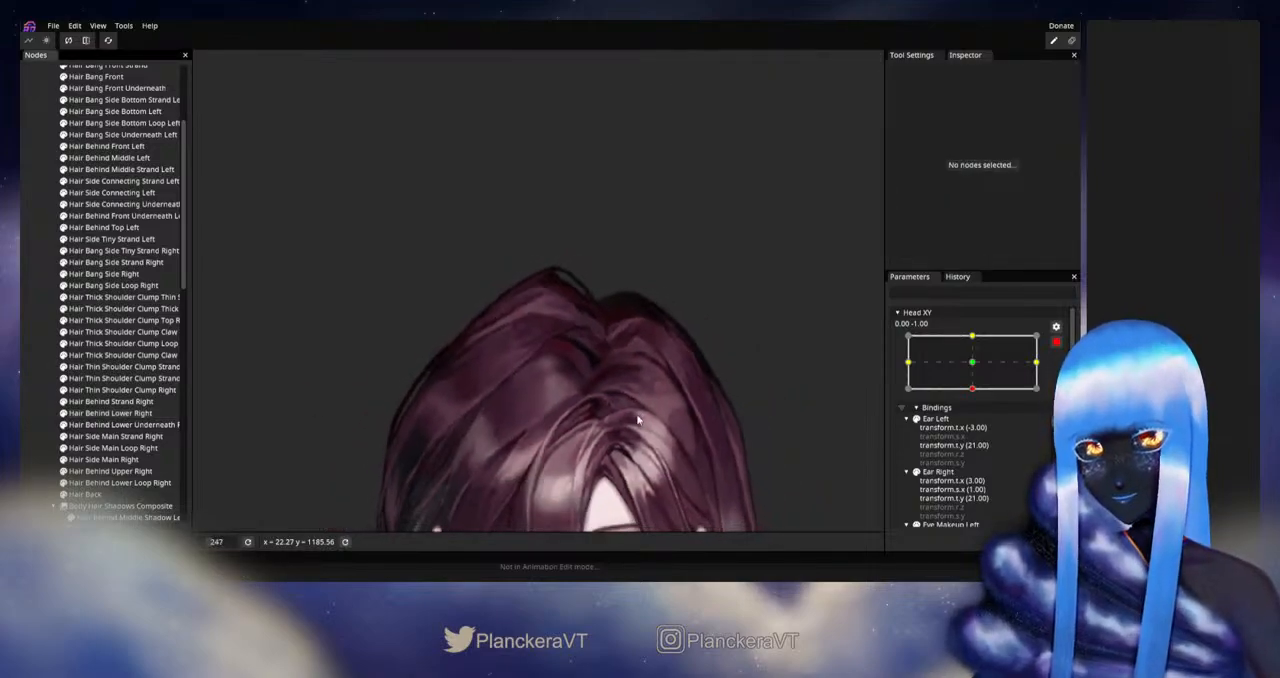
pyautogui.scroll(-3, 637, 420)
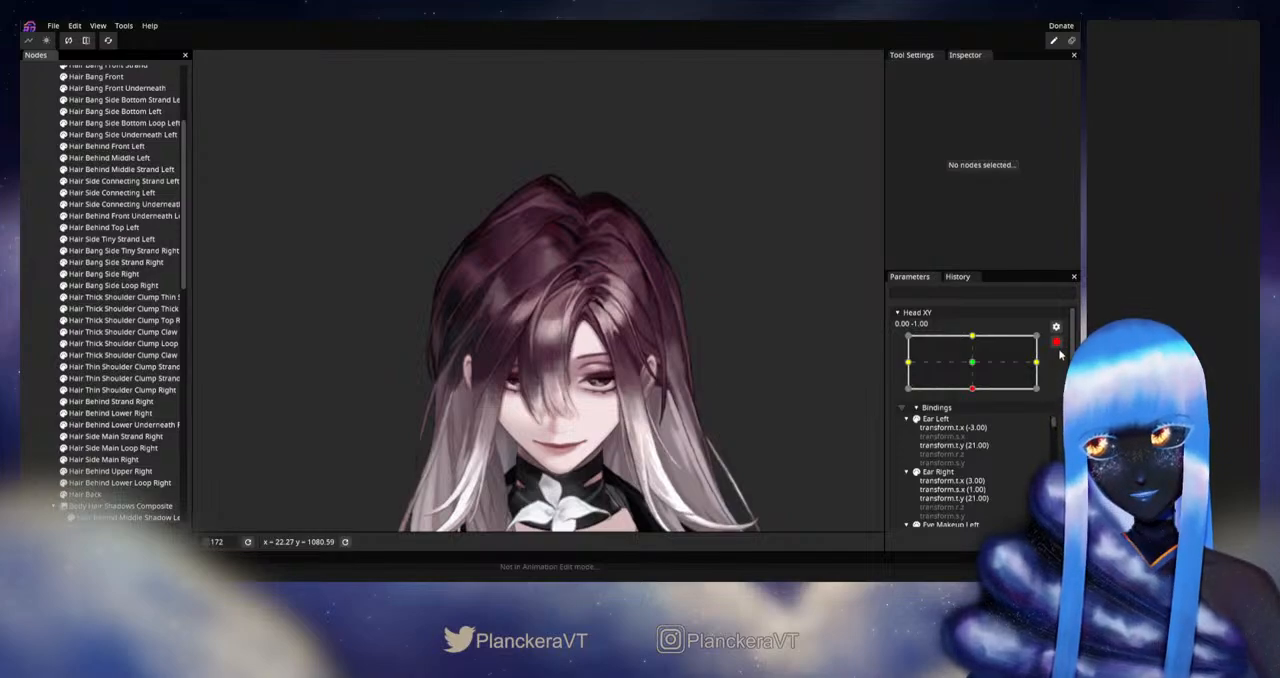
pyautogui.click(1057, 344)
pyautogui.moveTo(976, 420)
pyautogui.mouseDown()
pyautogui.moveTo(973, 393)
pyautogui.moveTo(971, 430)
pyautogui.mouseUp()
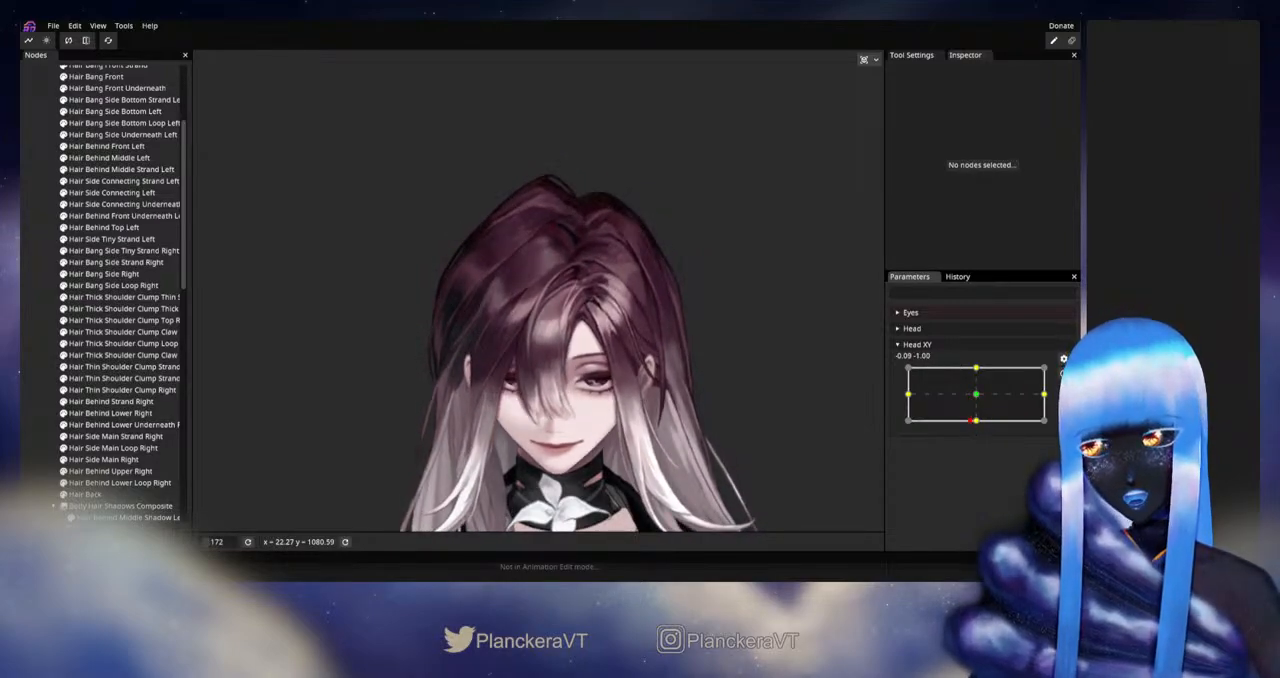
# - Arm Head XY at 0.00, -1.00, refine Hair Behind Lower Right's upper end with the Circle Brush and vertex editing, and deselect it
pyautogui.click(1063, 373)
pyautogui.scroll(2, 573, 216)
pyautogui.moveTo(573, 216); pyautogui.dragTo(572, 323)
pyautogui.scroll(2, 572, 323)
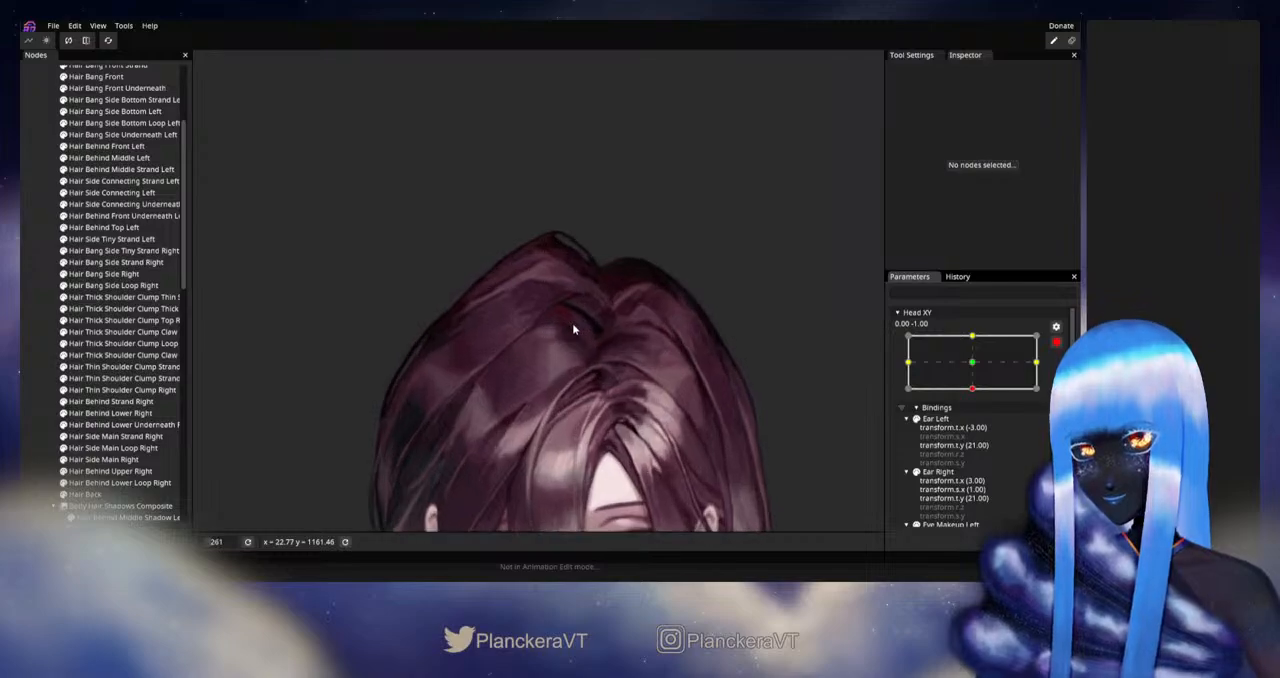
pyautogui.scroll(3, 572, 323)
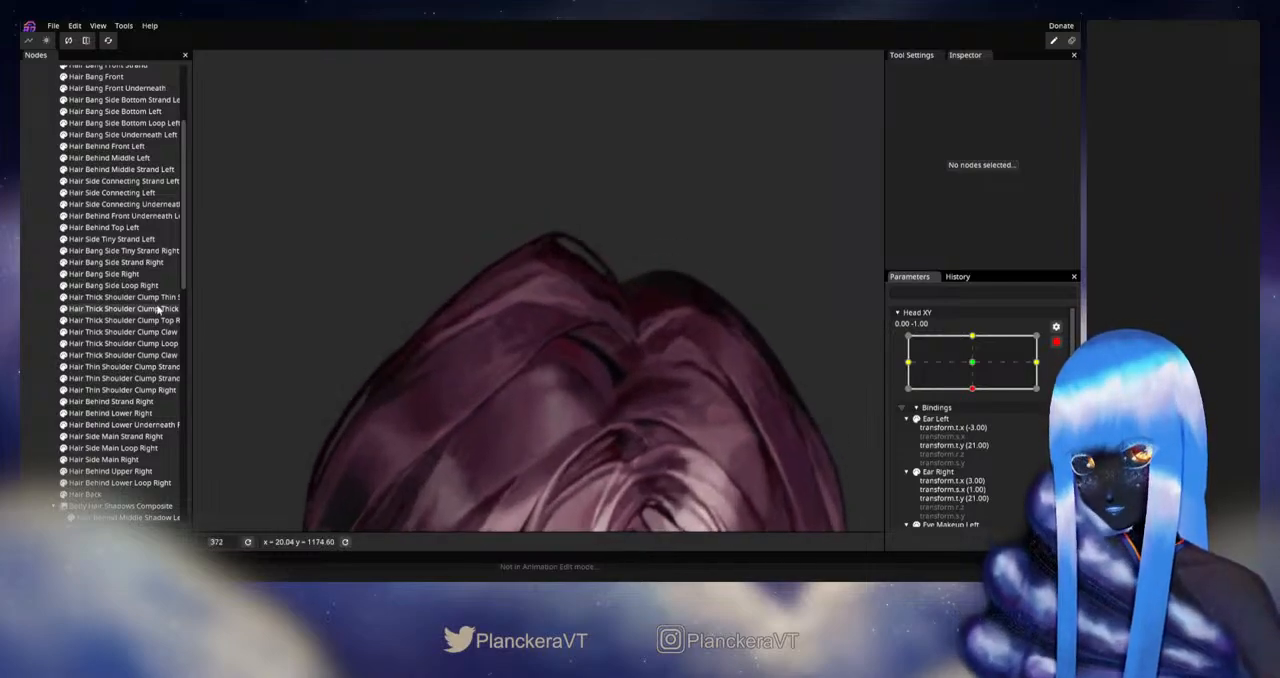
pyautogui.click(110, 413)
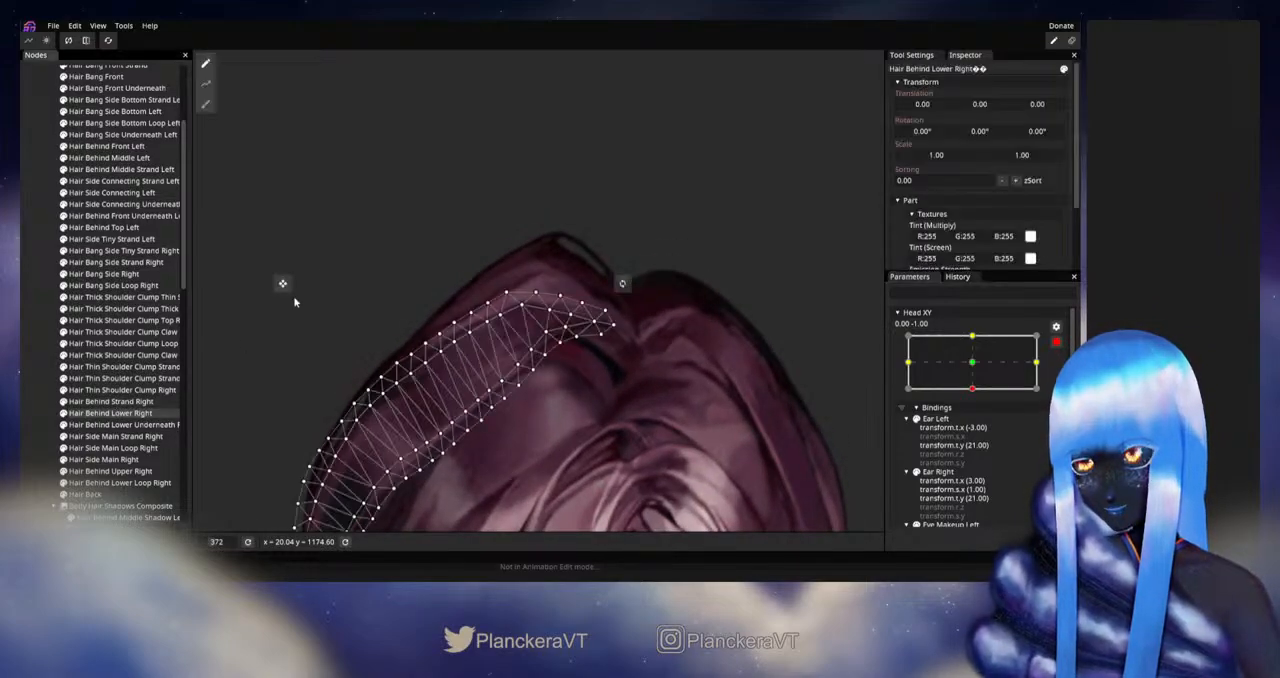
pyautogui.click(205, 104)
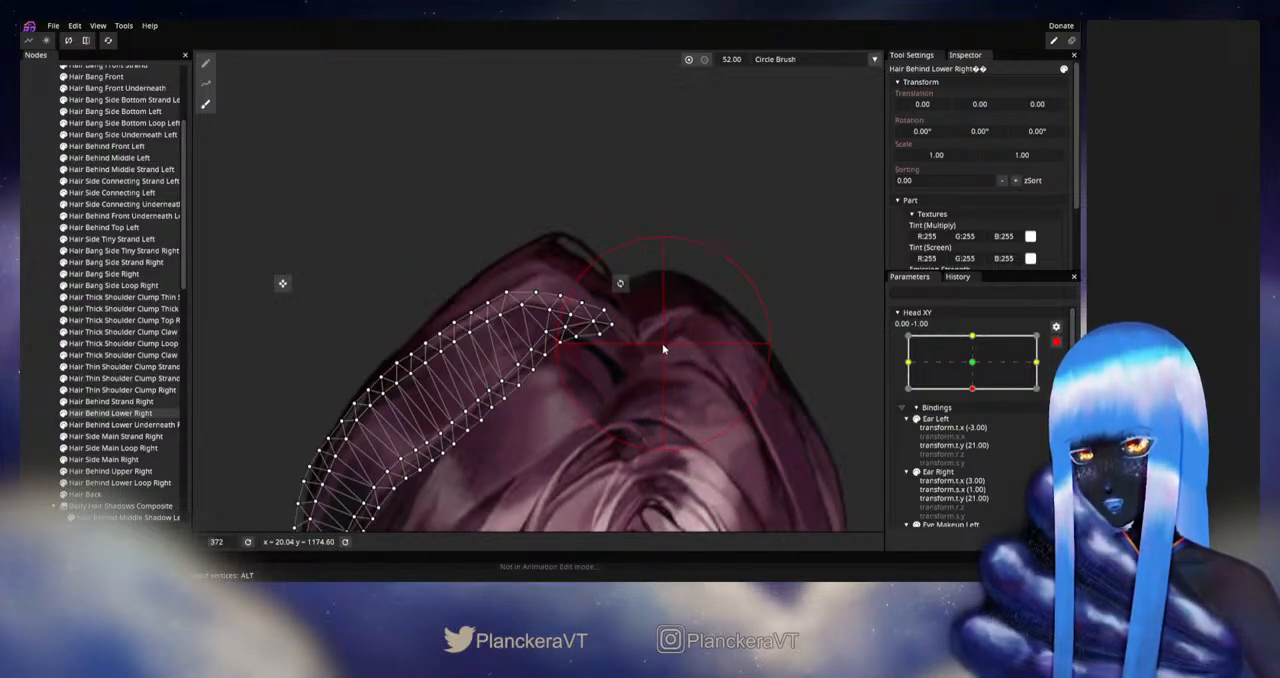
pyautogui.click(205, 63)
pyautogui.scroll(2, 605, 386)
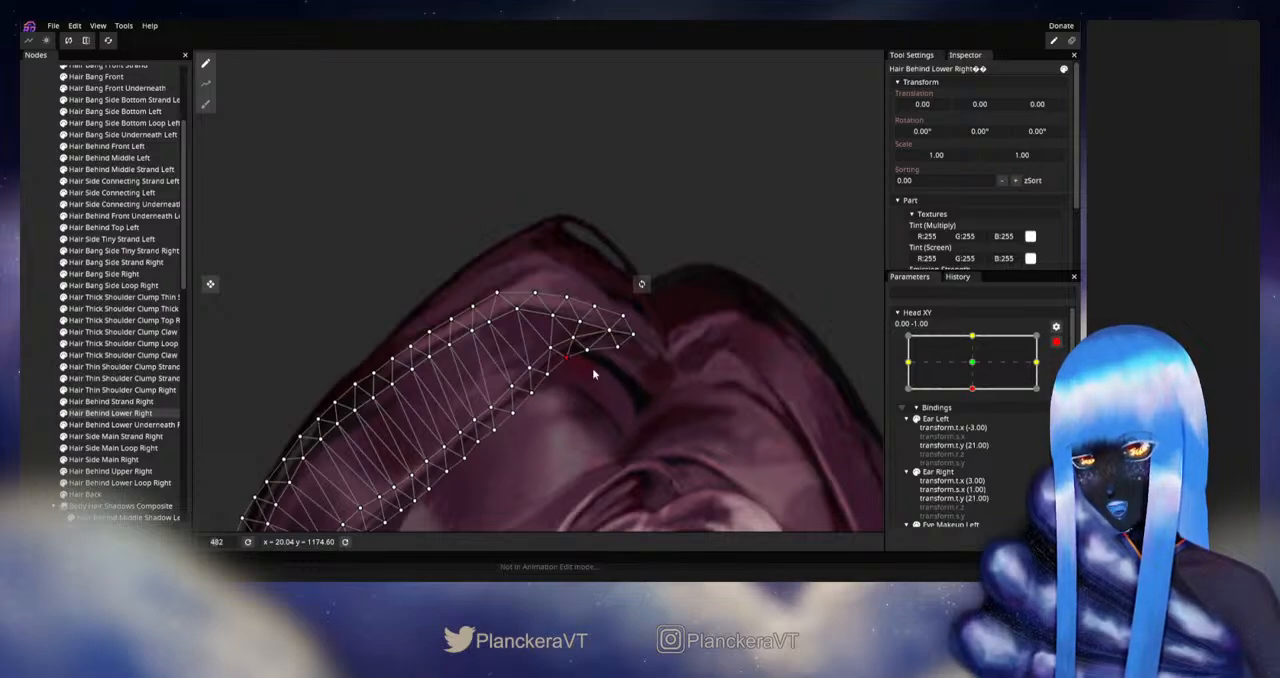
pyautogui.click(227, 330)
# - Disarm Head XY and preview the head moving from -1.00 vertically back to the centre to check the reshaped hair
pyautogui.scroll(-3, 648, 406)
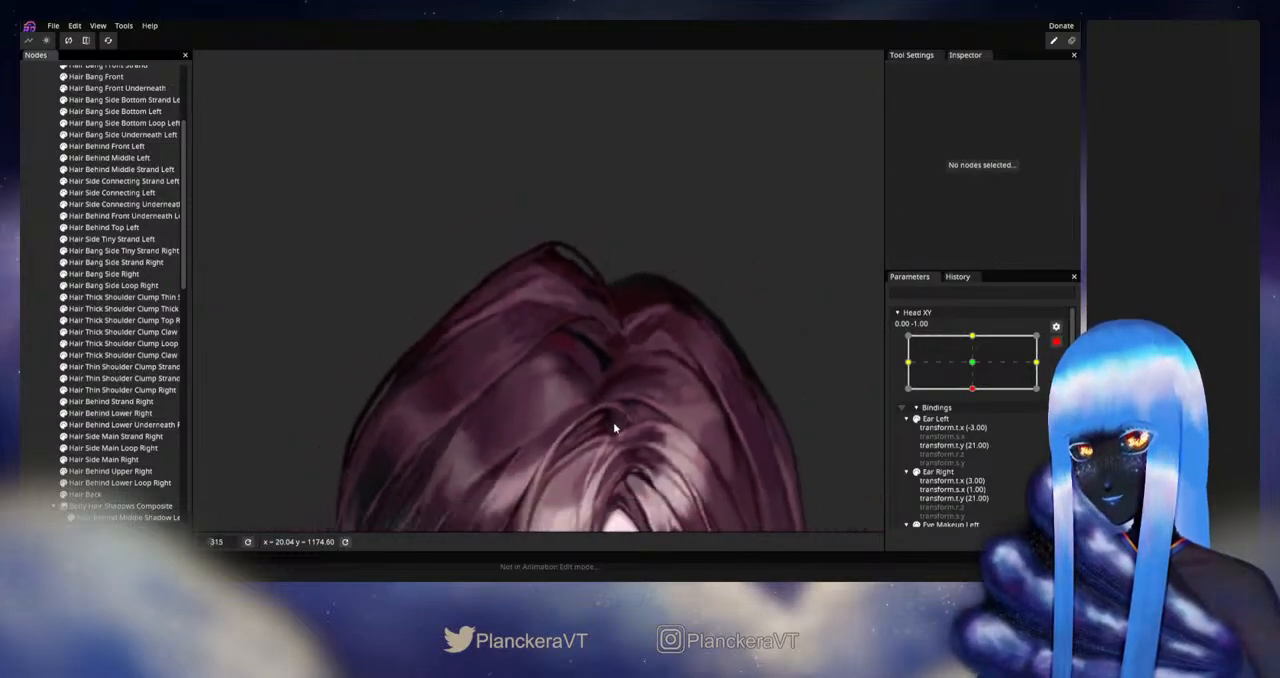
pyautogui.scroll(-5, 614, 428)
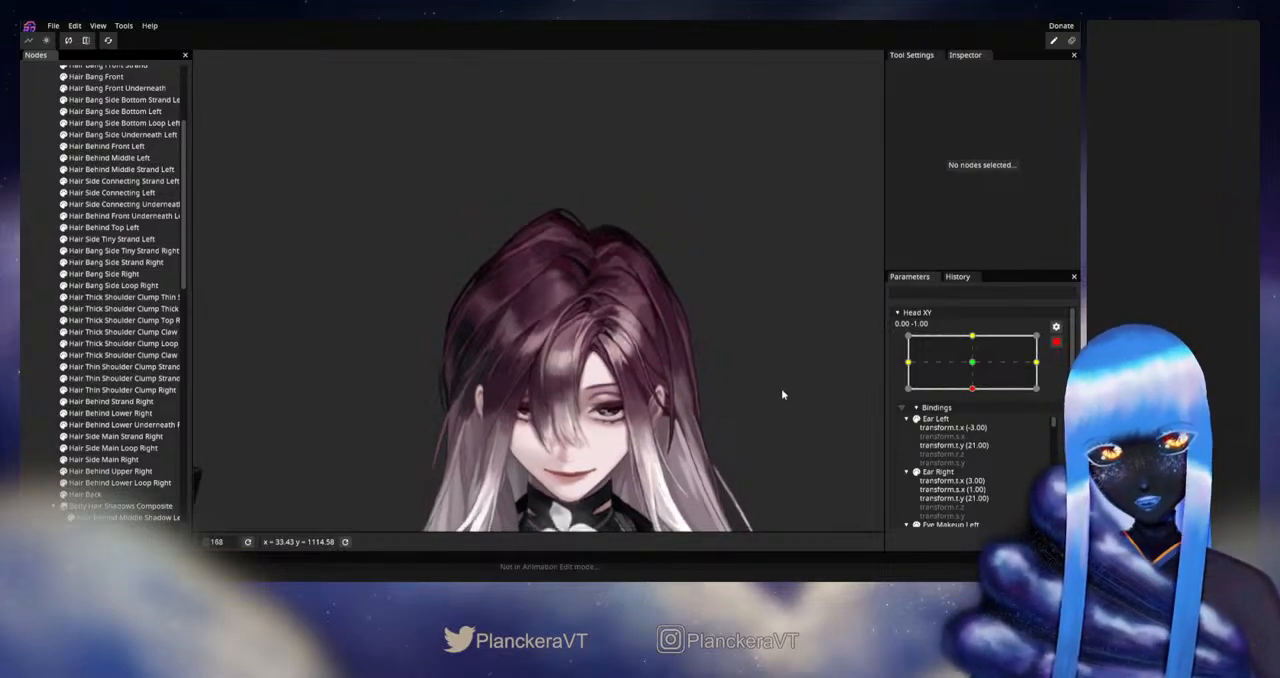
pyautogui.click(1055, 343)
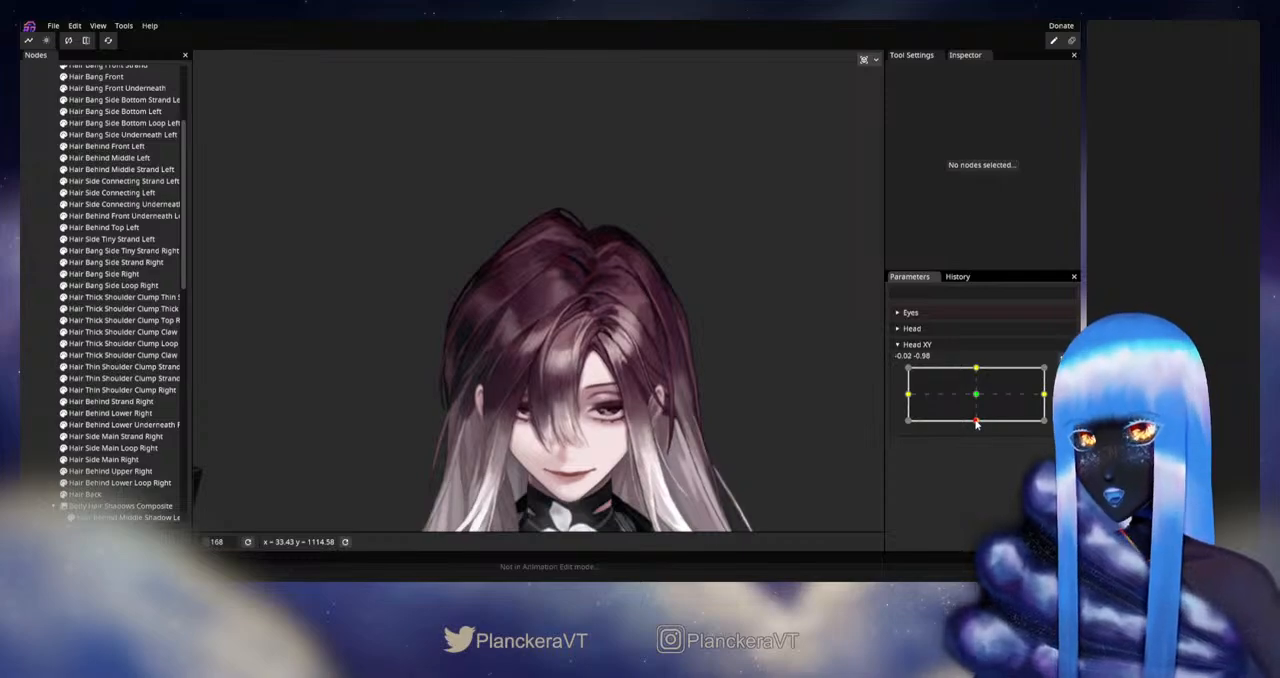
pyautogui.moveTo(976, 424)
pyautogui.mouseDown()
pyautogui.moveTo(975, 397)
pyautogui.moveTo(977, 414)
pyautogui.mouseUp()
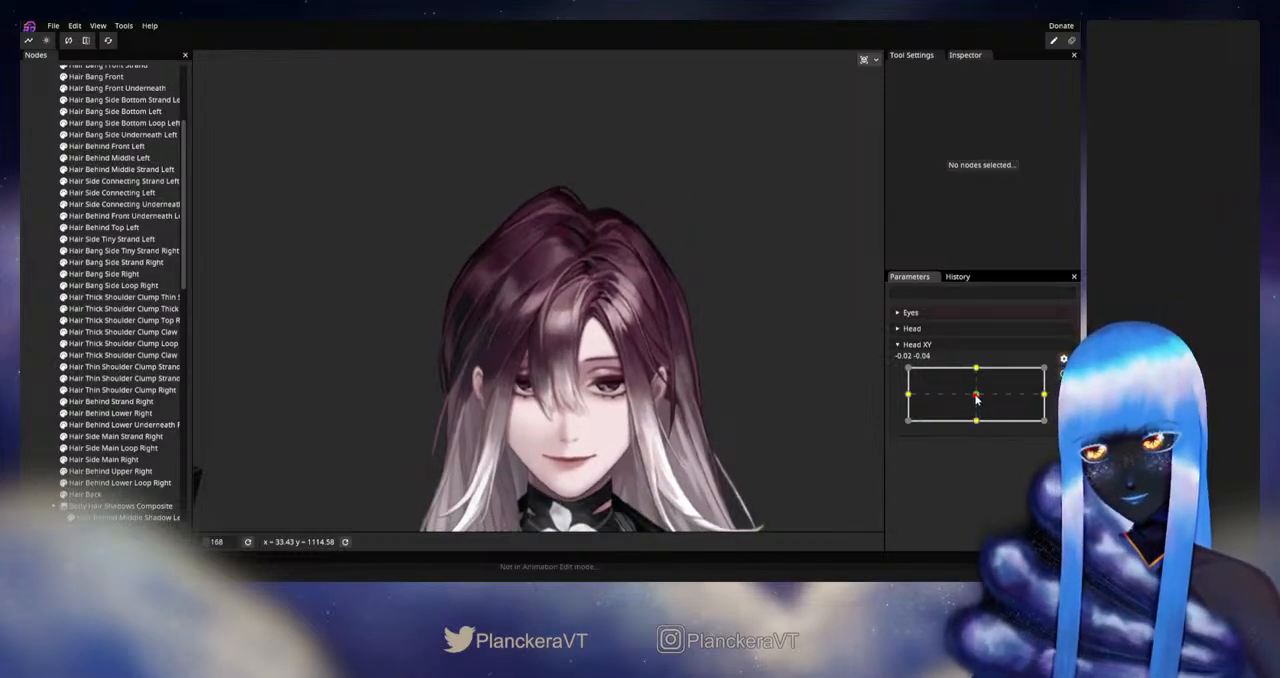
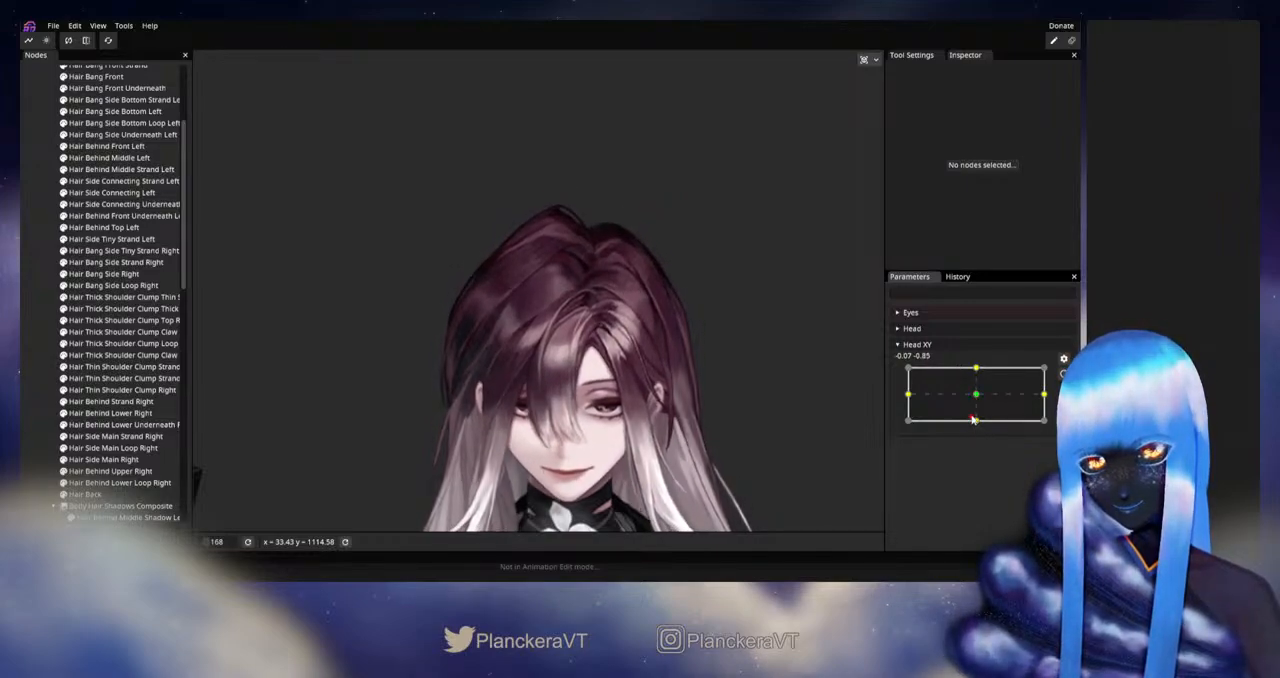
# - Arm Head XY at 0.00, -1.00, push Hair Bang Front's inner edge above the forehead with the size 17 Circle Brush, and deselect it
pyautogui.moveTo(976, 401); pyautogui.dragTo(975, 421)
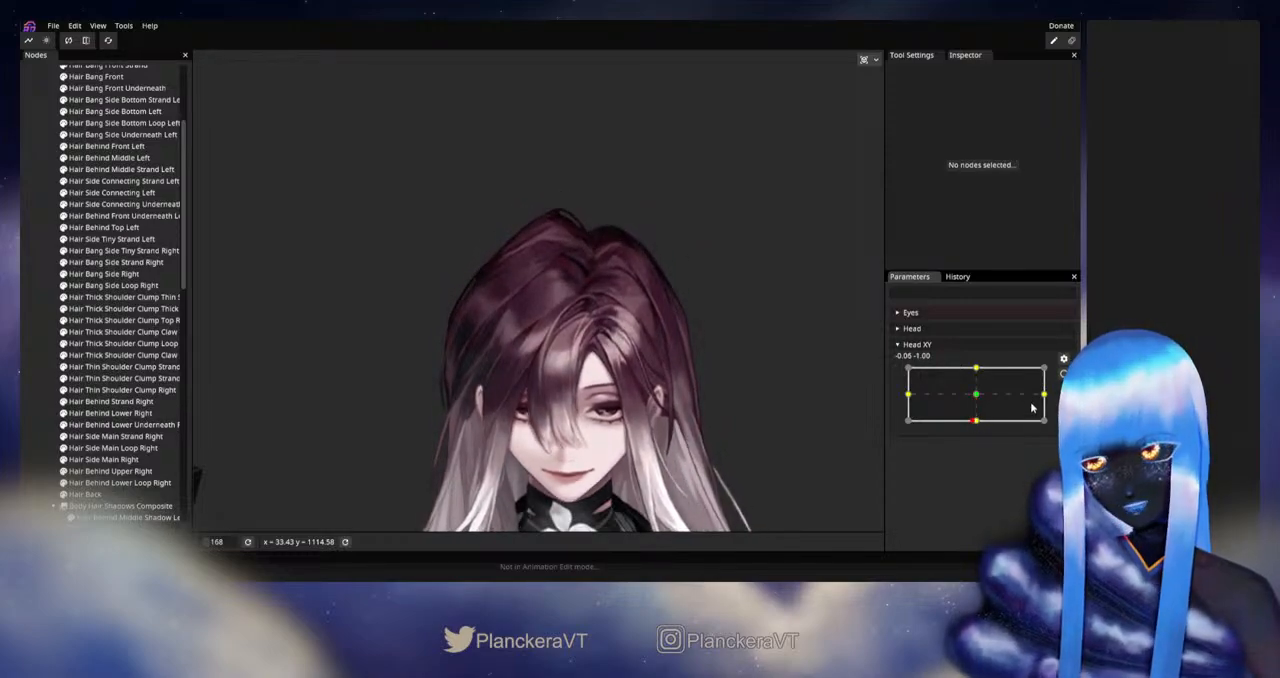
pyautogui.click(1063, 374)
pyautogui.scroll(5, 621, 413)
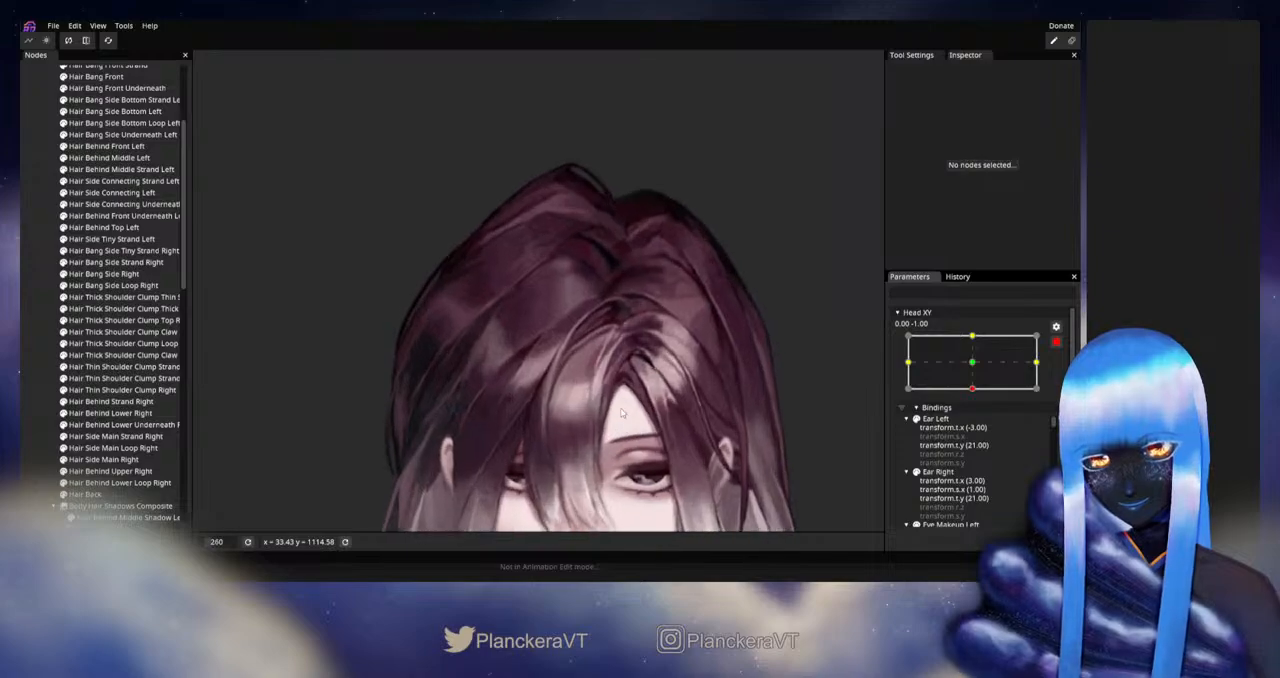
pyautogui.scroll(4, 621, 413)
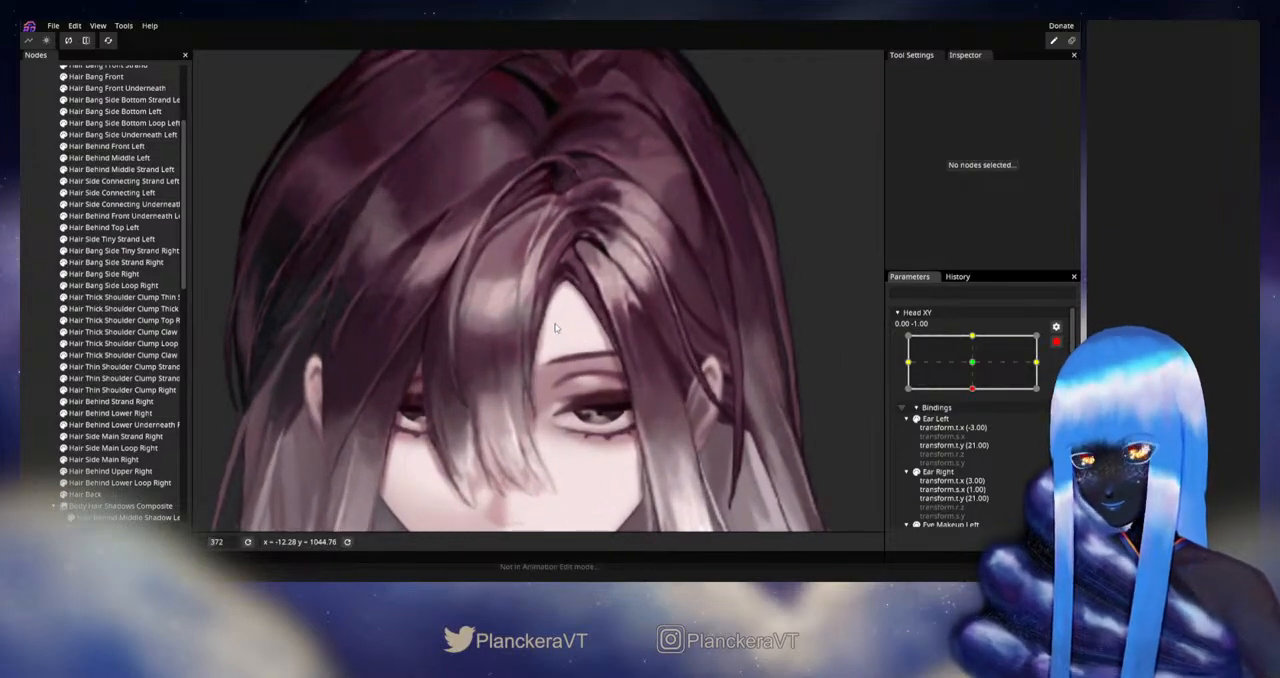
pyautogui.scroll(3, 110, 265)
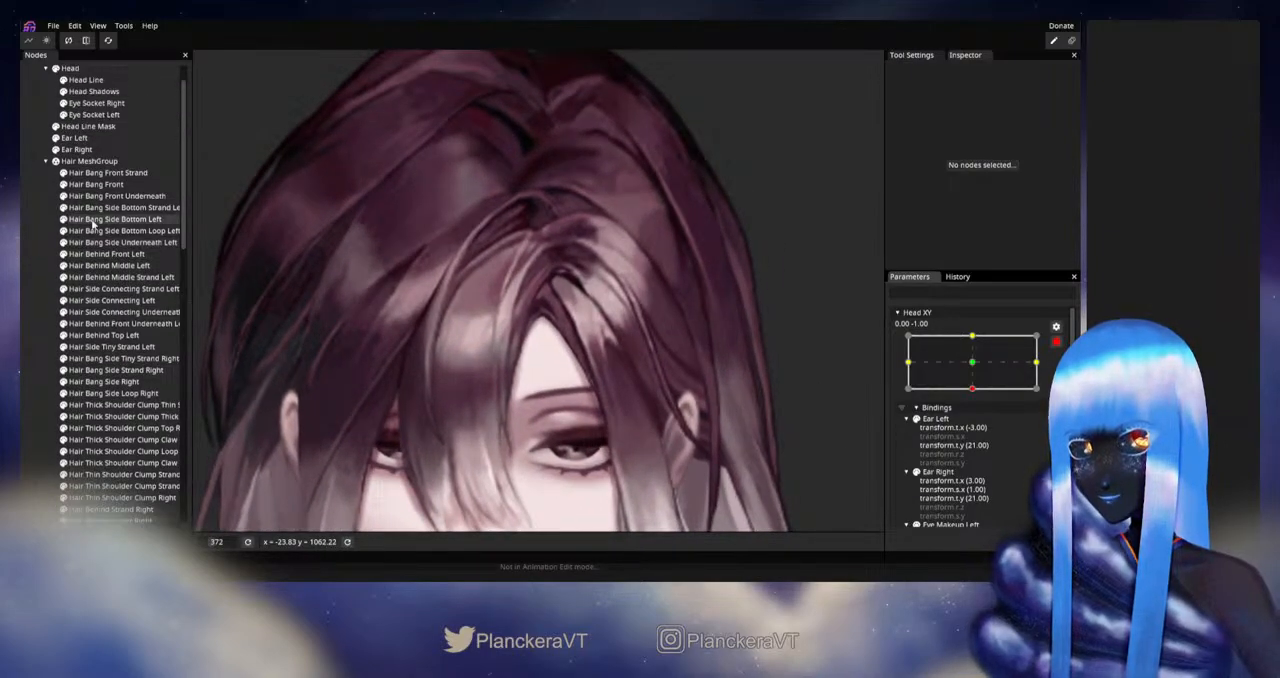
pyautogui.click(95, 186)
pyautogui.scroll(4, 290, 145)
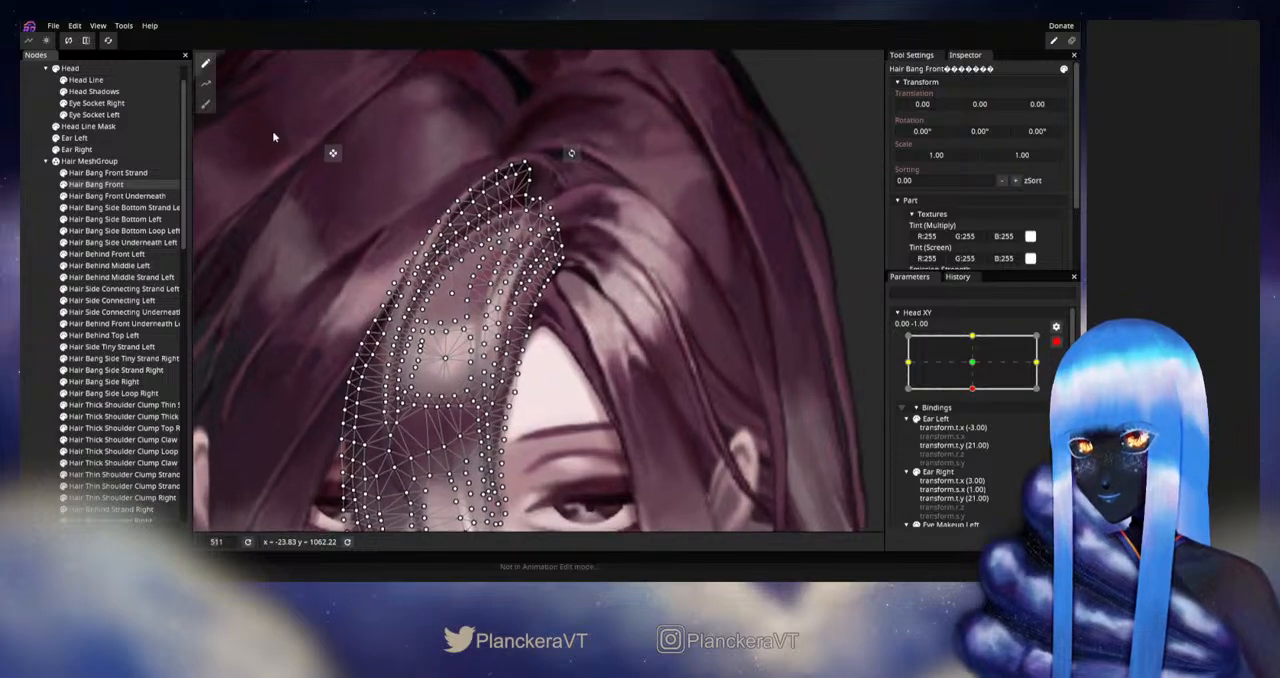
pyautogui.click(206, 104)
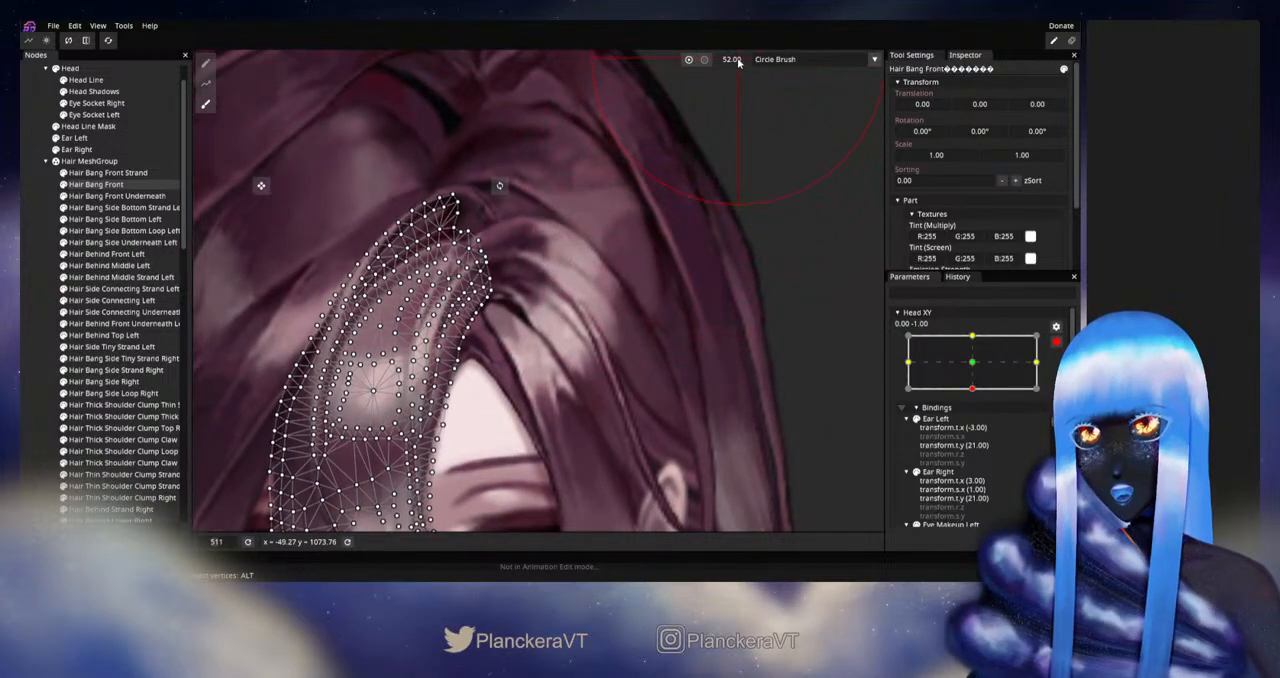
pyautogui.moveTo(738, 62); pyautogui.dragTo(715, 67)
pyautogui.moveTo(574, 322); pyautogui.dragTo(642, 297)
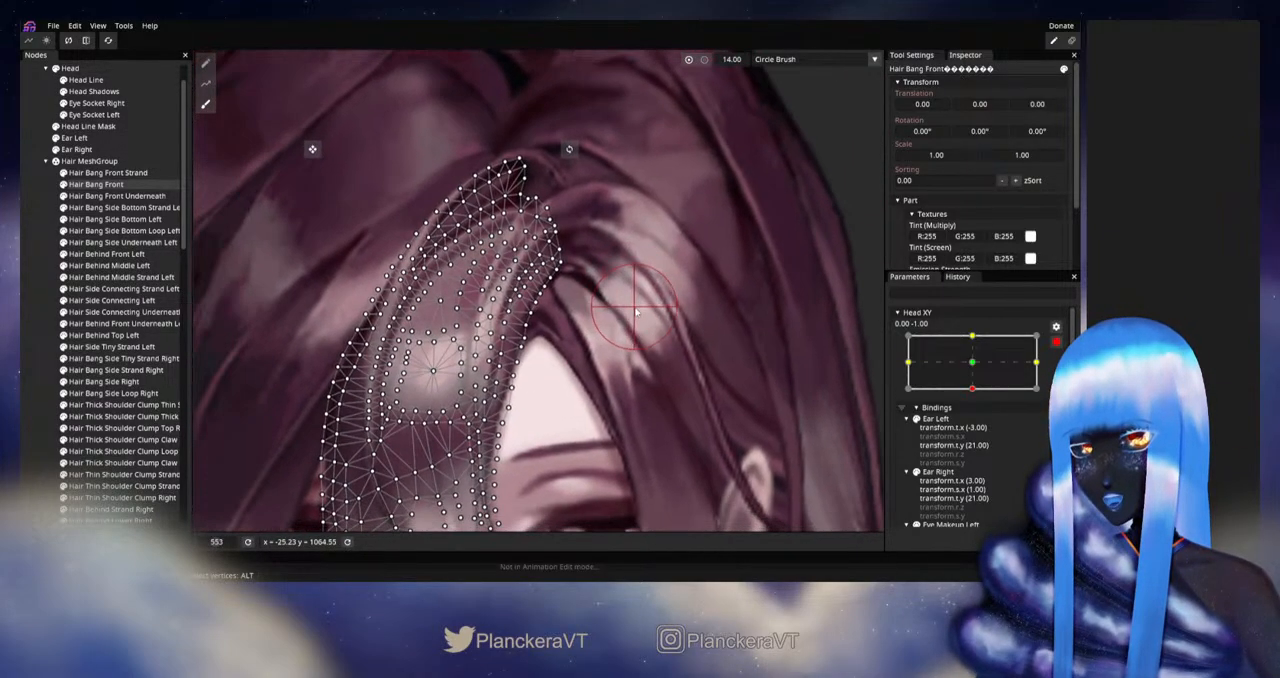
pyautogui.scroll(2, 645, 296)
pyautogui.moveTo(733, 68); pyautogui.dragTo(745, 66)
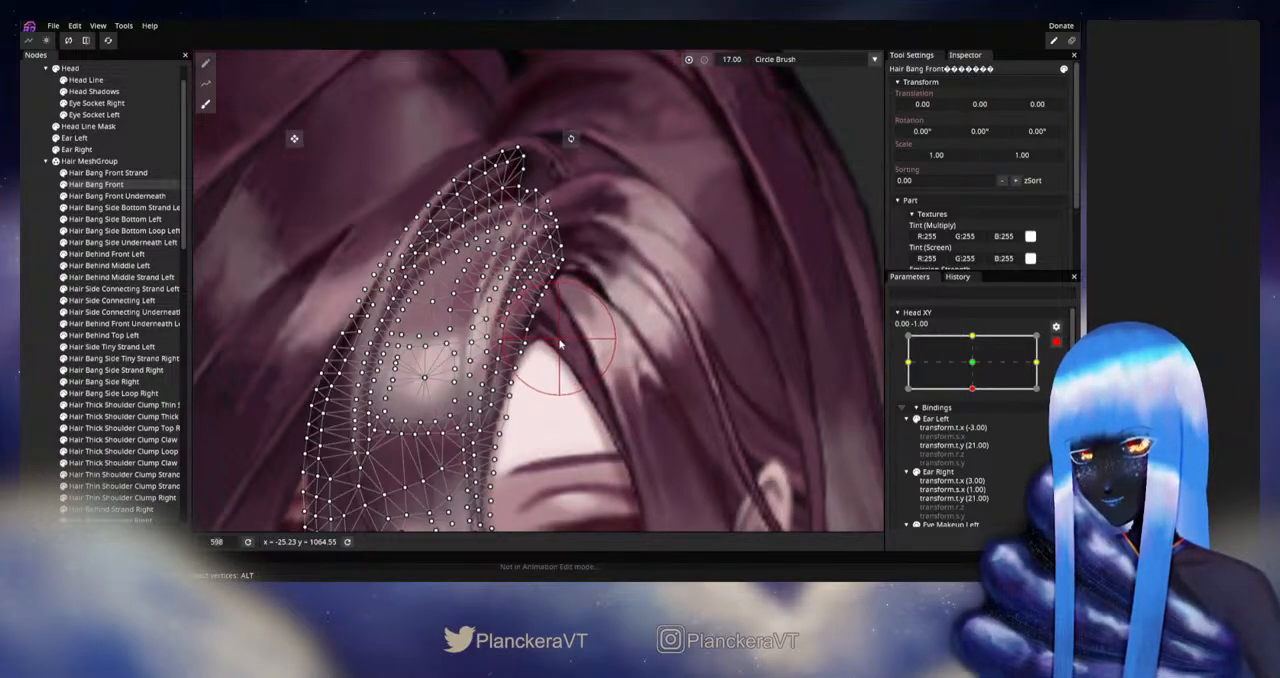
pyautogui.click(35, 322)
pyautogui.scroll(-3, 590, 364)
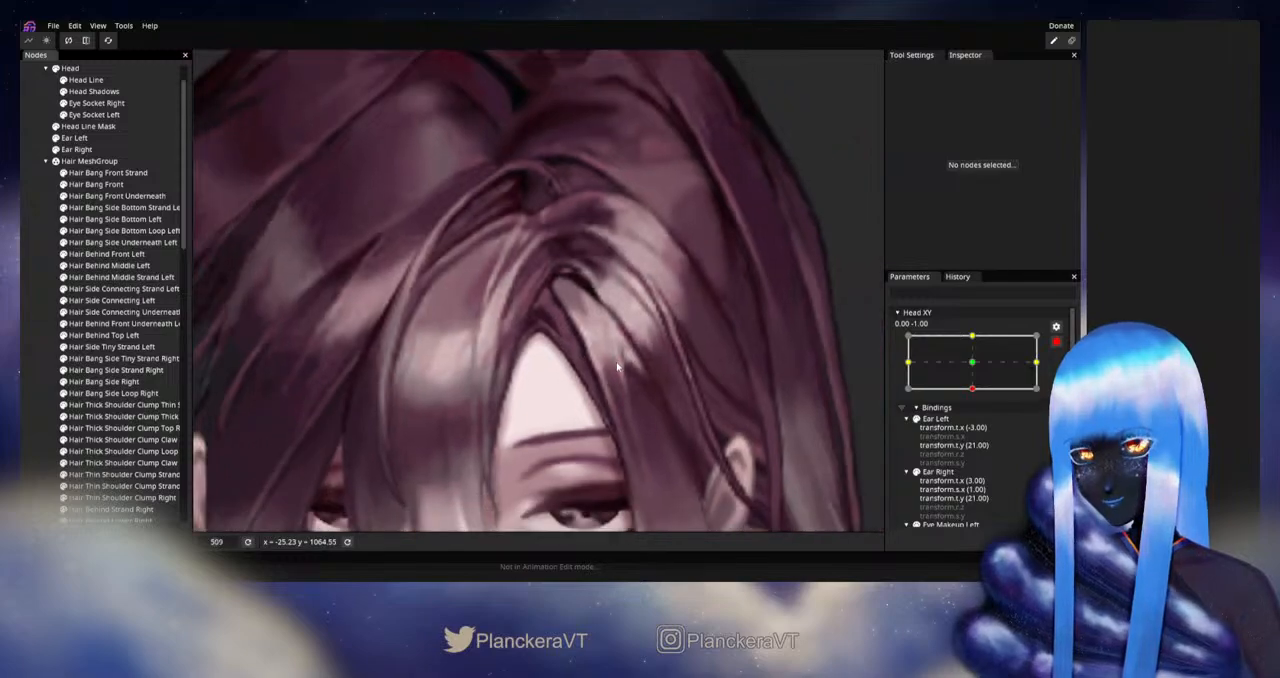
# - Refine the upper inner edge of the Hair Bang Front mesh beside the parting with vertex editing and deselect it
pyautogui.scroll(2, 614, 366)
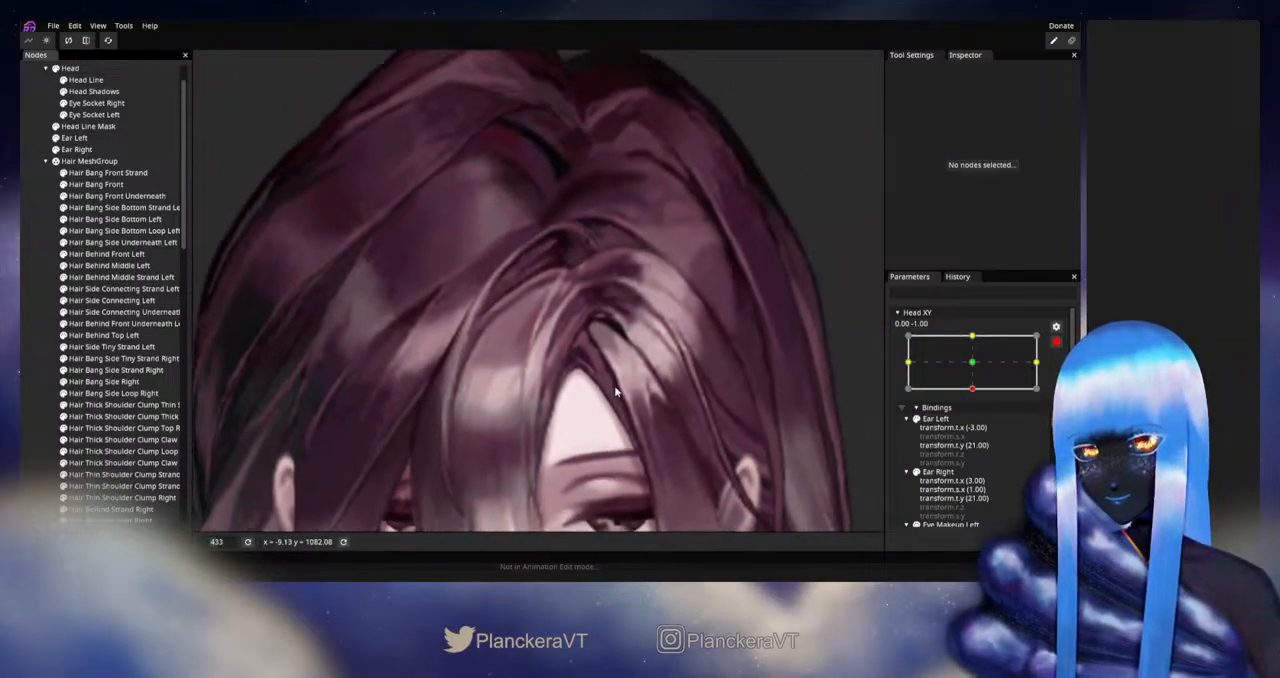
pyautogui.scroll(1, 614, 384)
pyautogui.click(96, 184)
pyautogui.scroll(3, 643, 402)
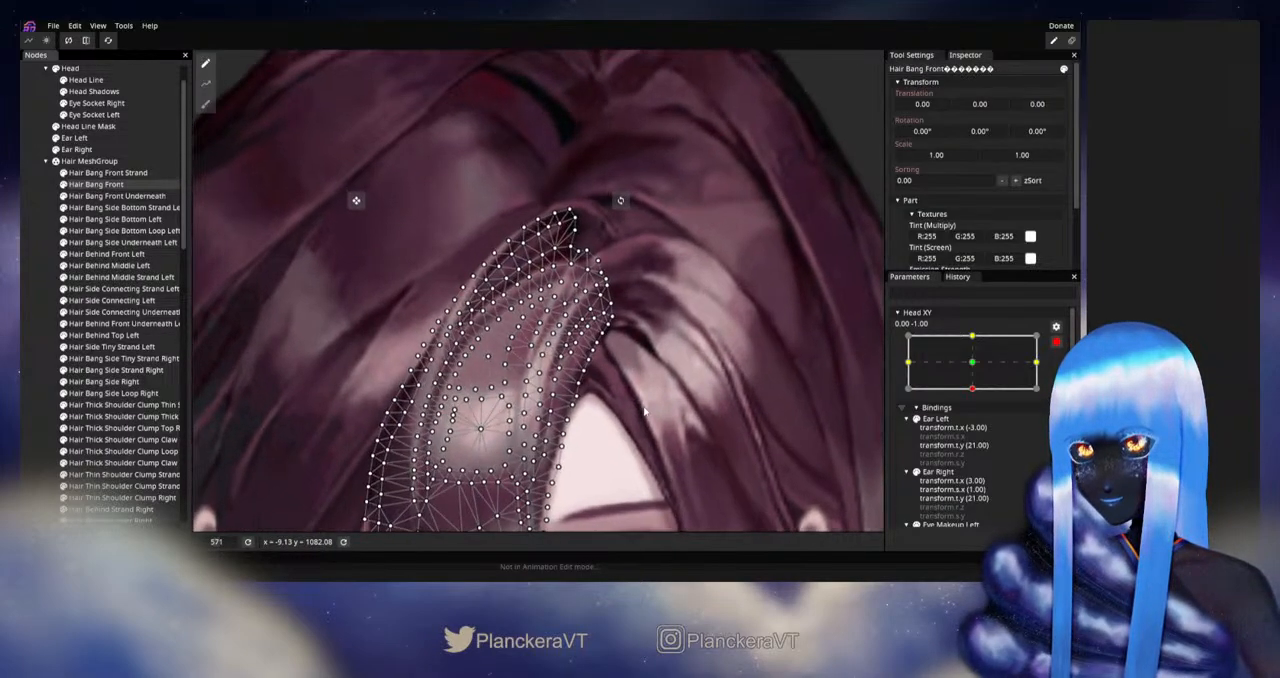
pyautogui.scroll(2, 541, 341)
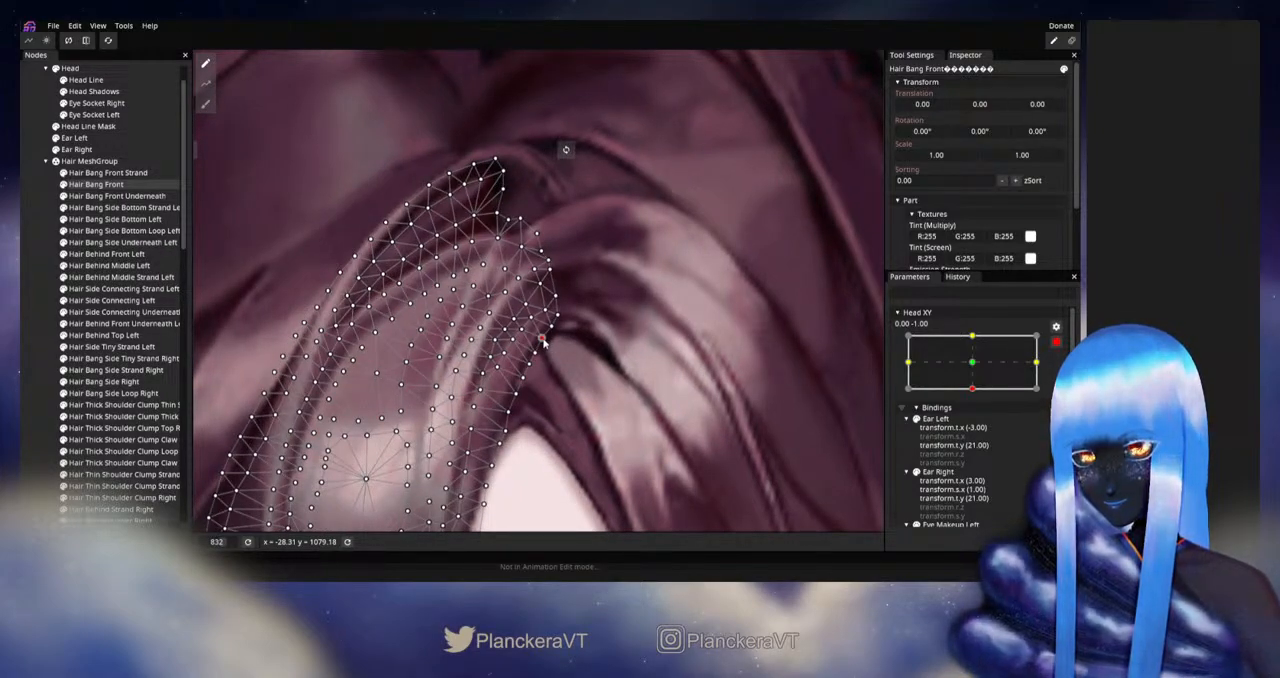
pyautogui.click(600, 413)
pyautogui.scroll(-3, 602, 393)
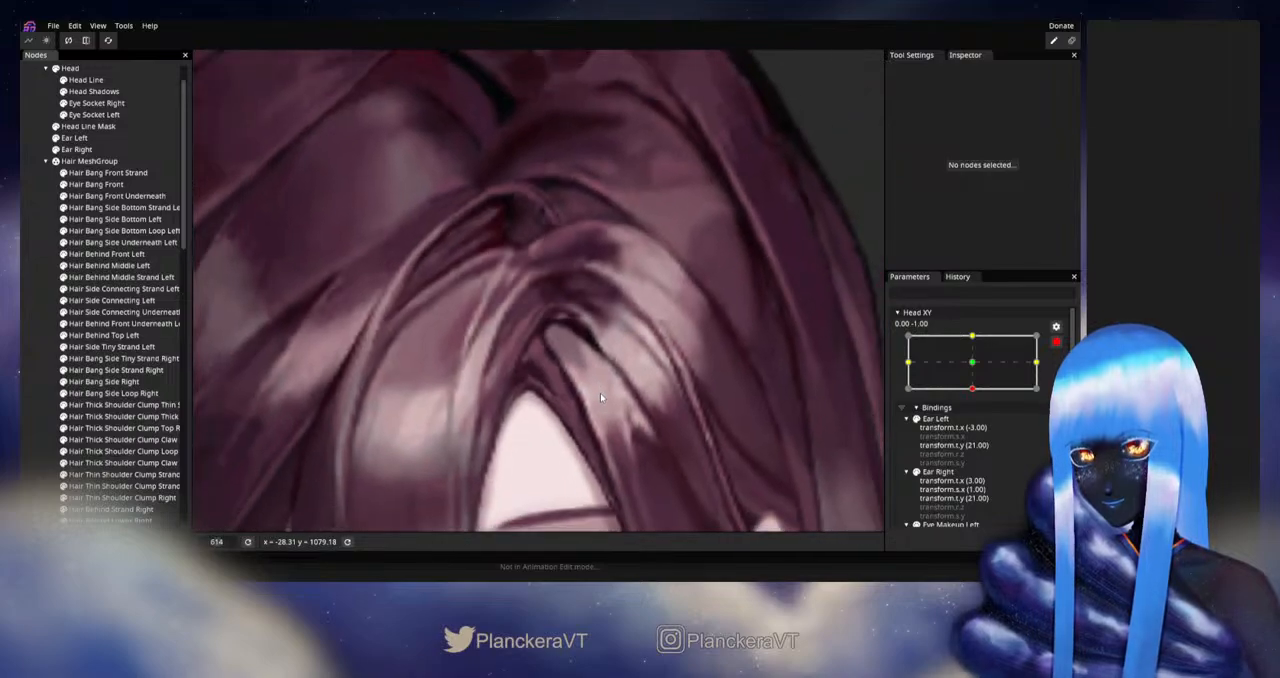
# - Disarm Head XY, preview the head rising from -1.00 vertically to the centre, and inspect the bangs and shoulder hair
pyautogui.scroll(-4, 605, 390)
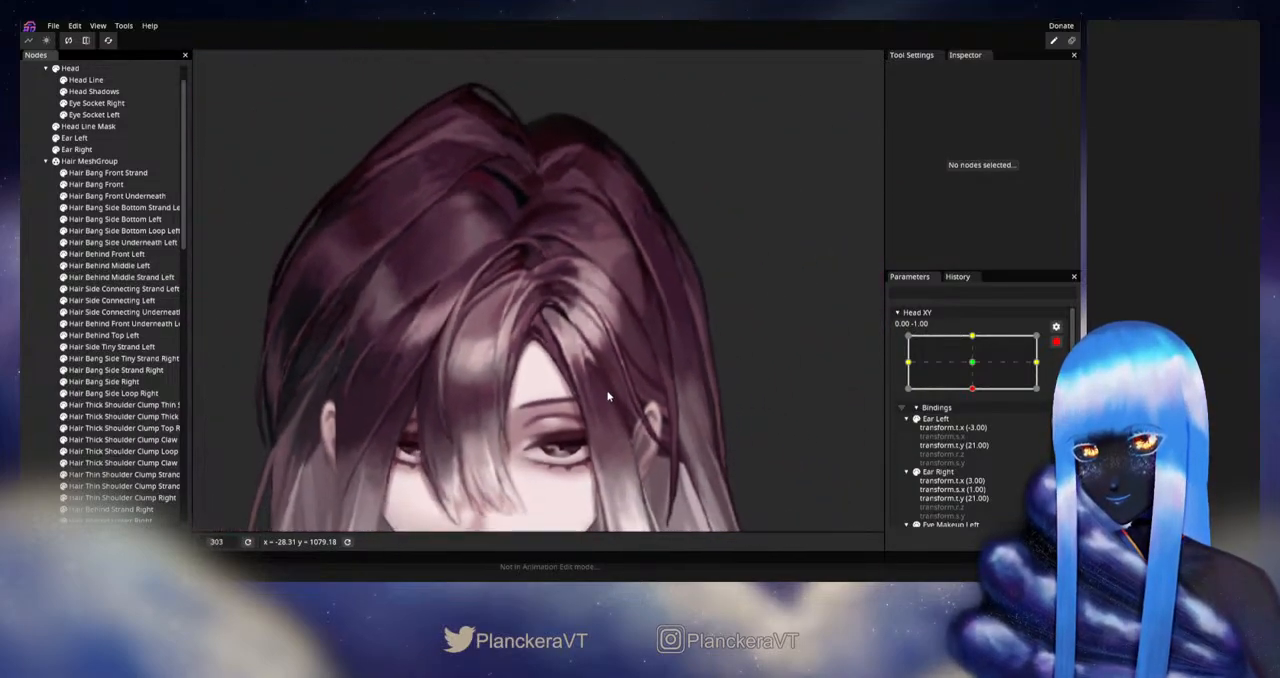
pyautogui.scroll(-3, 593, 395)
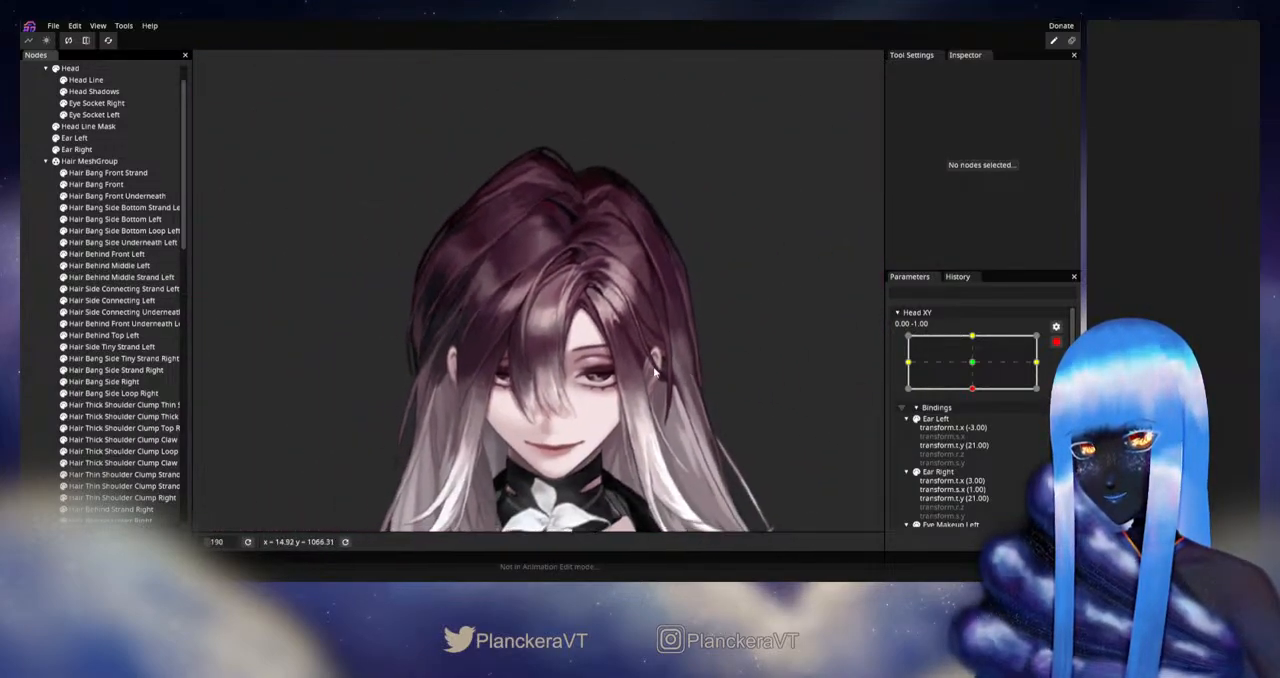
pyautogui.click(1056, 342)
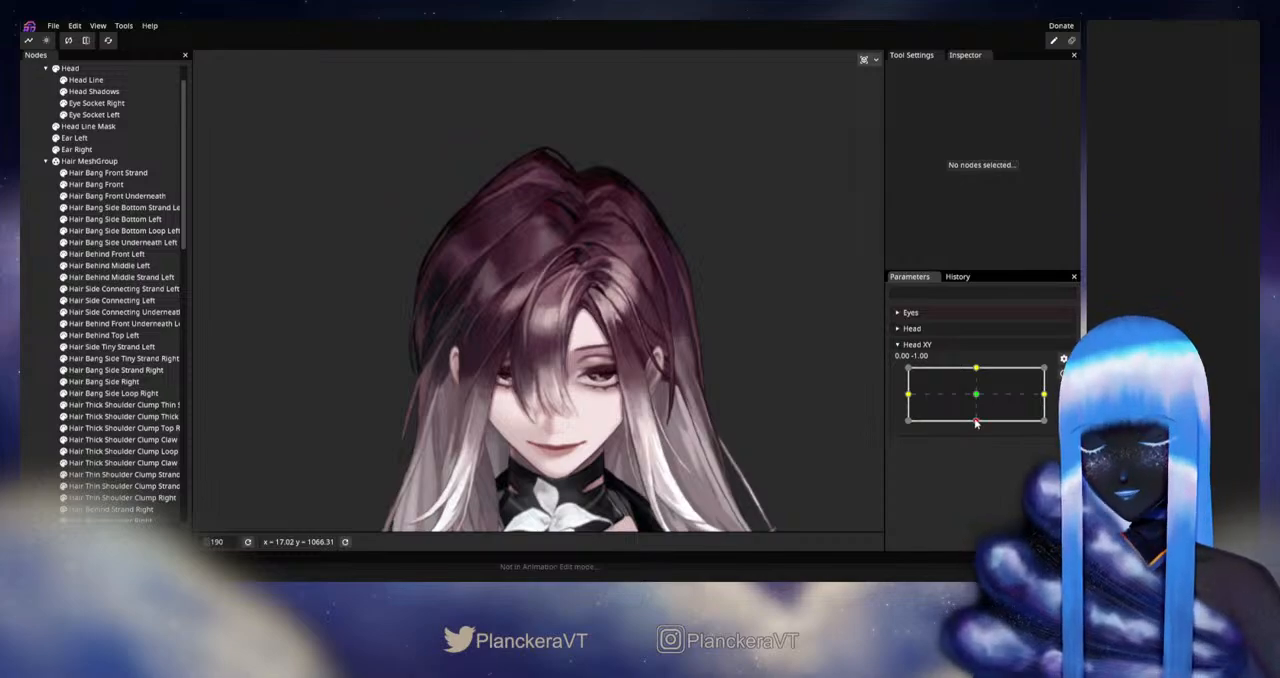
pyautogui.moveTo(976, 422)
pyautogui.mouseDown()
pyautogui.moveTo(977, 397)
pyautogui.moveTo(975, 432)
pyautogui.mouseUp()
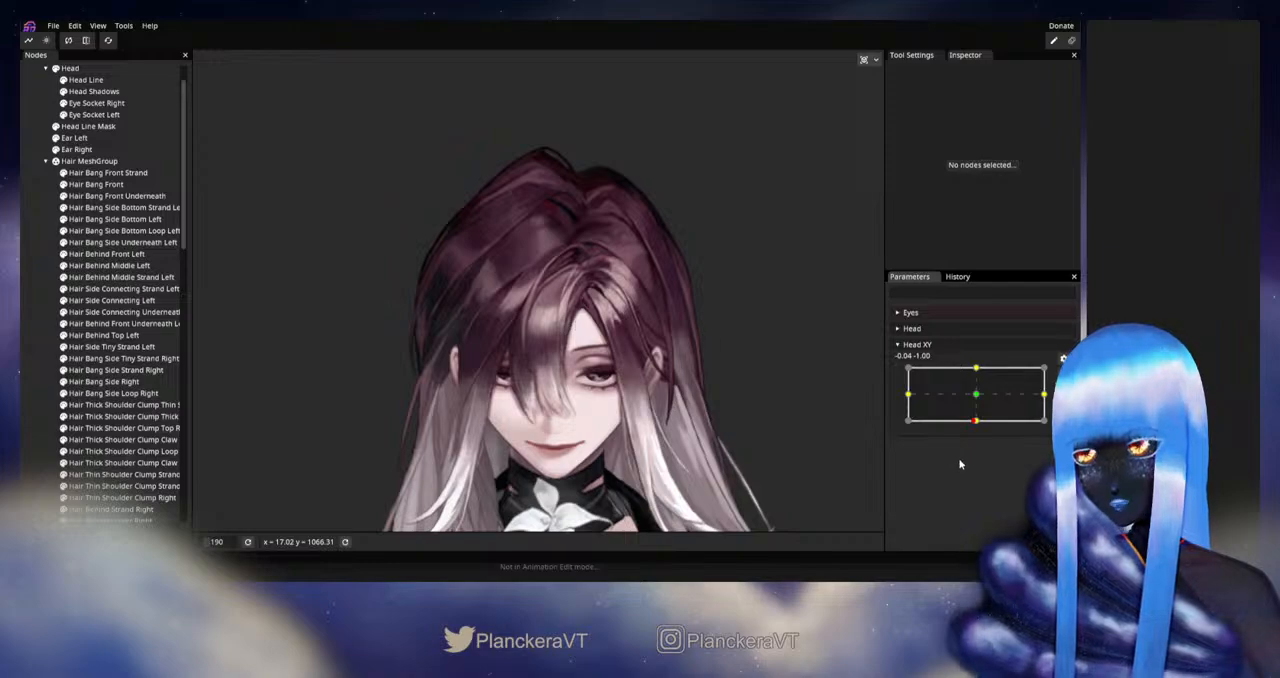
pyautogui.moveTo(976, 422); pyautogui.dragTo(978, 399)
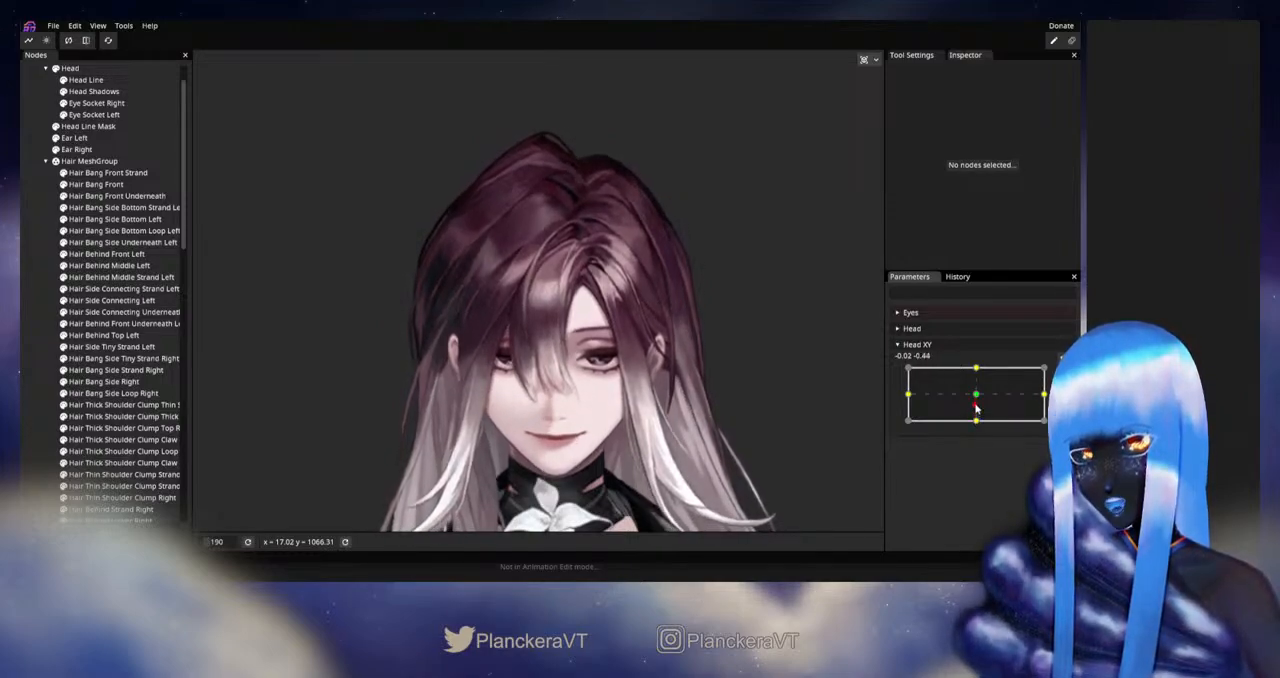
pyautogui.moveTo(976, 399)
pyautogui.mouseDown()
pyautogui.moveTo(976, 427)
pyautogui.moveTo(976, 395)
pyautogui.mouseUp()
pyautogui.scroll(-2, 657, 341)
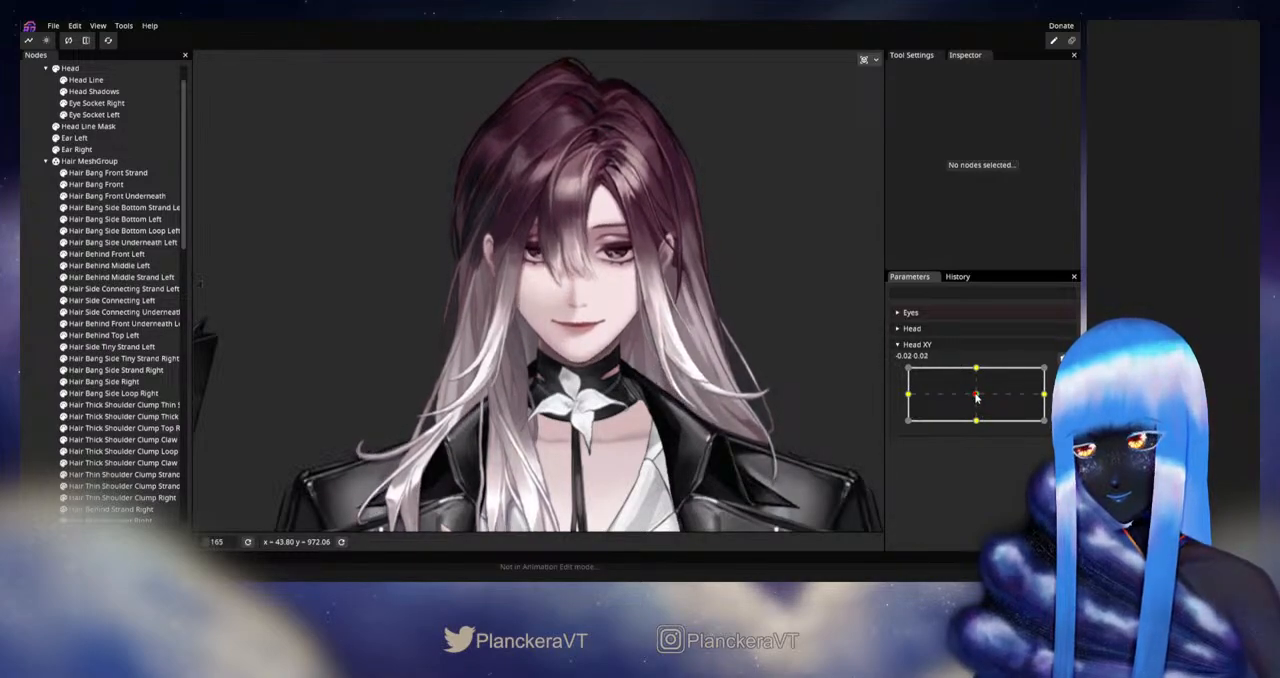
pyautogui.moveTo(505, 408); pyautogui.dragTo(635, 301)
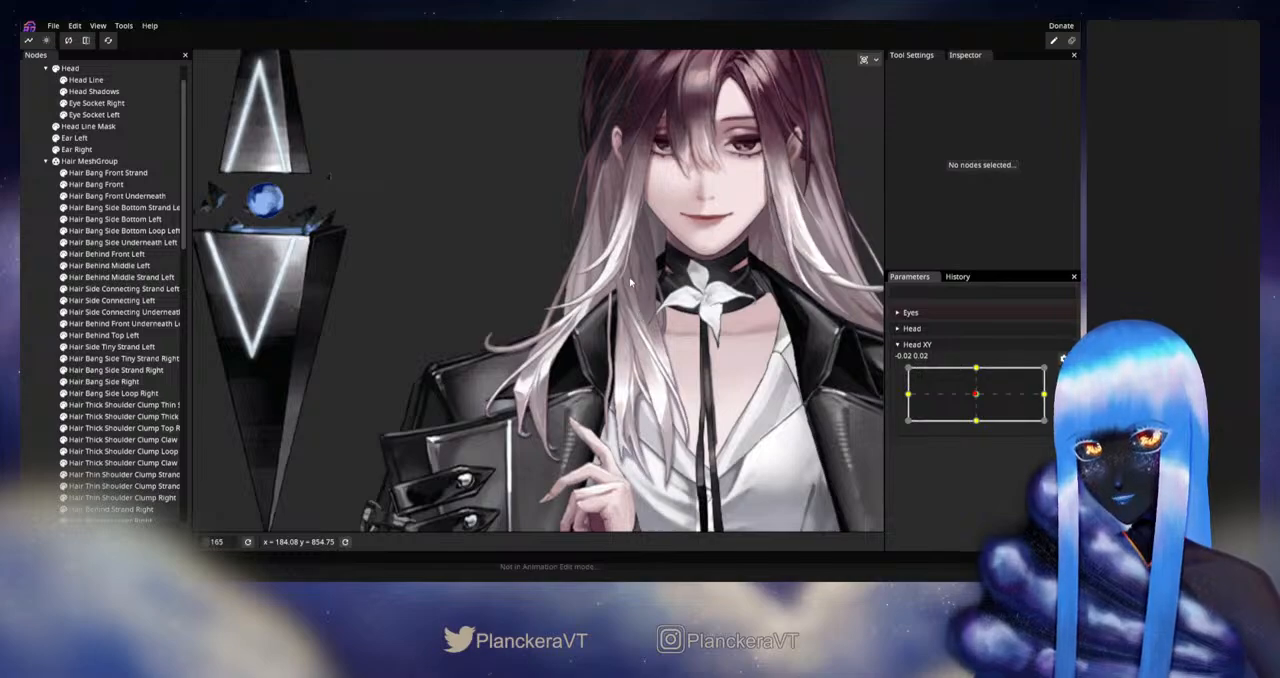
pyautogui.scroll(3, 775, 377)
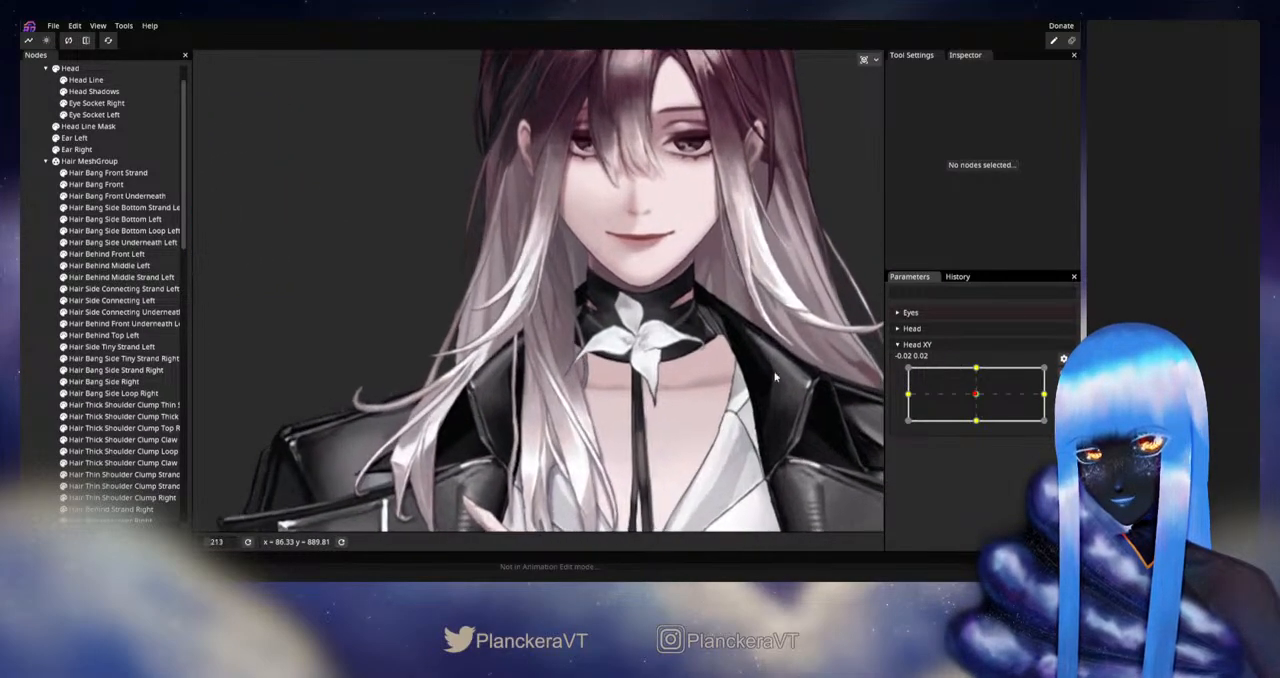
# - Arm Head XY at 0.00, -1.00, adjust the vertices of Hair Thick Shoulder Clump Top Right beside the collar, and deselect it
pyautogui.moveTo(979, 403); pyautogui.dragTo(979, 424)
pyautogui.click(1064, 374)
pyautogui.scroll(2, 346, 351)
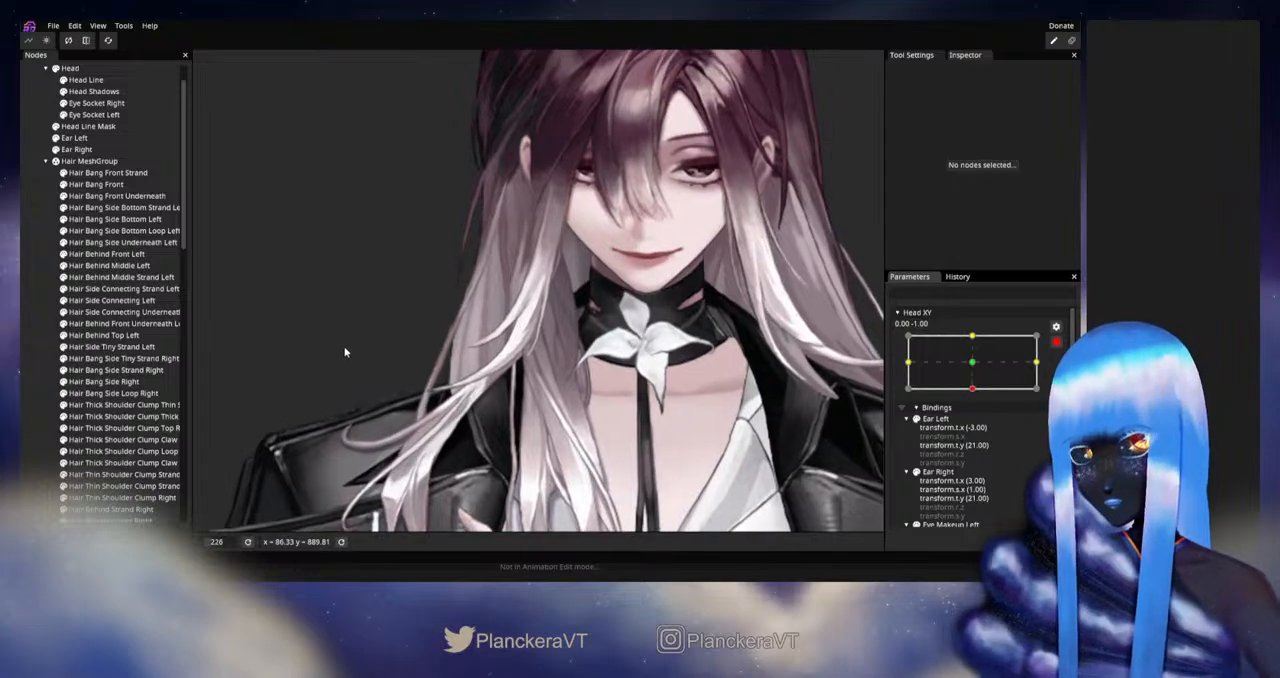
pyautogui.scroll(-1, 80, 358)
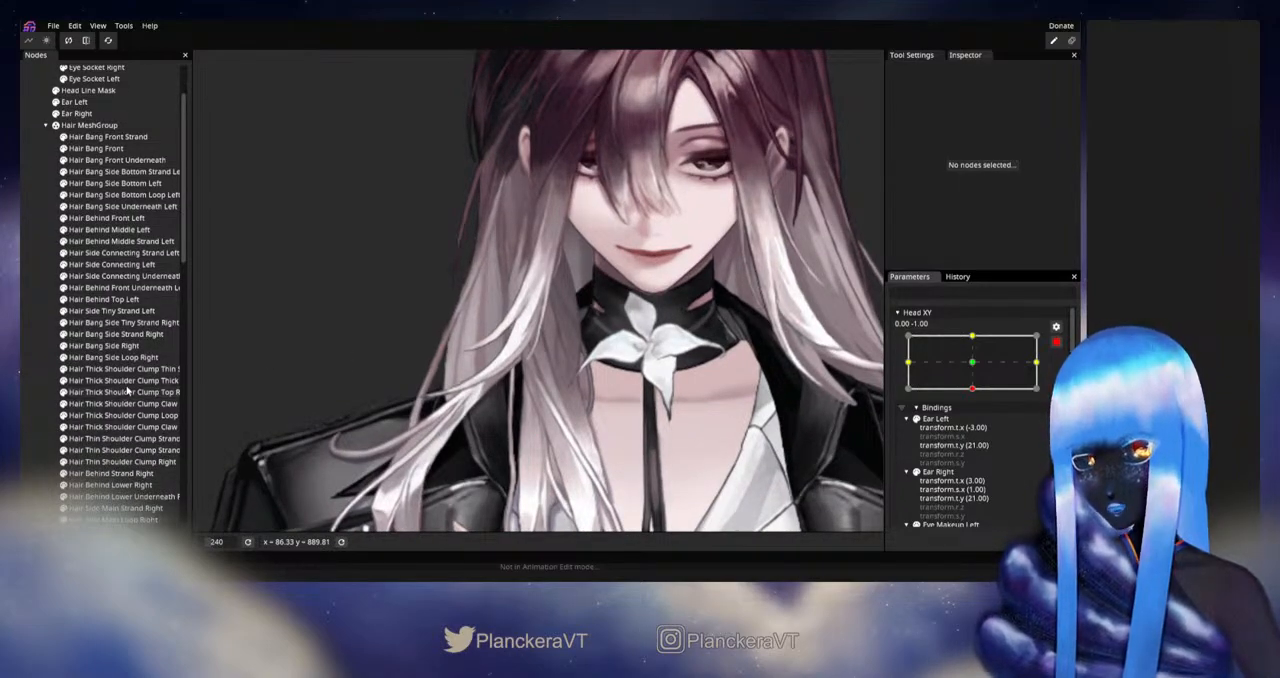
pyautogui.click(111, 370)
pyautogui.click(115, 381)
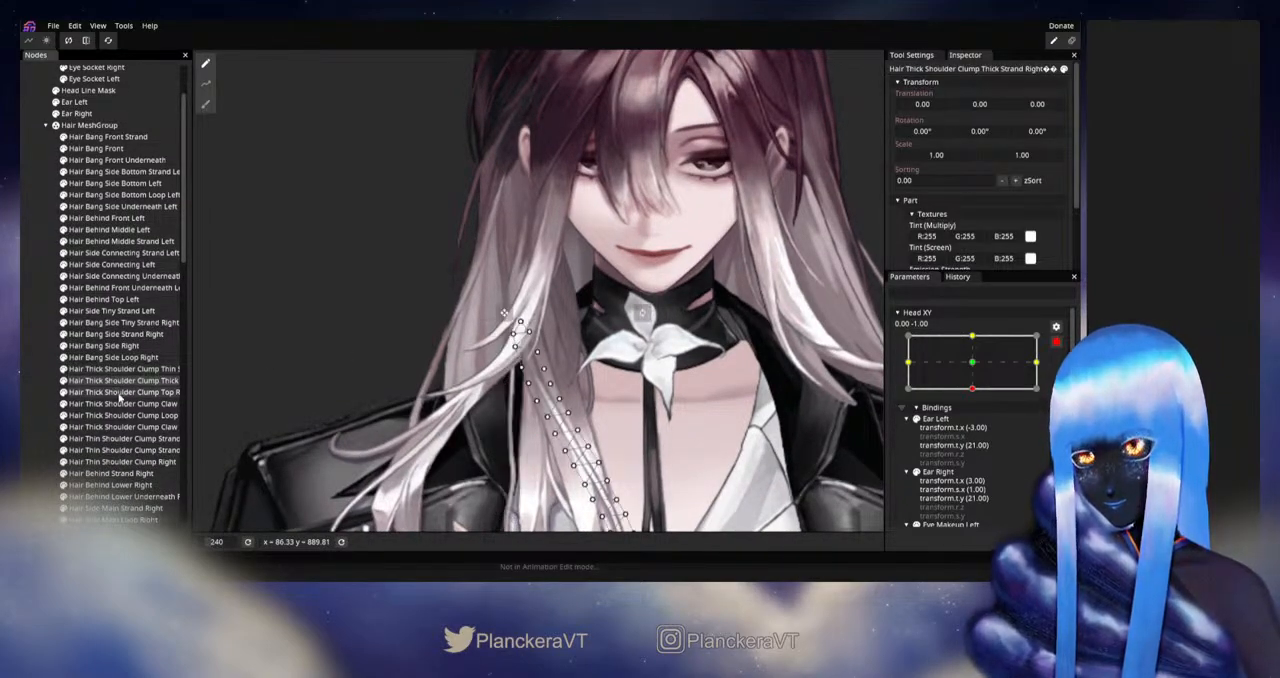
pyautogui.click(120, 393)
pyautogui.scroll(5, 588, 341)
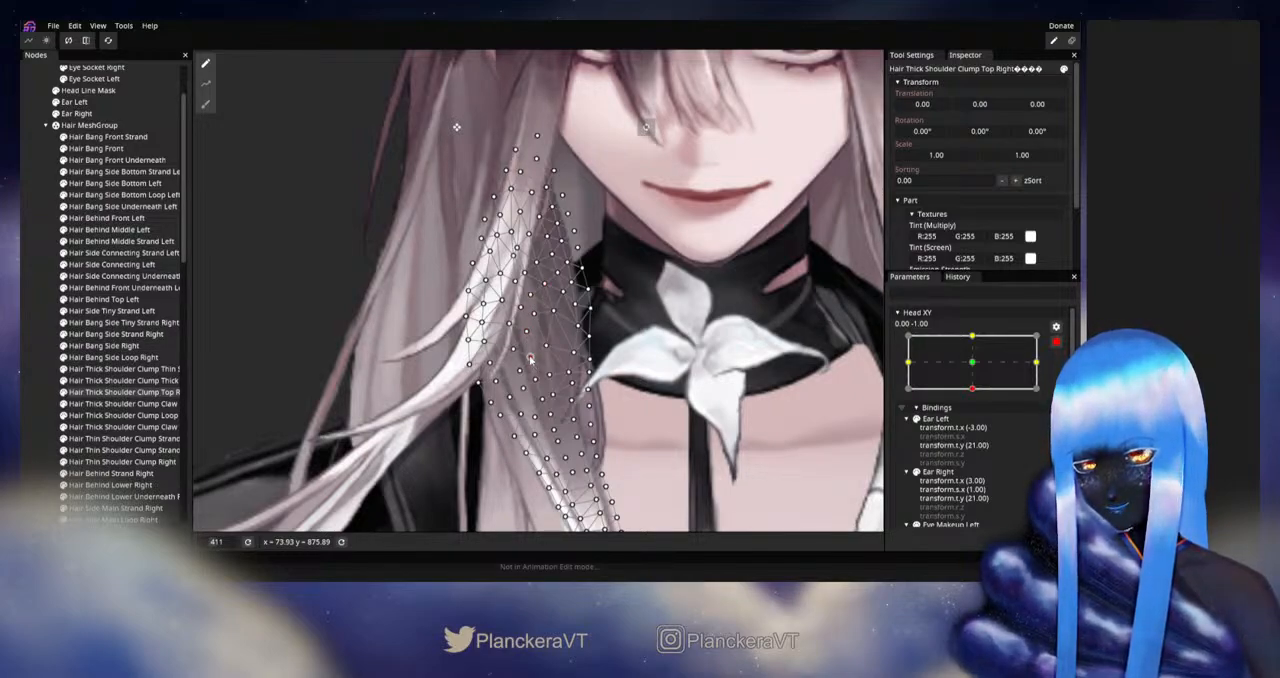
pyautogui.click(42, 286)
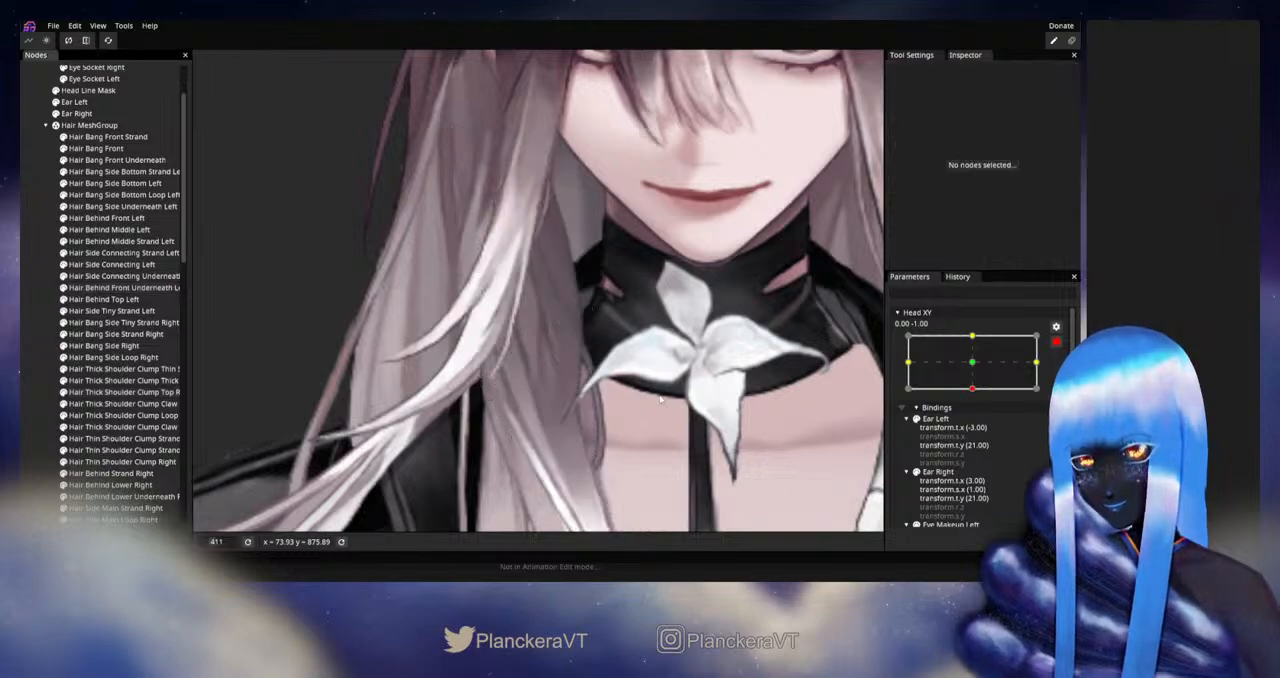
# - Disarm Head XY and preview the downward tilt to check the thick shoulder clump beside the neck
pyautogui.scroll(-3, 682, 392)
pyautogui.scroll(-2, 696, 377)
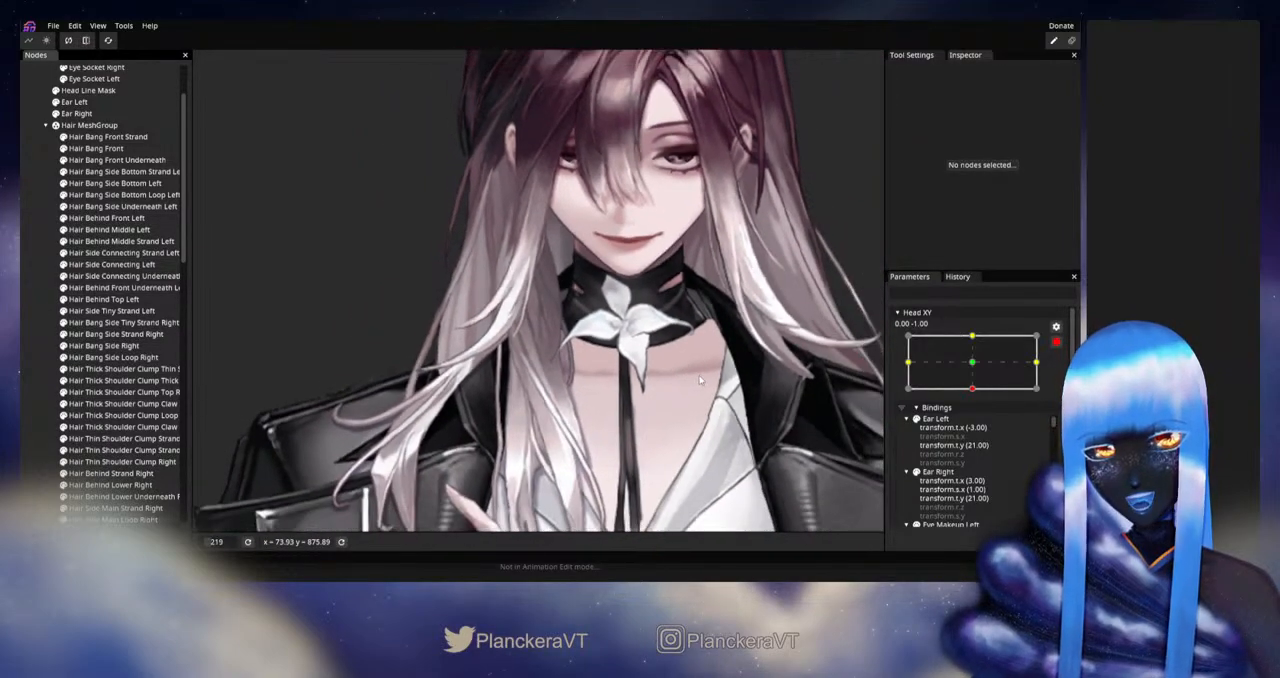
pyautogui.click(1056, 342)
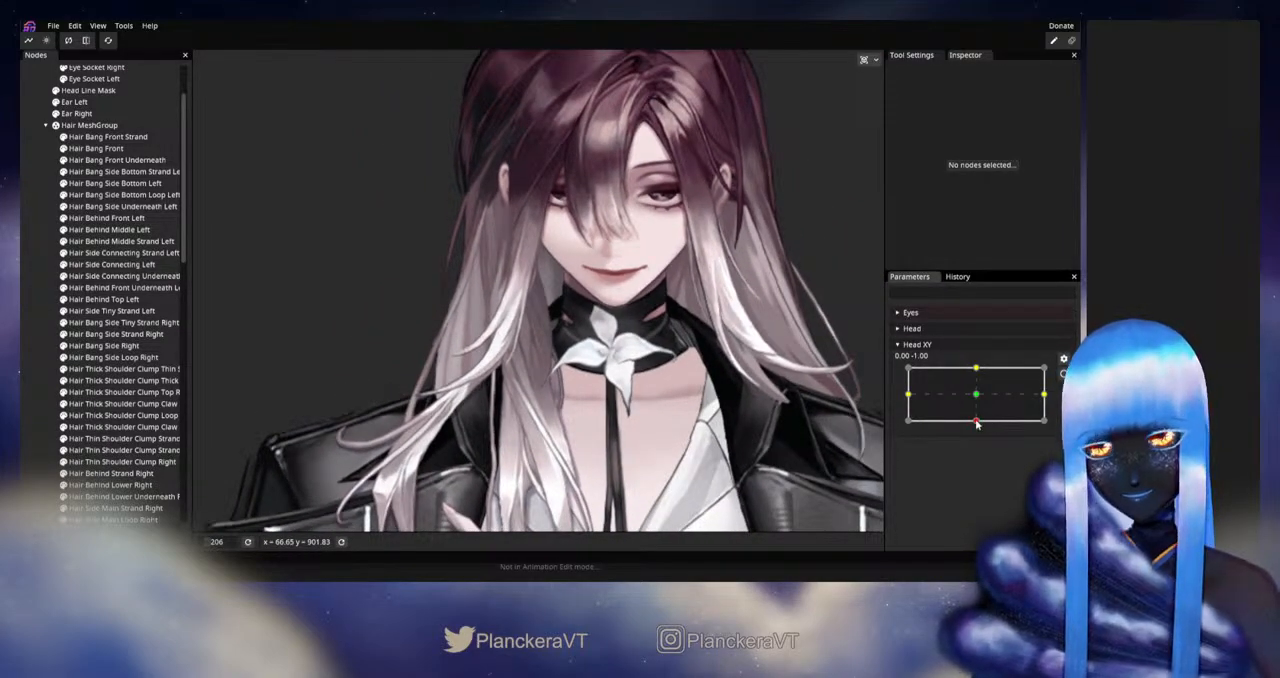
pyautogui.moveTo(977, 424)
pyautogui.mouseDown()
pyautogui.moveTo(977, 398)
pyautogui.moveTo(970, 428)
pyautogui.mouseUp()
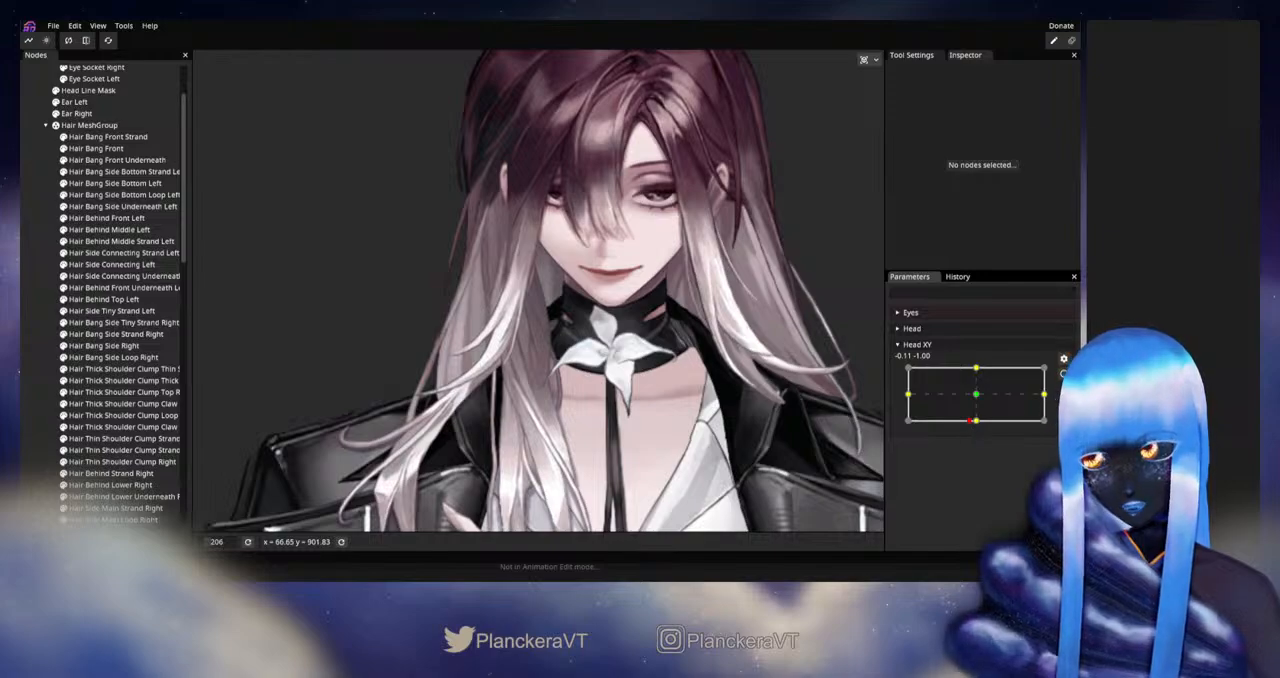
# - Rearm Head XY at 0.00, -1.00, further refine Hair Thick Shoulder Clump Top Right's mesh vertices, and deselect it
pyautogui.click(1064, 373)
pyautogui.scroll(4, 600, 330)
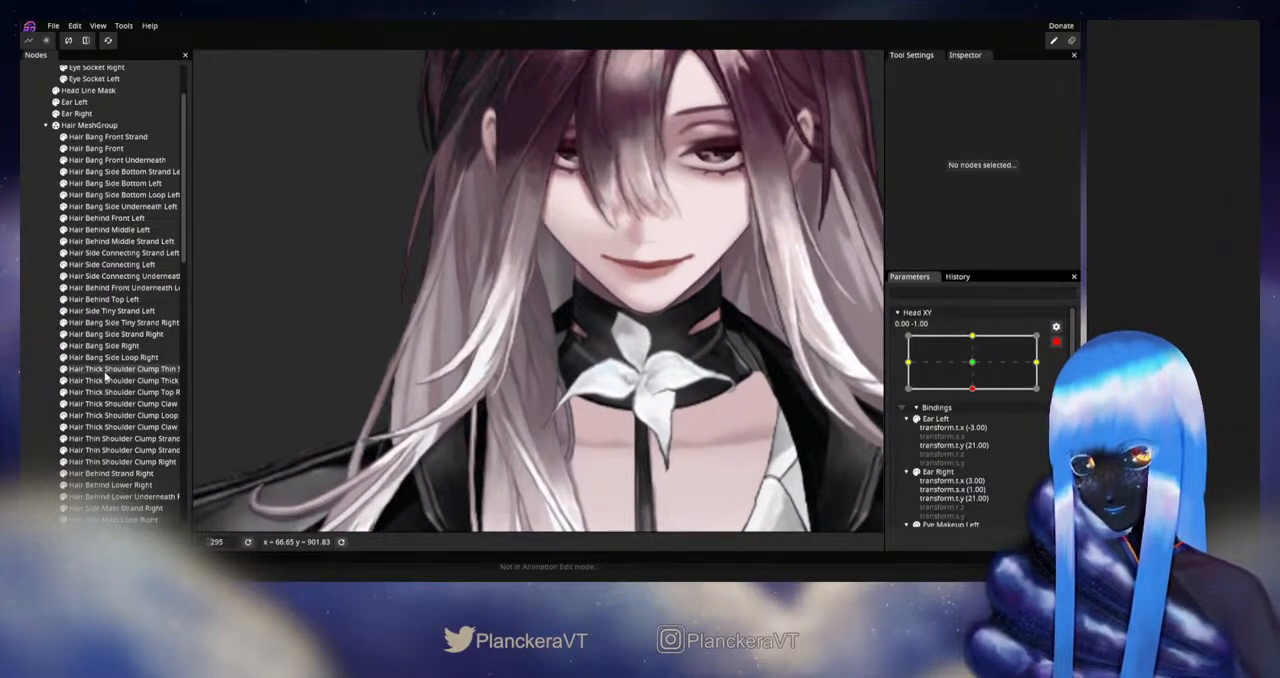
pyautogui.click(115, 392)
pyautogui.scroll(1, 428, 374)
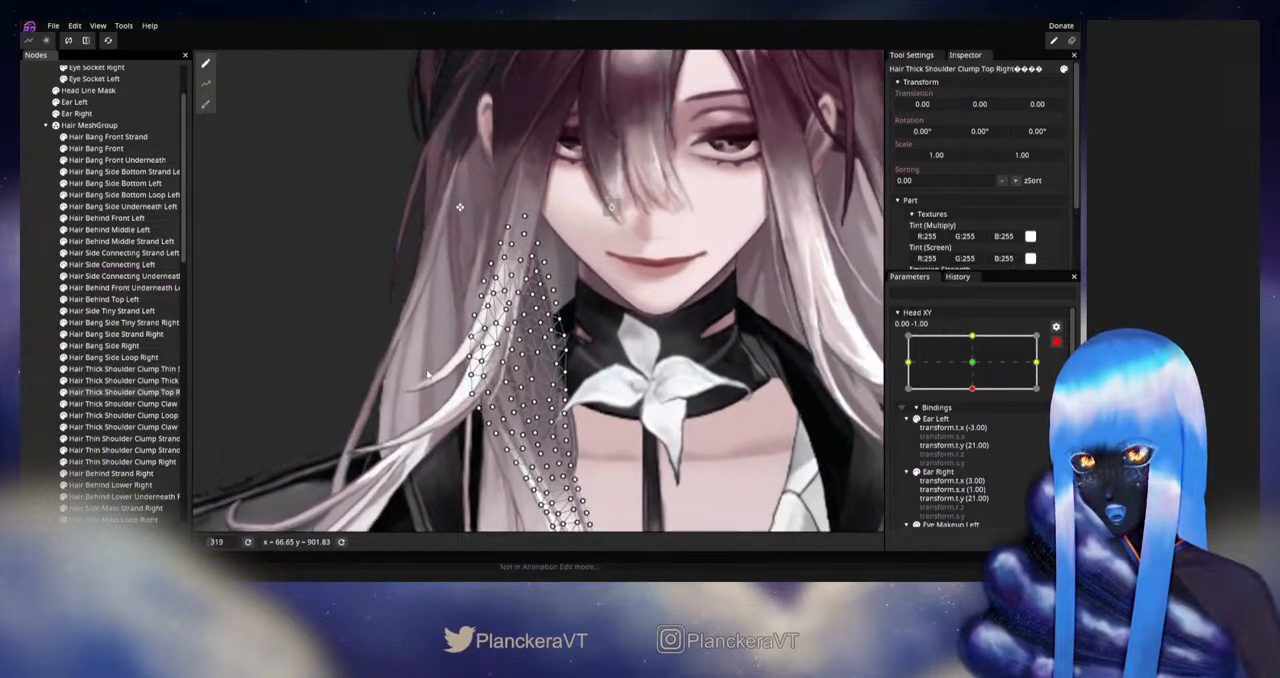
pyautogui.scroll(5, 428, 374)
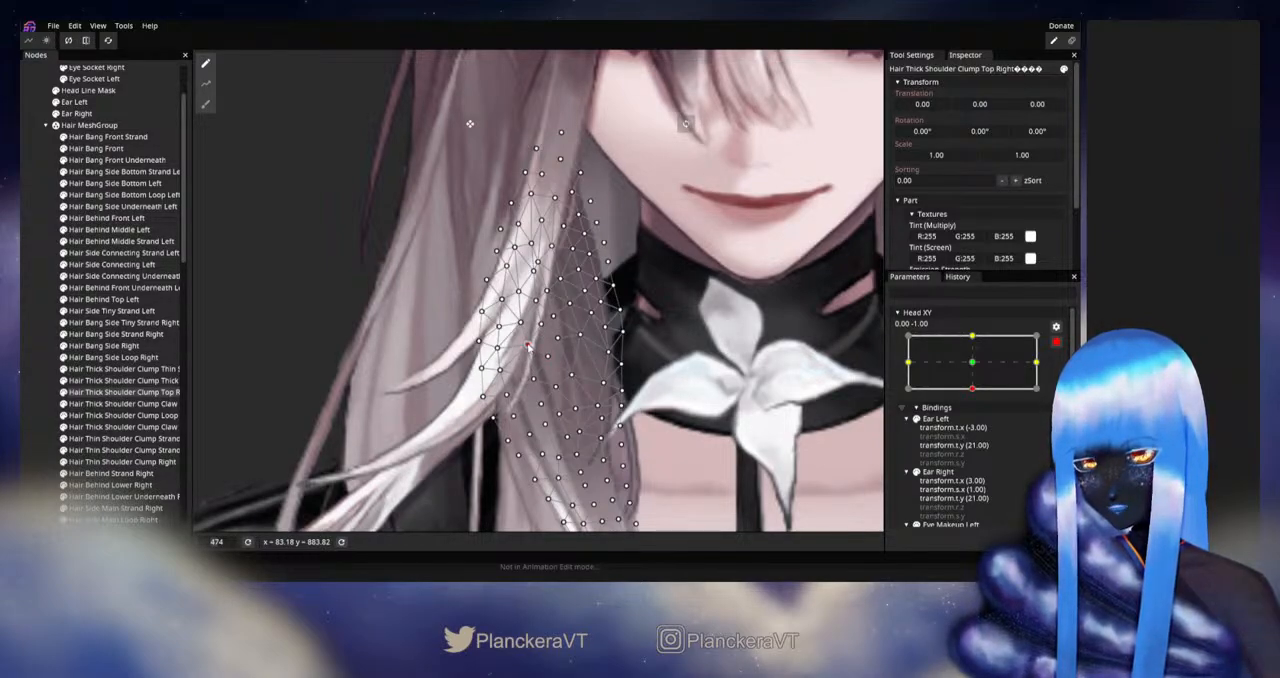
pyautogui.click(36, 341)
pyautogui.scroll(-3, 593, 382)
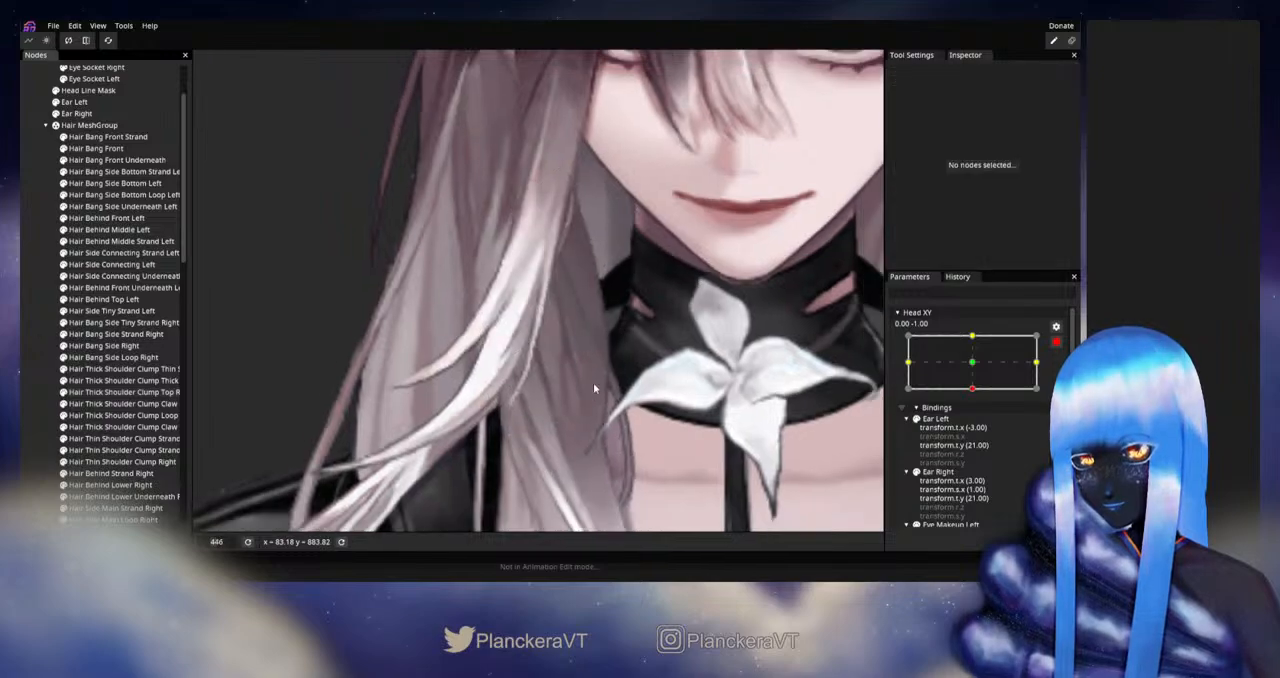
# - Disarm Head XY and preview movement out of and back into the downward tilt to check the shoulder hair
pyautogui.scroll(-5, 667, 397)
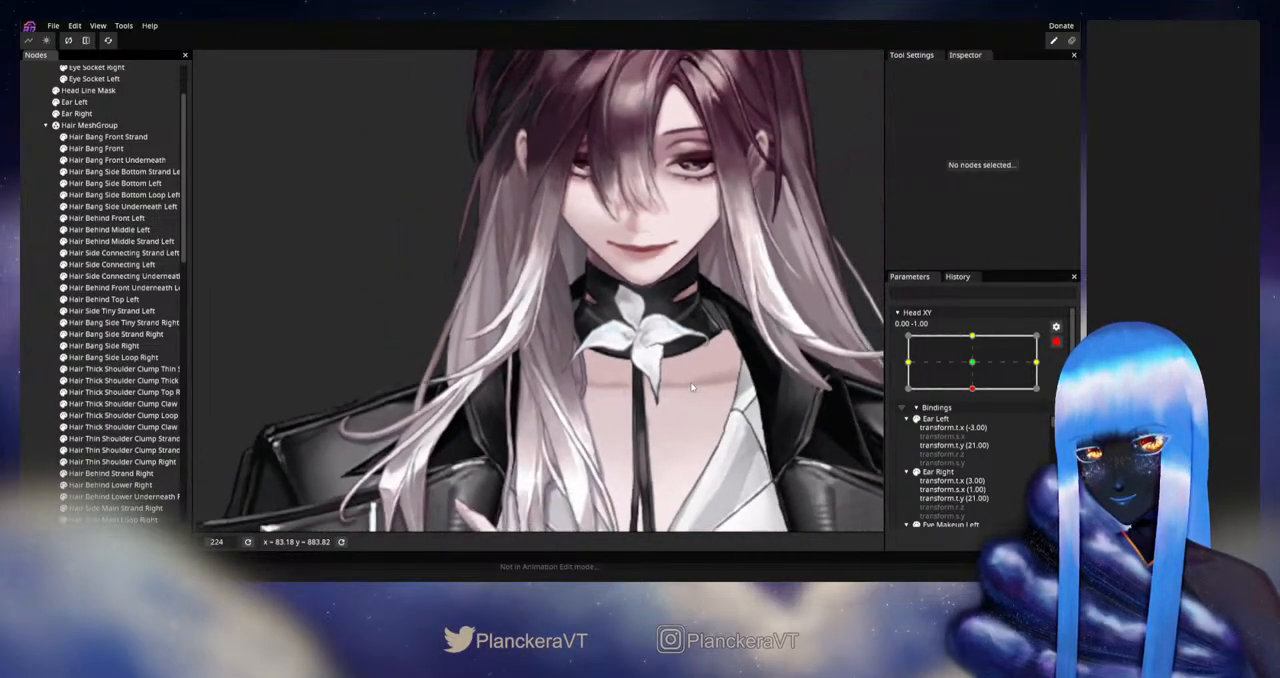
pyautogui.scroll(-1, 667, 382)
pyautogui.click(1056, 345)
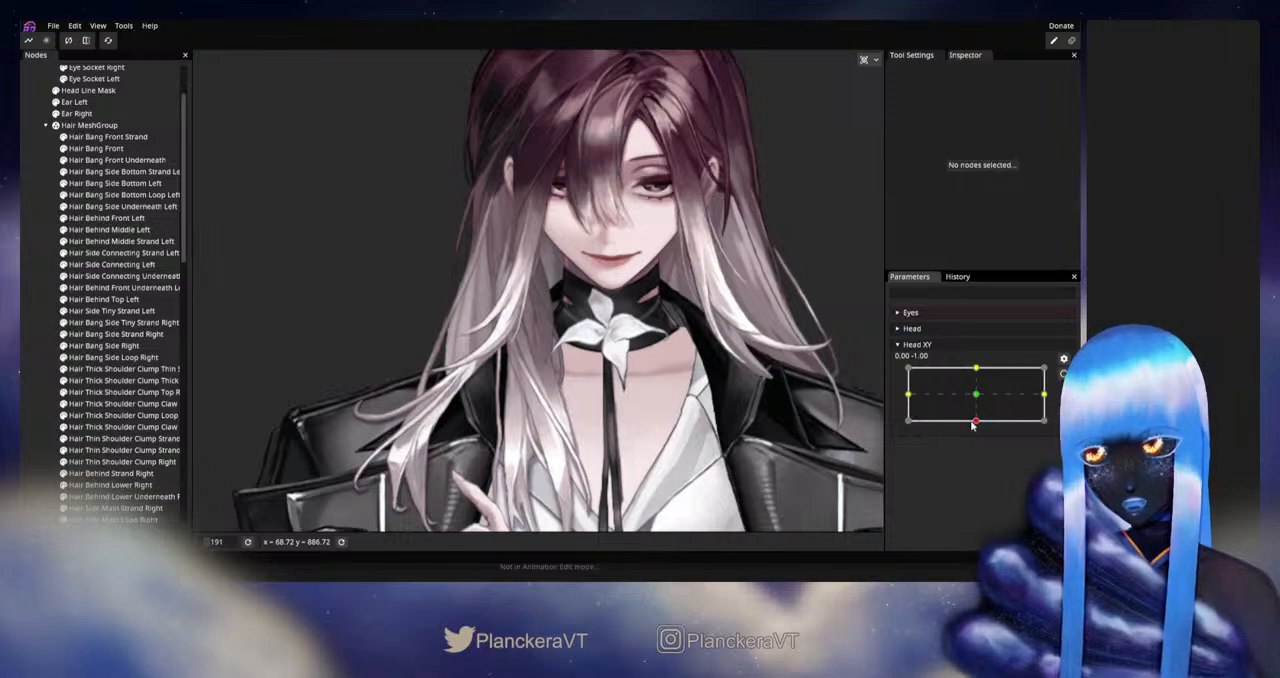
pyautogui.moveTo(977, 425)
pyautogui.mouseDown()
pyautogui.moveTo(977, 397)
pyautogui.moveTo(976, 426)
pyautogui.mouseUp()
# - Rearm Head XY at 0.00, -1.00, adjust Hair Thick Shoulder Clump Top Right's vertices along its outer edge, and deselect it
pyautogui.click(1064, 373)
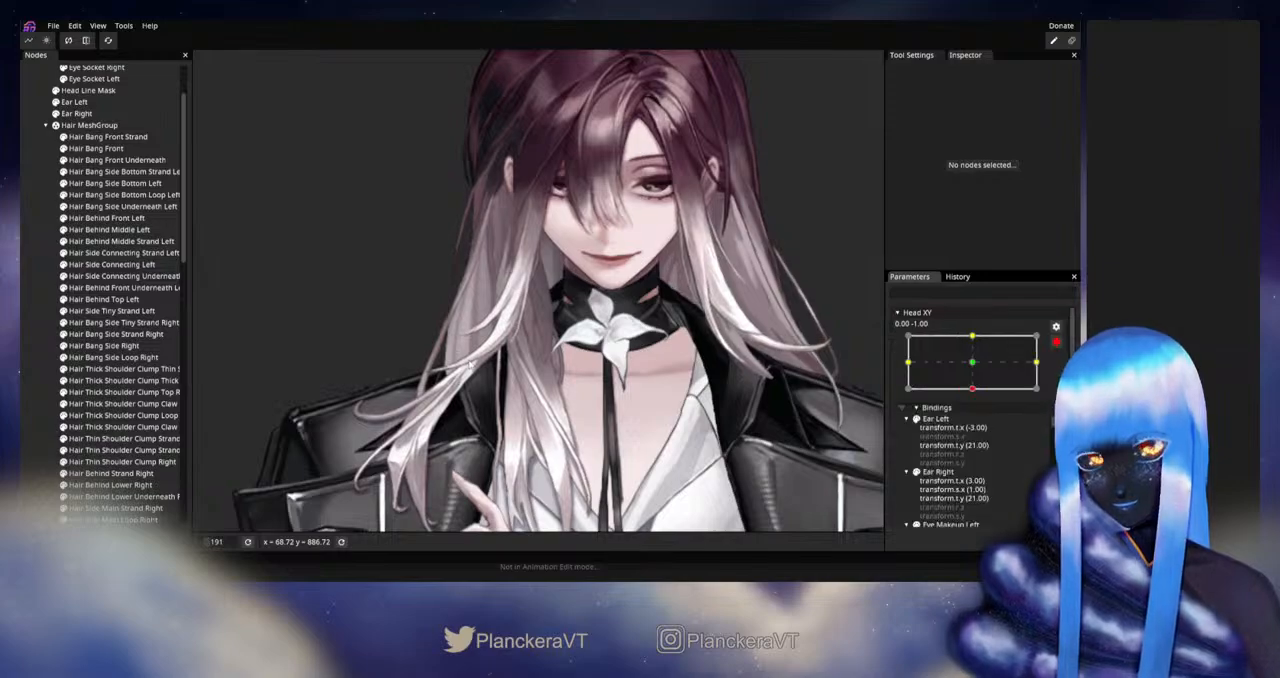
pyautogui.scroll(5, 455, 370)
pyautogui.moveTo(455, 370); pyautogui.dragTo(546, 348)
pyautogui.scroll(2, 546, 348)
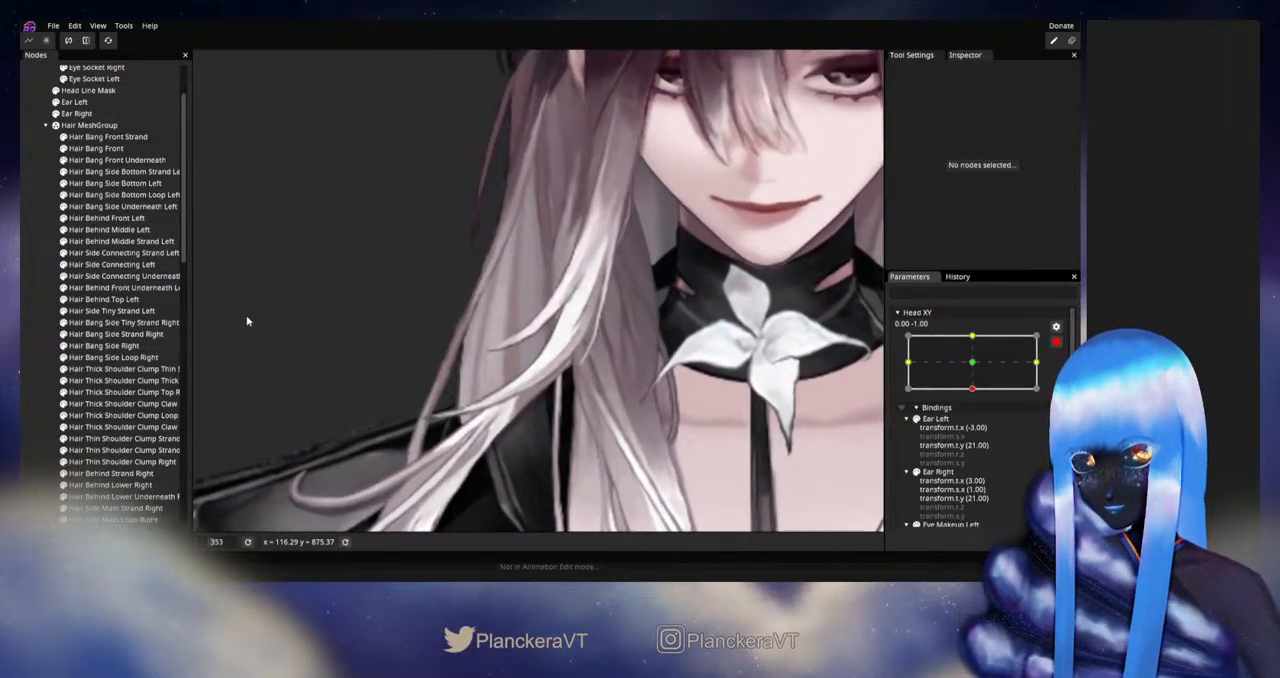
pyautogui.click(115, 392)
pyautogui.scroll(2, 594, 389)
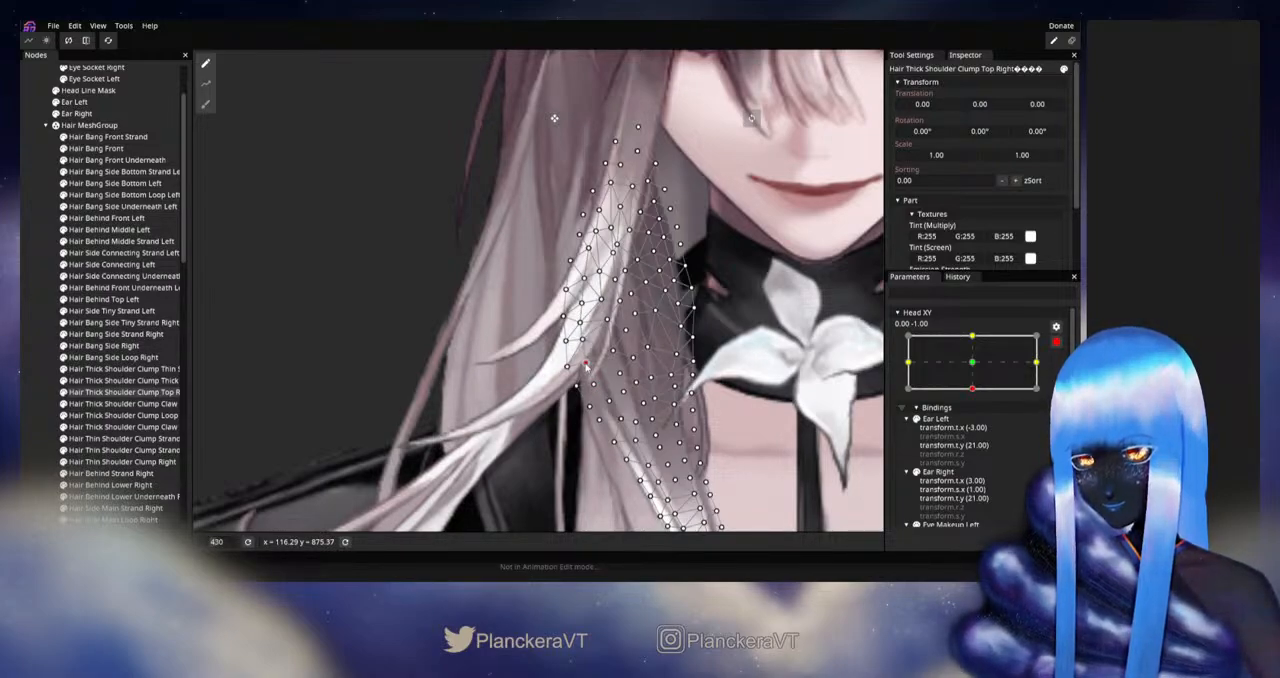
pyautogui.click(46, 336)
# - Disarm Head XY and preview the head moving from the full downward tilt to the full upward tilt
pyautogui.scroll(-4, 686, 347)
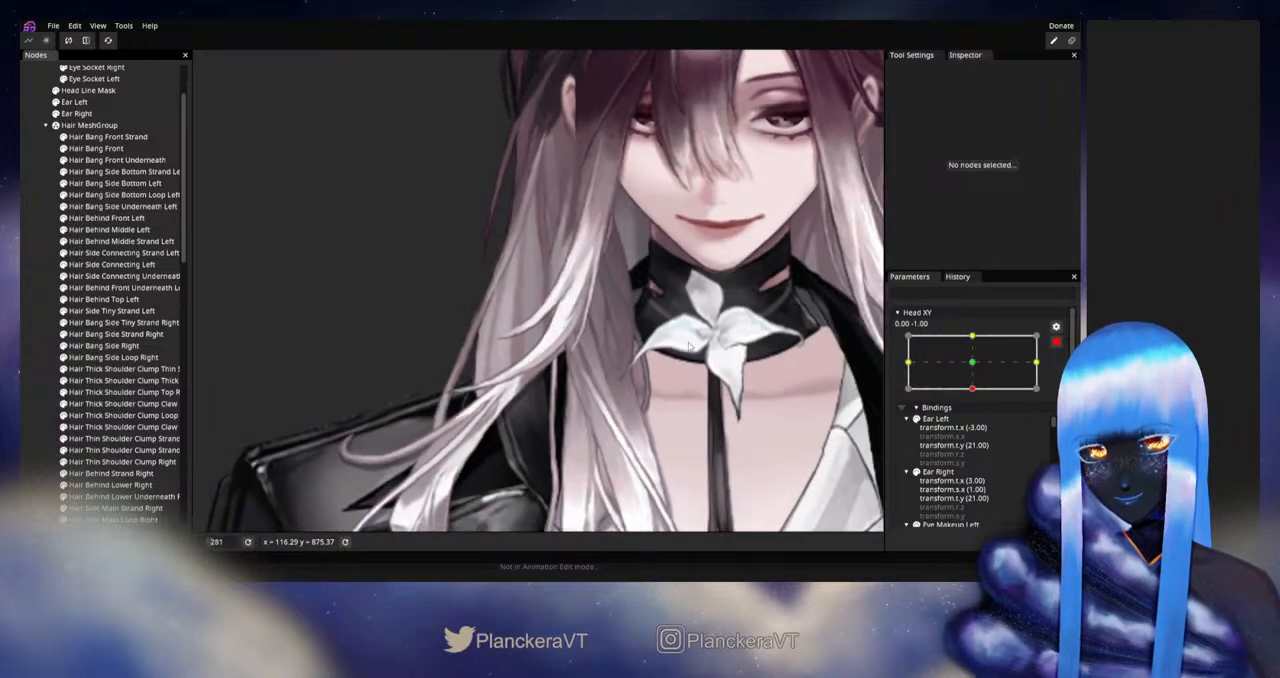
pyautogui.scroll(-4, 688, 346)
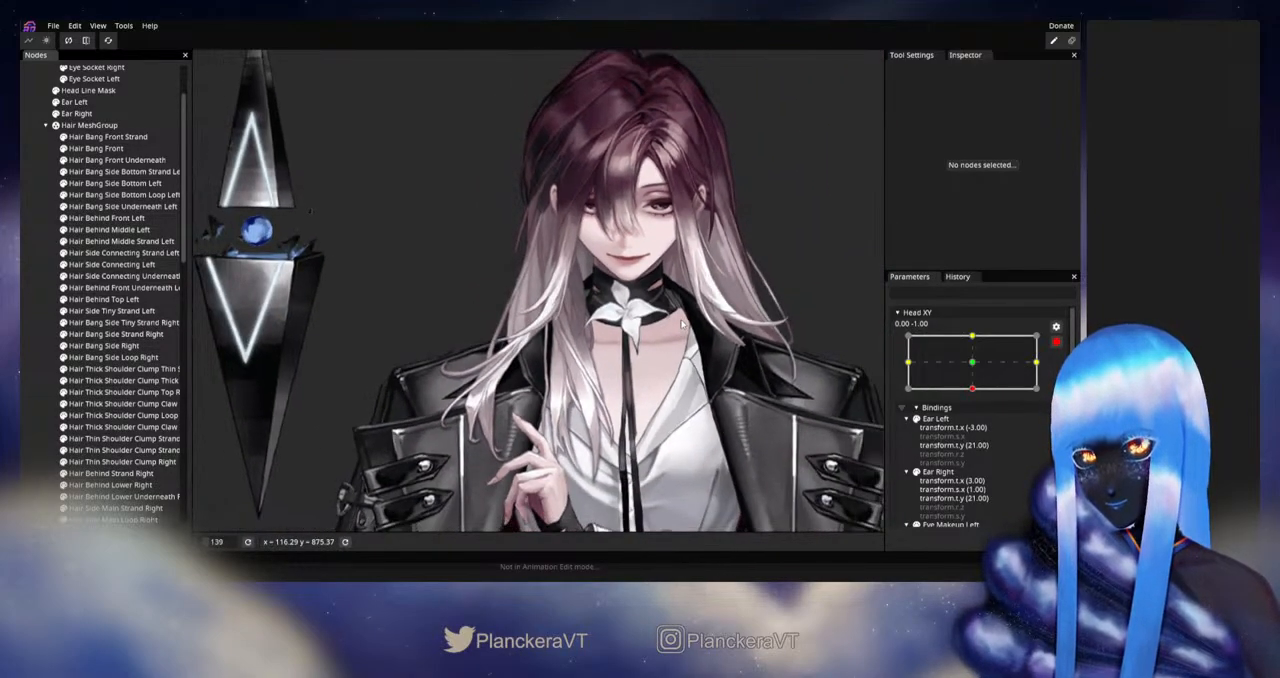
pyautogui.moveTo(682, 324); pyautogui.dragTo(682, 391)
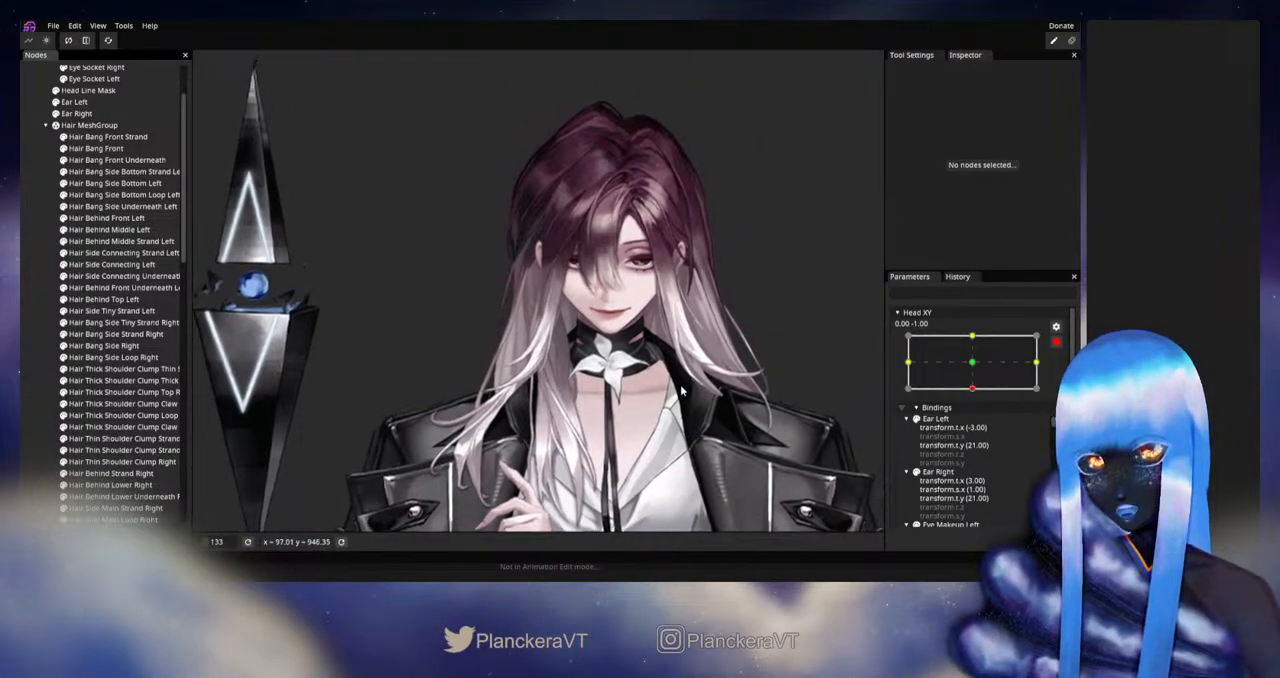
pyautogui.scroll(-2, 680, 391)
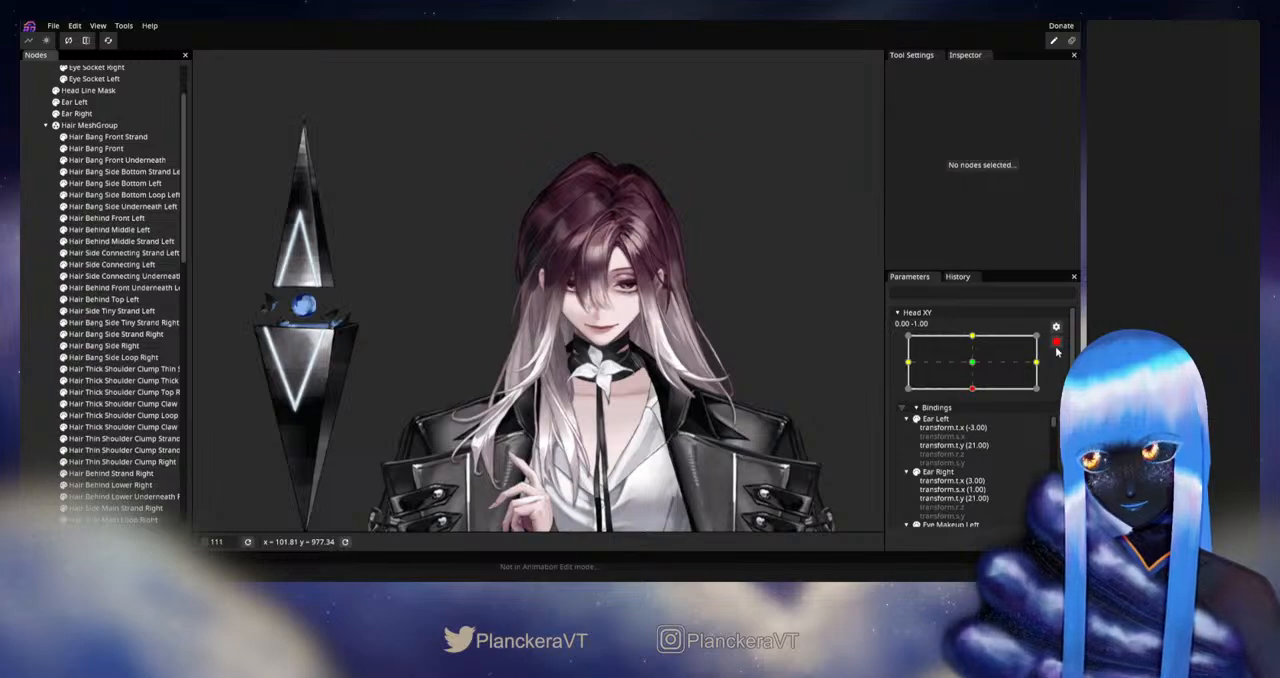
pyautogui.click(1056, 343)
pyautogui.moveTo(977, 425); pyautogui.dragTo(978, 414)
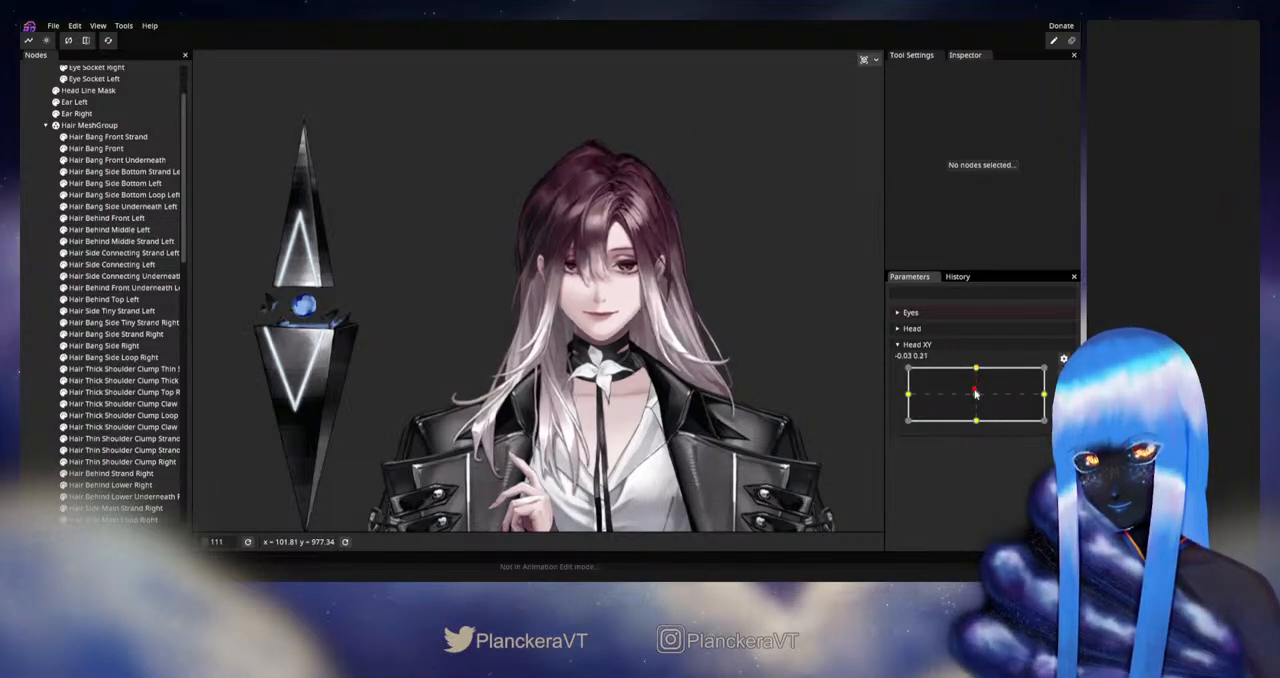
pyautogui.moveTo(977, 396); pyautogui.dragTo(984, 367)
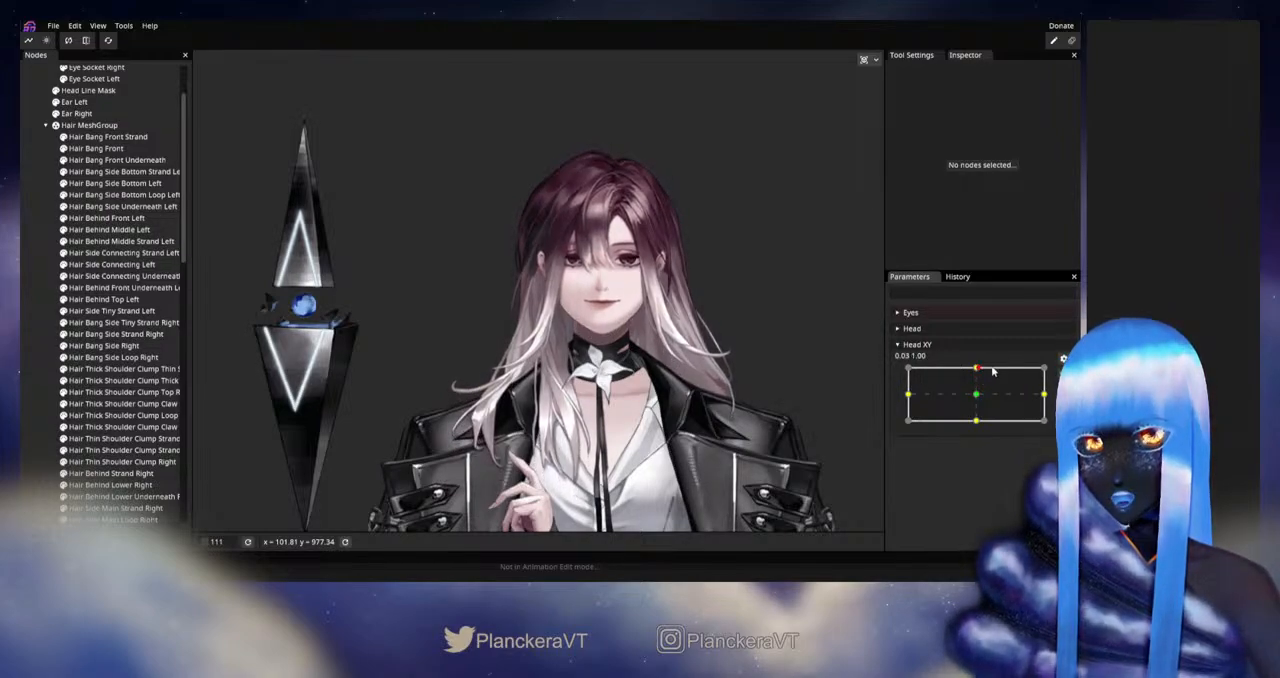
# - Arm Head XY at 0.00, 1.00, reshape Hair Bang Side Right's mesh near the parting with the Brush Tool, and deselect it
pyautogui.click(1063, 373)
pyautogui.scroll(1, 643, 222)
pyautogui.scroll(7, 643, 222)
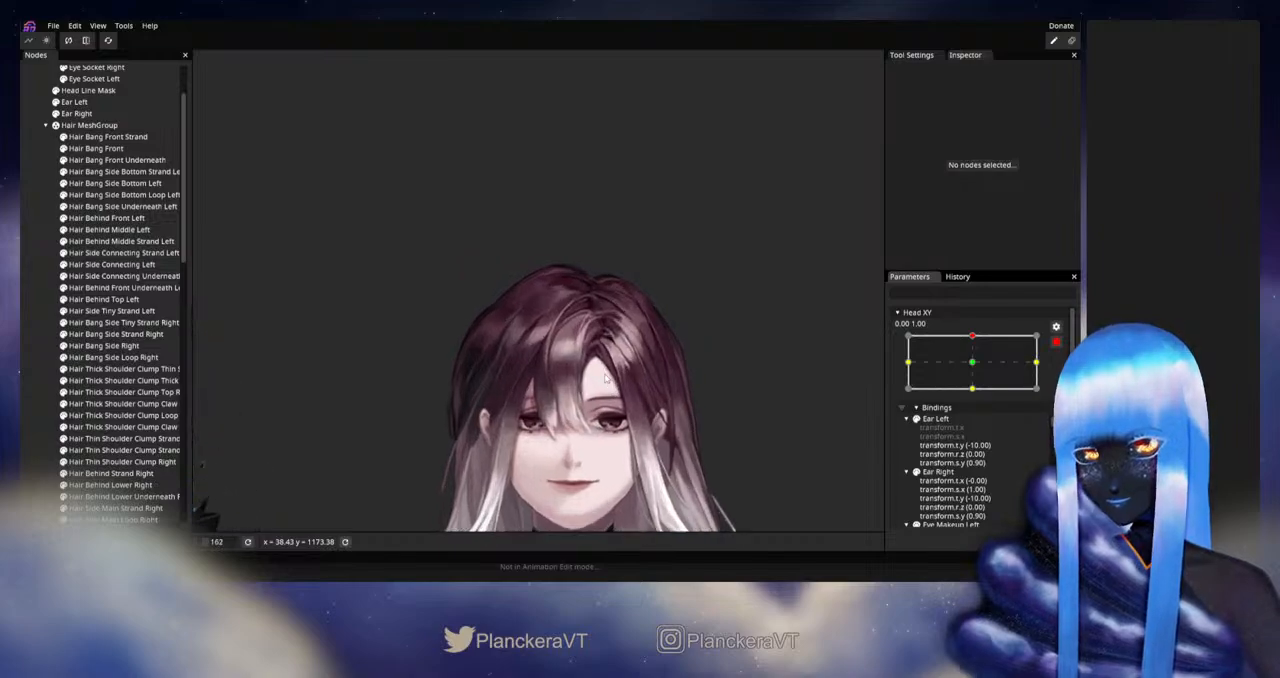
pyautogui.scroll(3, 594, 401)
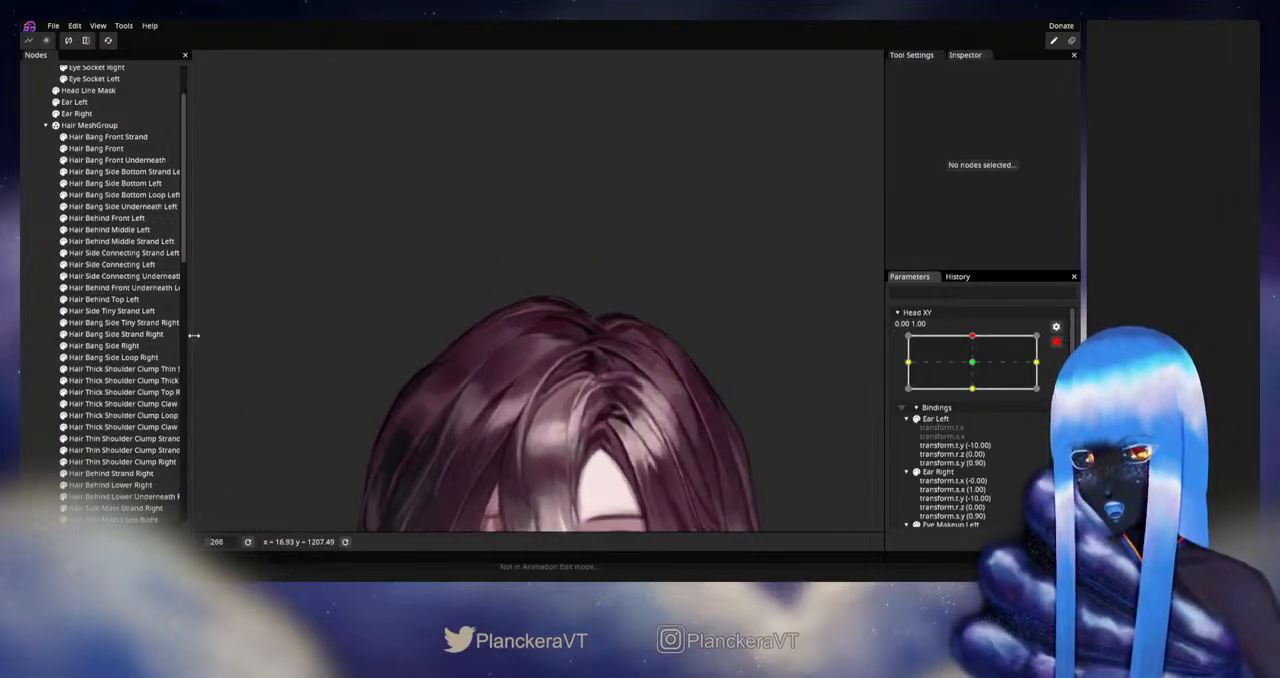
pyautogui.click(118, 300)
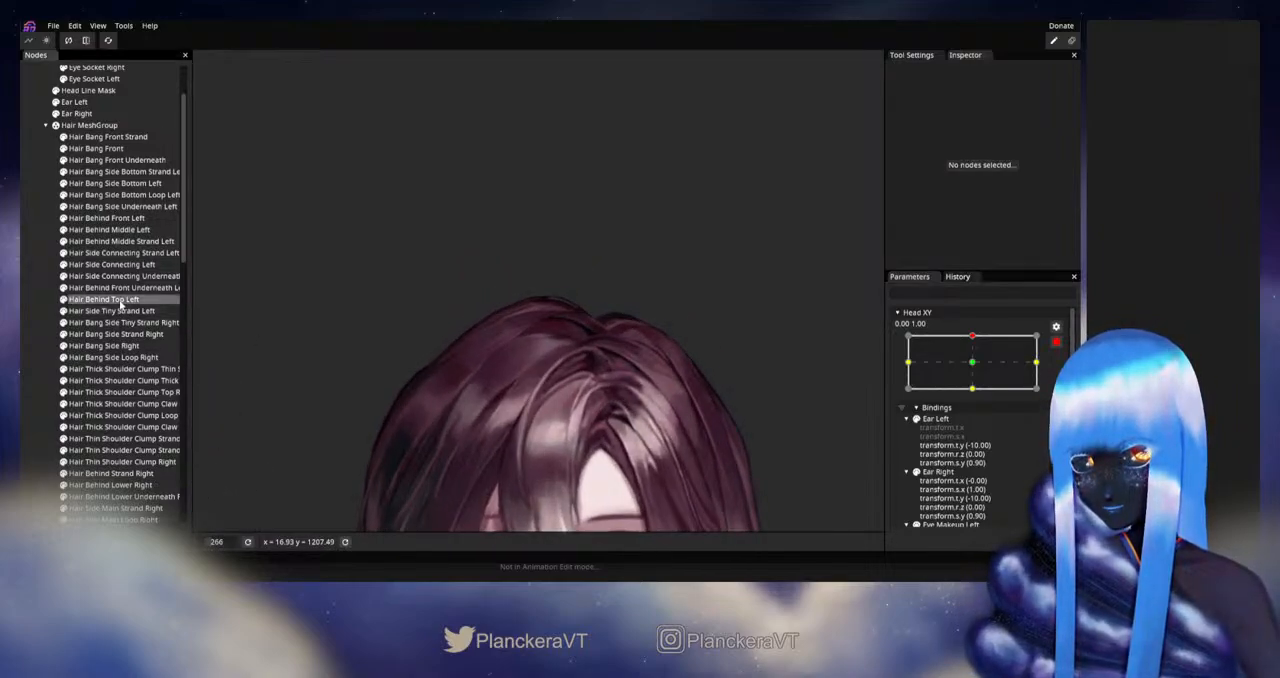
pyautogui.click(117, 346)
pyautogui.scroll(5, 387, 366)
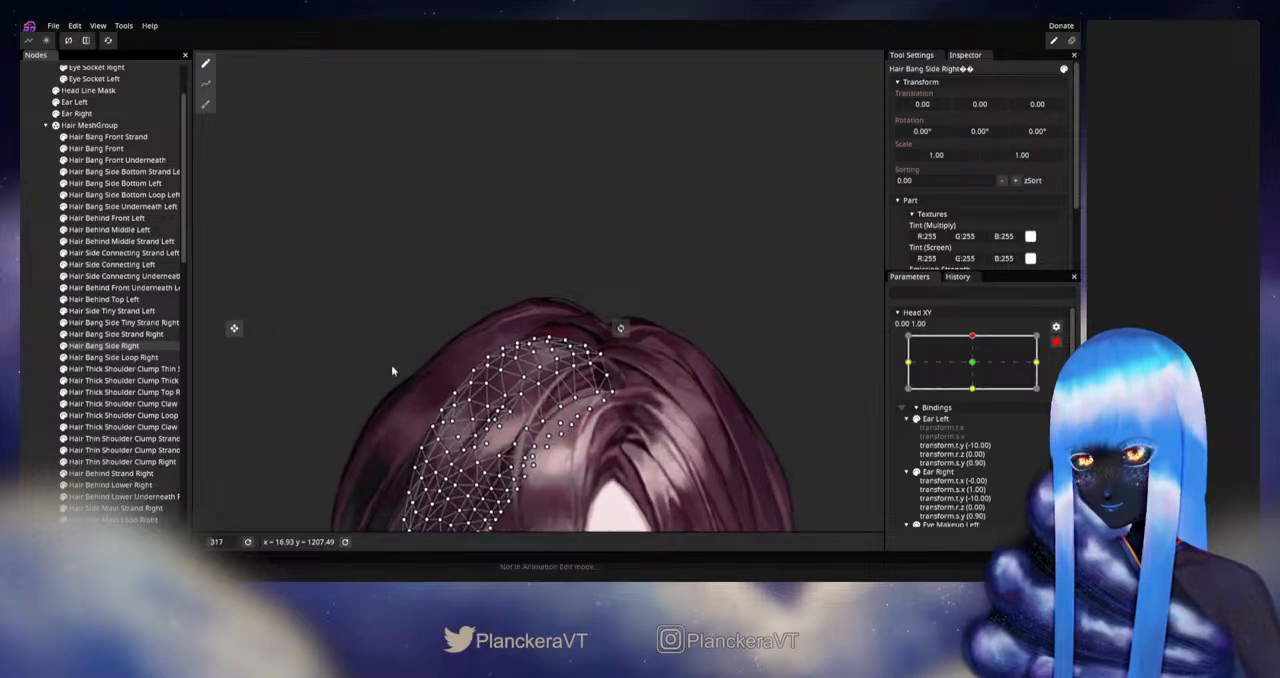
pyautogui.scroll(2, 315, 277)
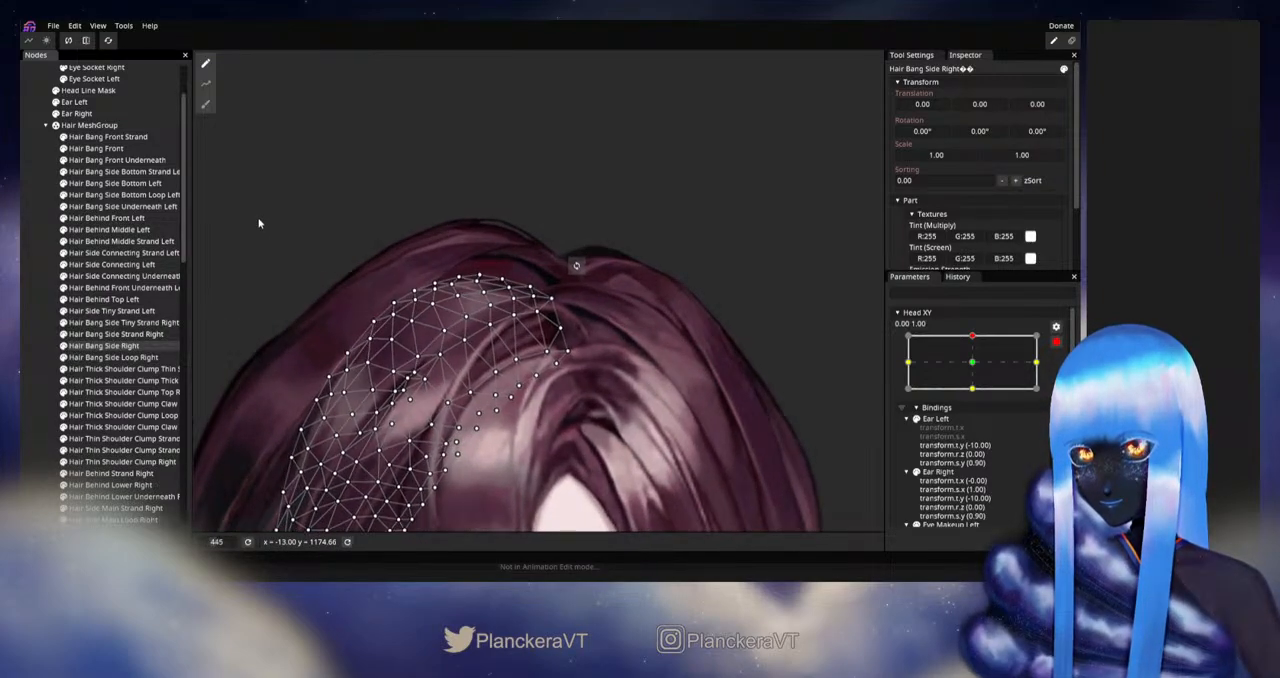
pyautogui.click(205, 104)
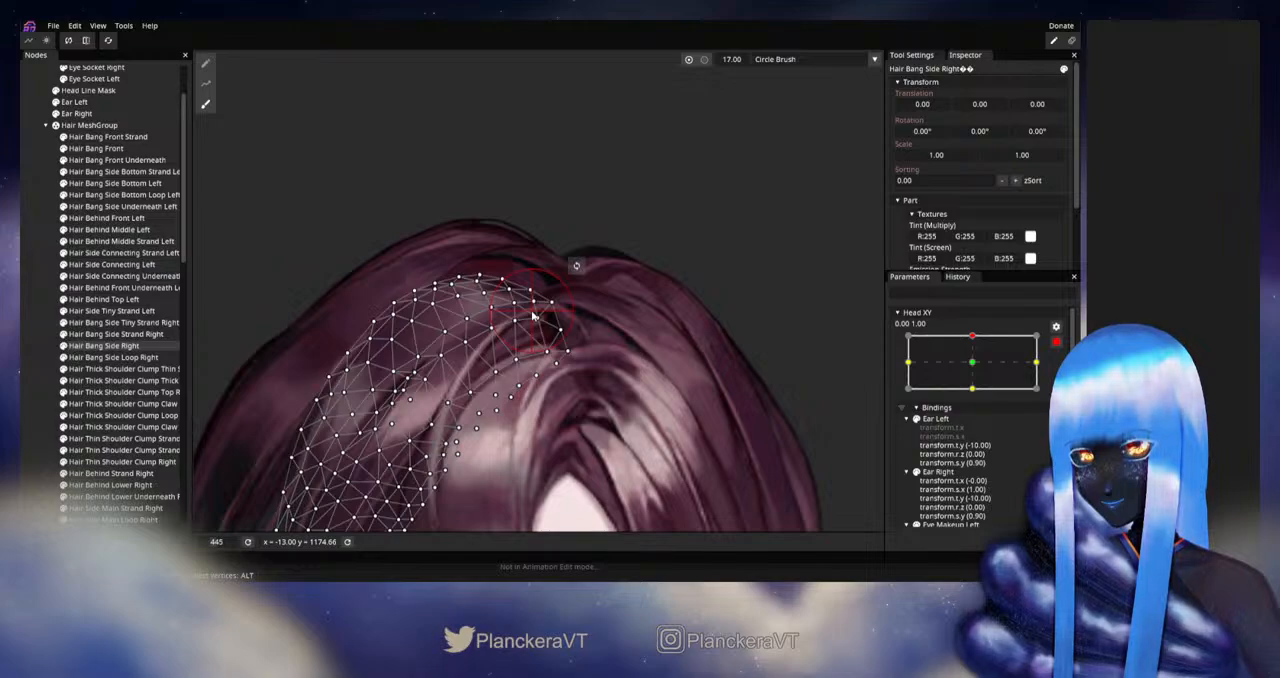
pyautogui.click(33, 331)
# - Disarm Head XY and preview the upward tilt to check the side bang near the parting
pyautogui.scroll(-2, 603, 384)
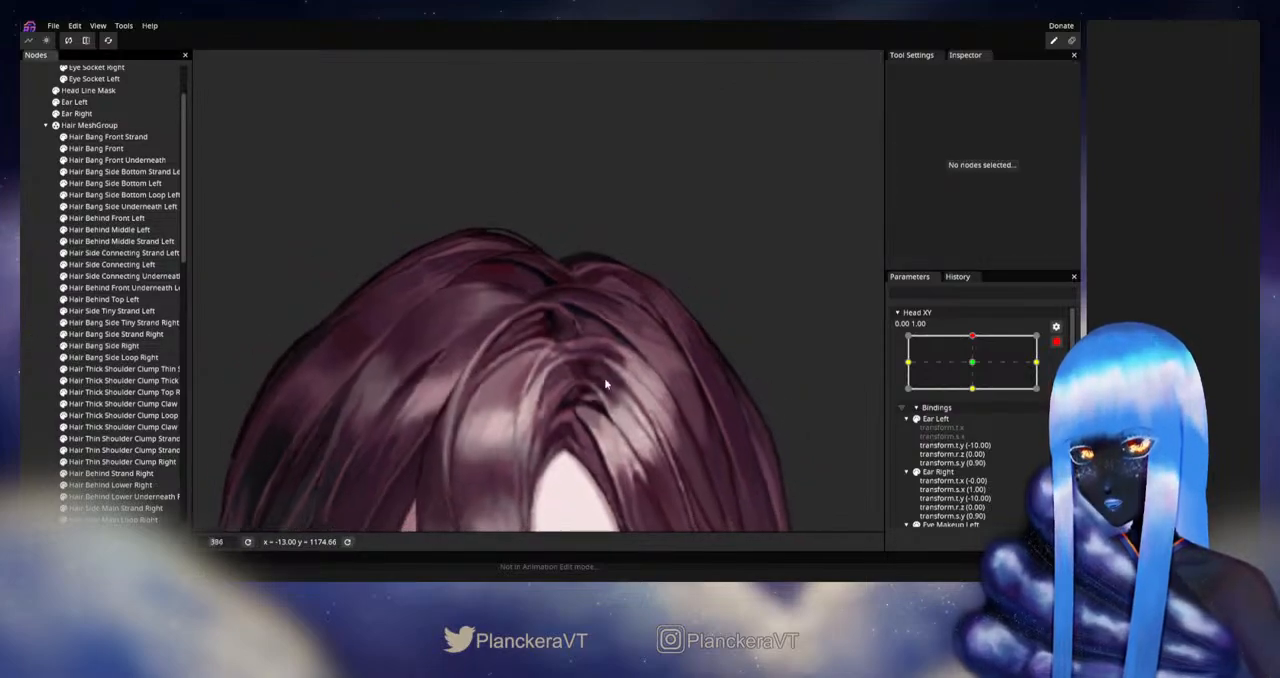
pyautogui.scroll(-3, 620, 382)
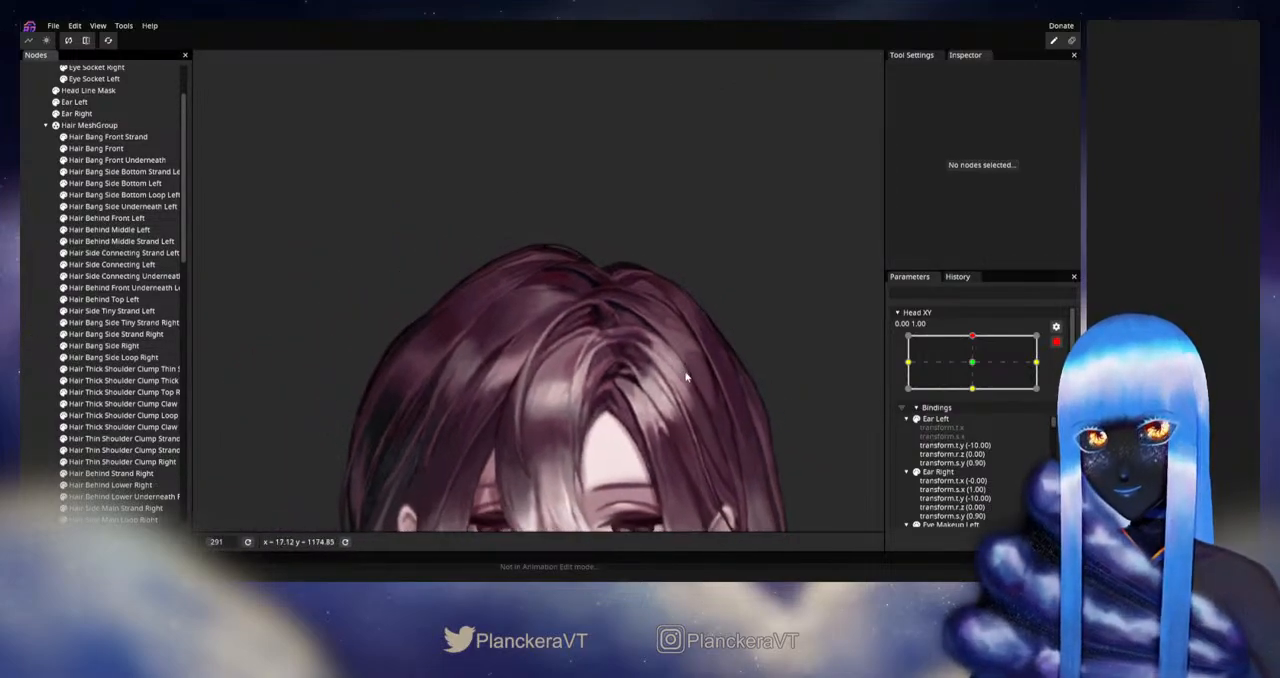
pyautogui.click(1056, 342)
pyautogui.moveTo(976, 369)
pyautogui.mouseDown()
pyautogui.moveTo(977, 396)
pyautogui.moveTo(975, 369)
pyautogui.mouseUp()
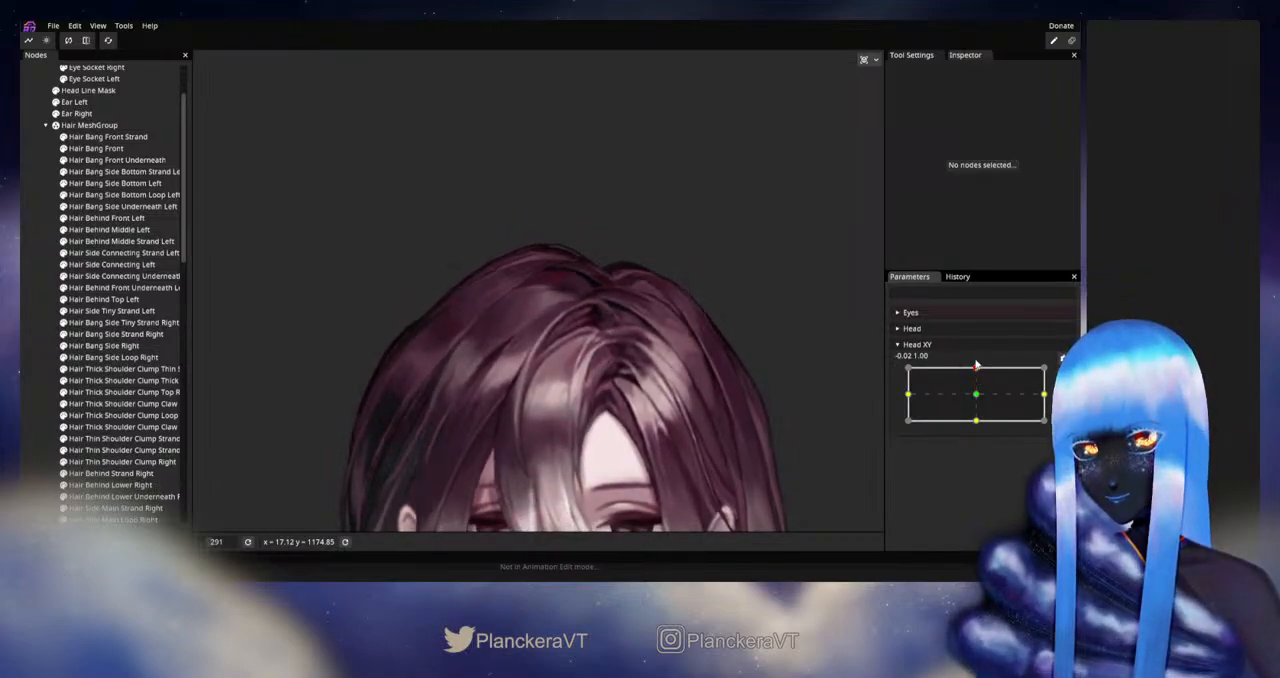
# - Rearm Head XY at 0.00, 1.00, deform Hair Bang Side Right's upper mesh with a size 39 Circle Brush, and deselect it
pyautogui.click(103, 299)
pyautogui.scroll(1, 449, 326)
pyautogui.click(104, 345)
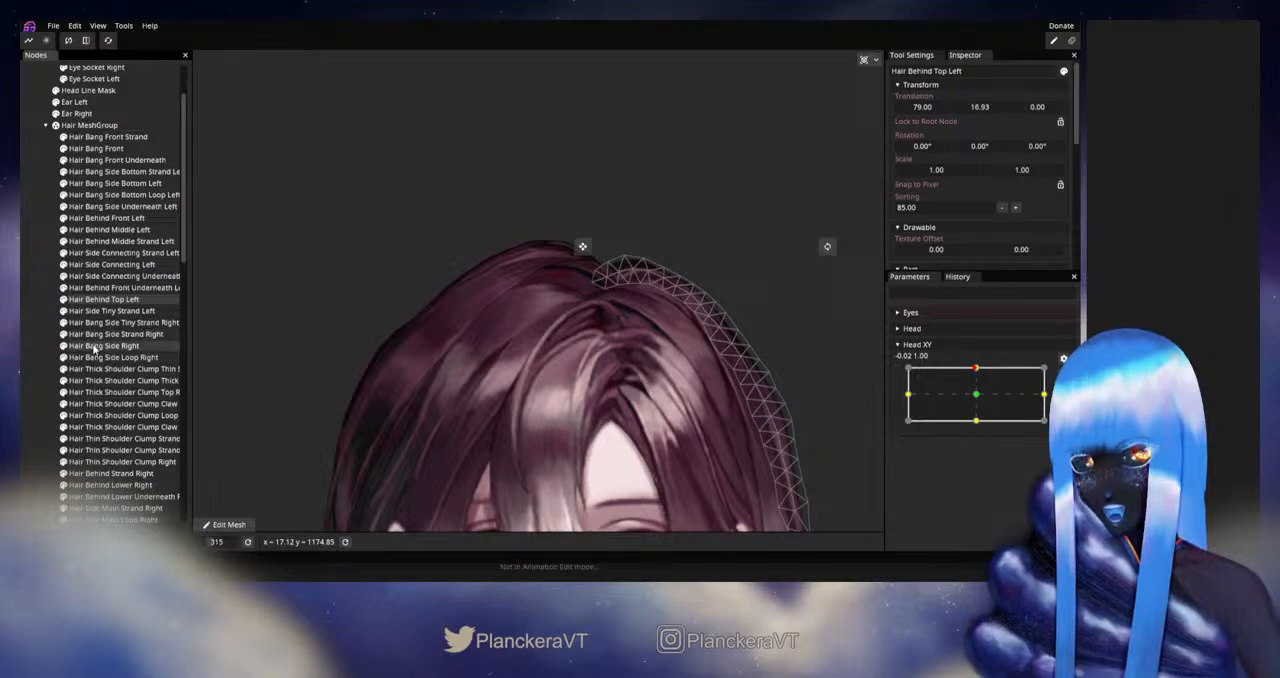
pyautogui.scroll(2, 417, 312)
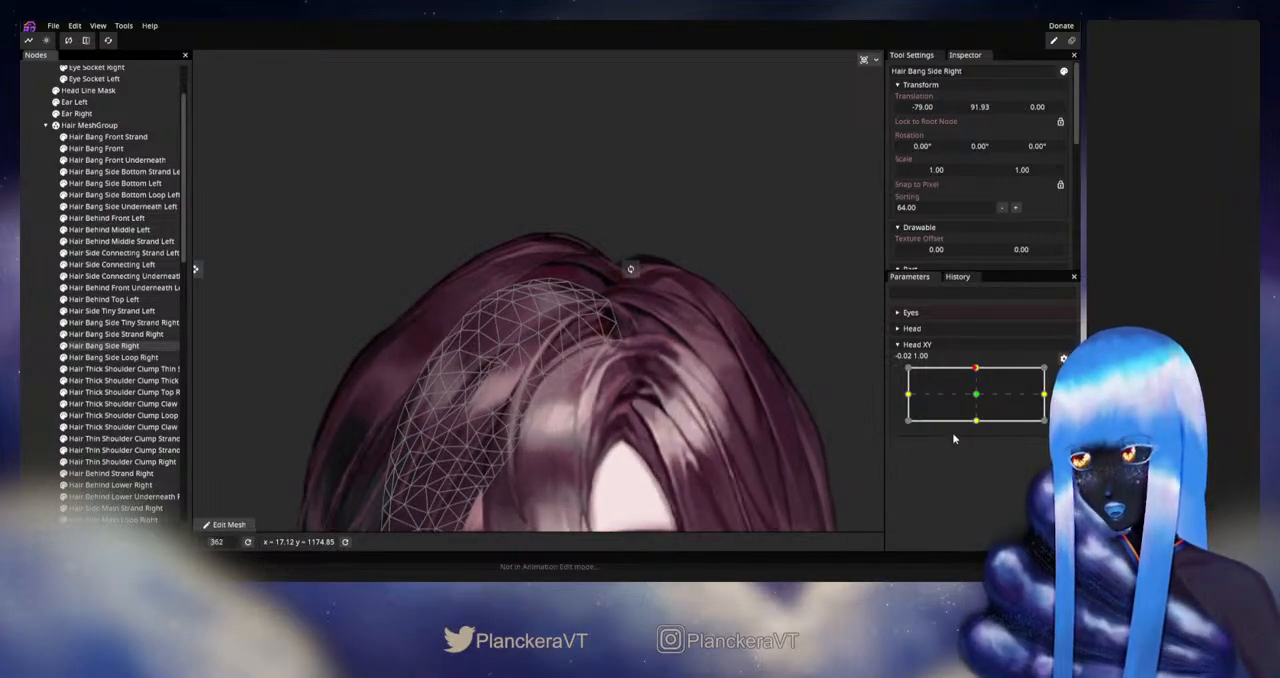
pyautogui.click(1062, 373)
pyautogui.scroll(2, 338, 294)
pyautogui.moveTo(338, 294); pyautogui.dragTo(358, 330)
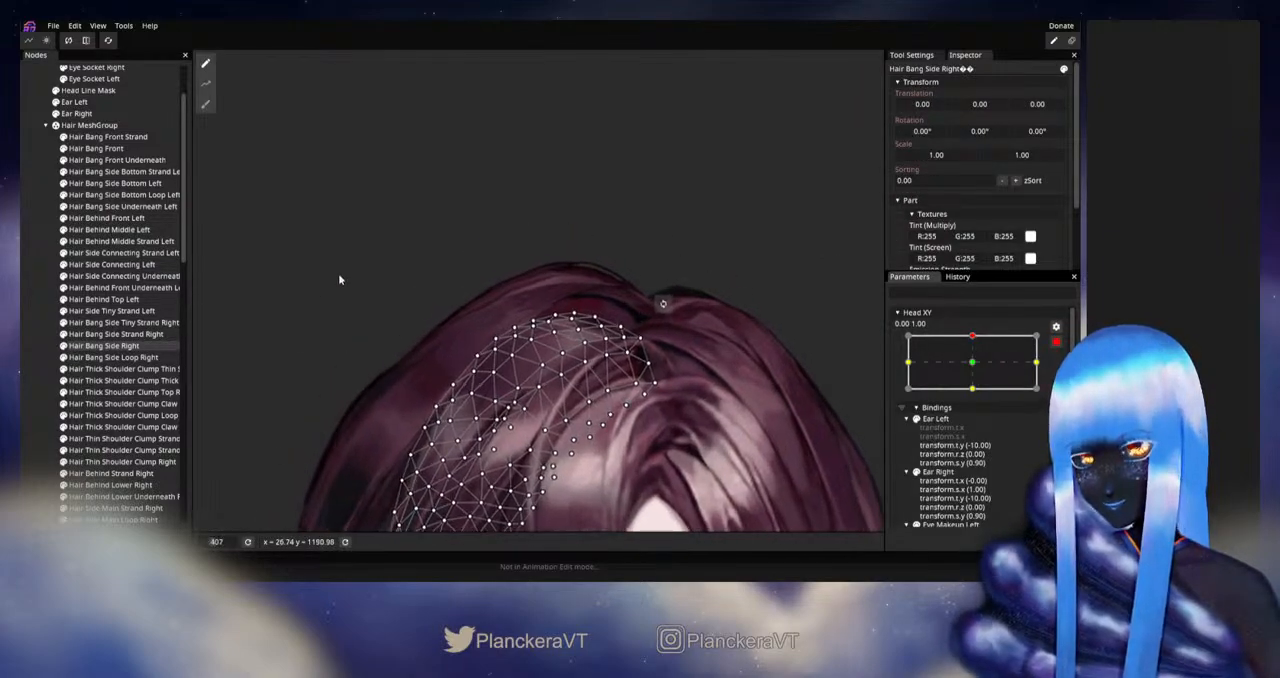
pyautogui.click(206, 105)
pyautogui.moveTo(735, 62); pyautogui.dragTo(613, 145)
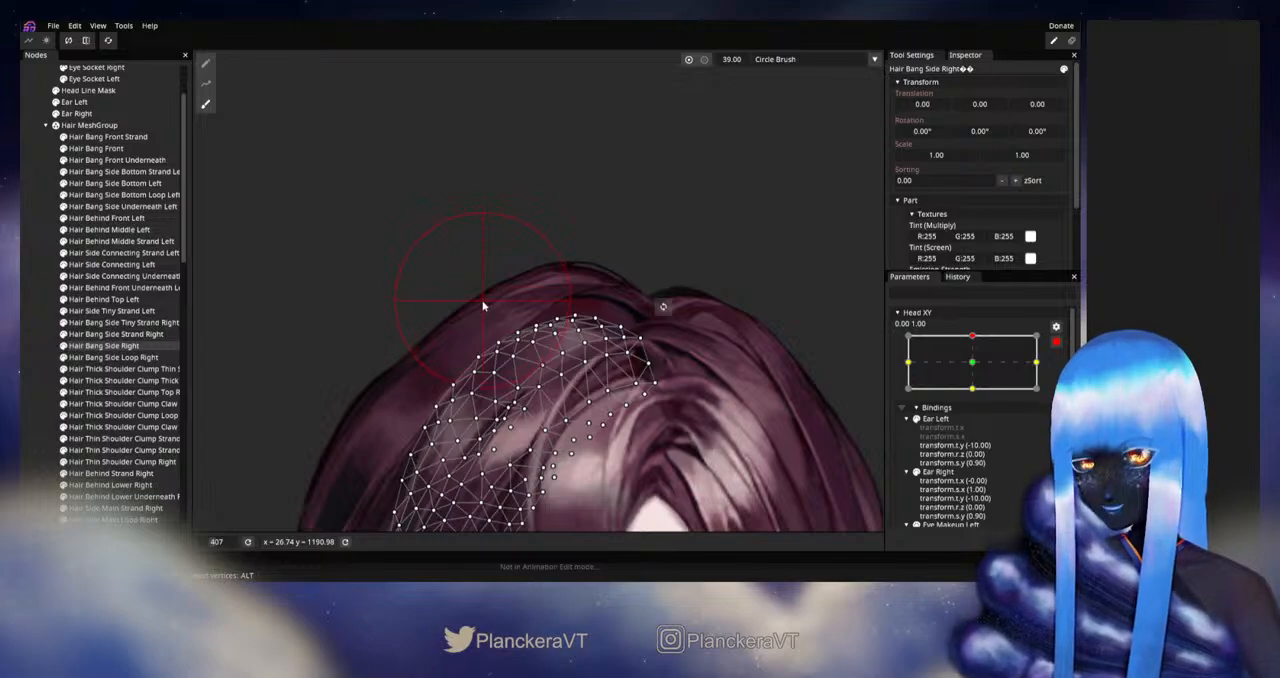
pyautogui.click(25, 347)
# - Disarm Head XY and preview the upward tilt to inspect the brushed side bang at the crown
pyautogui.scroll(-3, 664, 358)
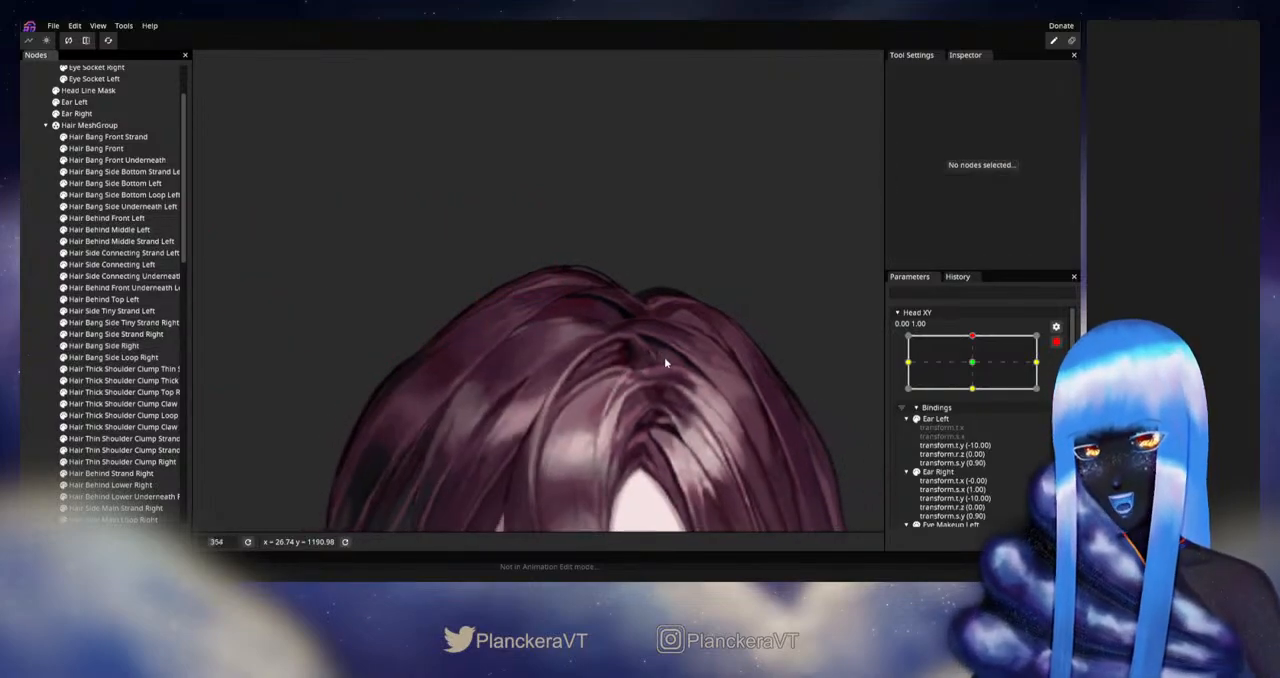
pyautogui.scroll(-3, 664, 357)
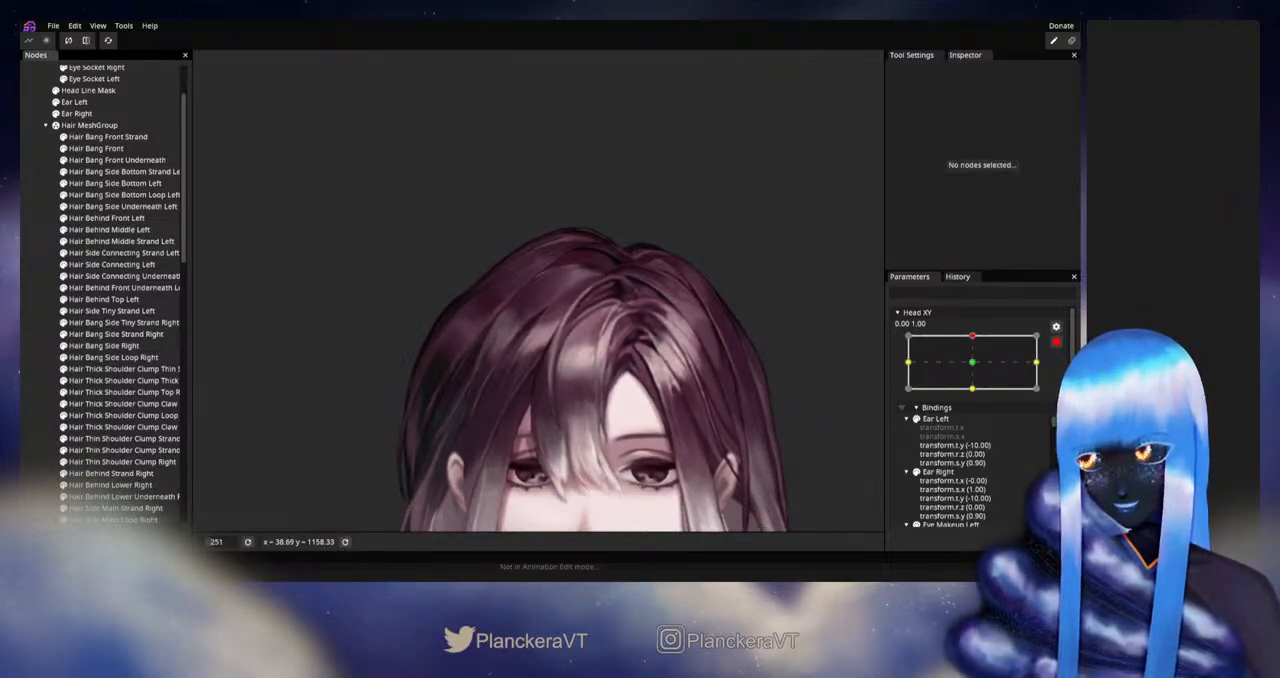
pyautogui.click(1056, 341)
pyautogui.moveTo(979, 369)
pyautogui.mouseDown()
pyautogui.moveTo(976, 388)
pyautogui.moveTo(977, 366)
pyautogui.mouseUp()
# - Rearm Head XY at 0.00, 1.00, adjust individual vertices along Hair Bang Side Right's upper edge, and deselect it
pyautogui.click(1064, 373)
pyautogui.scroll(3, 491, 305)
pyautogui.moveTo(518, 304); pyautogui.dragTo(525, 388)
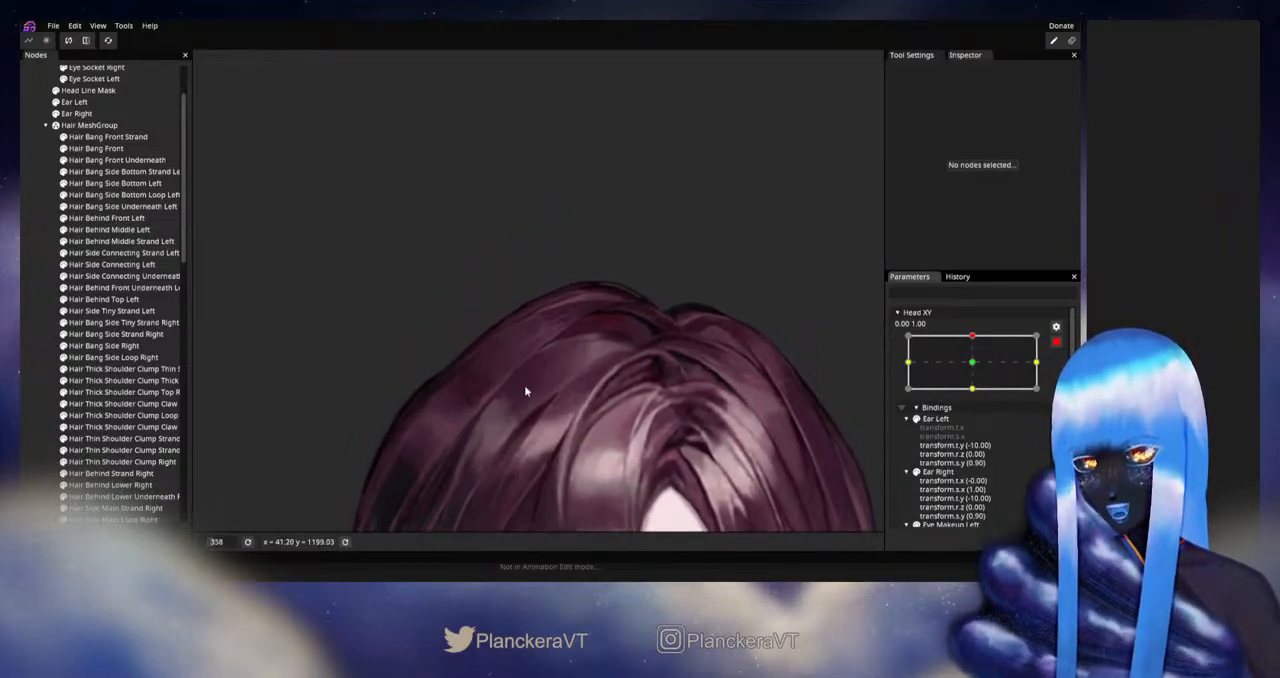
pyautogui.scroll(3, 525, 390)
pyautogui.click(90, 346)
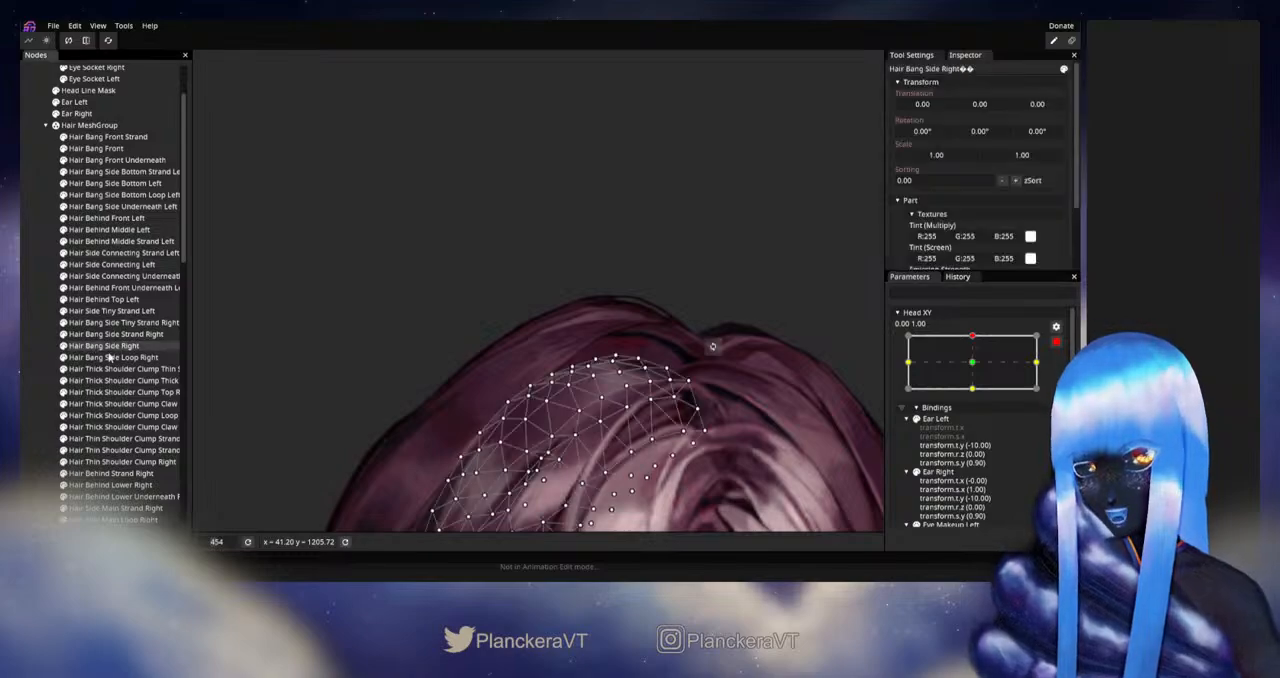
pyautogui.scroll(4, 580, 372)
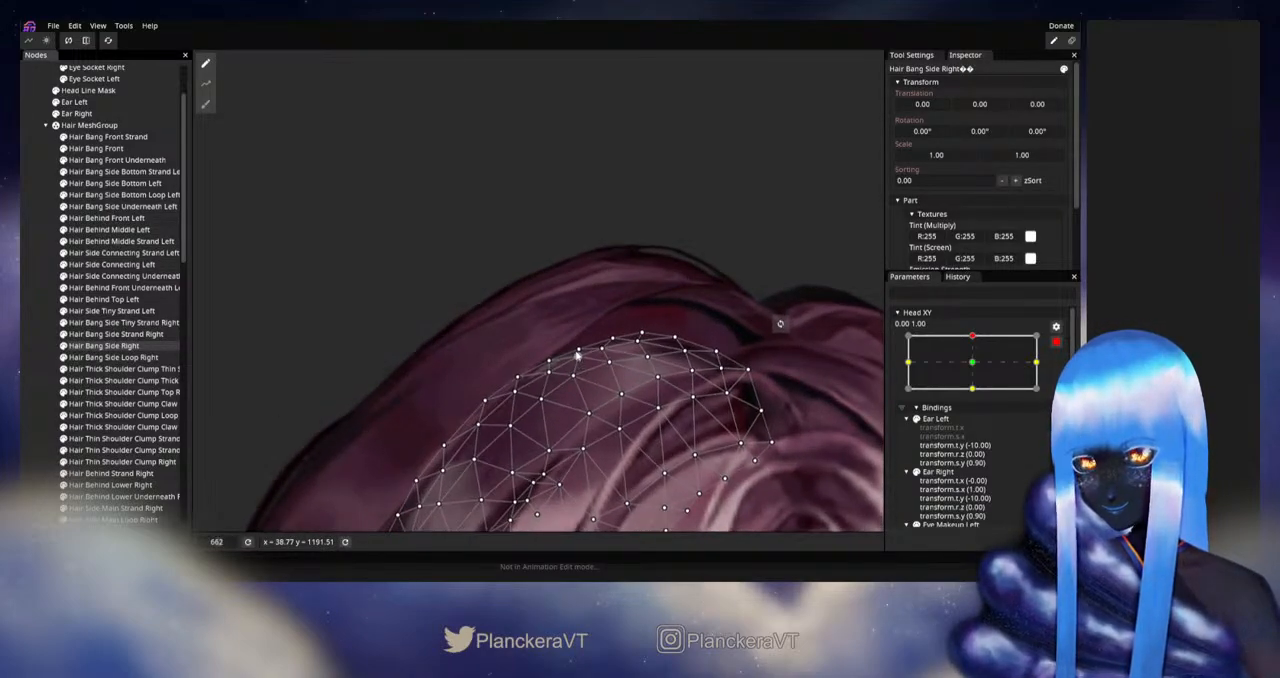
pyautogui.click(579, 348)
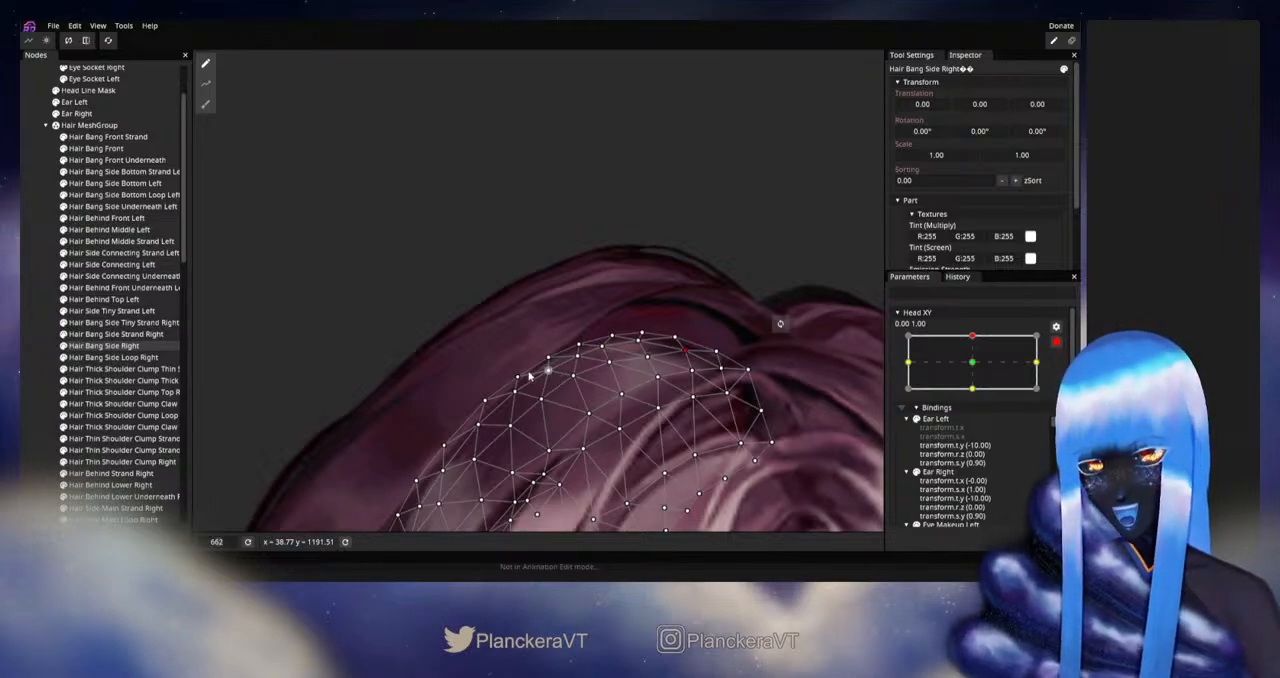
pyautogui.click(25, 333)
# - Disarm Head XY and preview the upward tilt to recheck the side bang and crown hair
pyautogui.scroll(-5, 585, 386)
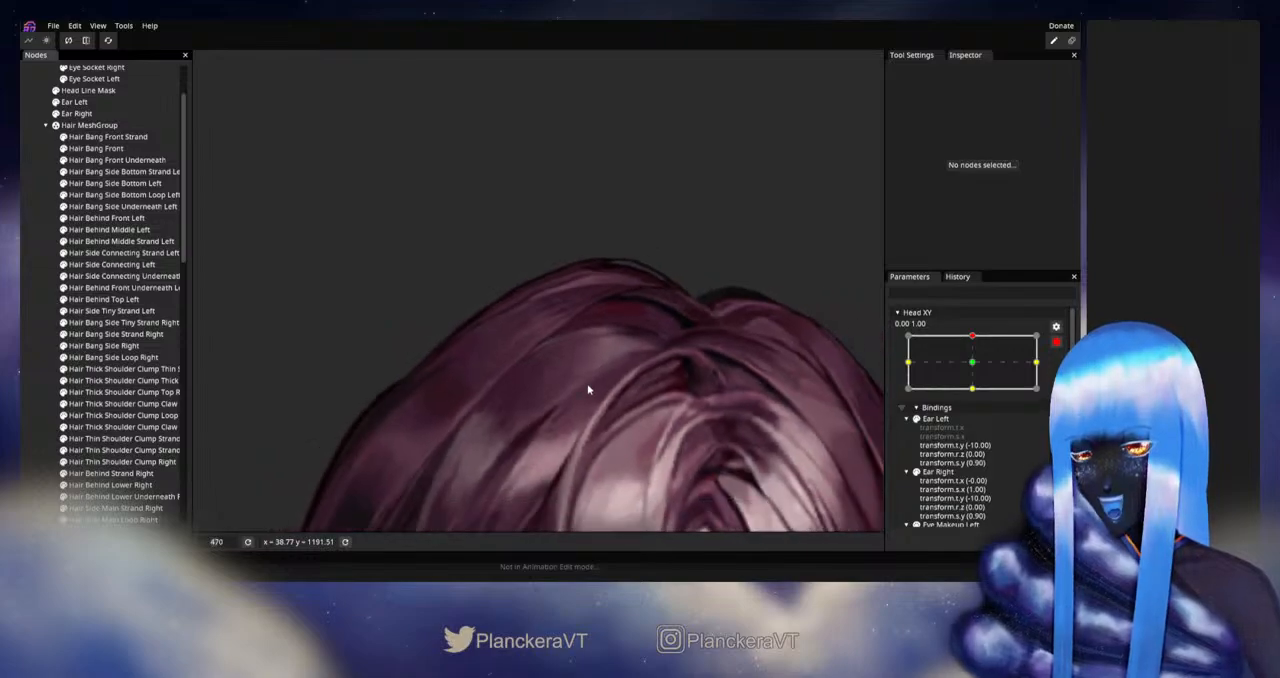
pyautogui.scroll(-5, 585, 386)
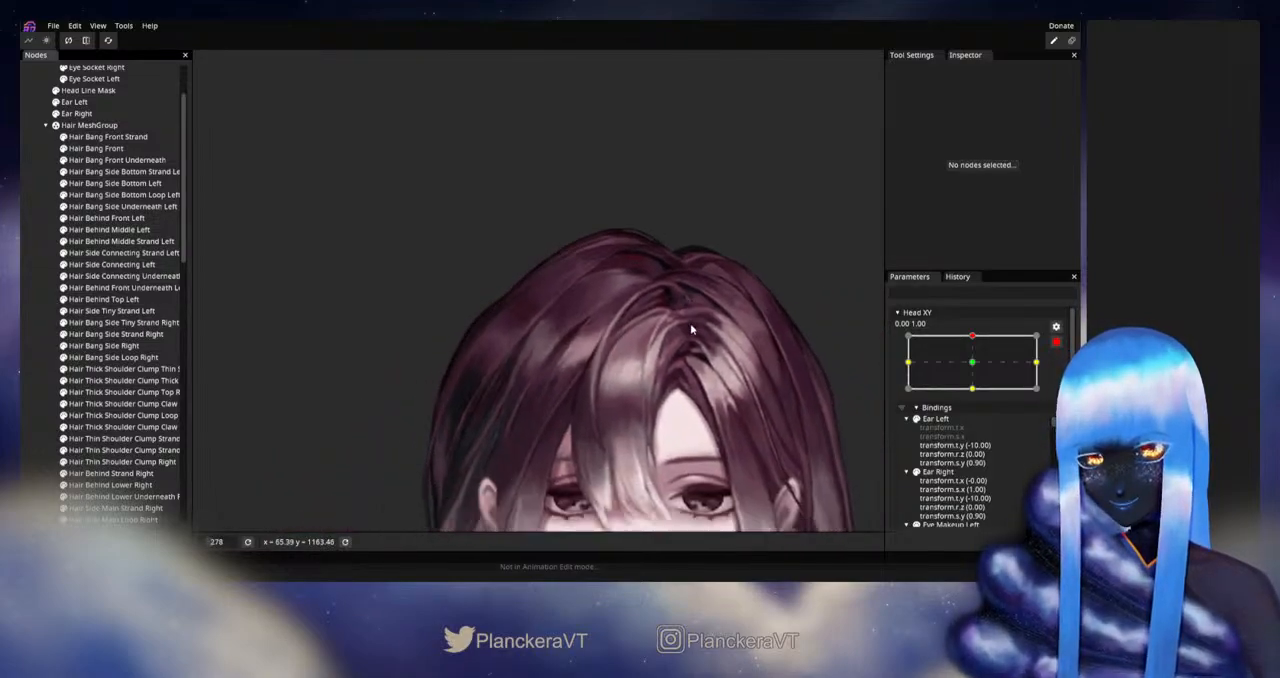
pyautogui.moveTo(701, 344); pyautogui.dragTo(670, 335)
pyautogui.click(1056, 342)
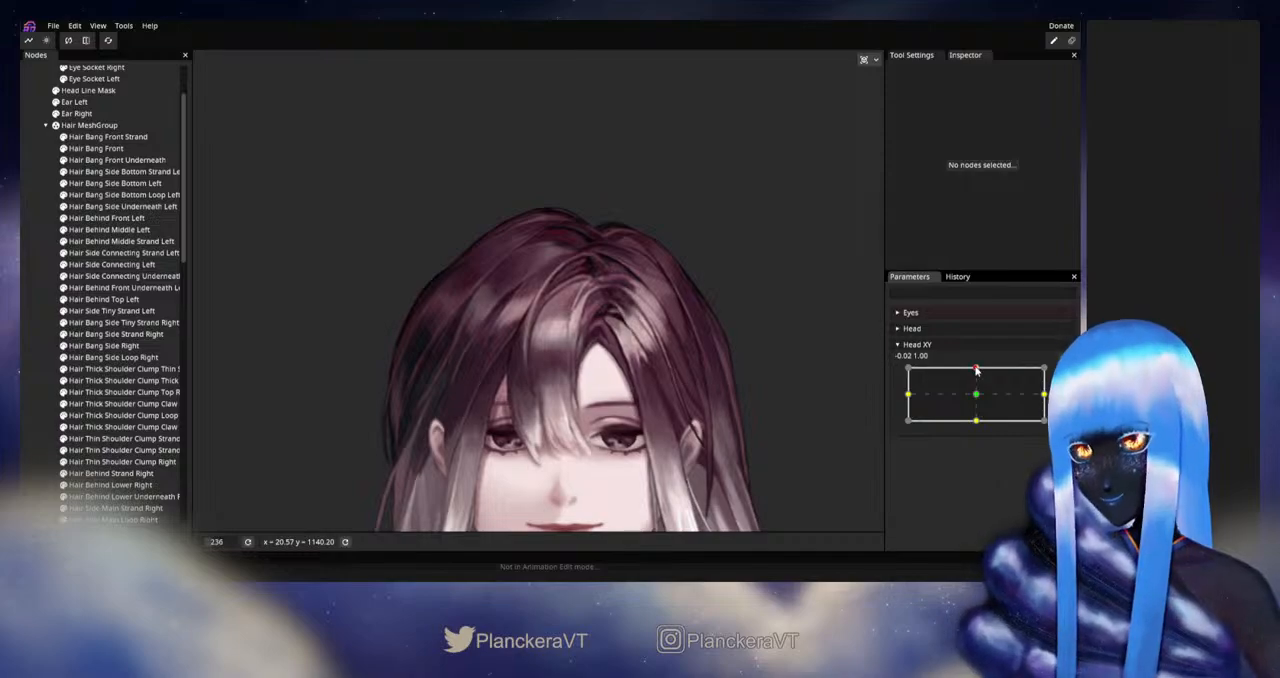
pyautogui.moveTo(977, 371)
pyautogui.mouseDown()
pyautogui.moveTo(978, 393)
pyautogui.moveTo(975, 368)
pyautogui.mouseUp()
# - Rearm Head XY at 0.00, 1.00, push Hair Behind Lower Underneath Right's lower mesh edge down with a size 39 Circle Brush, and deselect it
pyautogui.click(1064, 374)
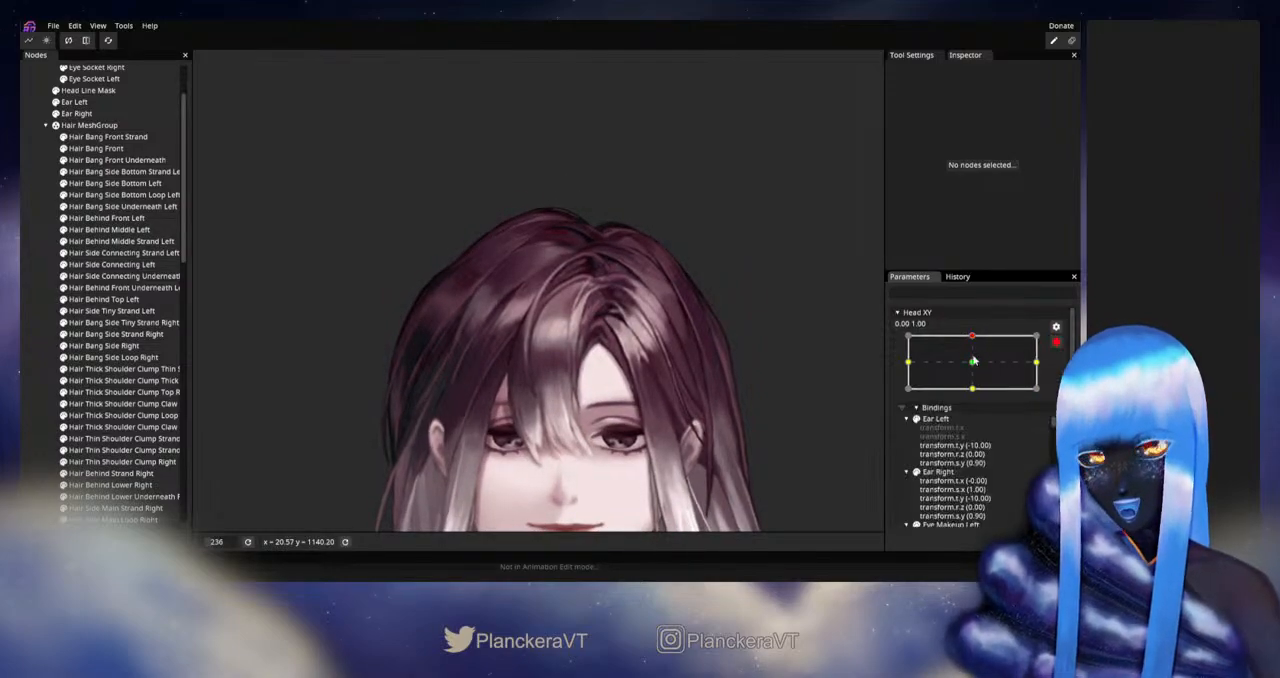
pyautogui.scroll(2, 515, 226)
pyautogui.moveTo(503, 231); pyautogui.dragTo(488, 318)
pyautogui.scroll(-2, 109, 356)
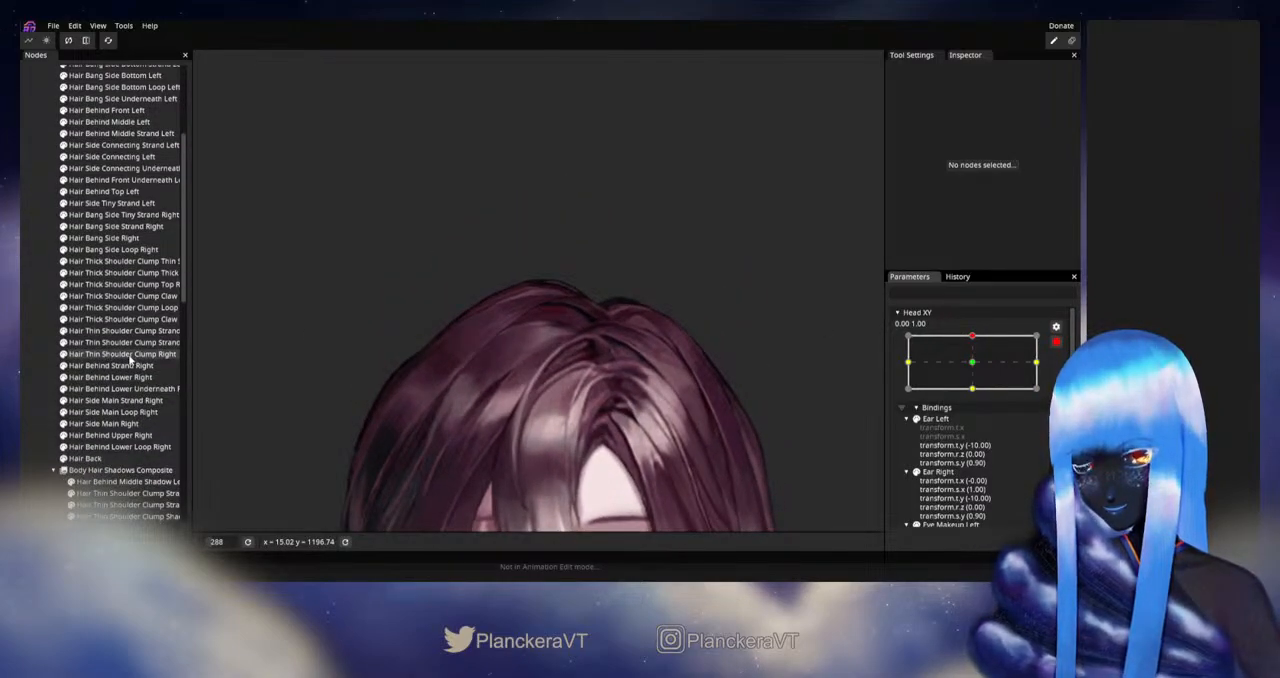
pyautogui.click(118, 389)
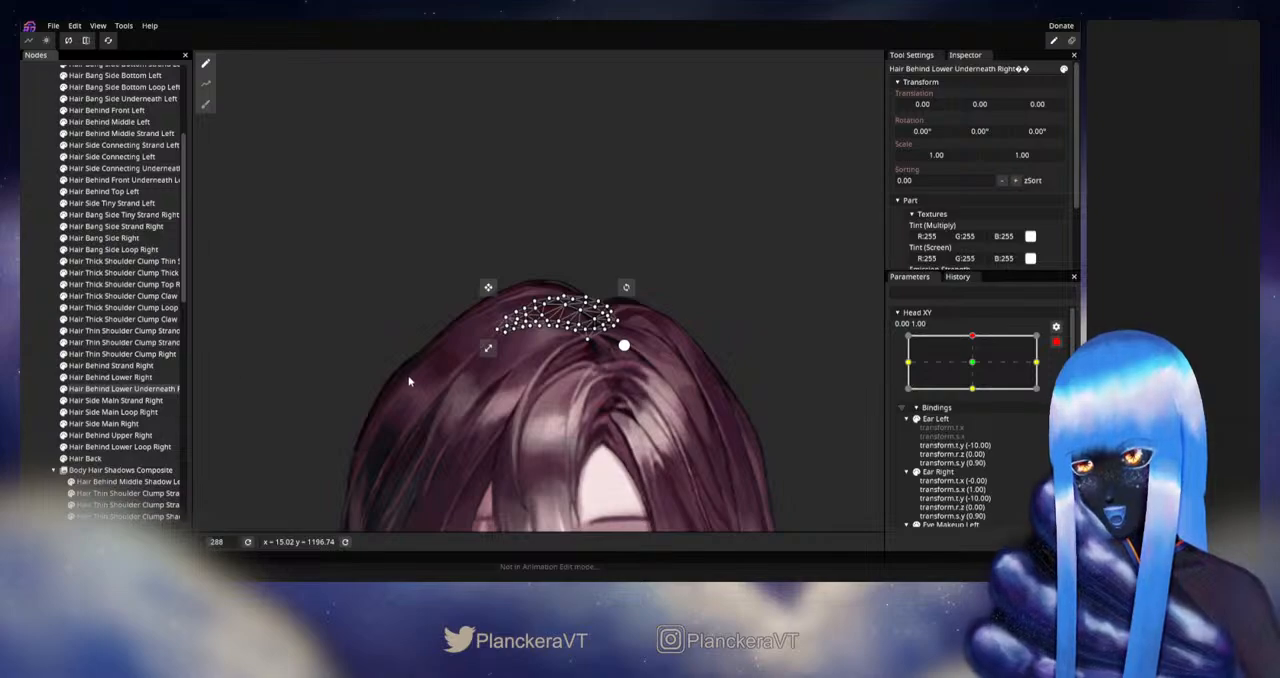
pyautogui.click(206, 104)
pyautogui.scroll(3, 365, 362)
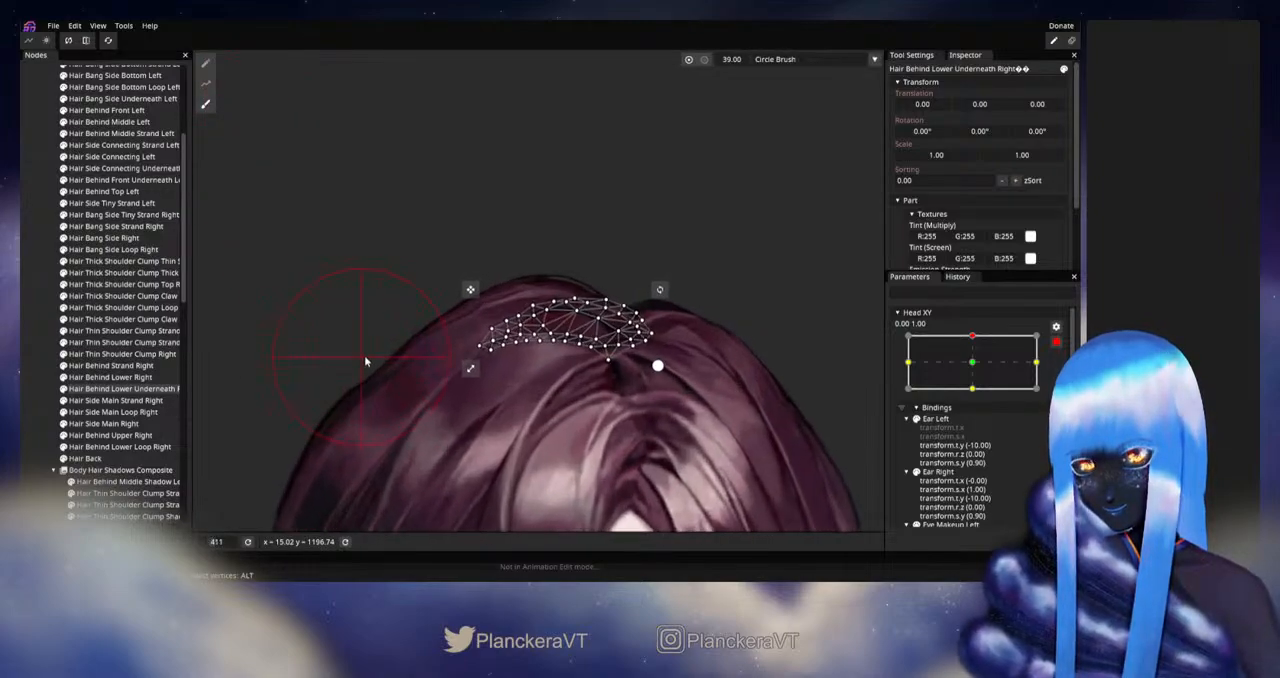
pyautogui.scroll(1, 368, 360)
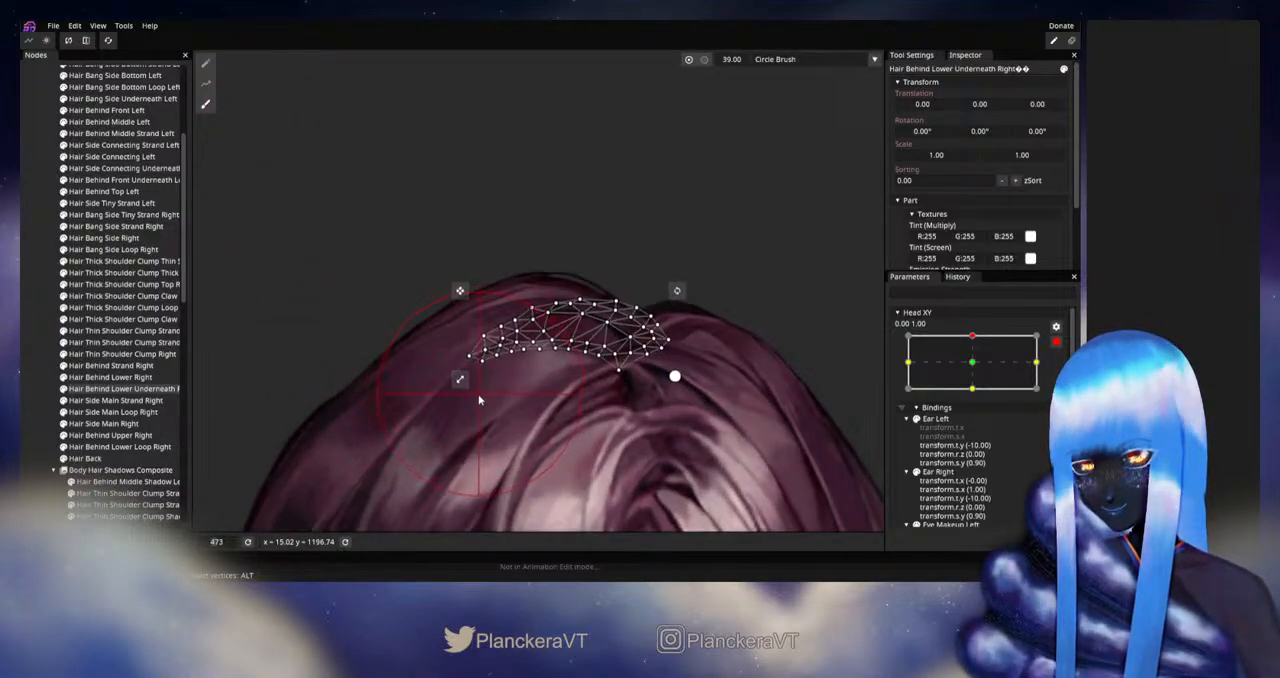
pyautogui.moveTo(479, 400); pyautogui.dragTo(456, 421)
pyautogui.moveTo(569, 397); pyautogui.dragTo(562, 403)
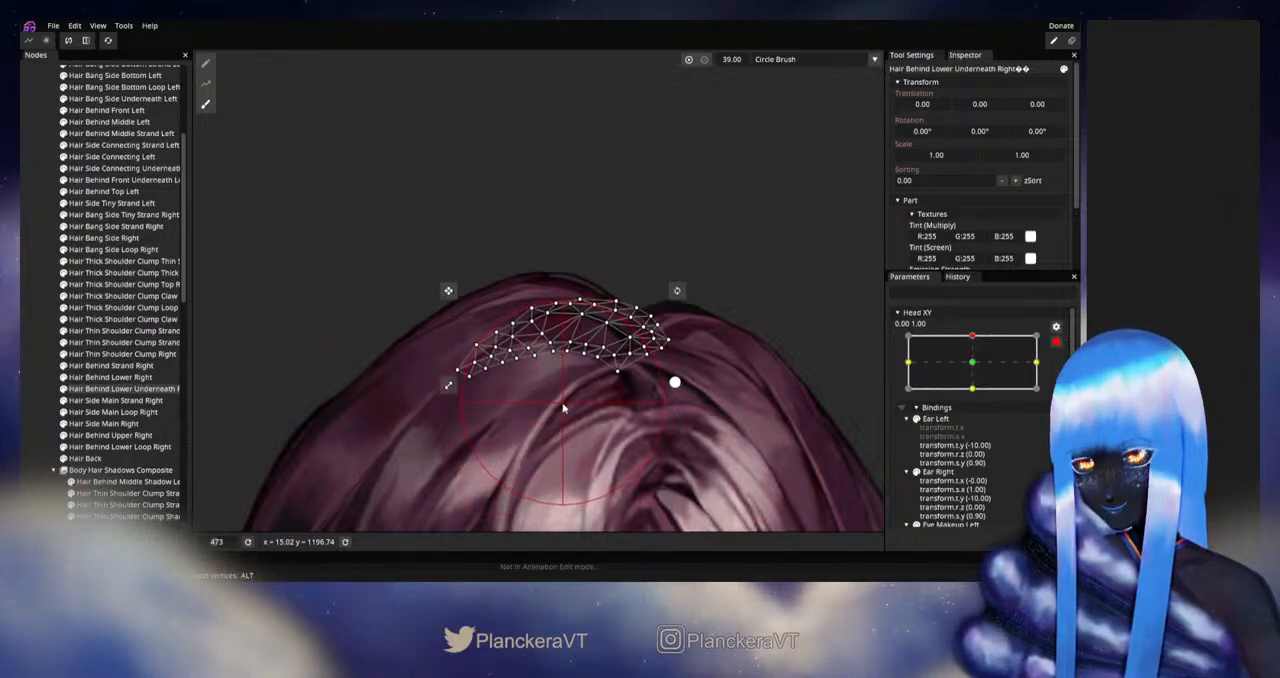
pyautogui.click(40, 377)
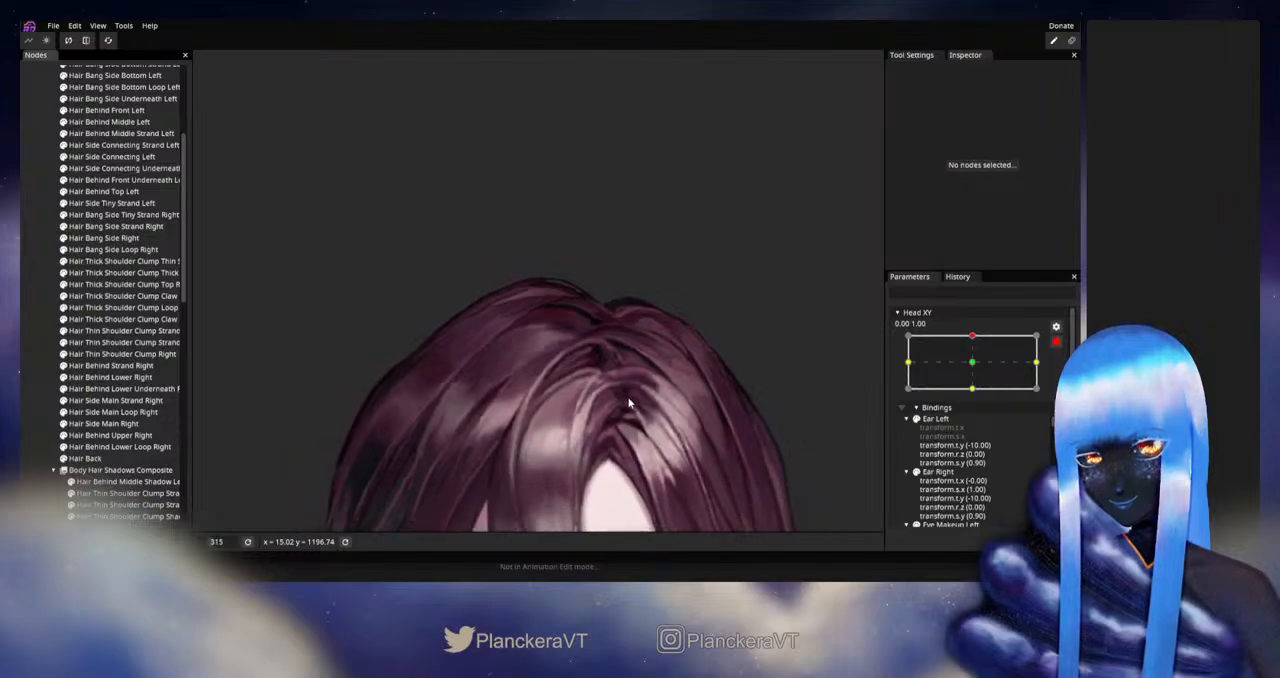
# - Disarm Head XY and preview the upward tilt to examine the reshaped underneath strand near the hair parting
pyautogui.scroll(-2, 670, 372)
pyautogui.click(1056, 342)
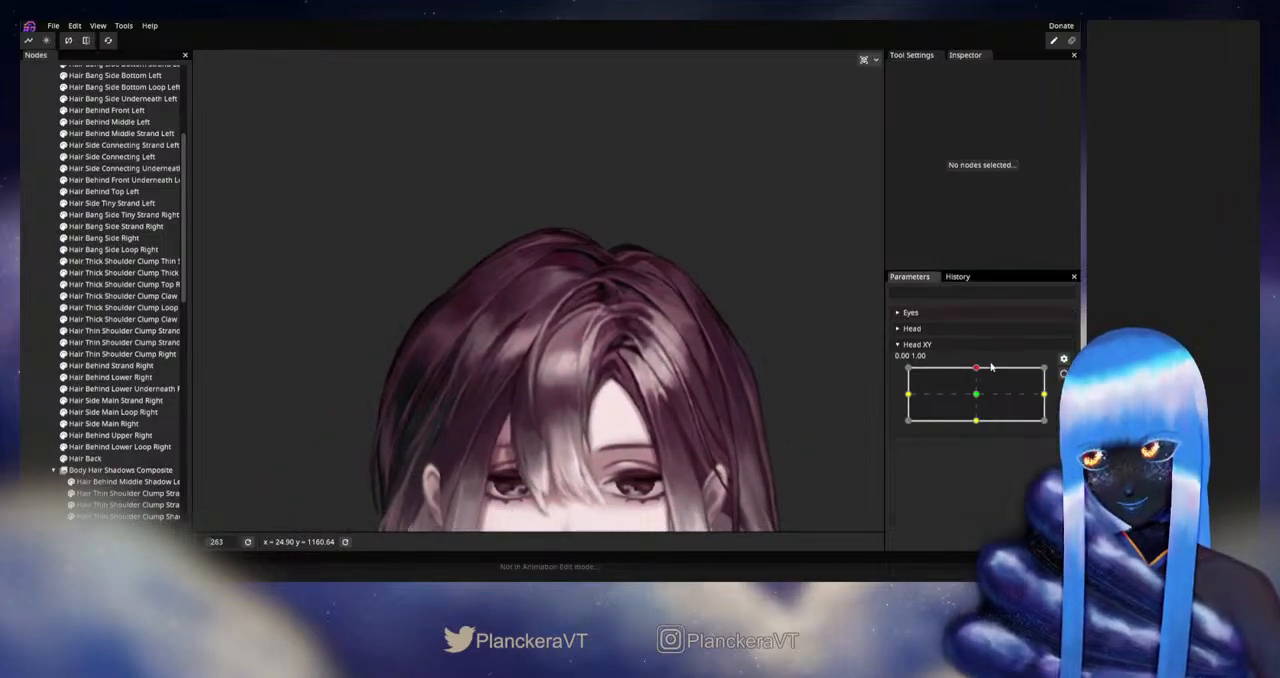
pyautogui.moveTo(978, 371)
pyautogui.mouseDown()
pyautogui.moveTo(977, 393)
pyautogui.moveTo(981, 374)
pyautogui.mouseUp()
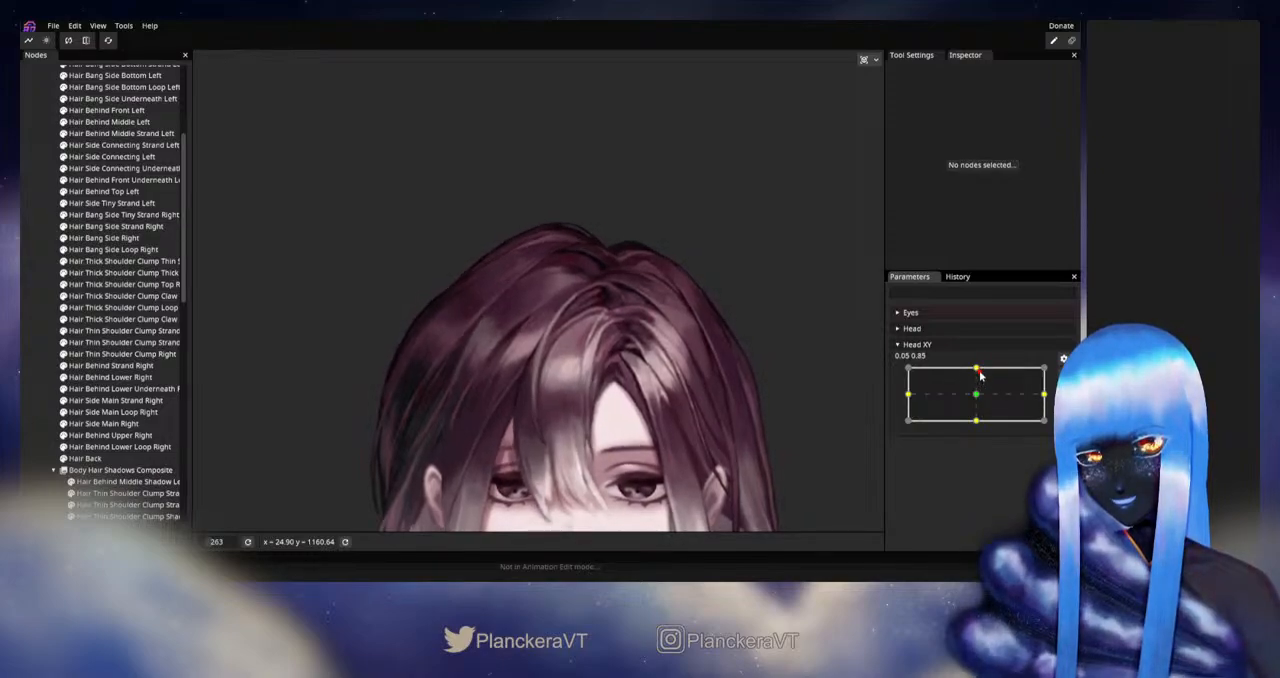
pyautogui.rightClick(615, 337)
pyautogui.click(519, 285)
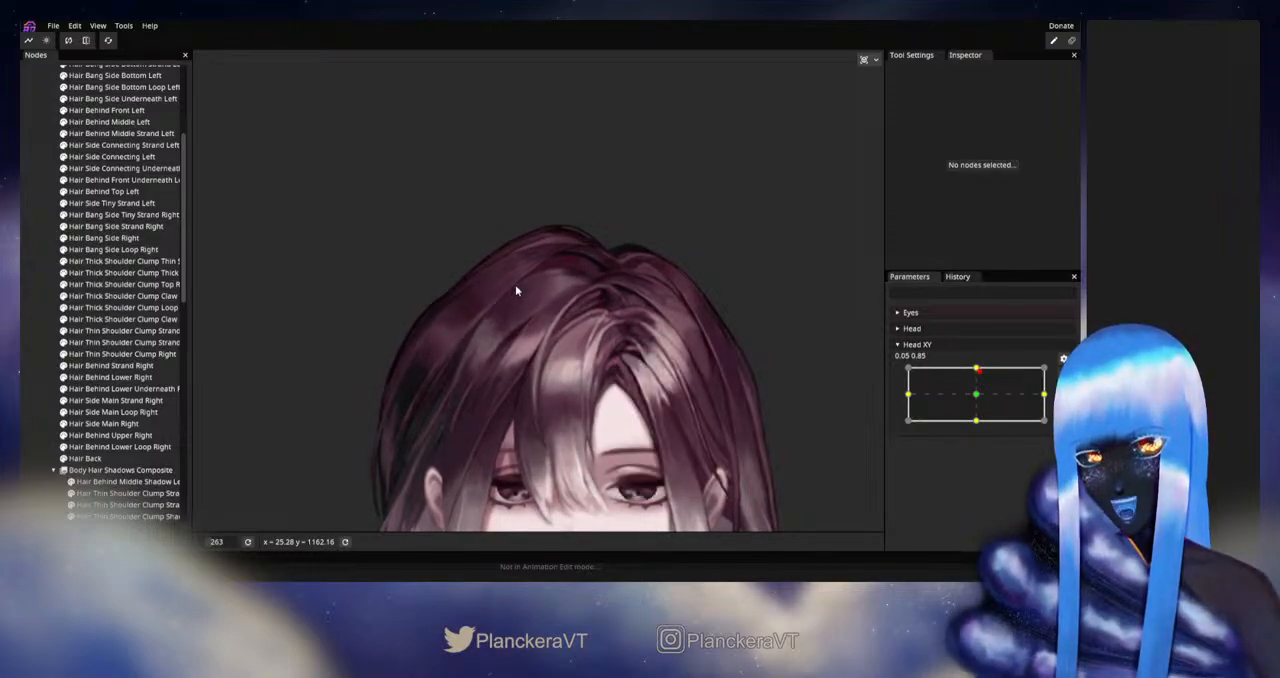
pyautogui.moveTo(589, 318); pyautogui.dragTo(628, 354)
pyautogui.scroll(2, 624, 351)
pyautogui.scroll(5, 822, 394)
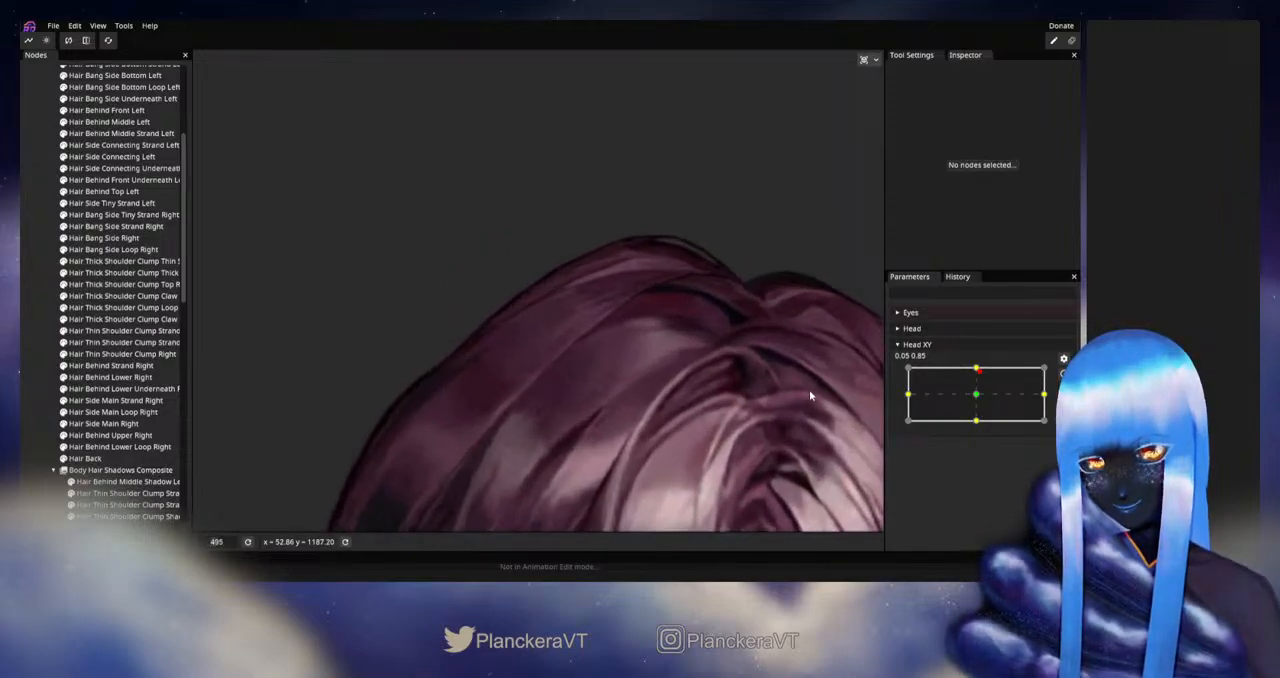
pyautogui.scroll(2, 800, 390)
# - Rearm Head XY at 0.00, 1.00, brush Hair Behind Lower Underneath Right's lower-left edge further down at size 39, and deselect it
pyautogui.moveTo(977, 370)
pyautogui.mouseDown()
pyautogui.moveTo(992, 378)
pyautogui.moveTo(967, 380)
pyautogui.moveTo(982, 381)
pyautogui.moveTo(976, 368)
pyautogui.mouseUp()
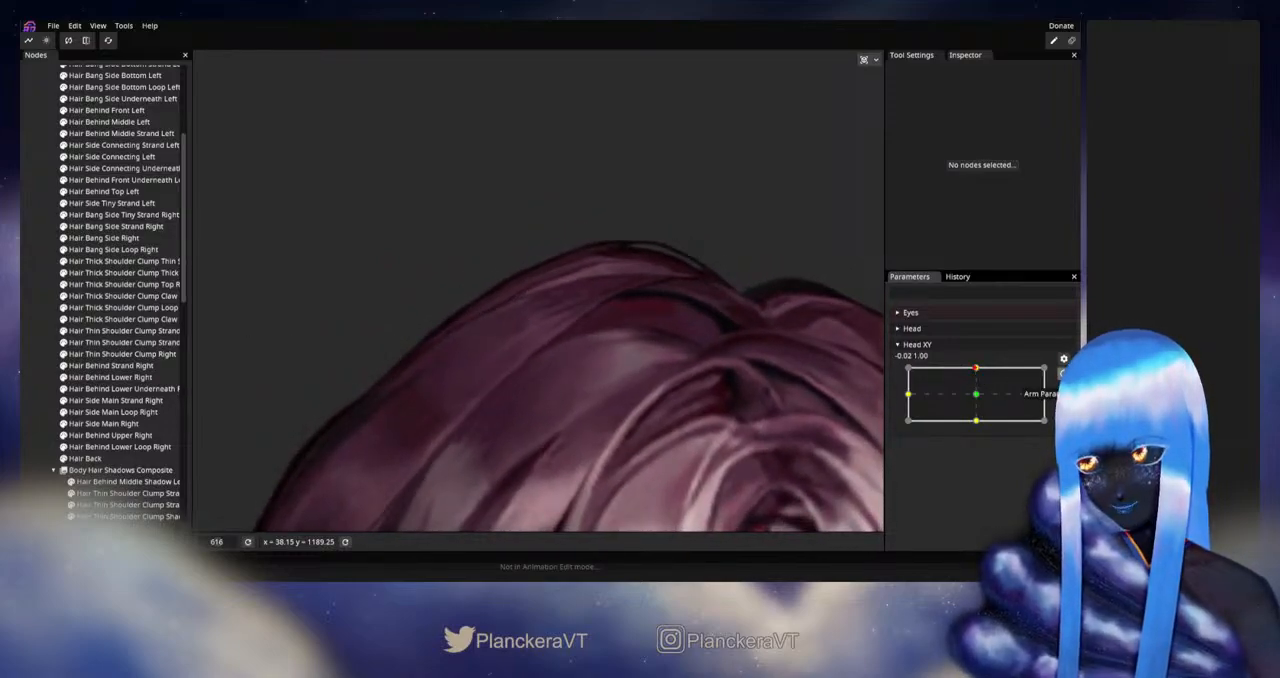
pyautogui.click(120, 388)
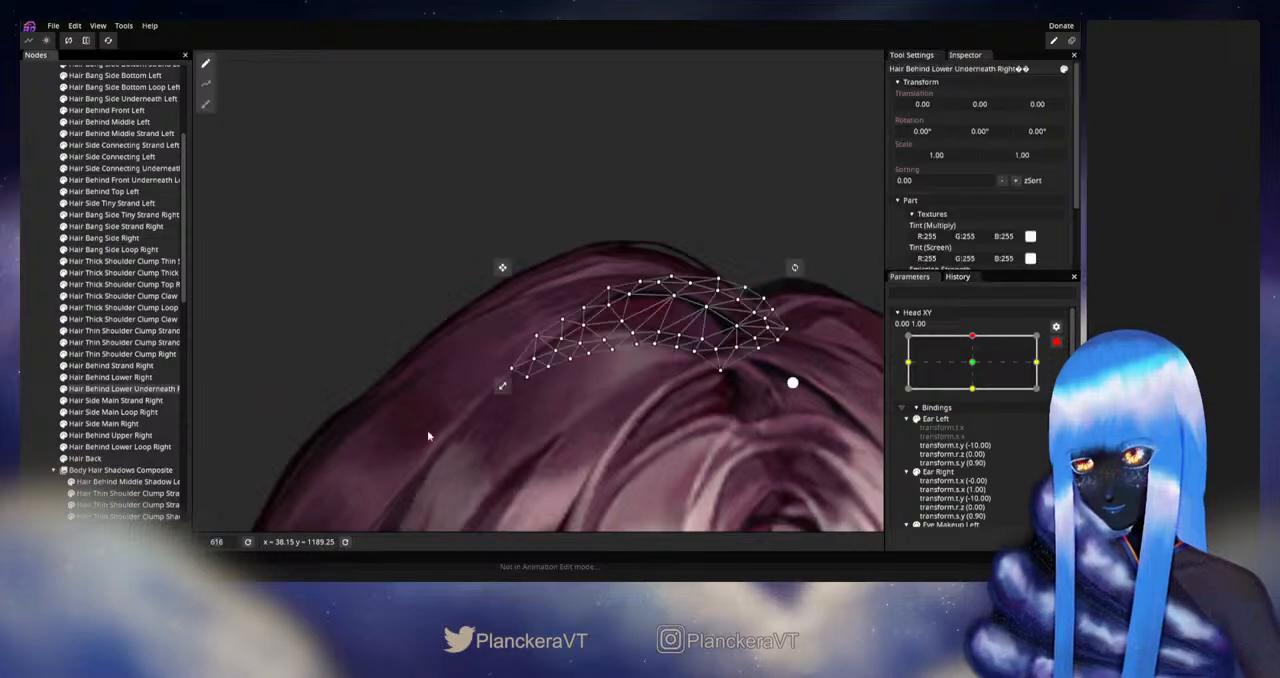
pyautogui.scroll(3, 572, 412)
pyautogui.click(206, 104)
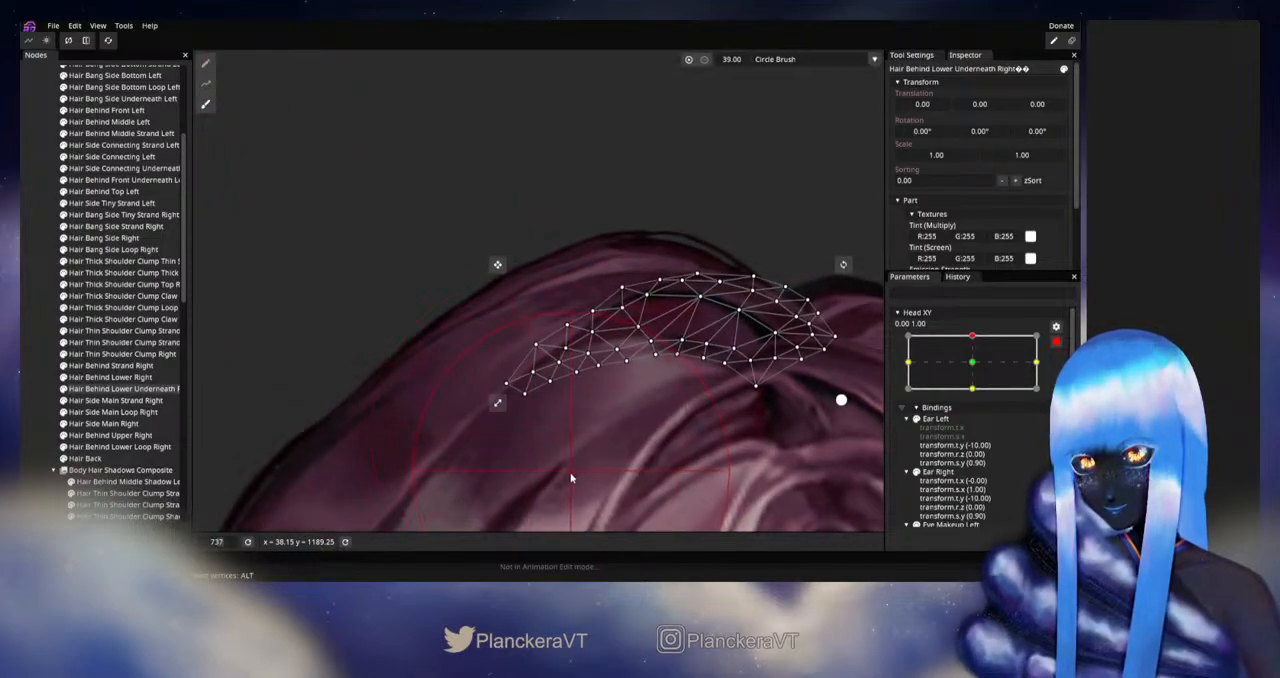
pyautogui.moveTo(571, 473); pyautogui.dragTo(576, 510)
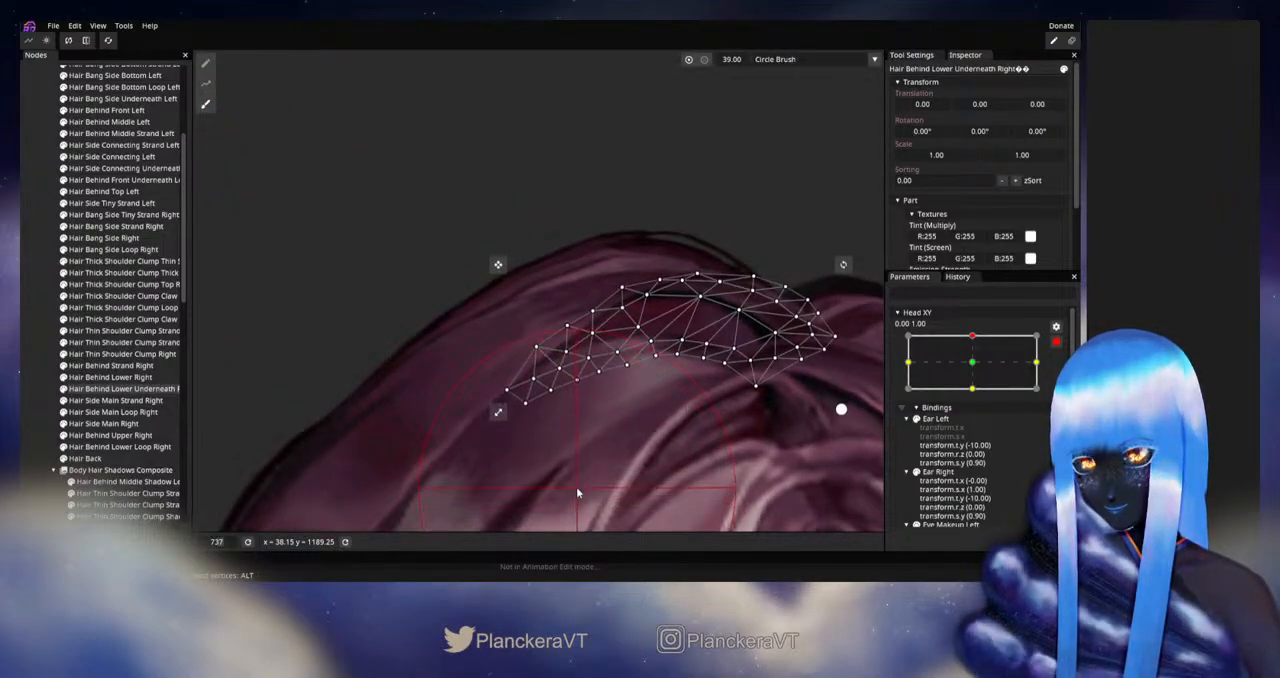
pyautogui.click(21, 412)
# - Disarm Head XY, preview the upward tilt, and toggle Hair Bang Side Right off and on to identify the strand bordering the parting
pyautogui.scroll(-5, 690, 372)
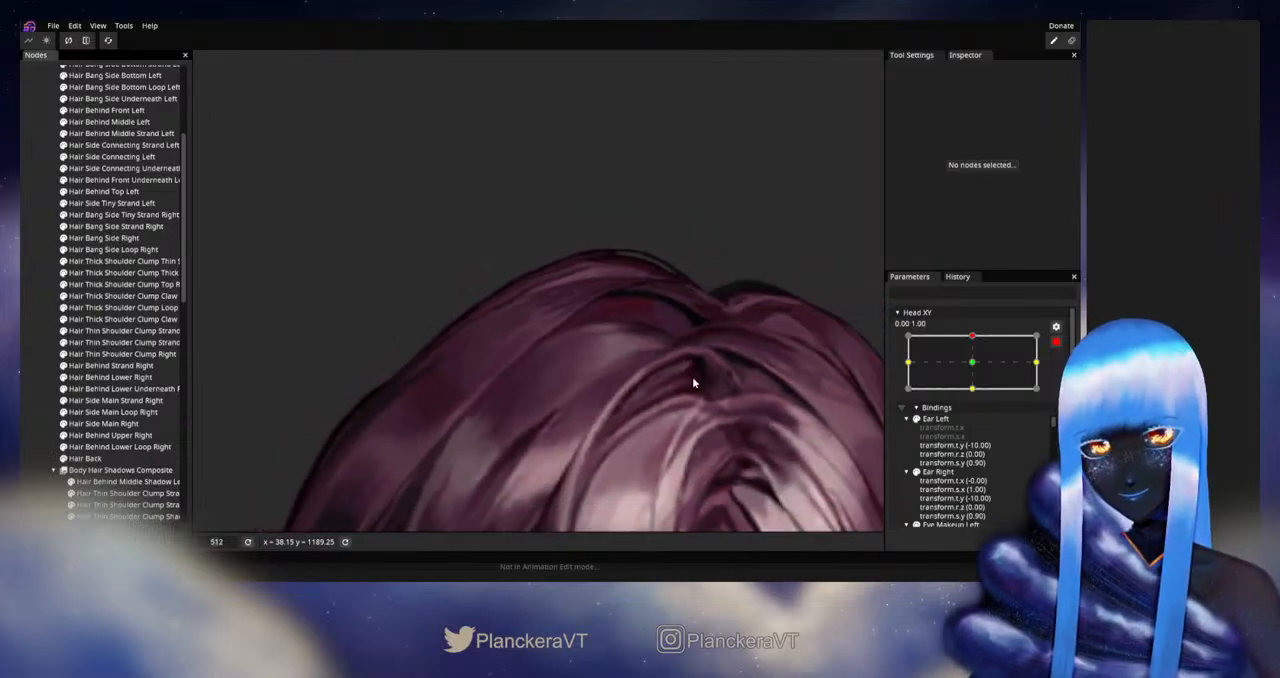
pyautogui.click(1056, 341)
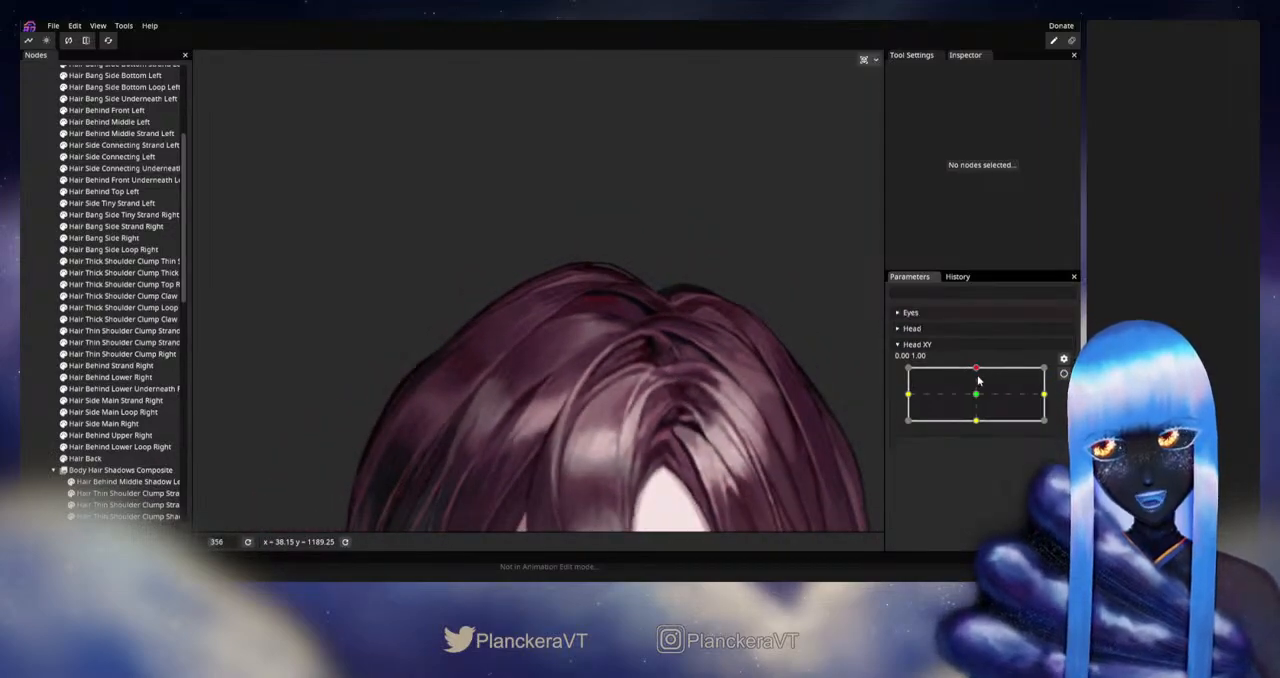
pyautogui.moveTo(977, 369); pyautogui.dragTo(978, 379)
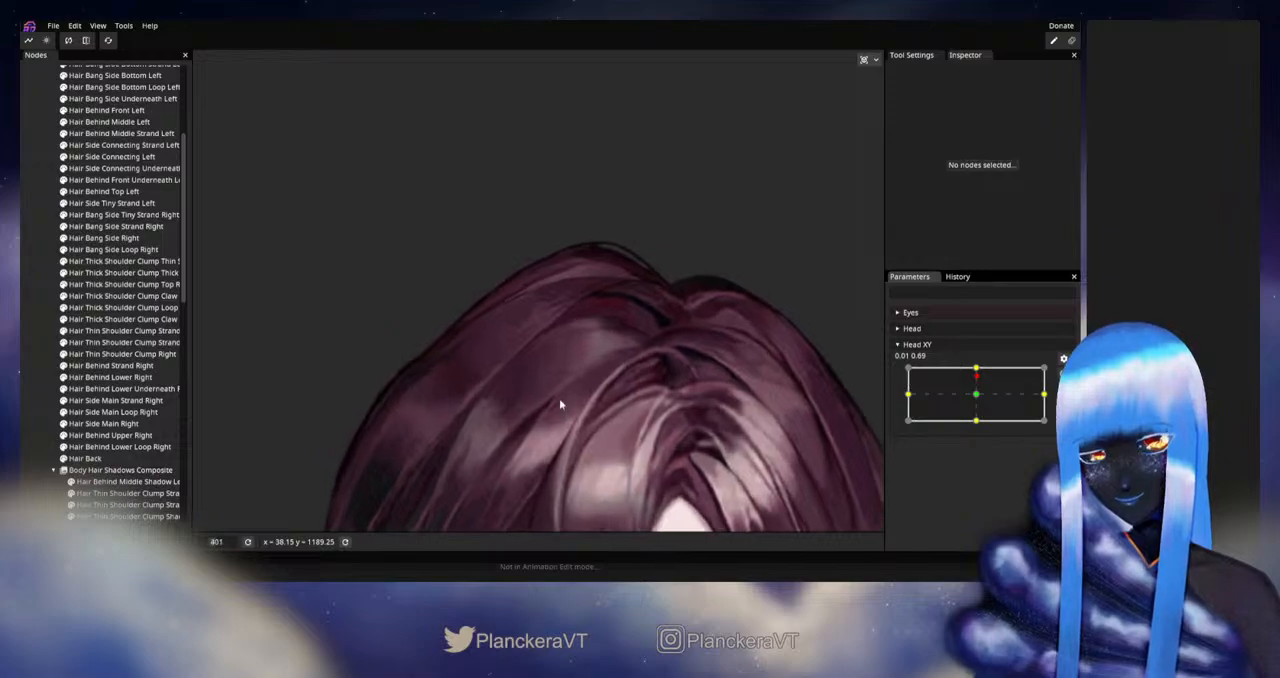
pyautogui.scroll(3, 559, 398)
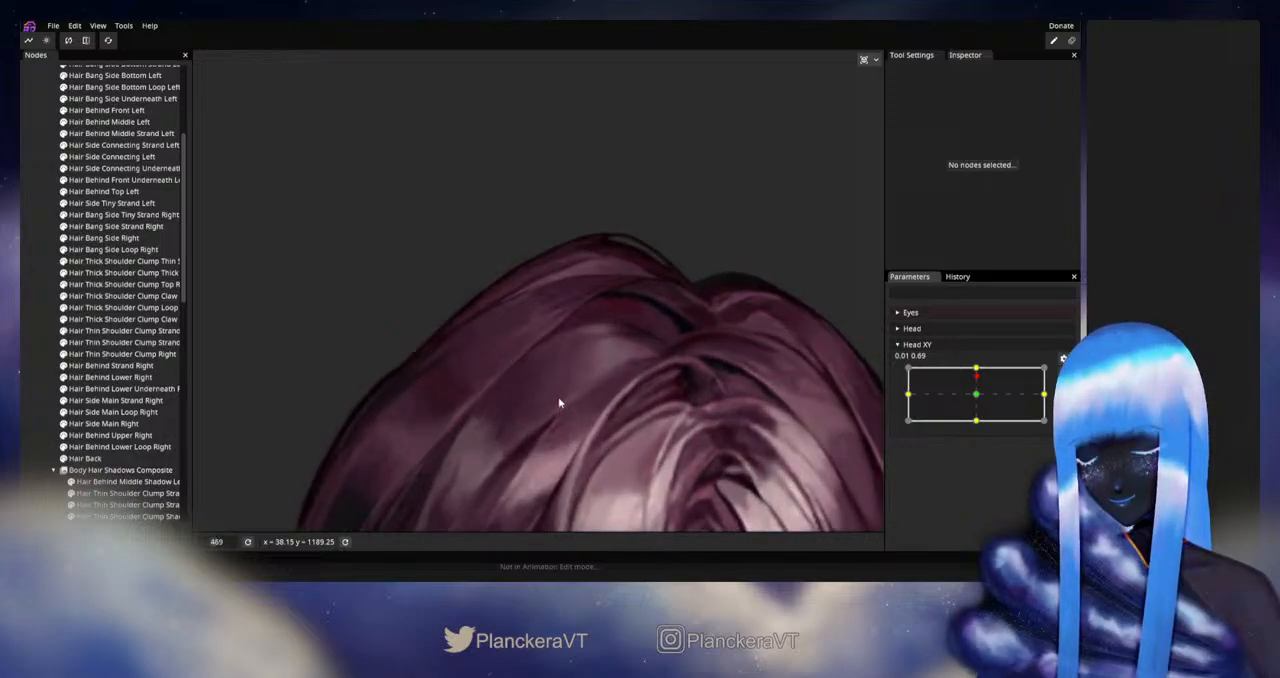
pyautogui.click(64, 239)
pyautogui.click(64, 239)
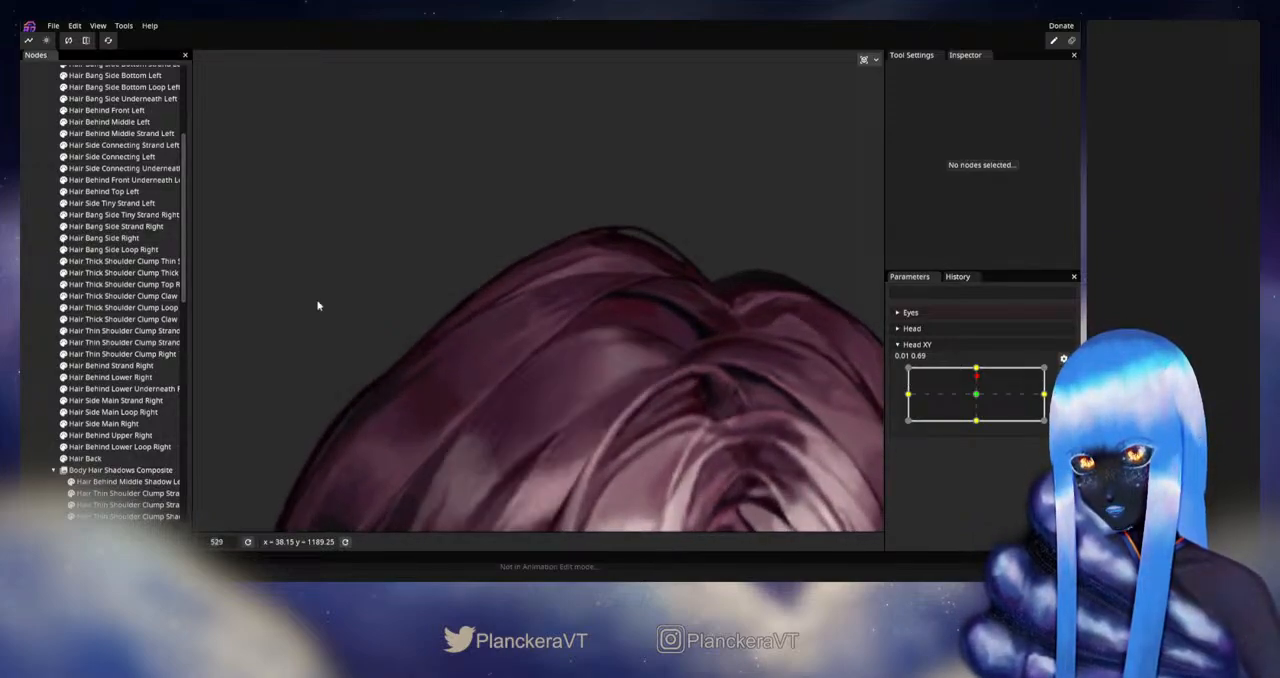
# - Rearm Head XY at 0.00, 1.00, fine-tune individual vertices on Hair Bang Side Right's upper edge, and deselect it
pyautogui.scroll(3, 506, 392)
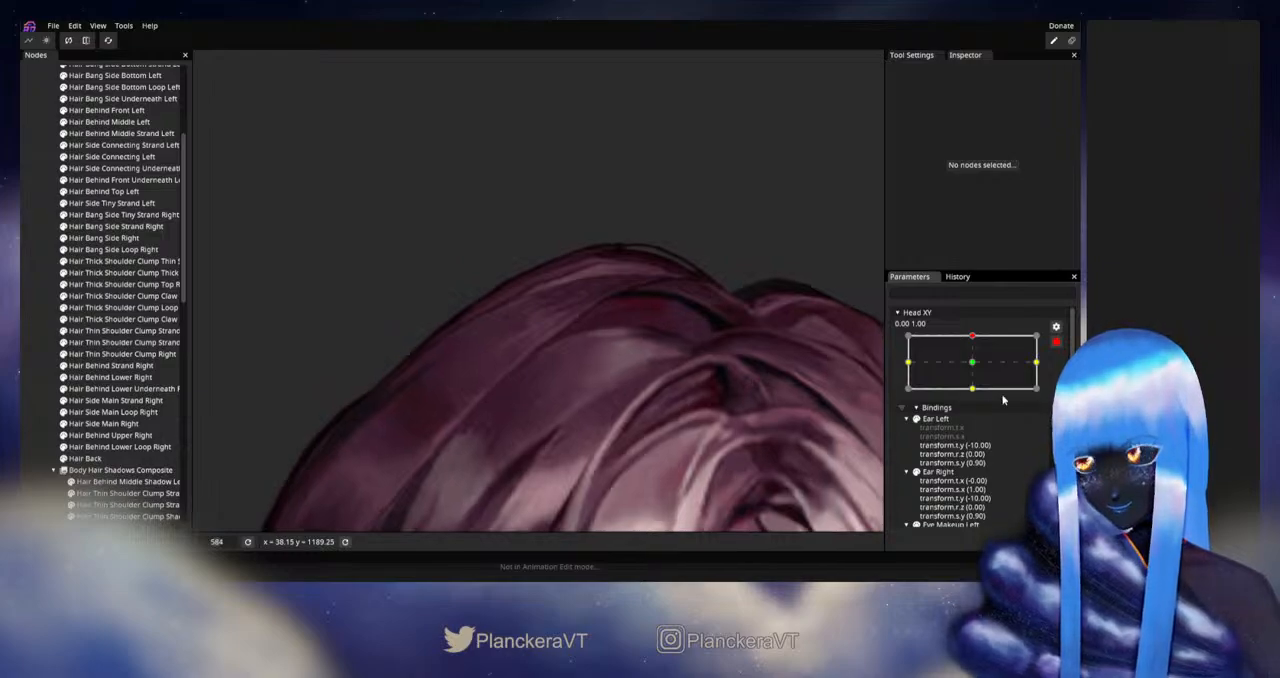
pyautogui.click(100, 238)
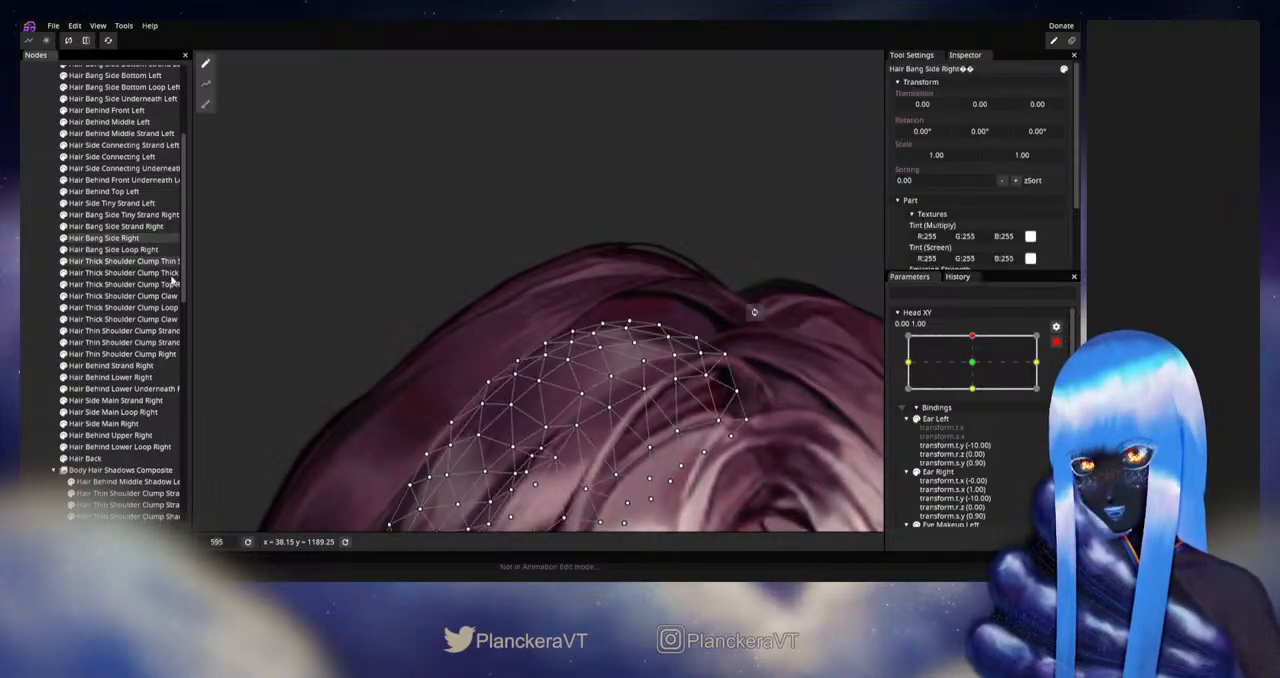
pyautogui.scroll(3, 546, 370)
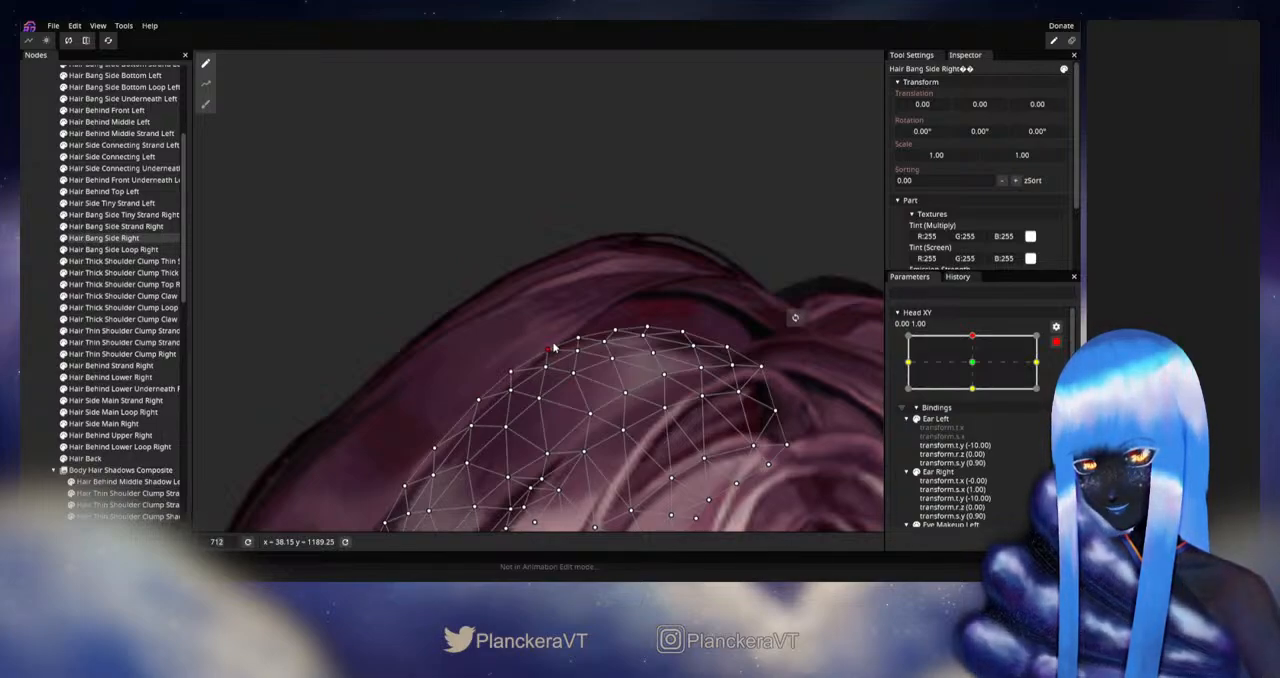
pyautogui.click(314, 398)
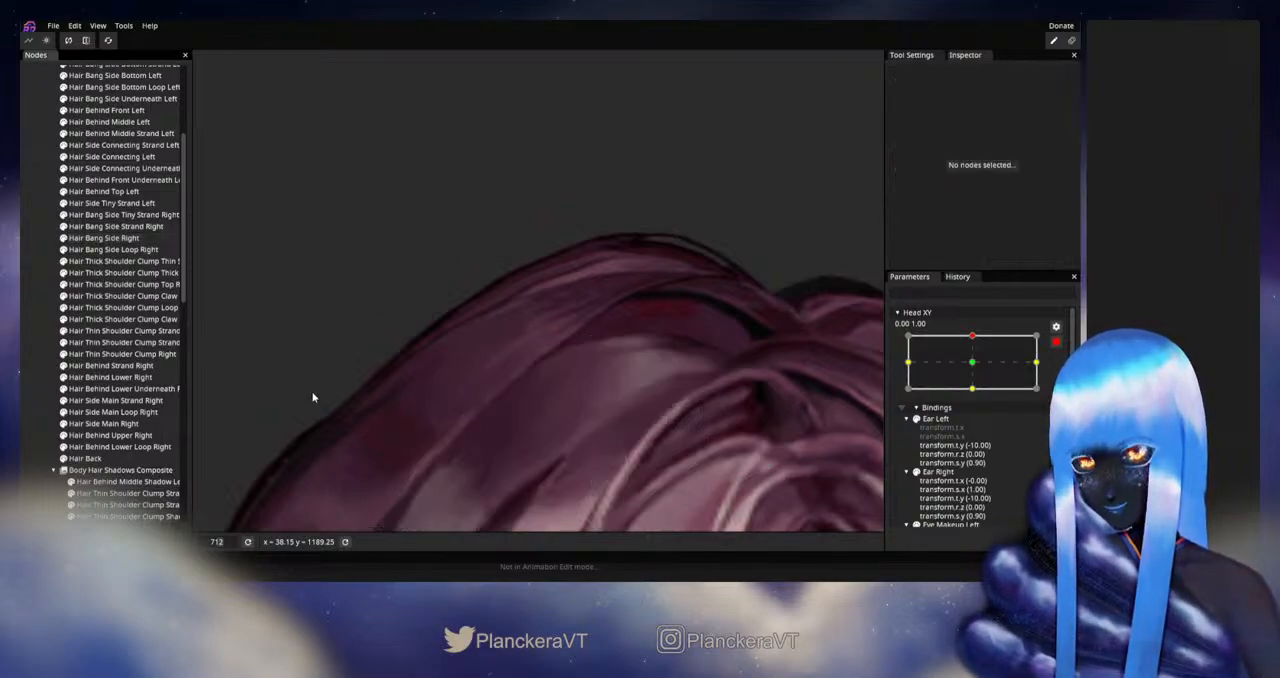
# - Disarm Head XY and preview the upward tilt to check the crown hair against the whole head
pyautogui.scroll(-5, 623, 369)
pyautogui.scroll(-5, 640, 390)
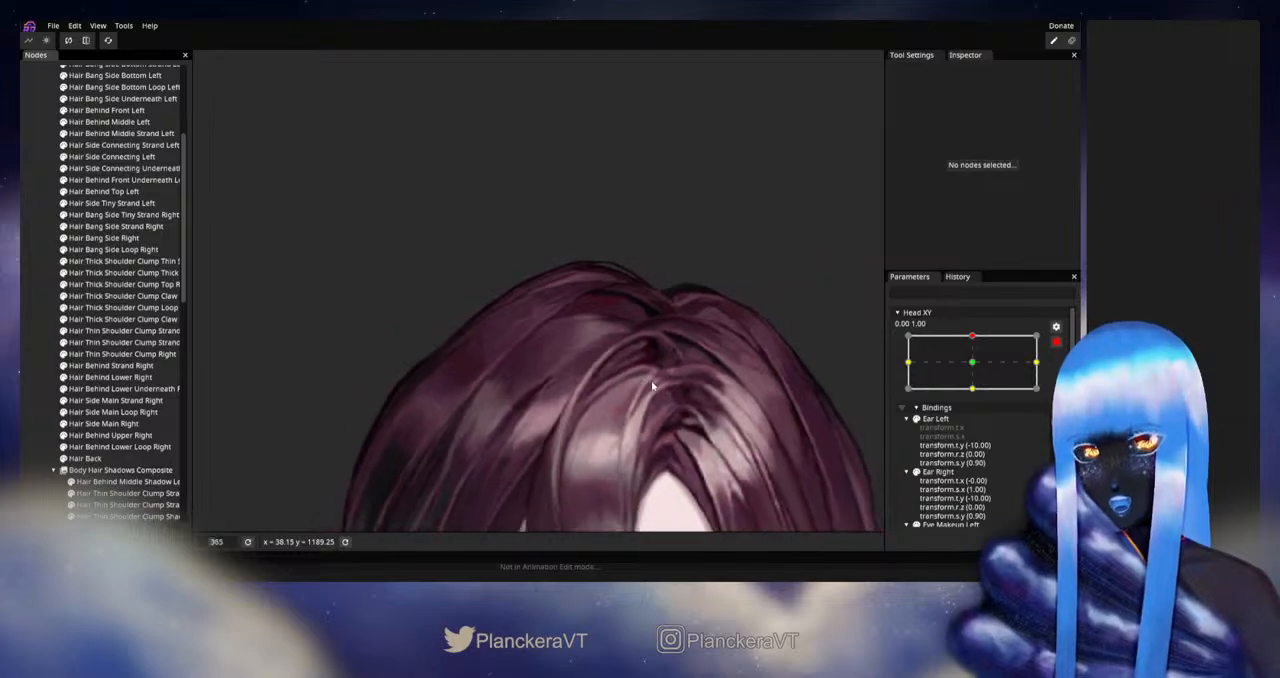
pyautogui.moveTo(659, 408); pyautogui.dragTo(709, 362)
pyautogui.click(1056, 342)
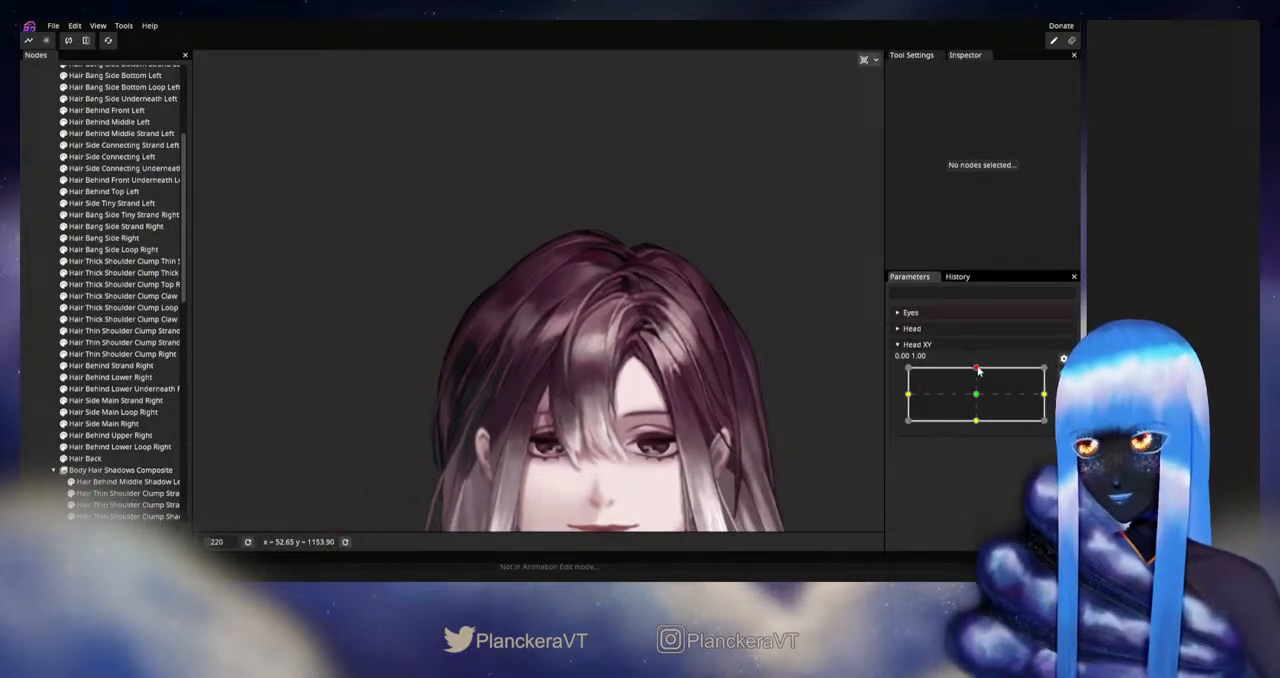
pyautogui.moveTo(978, 371)
pyautogui.mouseDown()
pyautogui.moveTo(977, 397)
pyautogui.moveTo(977, 367)
pyautogui.mouseUp()
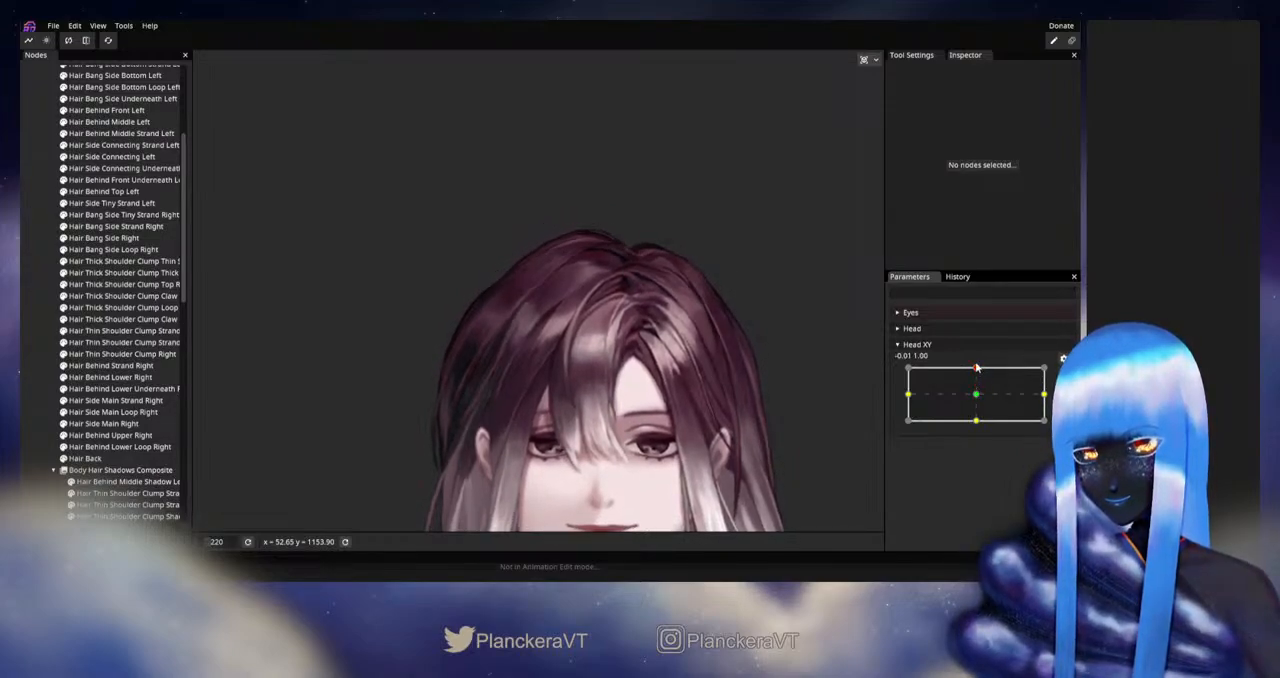
# - Rearm Head XY at 0.00, 1.00, fine-tune individual vertices along Hair Behind Front Left's inner edge, and deselect it
pyautogui.click(1062, 373)
pyautogui.scroll(5, 641, 344)
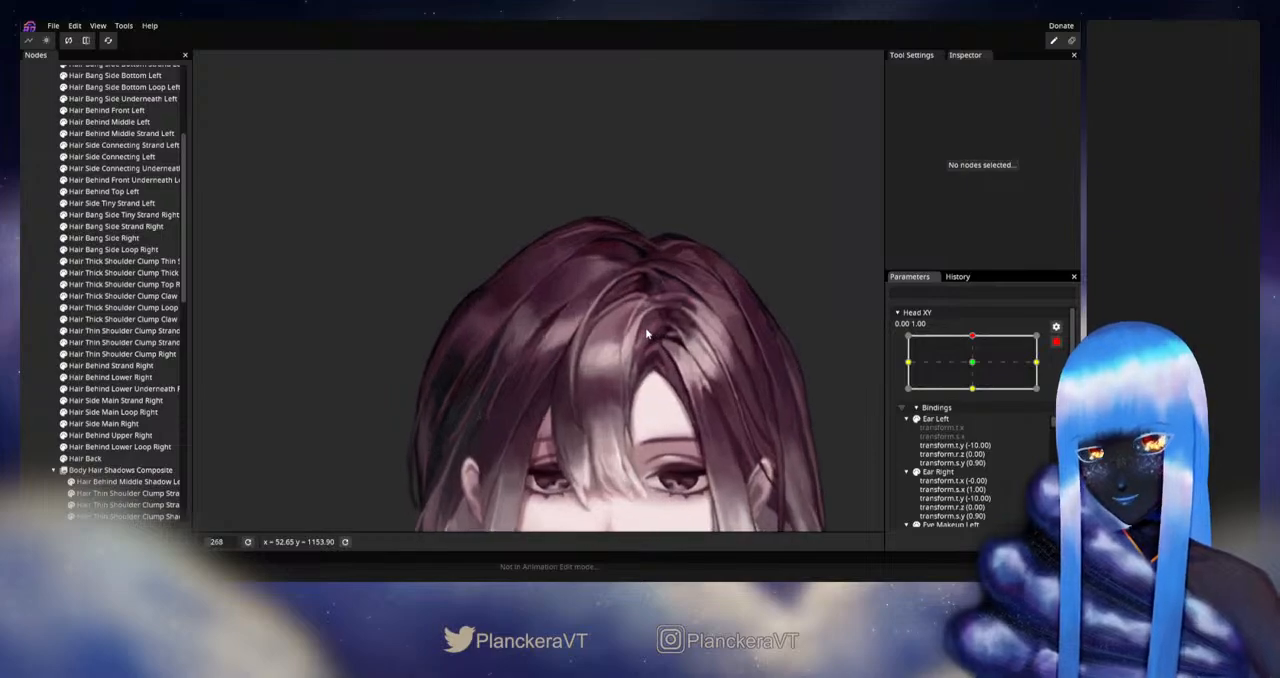
pyautogui.scroll(2, 605, 335)
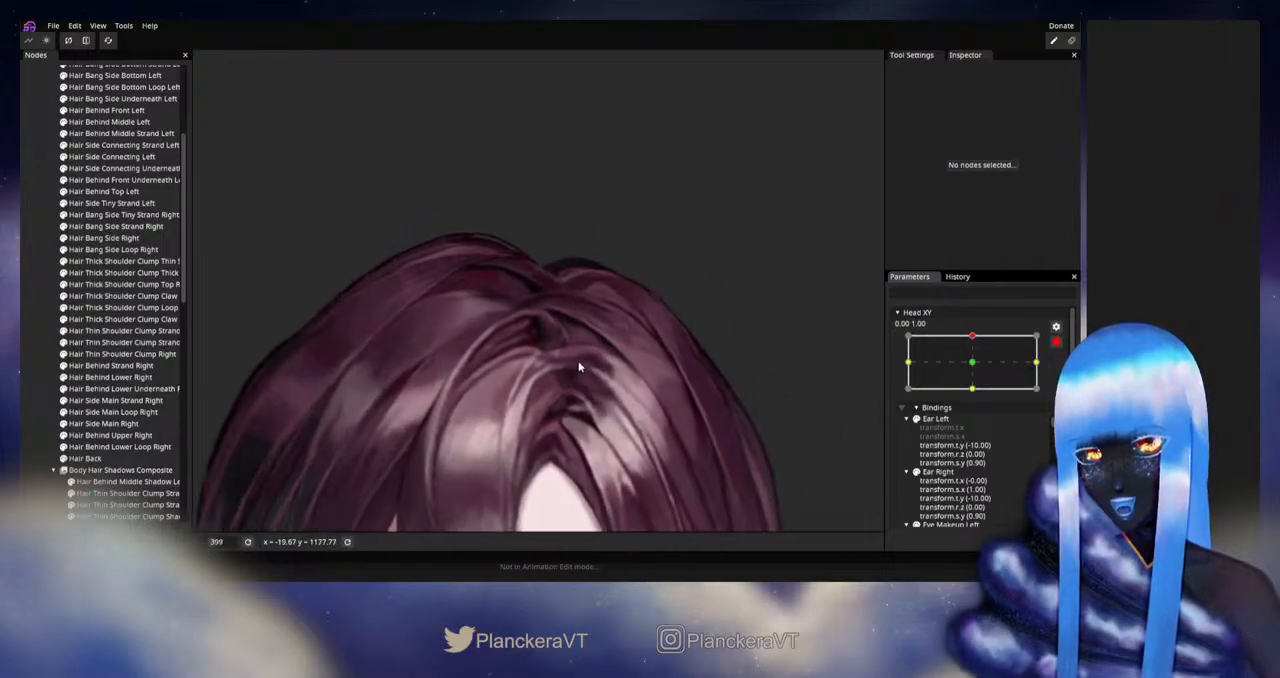
pyautogui.scroll(1, 126, 355)
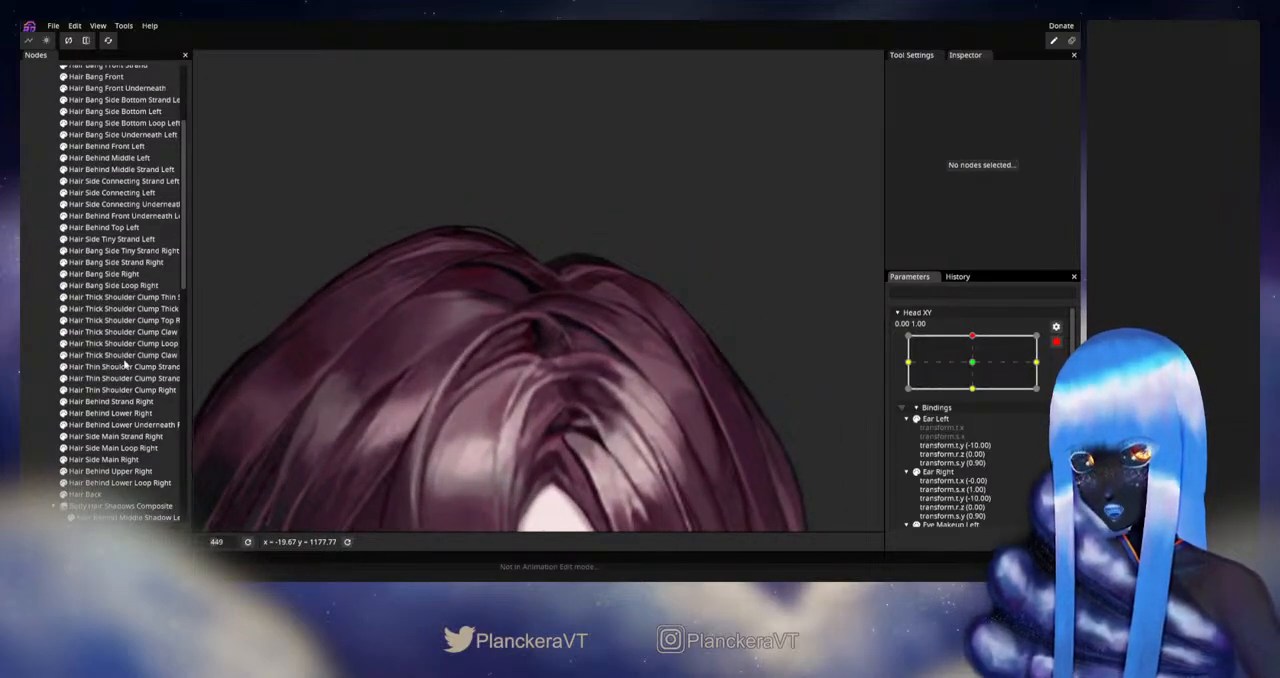
pyautogui.scroll(1, 505, 387)
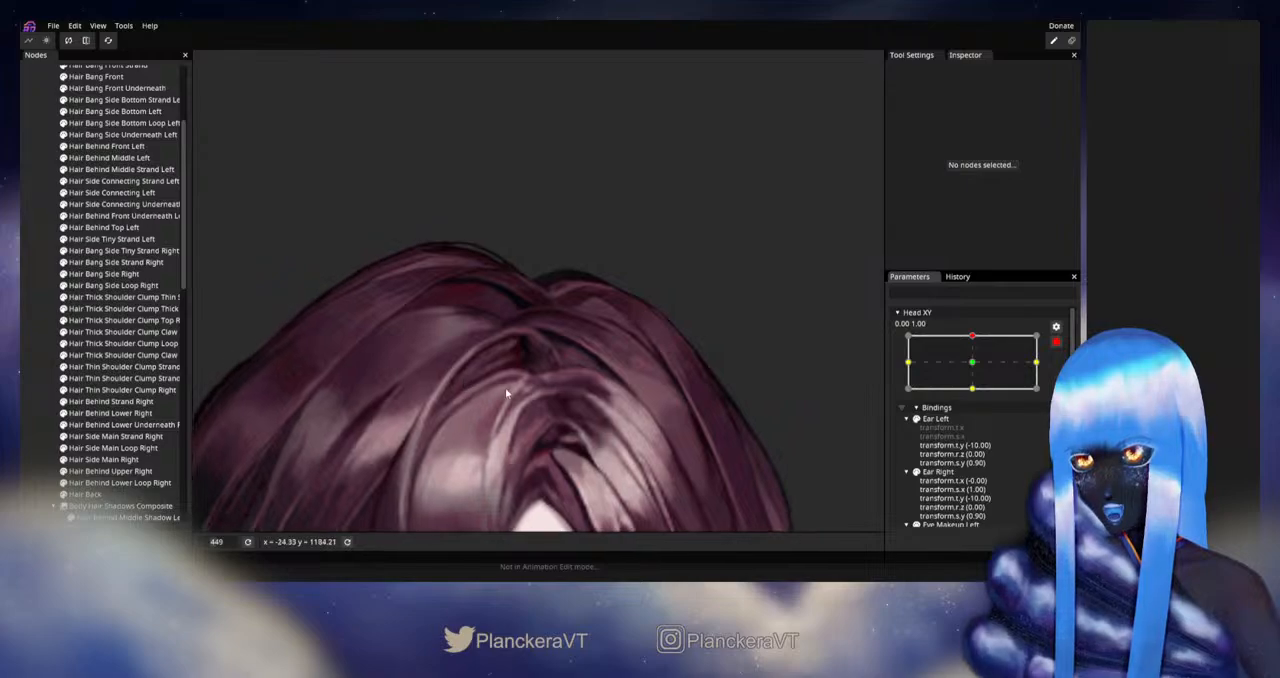
pyautogui.scroll(3, 130, 315)
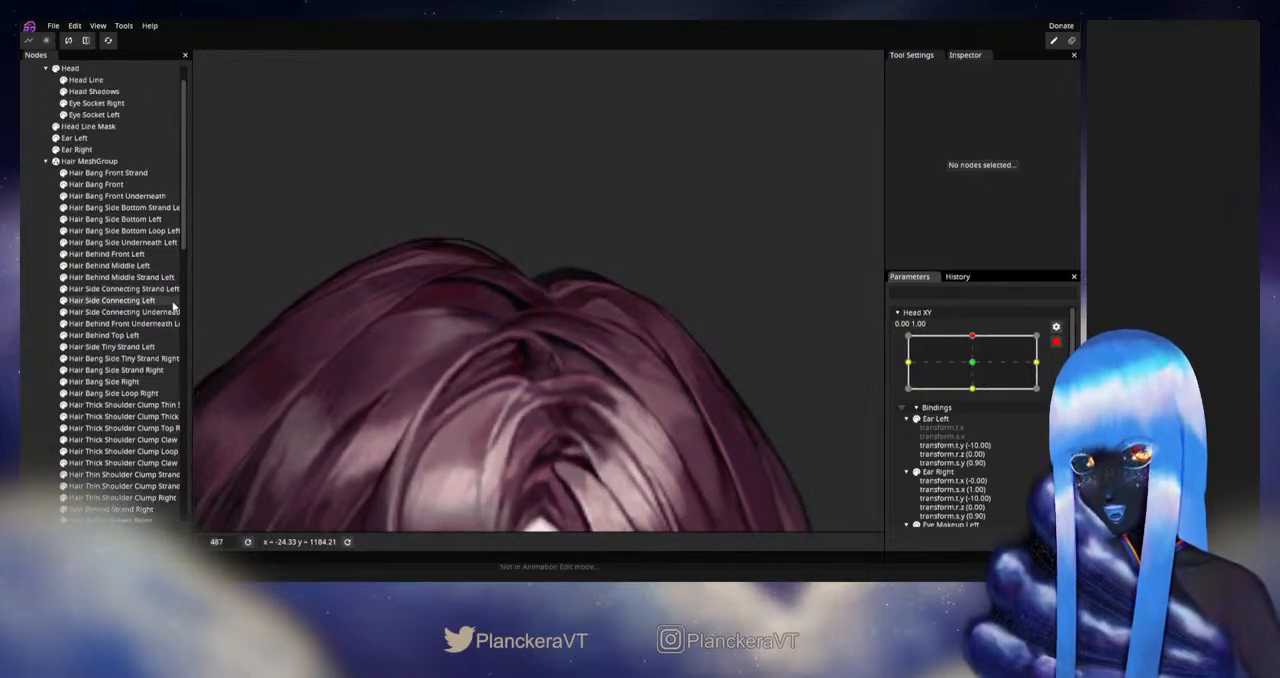
pyautogui.click(108, 255)
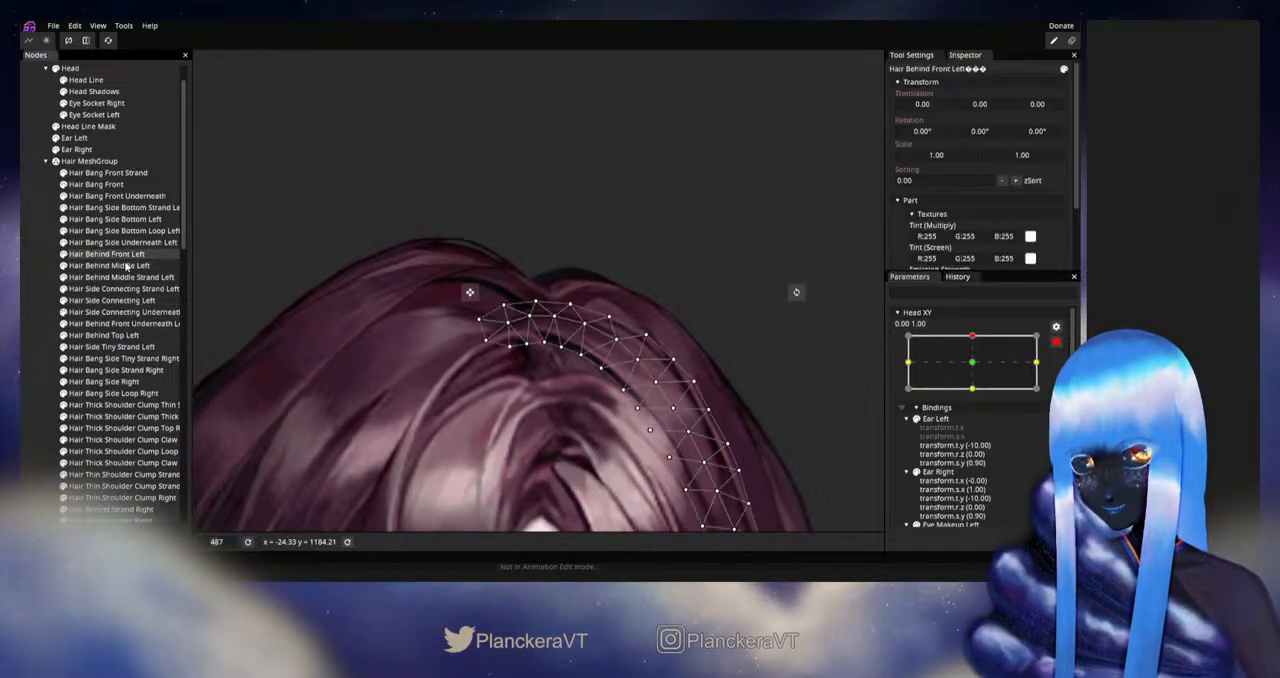
pyautogui.scroll(2, 560, 355)
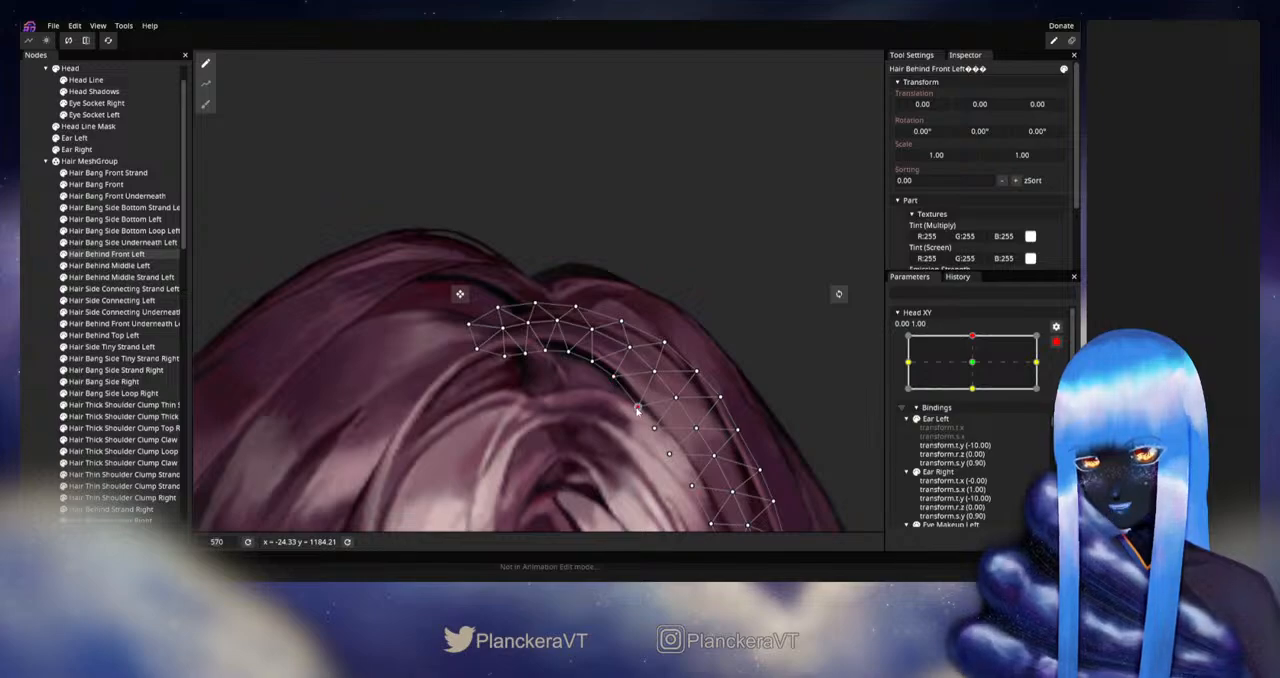
pyautogui.moveTo(640, 444); pyautogui.dragTo(579, 358)
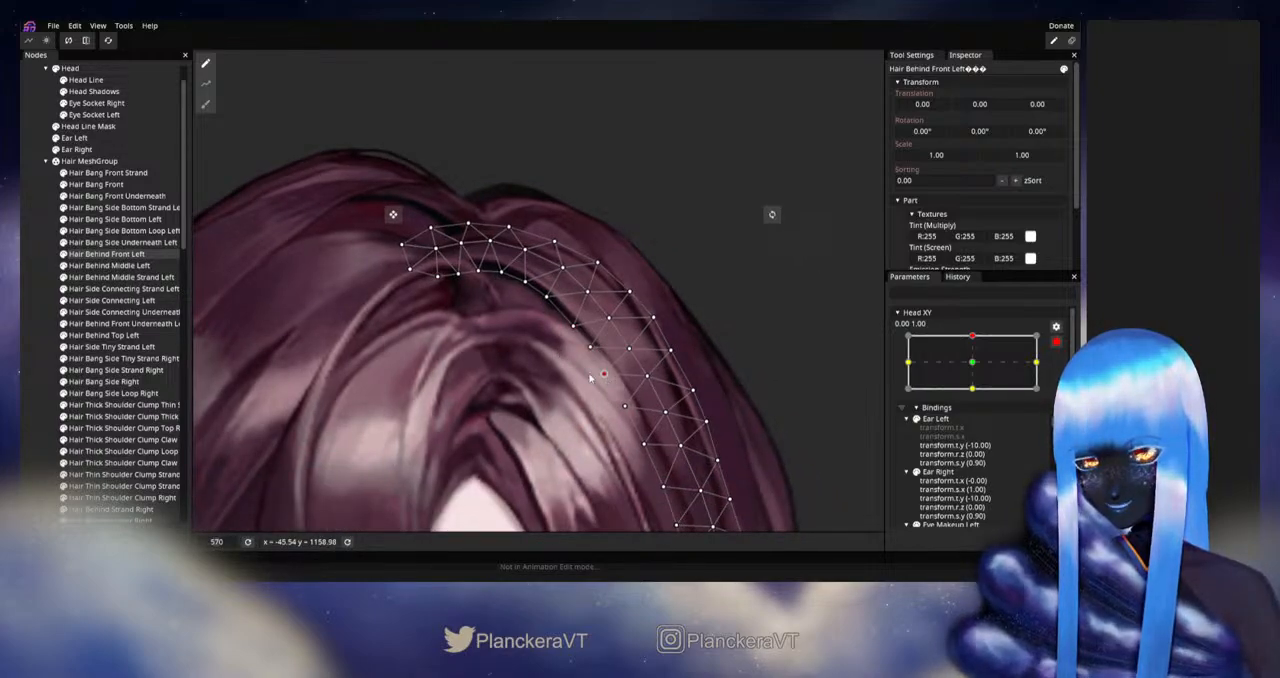
pyautogui.click(29, 344)
# - Disarm Head XY and preview the upward tilt repeatedly, with slight sideways movement, to check the crown and parting hair
pyautogui.scroll(-4, 586, 372)
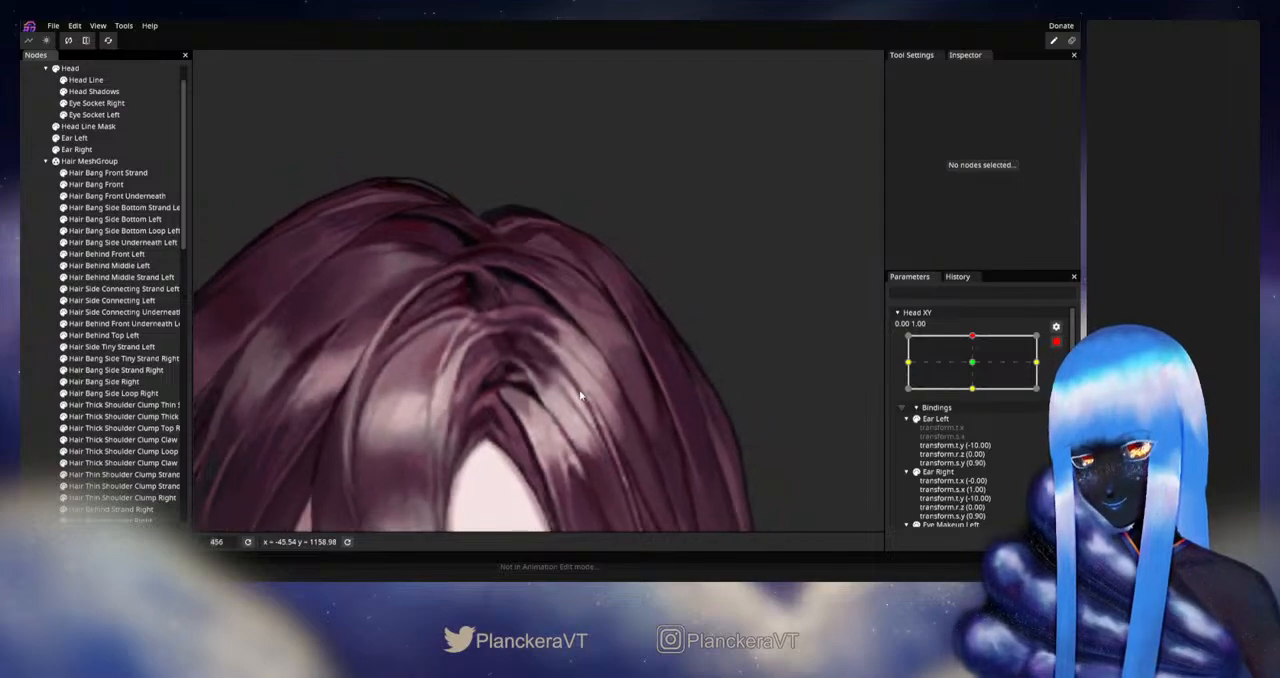
pyautogui.scroll(-3, 722, 388)
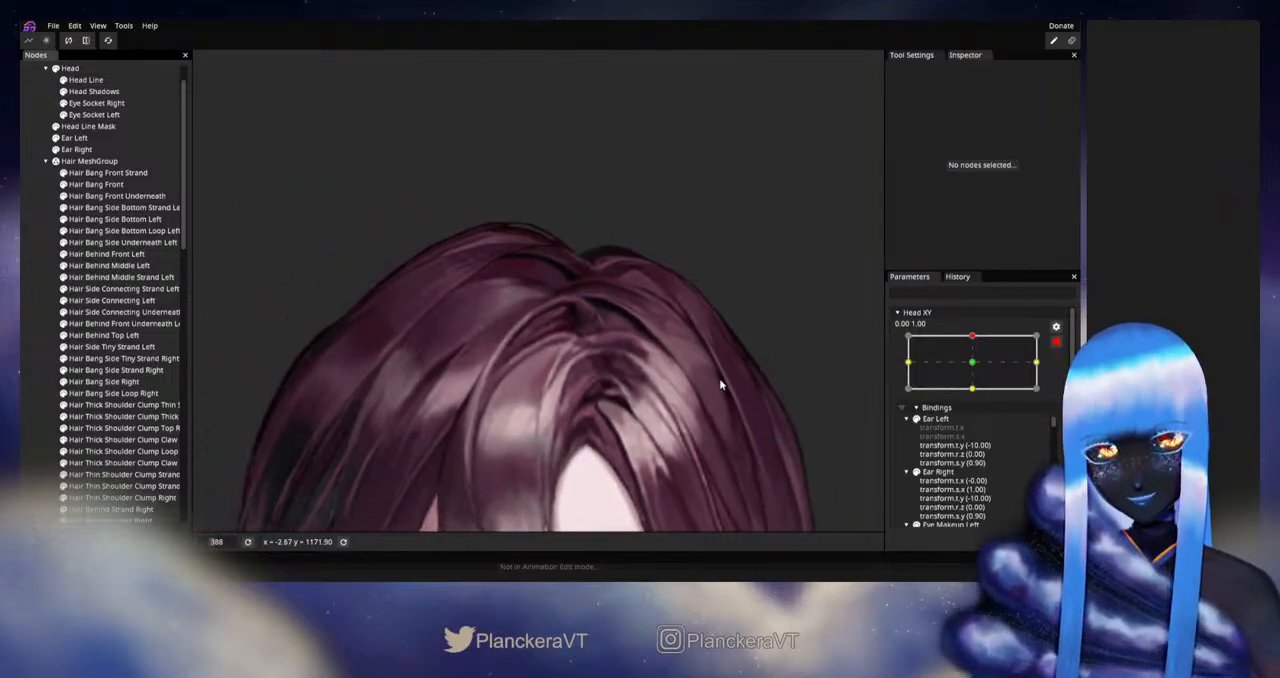
pyautogui.click(1056, 342)
pyautogui.moveTo(975, 369); pyautogui.dragTo(975, 371)
pyautogui.scroll(-5, 745, 430)
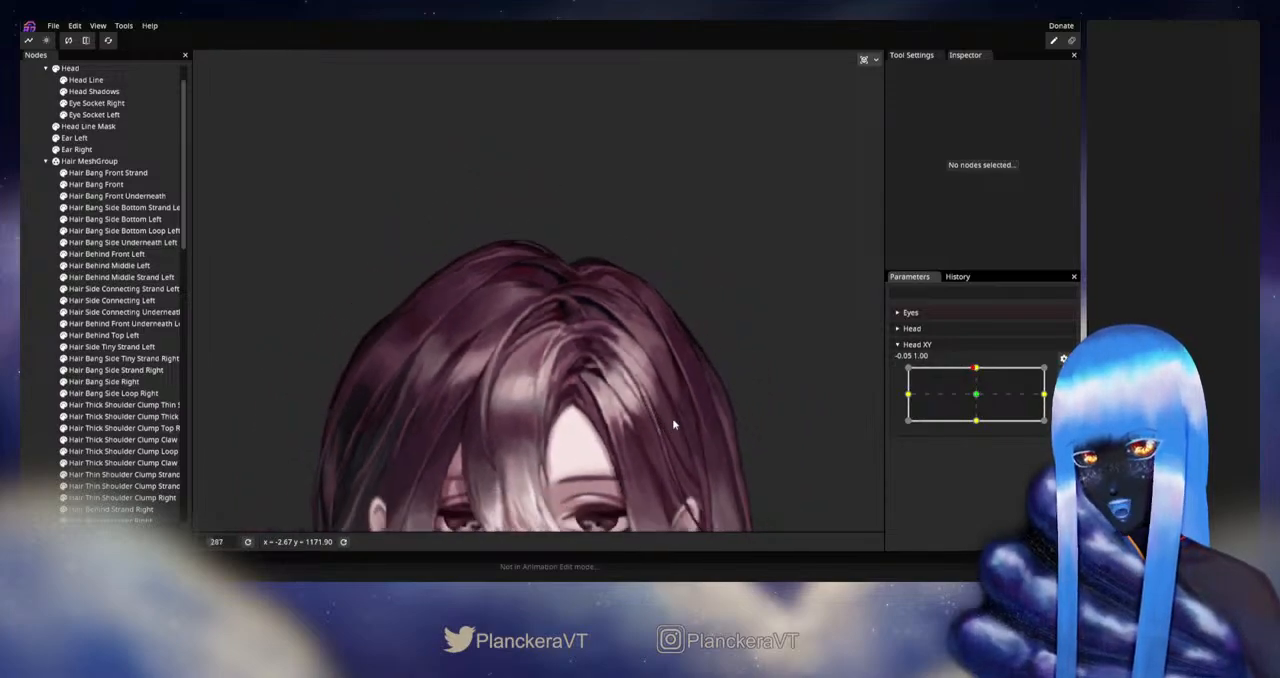
pyautogui.moveTo(680, 389); pyautogui.dragTo(689, 372)
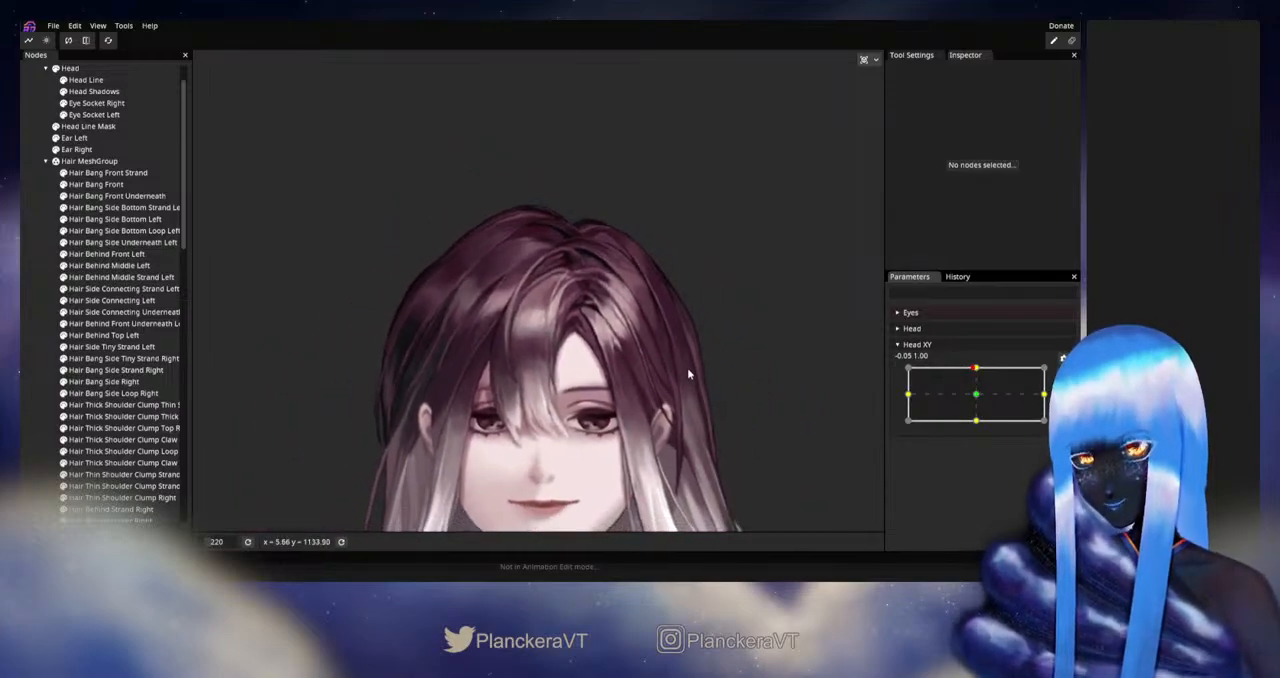
pyautogui.moveTo(974, 369); pyautogui.dragTo(977, 397)
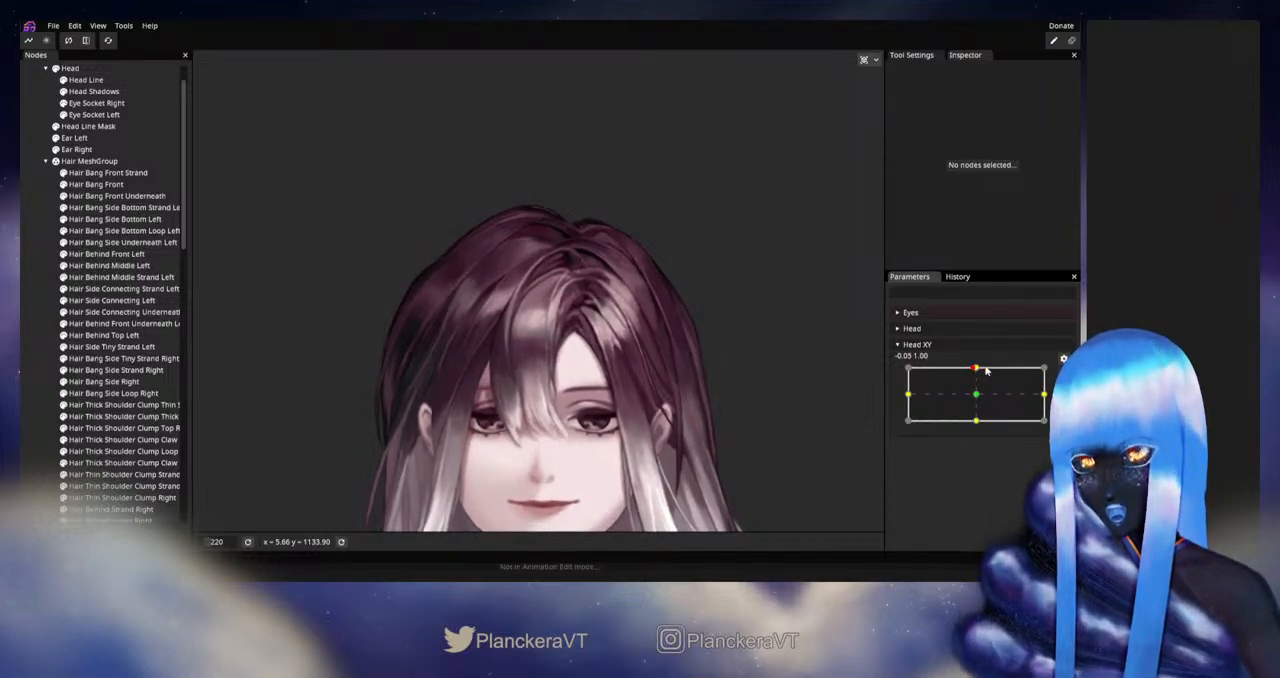
pyautogui.moveTo(974, 371); pyautogui.dragTo(978, 372)
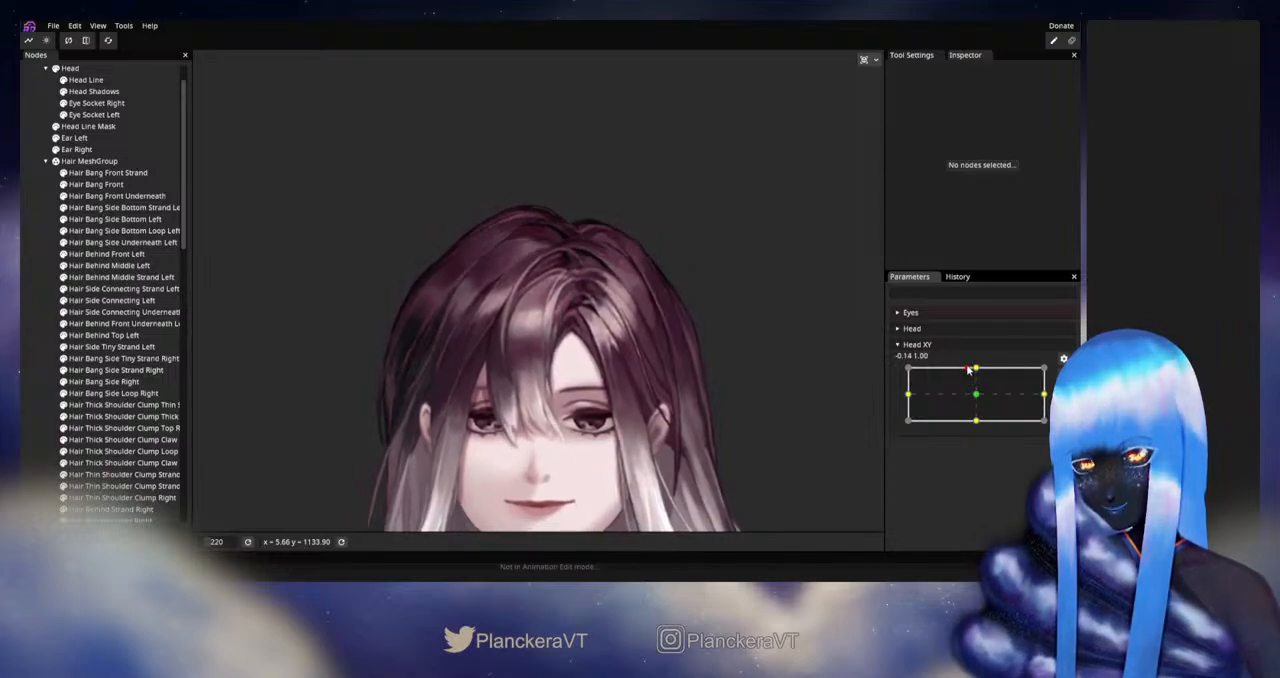
pyautogui.moveTo(972, 370); pyautogui.dragTo(979, 372)
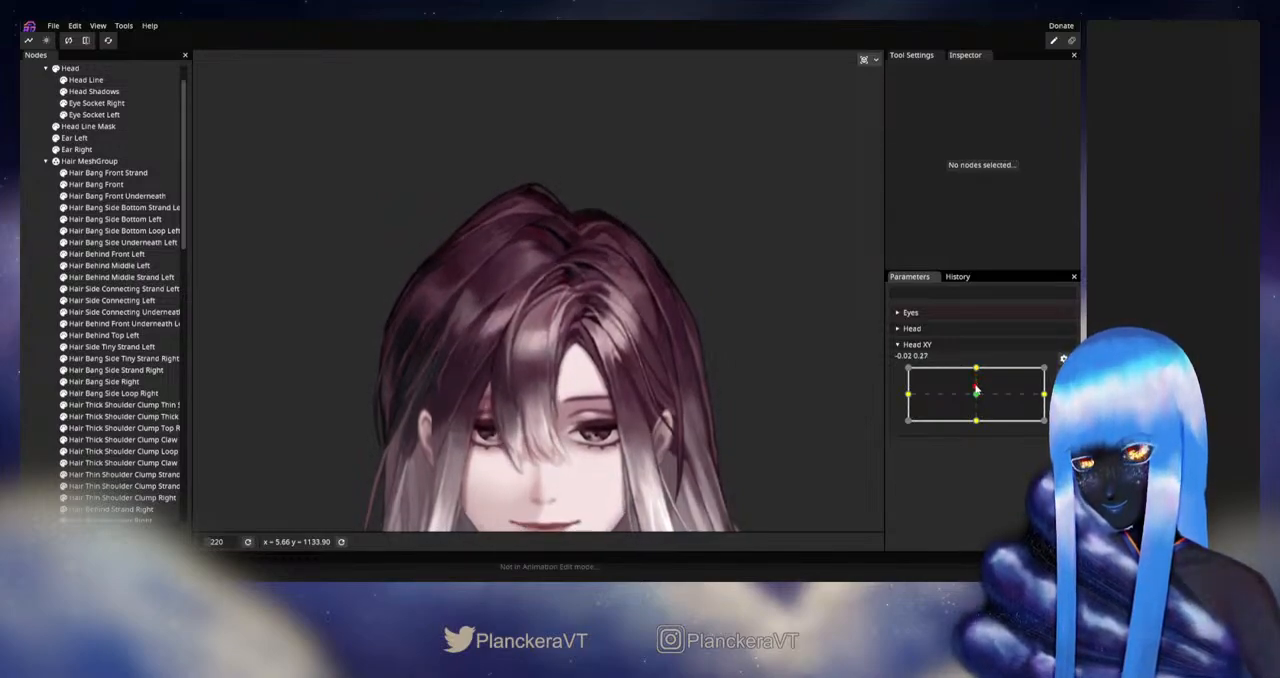
pyautogui.moveTo(976, 372); pyautogui.dragTo(976, 370)
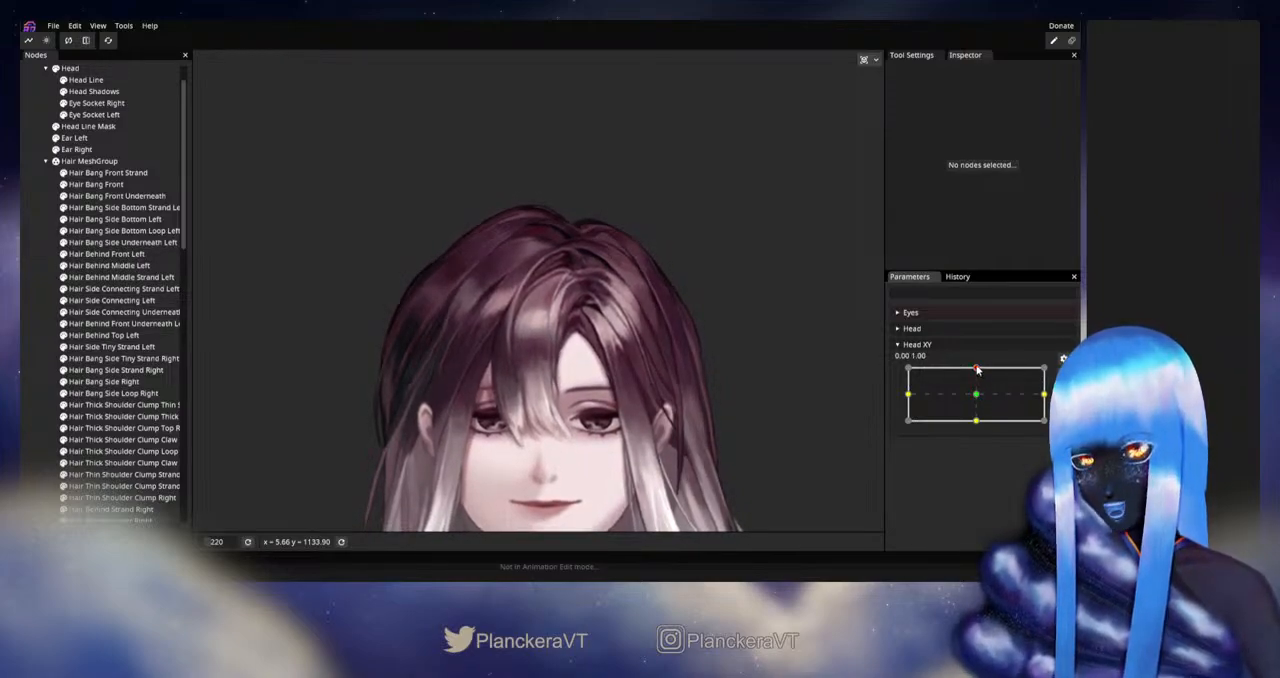
pyautogui.moveTo(977, 370)
pyautogui.mouseDown()
pyautogui.moveTo(977, 395)
pyautogui.moveTo(976, 370)
pyautogui.mouseUp()
# - Rearm Head XY at 0.00, 1.00, adjust individual vertices on Hair Side Connecting Left's inner edge below the parting, and deselect it
pyautogui.click(1063, 373)
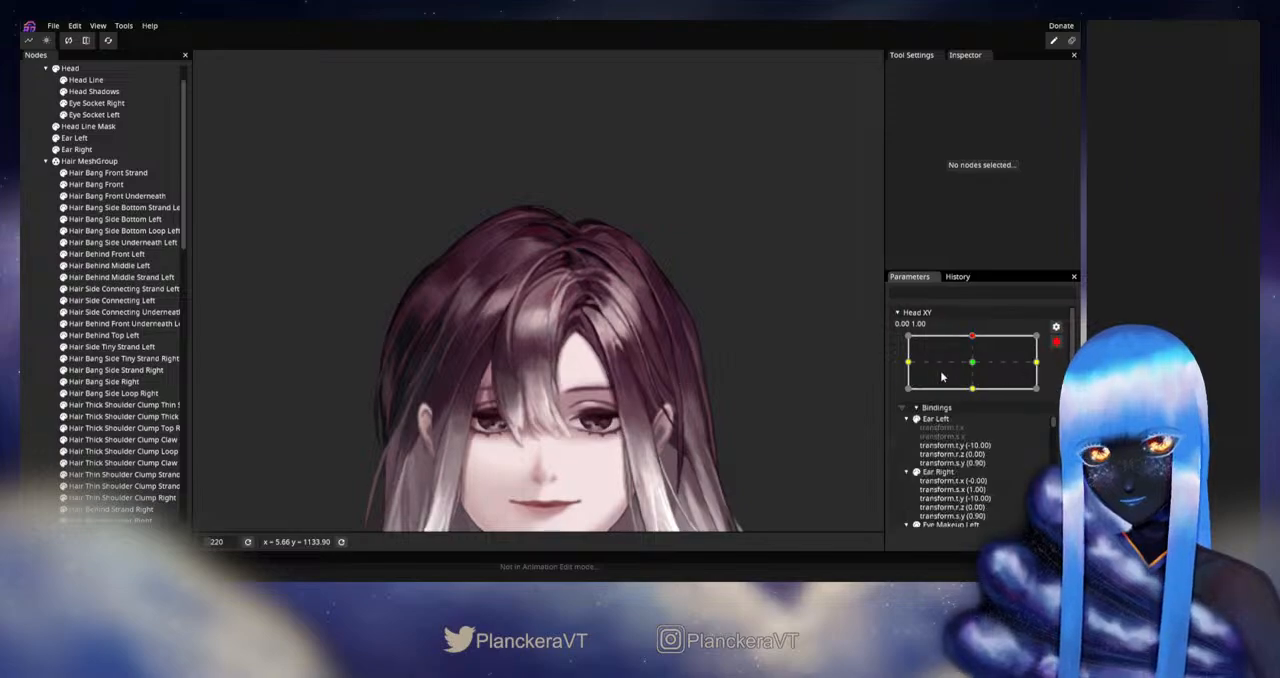
pyautogui.scroll(5, 624, 364)
pyautogui.moveTo(624, 364); pyautogui.dragTo(566, 381)
pyautogui.scroll(2, 566, 381)
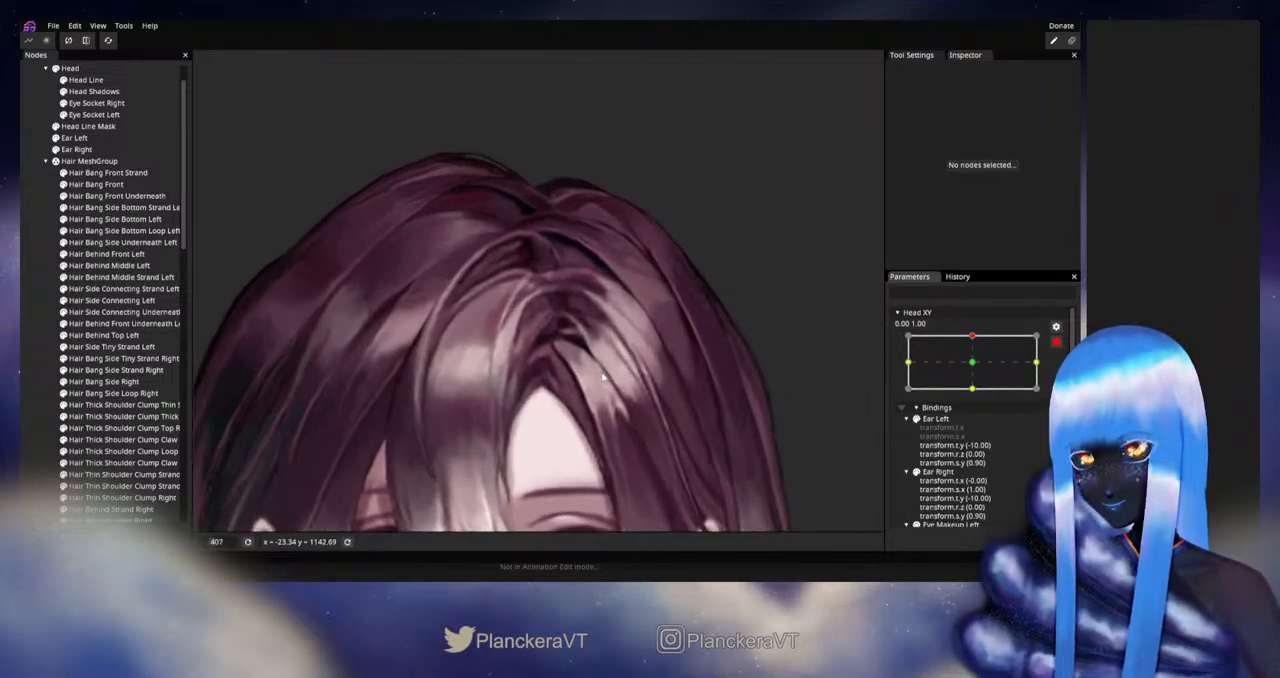
pyautogui.click(100, 300)
pyautogui.scroll(1, 602, 366)
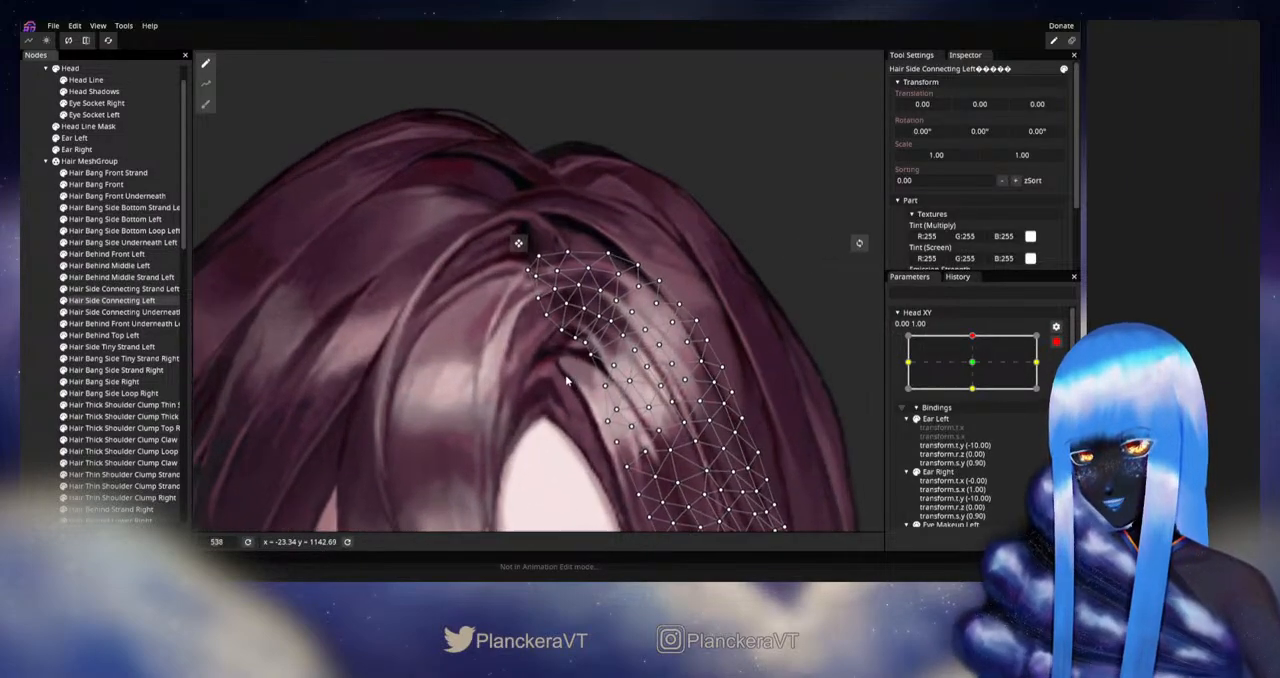
pyautogui.scroll(2, 568, 382)
pyautogui.scroll(1, 560, 395)
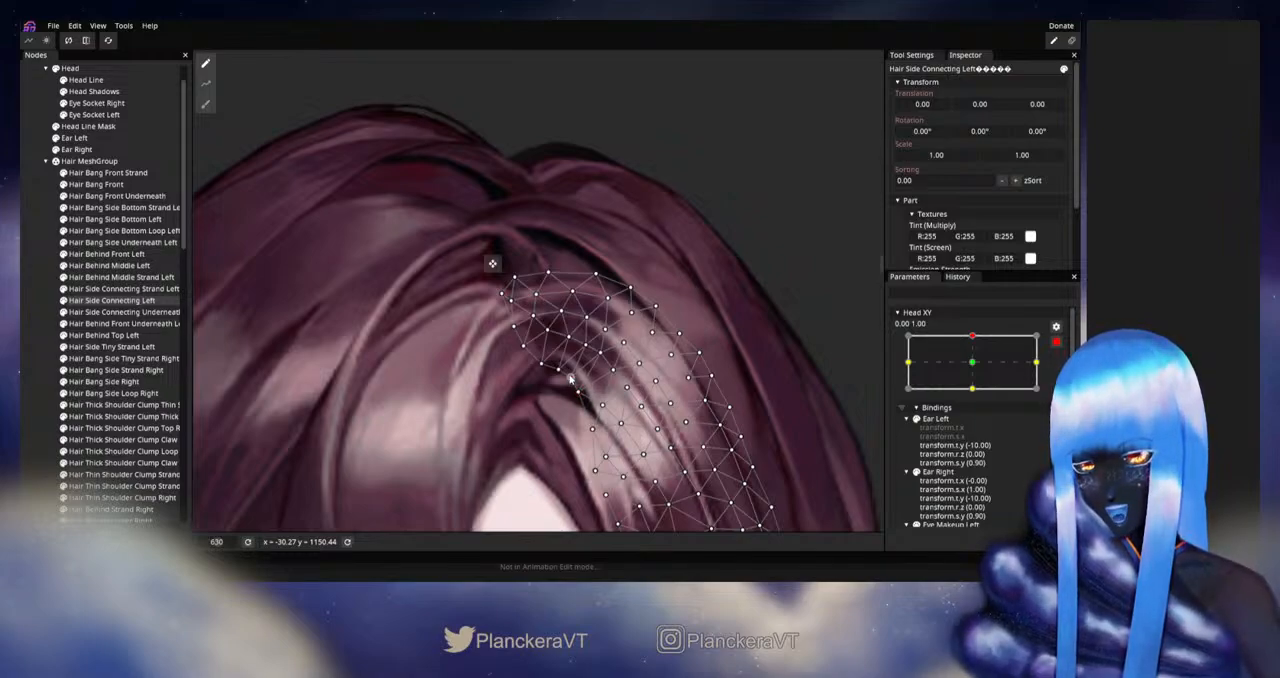
pyautogui.scroll(-3, 573, 378)
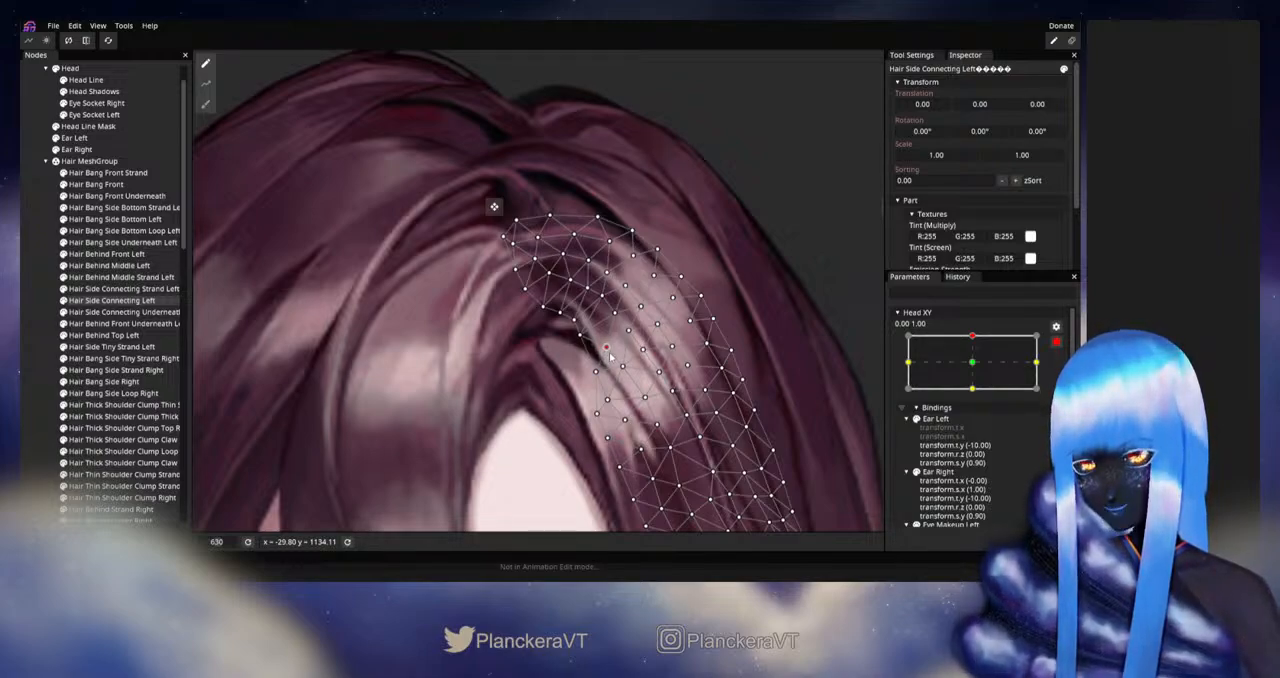
pyautogui.click(40, 320)
# - Disarm Head XY and preview the upward tilt to check the connecting side hair beside the parting
pyautogui.scroll(-8, 668, 390)
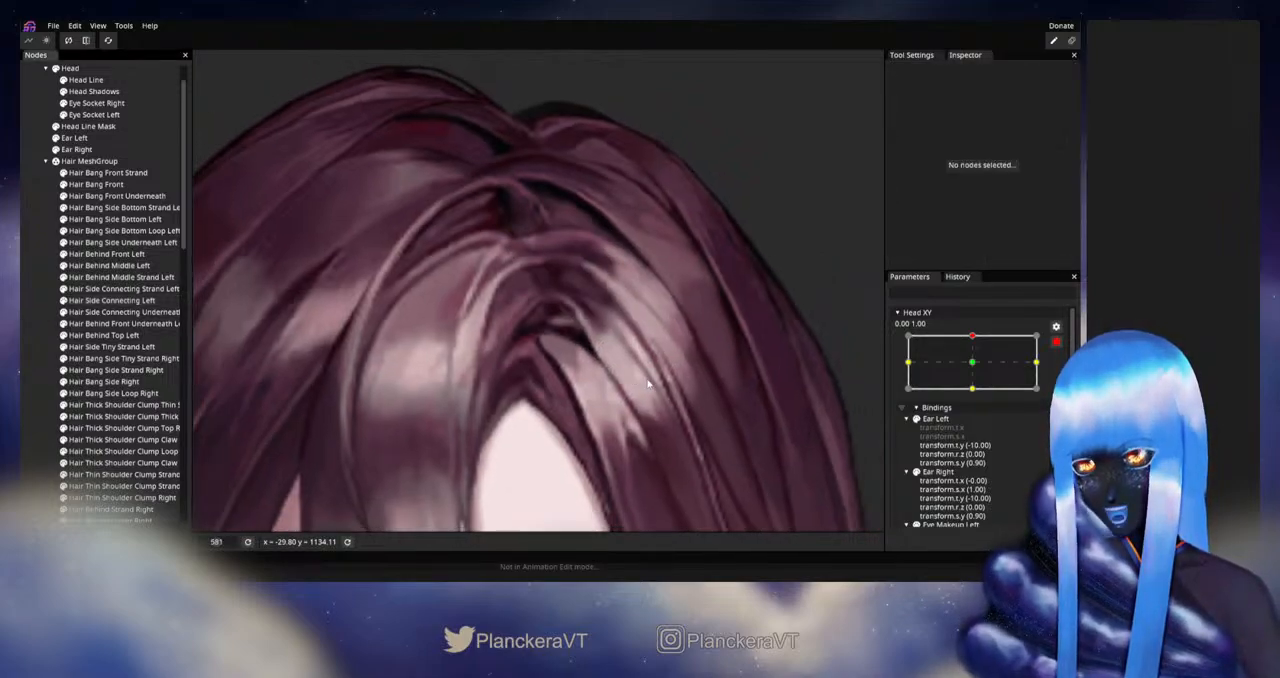
pyautogui.scroll(-6, 668, 388)
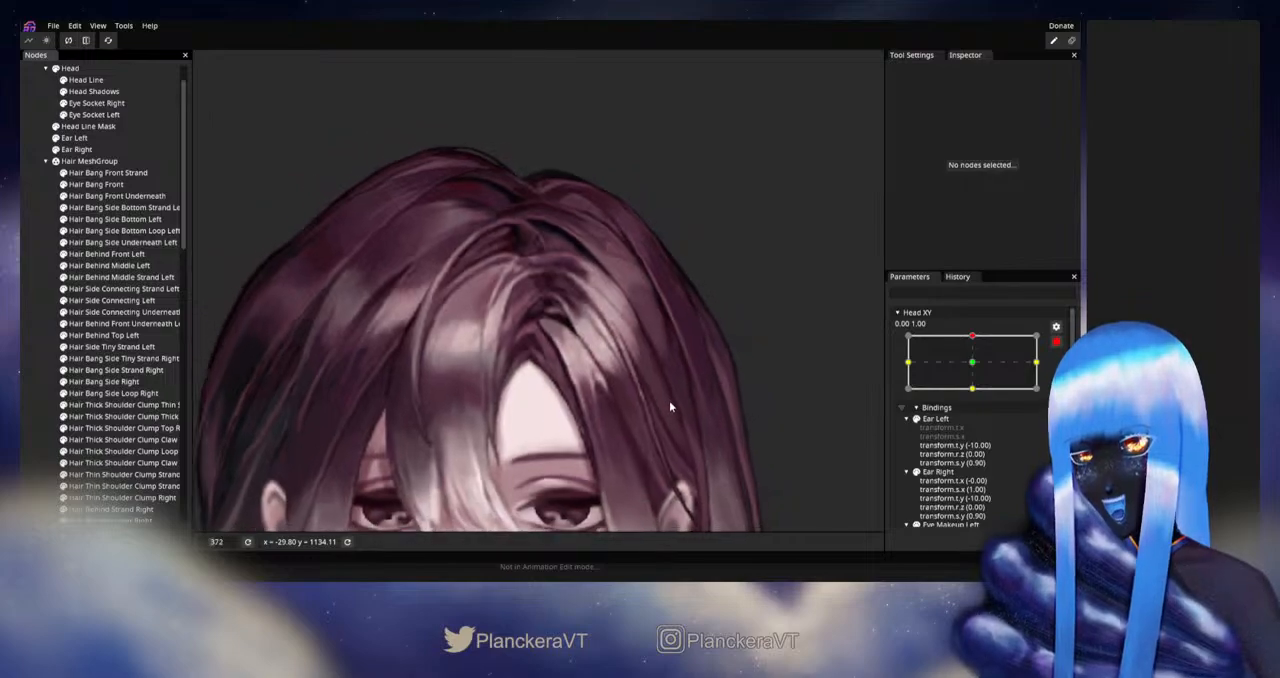
pyautogui.scroll(-1, 700, 366)
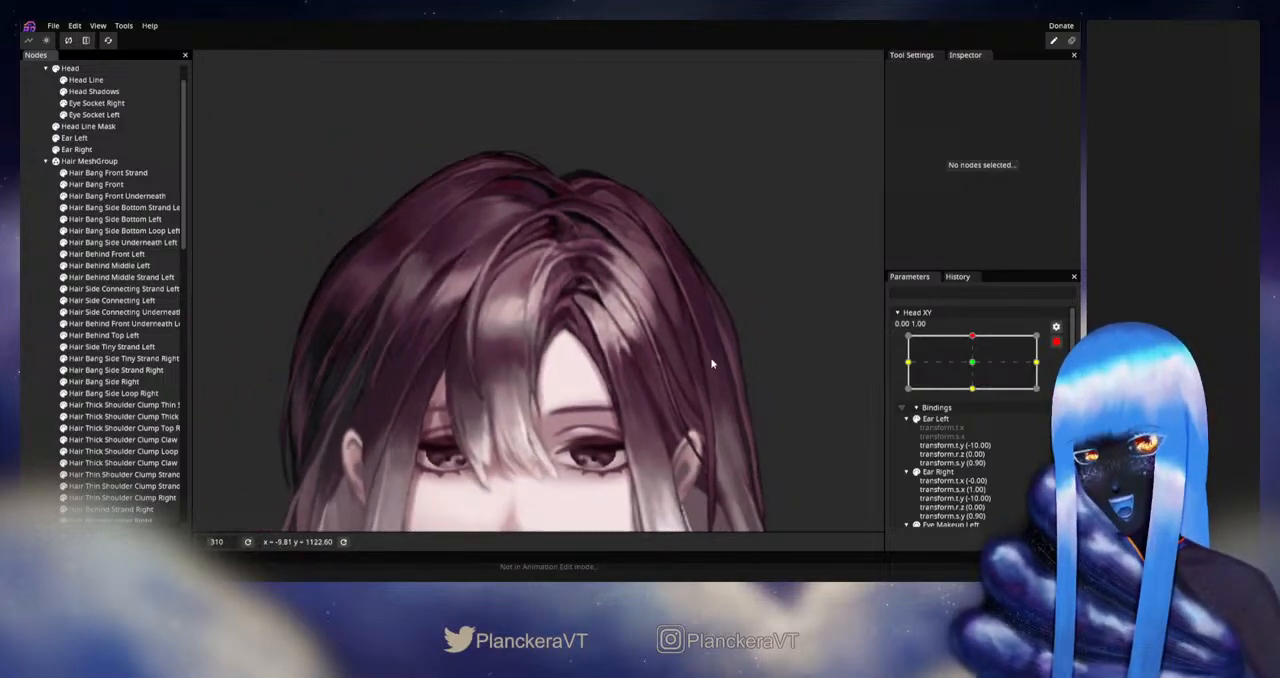
pyautogui.click(1055, 341)
pyautogui.moveTo(977, 371)
pyautogui.mouseDown()
pyautogui.moveTo(976, 398)
pyautogui.moveTo(976, 371)
pyautogui.mouseUp()
# - Rearm Head XY at 0.00, 1.00 and refine Hair Side Connecting Left's upper inner vertices where it meets the front bang
pyautogui.click(1063, 372)
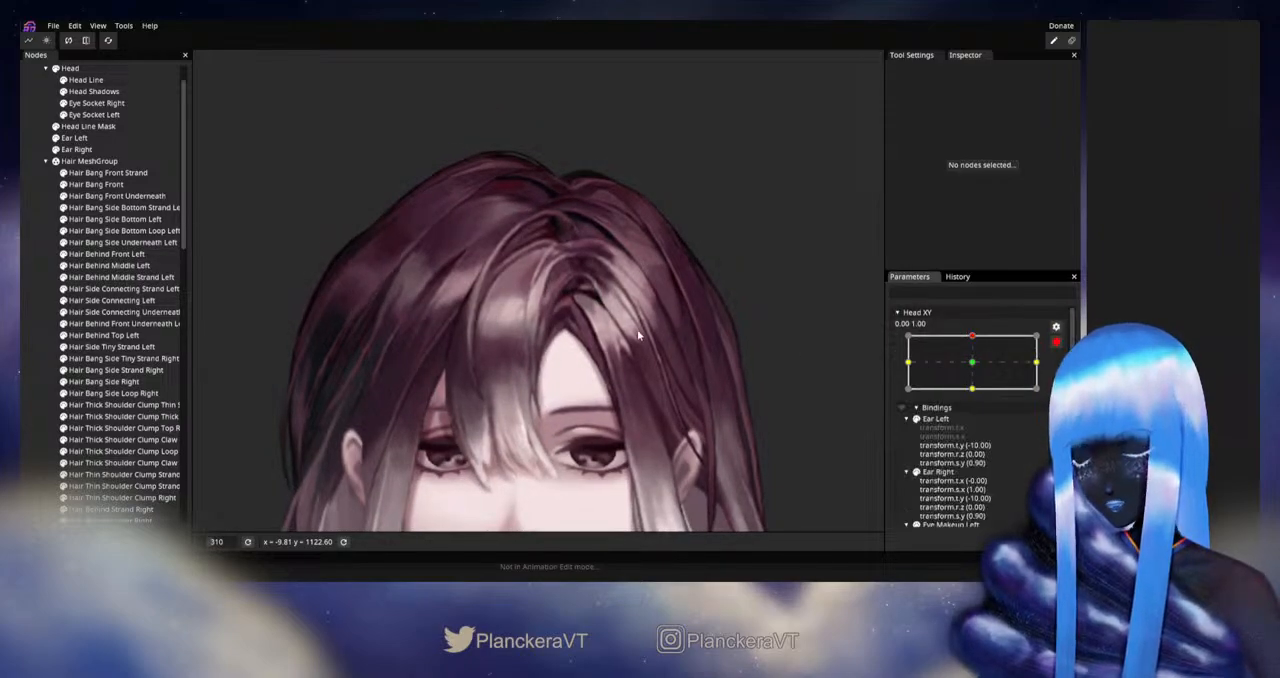
pyautogui.scroll(5, 625, 322)
pyautogui.moveTo(628, 320); pyautogui.dragTo(570, 405)
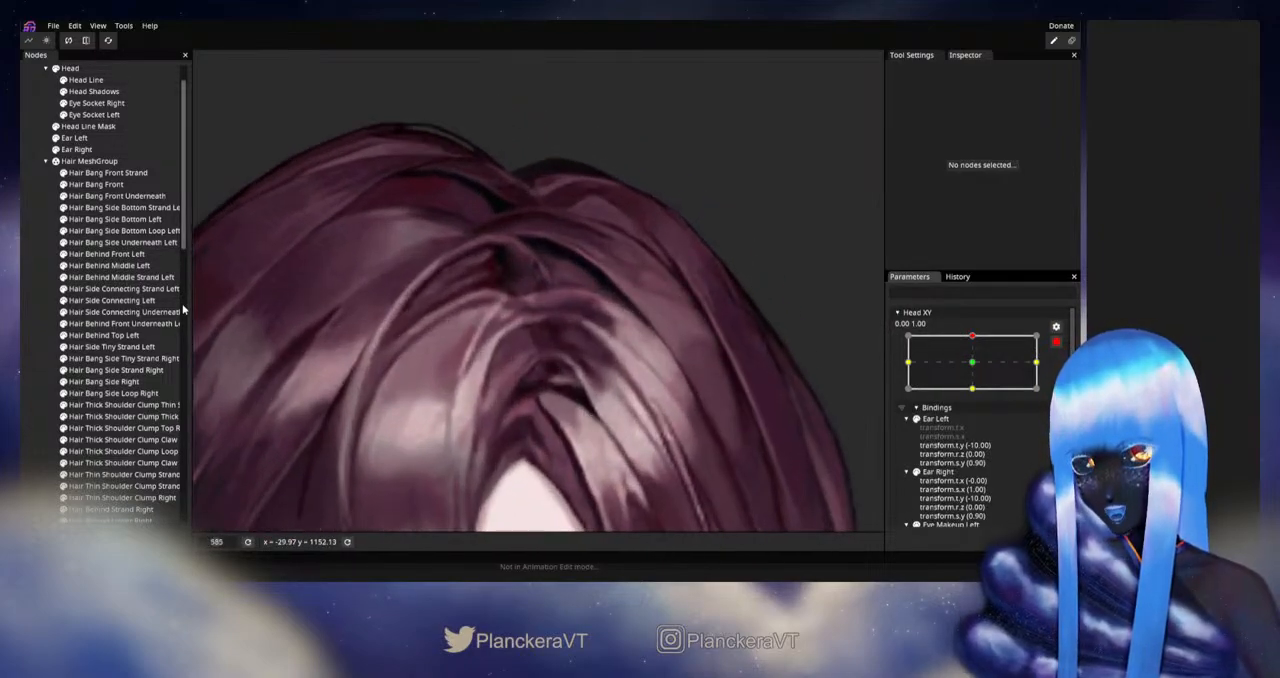
pyautogui.click(118, 302)
pyautogui.scroll(2, 553, 421)
pyautogui.scroll(1, 553, 421)
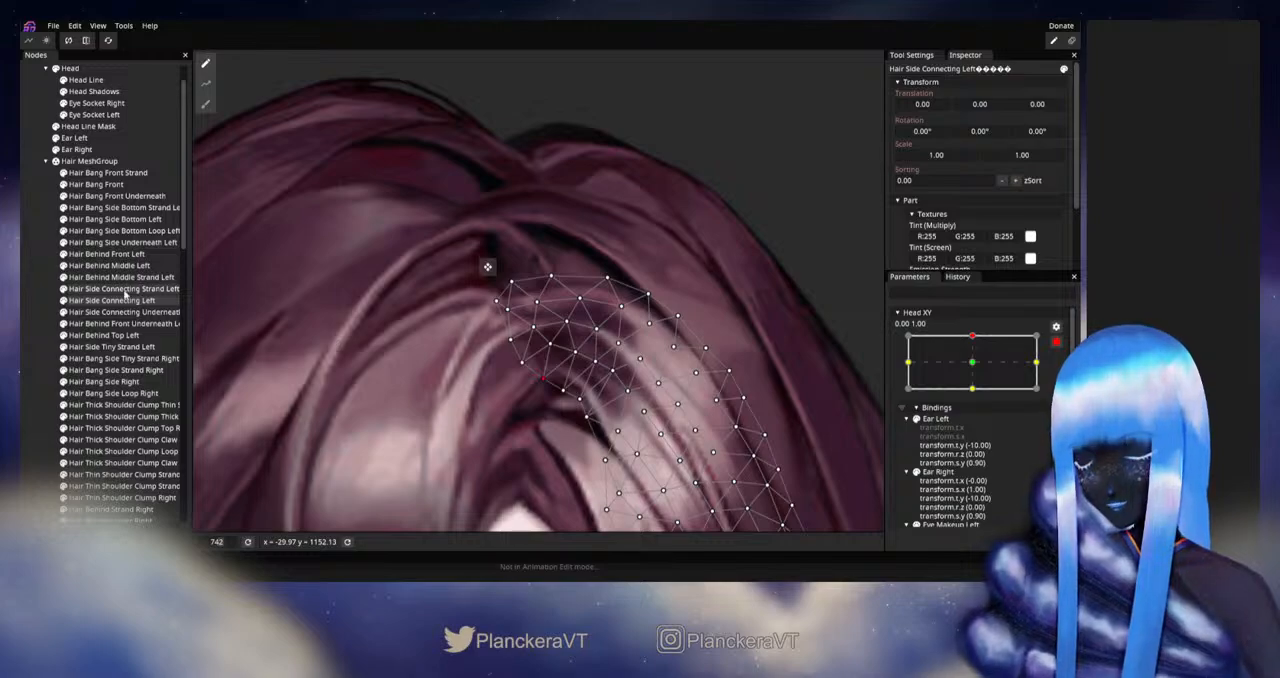
# - Fine-tune the vertices on Hair Bang Front's upper edge at the parting and deselect it
pyautogui.click(96, 184)
pyautogui.scroll(1, 573, 407)
pyautogui.scroll(4, 573, 407)
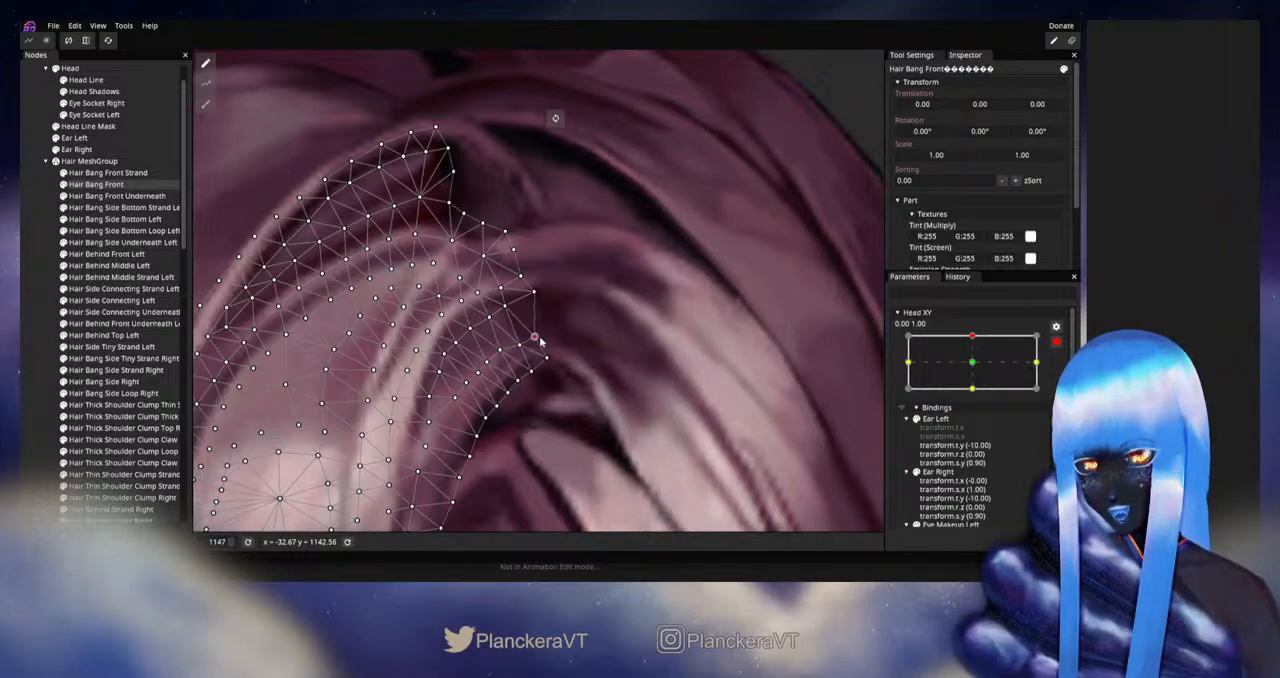
pyautogui.click(26, 324)
# - Disarm Head XY and preview the upward tilt to check the front bang's join at the parting against the whole head
pyautogui.scroll(-5, 586, 394)
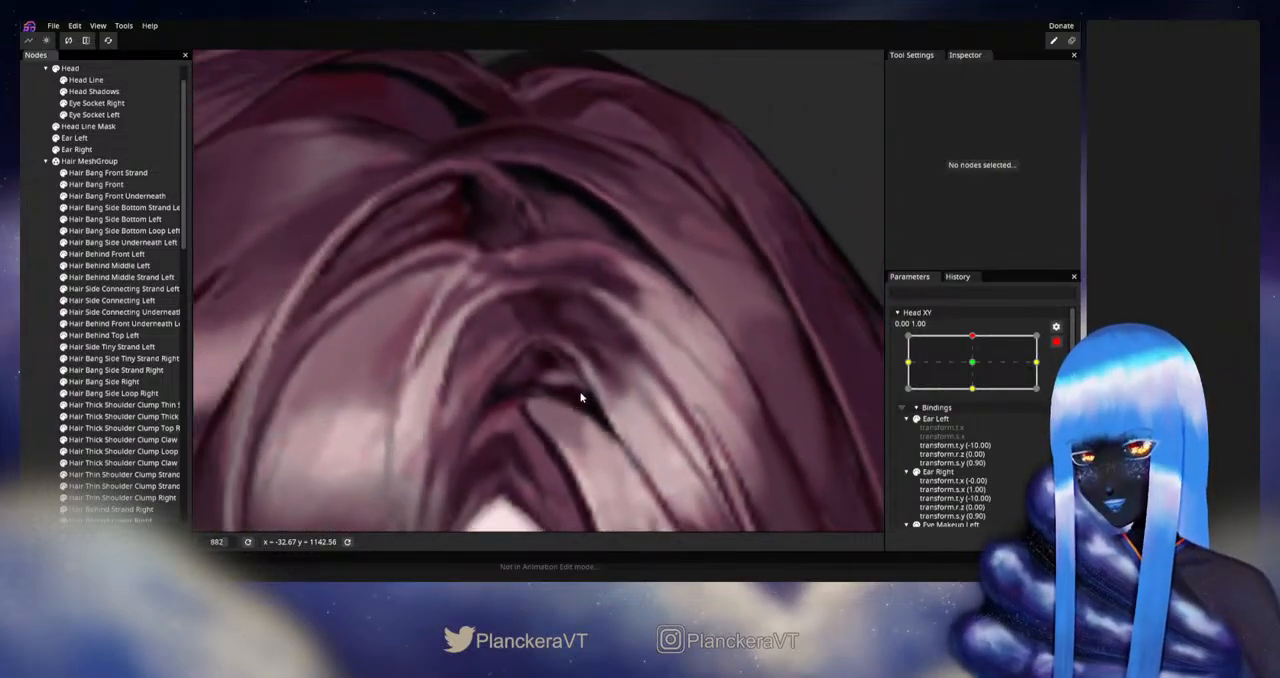
pyautogui.scroll(-6, 581, 405)
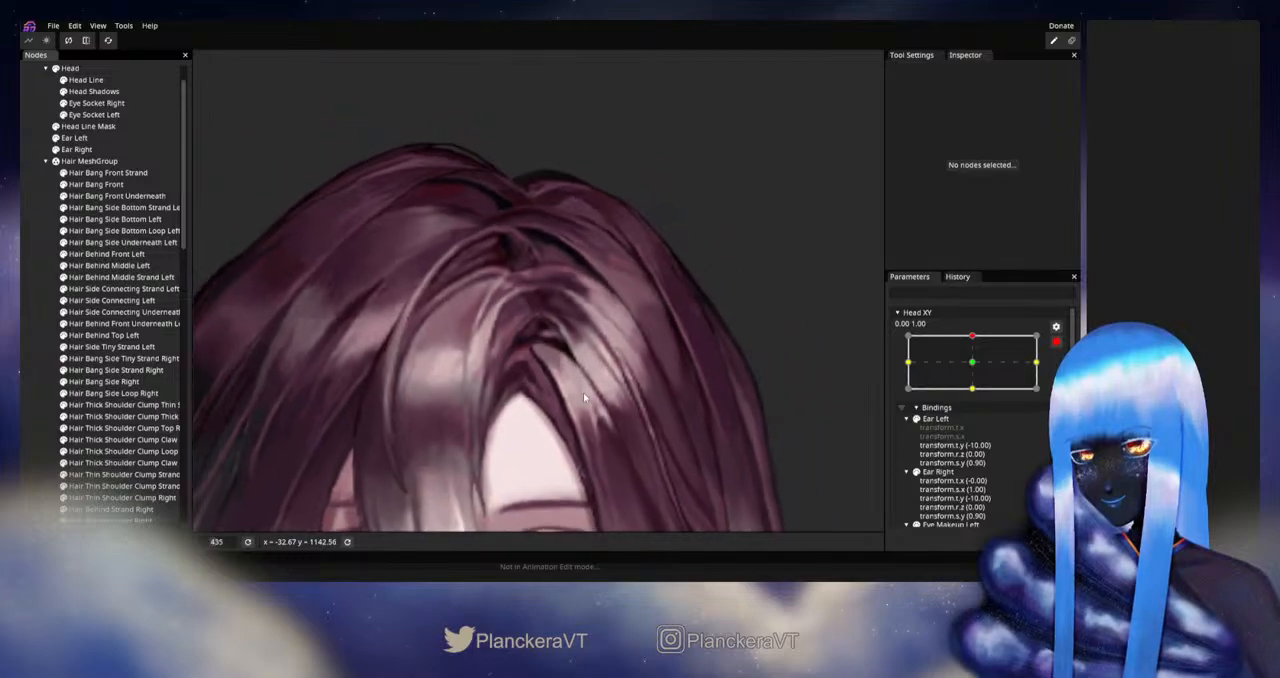
pyautogui.scroll(-5, 586, 394)
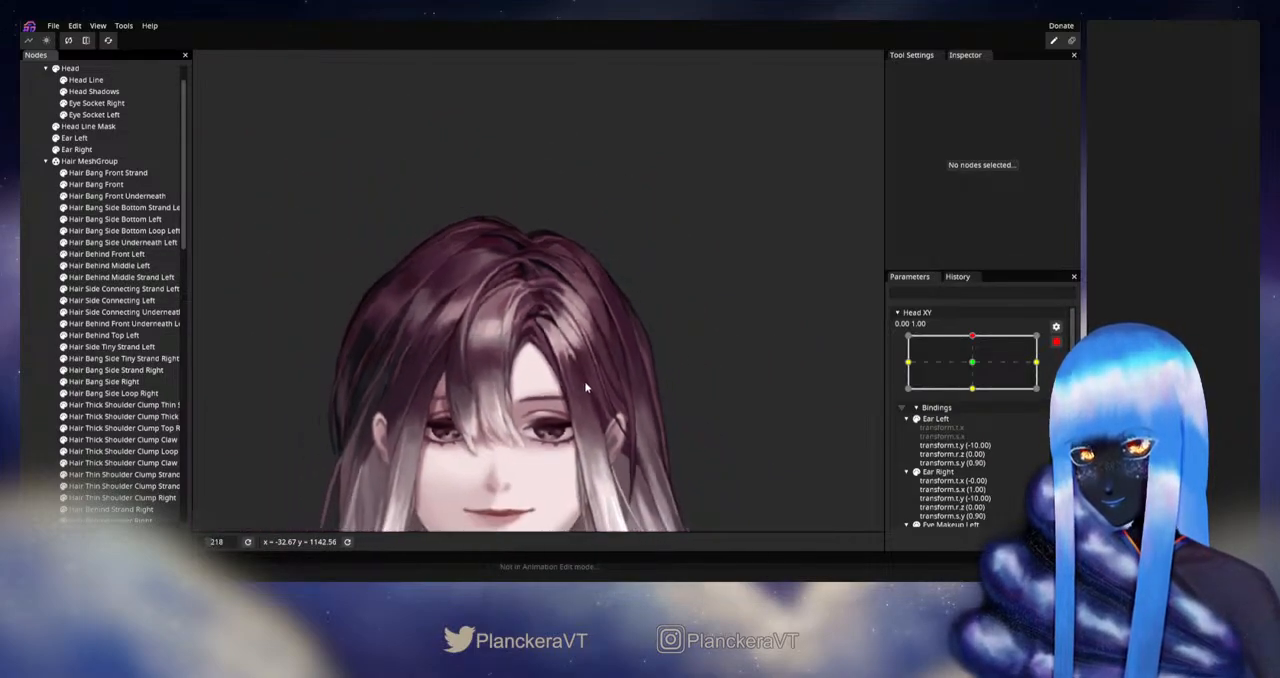
pyautogui.moveTo(605, 393); pyautogui.dragTo(611, 381)
pyautogui.click(1056, 342)
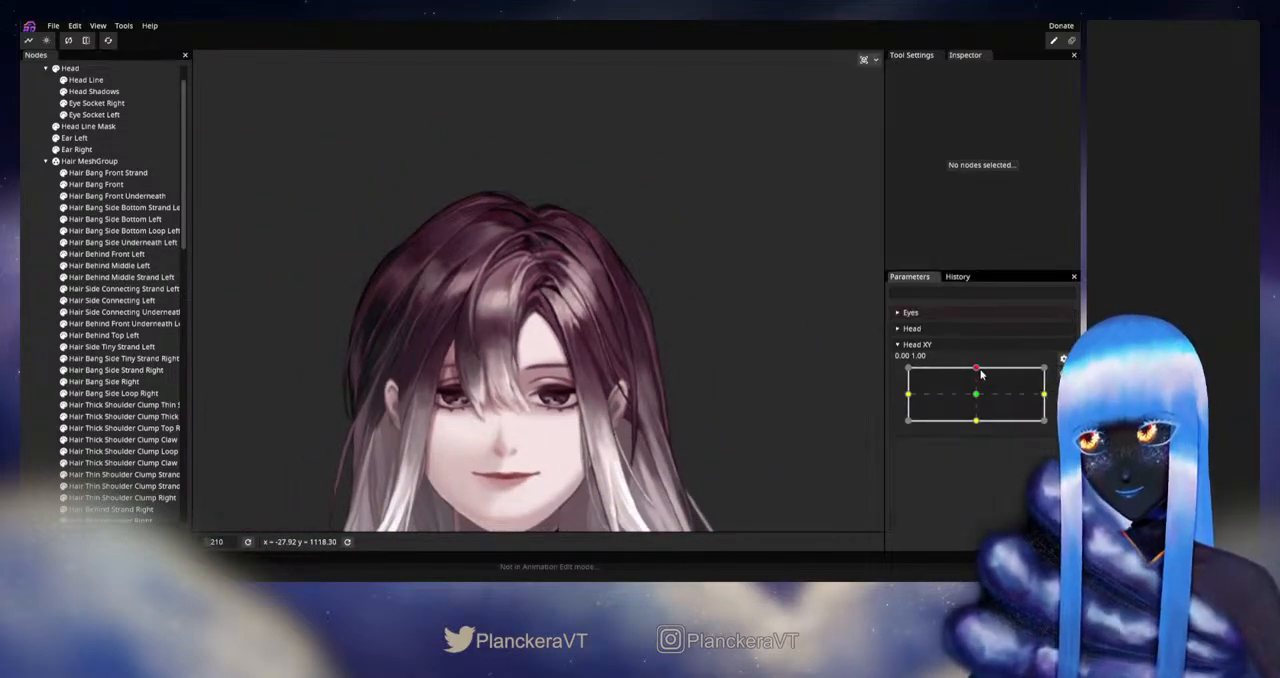
pyautogui.moveTo(976, 370)
pyautogui.mouseDown()
pyautogui.moveTo(978, 398)
pyautogui.moveTo(980, 369)
pyautogui.mouseUp()
# - Rearm Head XY at 0.00, 1.00, refine Hair Bang Front's upper vertices beside the parting and deselect it
pyautogui.click(1062, 373)
pyautogui.scroll(5, 512, 303)
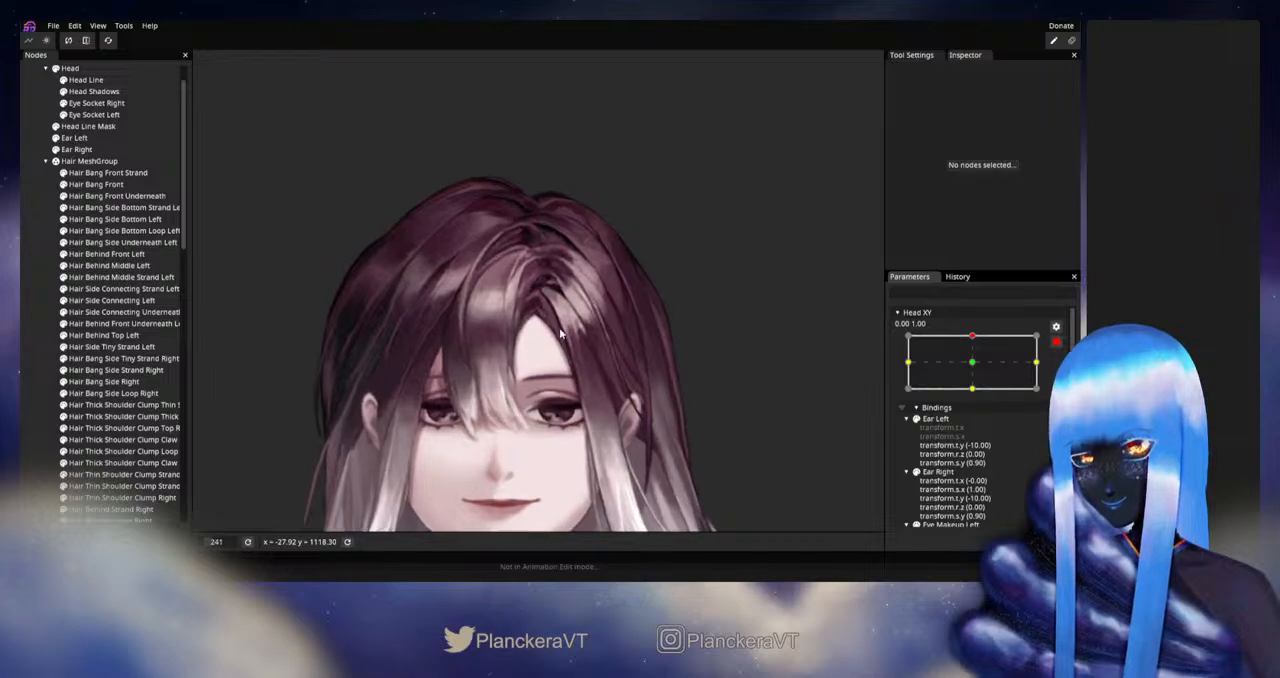
pyautogui.moveTo(512, 305); pyautogui.dragTo(507, 379)
pyautogui.scroll(3, 507, 379)
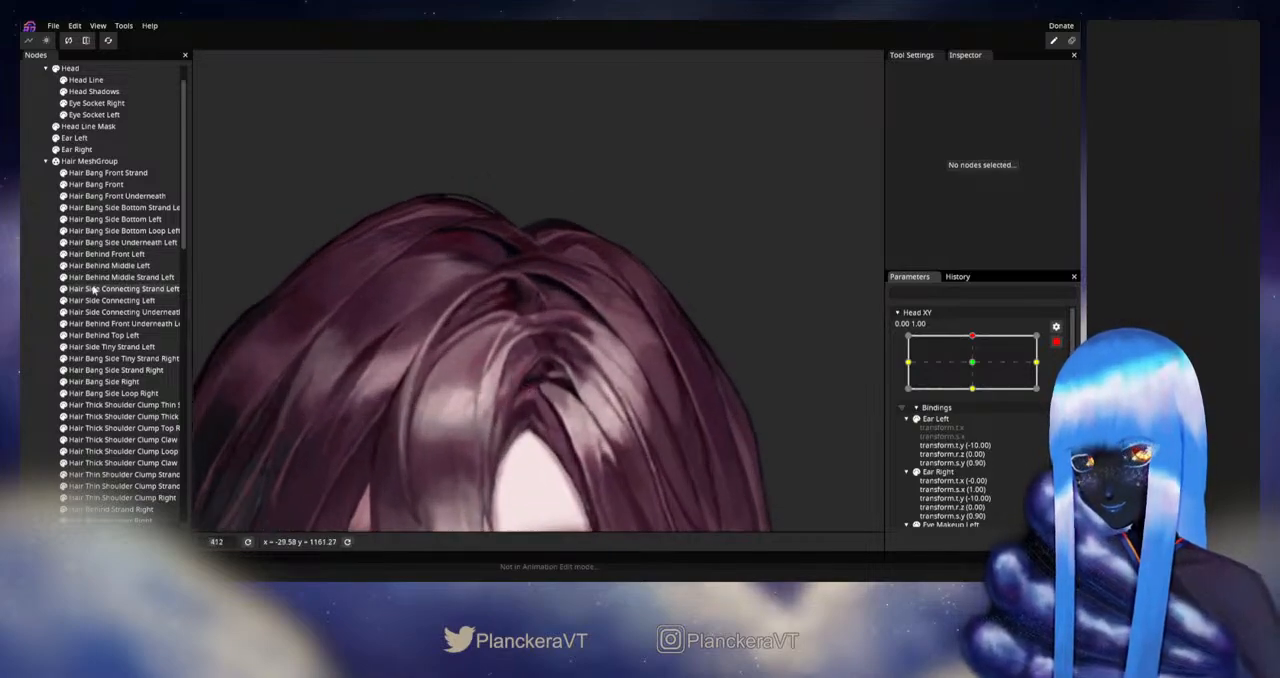
pyautogui.click(96, 184)
pyautogui.scroll(6, 608, 396)
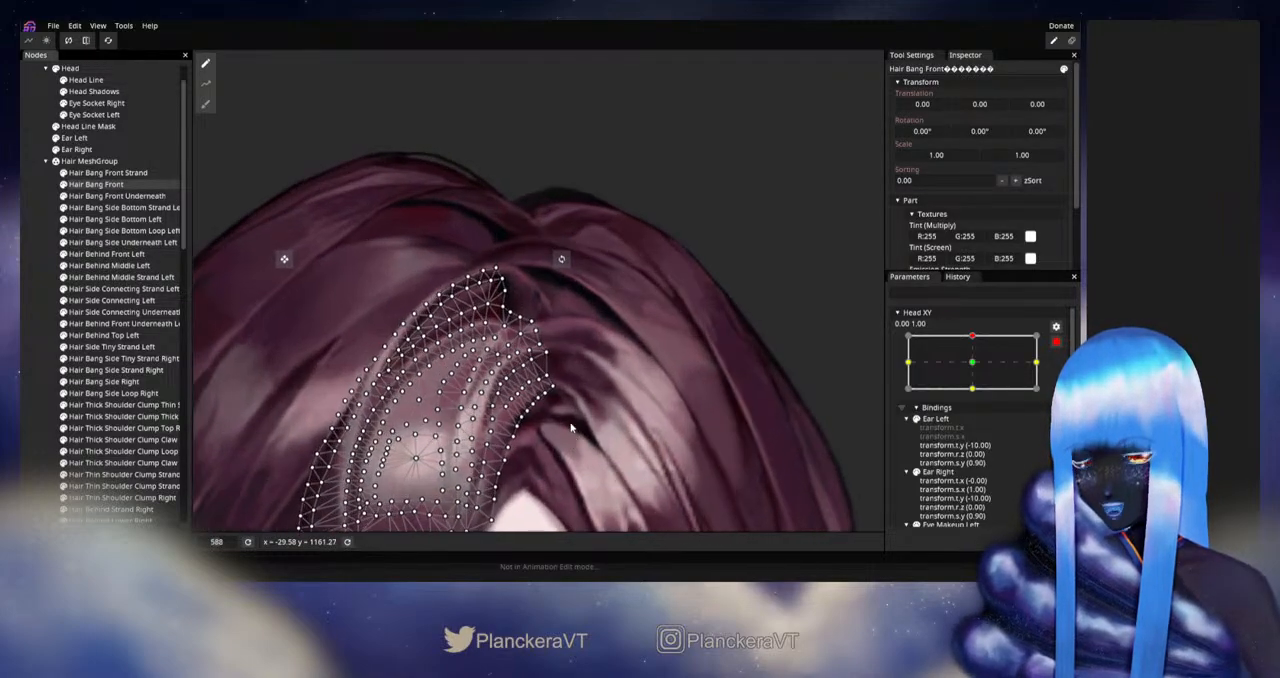
pyautogui.scroll(4, 608, 396)
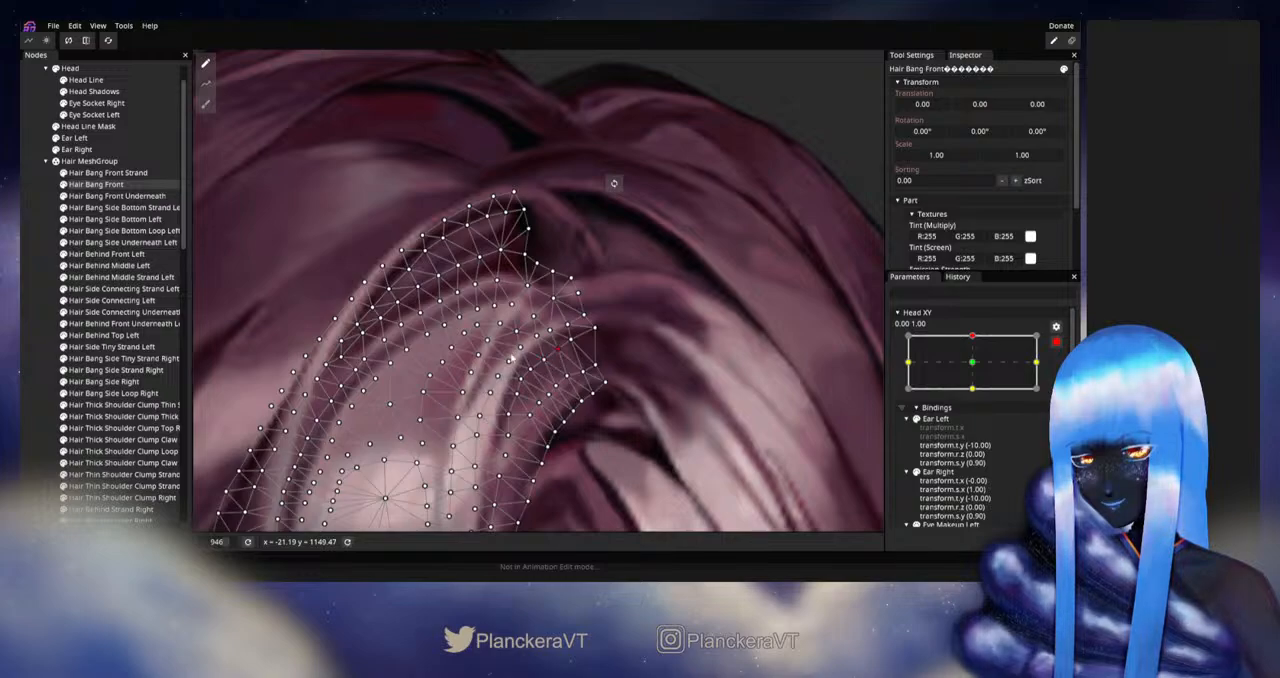
pyautogui.click(642, 366)
# - Disarm Head XY and preview the upward tilt to check the reshaped front bang against the whole head
pyautogui.scroll(-3, 660, 394)
pyautogui.scroll(-5, 664, 405)
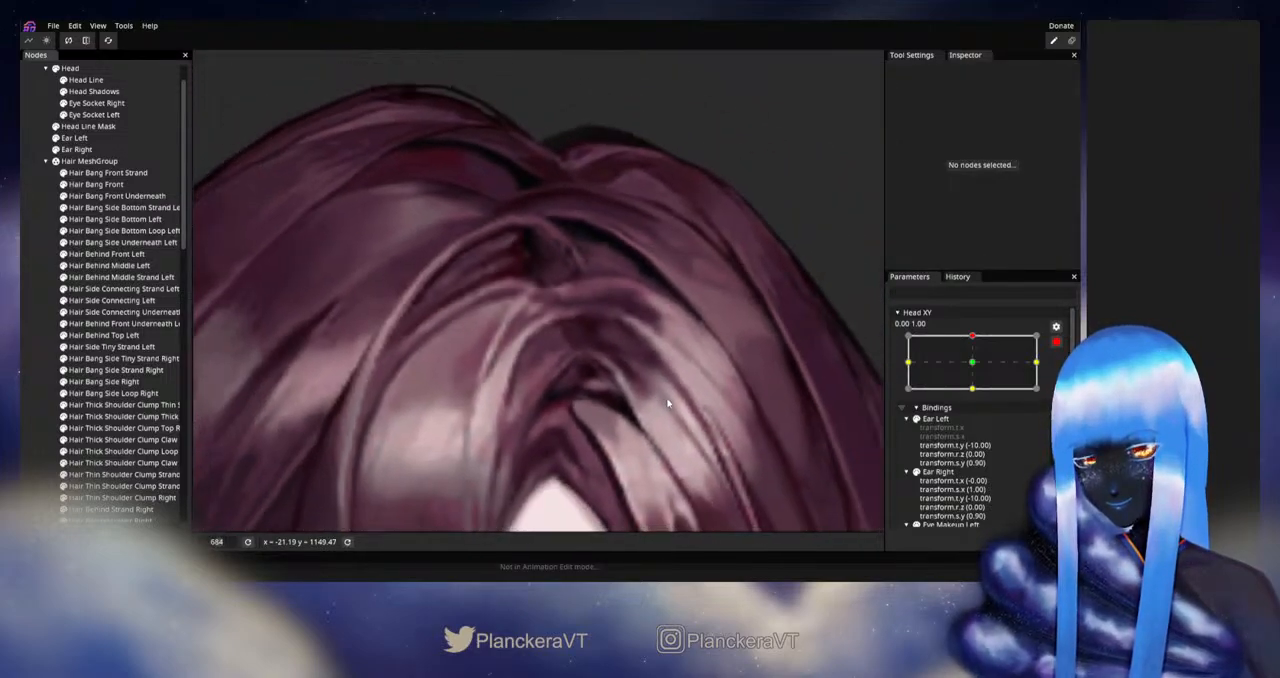
pyautogui.scroll(-4, 706, 416)
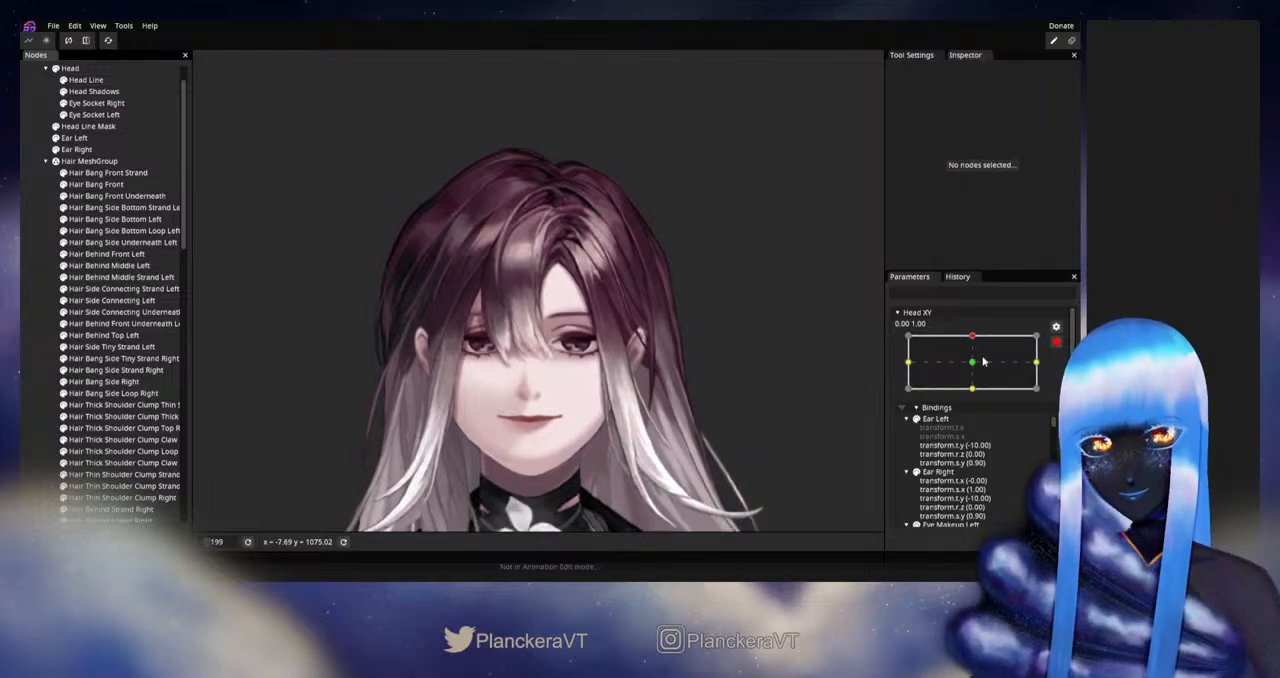
pyautogui.click(1055, 344)
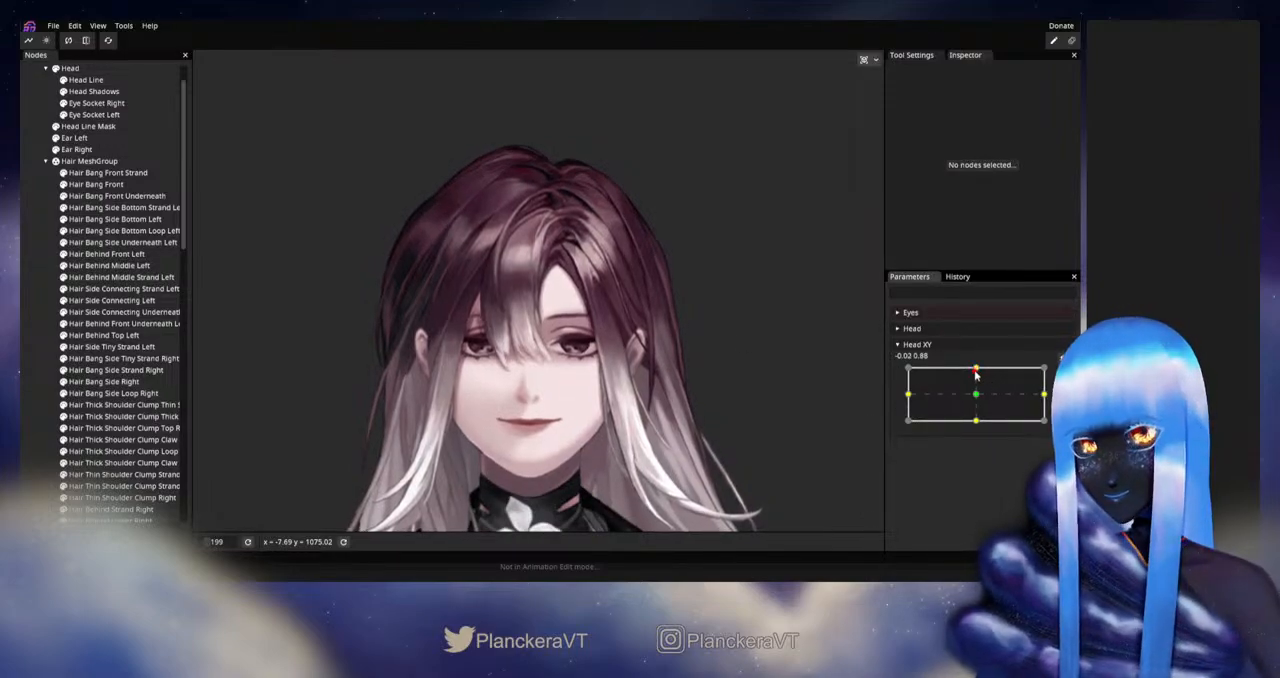
pyautogui.moveTo(976, 371)
pyautogui.mouseDown()
pyautogui.moveTo(978, 395)
pyautogui.moveTo(976, 370)
pyautogui.mouseUp()
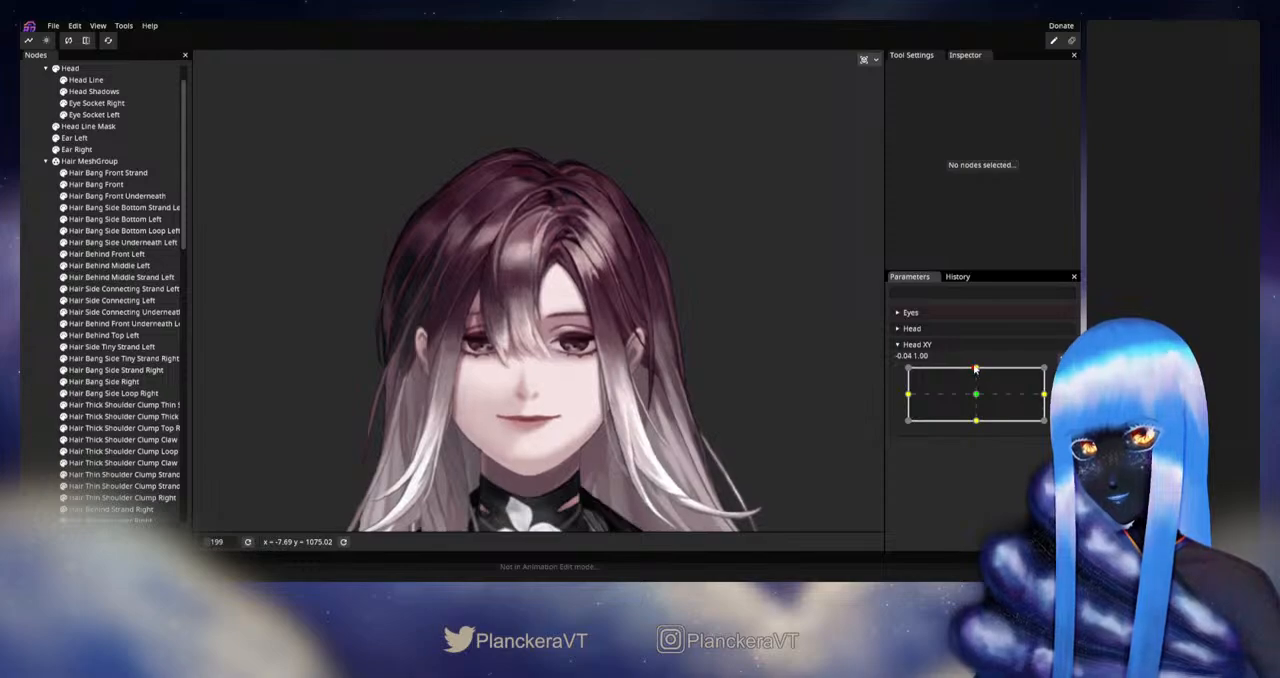
# - Rearm Head XY at 0.00, 1.00 and nudge Hair Side Connecting Left's upper end at the parting with the Circle Brush
pyautogui.click(1063, 374)
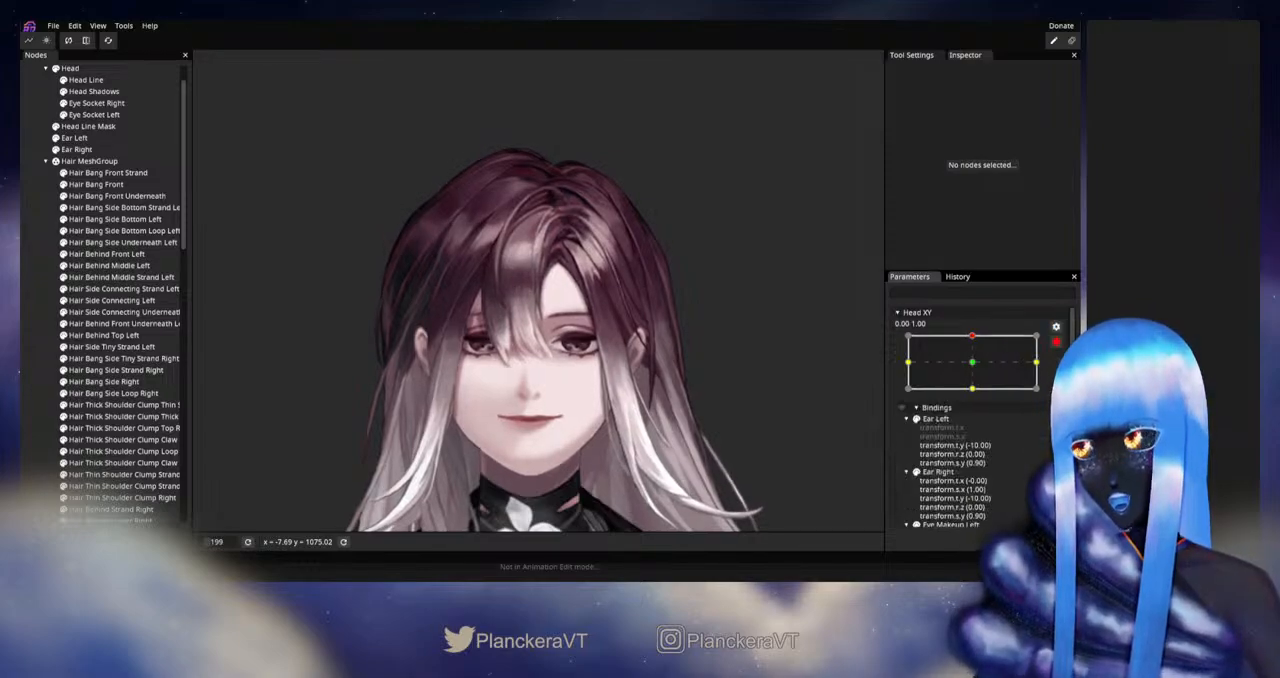
pyautogui.scroll(1, 572, 322)
pyautogui.moveTo(585, 301); pyautogui.dragTo(569, 394)
pyautogui.scroll(3, 569, 394)
pyautogui.scroll(2, 569, 394)
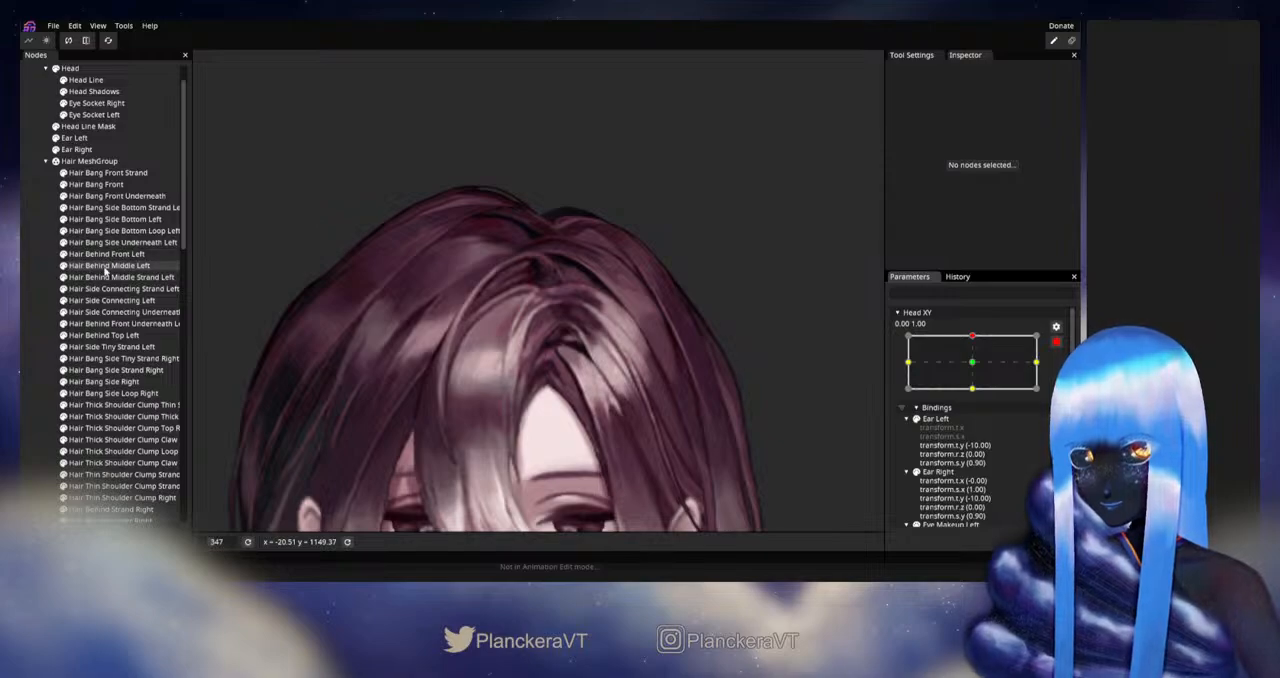
pyautogui.click(110, 300)
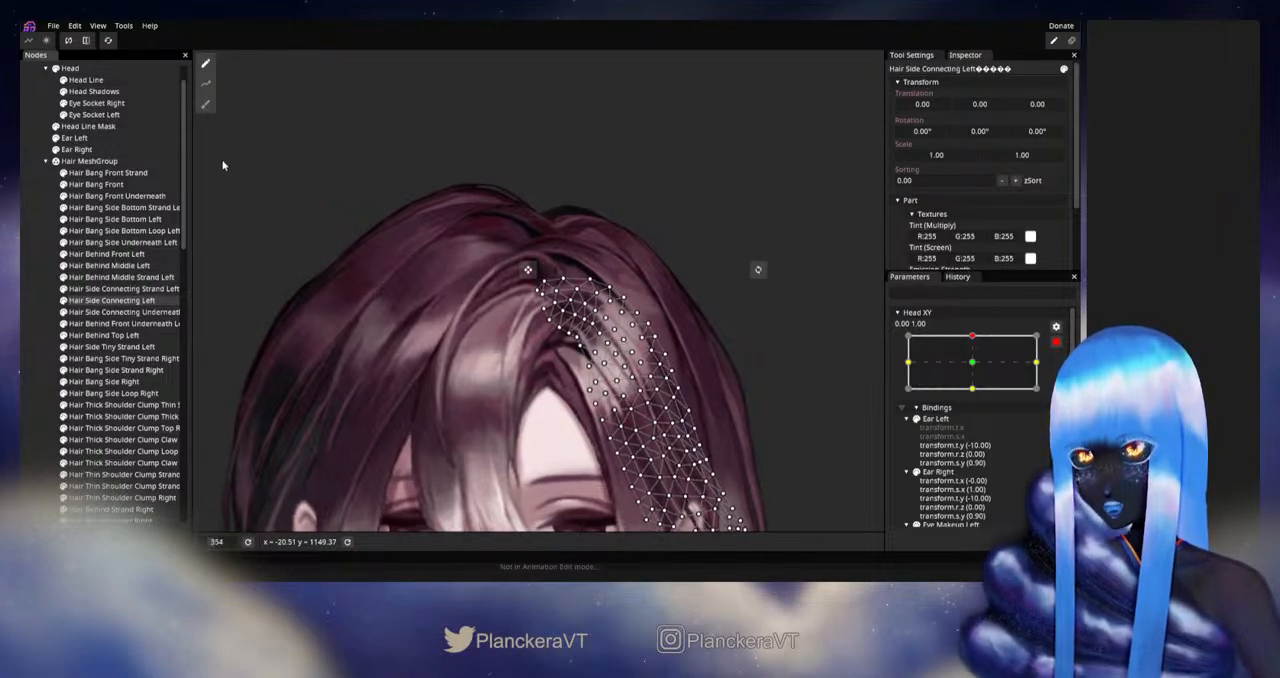
pyautogui.click(206, 105)
pyautogui.scroll(1, 586, 168)
pyautogui.moveTo(586, 168); pyautogui.dragTo(576, 208)
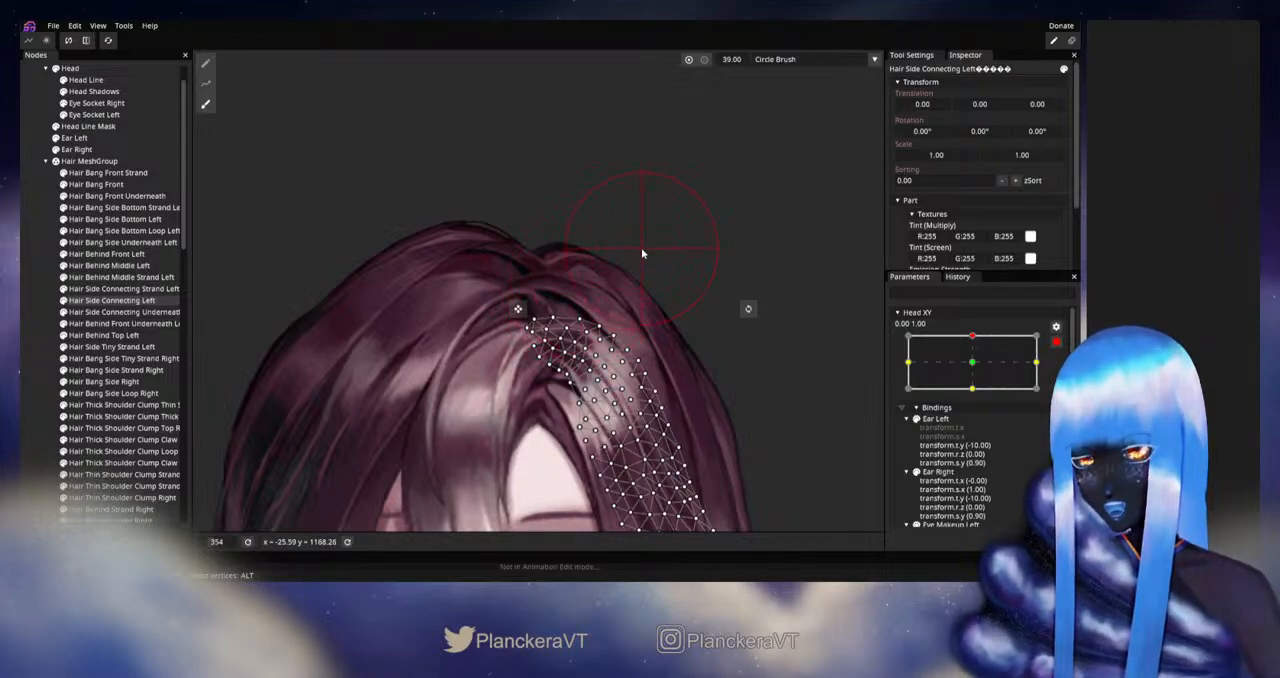
pyautogui.scroll(3, 630, 250)
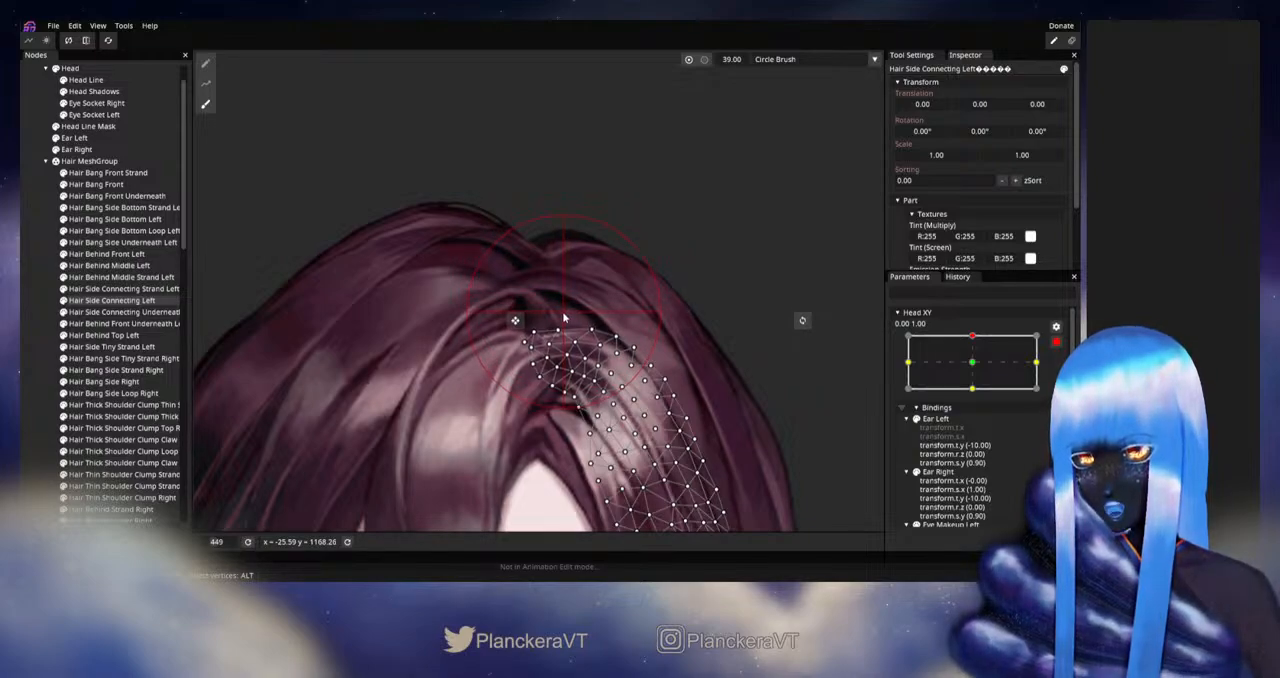
# - Fine-tune individual vertices at Hair Side Connecting Left's upper end with the Vertex Tool and save the model
pyautogui.click(205, 63)
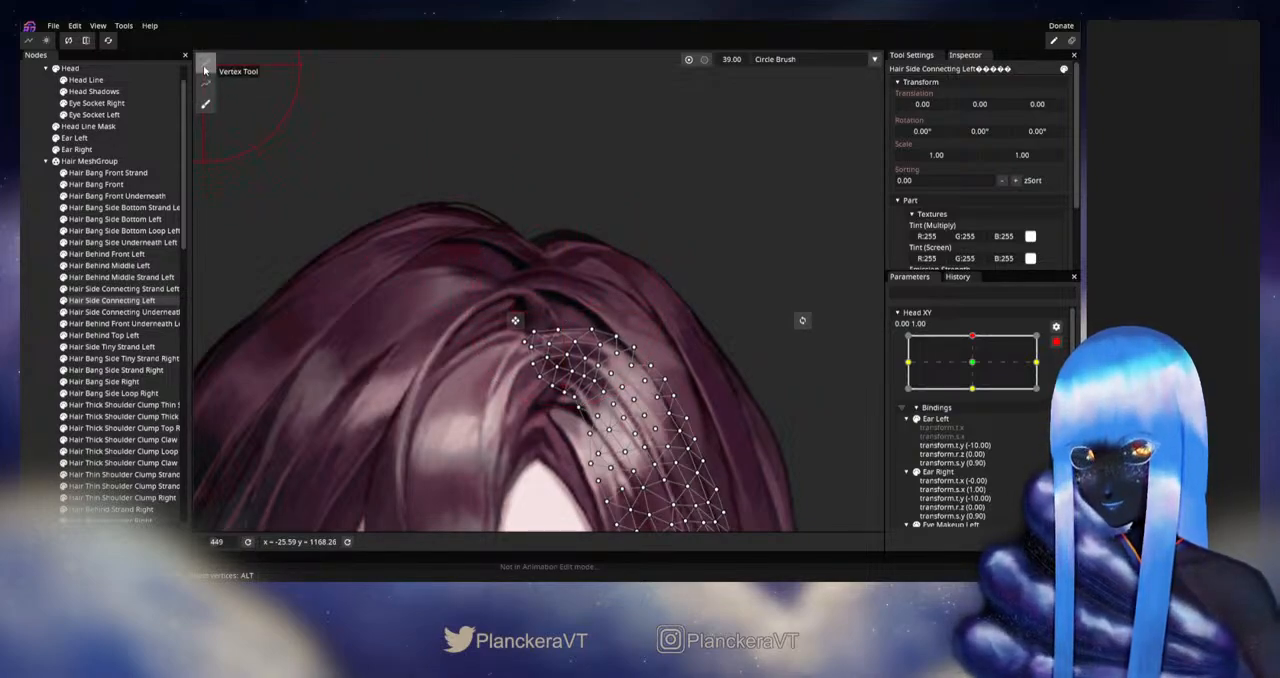
pyautogui.scroll(2, 562, 413)
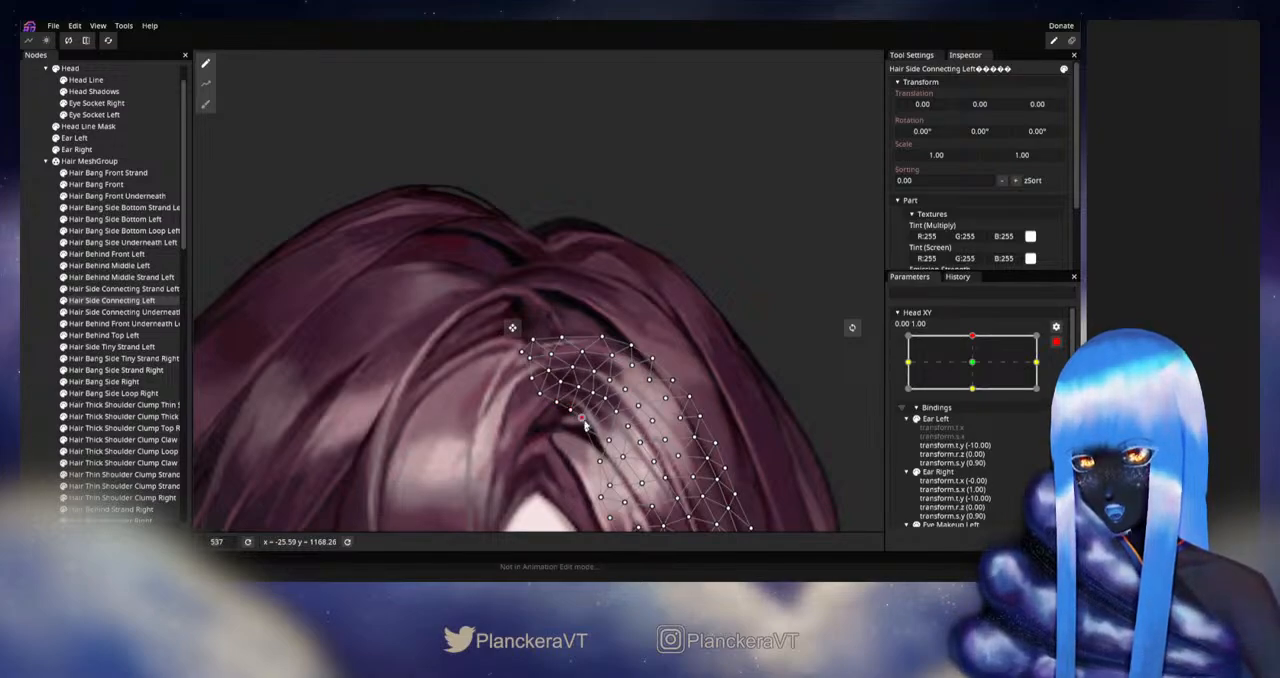
pyautogui.click(555, 358)
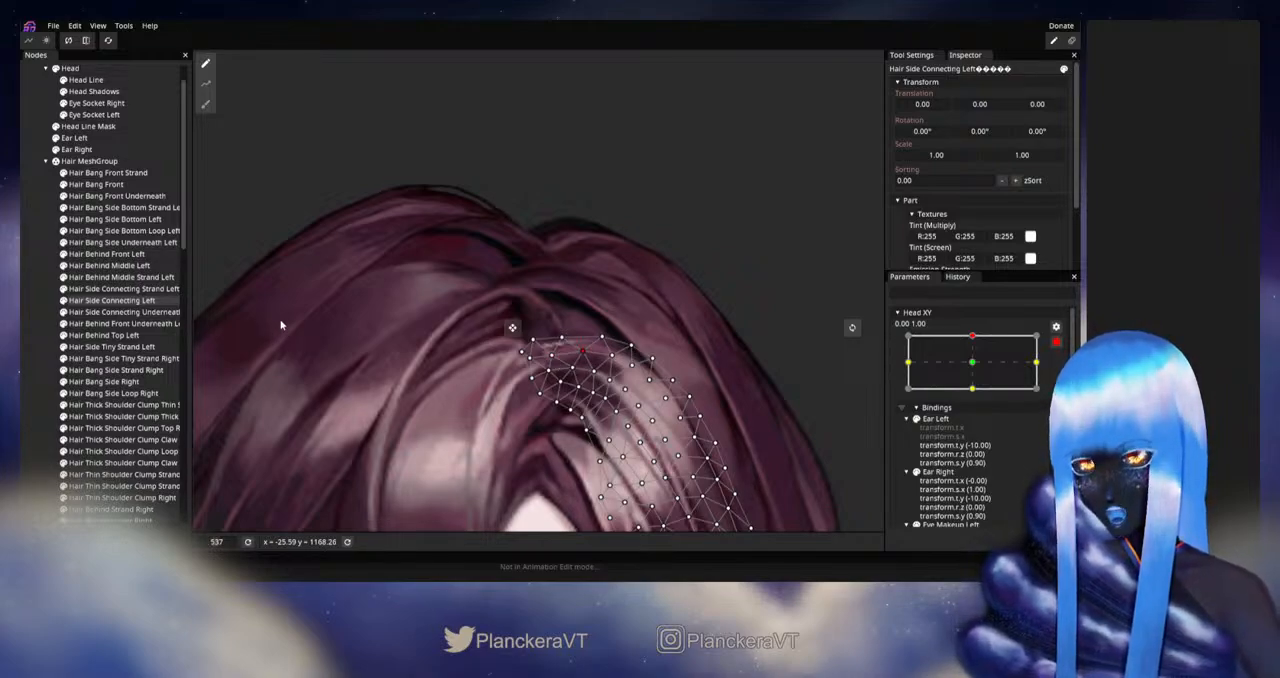
pyautogui.hotkey('ctrl', 's')
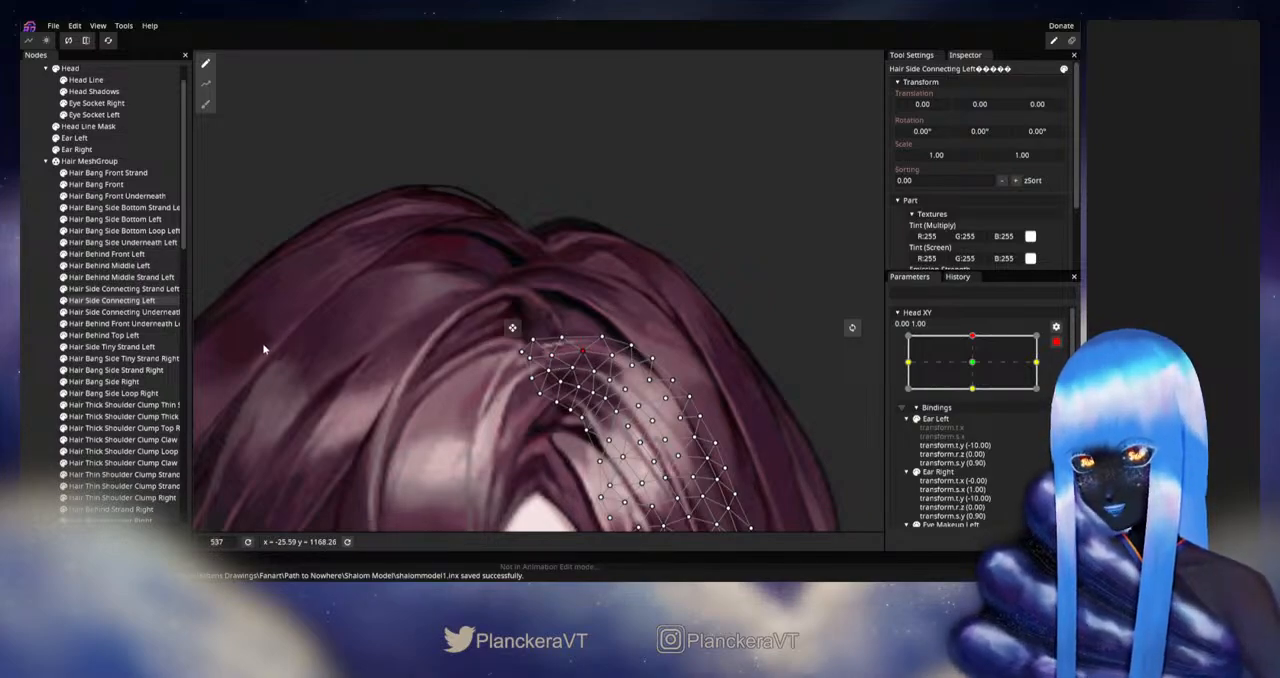
# - Adjust Hair Bang Front's upper edge beside the parting, refining individual vertices with the Vertex Tool
pyautogui.click(100, 184)
pyautogui.click(205, 104)
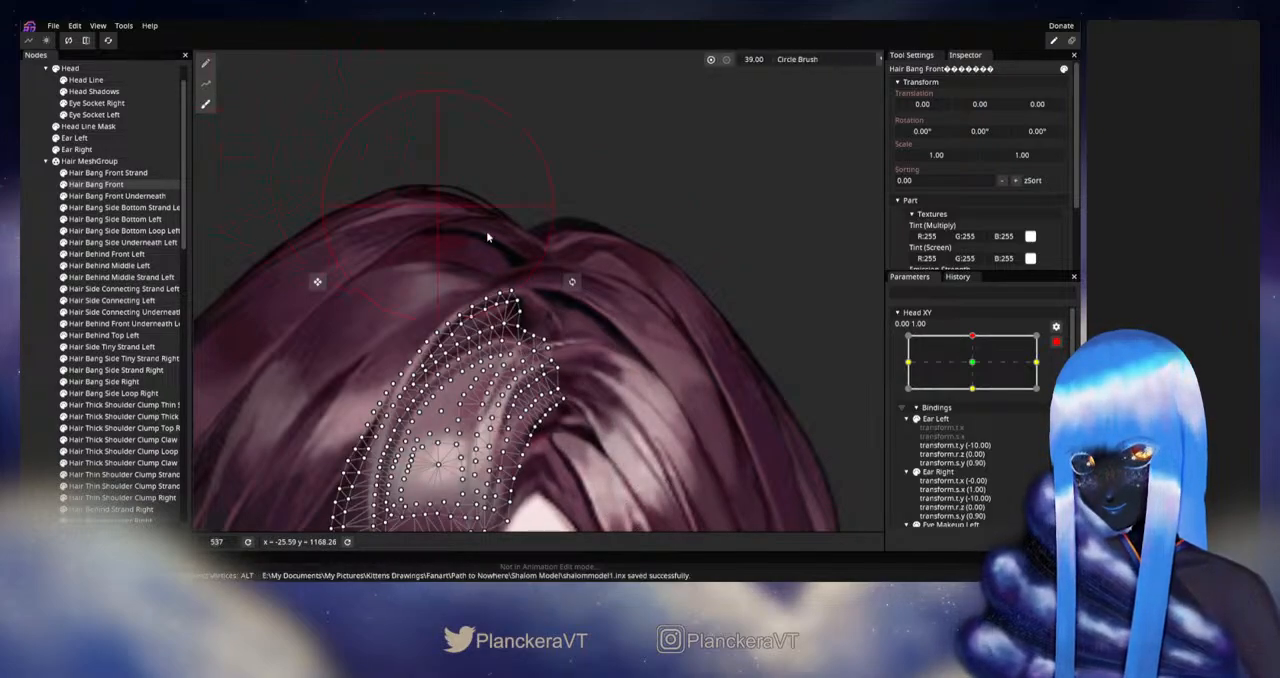
pyautogui.scroll(8, 678, 335)
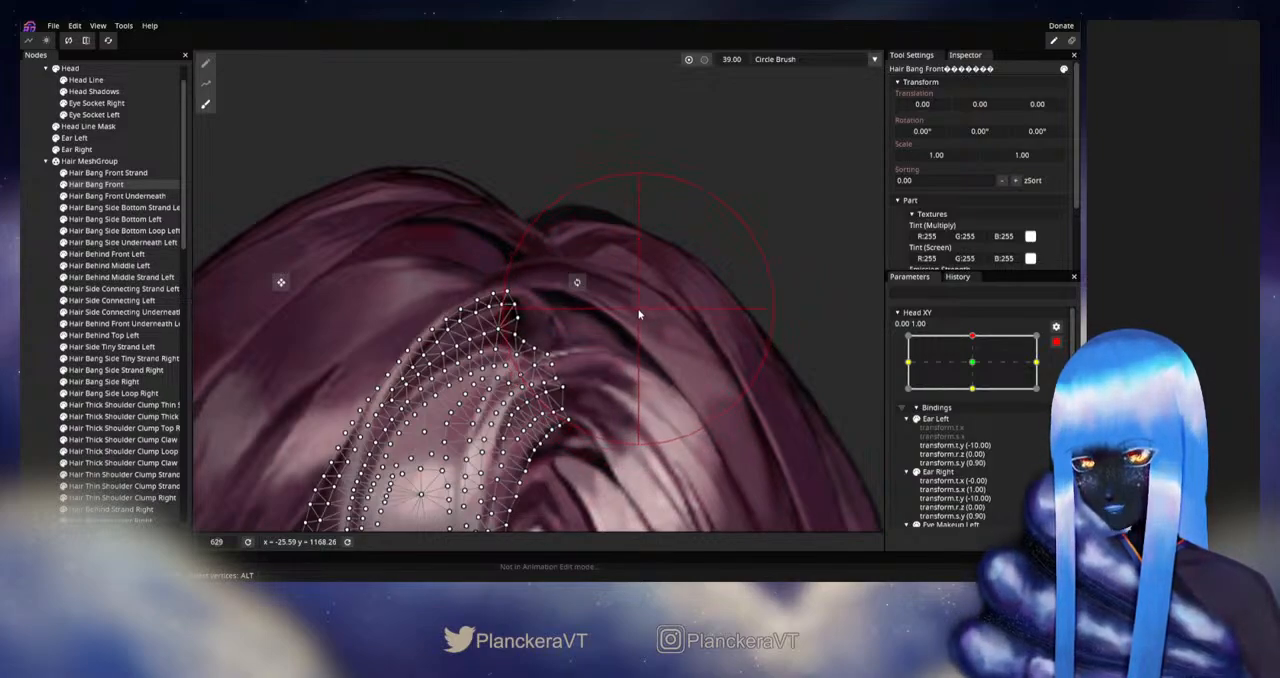
pyautogui.click(205, 63)
pyautogui.scroll(4, 548, 410)
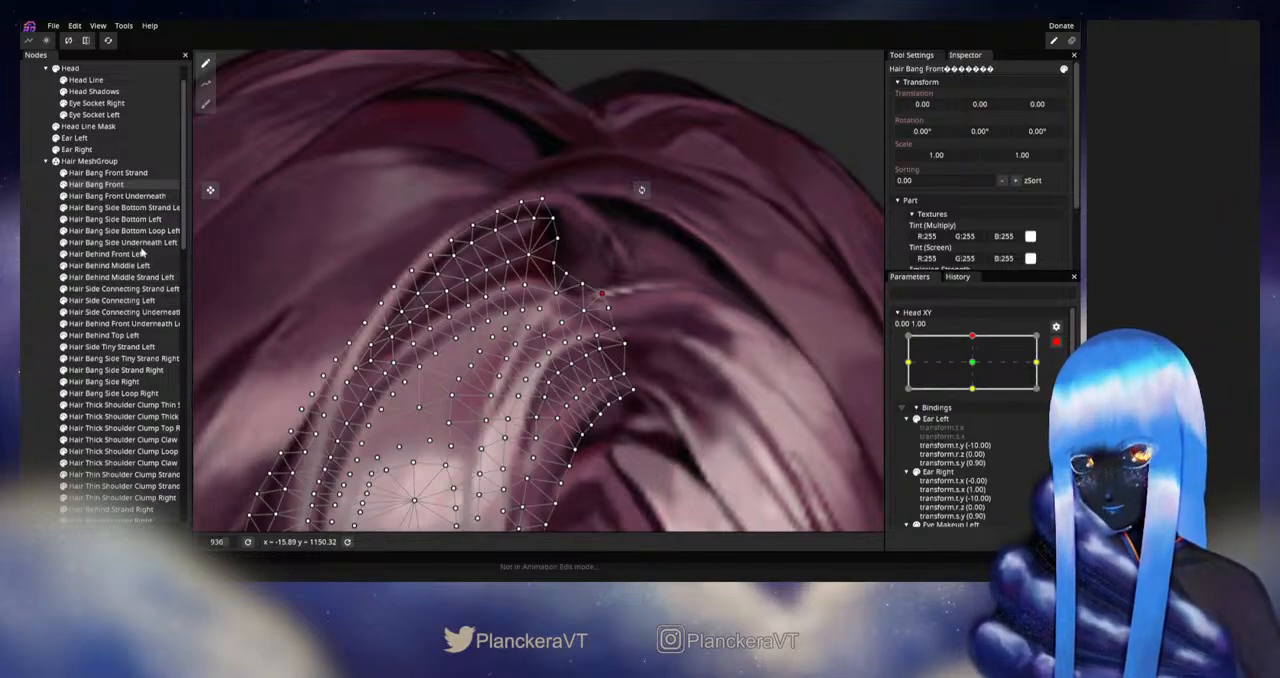
# - Pull Hair Behind Front Underneath Left's lower edge down behind the parting with the Circle Brush and deselect it
pyautogui.click(140, 243)
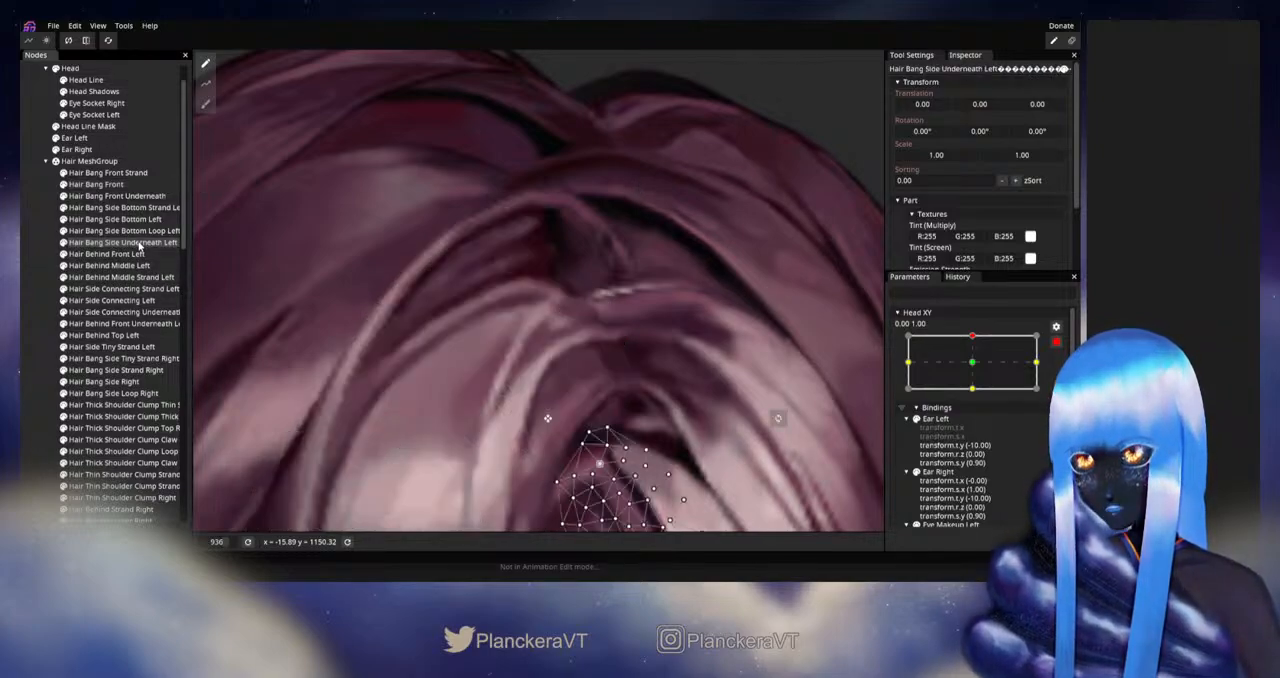
pyautogui.click(129, 312)
pyautogui.click(129, 301)
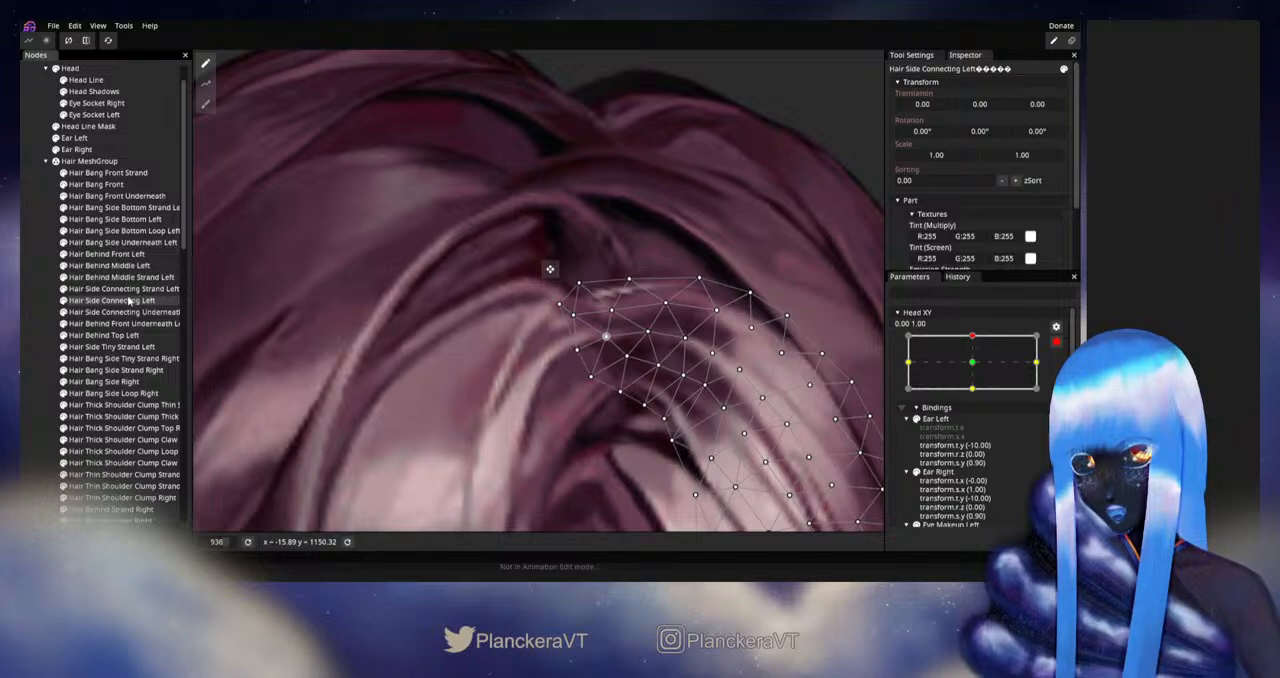
pyautogui.click(125, 324)
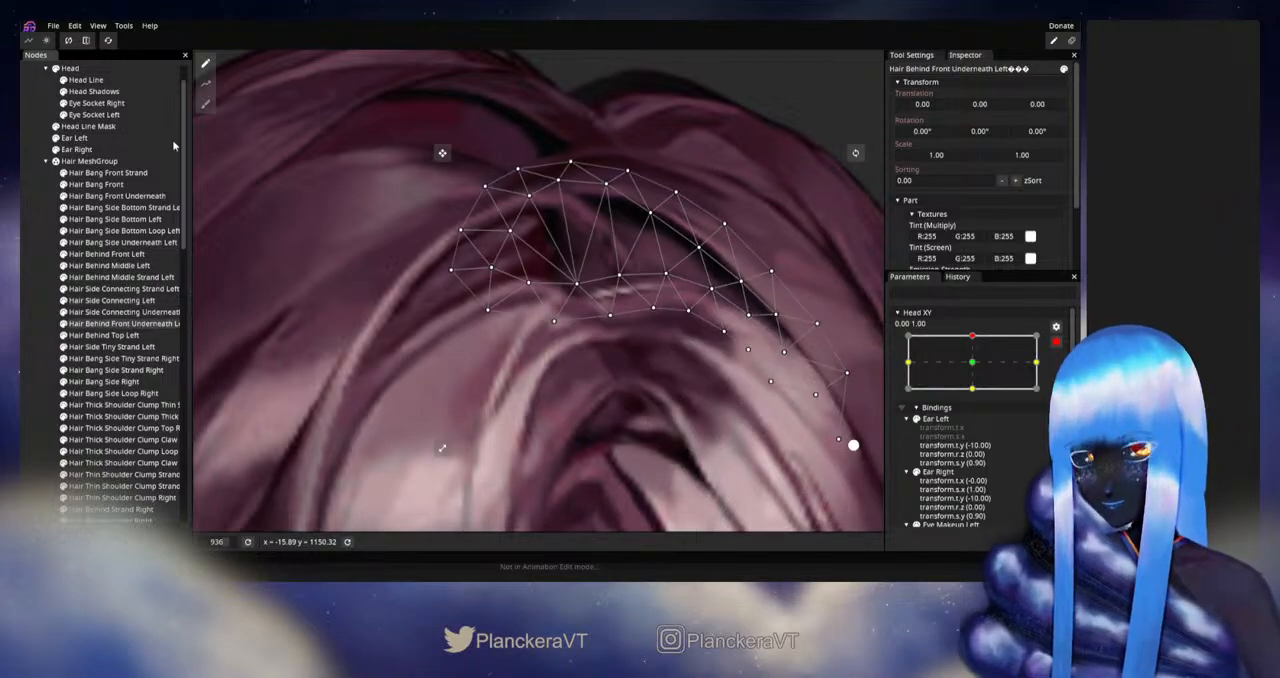
pyautogui.click(205, 104)
pyautogui.moveTo(622, 415); pyautogui.dragTo(624, 453)
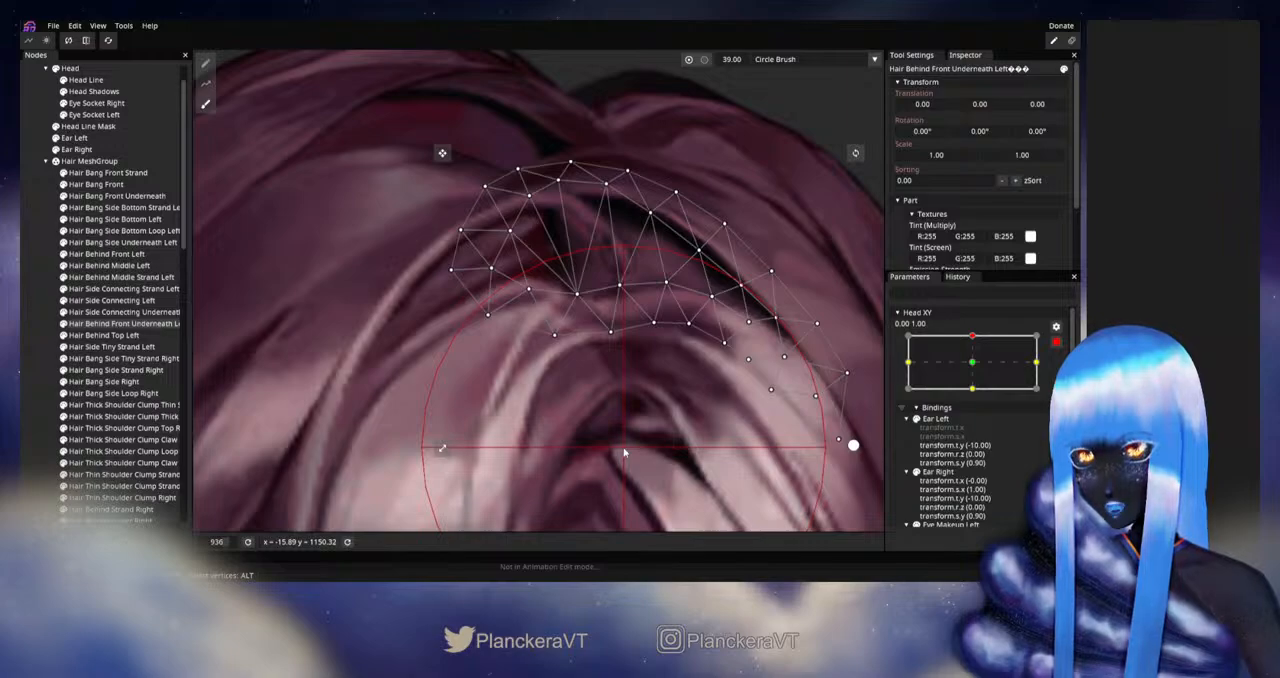
pyautogui.click(31, 350)
# - Disarm Head XY and preview the upward tilt to check how the underneath hair fills in behind the parting
pyautogui.scroll(-4, 688, 372)
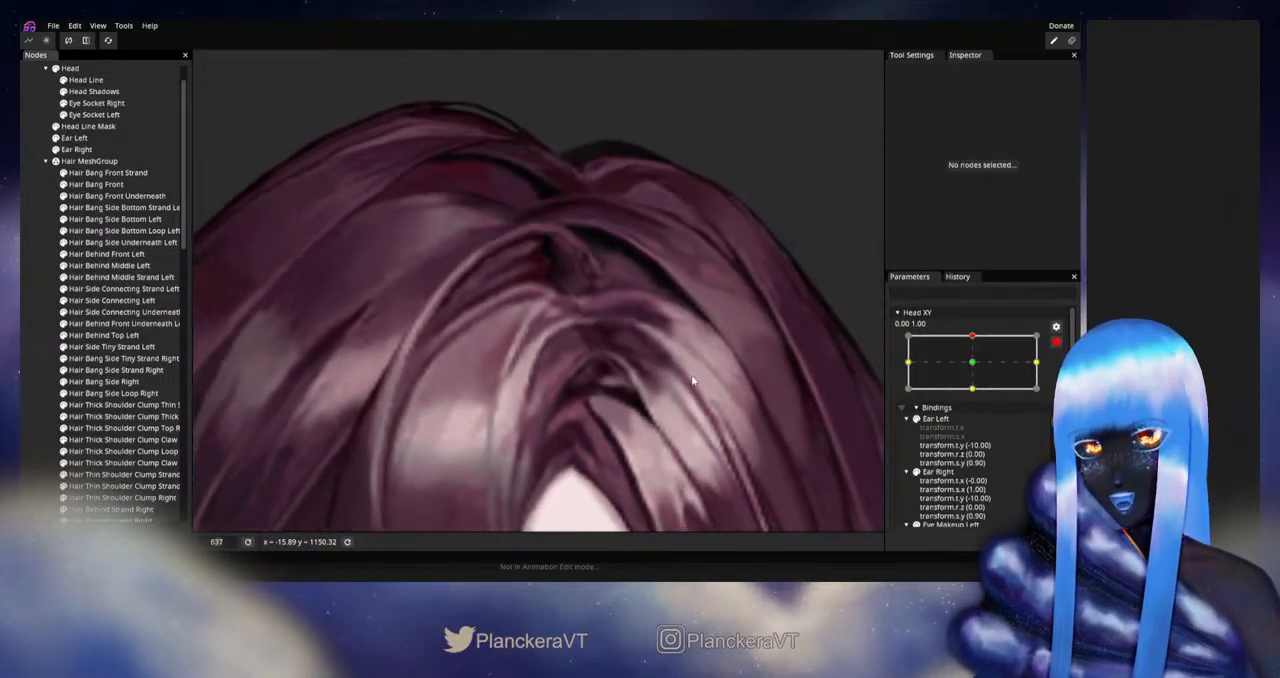
pyautogui.scroll(-4, 692, 380)
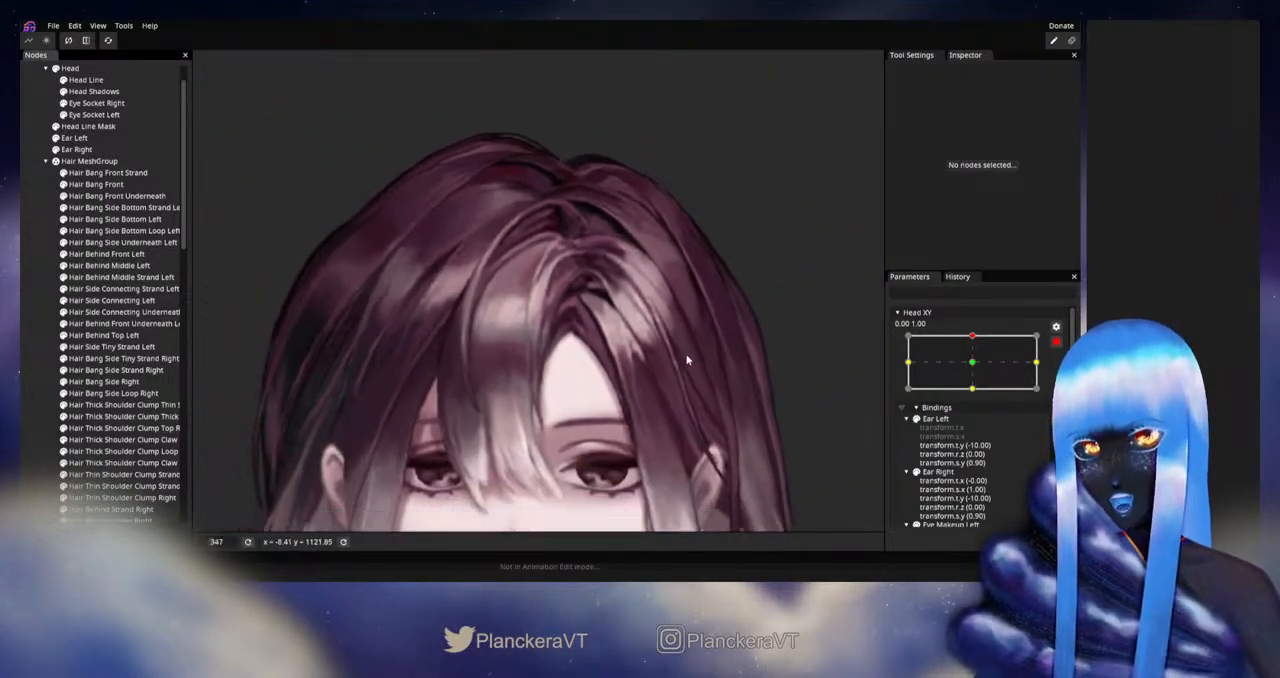
pyautogui.scroll(-2, 696, 376)
pyautogui.click(1056, 342)
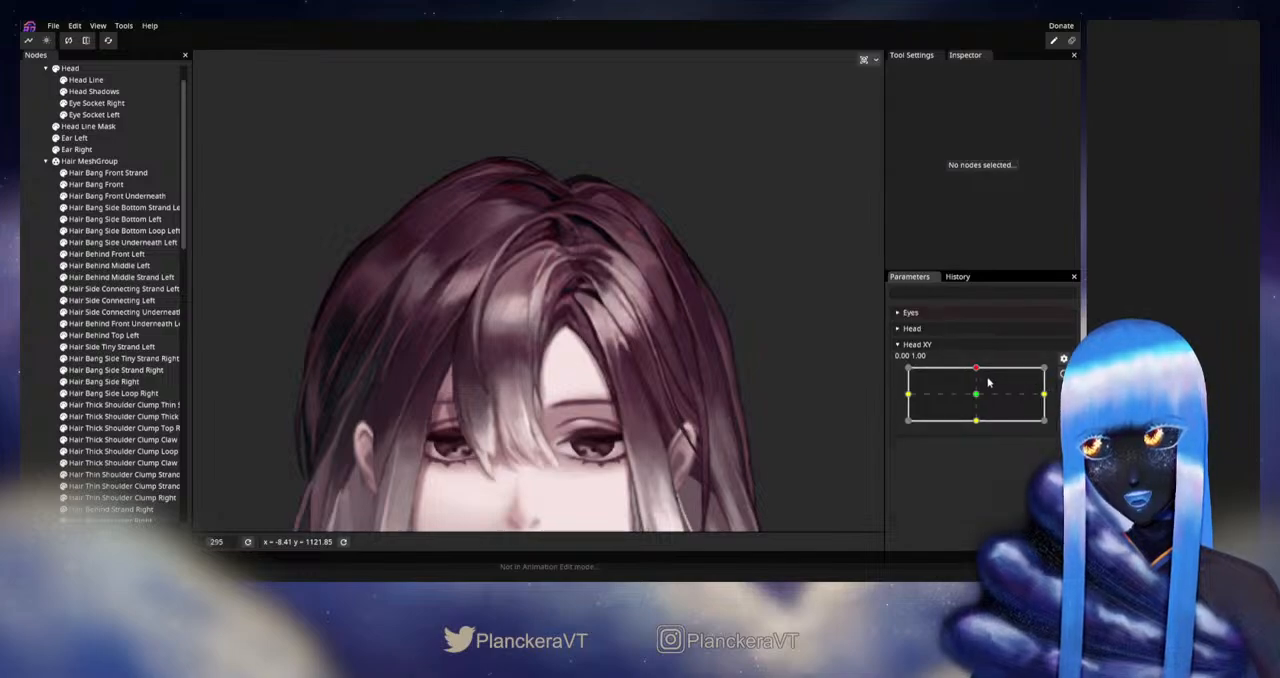
pyautogui.moveTo(975, 370)
pyautogui.mouseDown()
pyautogui.moveTo(978, 398)
pyautogui.moveTo(977, 370)
pyautogui.mouseUp()
pyautogui.scroll(-5, 660, 385)
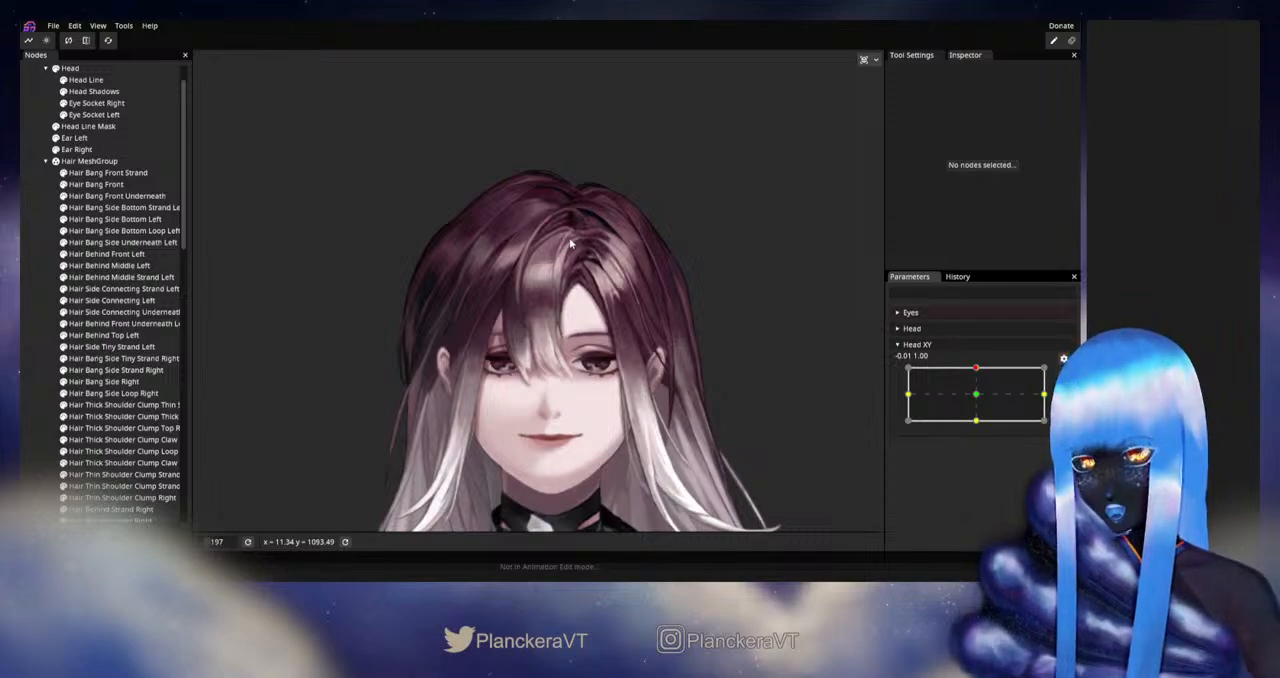
pyautogui.moveTo(621, 325)
pyautogui.mouseDown()
pyautogui.moveTo(625, 335)
pyautogui.moveTo(632, 307)
pyautogui.mouseUp()
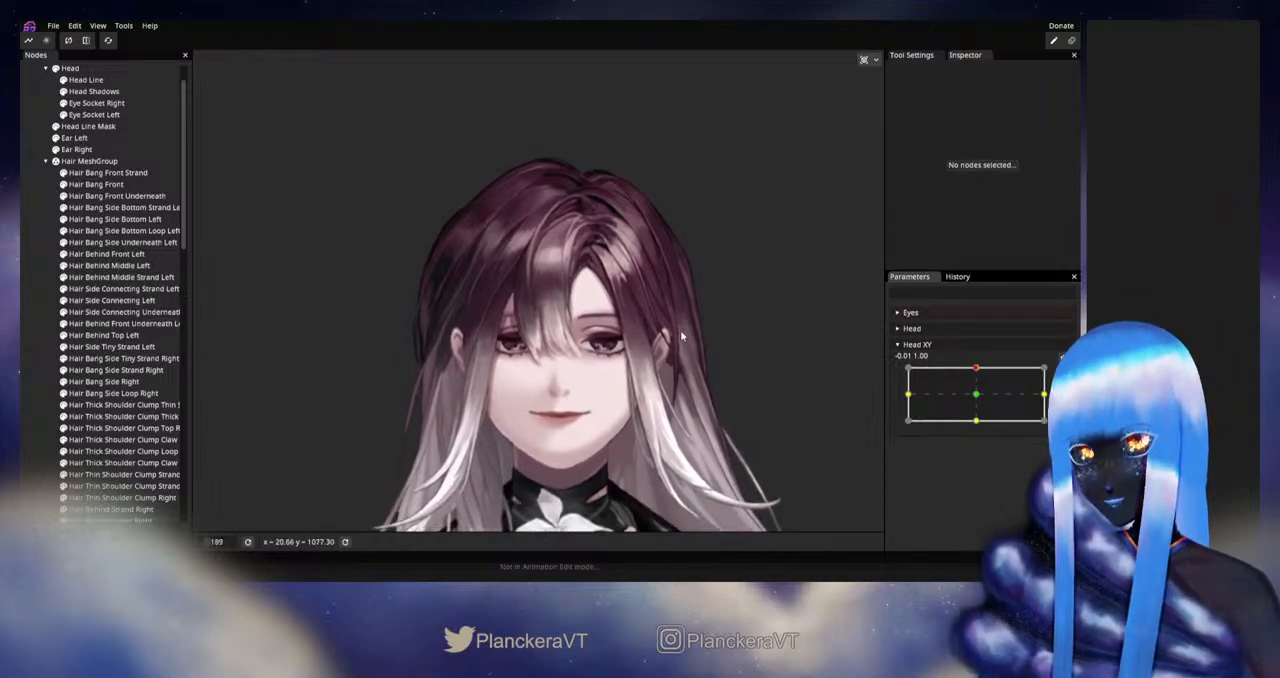
pyautogui.scroll(-1, 660, 320)
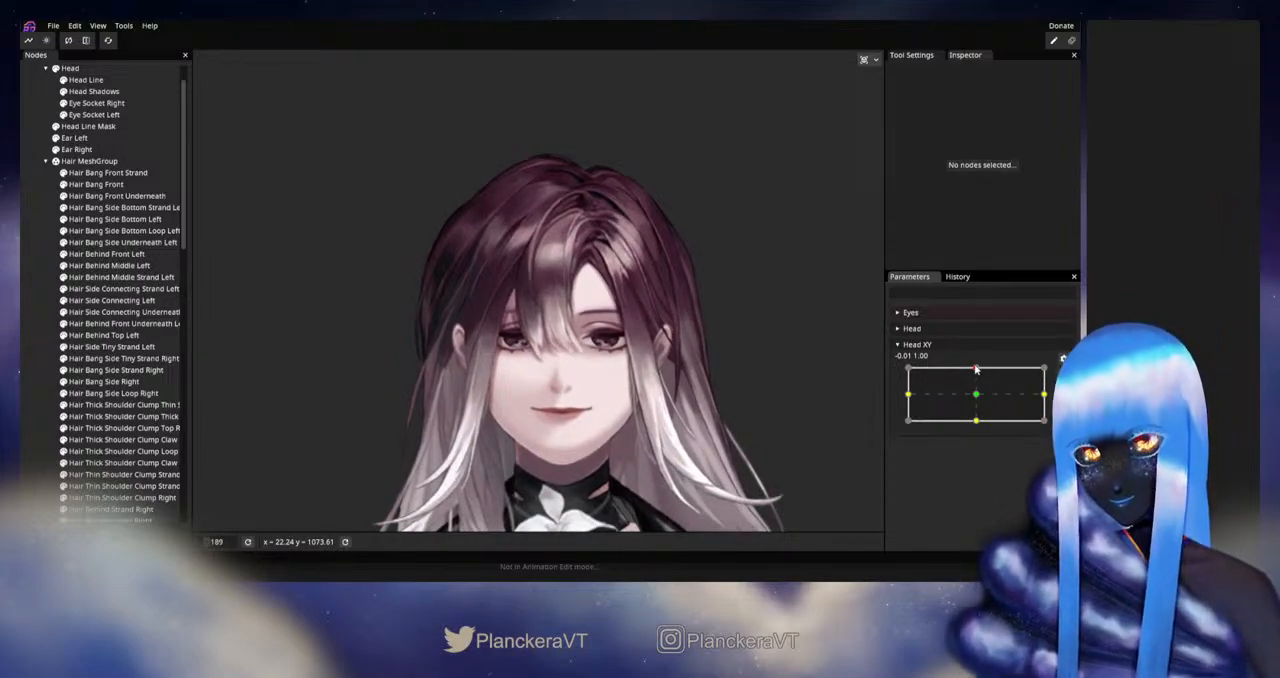
pyautogui.moveTo(976, 370)
pyautogui.mouseDown()
pyautogui.moveTo(979, 399)
pyautogui.moveTo(977, 371)
pyautogui.mouseUp()
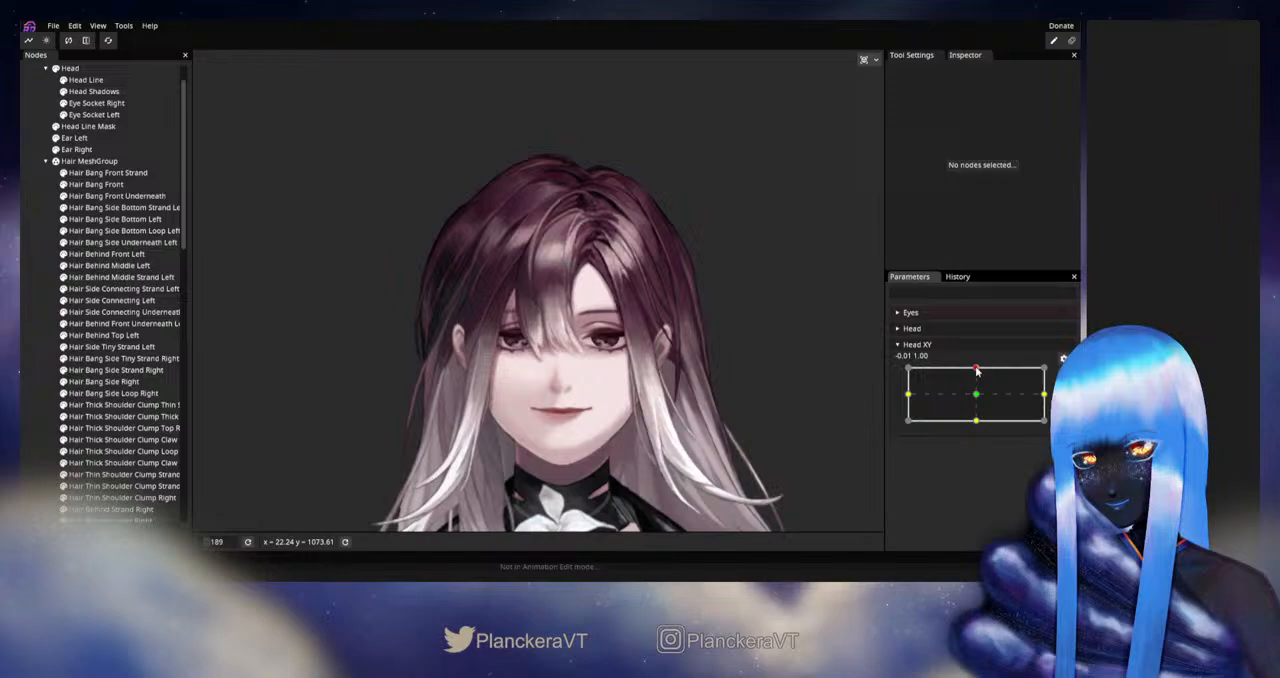
# - Inspect the hair at Head XY's 0.00, 1.00 keypoint while armed, disarm it and preview the upward tilt again
pyautogui.click(1063, 373)
pyautogui.scroll(4, 641, 342)
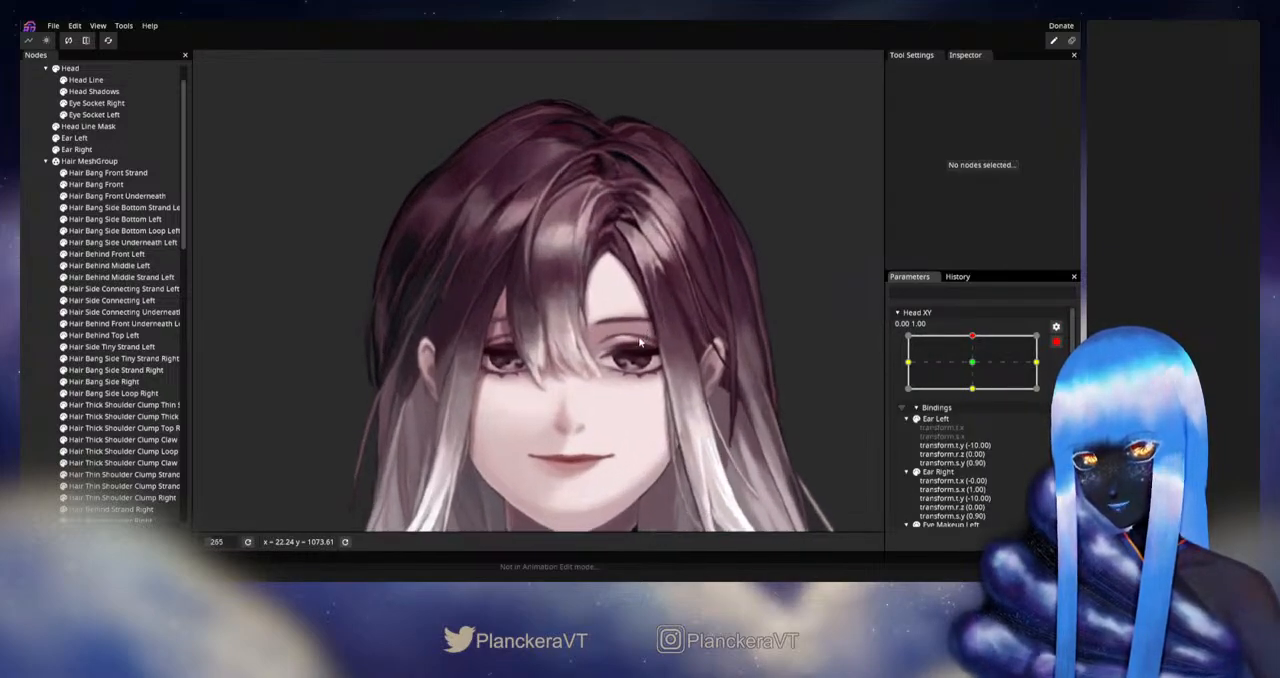
pyautogui.scroll(-3, 641, 342)
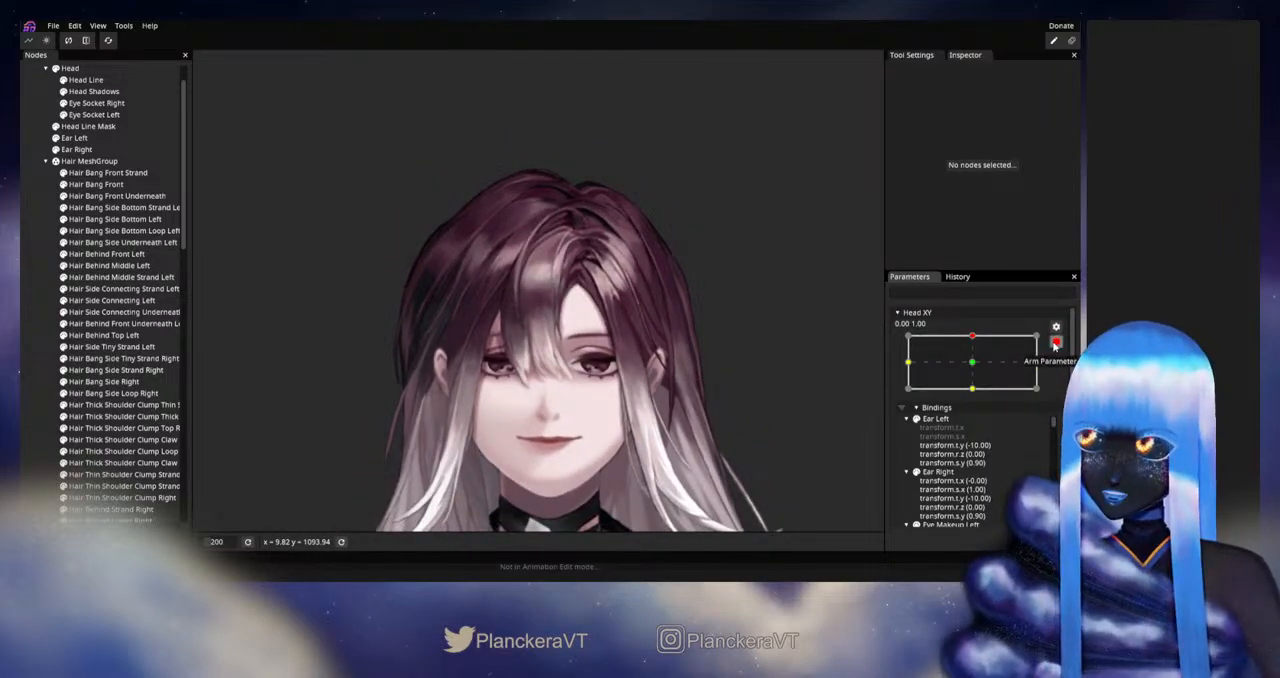
pyautogui.click(1055, 345)
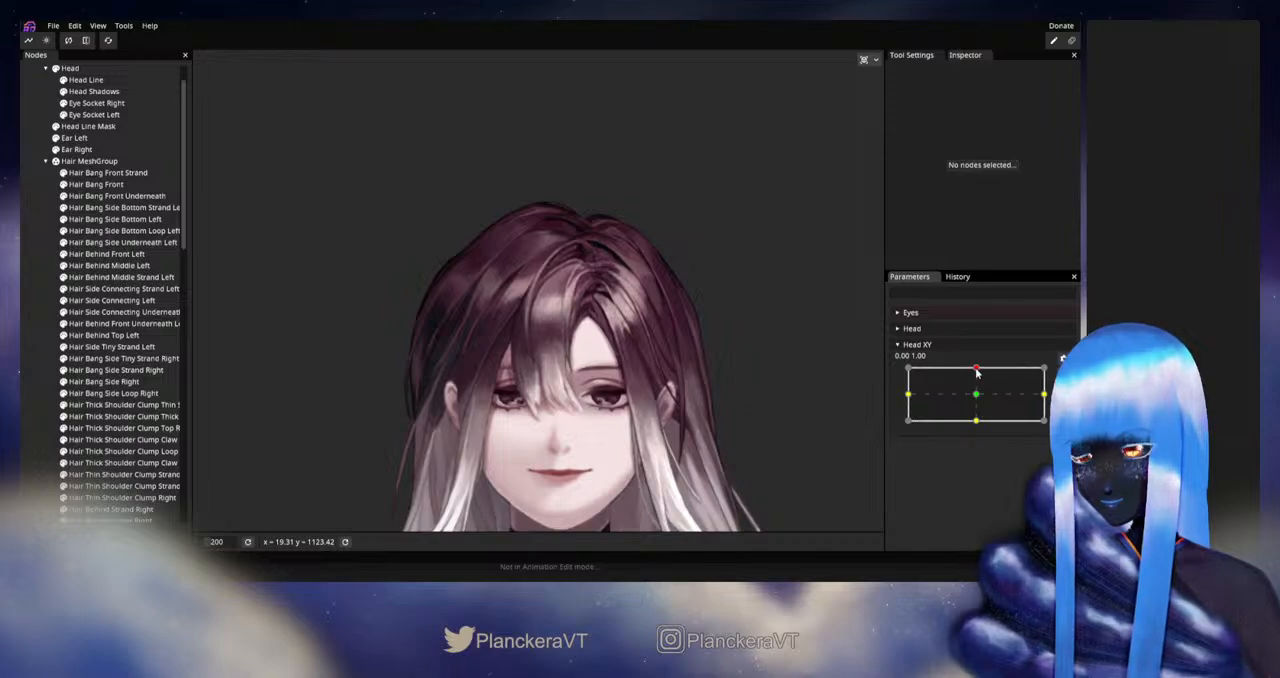
pyautogui.moveTo(977, 372)
pyautogui.mouseDown()
pyautogui.moveTo(978, 397)
pyautogui.moveTo(975, 368)
pyautogui.mouseUp()
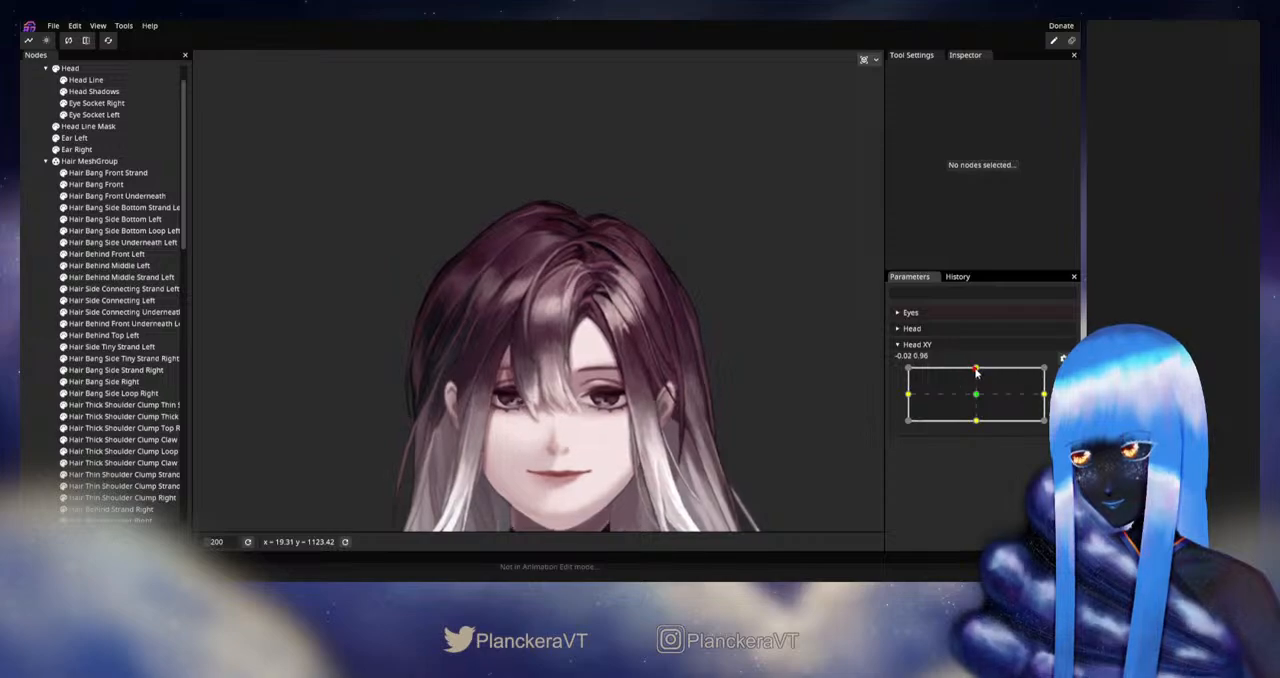
# - Preview the upward head tilt by moving Head XY around its upper centre keypoint
pyautogui.moveTo(976, 372)
pyautogui.mouseDown()
pyautogui.moveTo(978, 398)
pyautogui.moveTo(976, 367)
pyautogui.mouseUp()
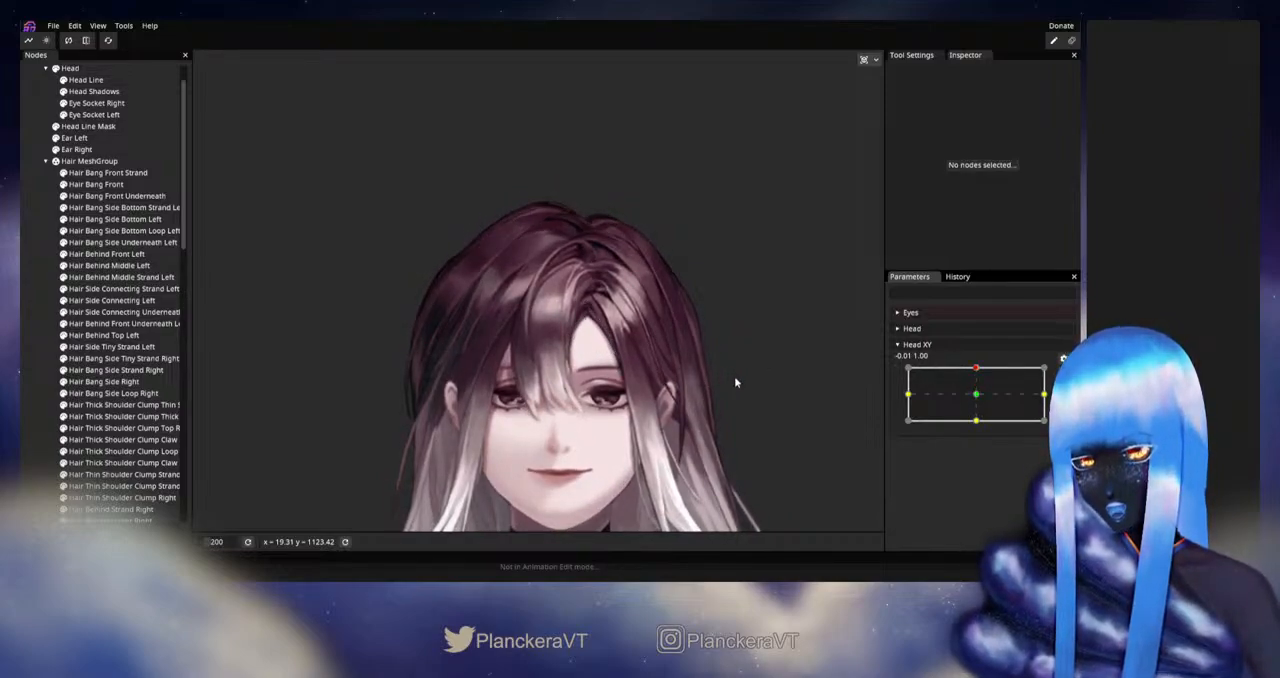
pyautogui.moveTo(975, 370); pyautogui.dragTo(974, 370)
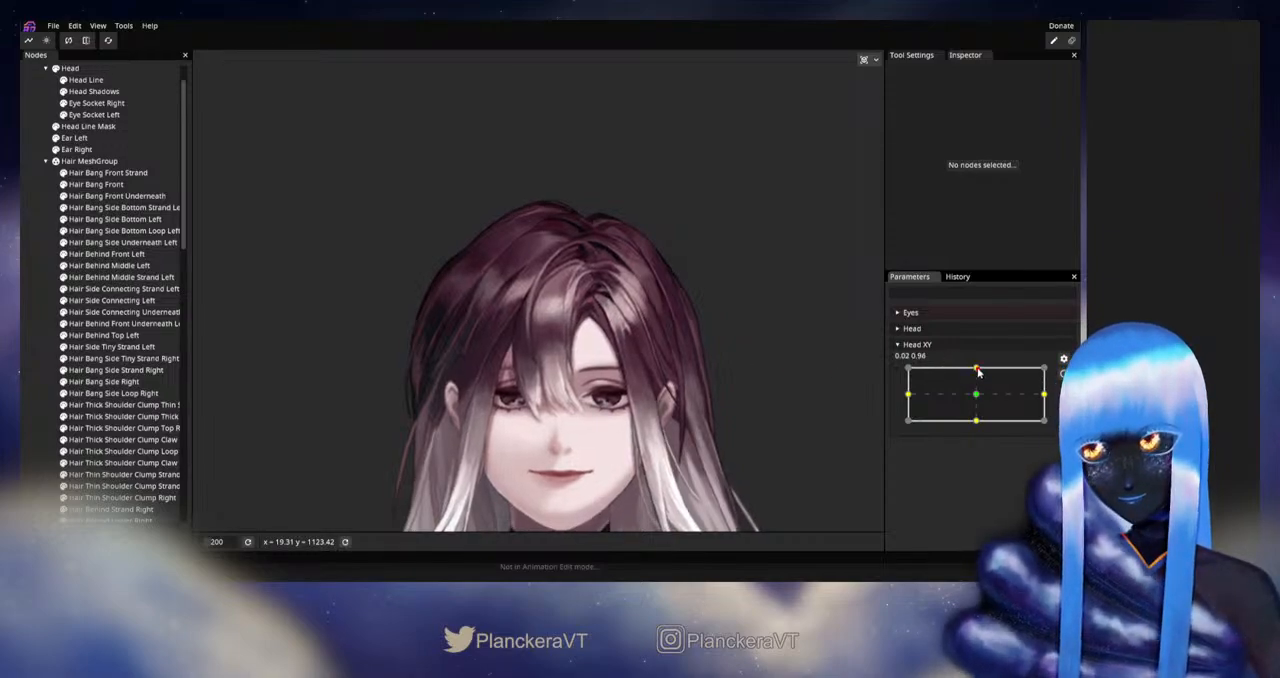
pyautogui.moveTo(980, 374)
pyautogui.mouseDown()
pyautogui.moveTo(978, 398)
pyautogui.moveTo(978, 370)
pyautogui.mouseUp()
# - Arm Head XY at 0.00, 1.00, adjust the vertex at Hair Bang Front's inner corner beside the parting and deselect the mesh
pyautogui.click(1052, 376)
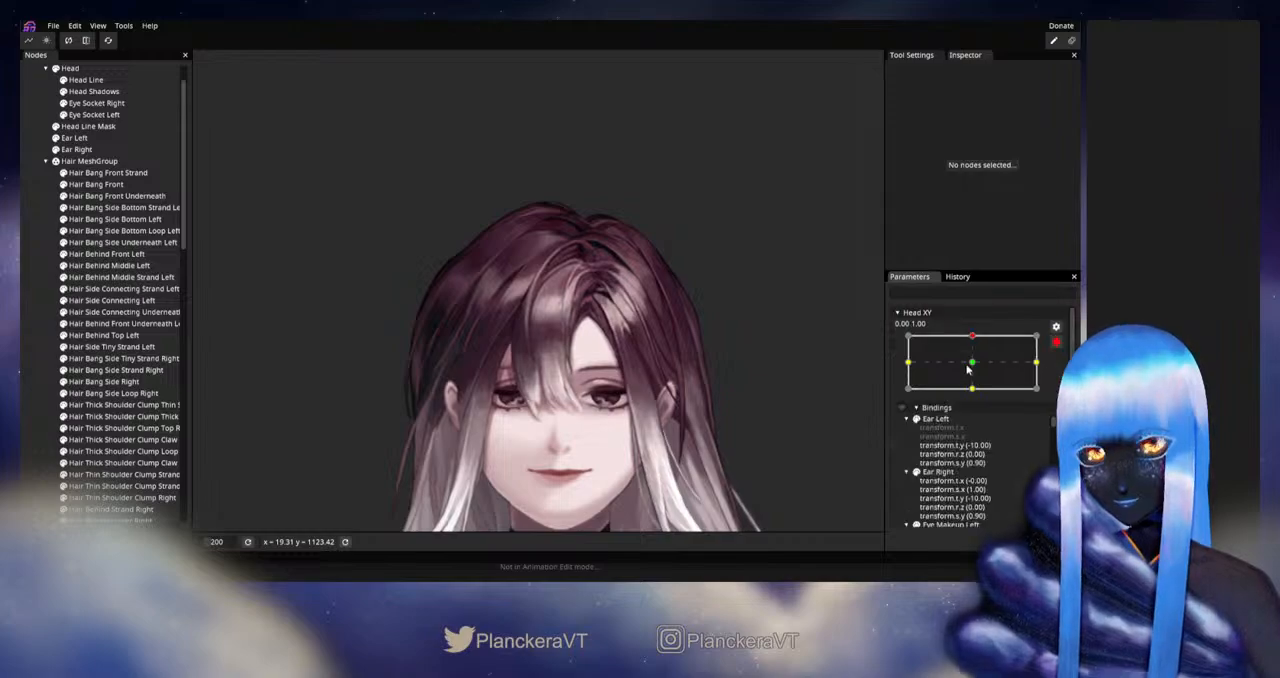
pyautogui.scroll(6, 558, 387)
pyautogui.scroll(8, 558, 387)
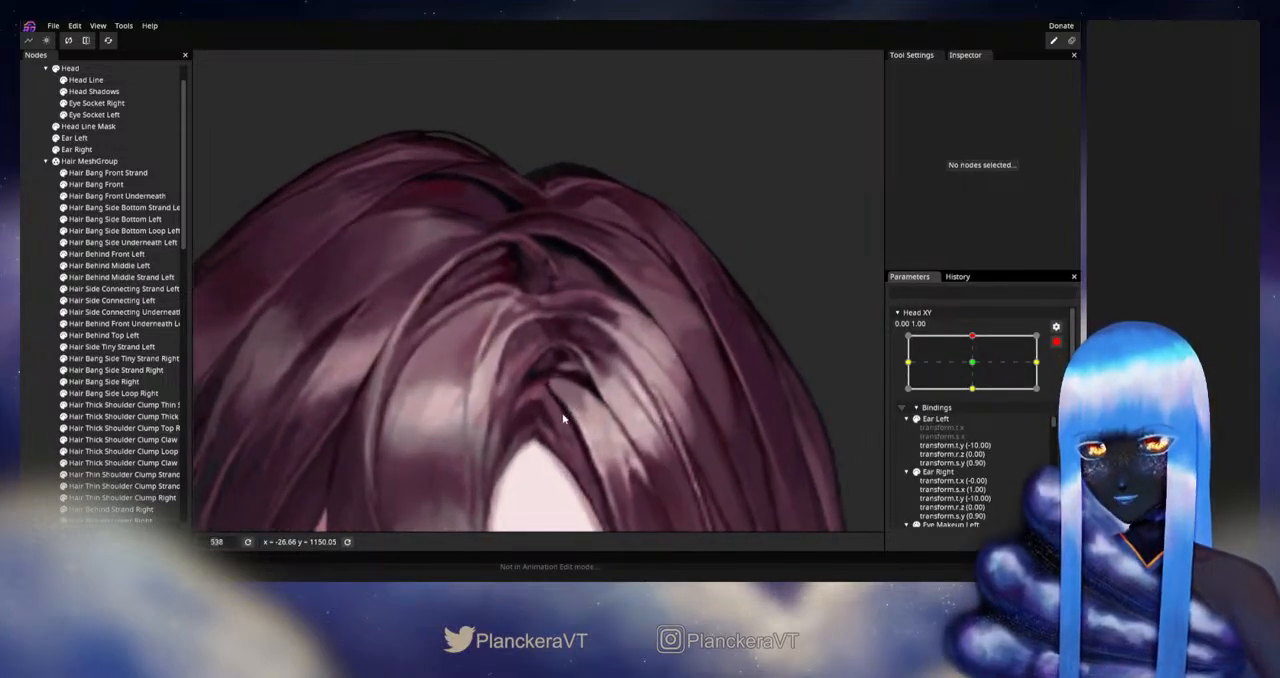
pyautogui.moveTo(564, 412); pyautogui.dragTo(549, 425)
pyautogui.moveTo(554, 371); pyautogui.dragTo(545, 376)
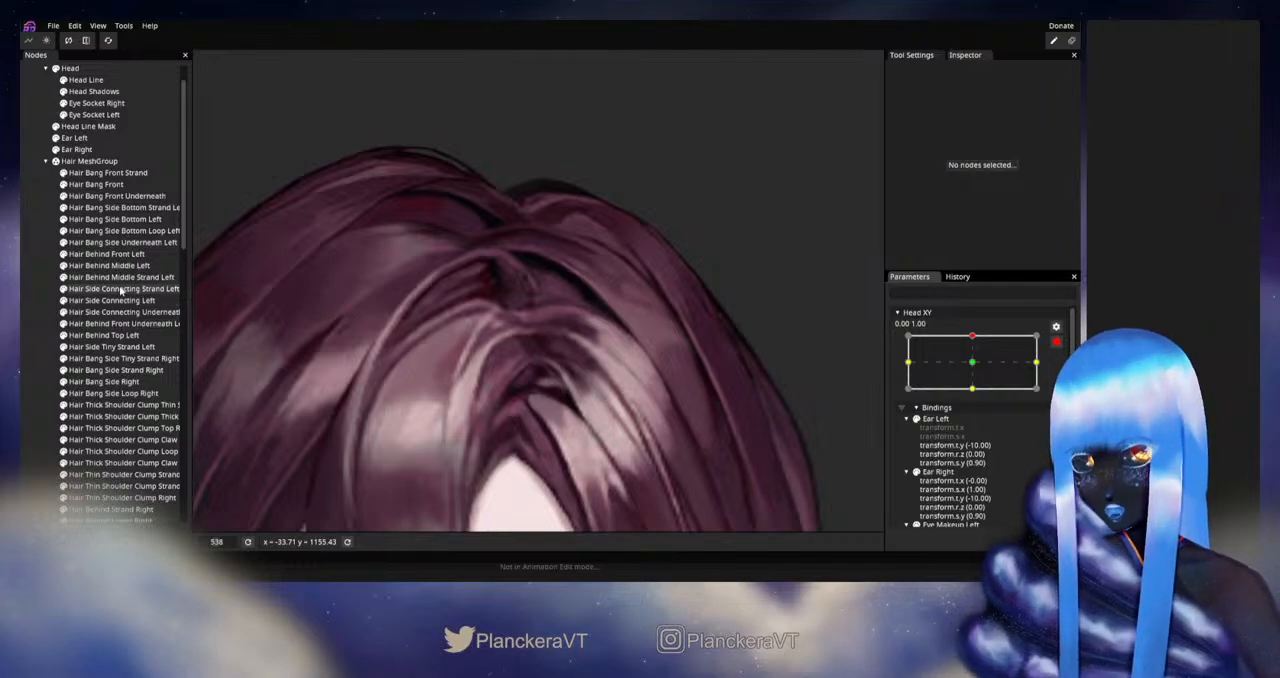
pyautogui.click(95, 186)
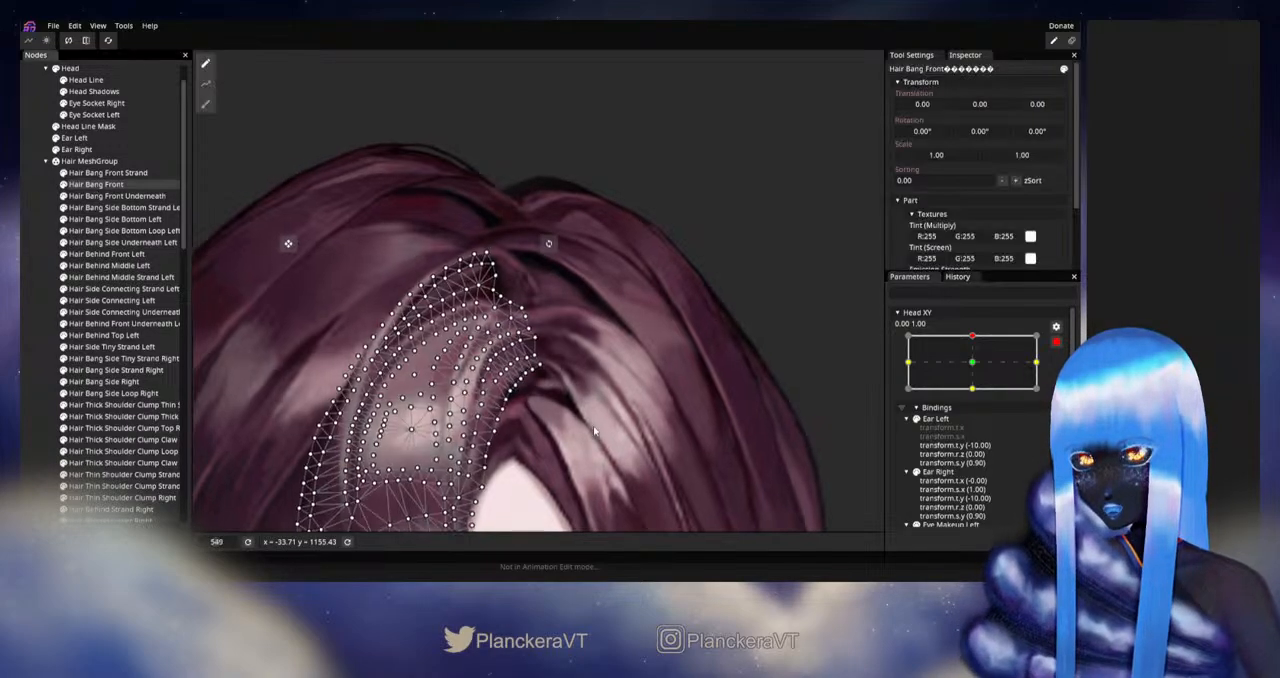
pyautogui.scroll(6, 545, 430)
pyautogui.scroll(2, 545, 440)
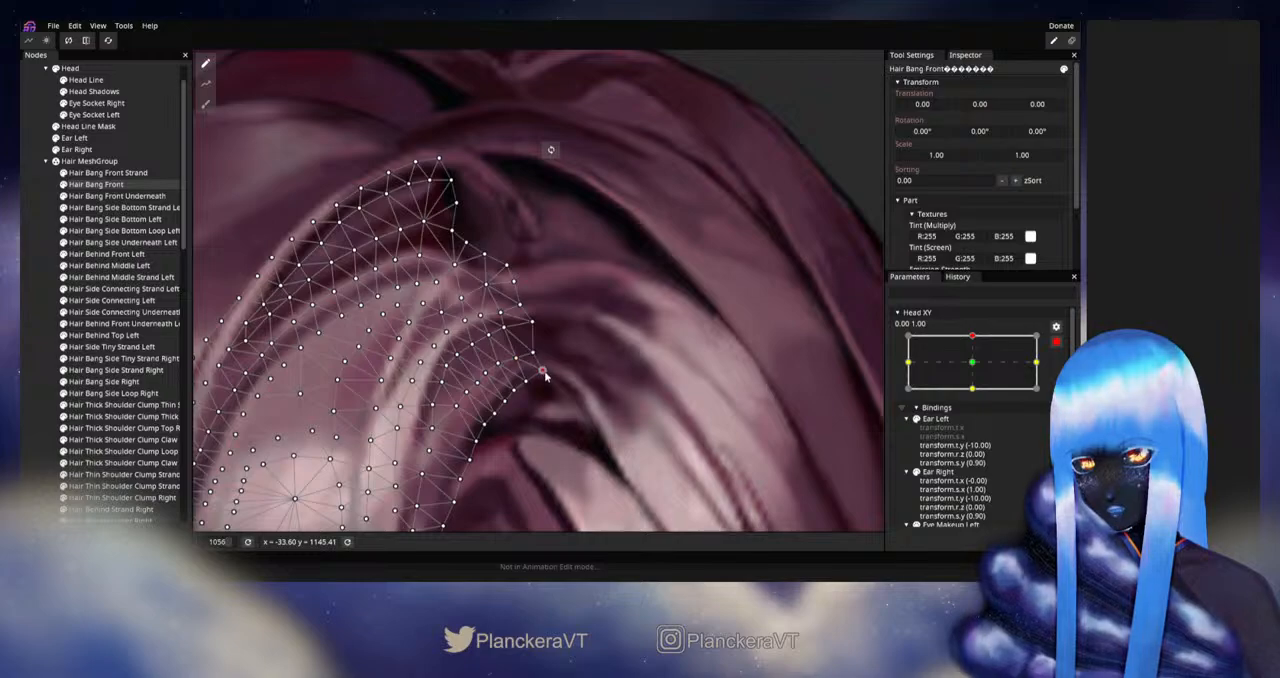
pyautogui.moveTo(547, 412); pyautogui.dragTo(547, 393)
pyautogui.click(35, 367)
pyautogui.scroll(-2, 627, 434)
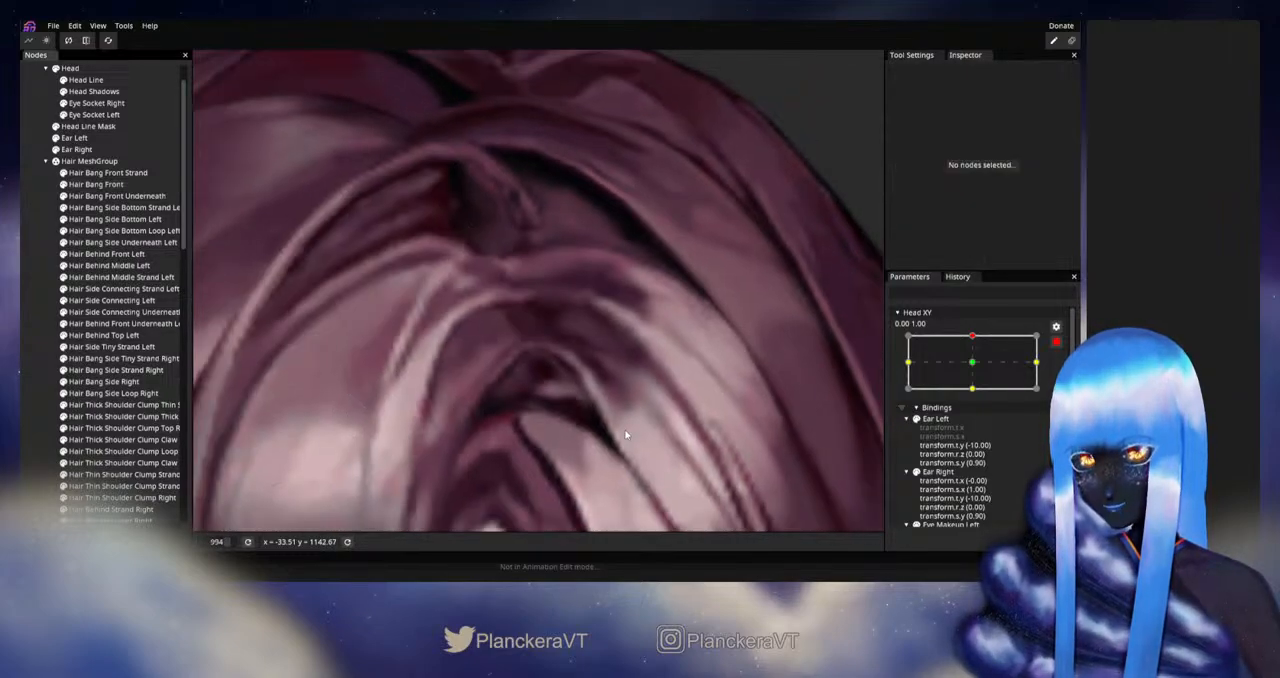
# - Reselect Hair Bang Front, nudge its inner corner vertex slightly outward at the parting and deselect it
pyautogui.click(96, 184)
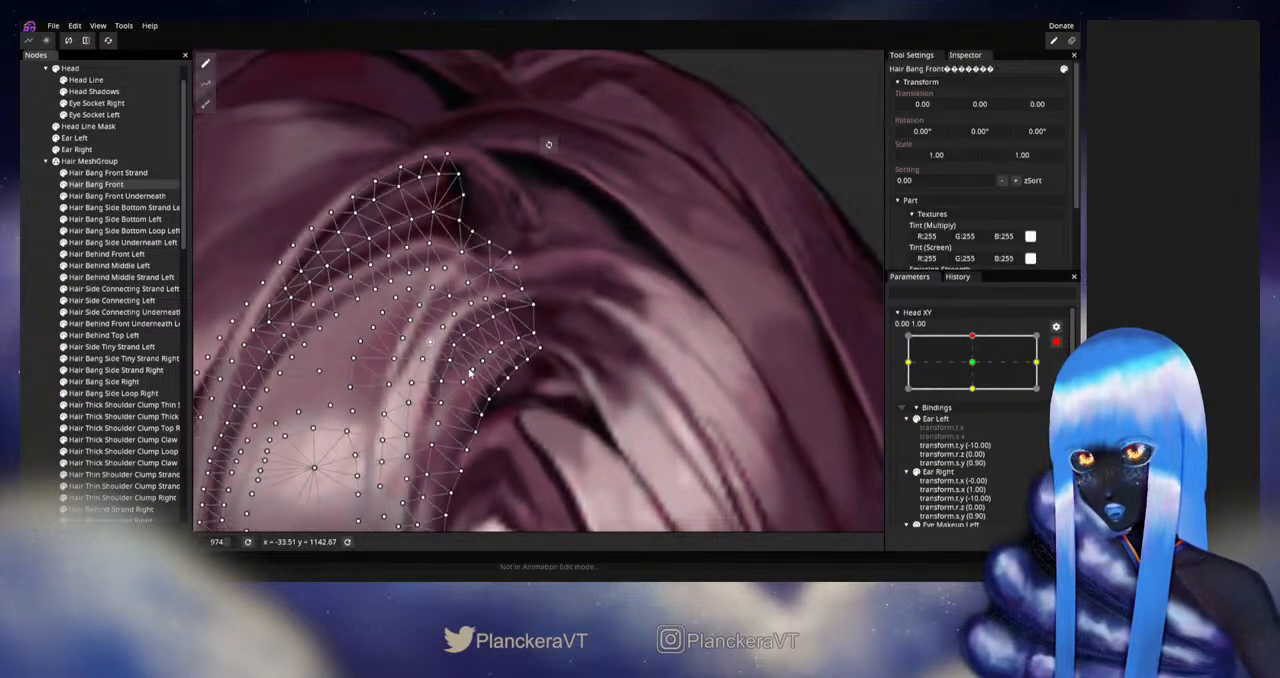
pyautogui.scroll(3, 533, 388)
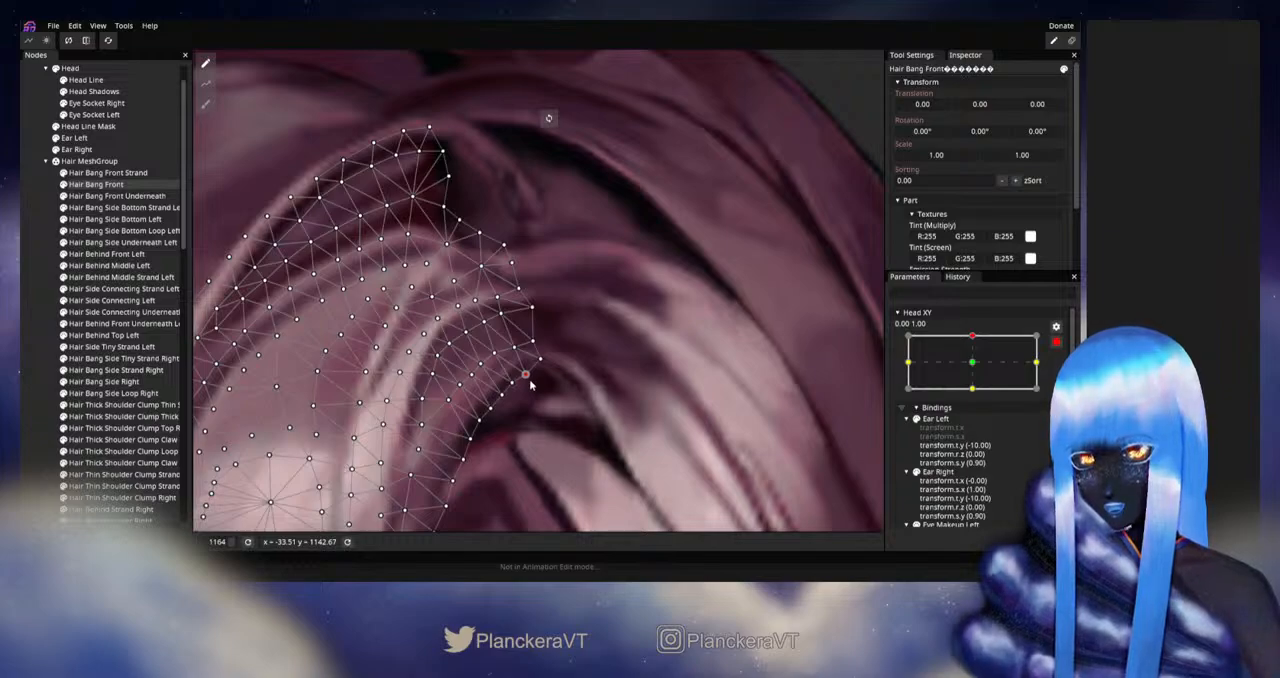
pyautogui.moveTo(540, 363); pyautogui.dragTo(543, 368)
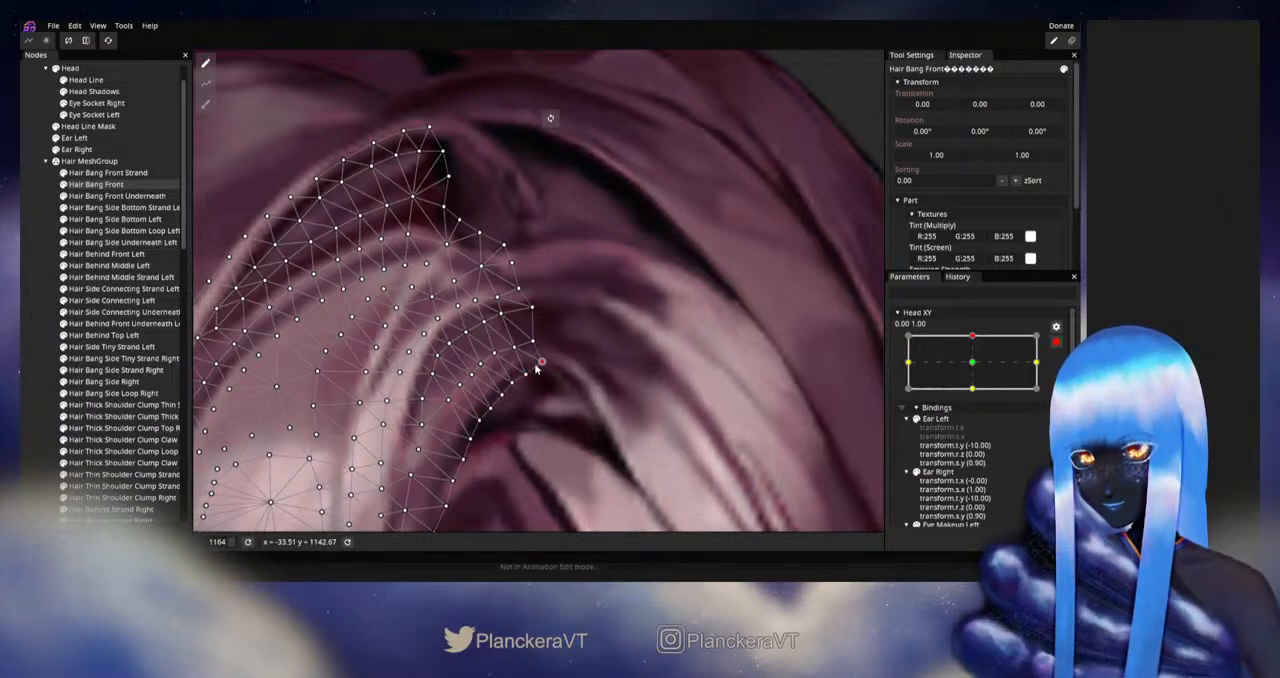
pyautogui.click(629, 386)
pyautogui.scroll(-4, 557, 443)
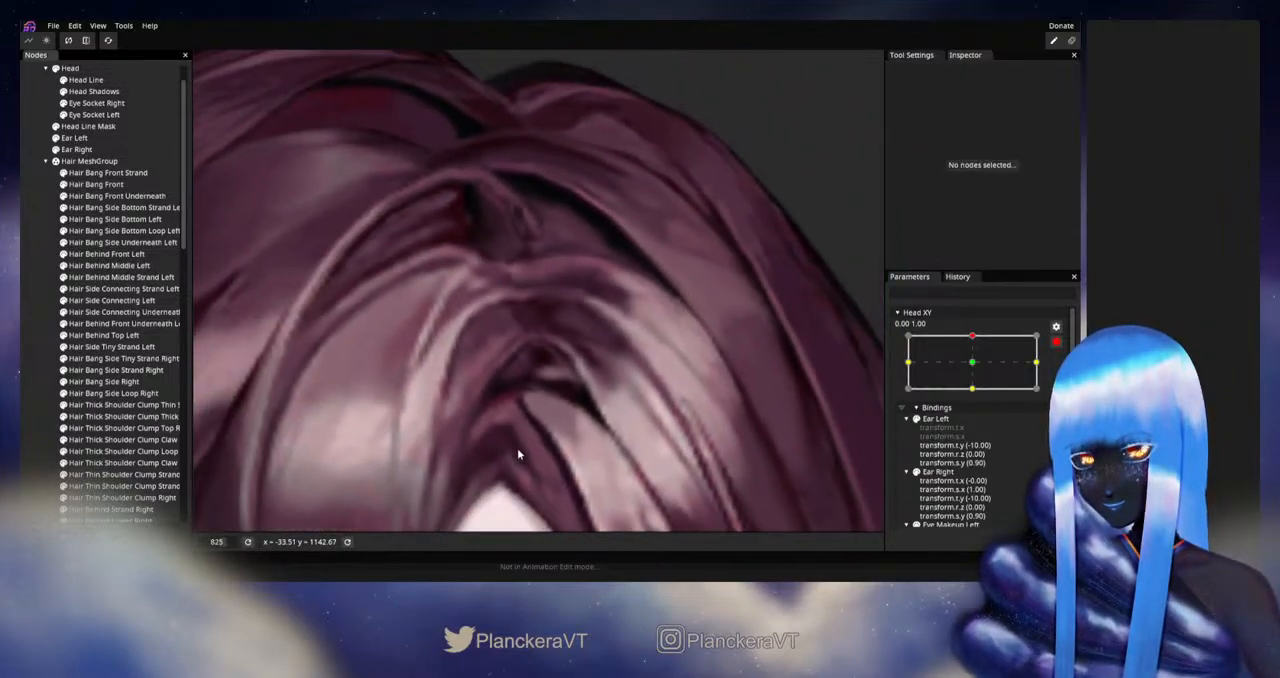
# - Refine the vertices along Hair Bang Front's lower inner edge below the parting and deselect the mesh
pyautogui.scroll(-3, 523, 440)
pyautogui.moveTo(548, 425); pyautogui.dragTo(566, 417)
pyautogui.scroll(4, 566, 417)
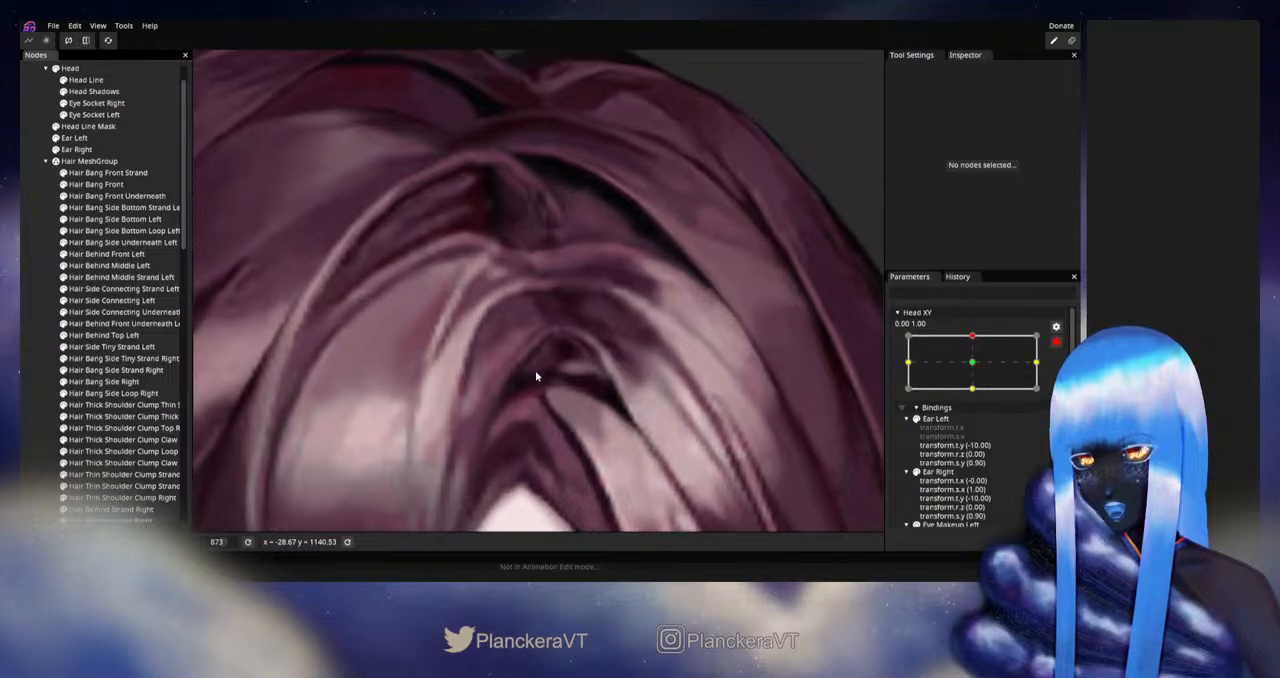
pyautogui.scroll(-2, 536, 375)
pyautogui.click(96, 184)
pyautogui.scroll(2, 563, 415)
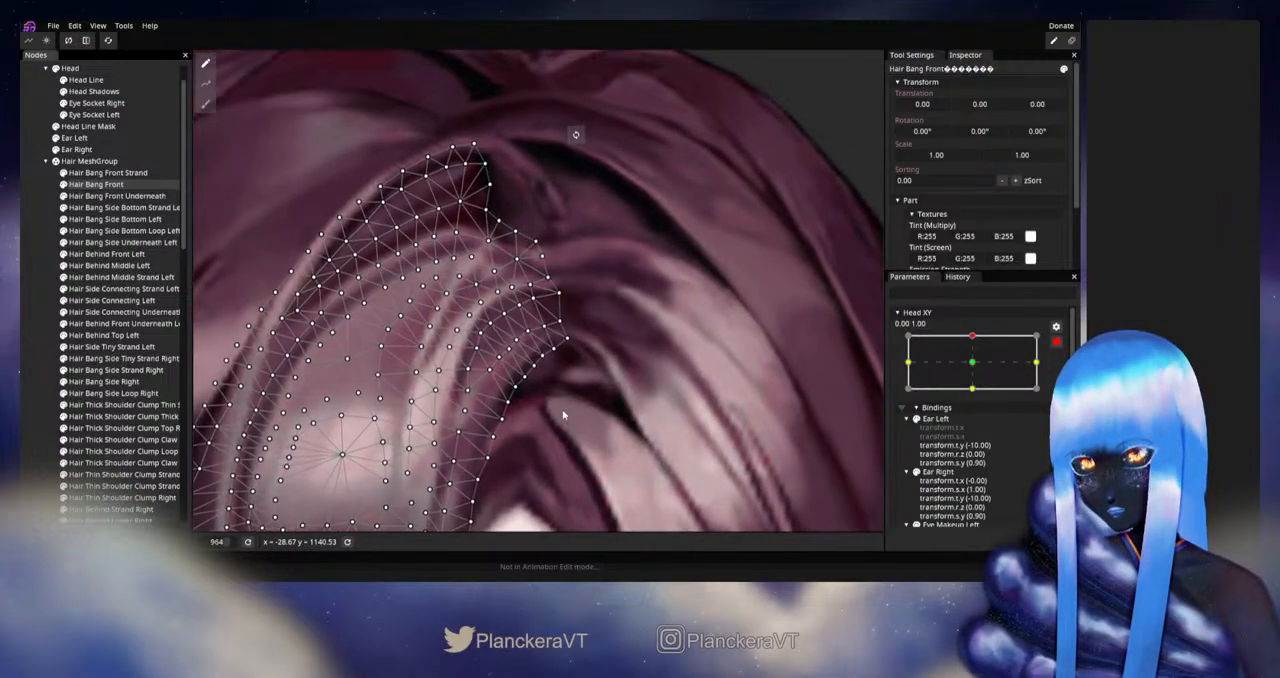
pyautogui.scroll(2, 540, 385)
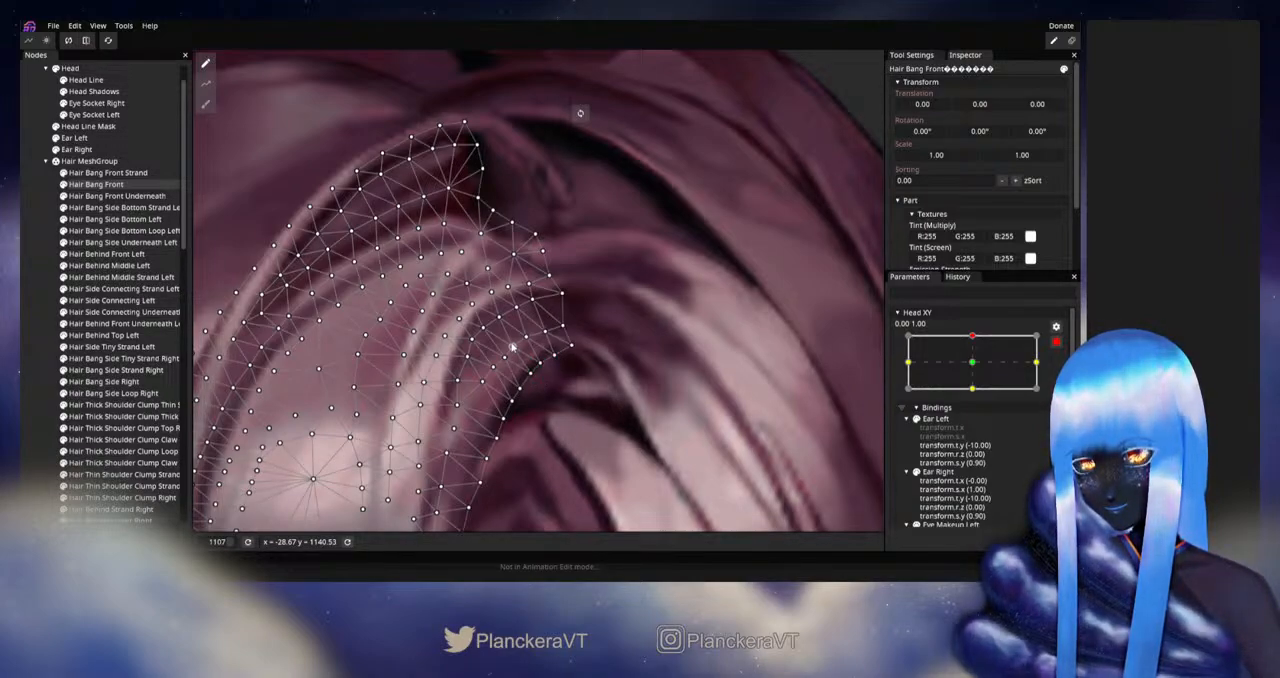
pyautogui.click(52, 360)
# - Disarm Head XY and preview the upward tilt, examining the parting and the whole head's hair shape
pyautogui.scroll(-4, 621, 403)
pyautogui.scroll(-5, 621, 405)
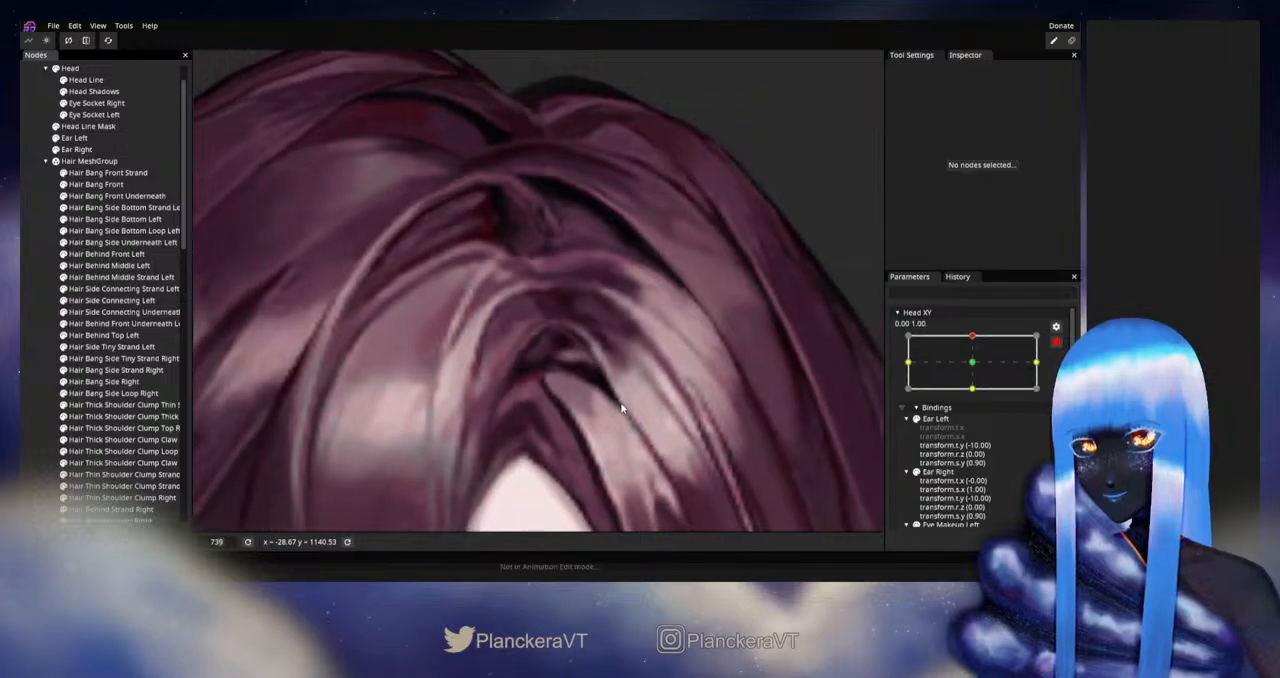
pyautogui.scroll(-5, 621, 411)
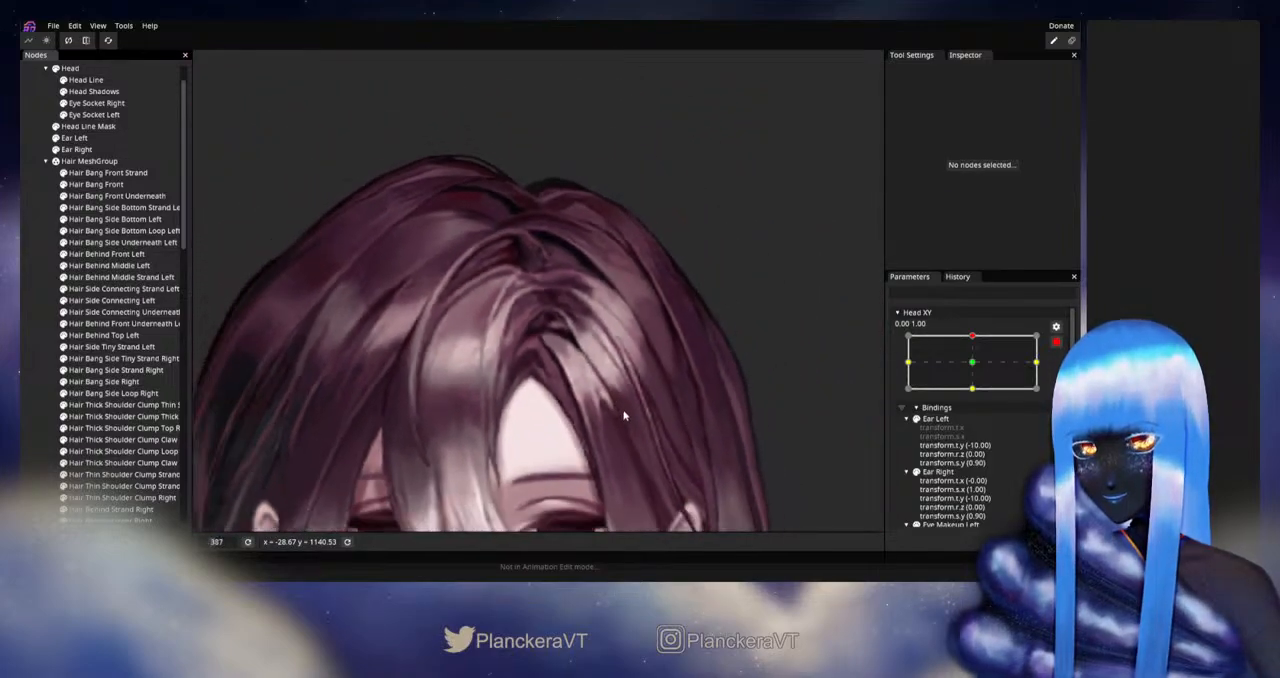
pyautogui.scroll(-2, 617, 366)
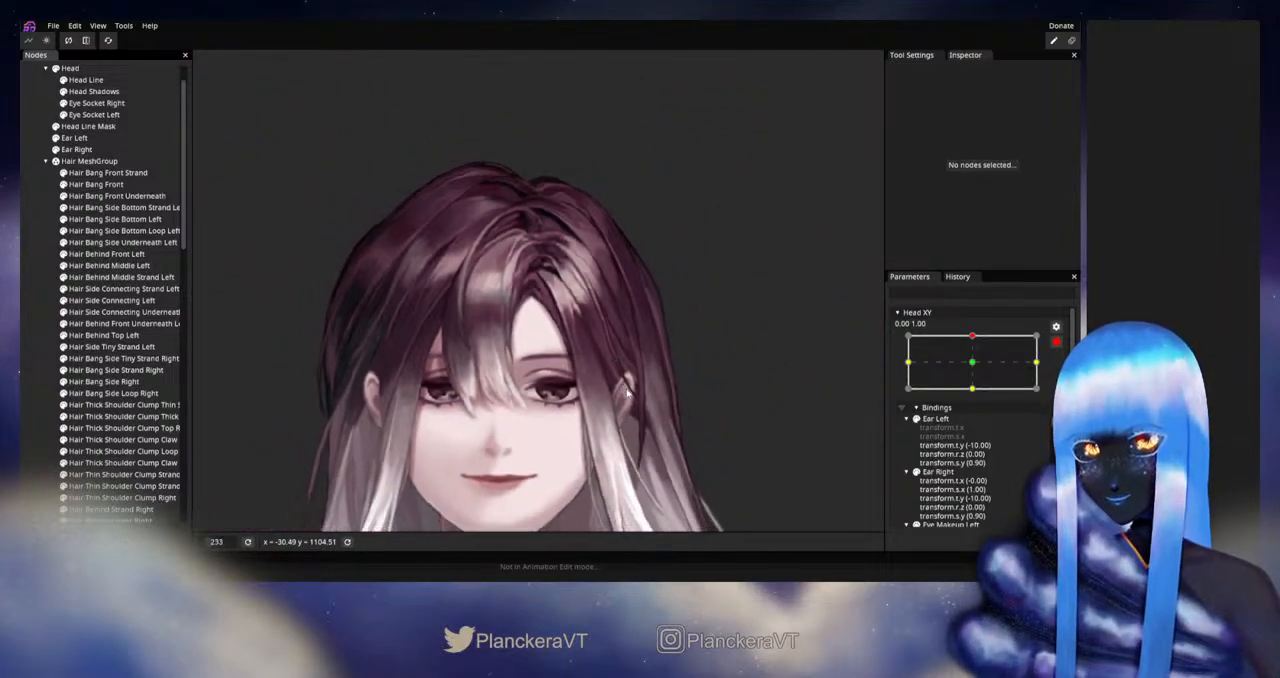
pyautogui.click(1056, 342)
pyautogui.moveTo(977, 371)
pyautogui.mouseDown()
pyautogui.moveTo(977, 398)
pyautogui.moveTo(975, 370)
pyautogui.mouseUp()
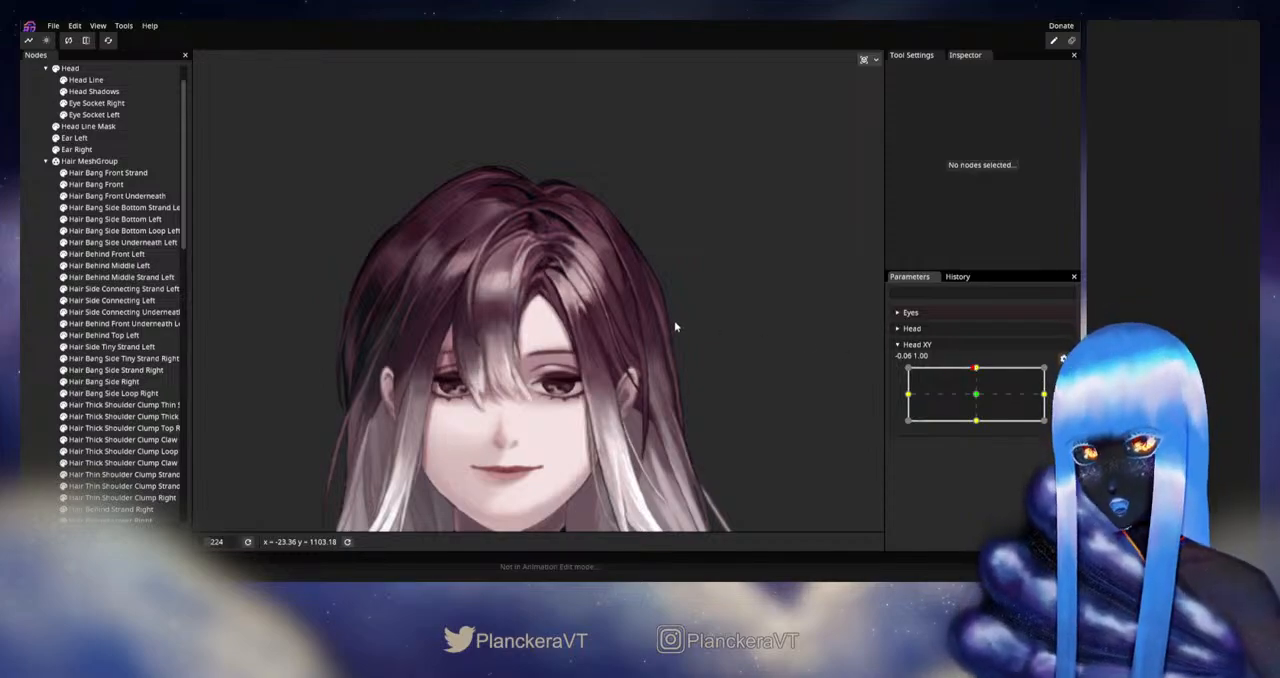
pyautogui.scroll(5, 675, 323)
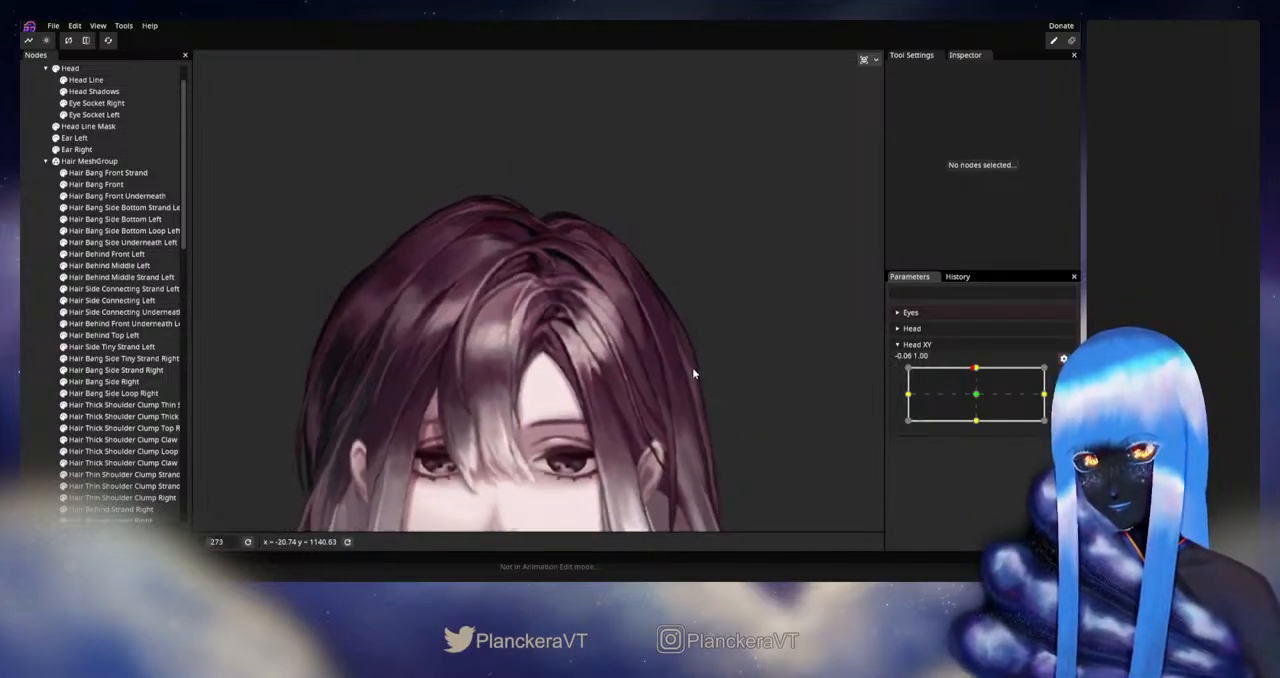
pyautogui.scroll(-4, 694, 370)
pyautogui.scroll(-4, 704, 356)
pyautogui.moveTo(653, 346); pyautogui.dragTo(667, 357)
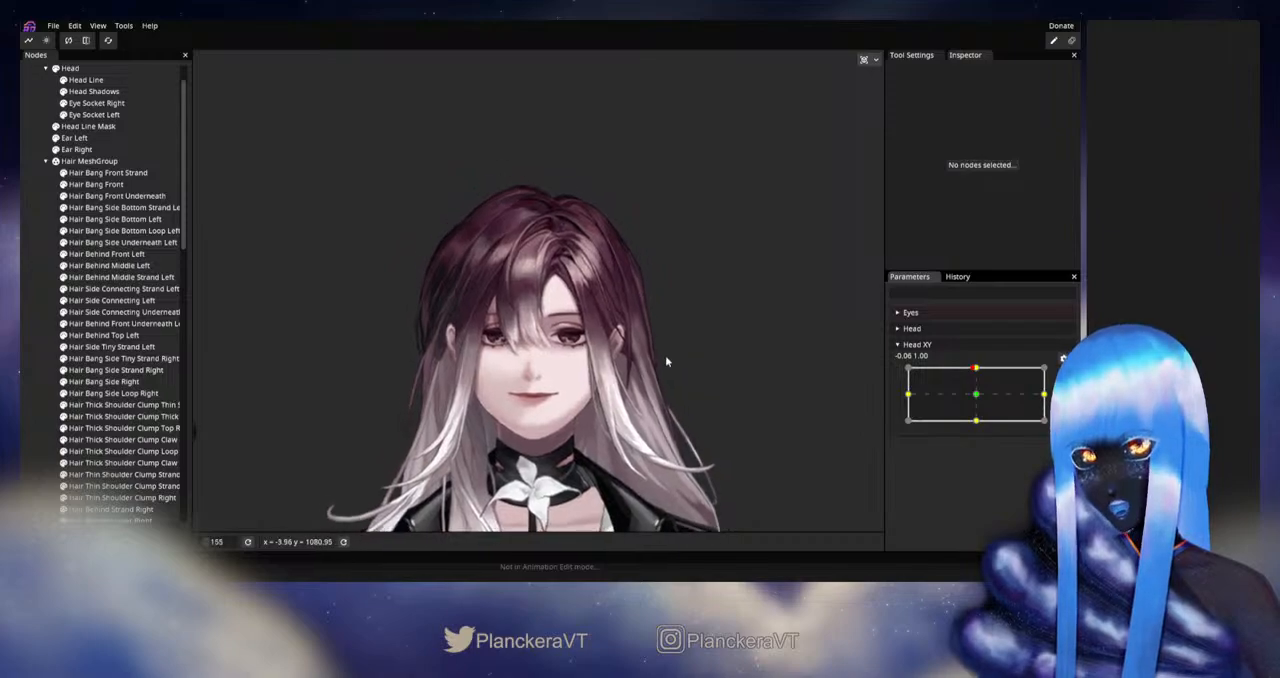
pyautogui.moveTo(968, 375)
pyautogui.mouseDown()
pyautogui.moveTo(974, 399)
pyautogui.moveTo(973, 372)
pyautogui.mouseUp()
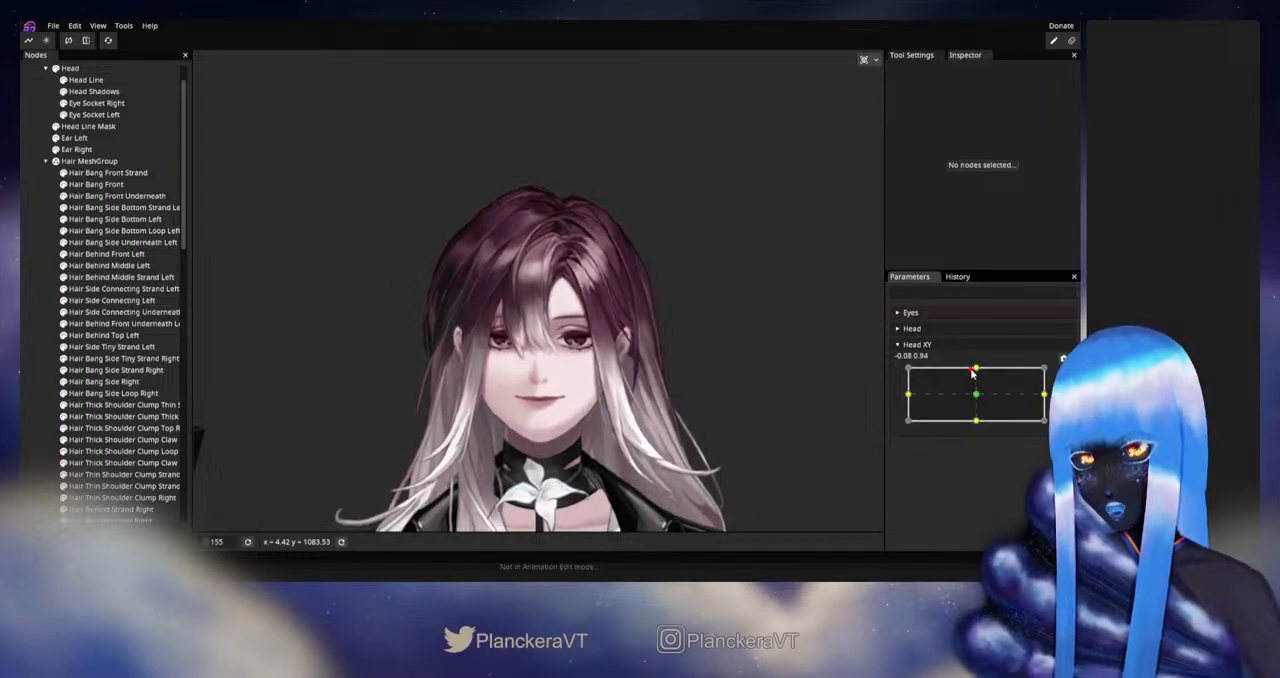
# - Arm Head XY at 0.00, 1.00 and reshape Hair Bang Front's inner edge beside the parting with the Circle Brush at size 12.00
pyautogui.click(1063, 373)
pyautogui.scroll(5, 650, 345)
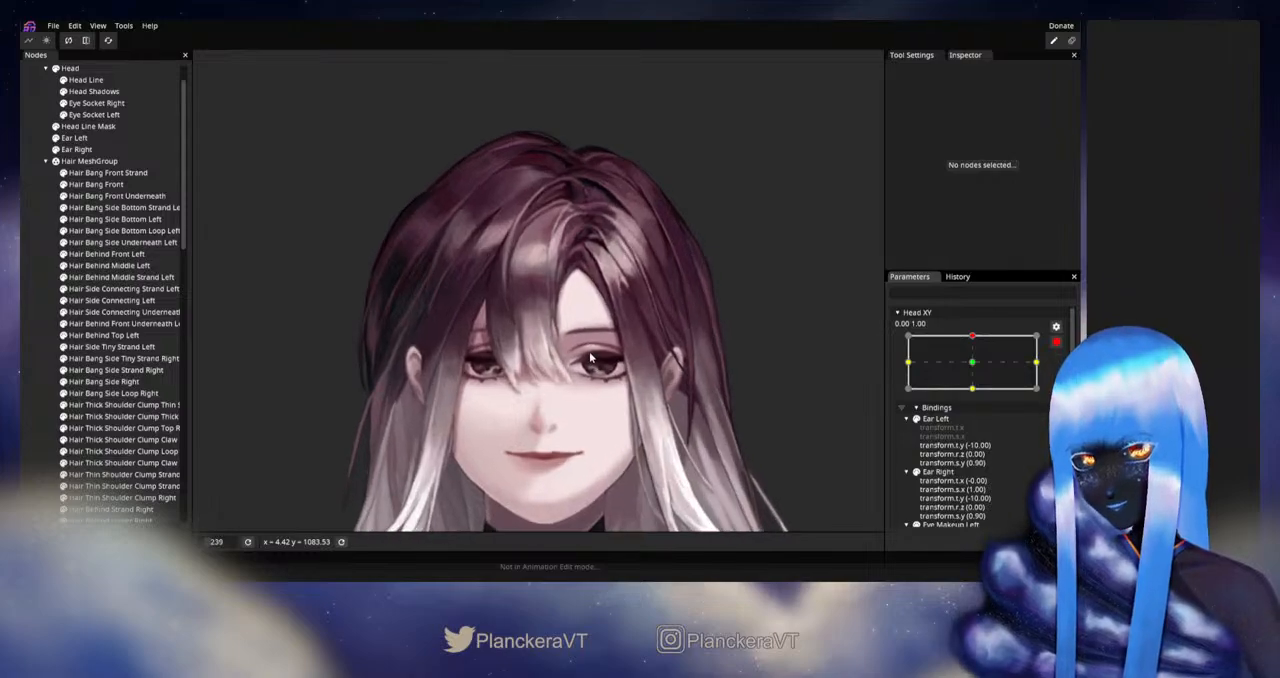
pyautogui.moveTo(563, 275); pyautogui.dragTo(532, 365)
pyautogui.scroll(6, 532, 365)
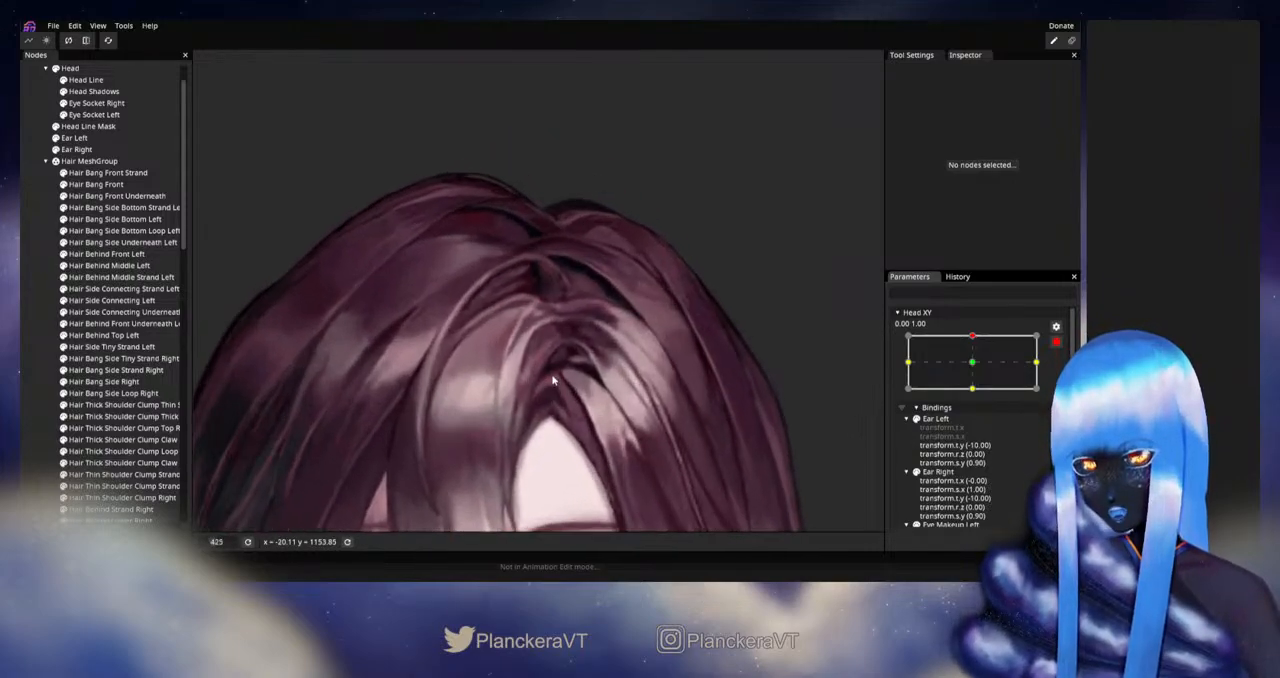
pyautogui.click(96, 184)
pyautogui.scroll(3, 608, 447)
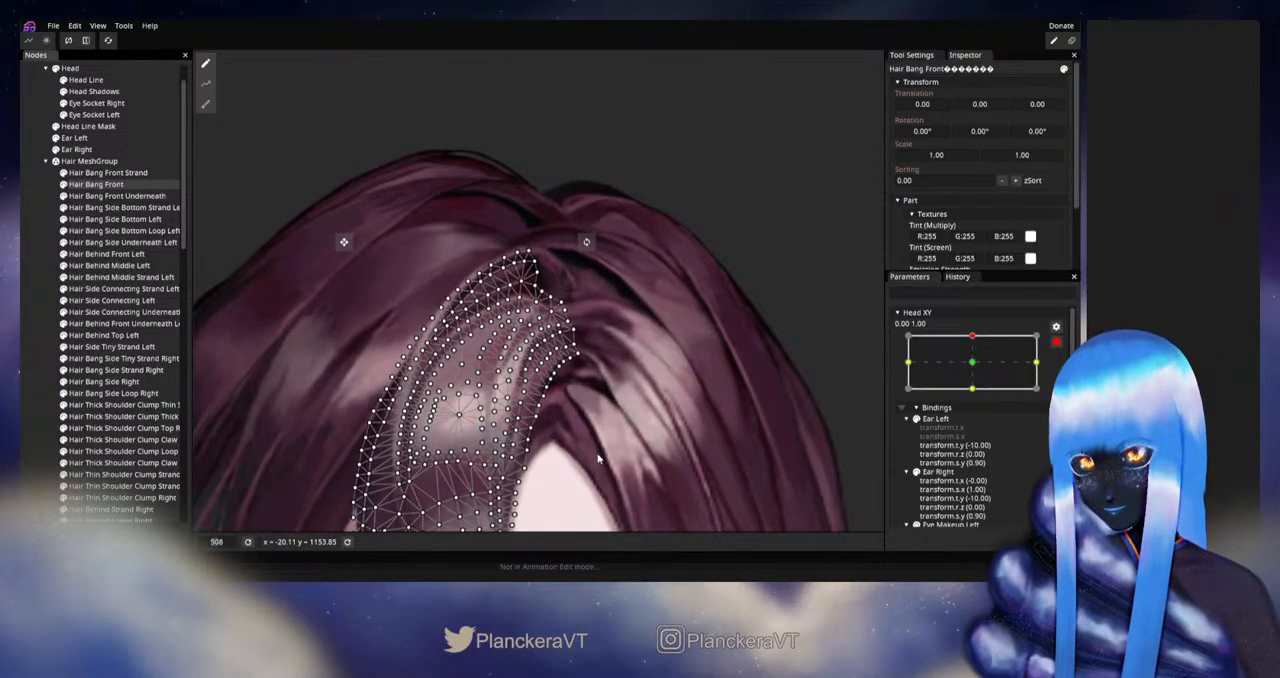
pyautogui.scroll(1, 608, 447)
pyautogui.click(205, 104)
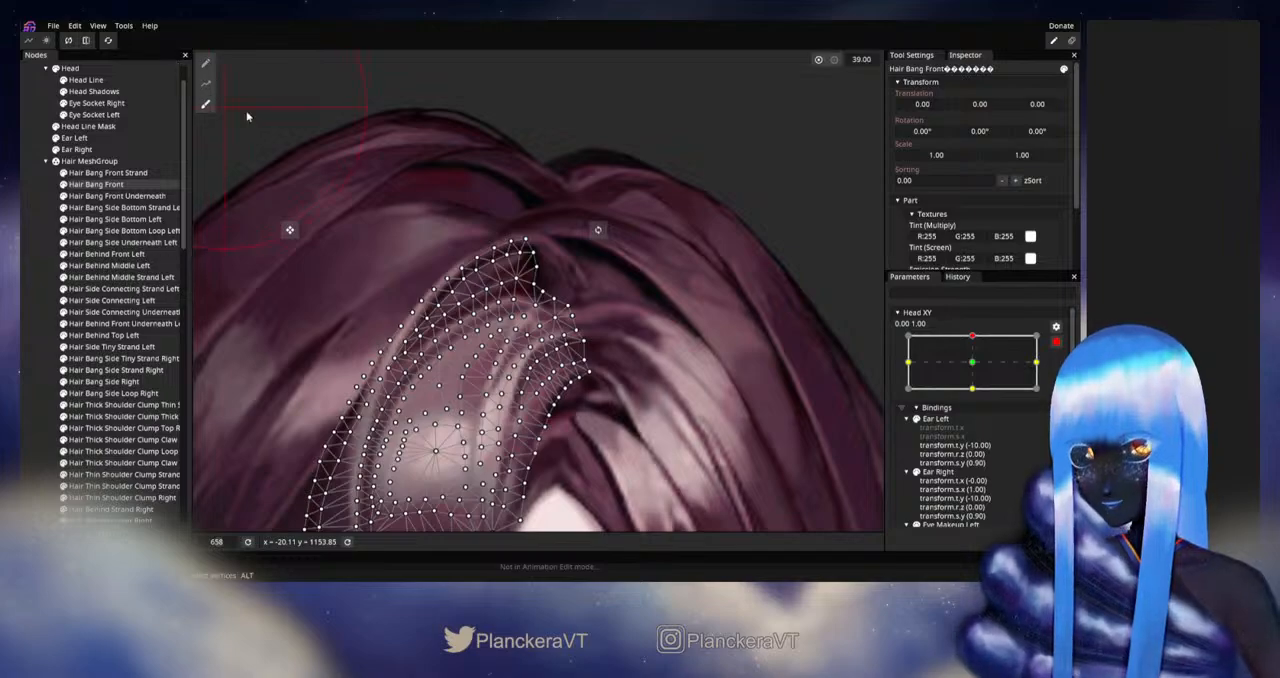
pyautogui.scroll(2, 701, 183)
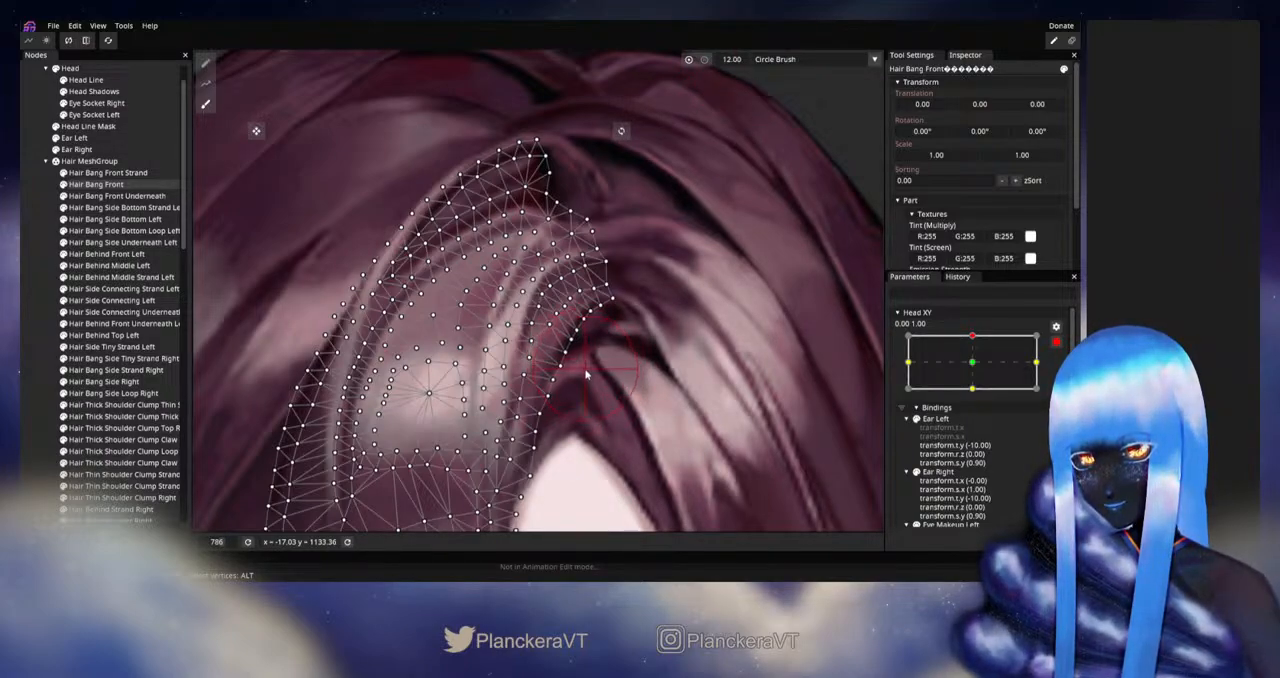
pyautogui.click(35, 334)
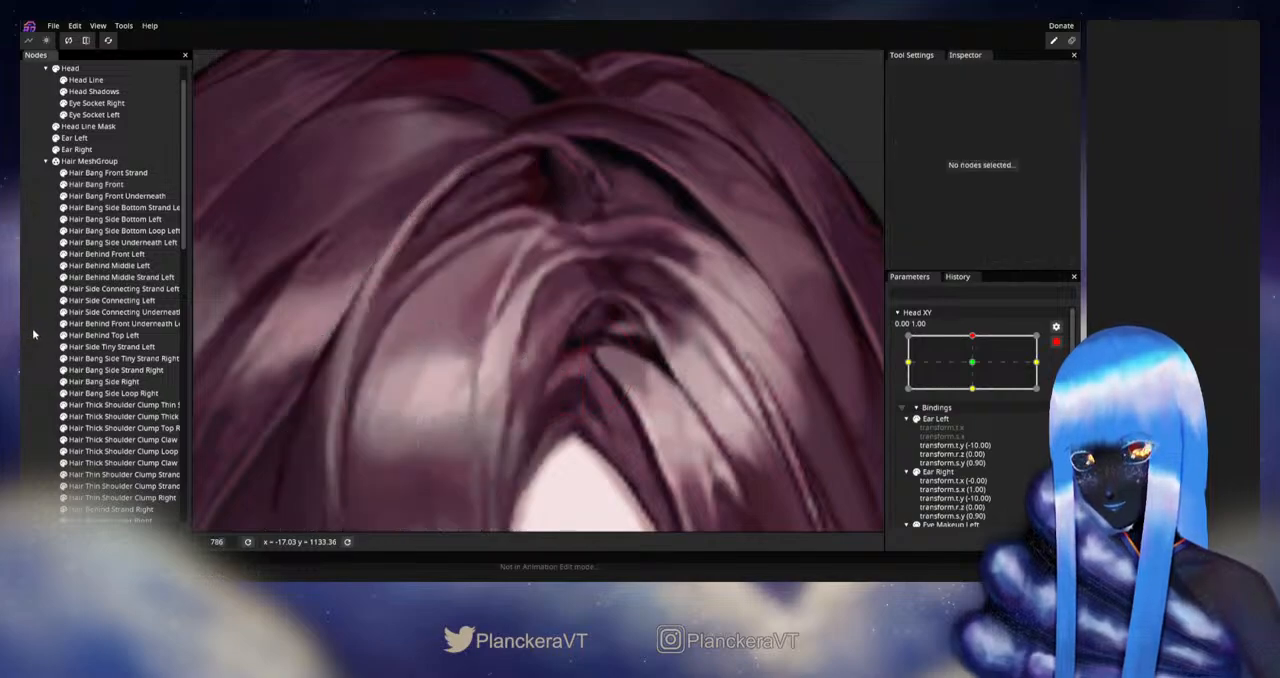
# - Disarm Head XY and preview how the reshaped front bang moves near full upward tilt
pyautogui.scroll(-4, 690, 385)
pyautogui.scroll(-4, 666, 386)
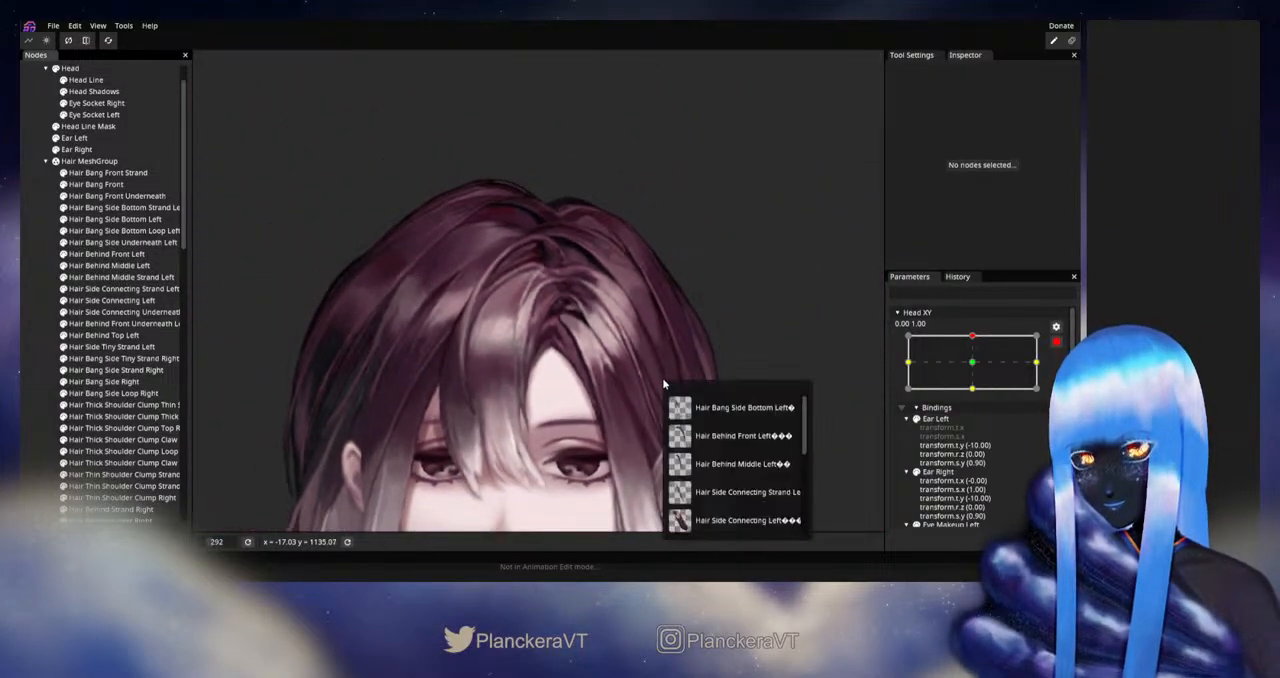
pyautogui.scroll(-2, 670, 346)
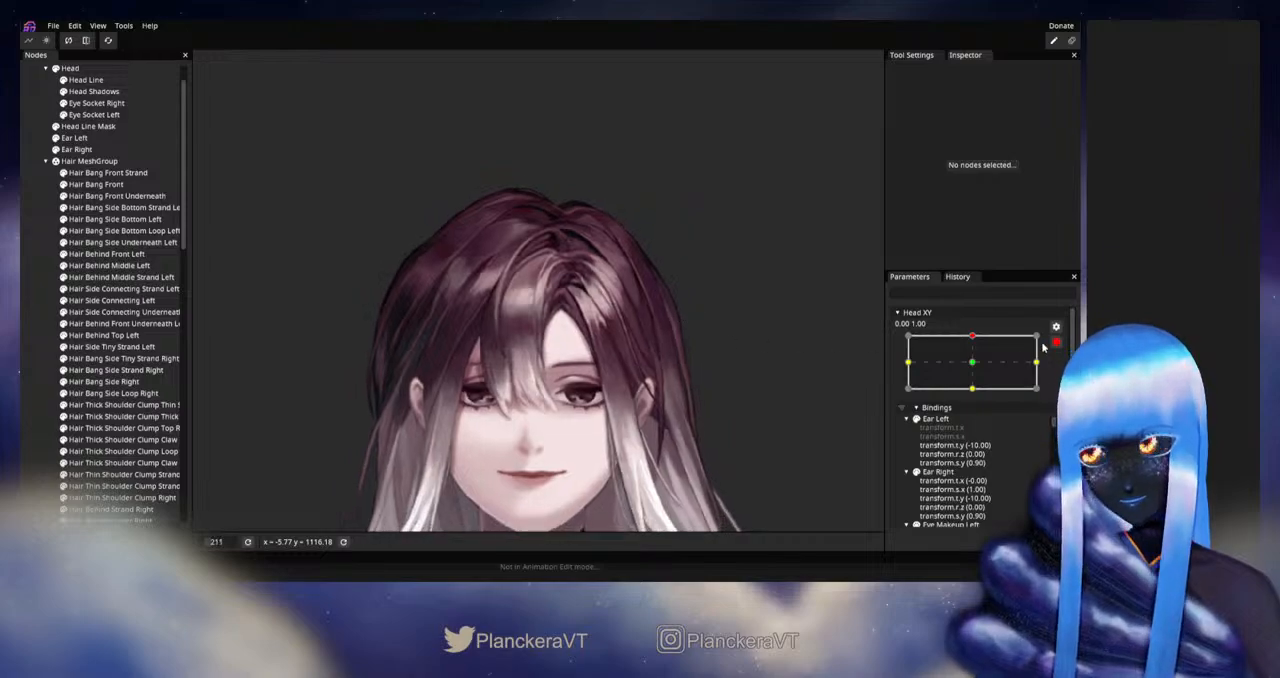
pyautogui.click(1056, 342)
pyautogui.moveTo(978, 369)
pyautogui.mouseDown()
pyautogui.moveTo(976, 393)
pyautogui.moveTo(977, 370)
pyautogui.mouseUp()
# - Rearm Head XY at 0.00, 1.00, fine-tune Hair Bang Front's inner edge vertices with the Vertex Tool and deselect the mesh
pyautogui.click(1058, 373)
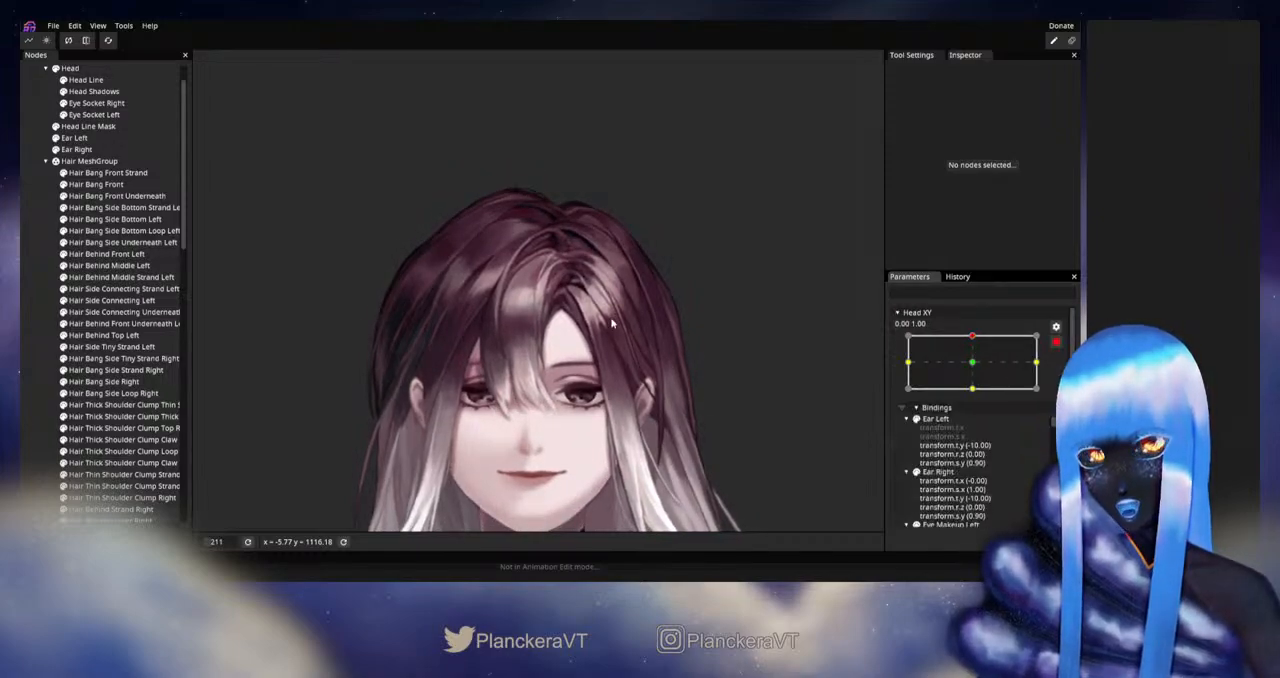
pyautogui.scroll(5, 549, 357)
pyautogui.scroll(4, 549, 357)
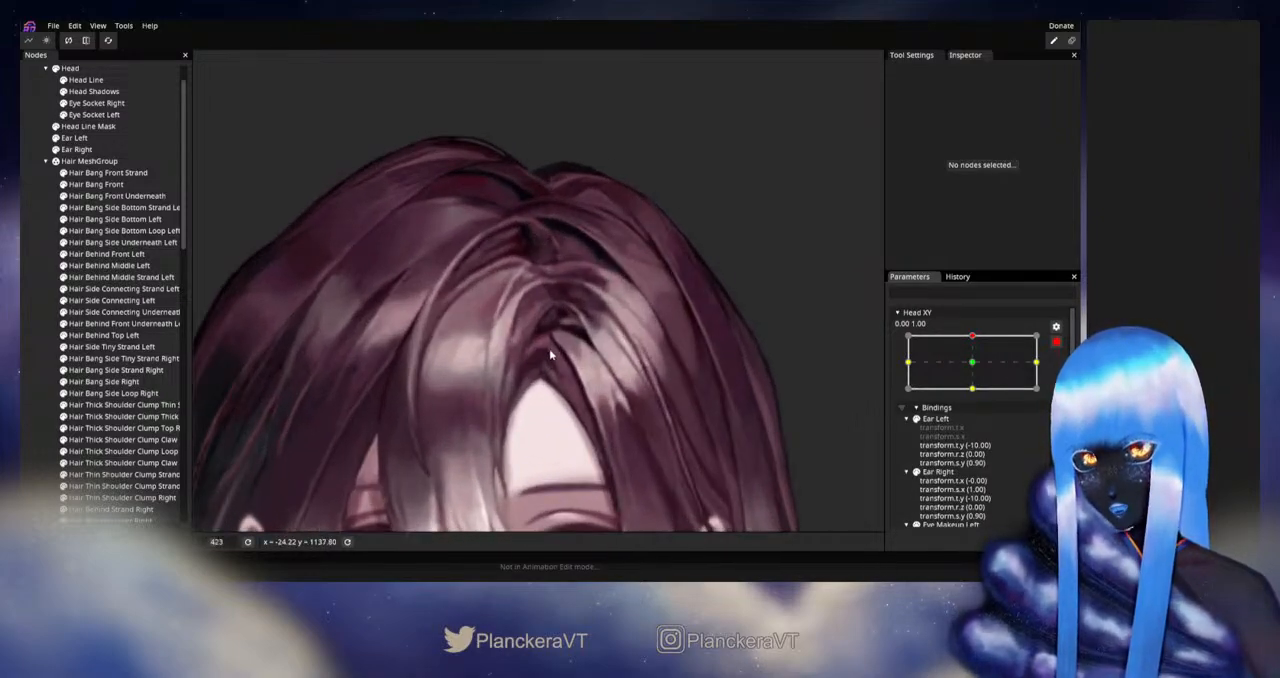
pyautogui.click(96, 184)
pyautogui.scroll(3, 504, 345)
pyautogui.scroll(5, 504, 346)
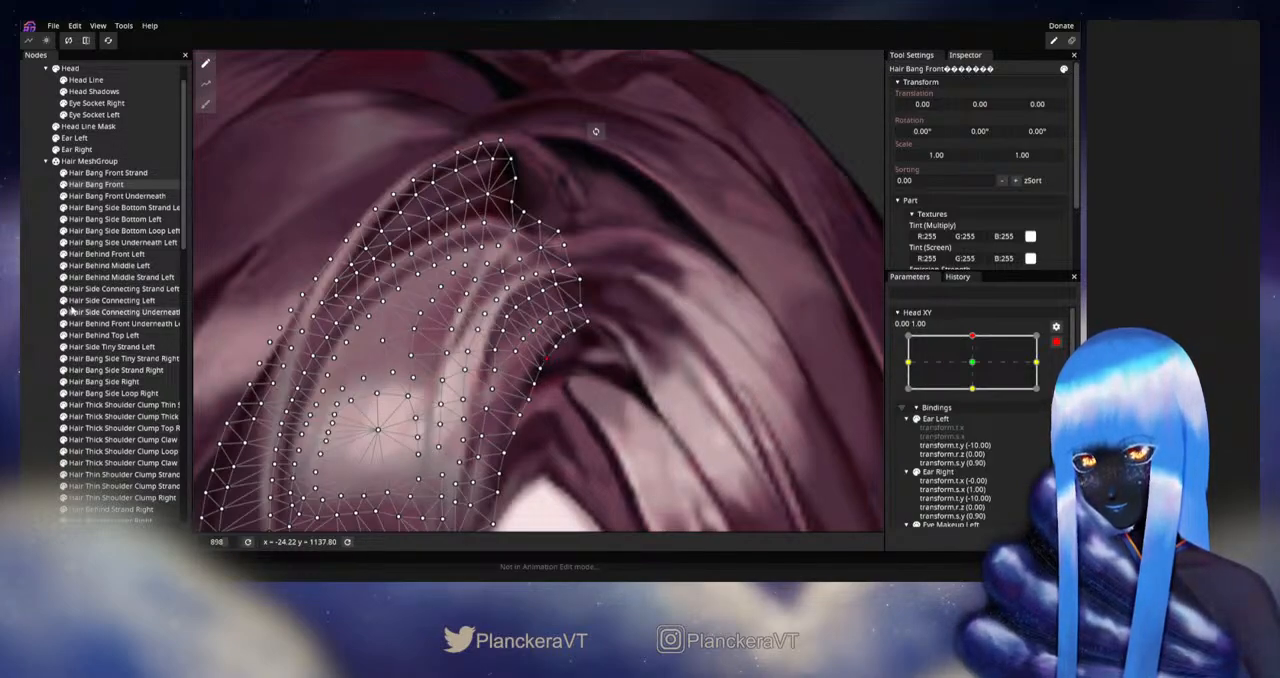
pyautogui.click(549, 368)
# - Adjust Hair Side Connecting Left's upper-end mesh vertices at Head XY 0.00, 1.00 where they meet the front bang
pyautogui.scroll(-3, 648, 370)
pyautogui.scroll(1, 648, 370)
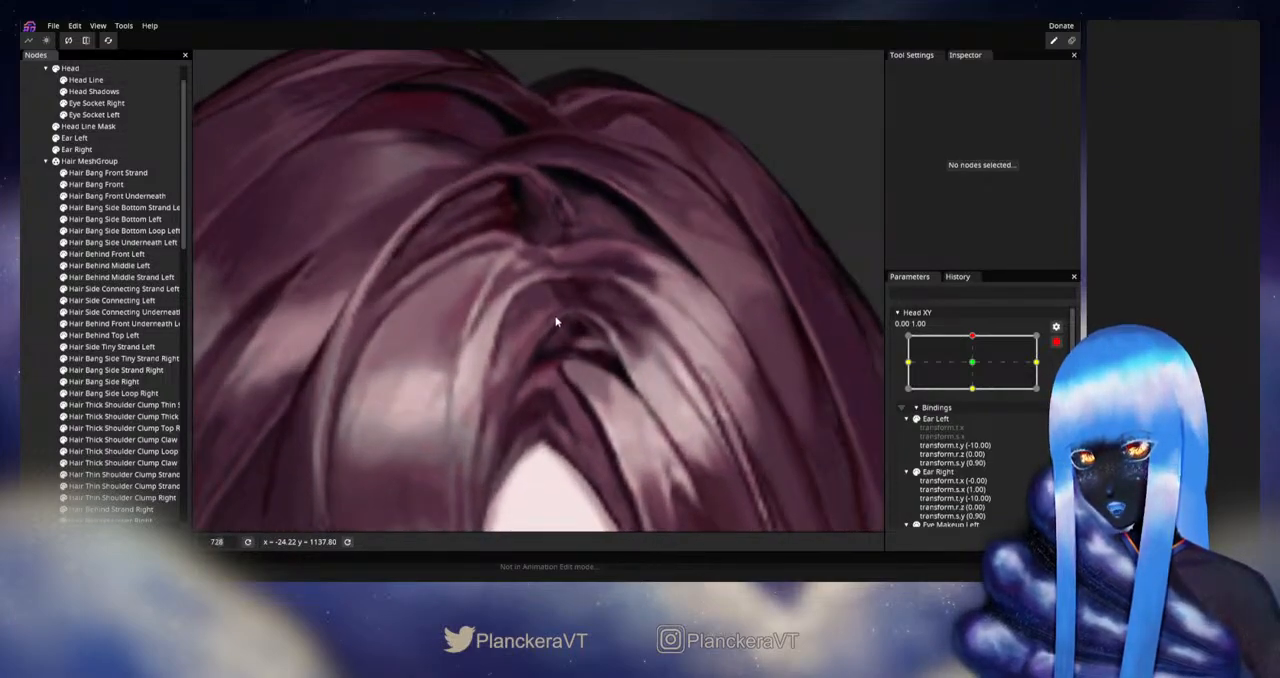
pyautogui.click(111, 301)
pyautogui.scroll(2, 567, 325)
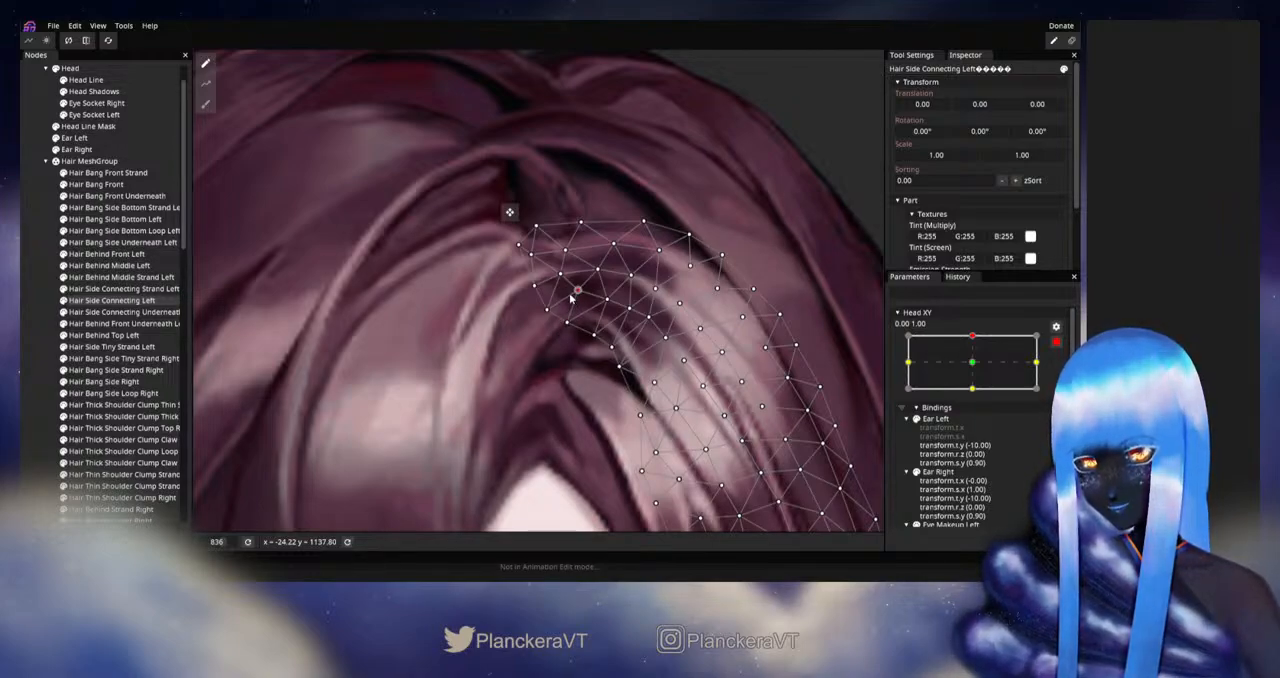
# - Adjust Hair Bang Front's inner edge vertices where they meet the connecting side hair and deselect the mesh
pyautogui.click(96, 184)
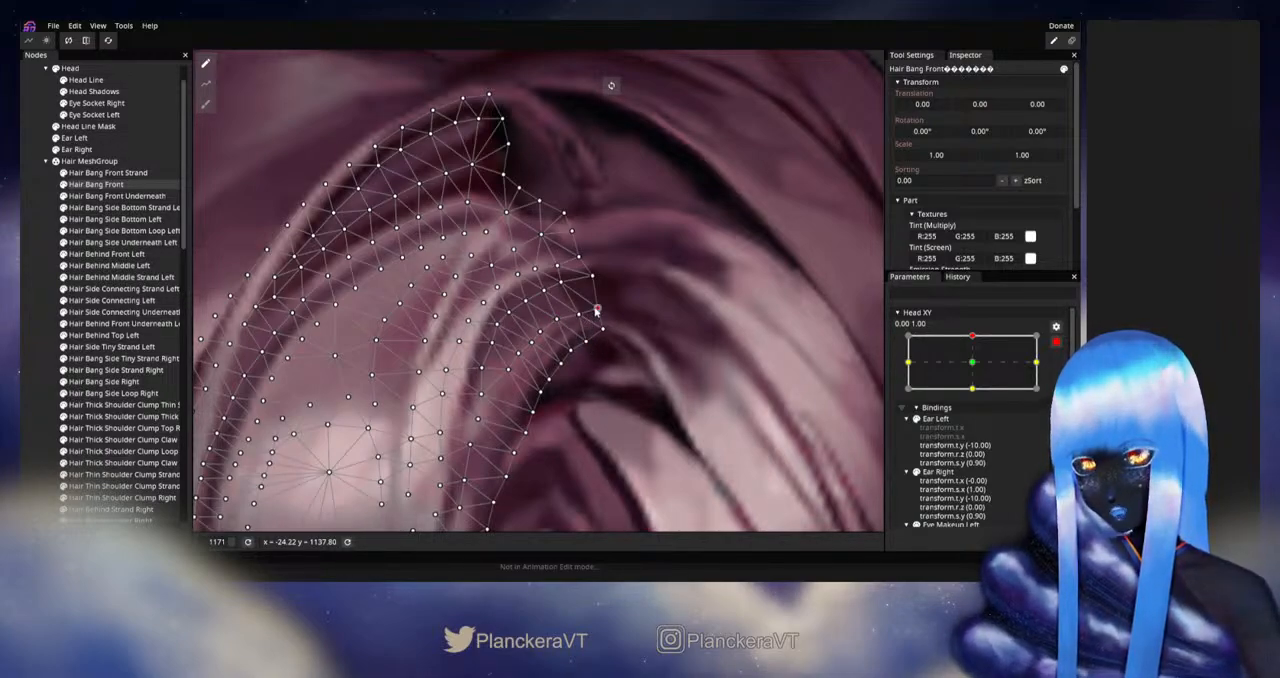
pyautogui.click(34, 273)
pyautogui.scroll(-10, 604, 341)
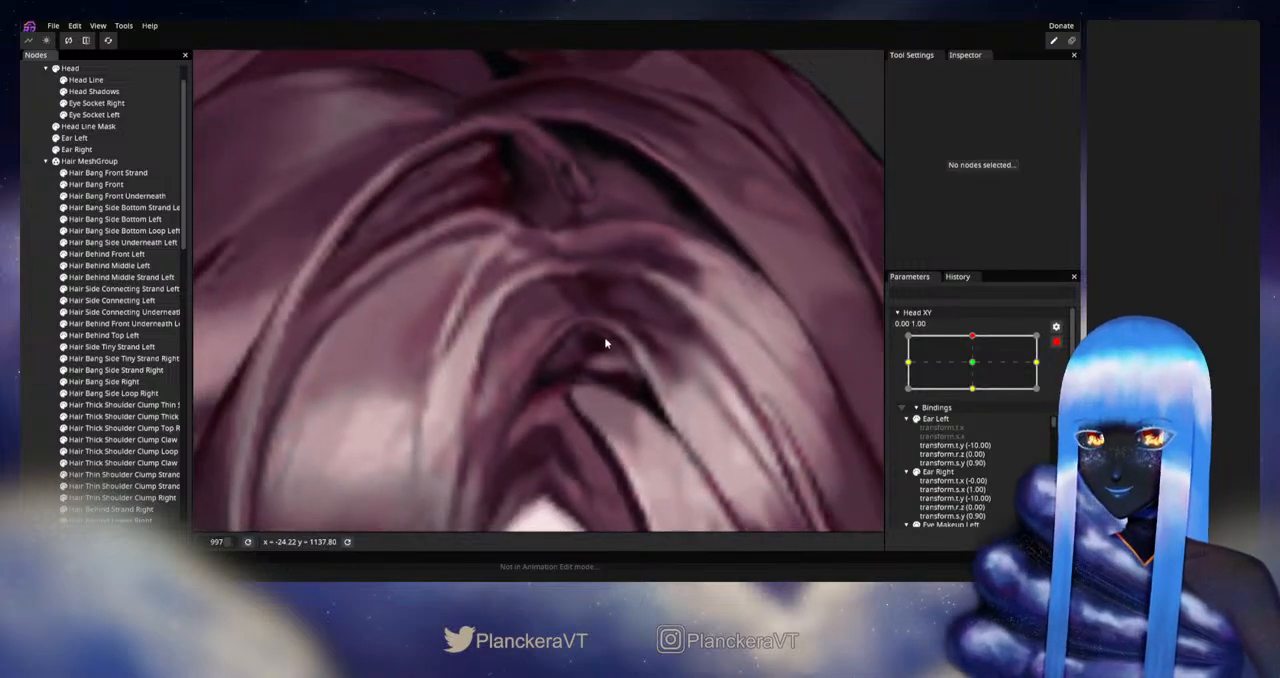
# - Disarm Head XY and preview the upward tilt to check the join between the front bang and connecting side hair
pyautogui.scroll(-8, 604, 365)
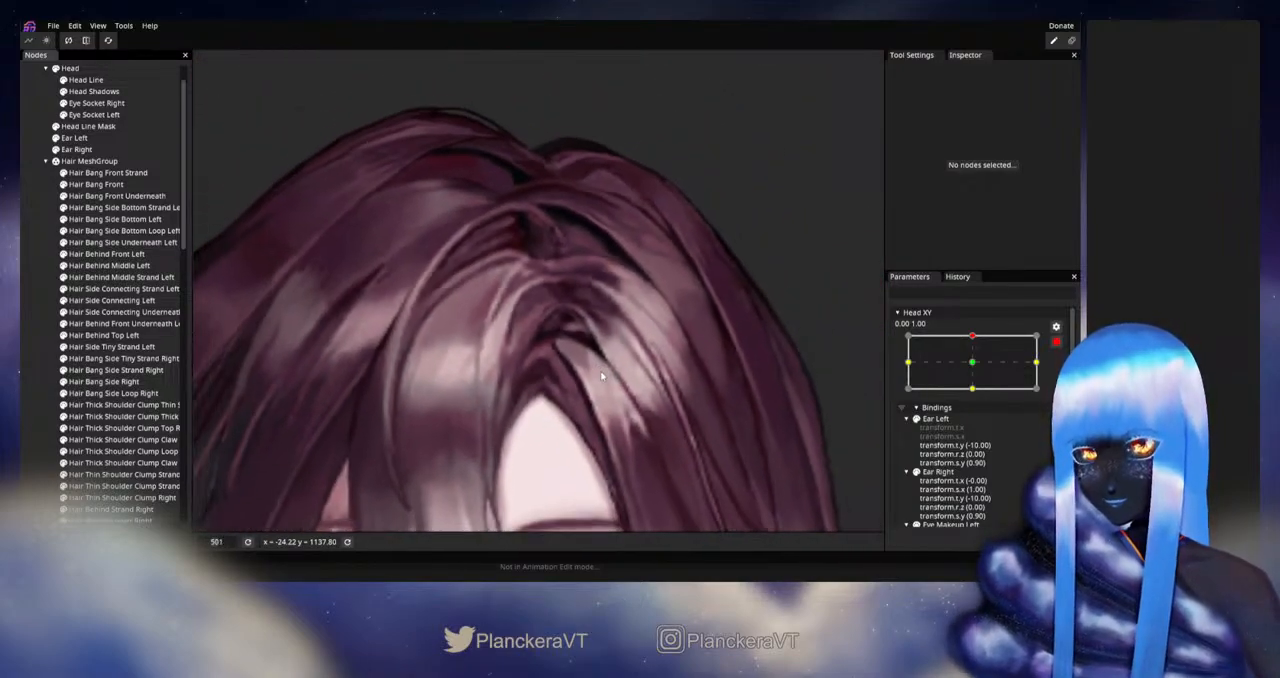
pyautogui.scroll(-4, 600, 395)
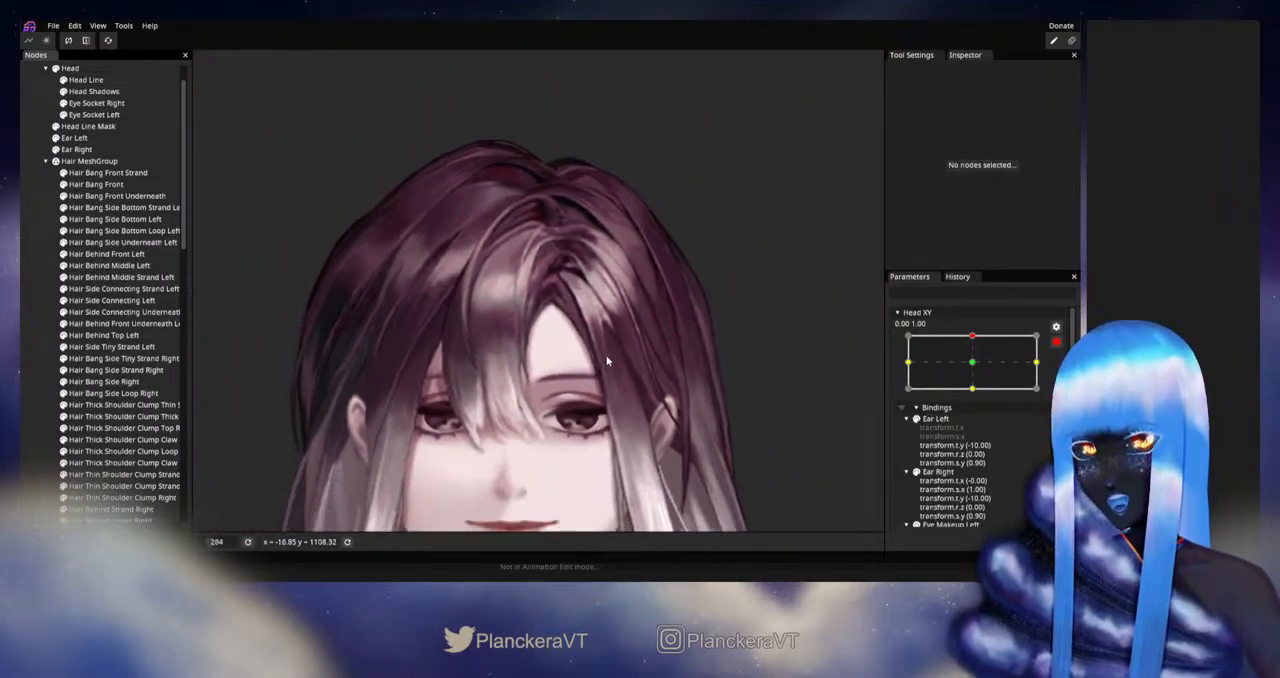
pyautogui.click(1057, 343)
pyautogui.moveTo(978, 372)
pyautogui.mouseDown()
pyautogui.moveTo(978, 399)
pyautogui.moveTo(977, 367)
pyautogui.mouseUp()
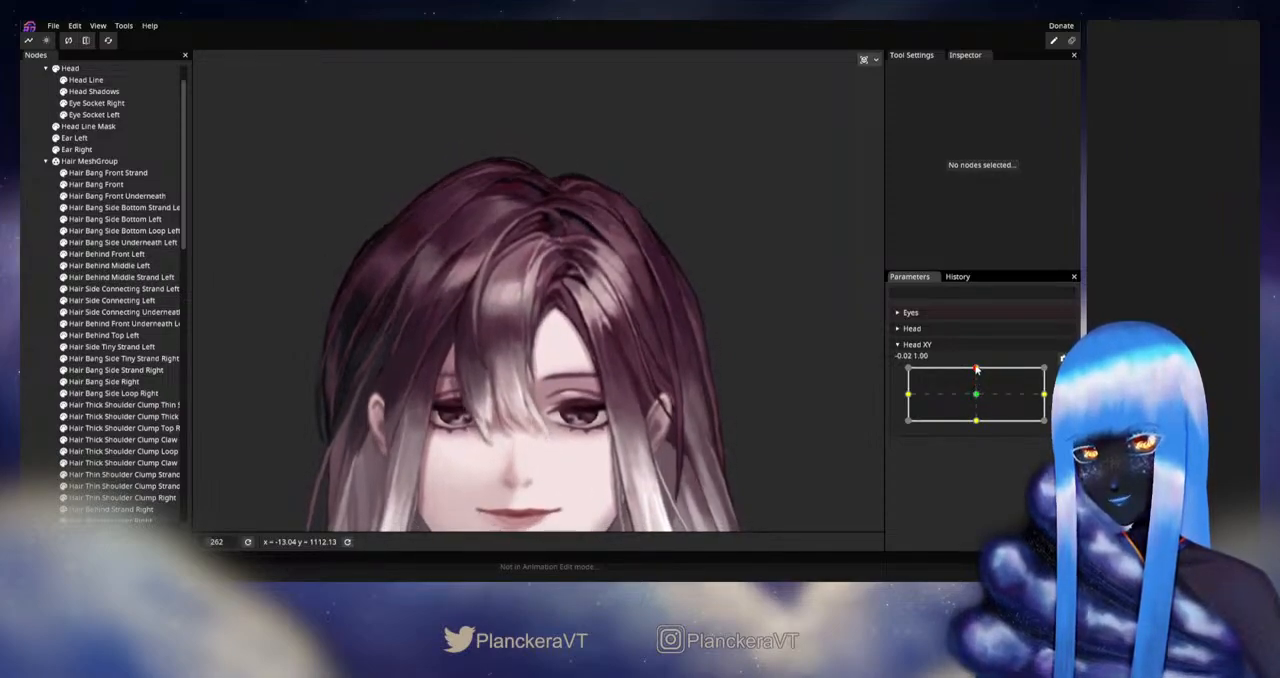
# - Rearm Head XY at 0.00, 1.00, adjust Hair Side Connecting Left's inner edge vertices below the parting and deselect it
pyautogui.click(1063, 373)
pyautogui.scroll(2, 596, 308)
pyautogui.scroll(5, 596, 308)
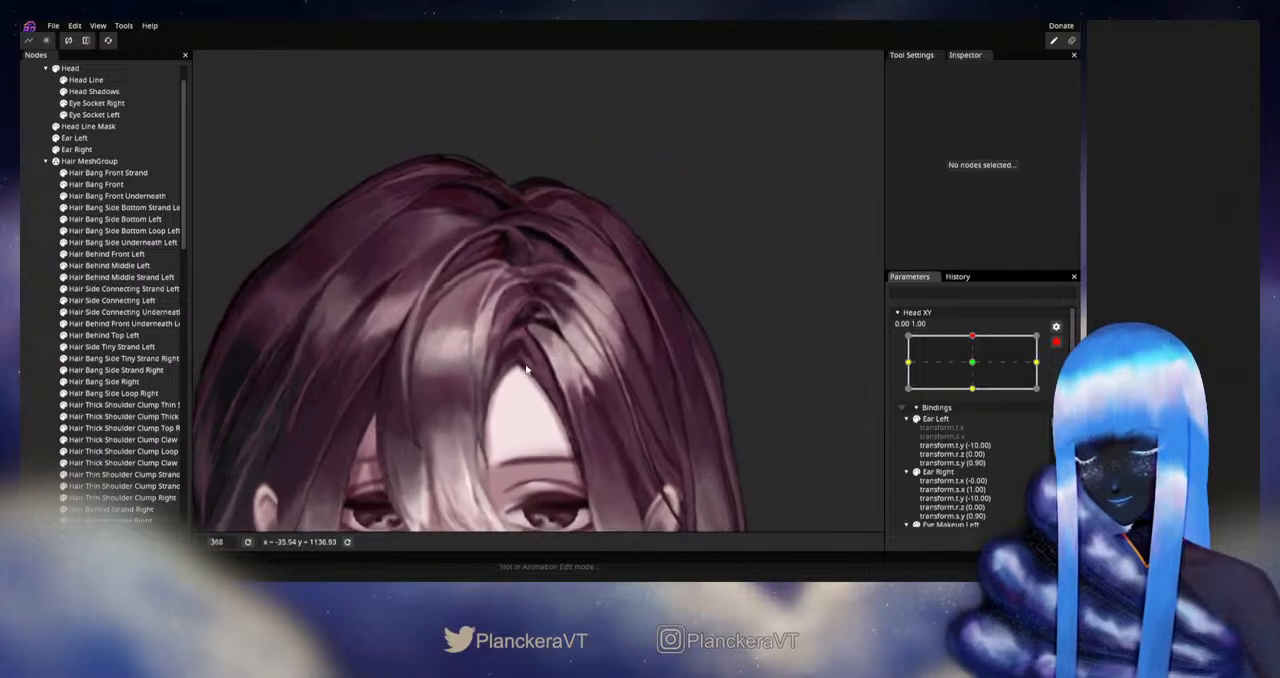
pyautogui.click(110, 300)
pyautogui.scroll(2, 557, 372)
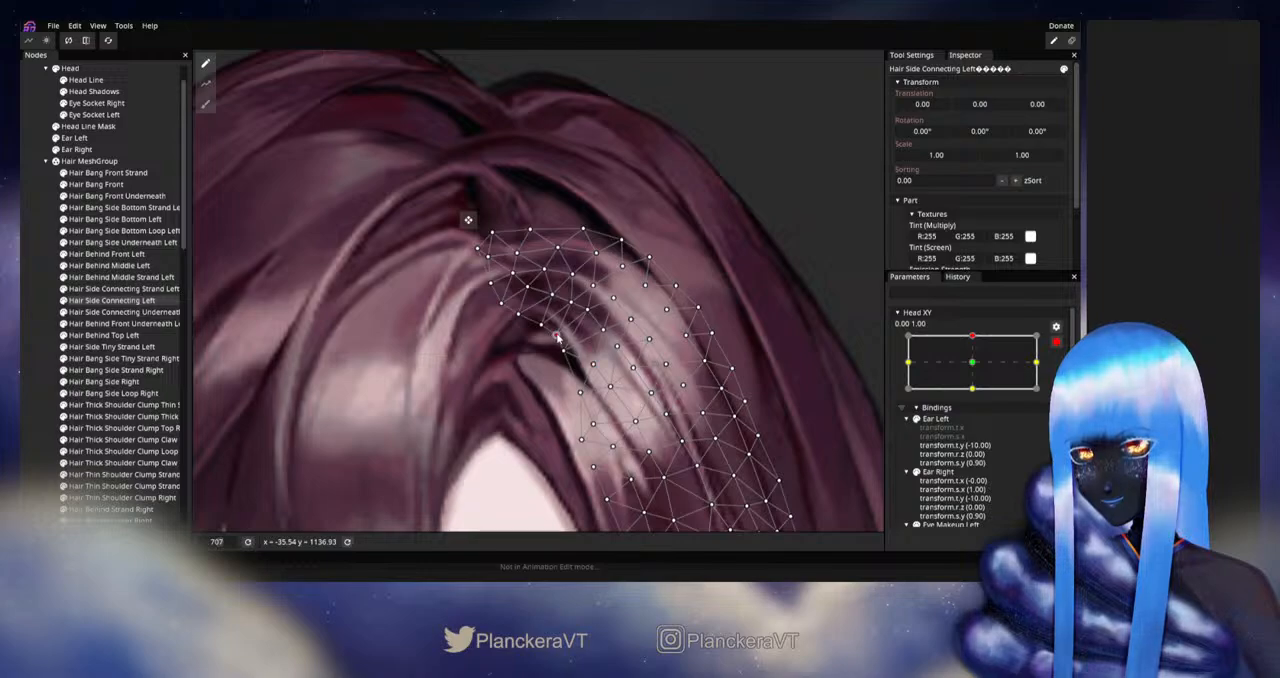
pyautogui.click(365, 323)
# - Disarm Head XY and preview how the adjusted connecting side hair moves near full upward tilt
pyautogui.scroll(-4, 558, 389)
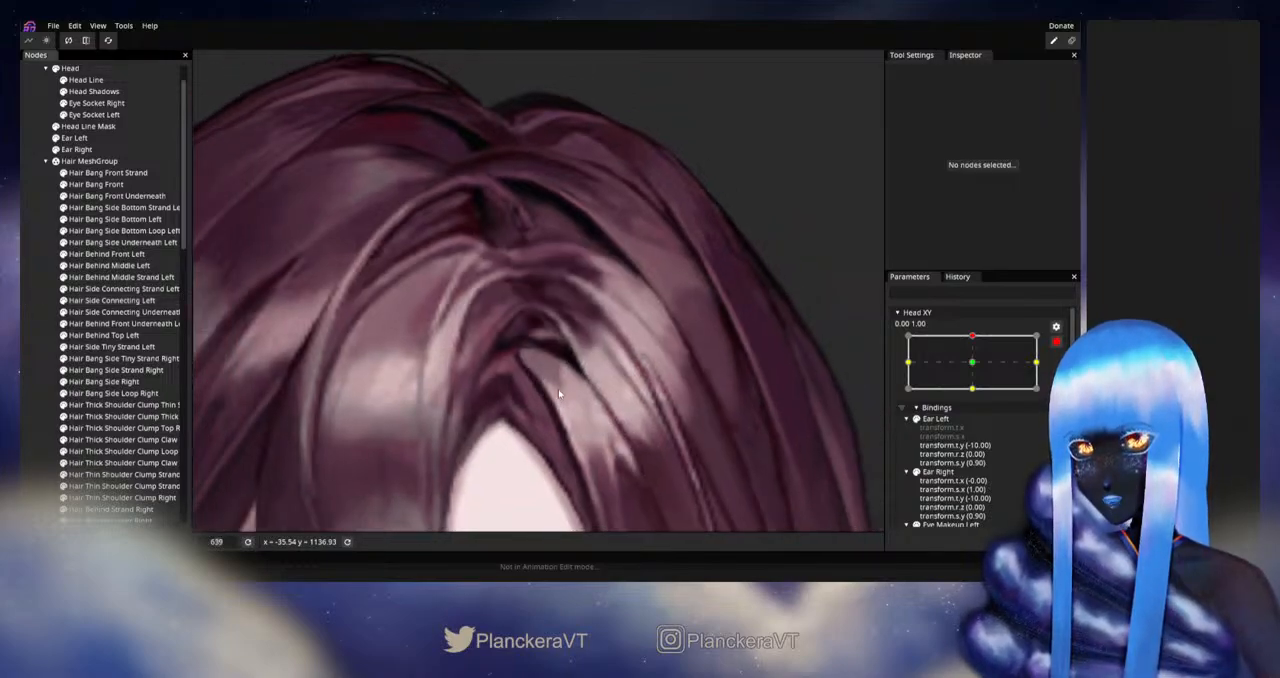
pyautogui.scroll(-5, 577, 432)
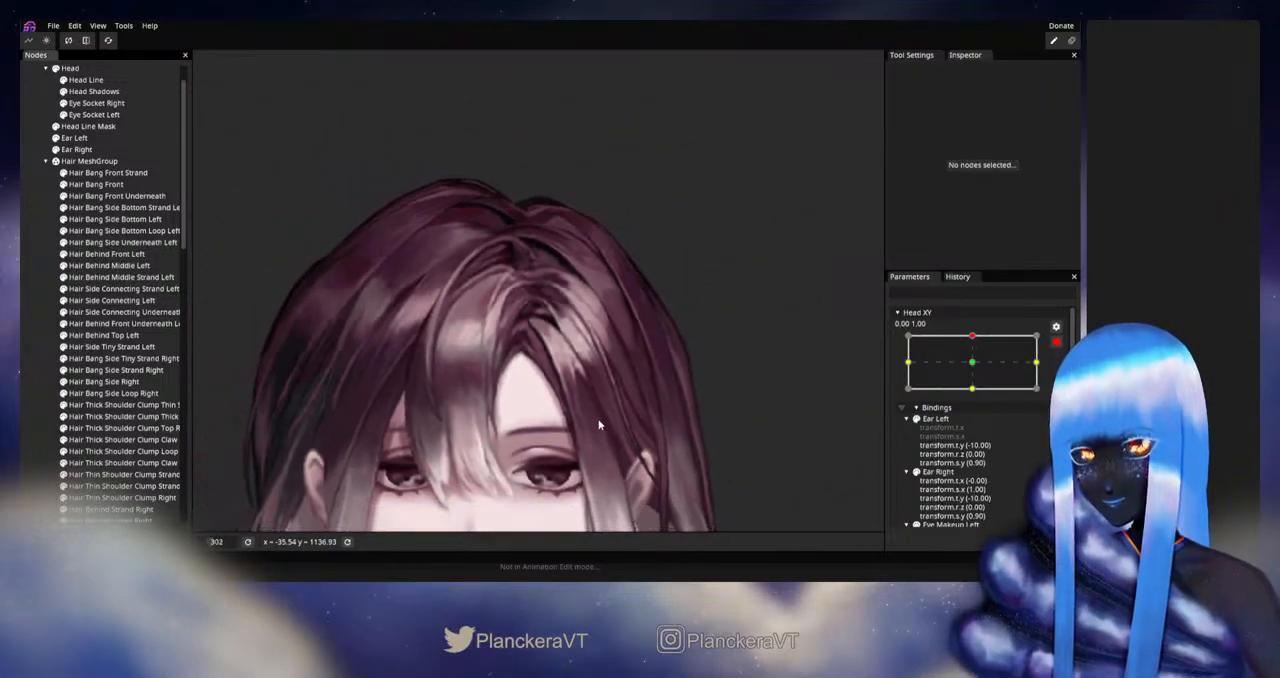
pyautogui.scroll(-3, 624, 402)
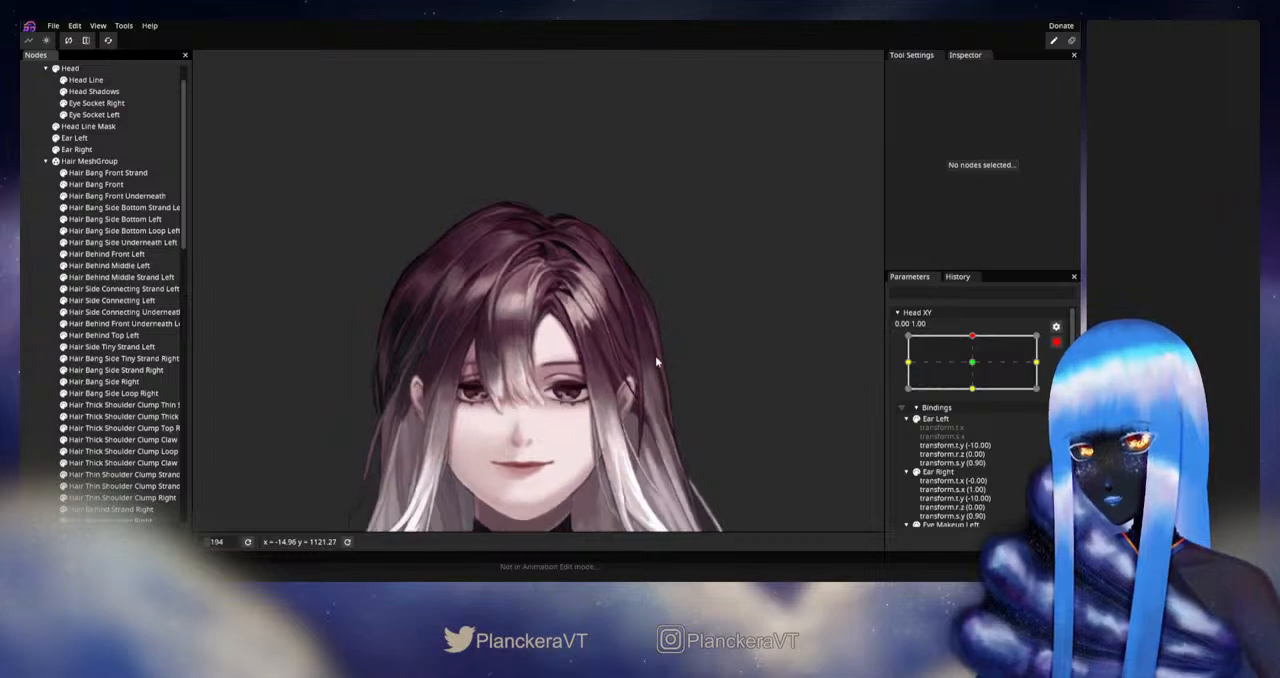
pyautogui.click(1055, 343)
pyautogui.click(979, 371)
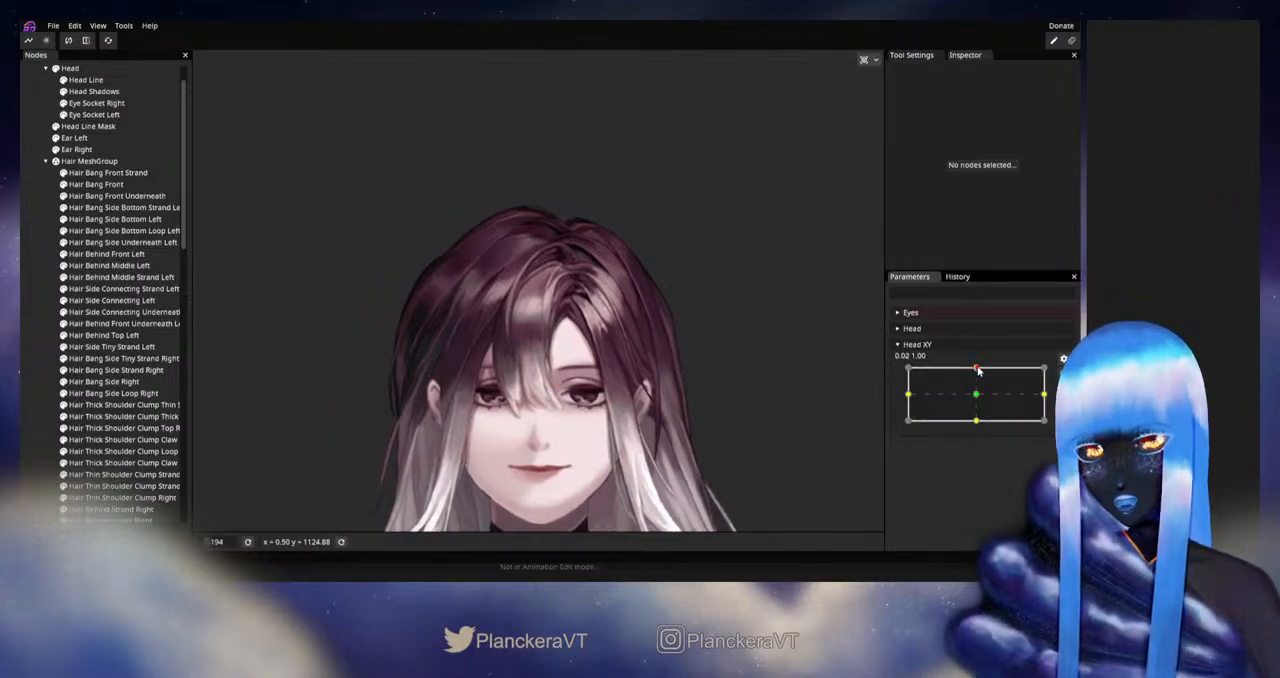
pyautogui.moveTo(979, 371)
pyautogui.mouseDown()
pyautogui.moveTo(979, 398)
pyautogui.moveTo(979, 371)
pyautogui.mouseUp()
# - Rearm Head XY at 0.00, 1.00 and fine-tune Hair Side Connecting Left's lower inner vertices beside the front bang
pyautogui.click(1063, 373)
pyautogui.scroll(8, 550, 341)
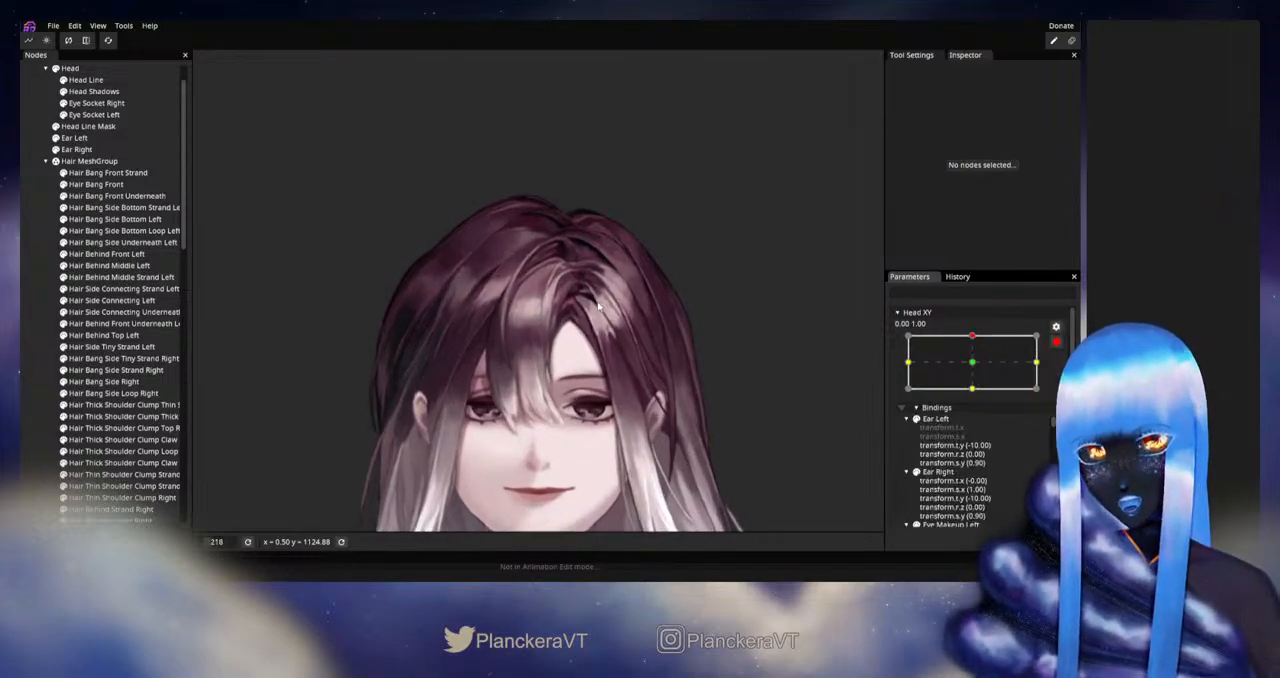
pyautogui.scroll(4, 555, 338)
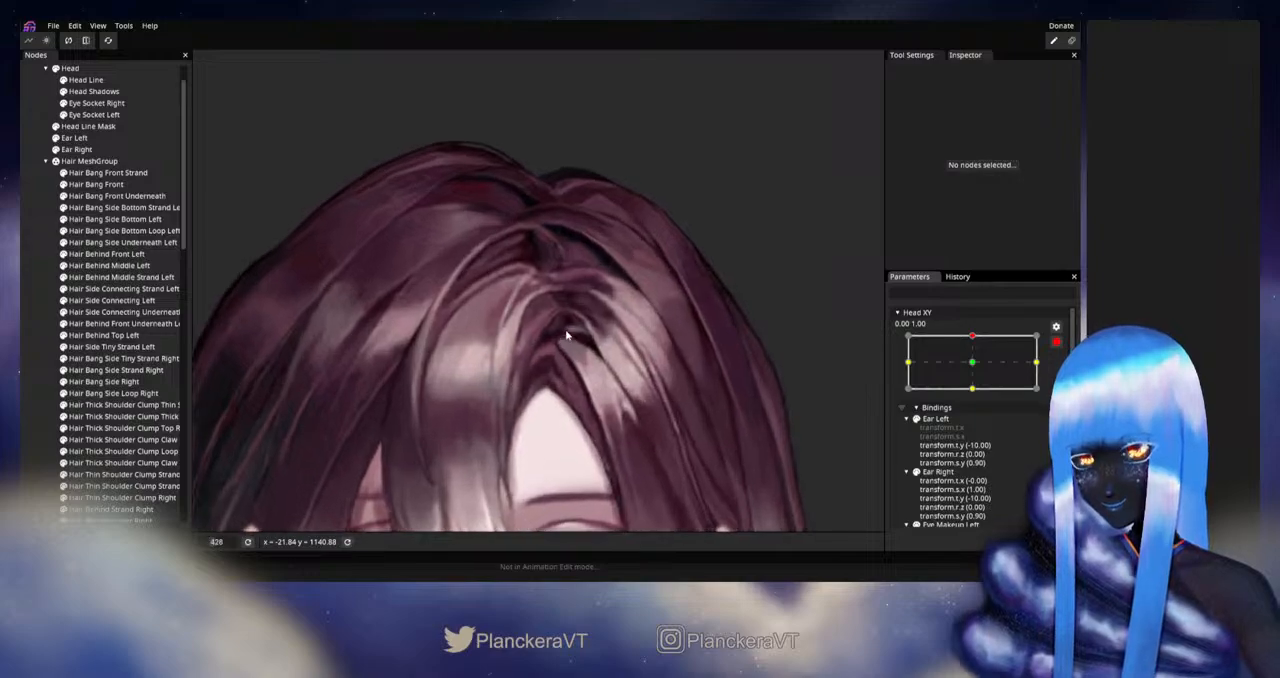
pyautogui.click(112, 300)
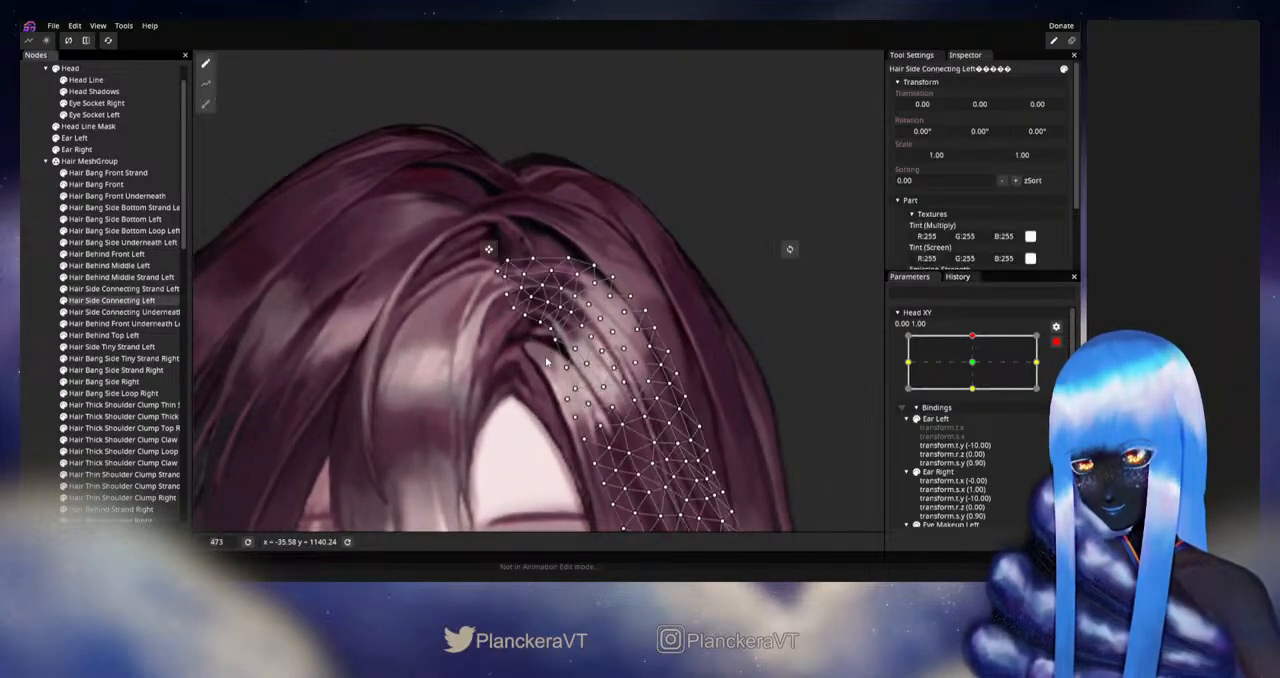
pyautogui.scroll(4, 557, 350)
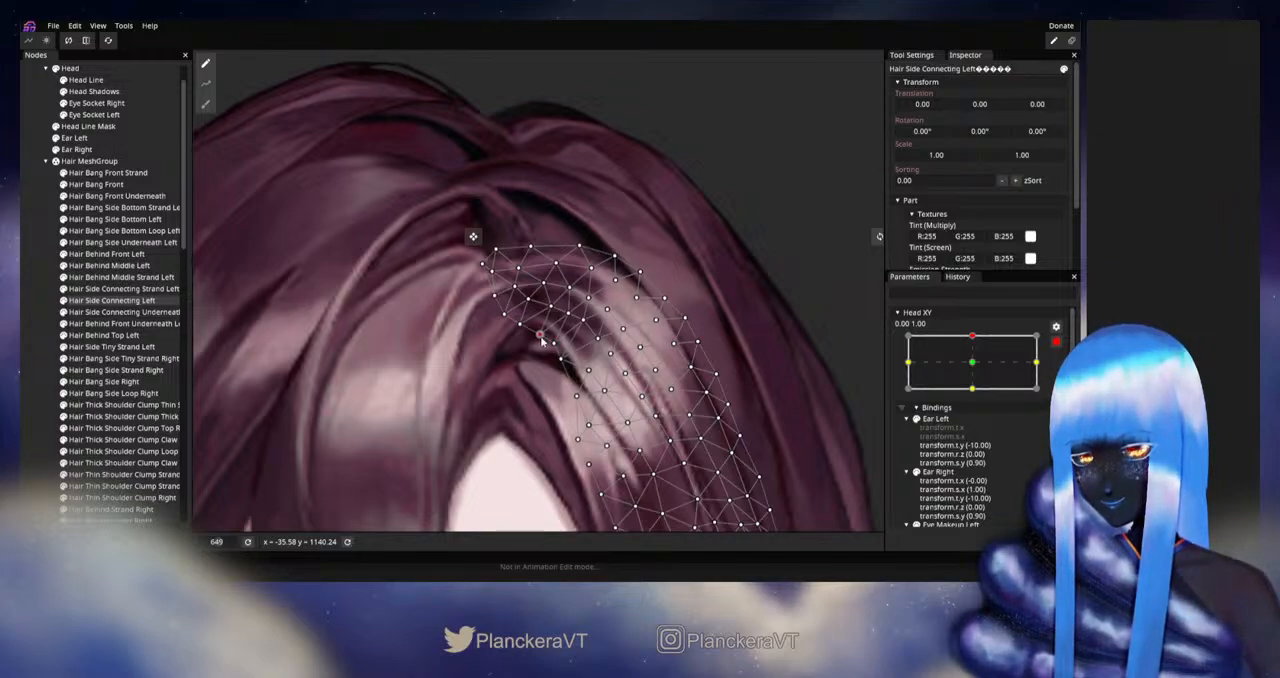
pyautogui.click(25, 296)
# - Disarm Head XY and preview the upward tilt, examining the hair both close to the parting and across the whole head
pyautogui.scroll(-2, 591, 381)
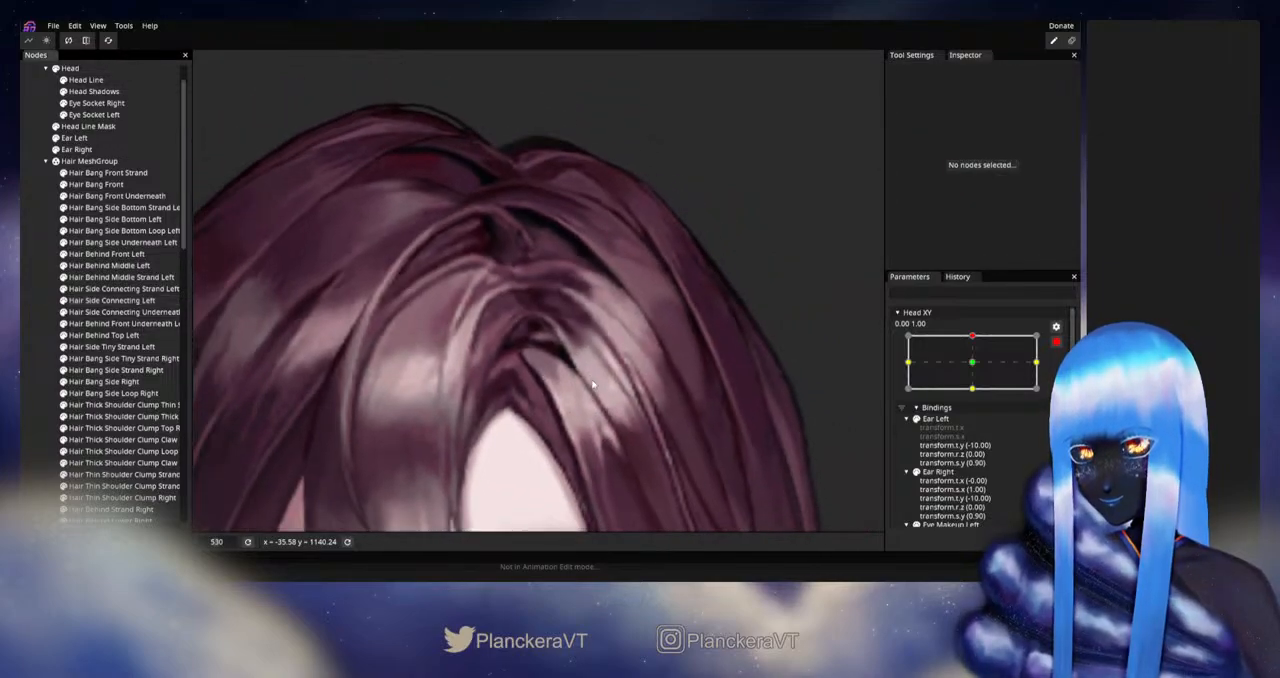
pyautogui.scroll(-5, 592, 384)
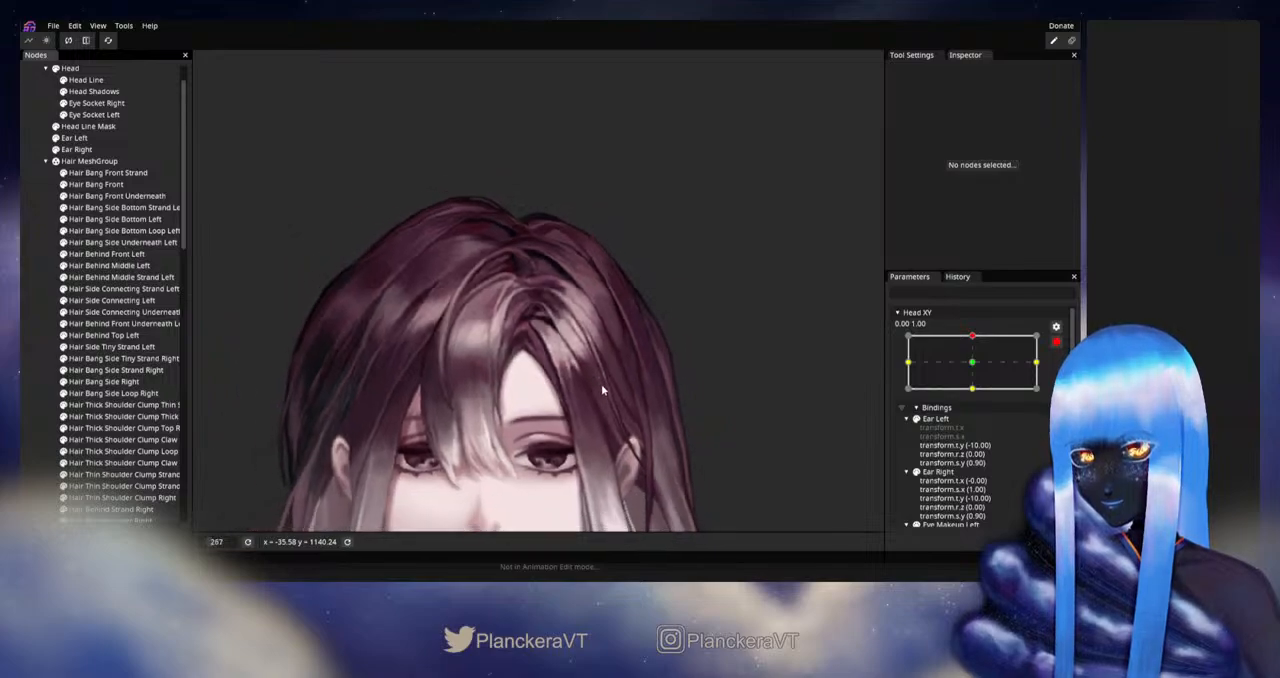
pyautogui.scroll(-4, 601, 389)
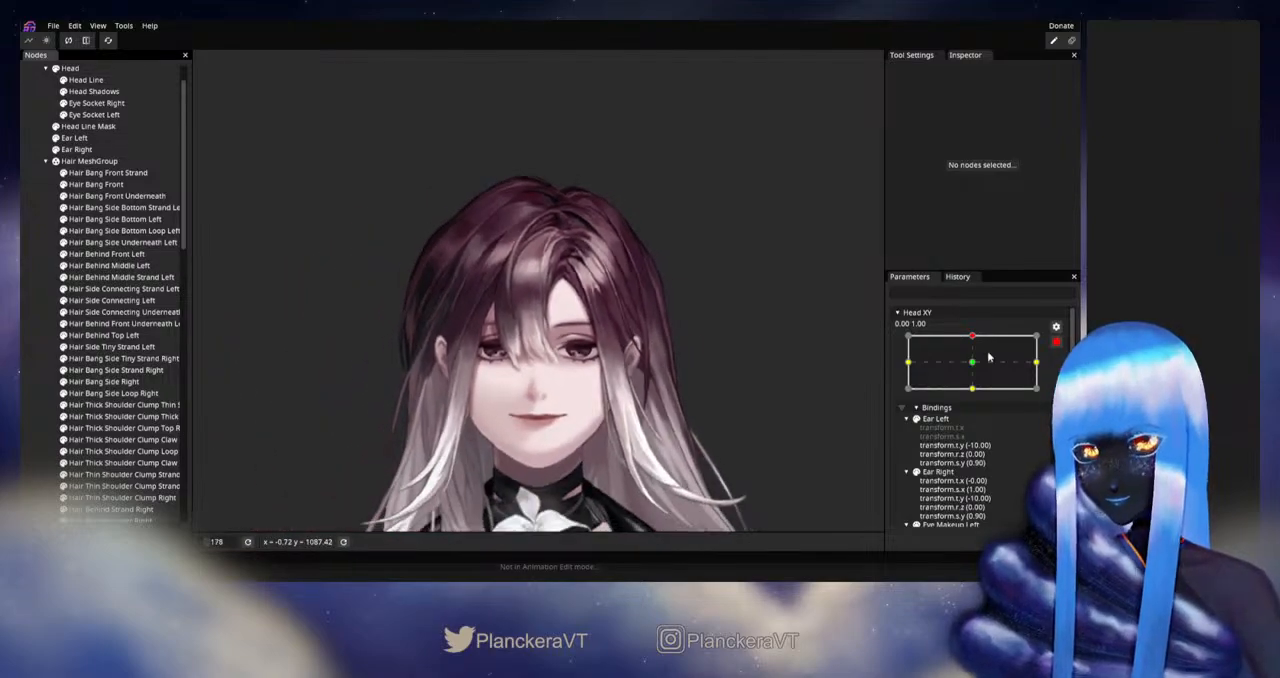
pyautogui.click(1056, 343)
pyautogui.moveTo(977, 372)
pyautogui.mouseDown()
pyautogui.moveTo(974, 400)
pyautogui.moveTo(974, 370)
pyautogui.mouseUp()
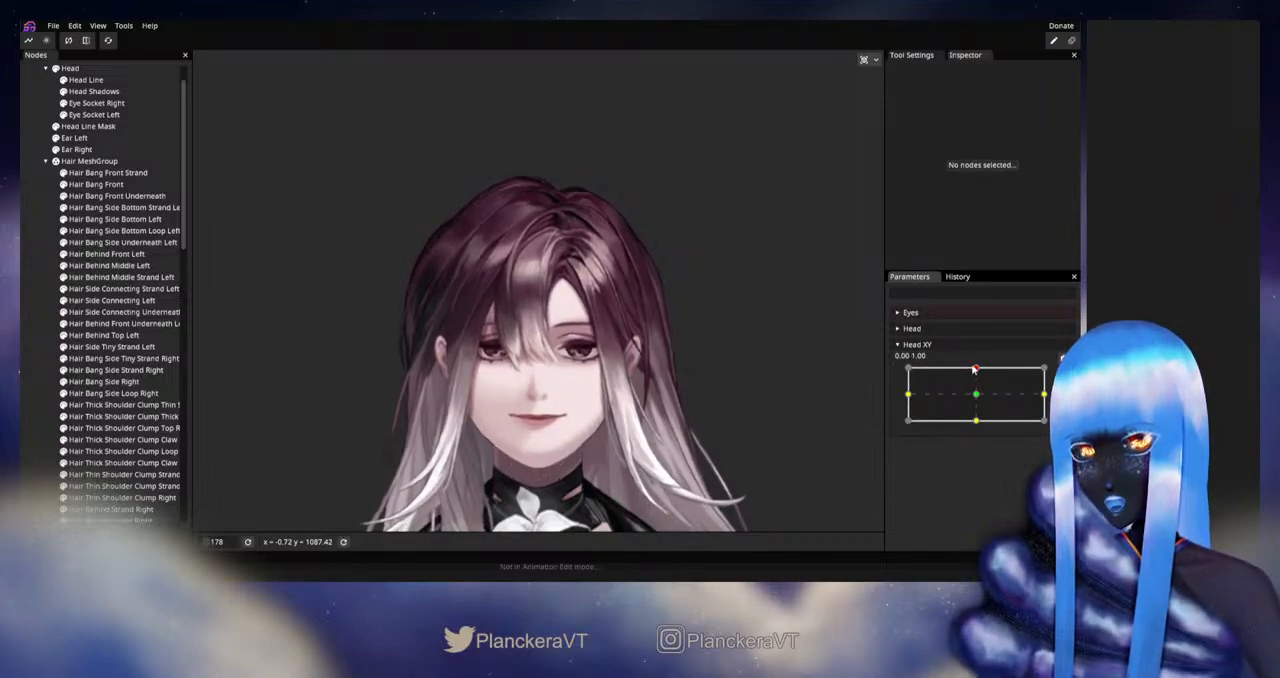
pyautogui.scroll(4, 565, 370)
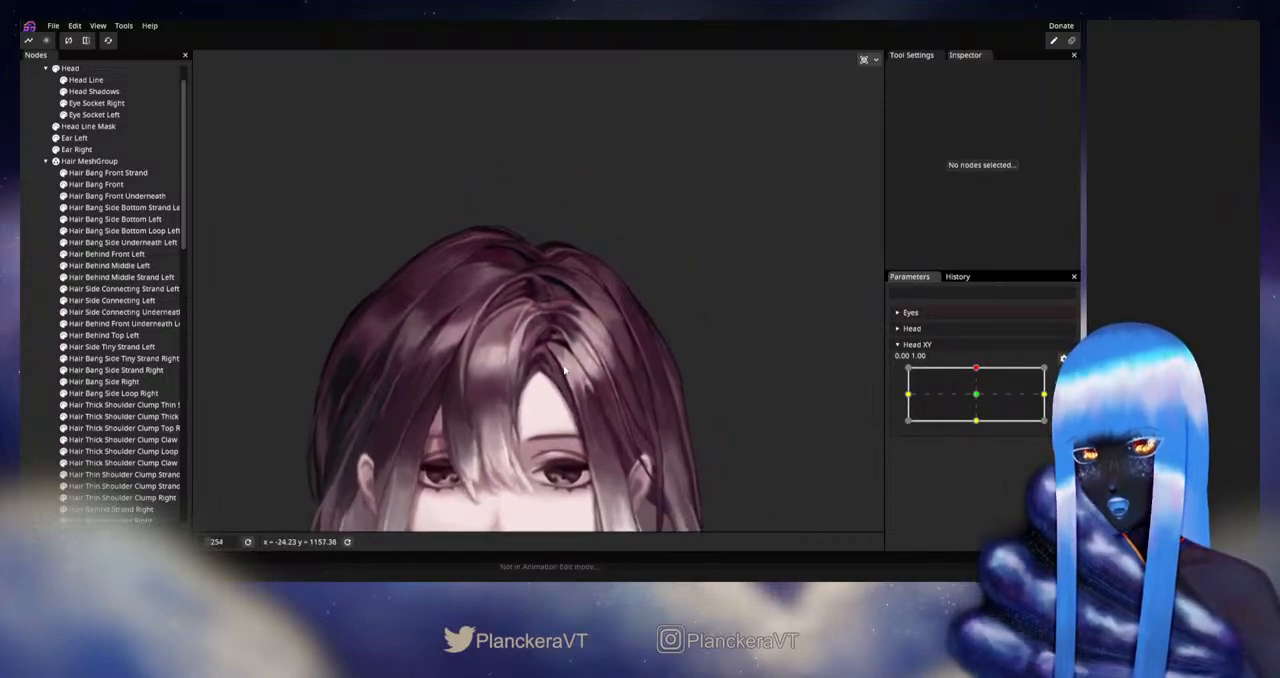
pyautogui.scroll(3, 565, 370)
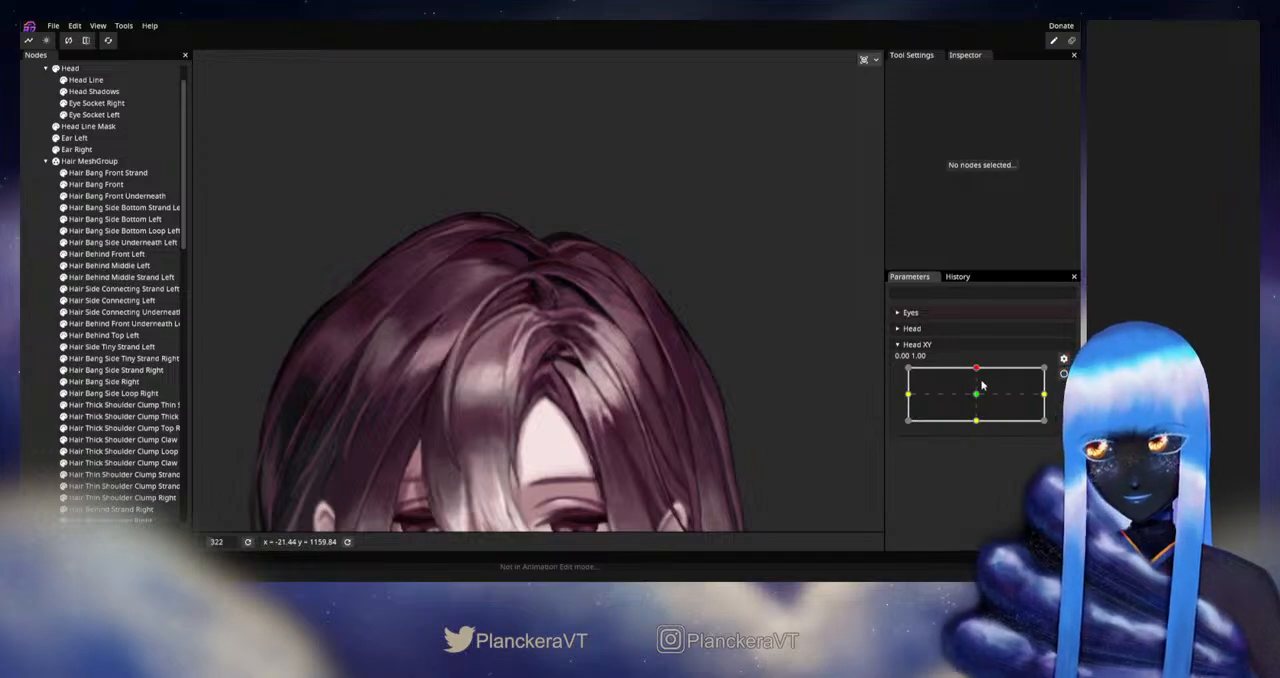
pyautogui.scroll(-9, 690, 420)
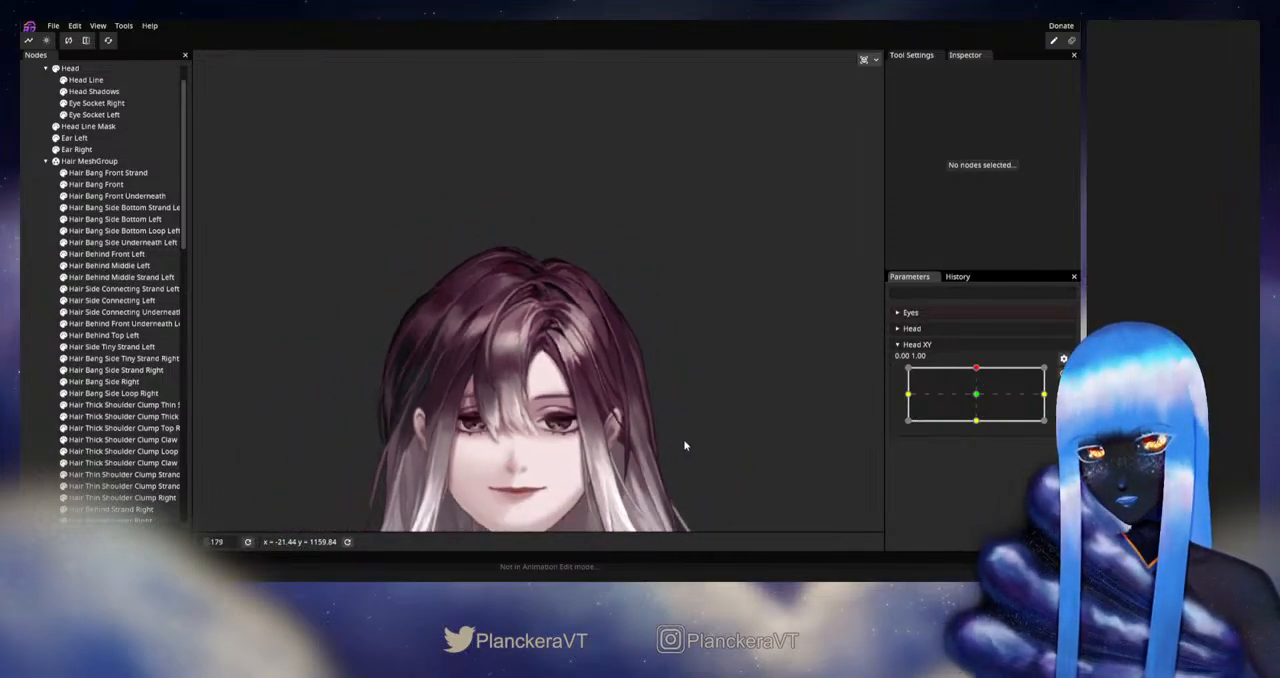
# - Preview Head XY's downward tilt and its diagonal poses at -1.00, 1.00 and -1.00, -1.00, examining the whole hair
pyautogui.moveTo(684, 441); pyautogui.dragTo(744, 365)
pyautogui.moveTo(976, 372); pyautogui.dragTo(990, 422)
pyautogui.moveTo(980, 425); pyautogui.dragTo(882, 356)
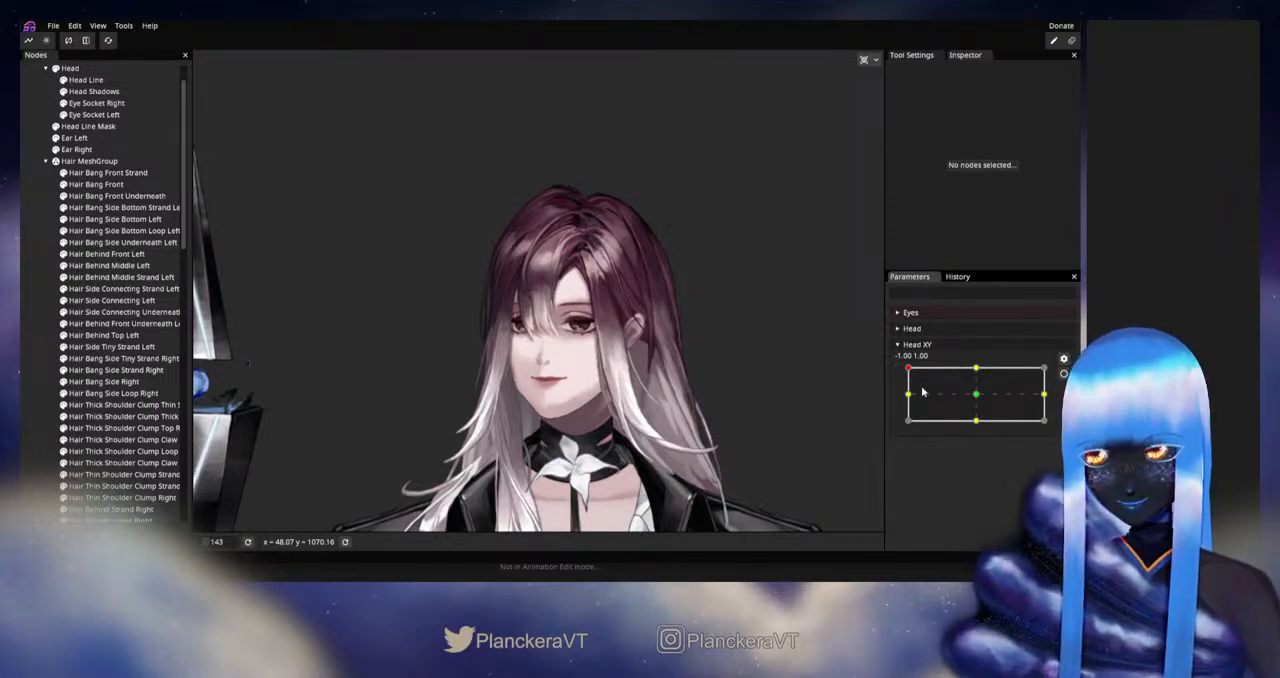
pyautogui.moveTo(922, 392); pyautogui.dragTo(895, 428)
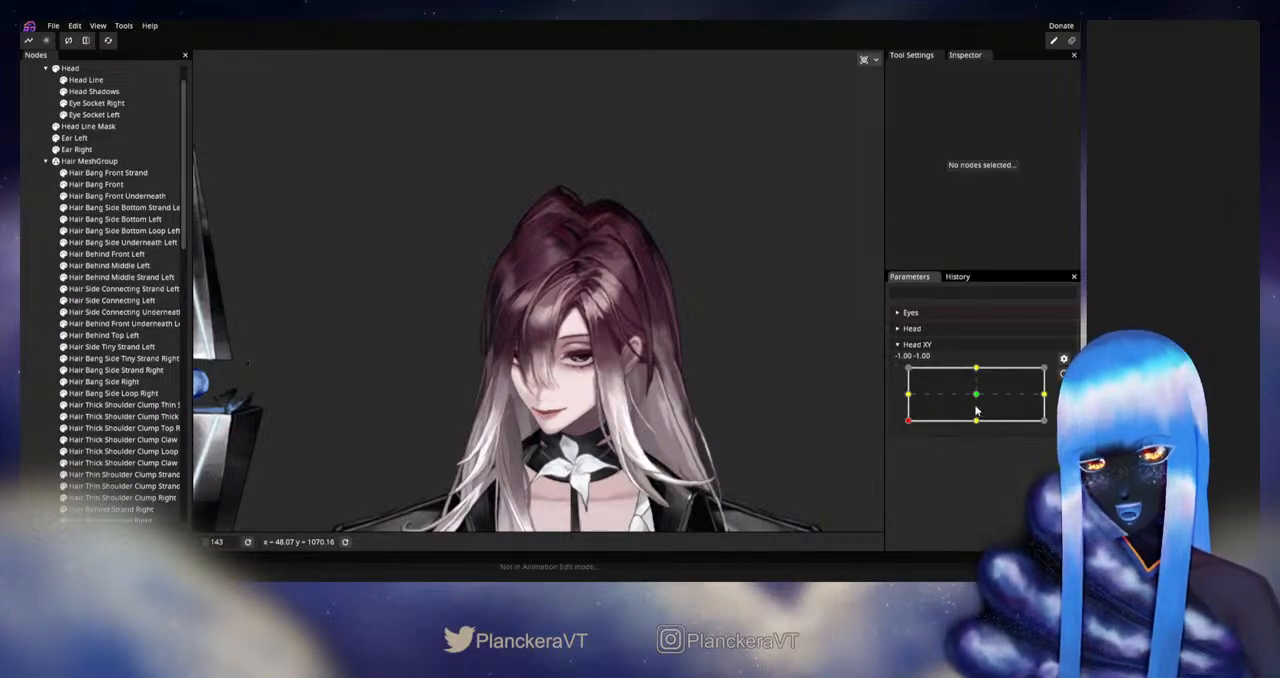
pyautogui.scroll(2, 748, 340)
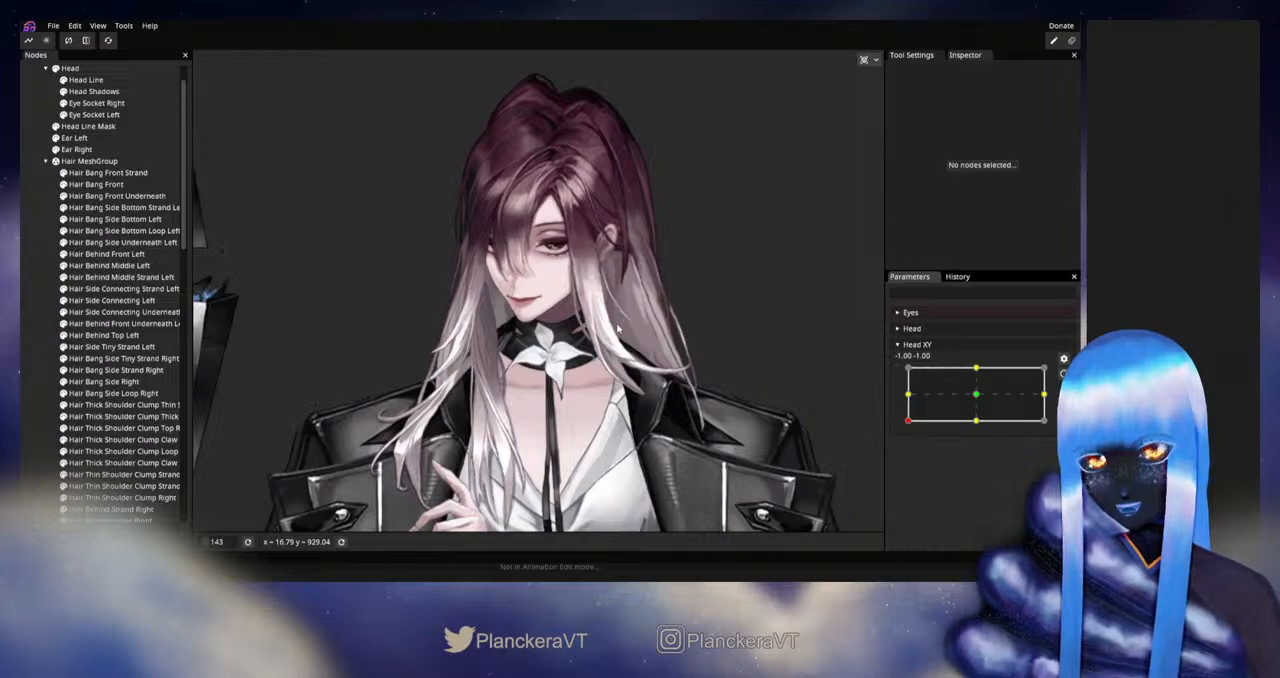
pyautogui.scroll(-2, 767, 452)
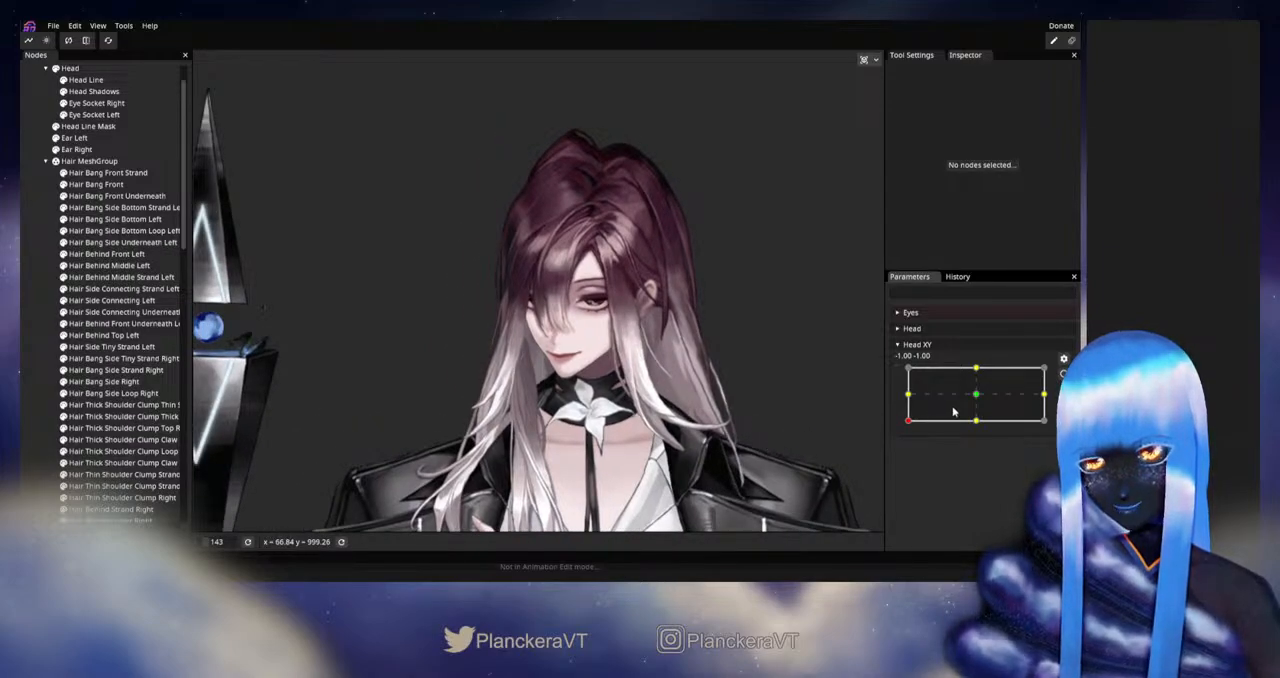
# - Return Head XY to full upward tilt and examine the parting with Hair Bang Front Strand hidden
pyautogui.moveTo(953, 411); pyautogui.dragTo(975, 369)
pyautogui.moveTo(662, 237); pyautogui.dragTo(642, 347)
pyautogui.scroll(1, 666, 380)
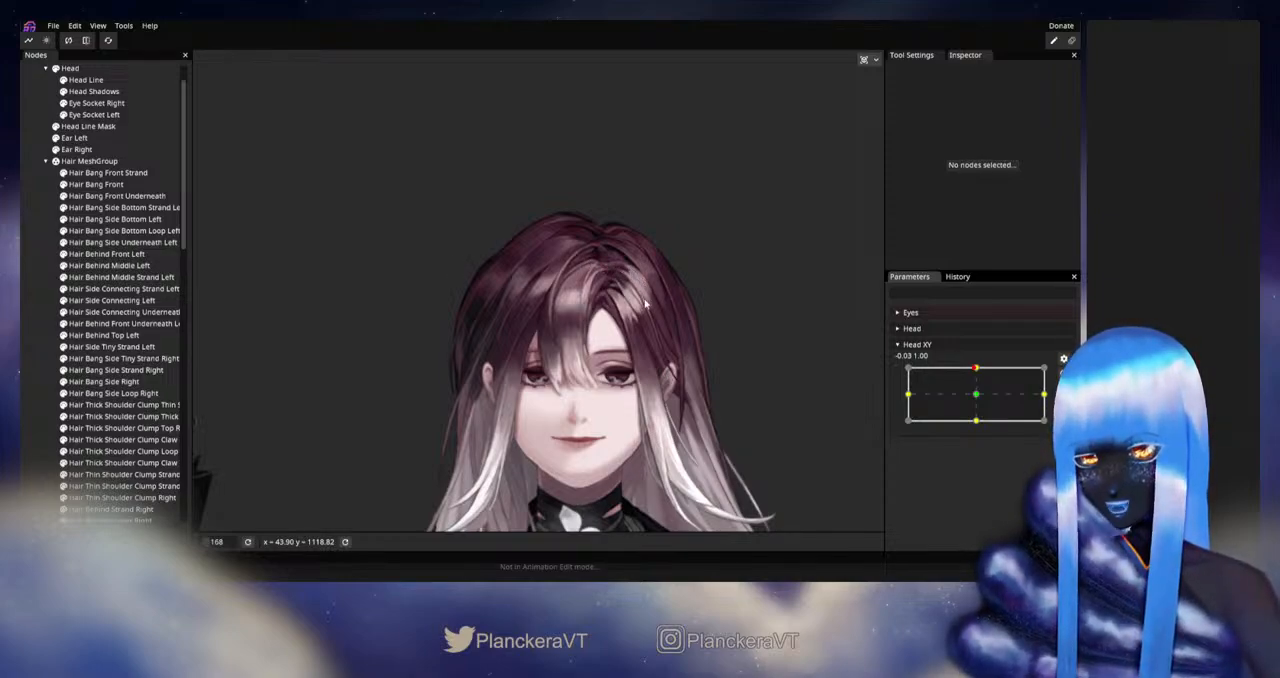
pyautogui.moveTo(645, 303); pyautogui.dragTo(642, 341)
pyautogui.scroll(1, 728, 387)
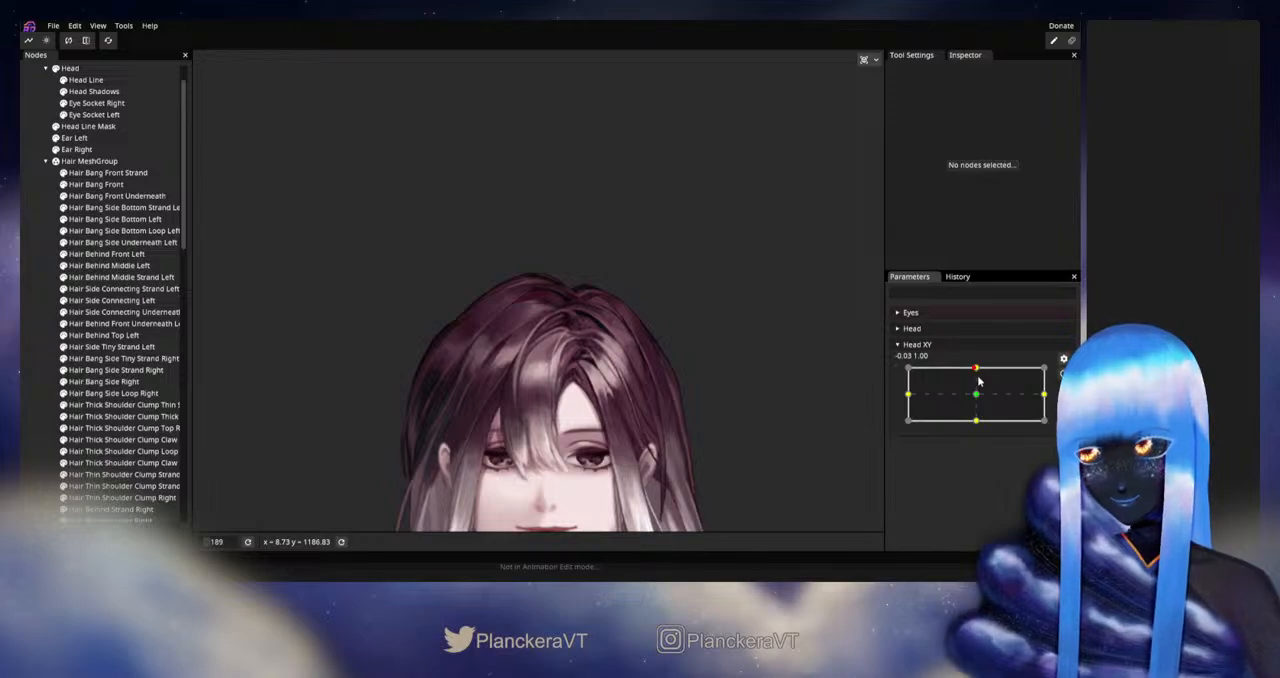
pyautogui.moveTo(979, 381)
pyautogui.mouseDown()
pyautogui.moveTo(979, 396)
pyautogui.moveTo(976, 370)
pyautogui.mouseUp()
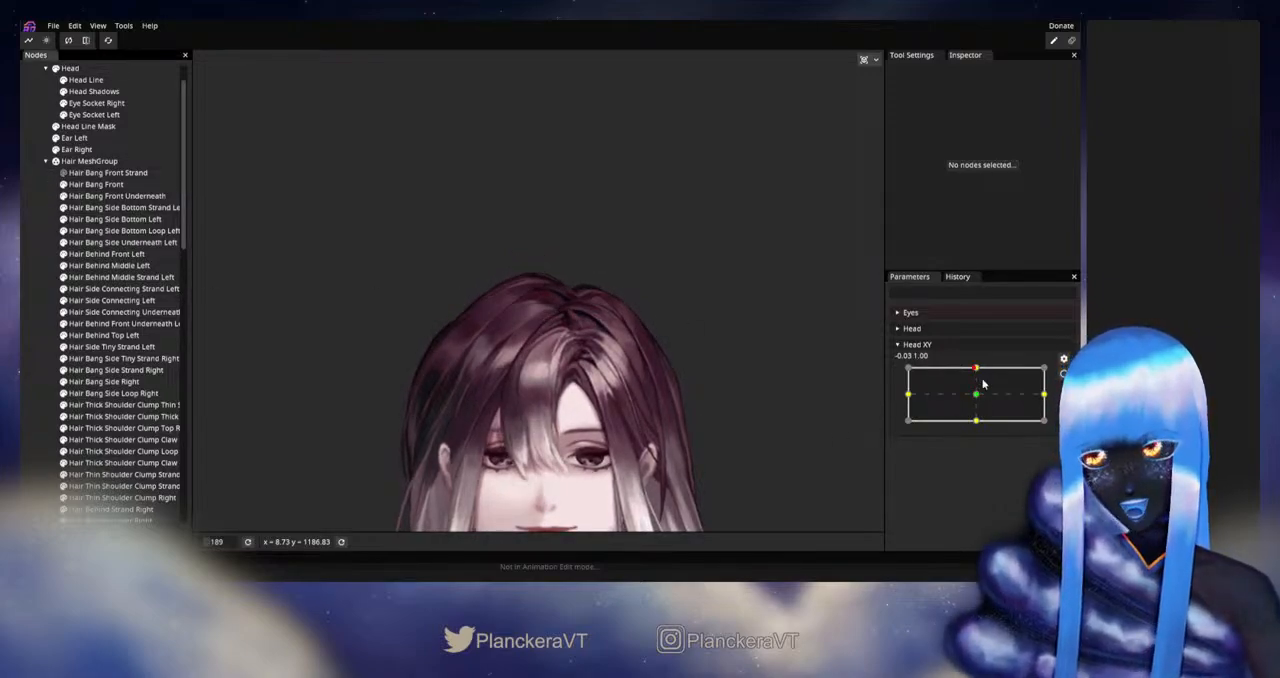
pyautogui.moveTo(976, 369)
pyautogui.mouseDown()
pyautogui.moveTo(978, 398)
pyautogui.moveTo(976, 370)
pyautogui.mouseUp()
# - Arm Head XY at 0.00, 1.00 and adjust Hair Side Connecting Left's upper outer vertices beside the parting
pyautogui.click(1063, 373)
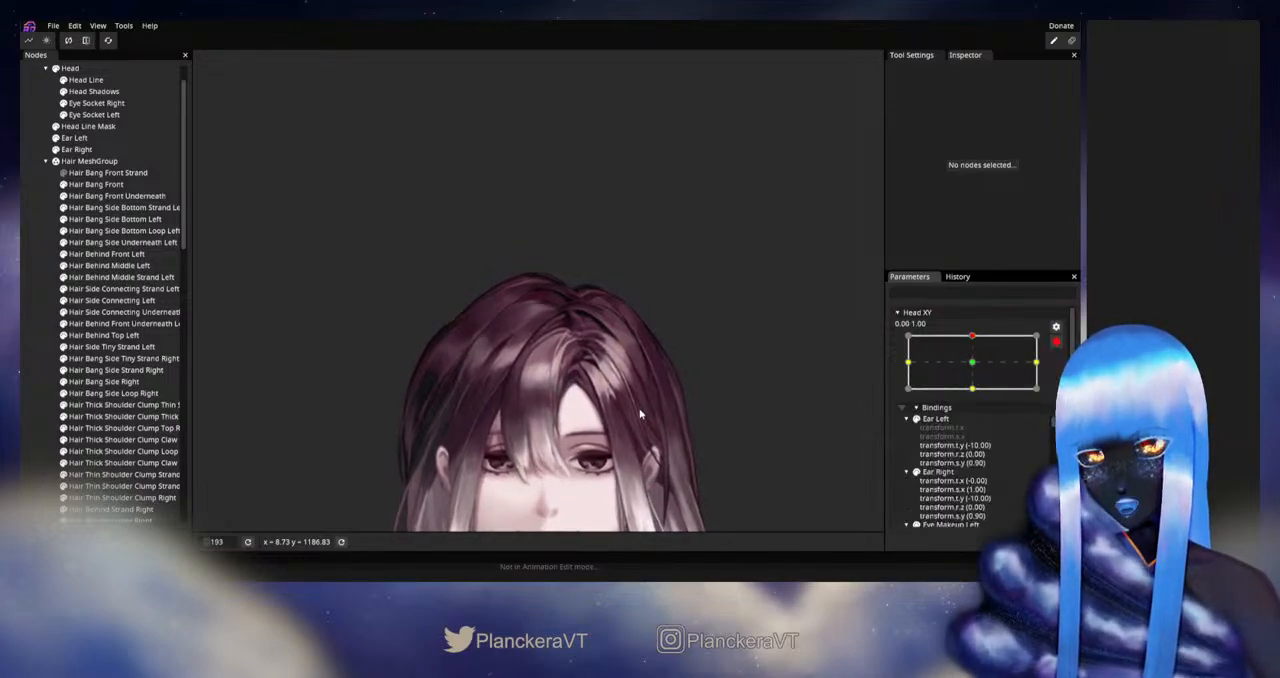
pyautogui.scroll(10, 641, 406)
pyautogui.moveTo(610, 412); pyautogui.dragTo(557, 410)
pyautogui.scroll(6, 557, 413)
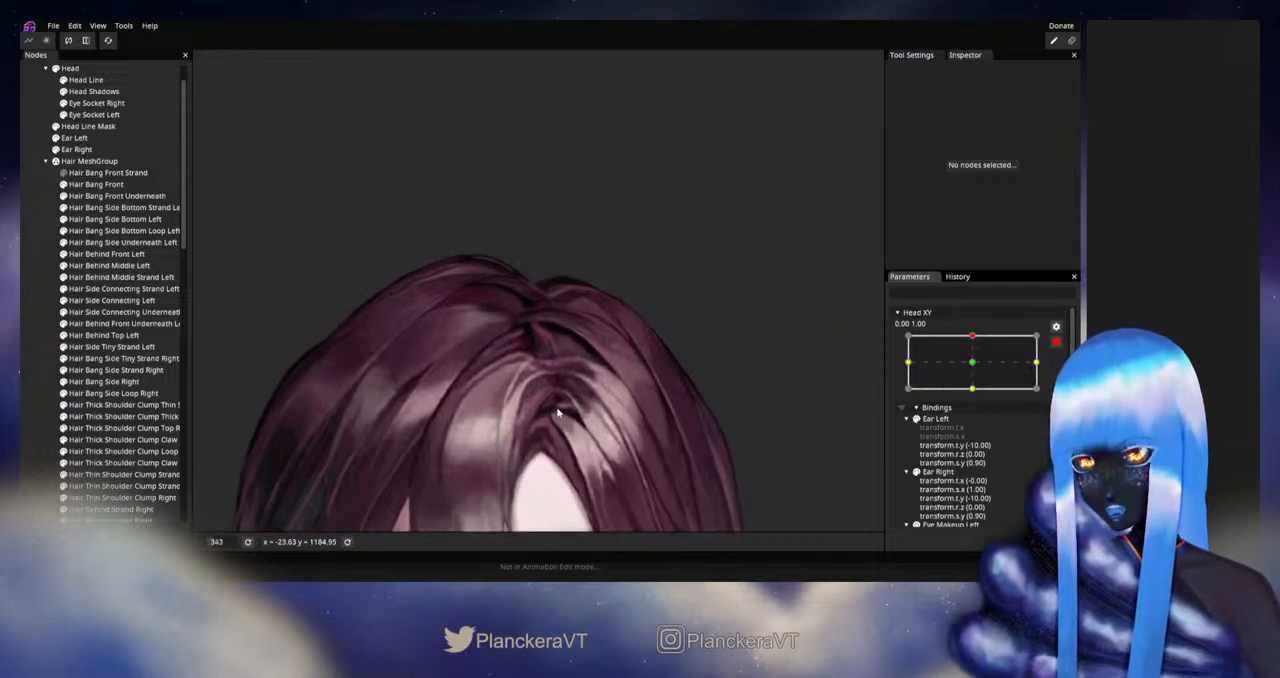
pyautogui.click(110, 300)
pyautogui.scroll(10, 661, 428)
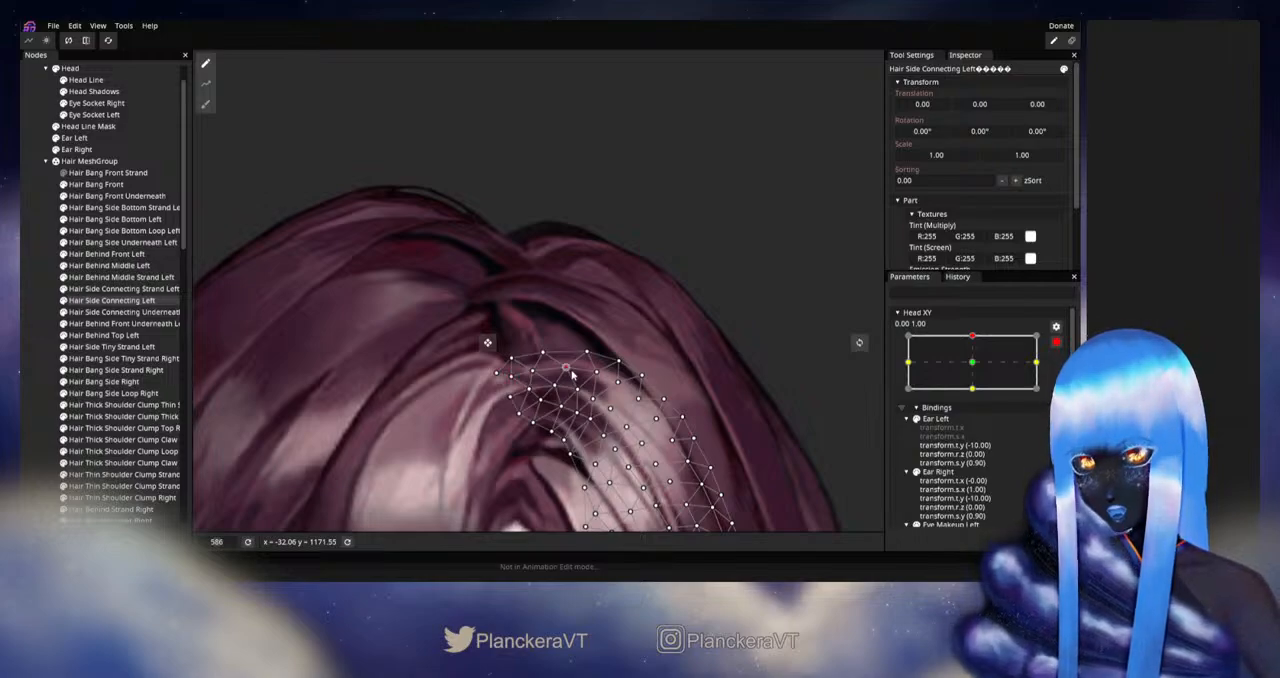
pyautogui.scroll(3, 572, 370)
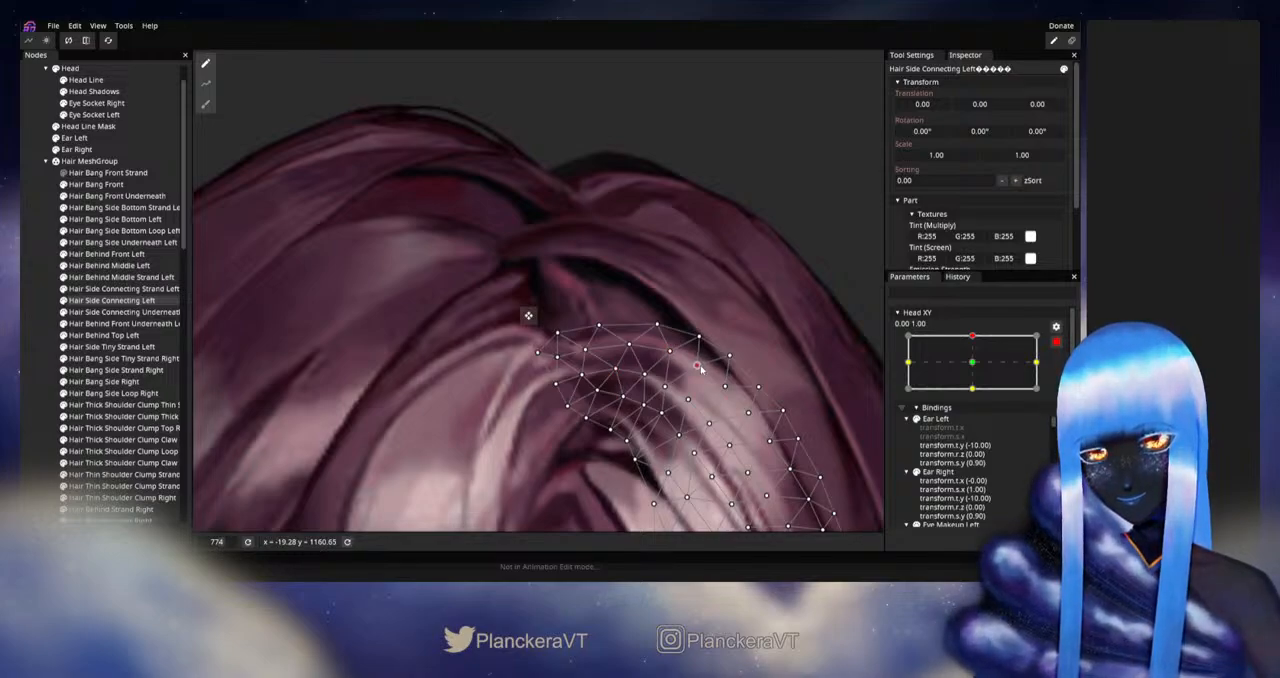
pyautogui.moveTo(733, 387); pyautogui.dragTo(638, 310)
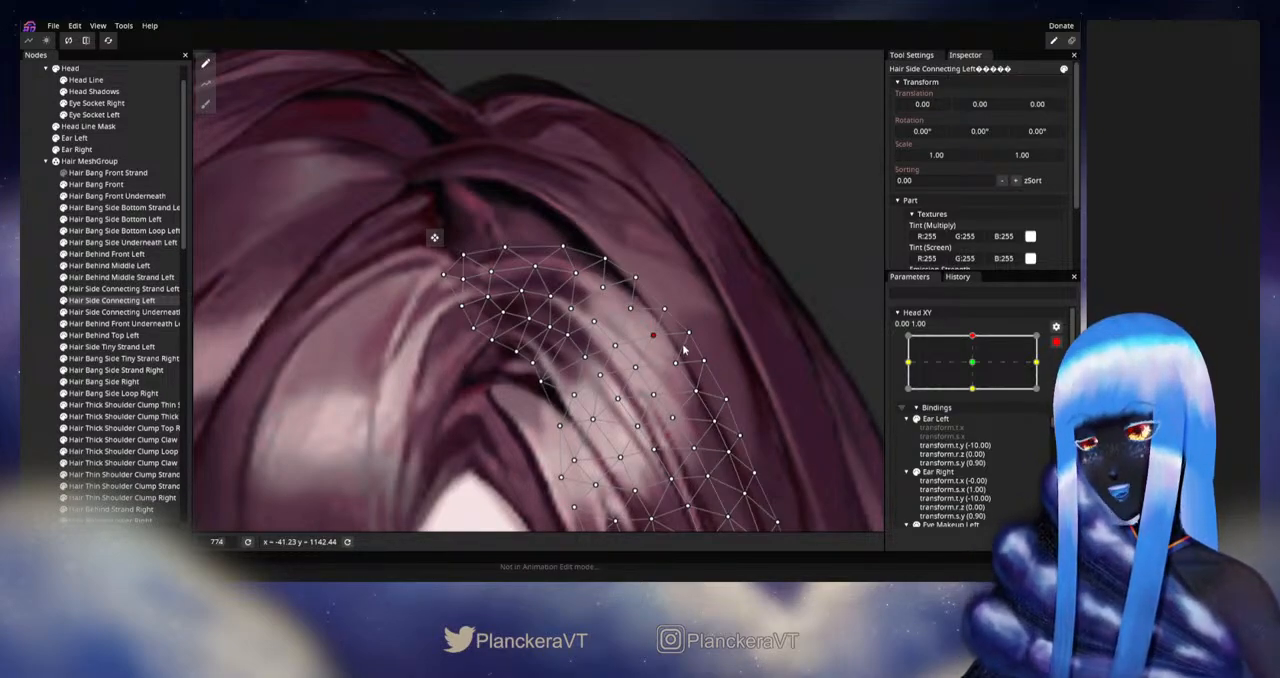
# - Fine-tune the vertices along Hair Side Connecting Left's top edge just below the parting, then deselect the part
pyautogui.moveTo(422, 289); pyautogui.dragTo(563, 335)
pyautogui.scroll(3, 496, 375)
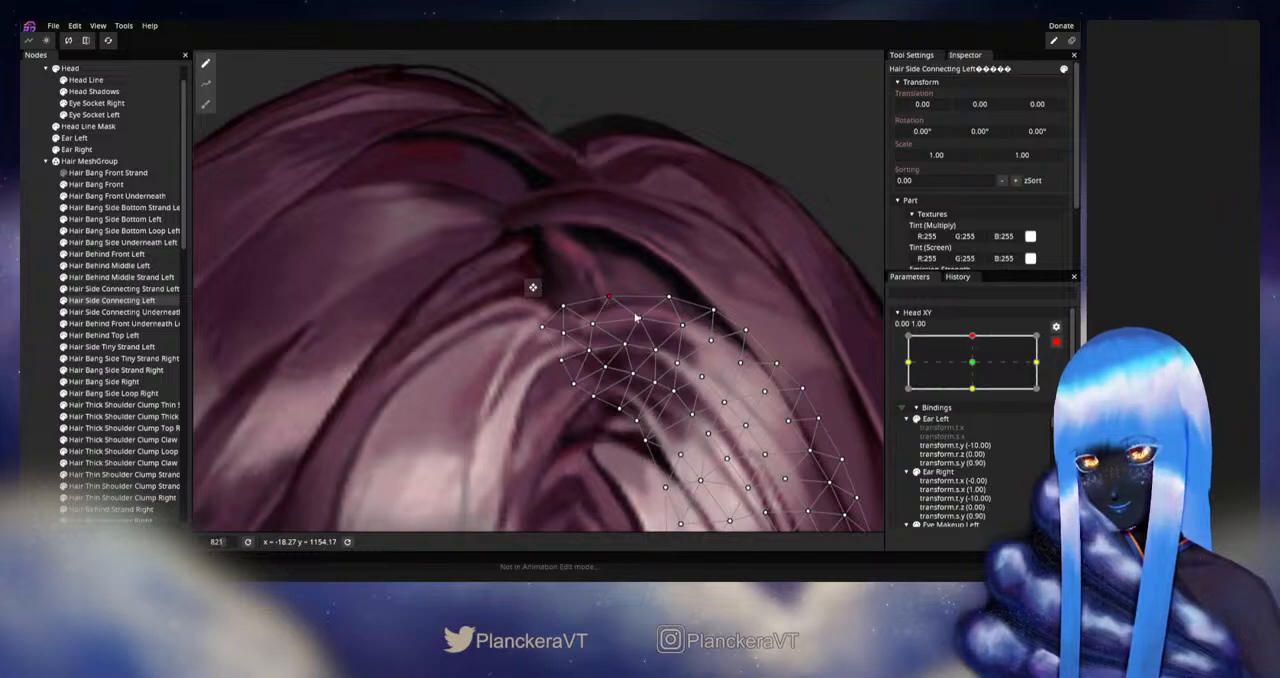
pyautogui.moveTo(636, 318); pyautogui.dragTo(548, 293)
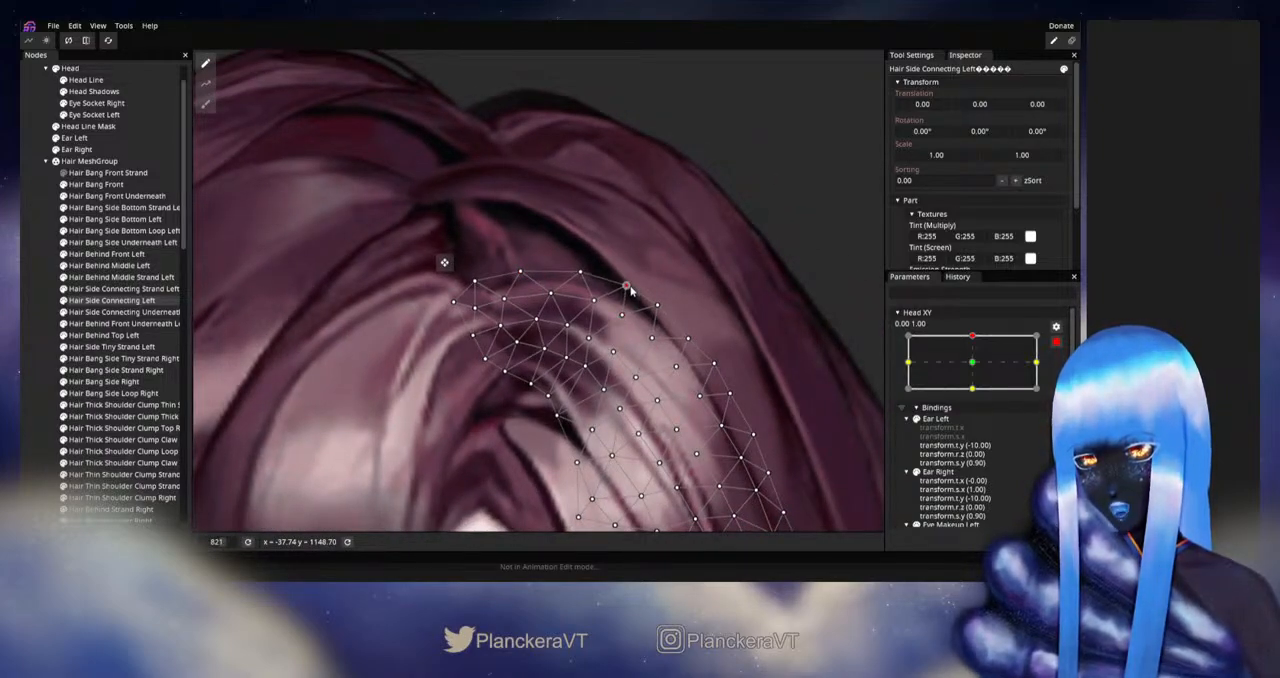
pyautogui.click(659, 312)
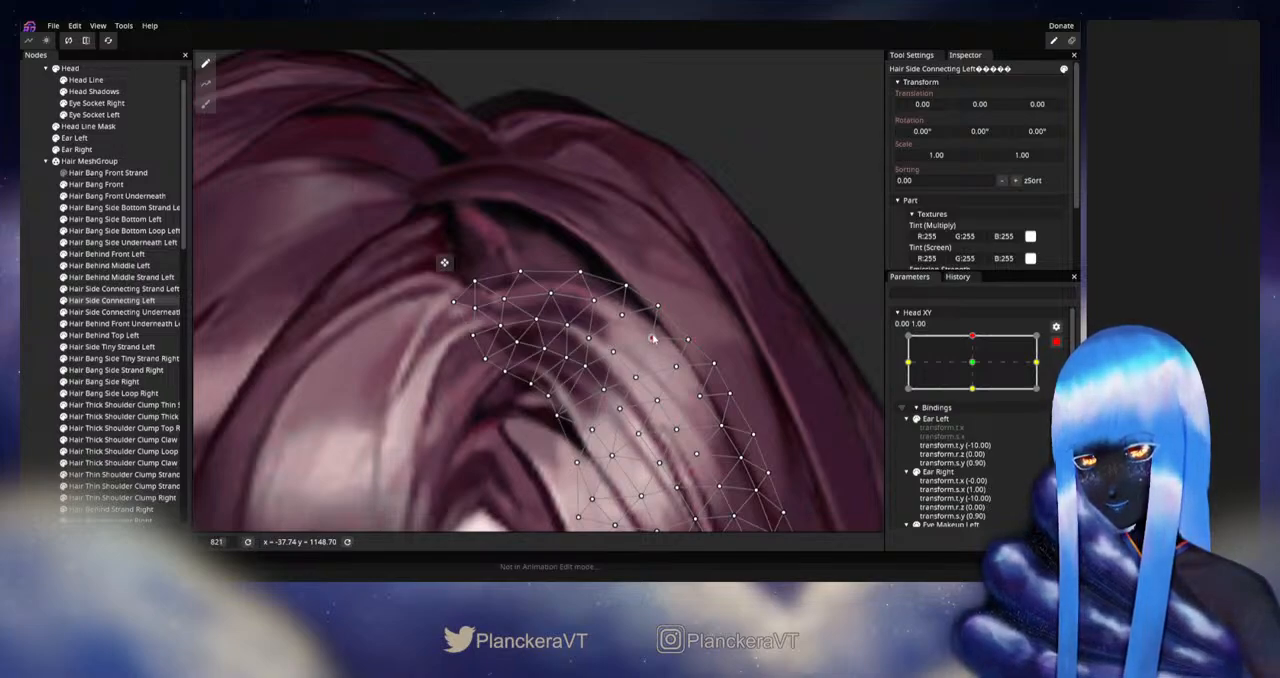
pyautogui.click(30, 352)
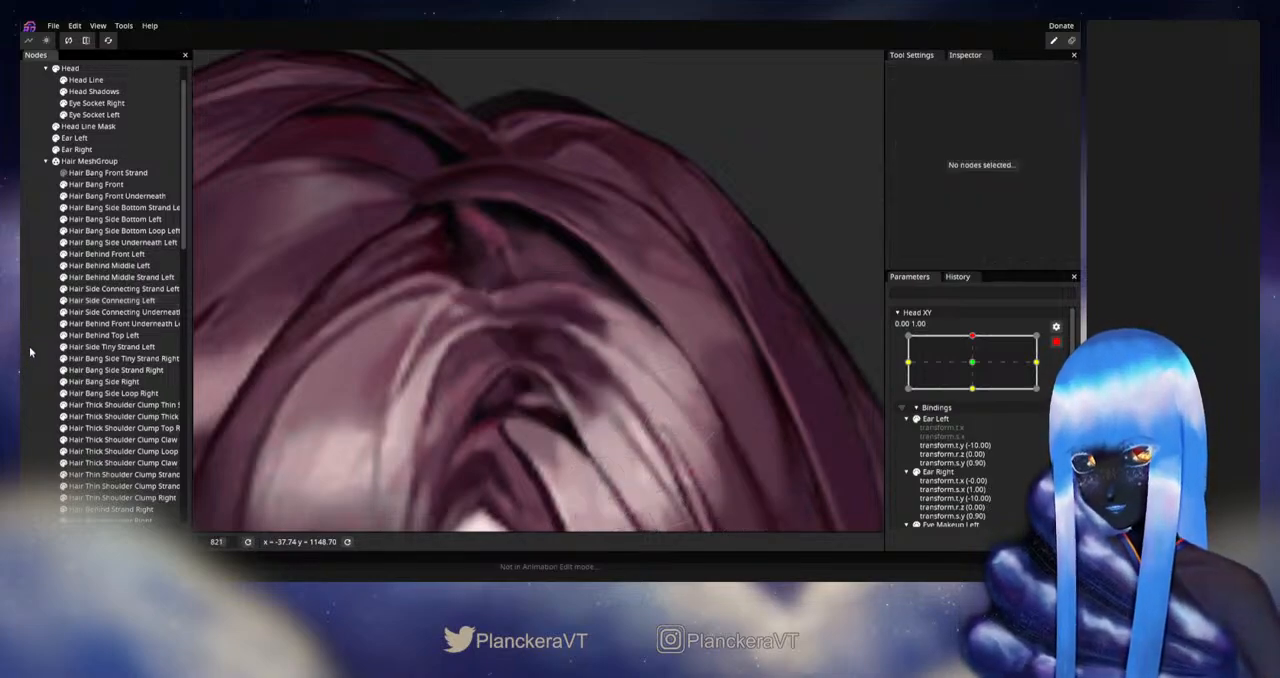
# - Disarm Head XY and preview the upward tilt, examining how the side hair meets the front bang
pyautogui.scroll(-3, 580, 360)
pyautogui.scroll(-3, 663, 380)
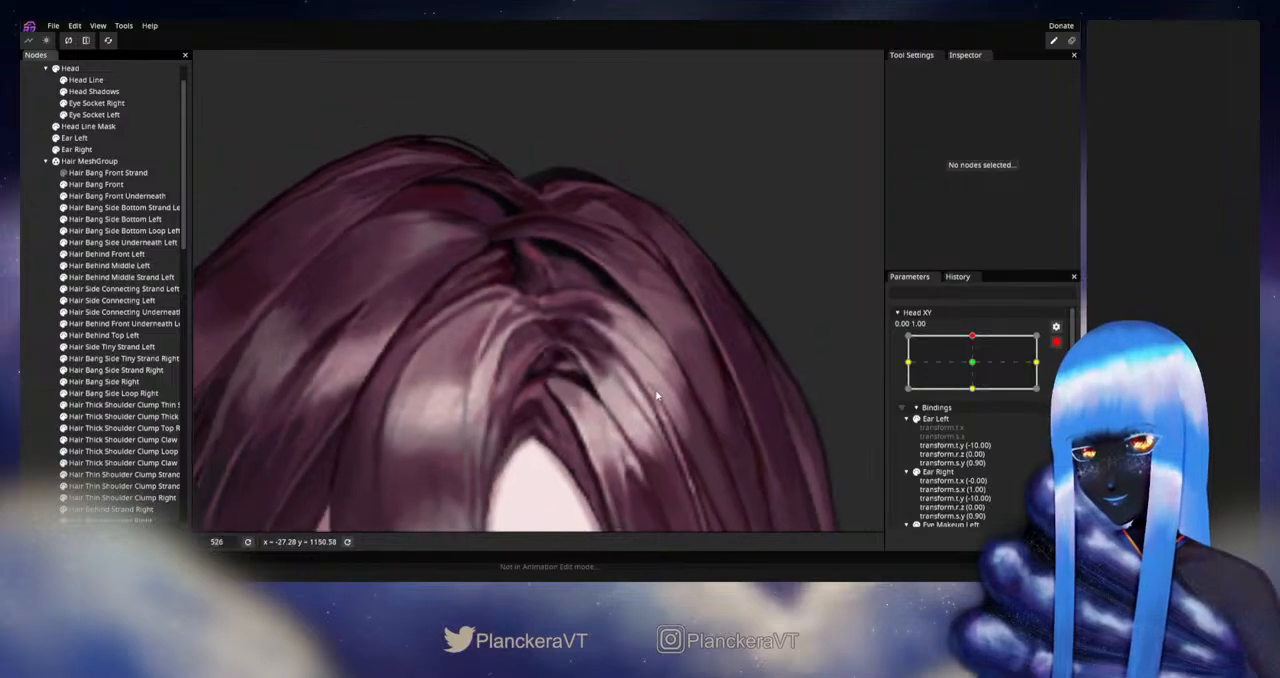
pyautogui.click(1057, 342)
pyautogui.moveTo(976, 369)
pyautogui.mouseDown()
pyautogui.moveTo(976, 395)
pyautogui.moveTo(975, 369)
pyautogui.mouseUp()
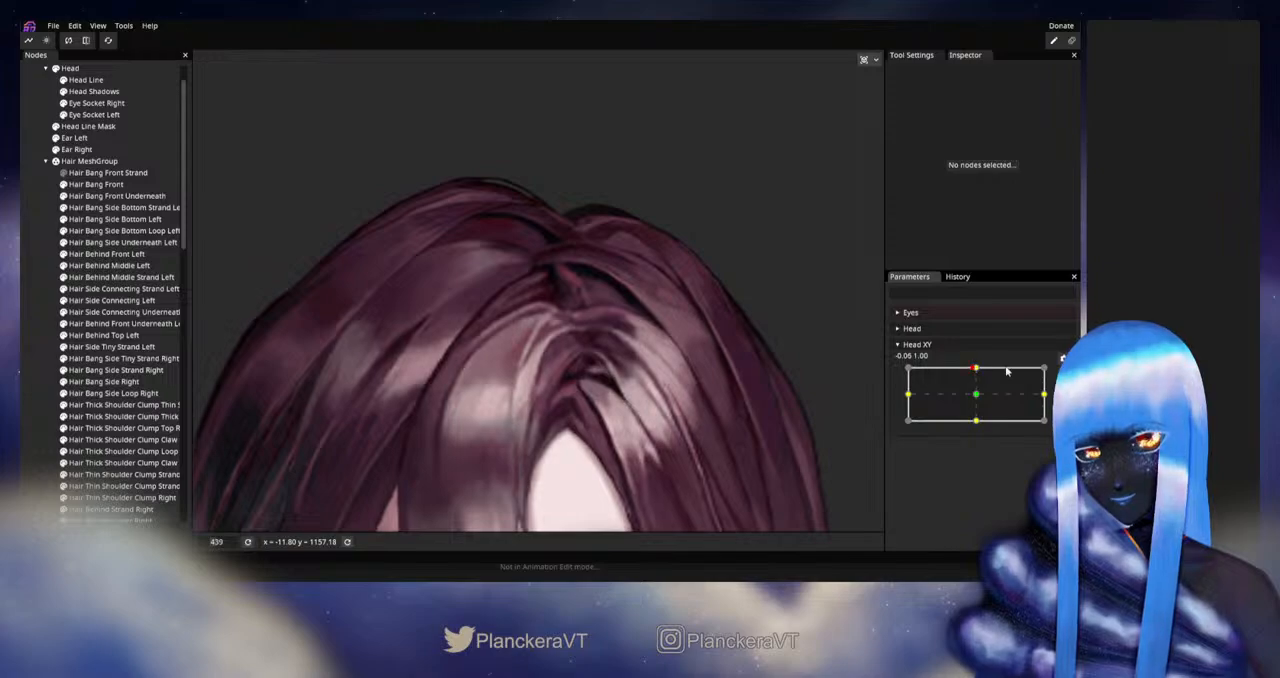
# - Rearm Head XY at 0.00, 1.00 and adjust Hair Bang Front's upper edge vertices where it meets Hair Side Connecting Left
pyautogui.click(1062, 372)
pyautogui.scroll(3, 544, 406)
pyautogui.scroll(3, 569, 398)
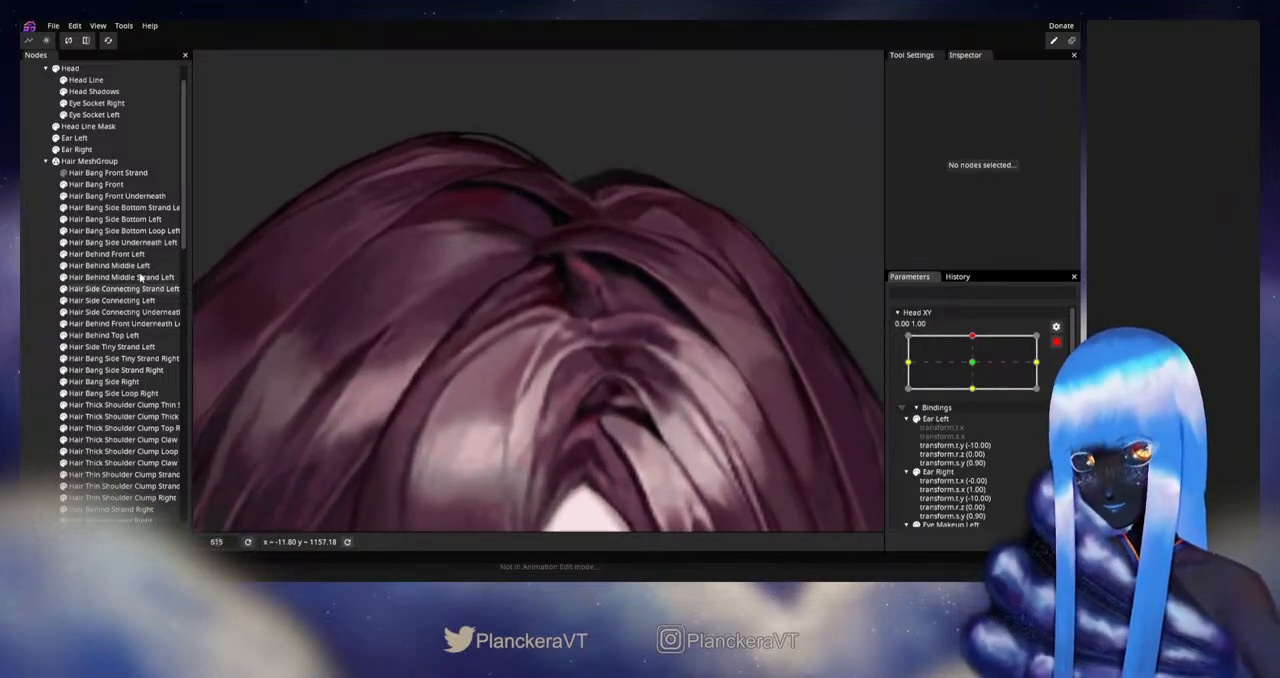
pyautogui.click(96, 184)
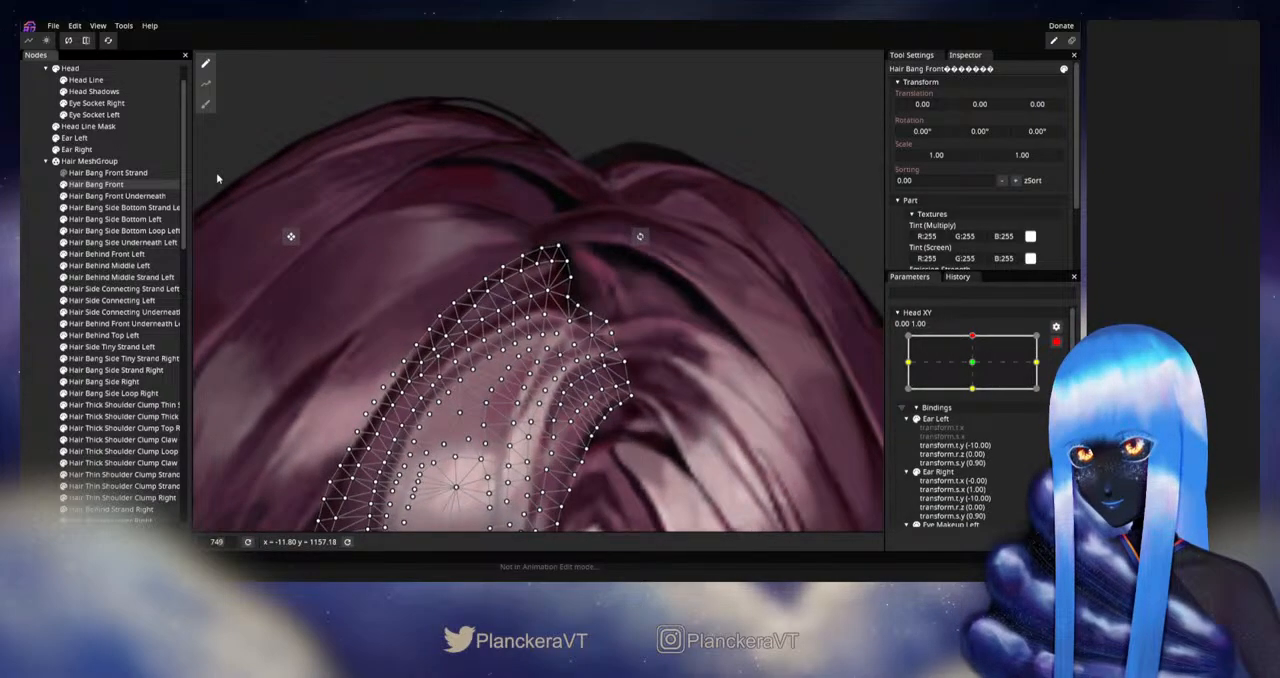
pyautogui.click(206, 104)
pyautogui.scroll(2, 706, 300)
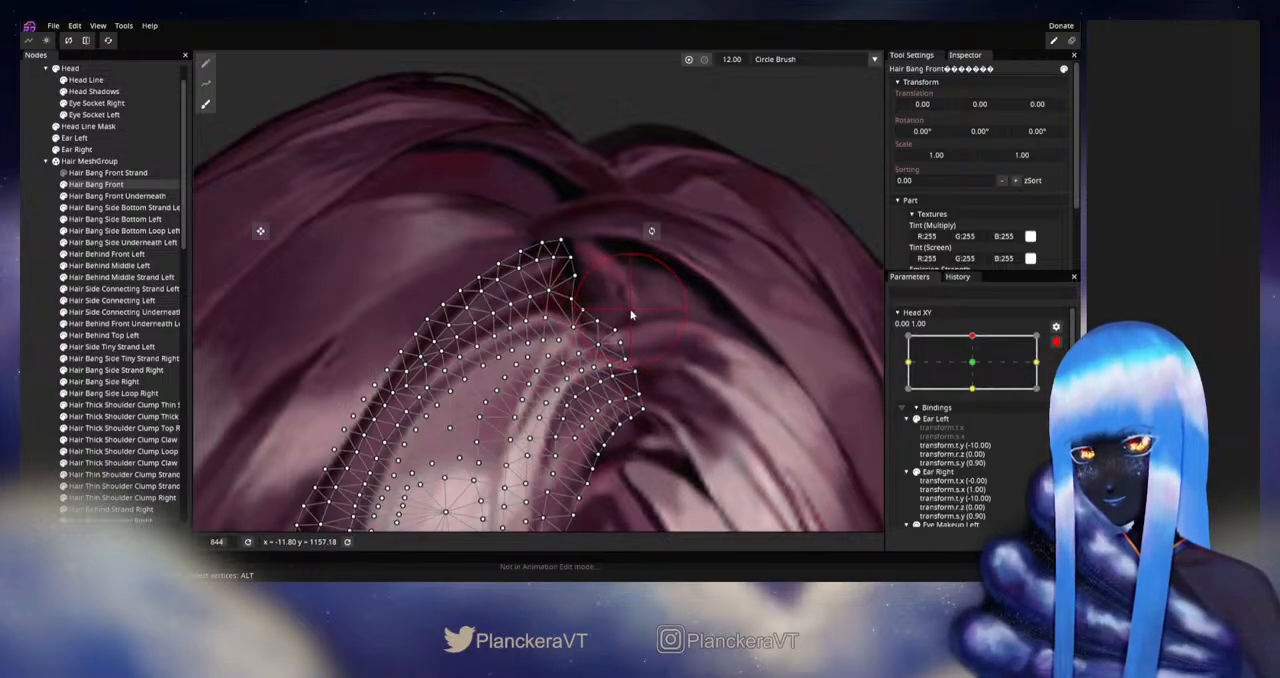
pyautogui.click(207, 64)
pyautogui.scroll(1, 450, 330)
pyautogui.scroll(1, 551, 333)
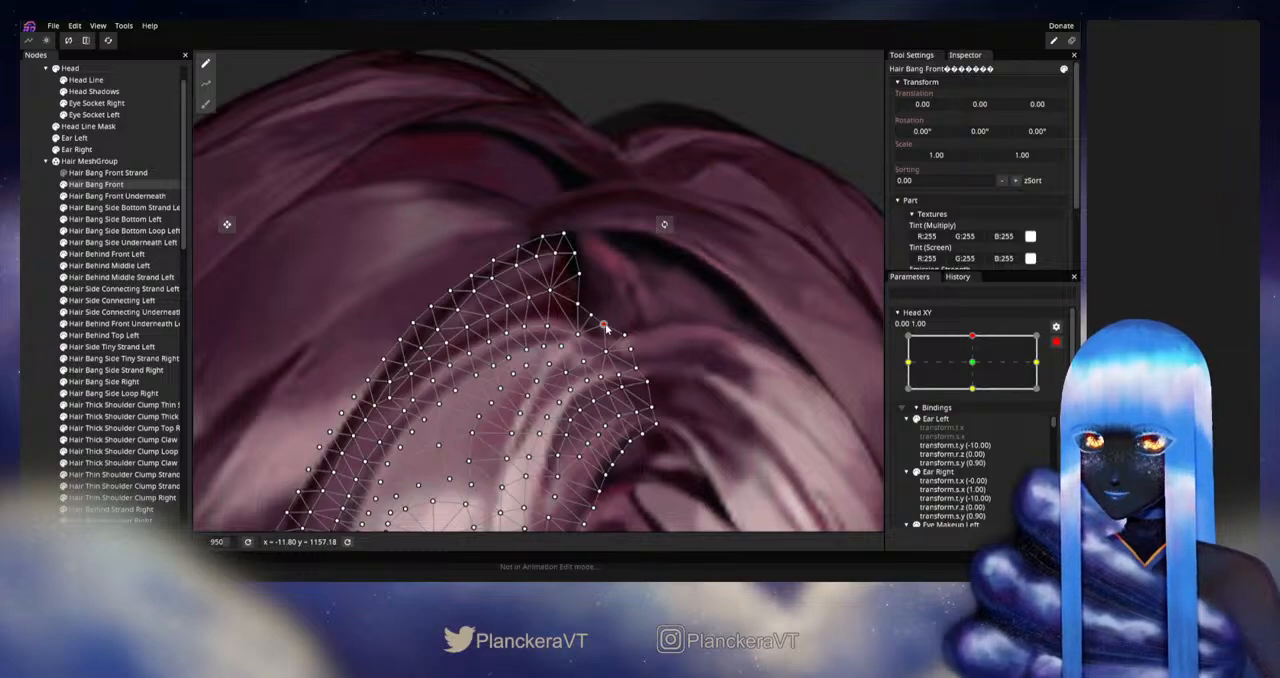
pyautogui.moveTo(656, 314); pyautogui.dragTo(632, 244)
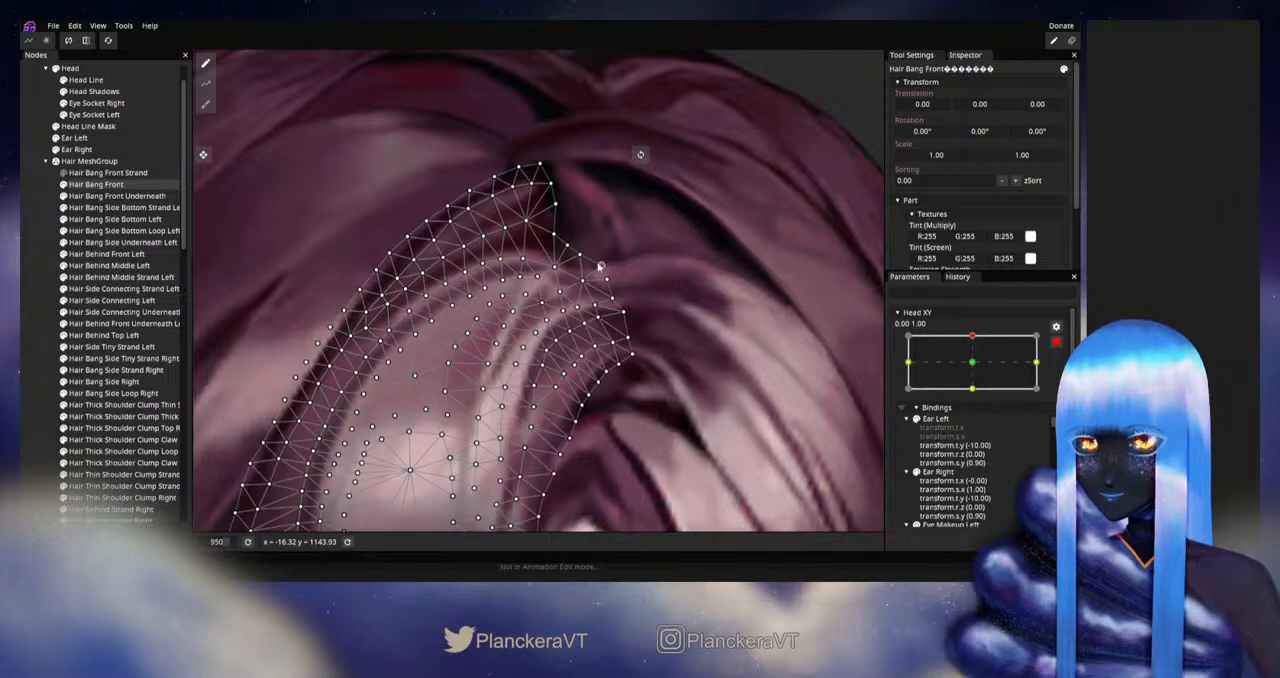
pyautogui.click(34, 299)
# - Disarm Head XY and preview the tilt between neutral and fully up, examining the hair across the whole head
pyautogui.scroll(-5, 614, 346)
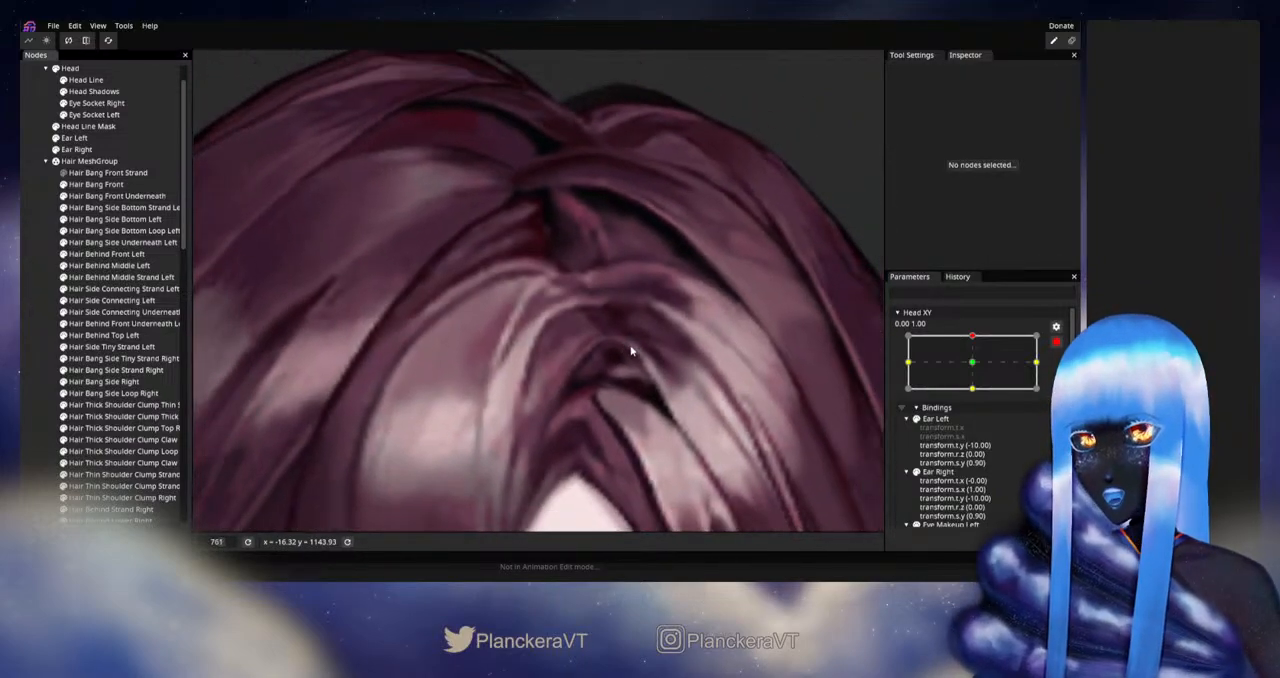
pyautogui.scroll(-5, 636, 352)
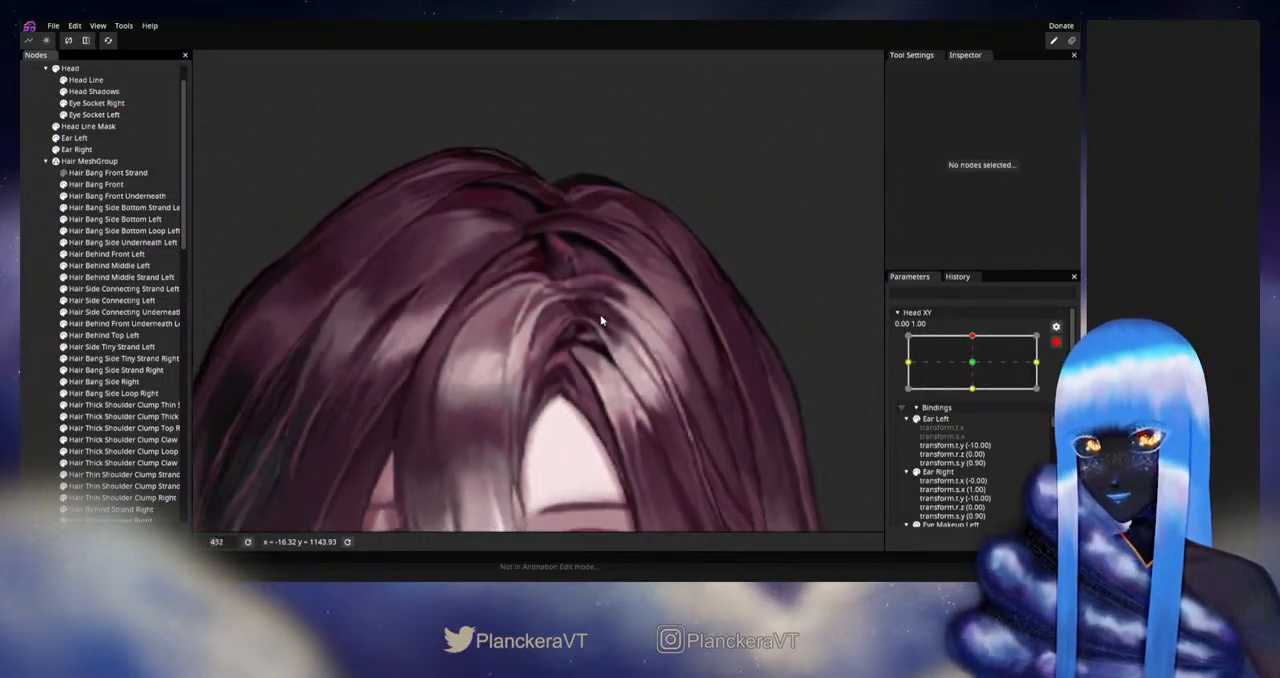
pyautogui.scroll(-2, 662, 340)
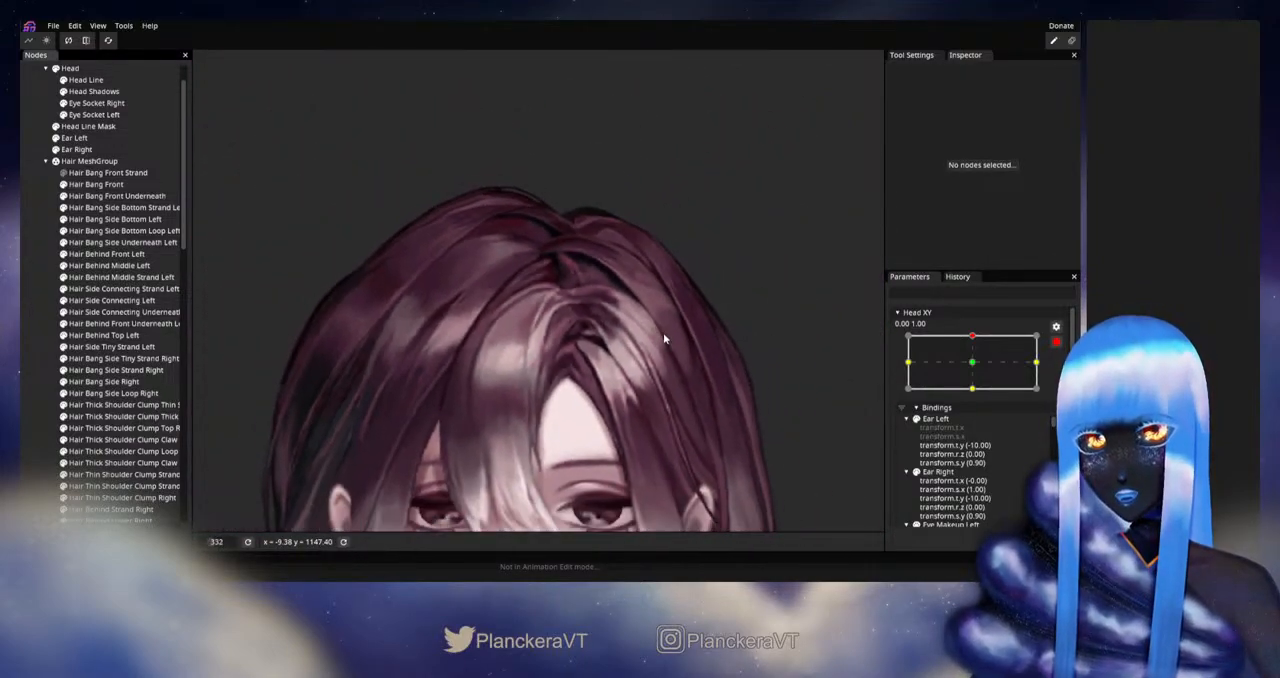
pyautogui.click(1060, 346)
pyautogui.moveTo(978, 368); pyautogui.dragTo(973, 390)
pyautogui.scroll(-4, 664, 405)
pyautogui.moveTo(666, 403); pyautogui.dragTo(695, 329)
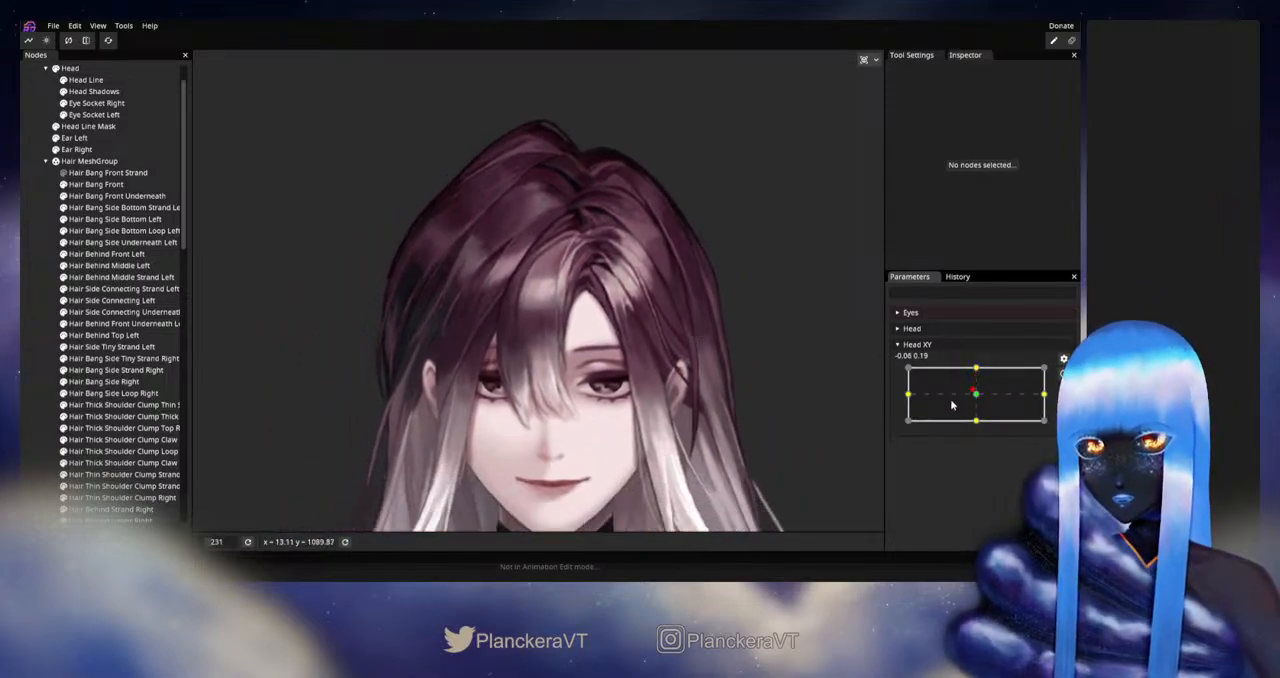
pyautogui.moveTo(975, 392); pyautogui.dragTo(976, 369)
# - Rearm Head XY at 0.00, 1.00 and nudge the lower inner edge vertices of Hair Behind Front Left around the parting
pyautogui.click(1062, 373)
pyautogui.scroll(5, 591, 274)
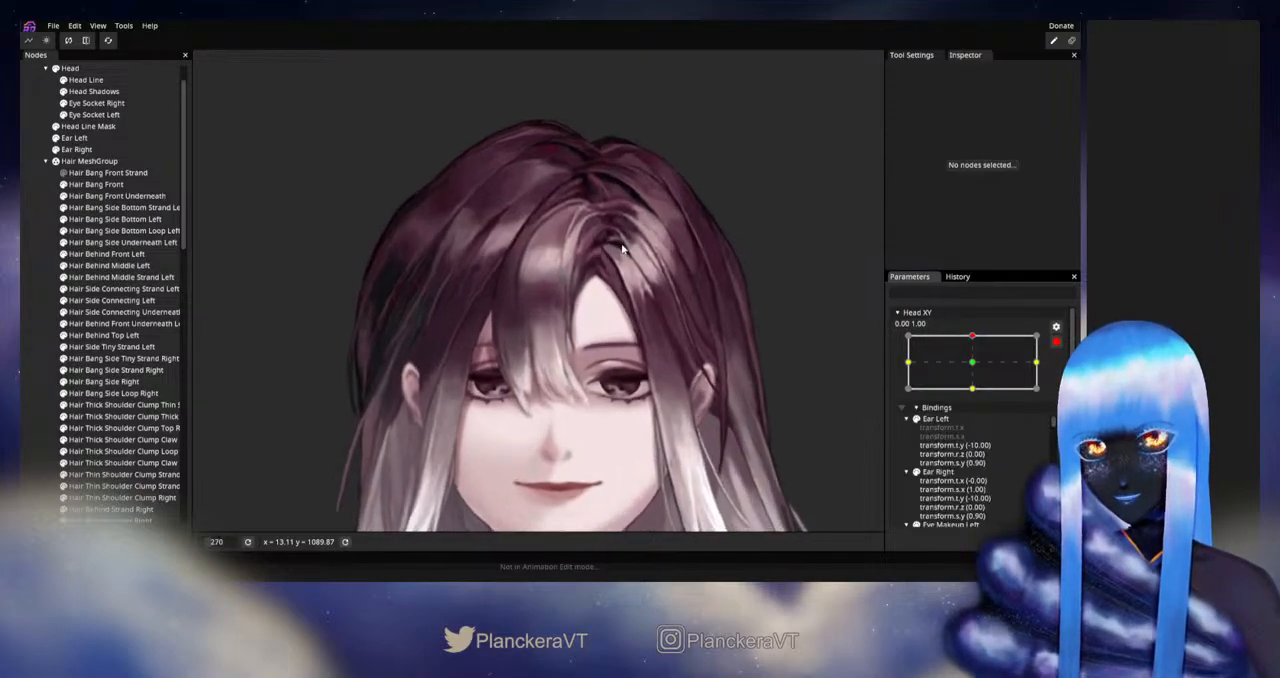
pyautogui.scroll(5, 591, 274)
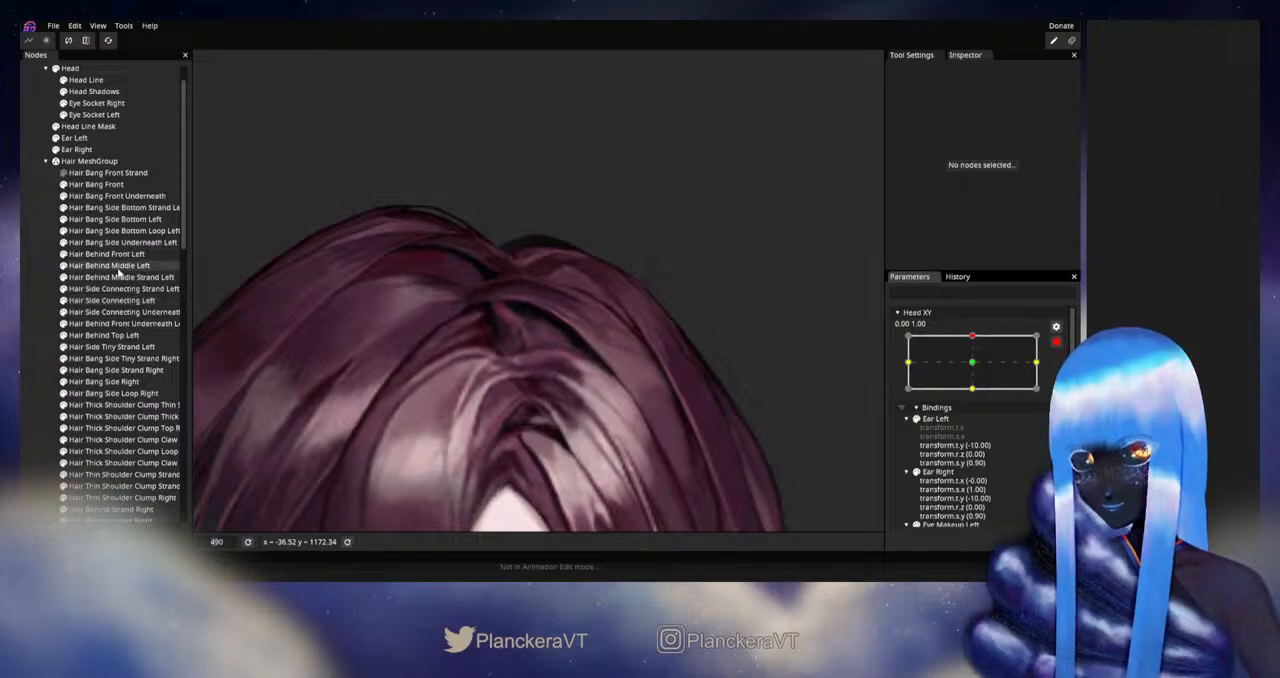
pyautogui.click(120, 266)
pyautogui.scroll(1, 268, 290)
pyautogui.click(106, 254)
pyautogui.scroll(2, 558, 330)
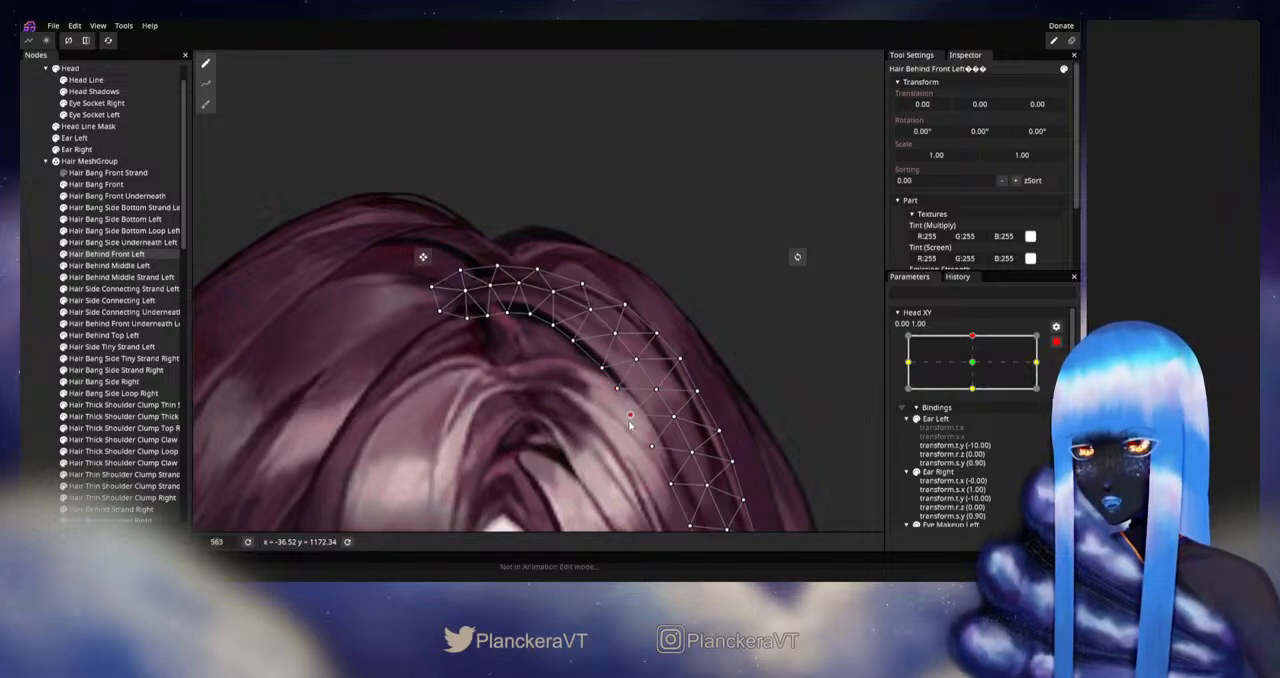
pyautogui.moveTo(554, 328); pyautogui.dragTo(554, 330)
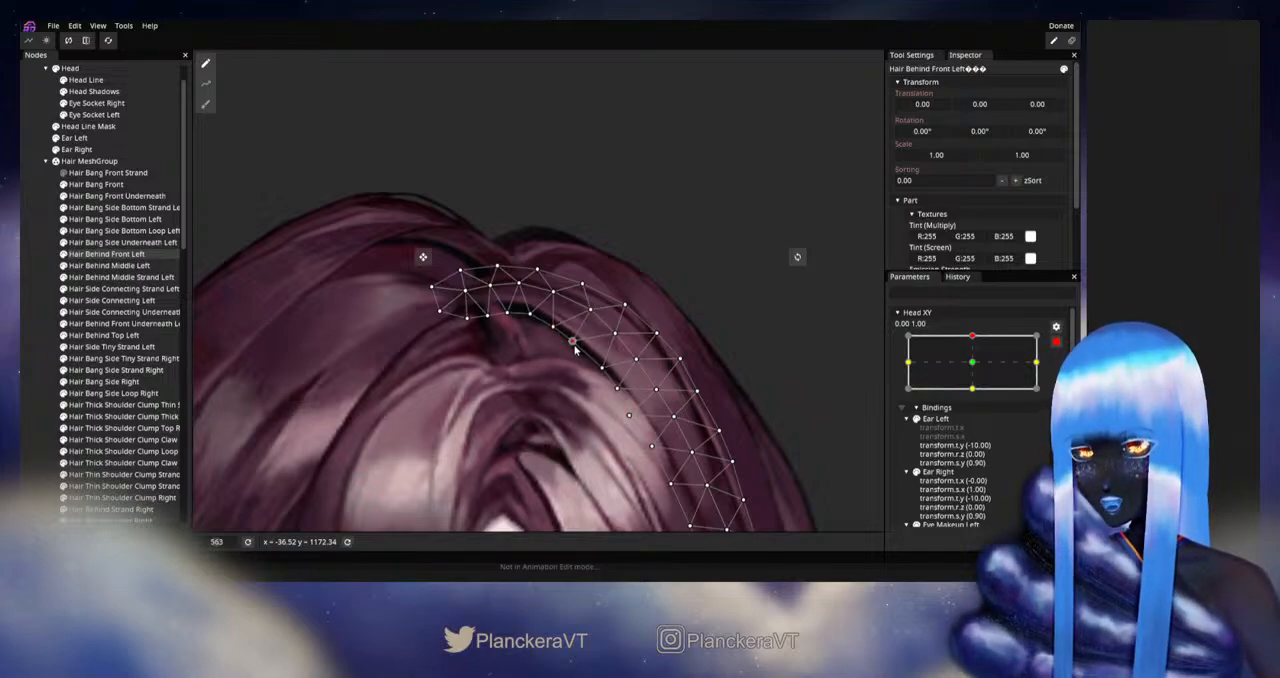
pyautogui.click(529, 317)
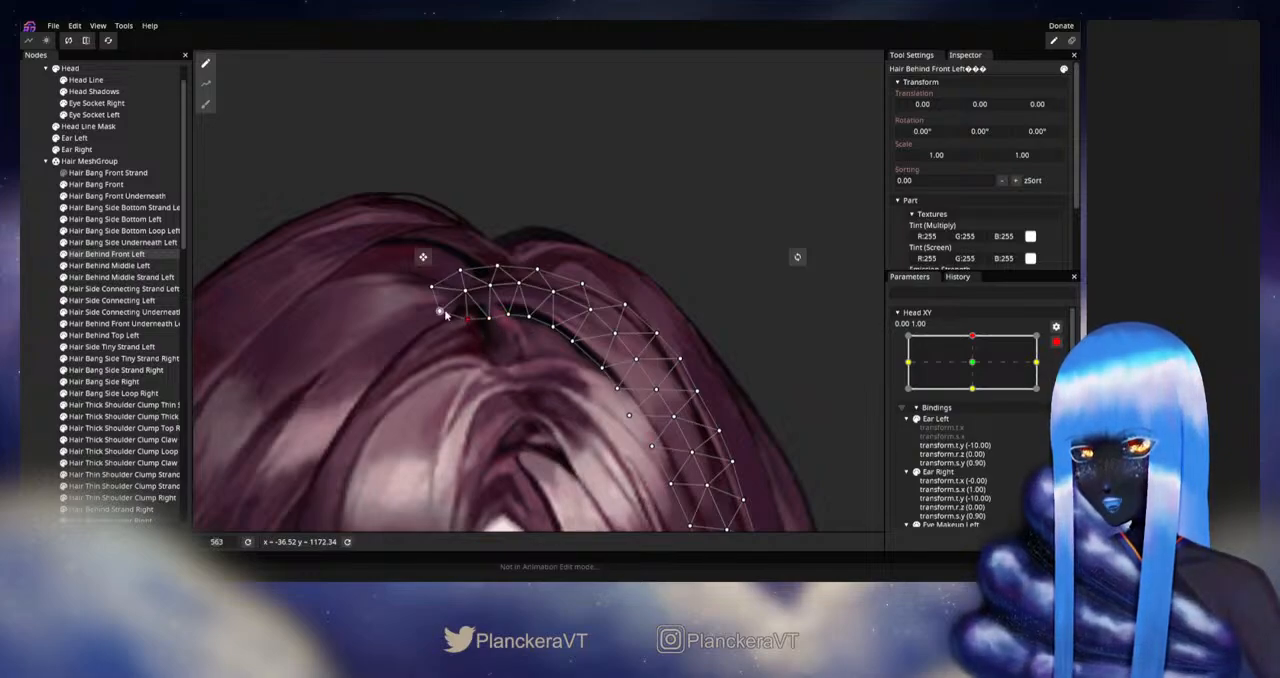
pyautogui.click(28, 354)
# - Disarm Head XY and preview the upward tilt, examining the hair behind the parting
pyautogui.scroll(-4, 572, 401)
pyautogui.scroll(-3, 626, 404)
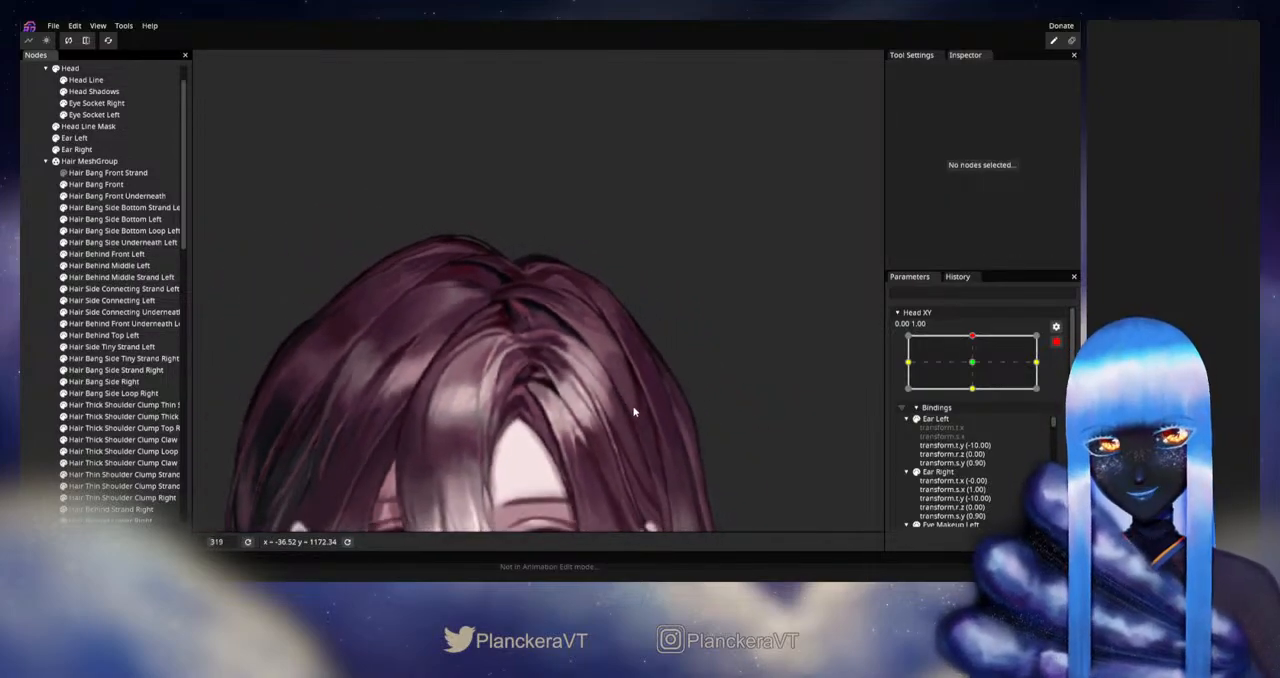
pyautogui.click(1056, 342)
pyautogui.moveTo(978, 369)
pyautogui.mouseDown()
pyautogui.moveTo(977, 396)
pyautogui.moveTo(977, 371)
pyautogui.mouseUp()
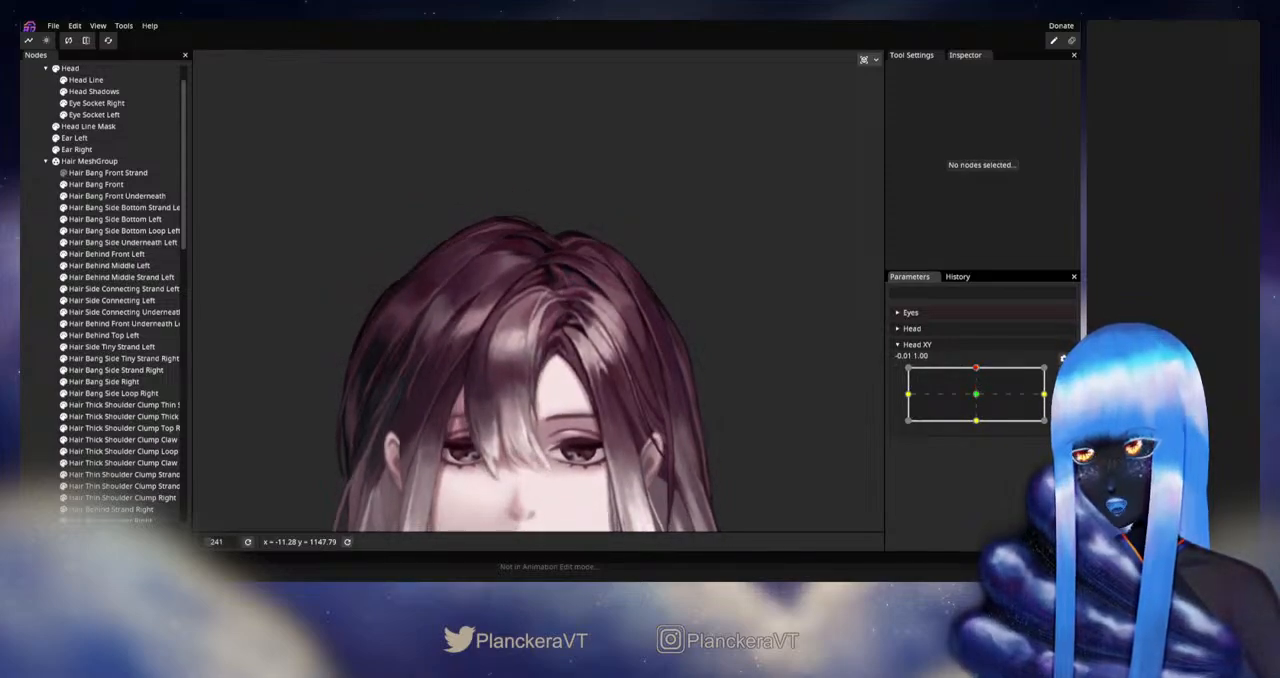
# - With Head XY armed at 0.00, 1.00, adjust Hair Bang Front's inner edge vertices above the exposed forehead
pyautogui.scroll(5, 613, 392)
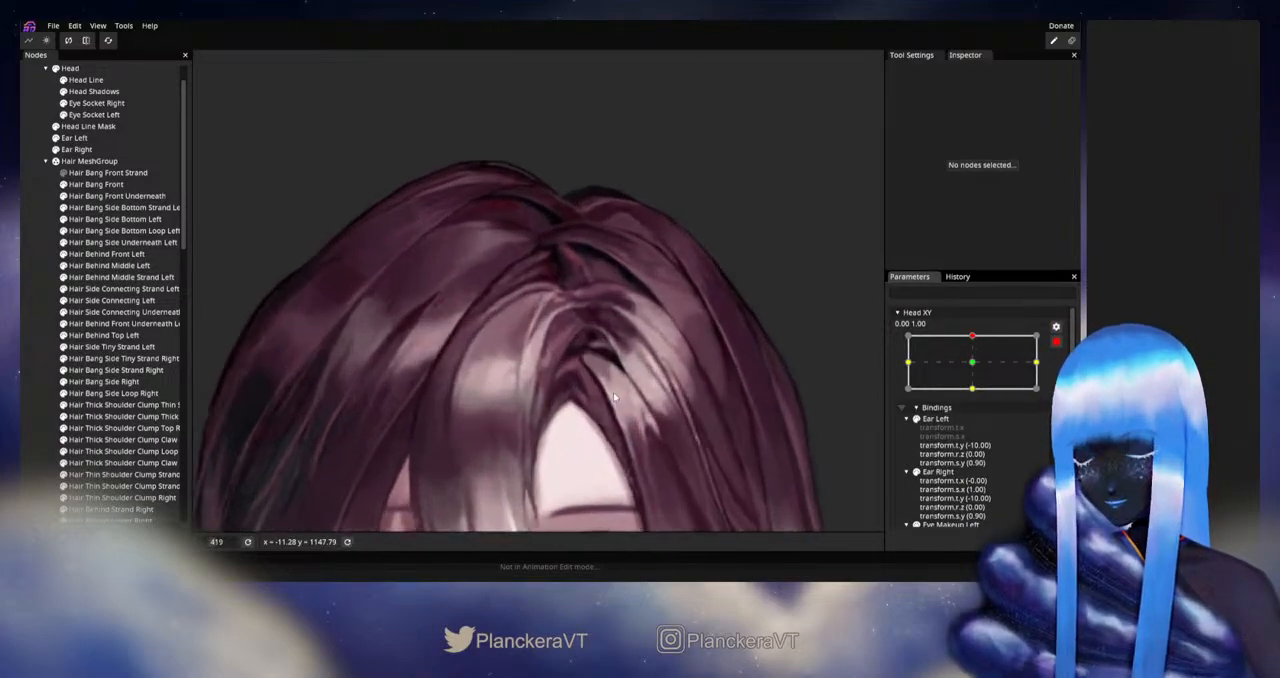
pyautogui.scroll(3, 606, 338)
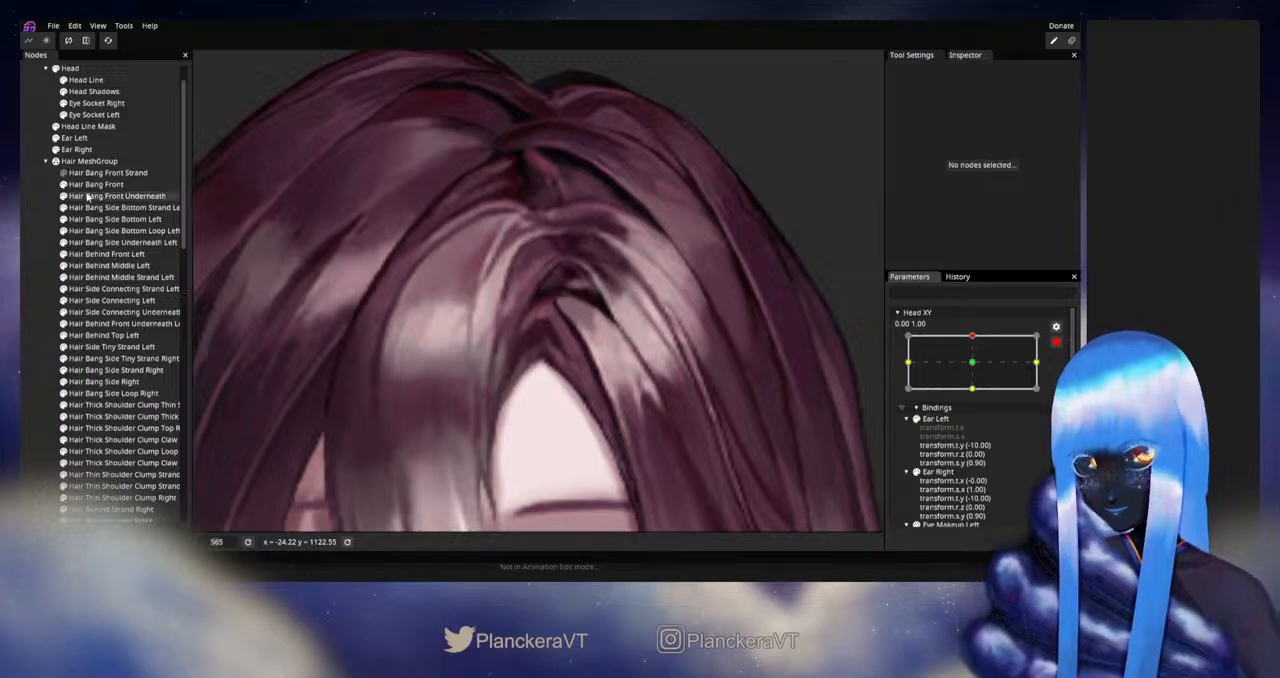
pyautogui.click(92, 184)
pyautogui.scroll(3, 560, 340)
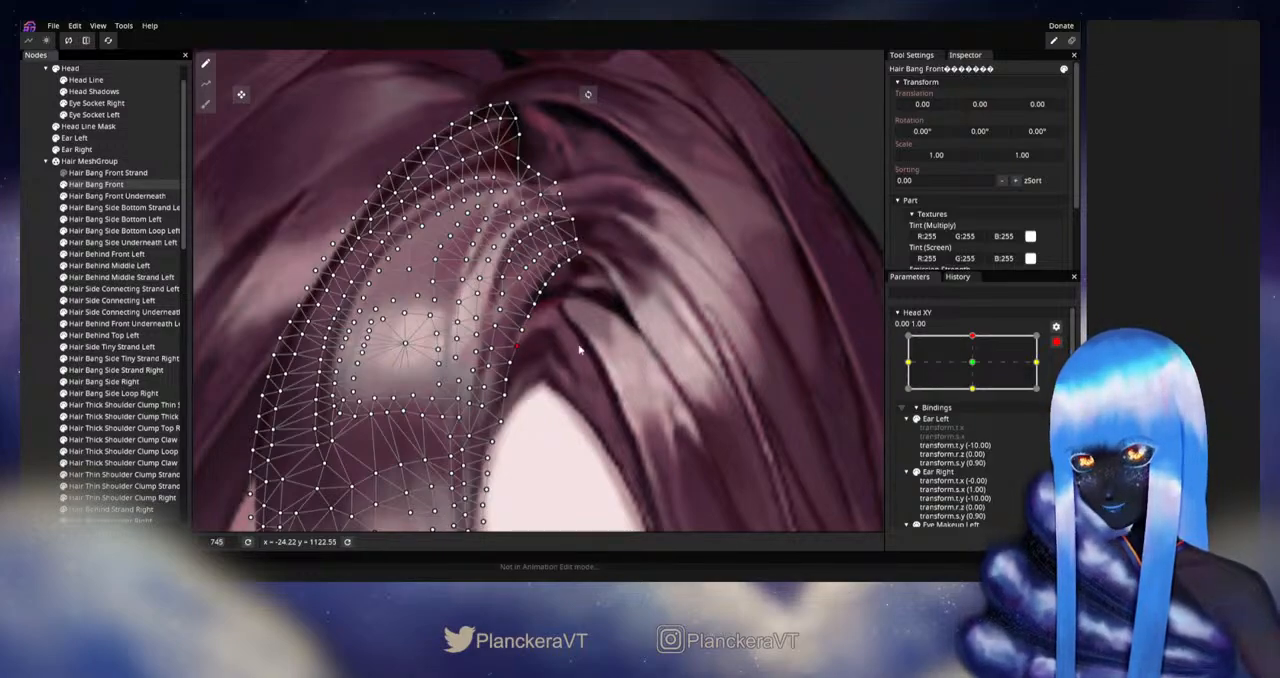
pyautogui.click(323, 336)
# - Disarm Head XY and preview the upward tilt, examining the front bang's inner edge against the forehead
pyautogui.scroll(-8, 571, 346)
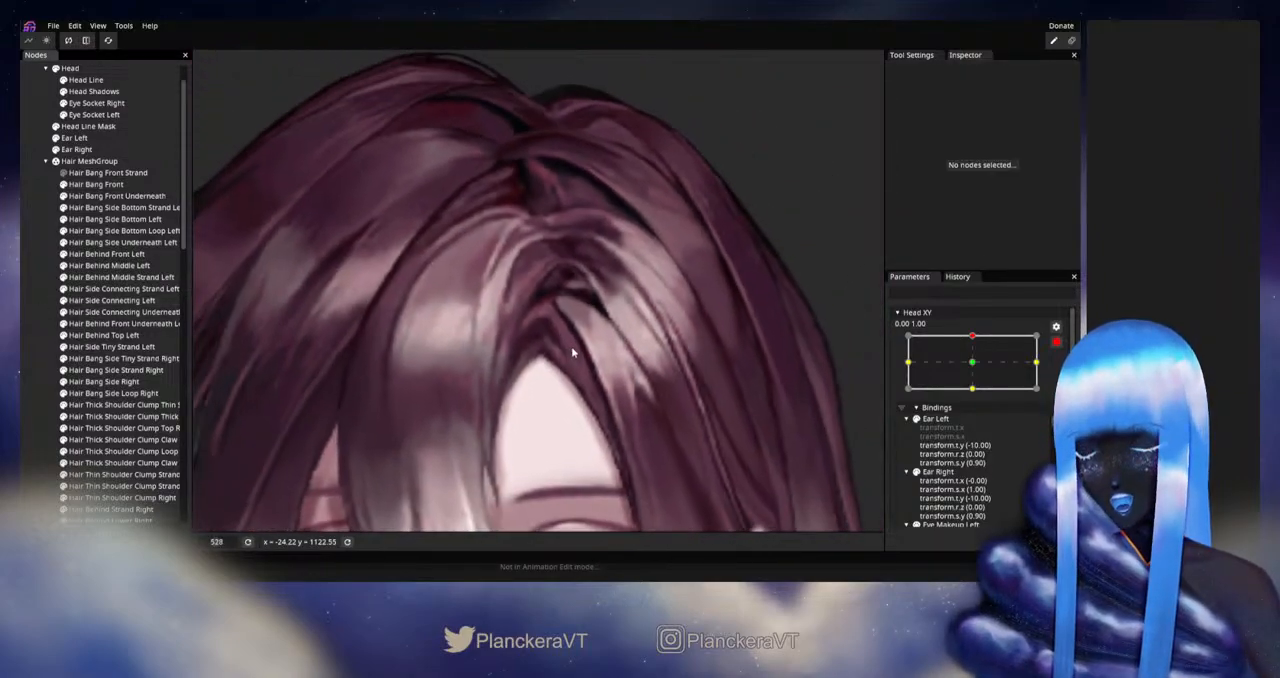
pyautogui.scroll(-5, 588, 360)
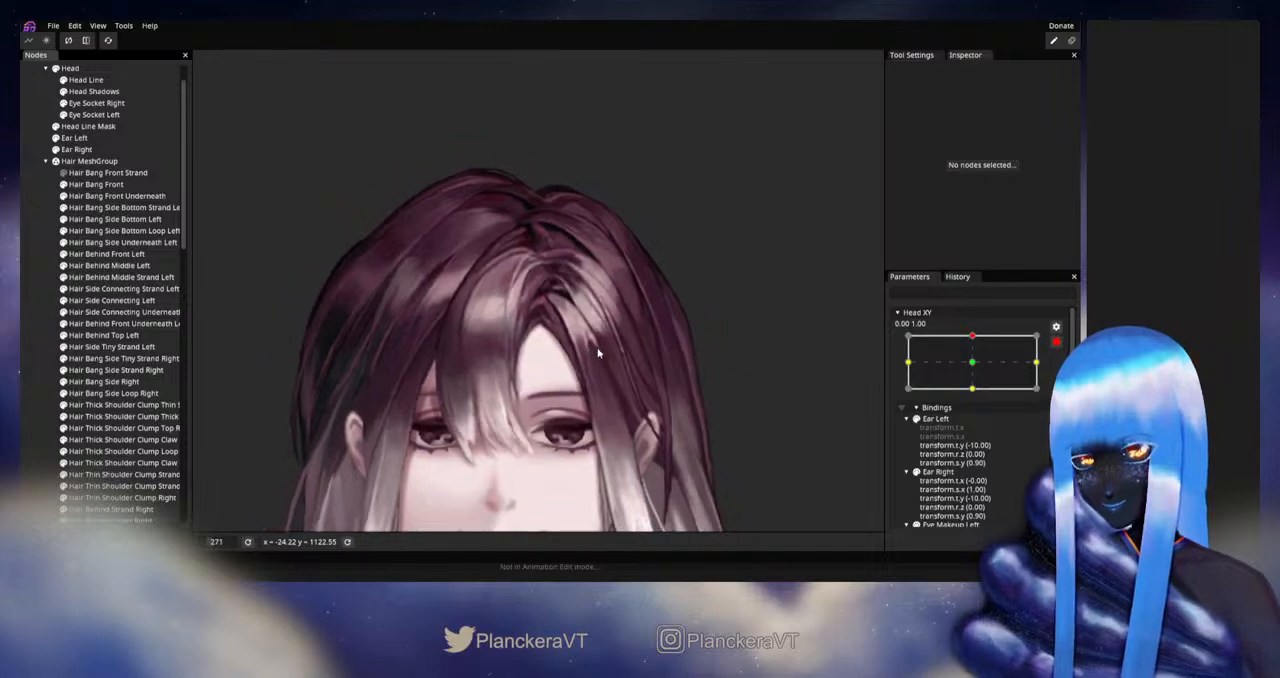
pyautogui.click(1056, 342)
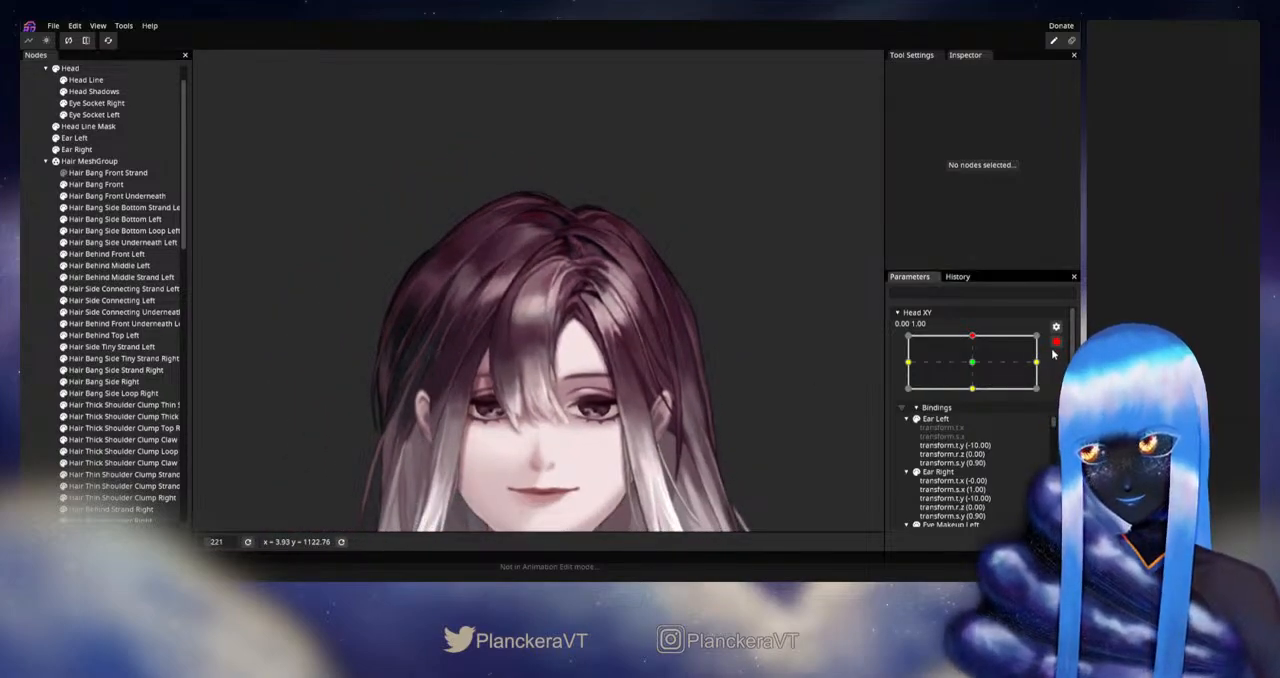
pyautogui.moveTo(978, 369)
pyautogui.mouseDown()
pyautogui.moveTo(977, 398)
pyautogui.moveTo(977, 368)
pyautogui.mouseUp()
# - Arm Head XY at 0.00, 1.00 and adjust Hair Bang Front's vertices along its upper inner curve beside the parting
pyautogui.click(1063, 373)
pyautogui.scroll(6, 601, 370)
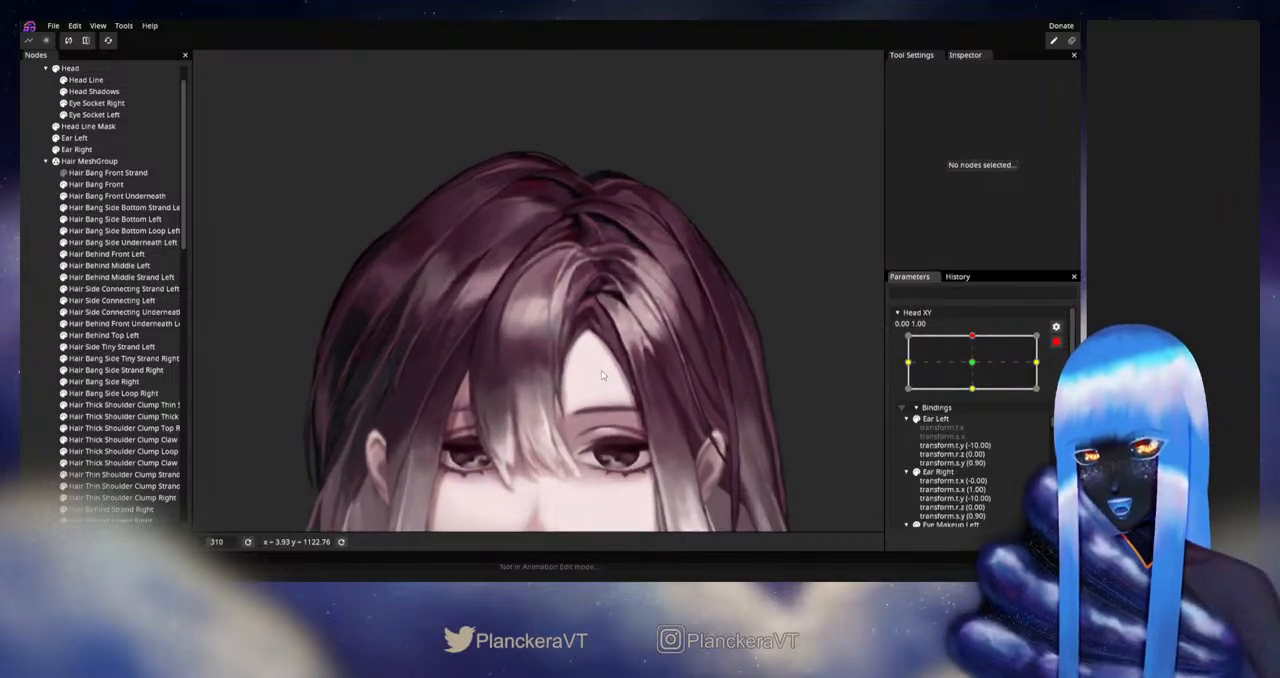
pyautogui.scroll(4, 578, 358)
pyautogui.click(96, 184)
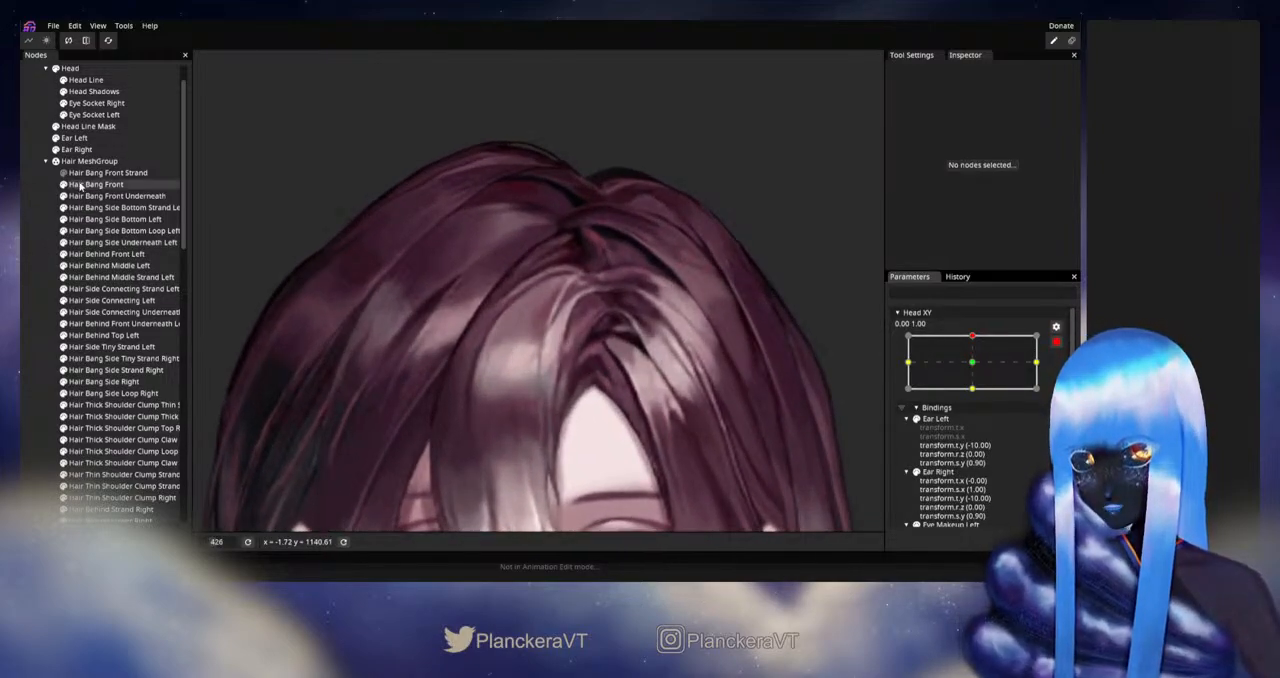
pyautogui.scroll(5, 633, 333)
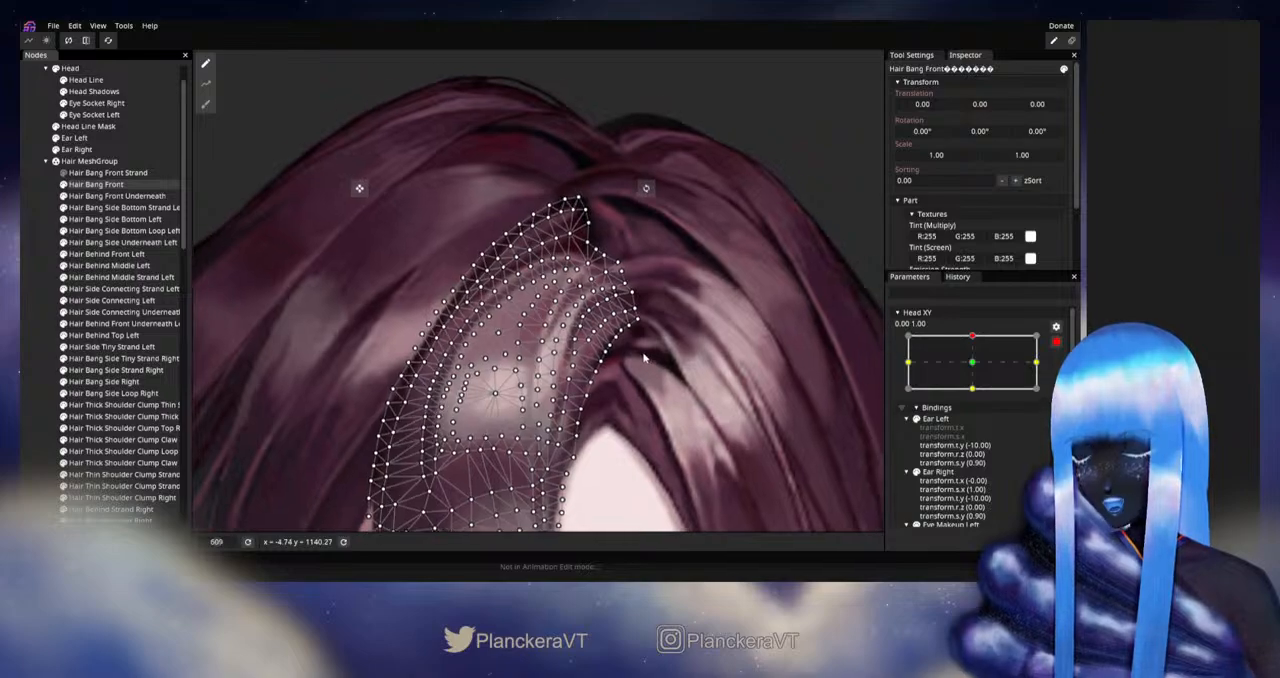
pyautogui.scroll(1, 551, 359)
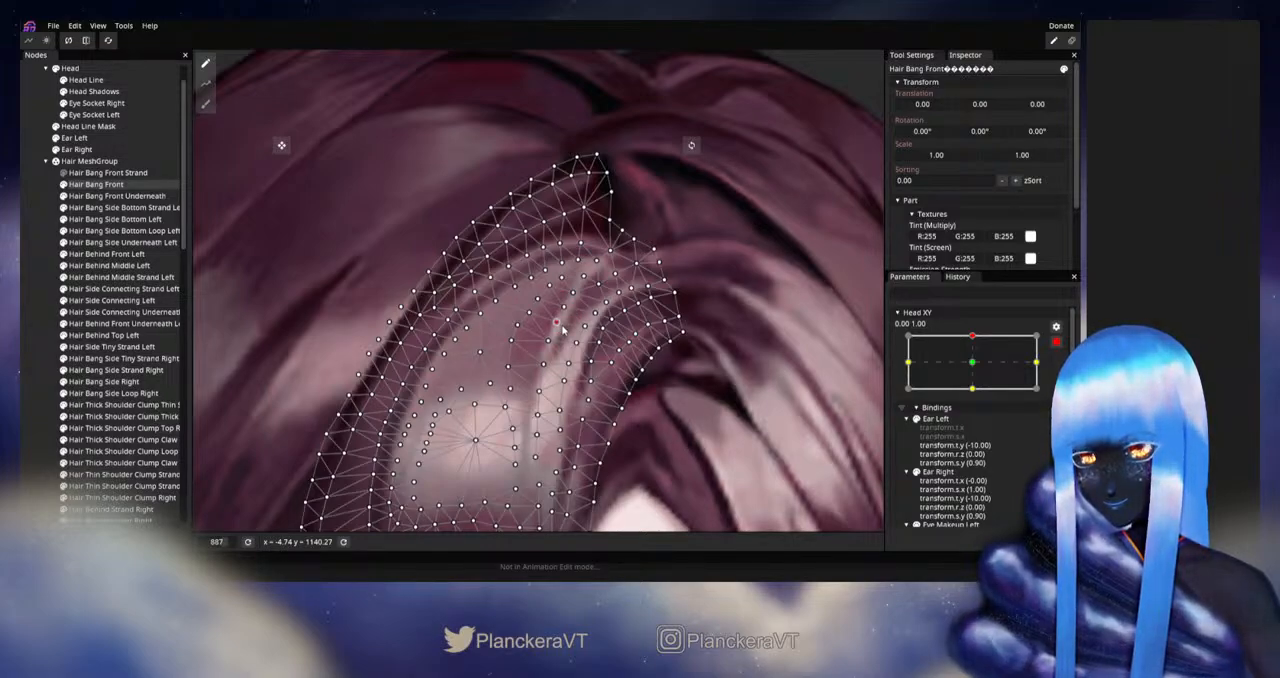
pyautogui.click(42, 331)
# - Disarm Head XY and preview the upward tilt, examining how the front bang's upper curve meets the parting
pyautogui.scroll(-4, 620, 346)
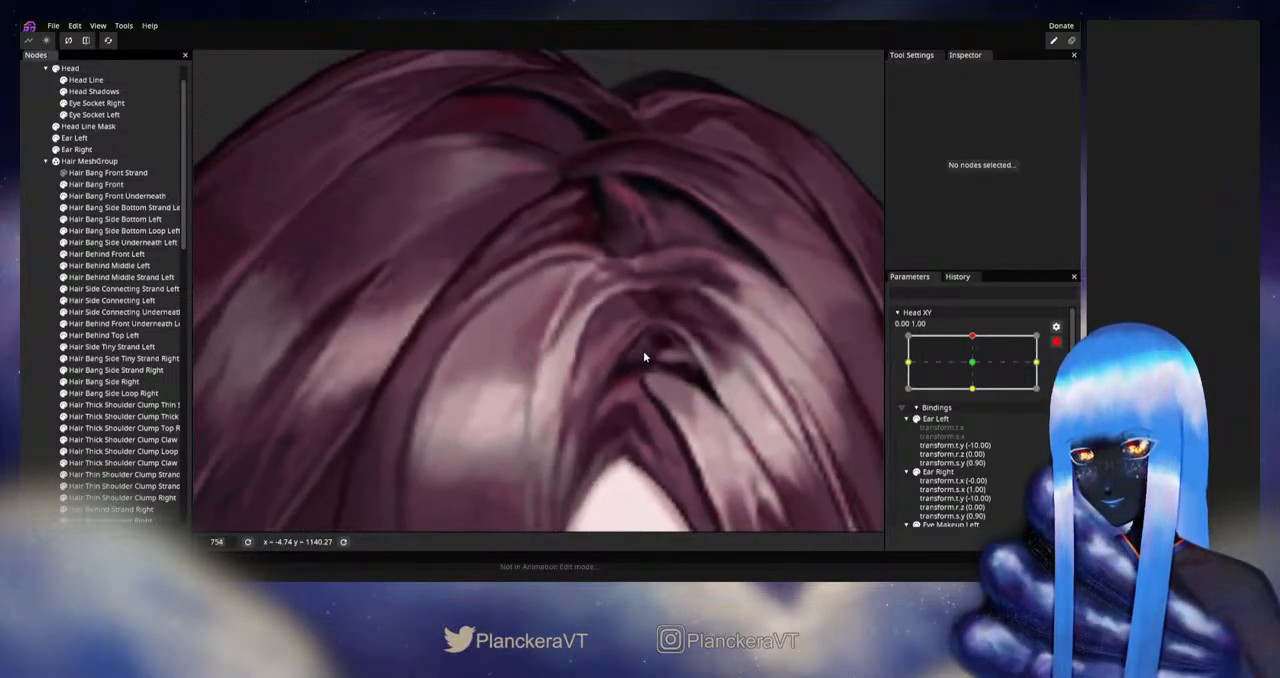
pyautogui.scroll(-6, 644, 362)
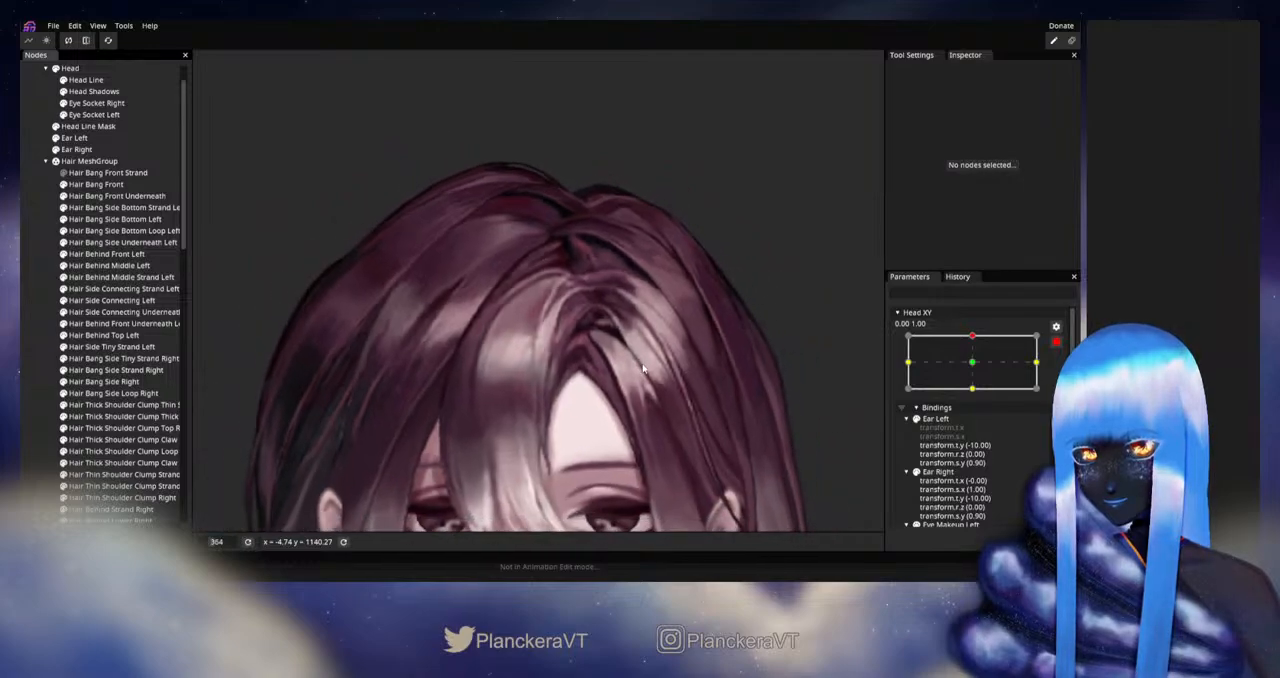
pyautogui.scroll(-5, 646, 360)
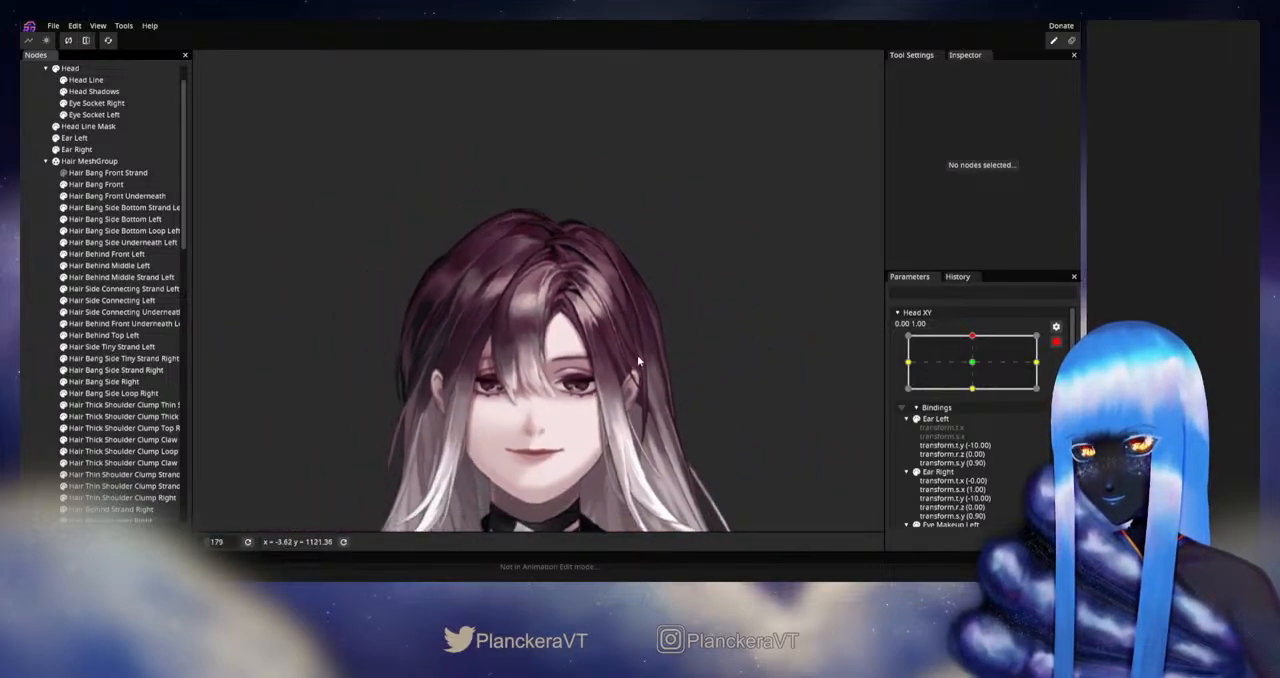
pyautogui.scroll(-1, 652, 342)
pyautogui.moveTo(652, 342); pyautogui.dragTo(693, 314)
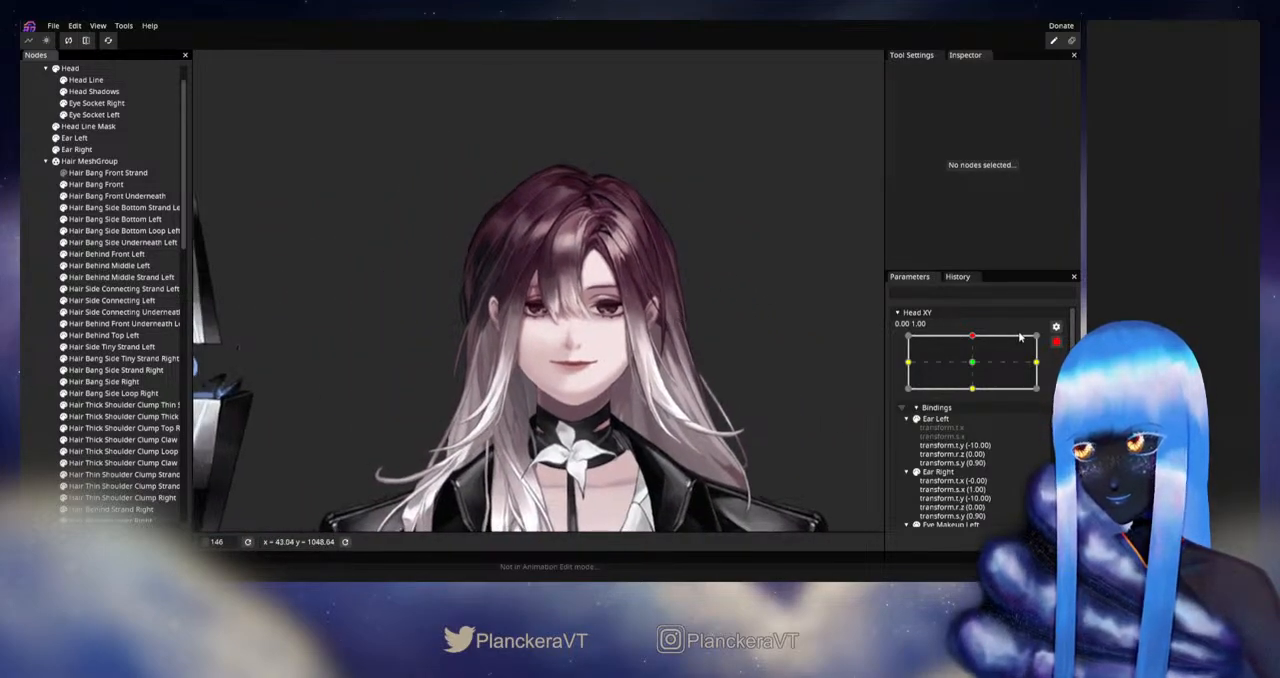
pyautogui.click(1056, 342)
pyautogui.moveTo(976, 369)
pyautogui.mouseDown()
pyautogui.moveTo(978, 397)
pyautogui.moveTo(976, 370)
pyautogui.mouseUp()
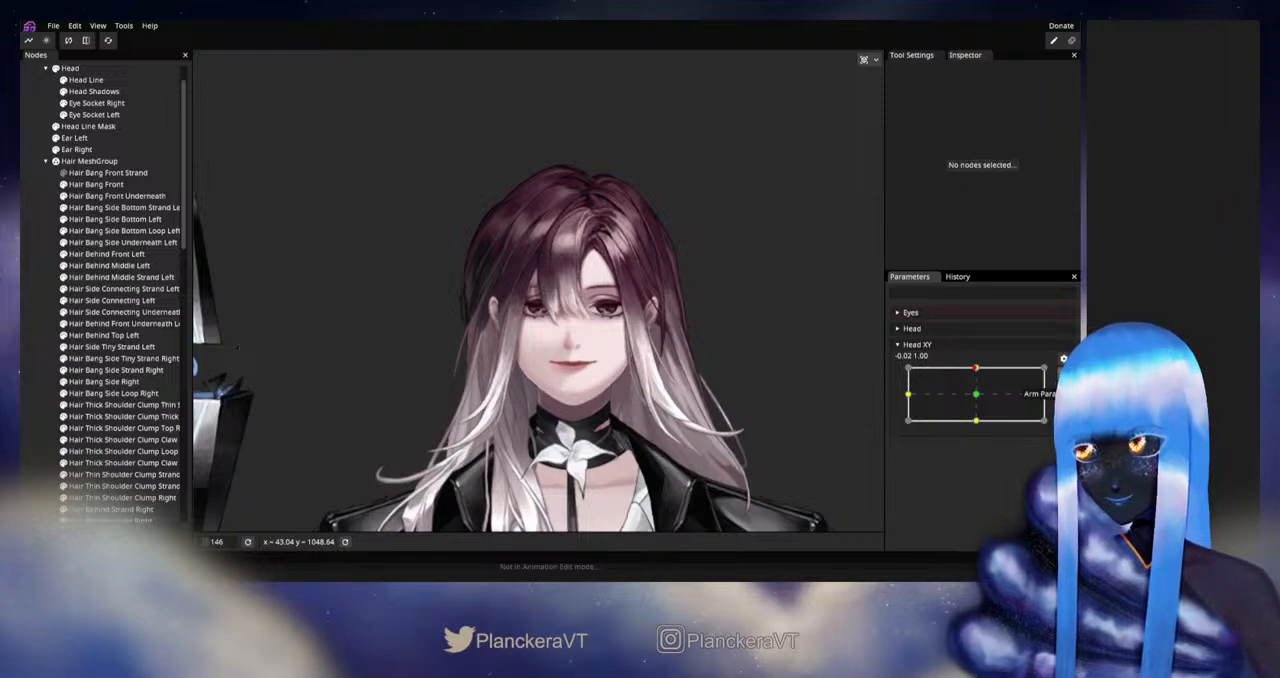
# - Rearm Head XY at 0.00, 1.00 and reshape Hair Bang Front's upper inner mesh using a Circle Brush sized 15.00
pyautogui.click(1063, 373)
pyautogui.scroll(3, 616, 303)
pyautogui.moveTo(616, 303); pyautogui.dragTo(581, 343)
pyautogui.scroll(4, 581, 343)
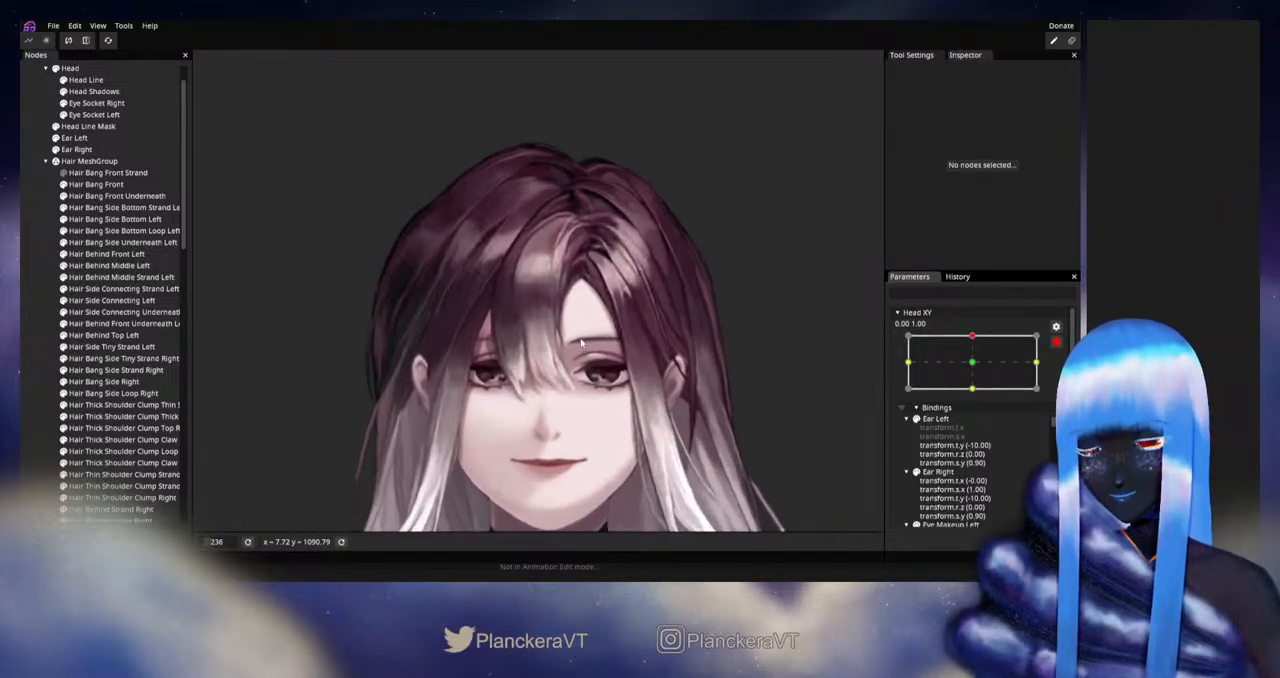
pyautogui.scroll(5, 575, 370)
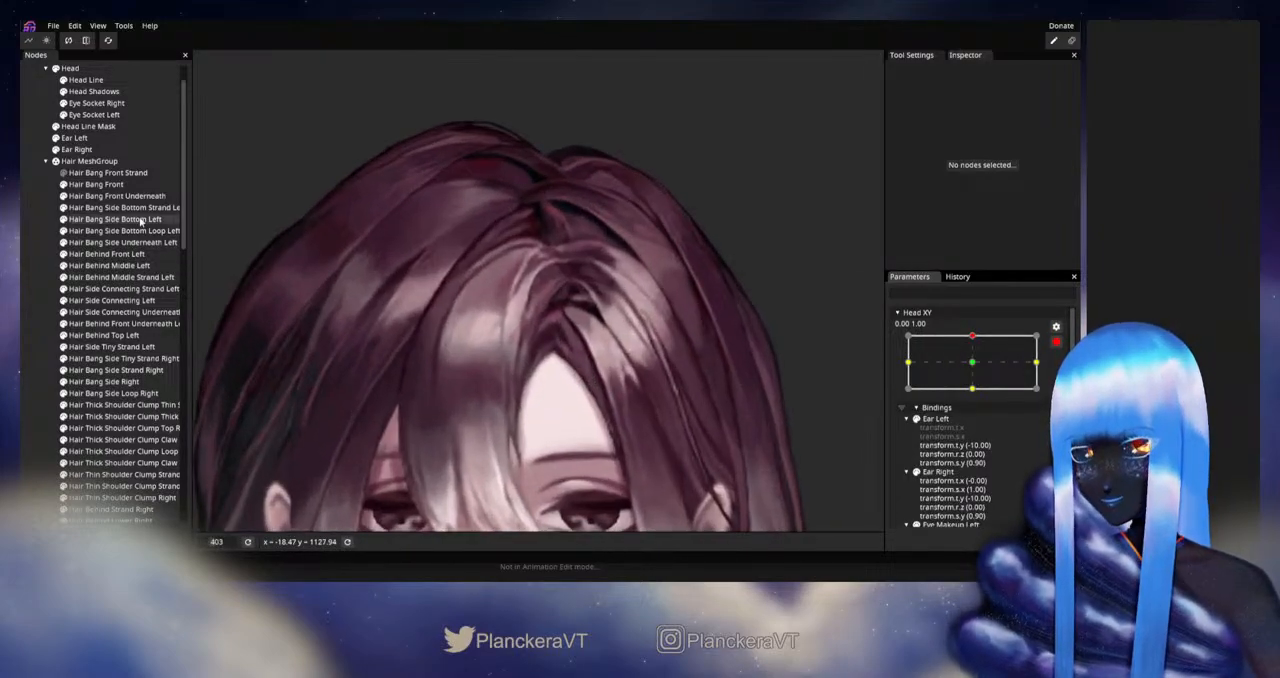
pyautogui.click(96, 184)
pyautogui.scroll(3, 470, 290)
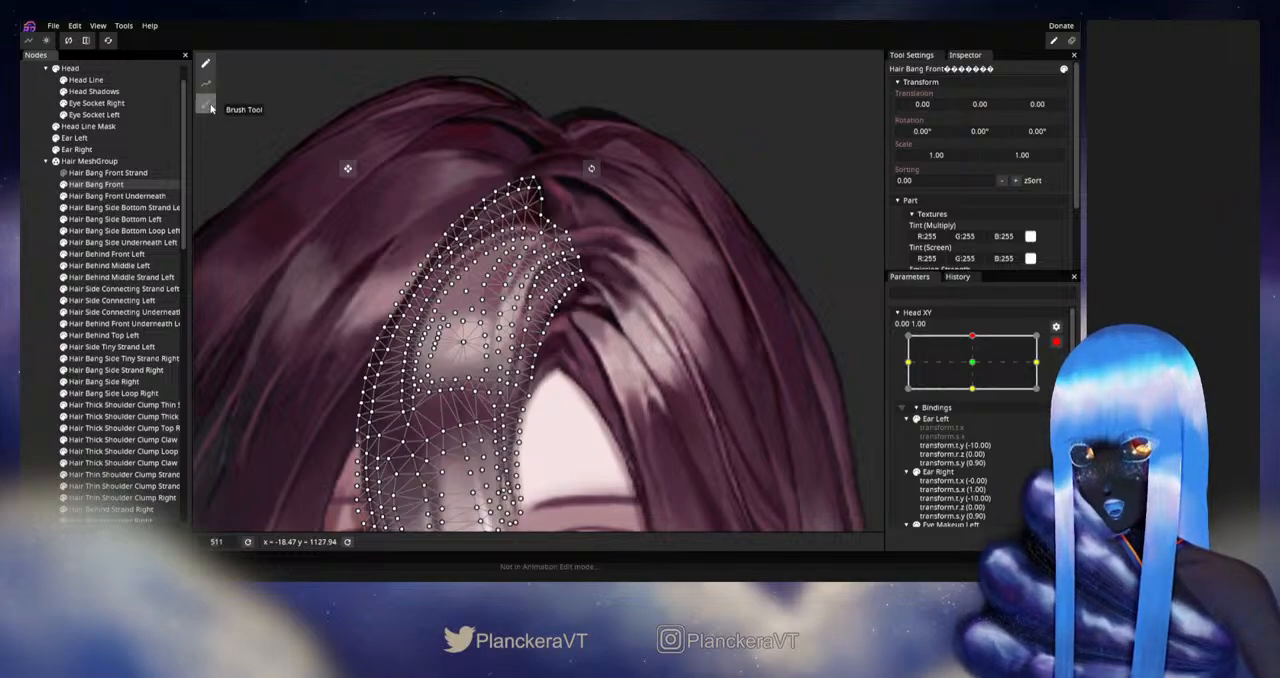
pyautogui.click(208, 105)
pyautogui.moveTo(735, 65); pyautogui.dragTo(738, 64)
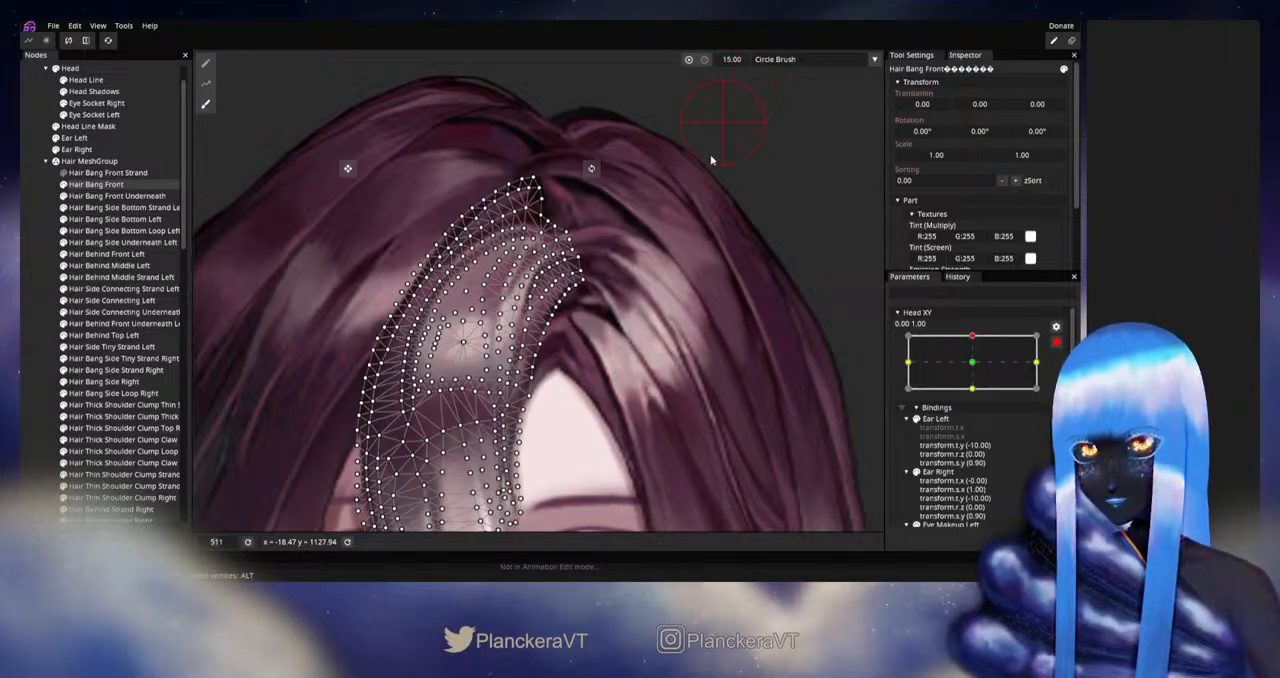
pyautogui.scroll(2, 640, 368)
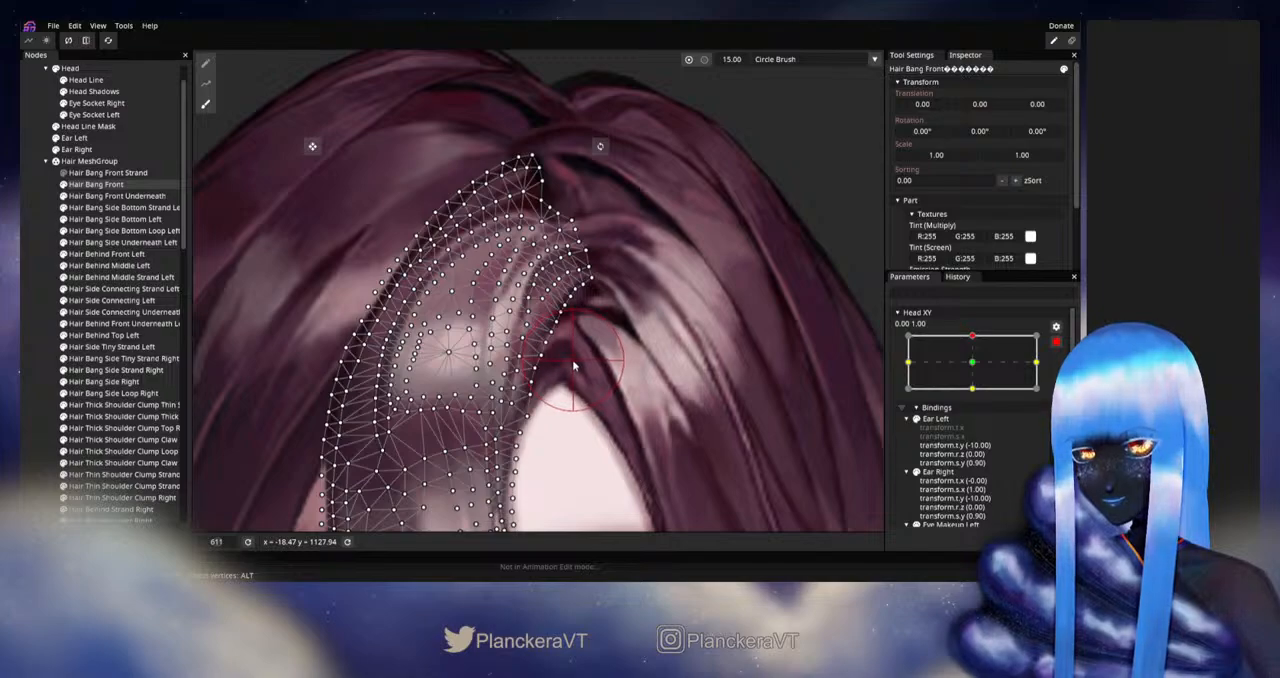
pyautogui.click(29, 344)
# - Disarm Head XY and preview the upward tilt, examining the front bang's reshaped inner section
pyautogui.scroll(-1, 656, 407)
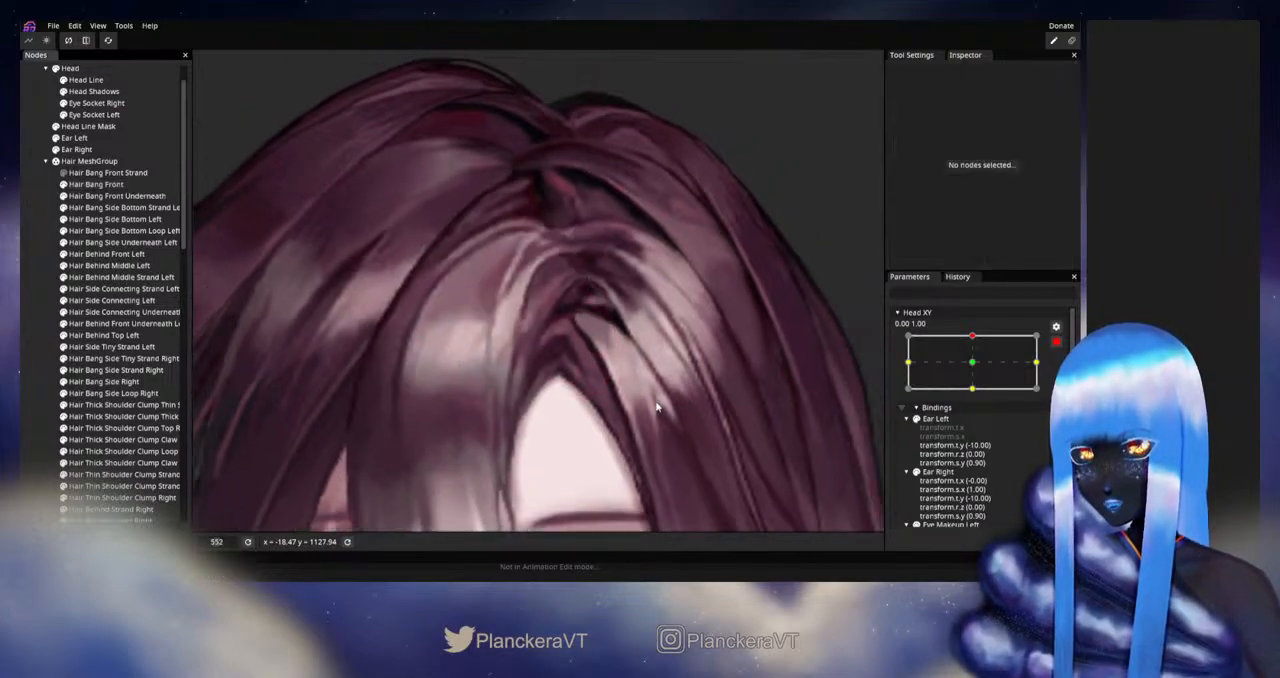
pyautogui.scroll(-5, 656, 407)
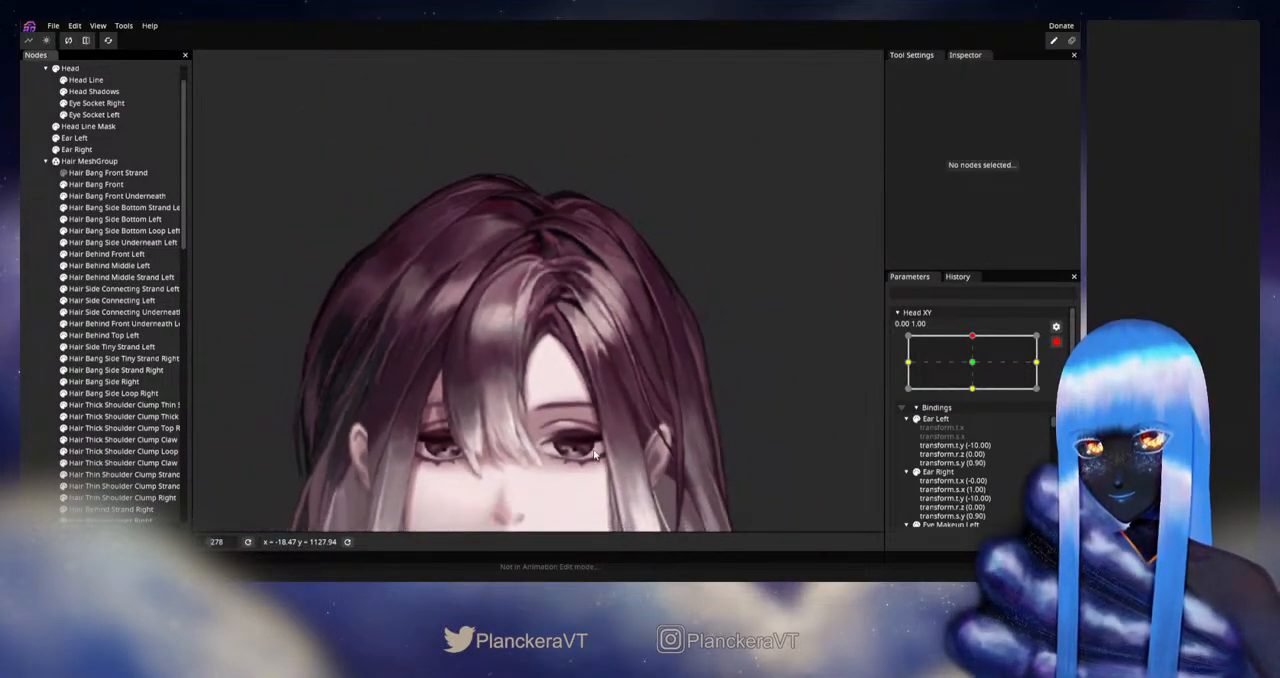
pyautogui.scroll(-3, 594, 455)
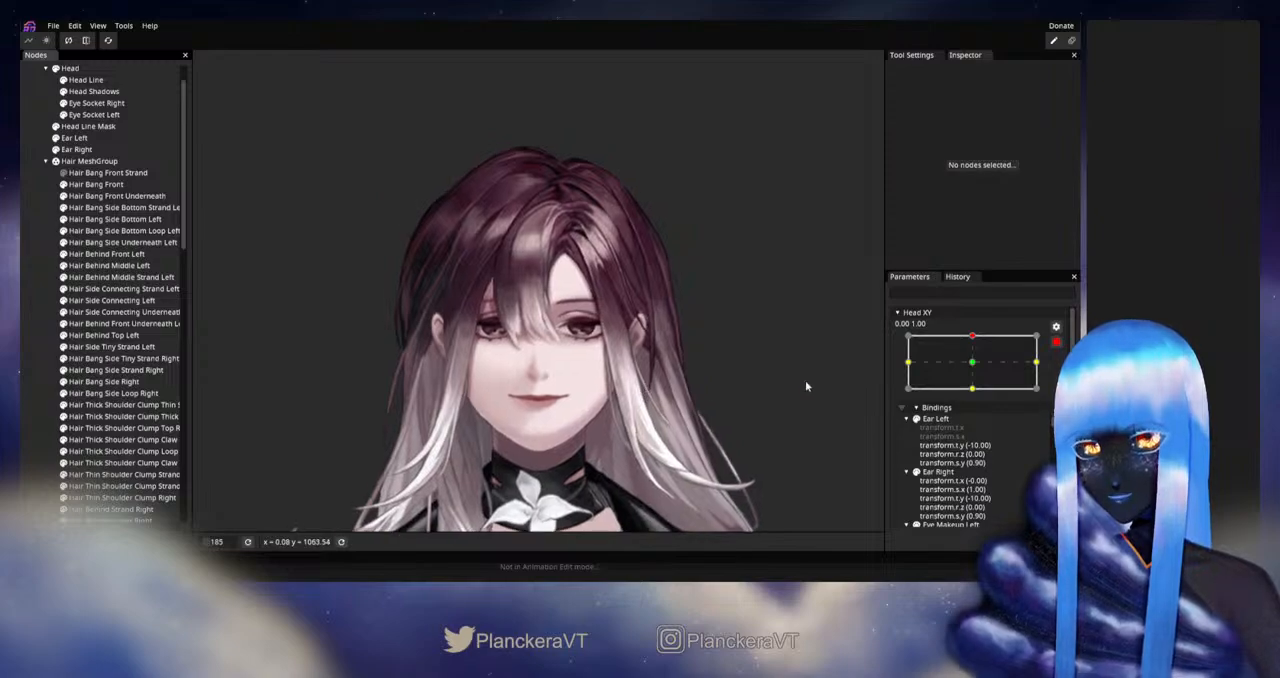
pyautogui.click(1058, 342)
pyautogui.moveTo(976, 370)
pyautogui.mouseDown()
pyautogui.moveTo(978, 396)
pyautogui.moveTo(976, 368)
pyautogui.mouseUp()
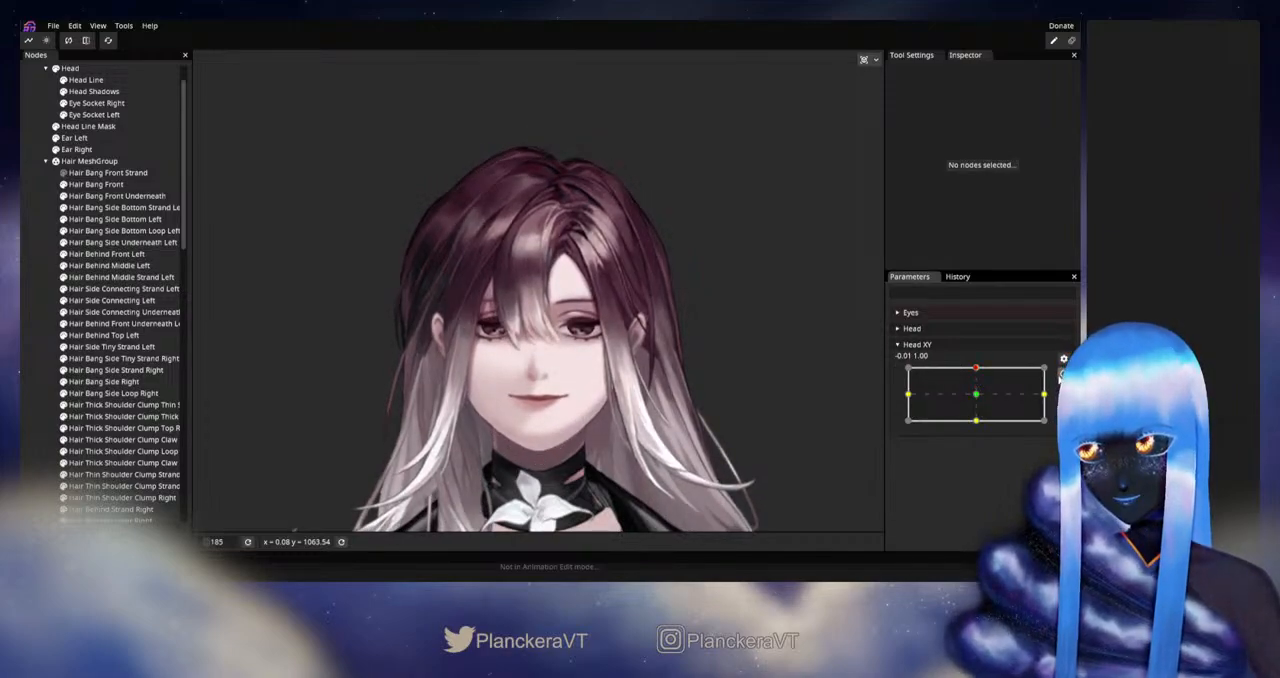
# - Rearm Head XY at 0.00, 1.00 and fine-tune individual Hair Bang Front vertices near the upper inner curve
pyautogui.click(1062, 374)
pyautogui.scroll(4, 580, 436)
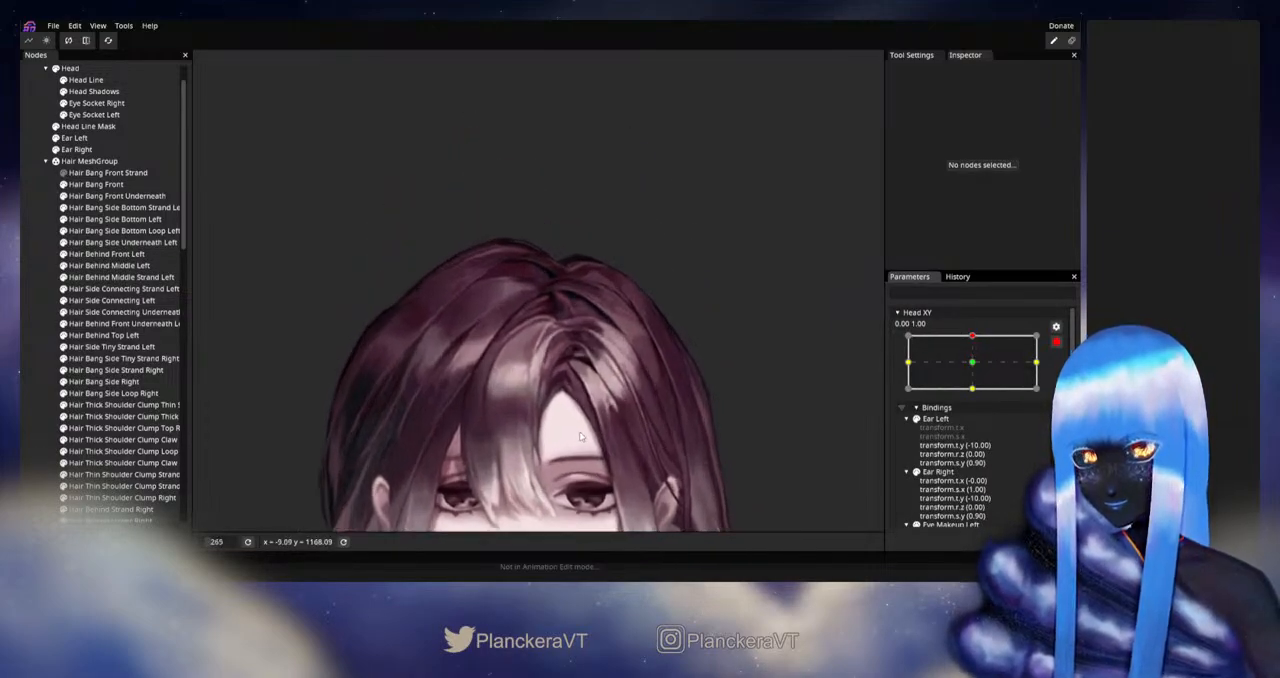
pyautogui.scroll(6, 580, 436)
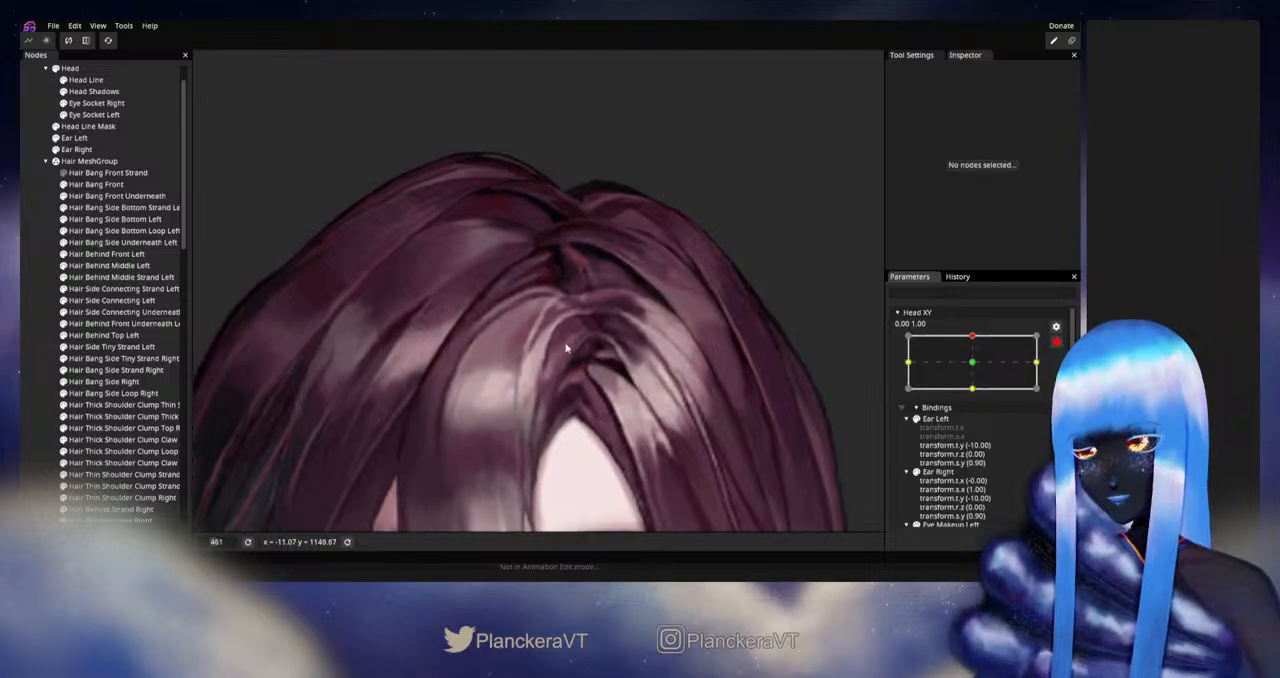
pyautogui.click(96, 184)
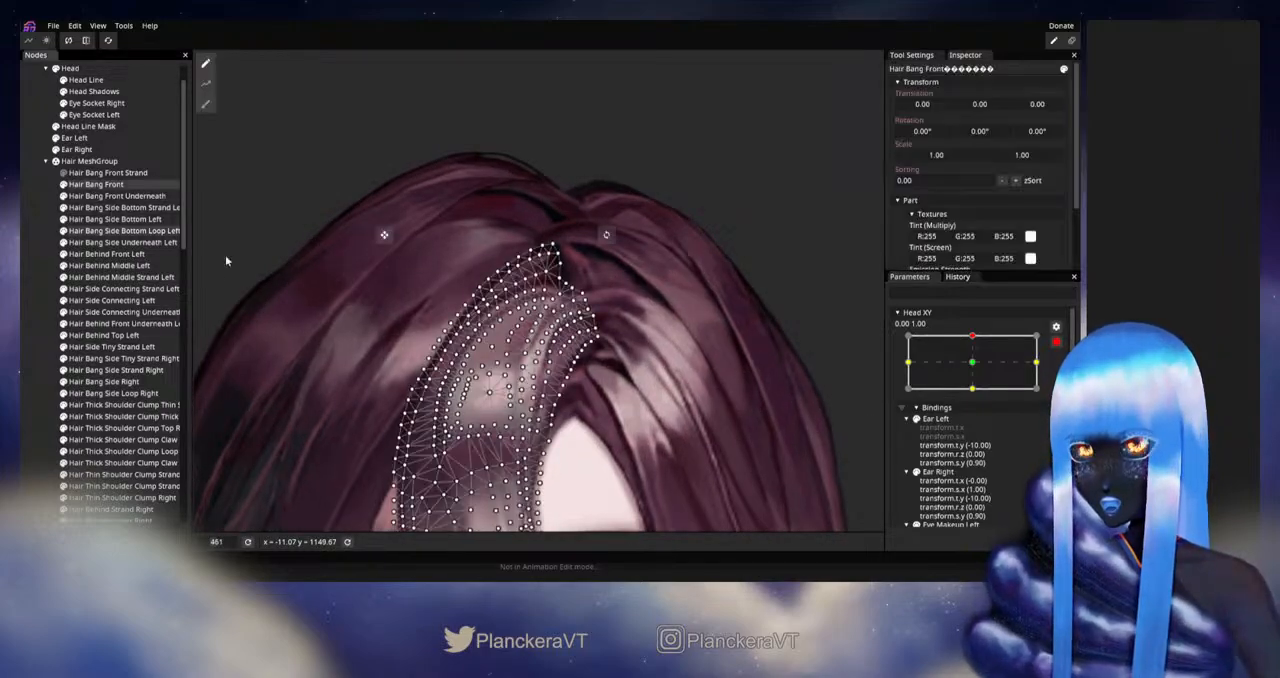
pyautogui.scroll(6, 580, 340)
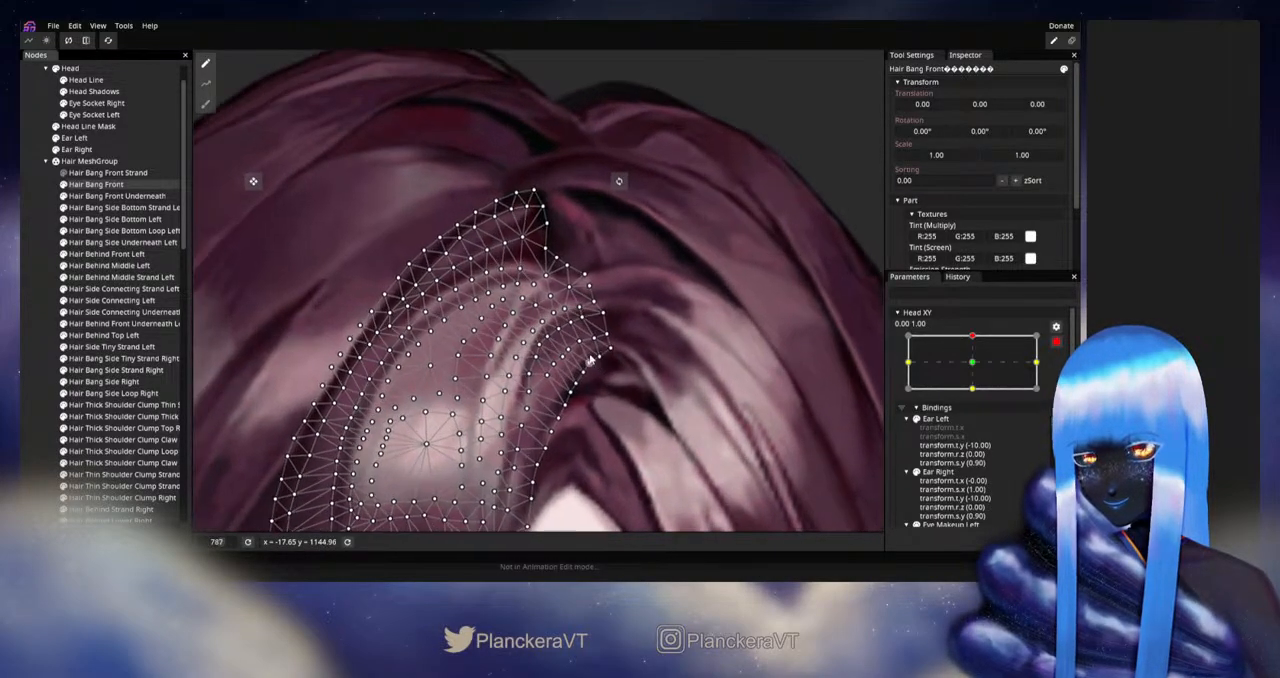
pyautogui.scroll(1, 590, 360)
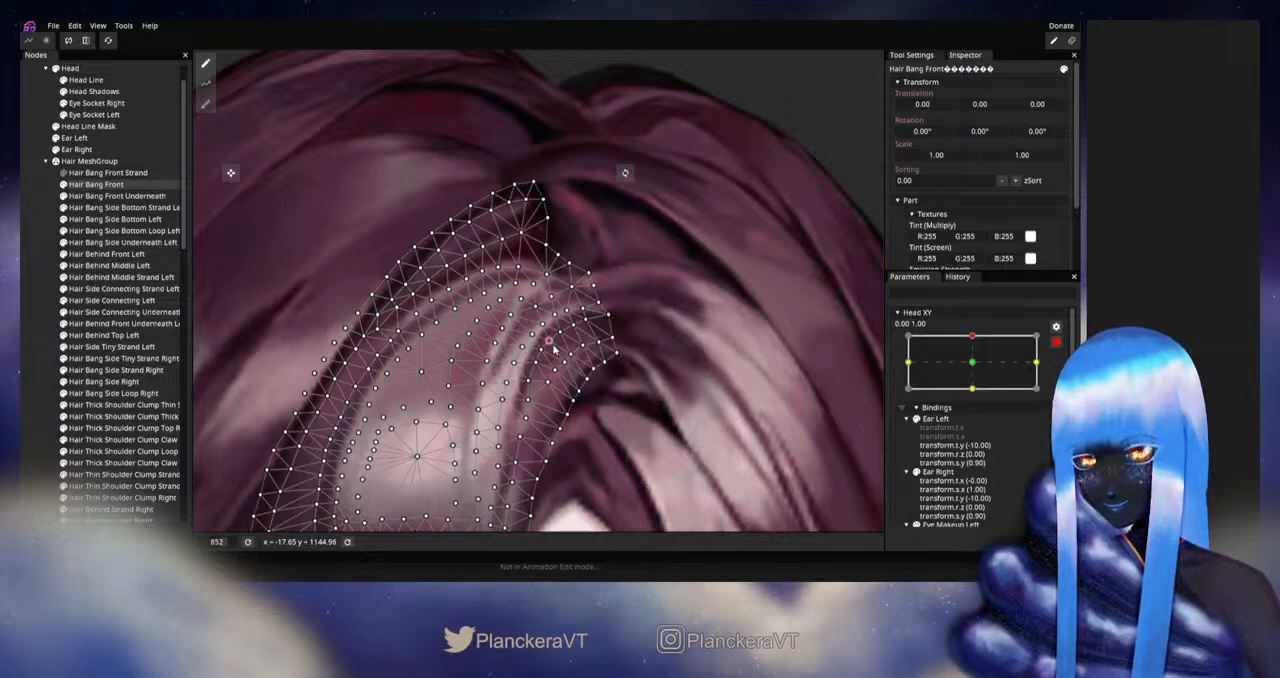
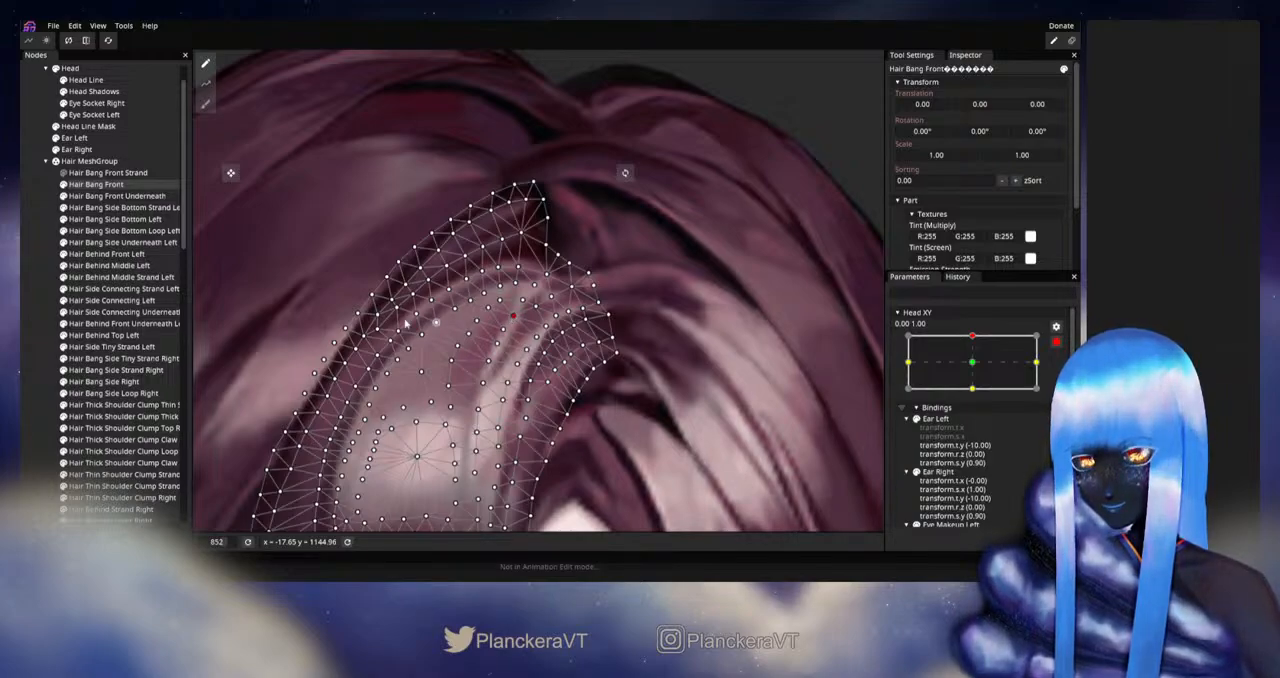
# - Fine-tune Hair Bang Front's vertices at the top of the light inner strand and check the bang without its mesh overlay
pyautogui.click(35, 340)
pyautogui.scroll(-1, 646, 413)
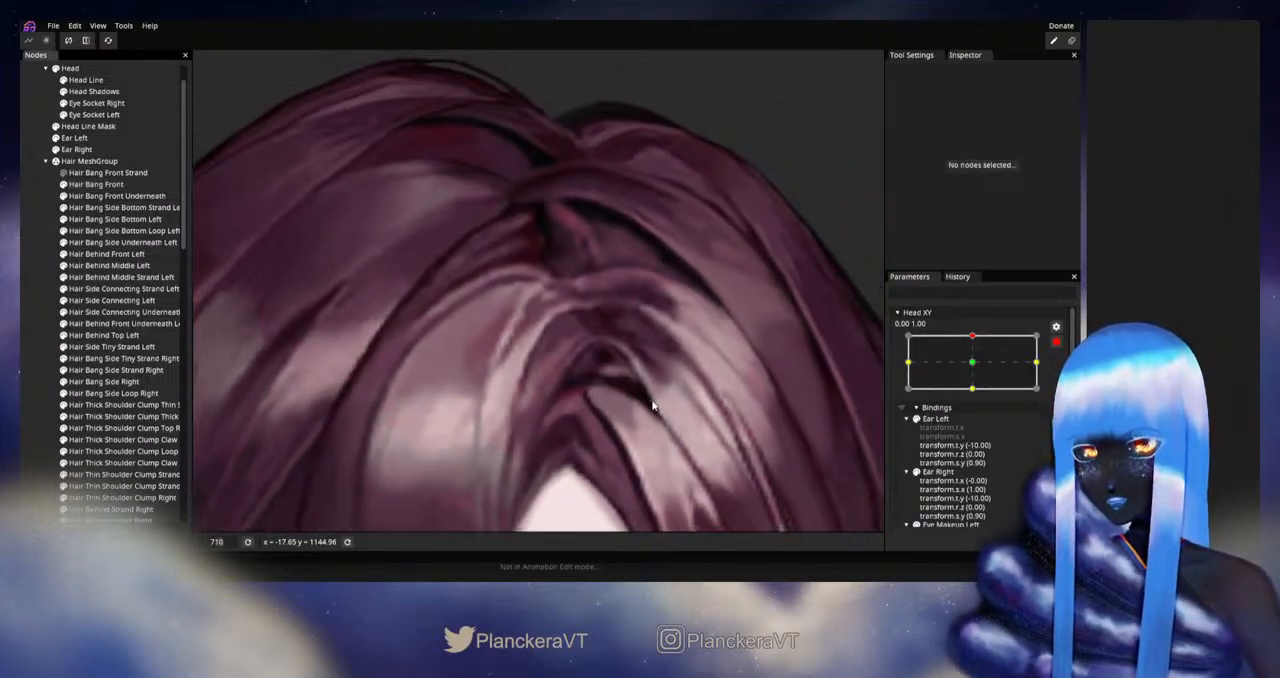
pyautogui.scroll(2, 654, 403)
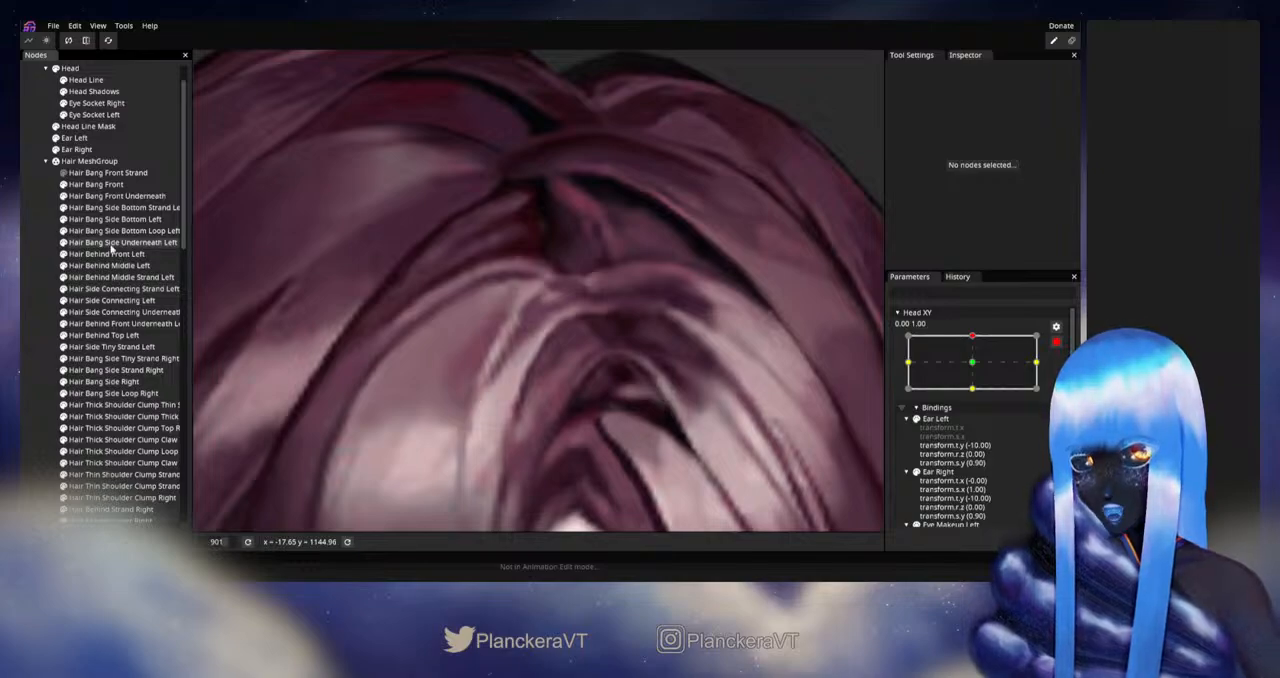
pyautogui.click(96, 184)
pyautogui.scroll(2, 518, 383)
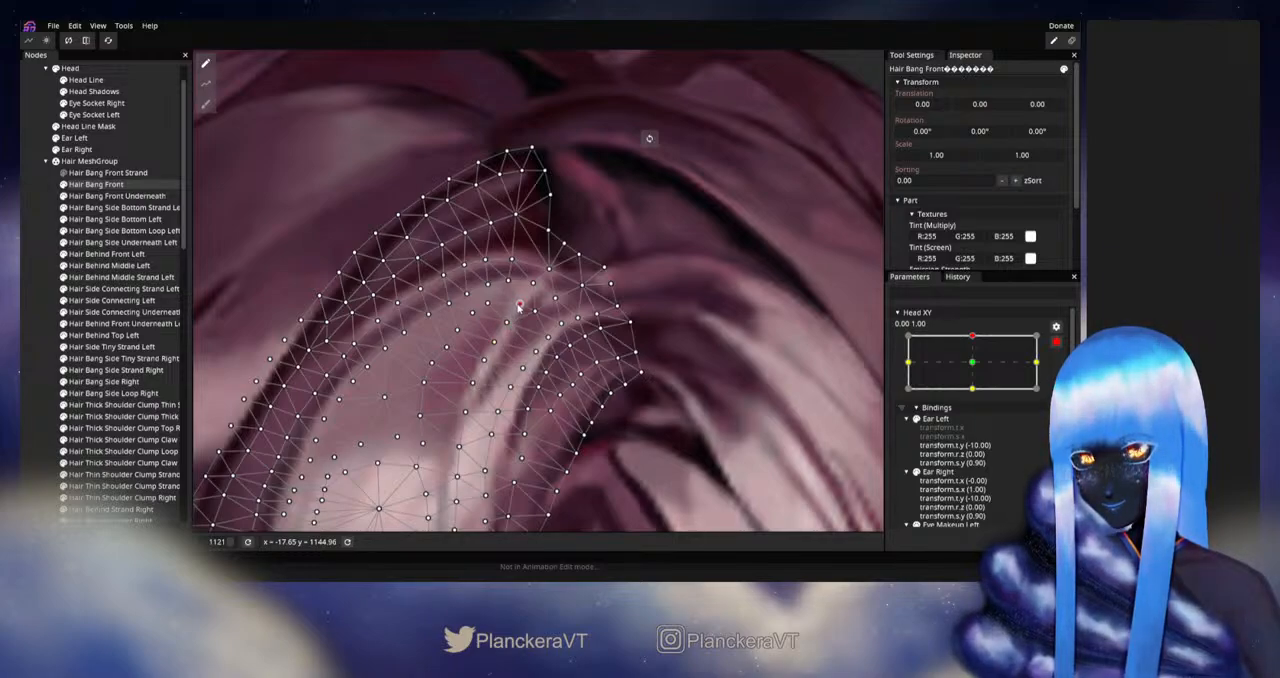
pyautogui.click(52, 348)
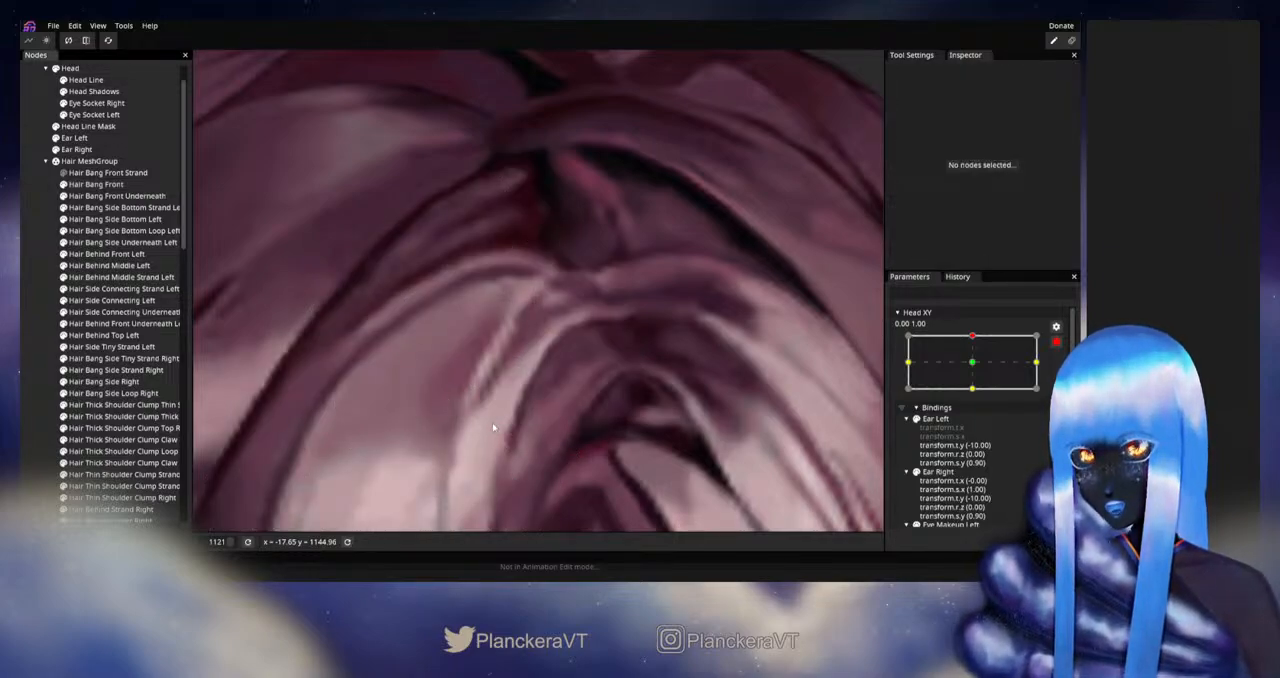
# - Examine the front bang and parting without the mesh, comparing Head XY's 0.00, 0.00 and 0.00, 1.00 keypoints
pyautogui.scroll(-6, 493, 427)
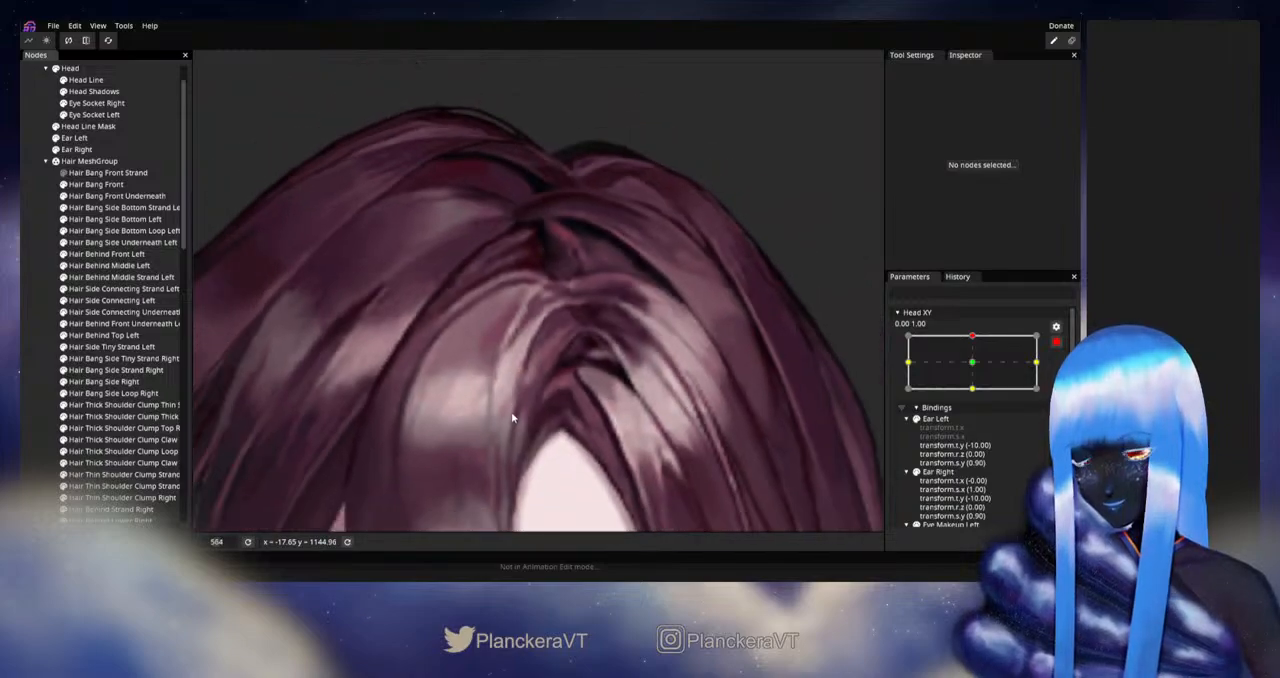
pyautogui.scroll(-2, 512, 418)
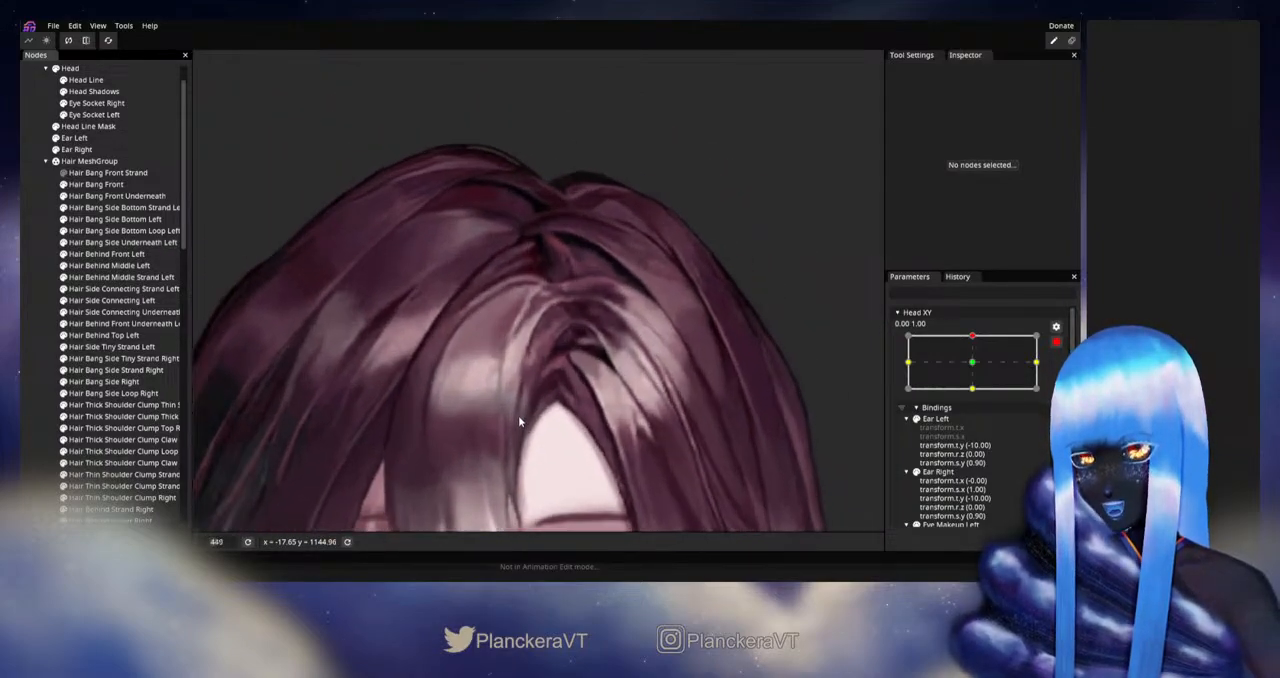
pyautogui.scroll(5, 519, 414)
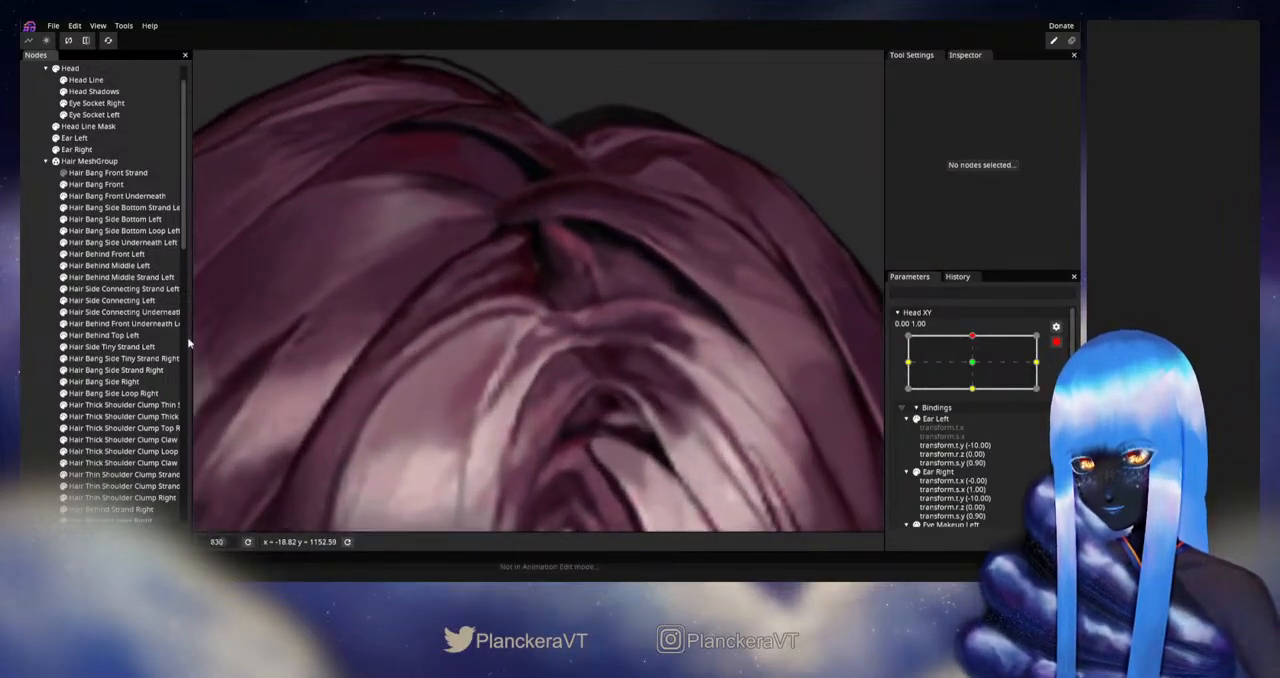
pyautogui.click(100, 184)
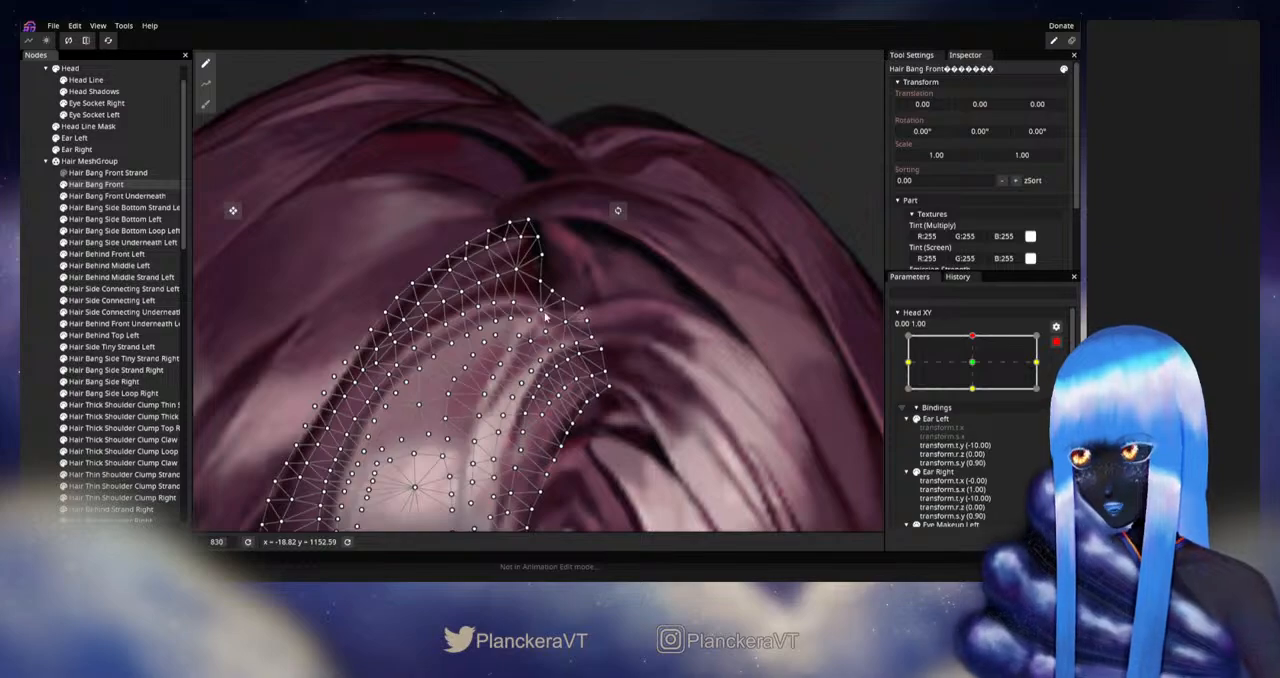
pyautogui.click(28, 309)
pyautogui.click(978, 362)
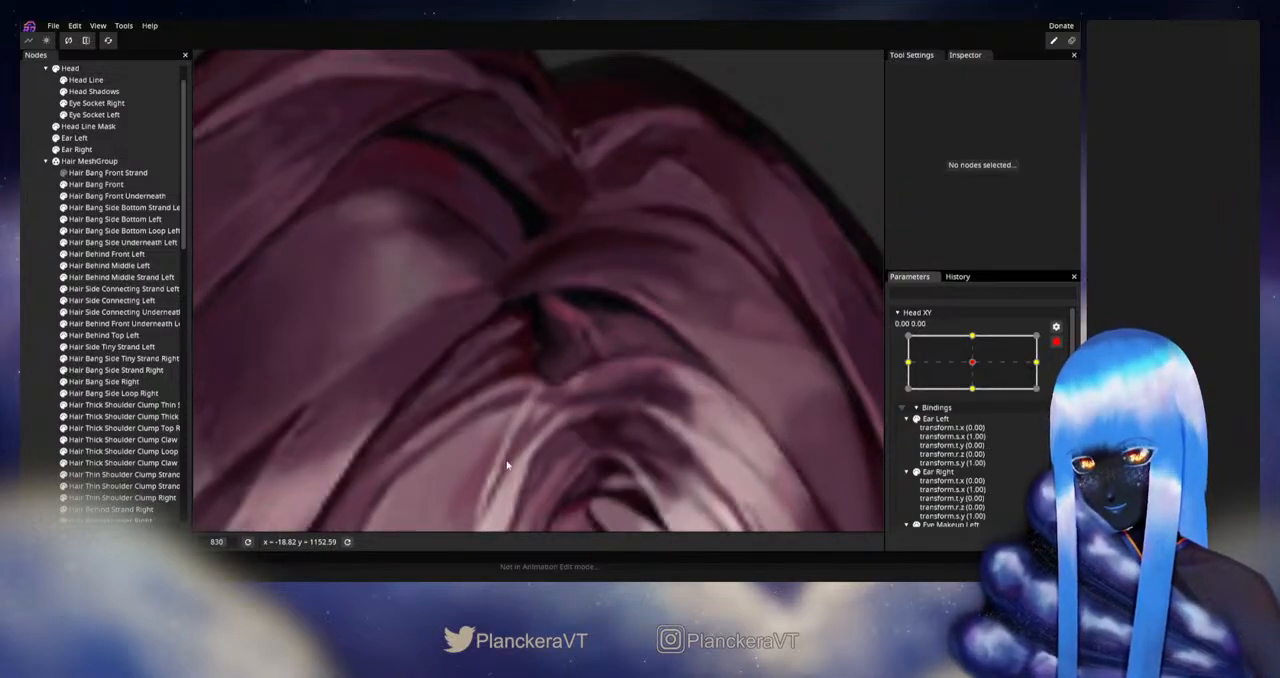
pyautogui.click(970, 338)
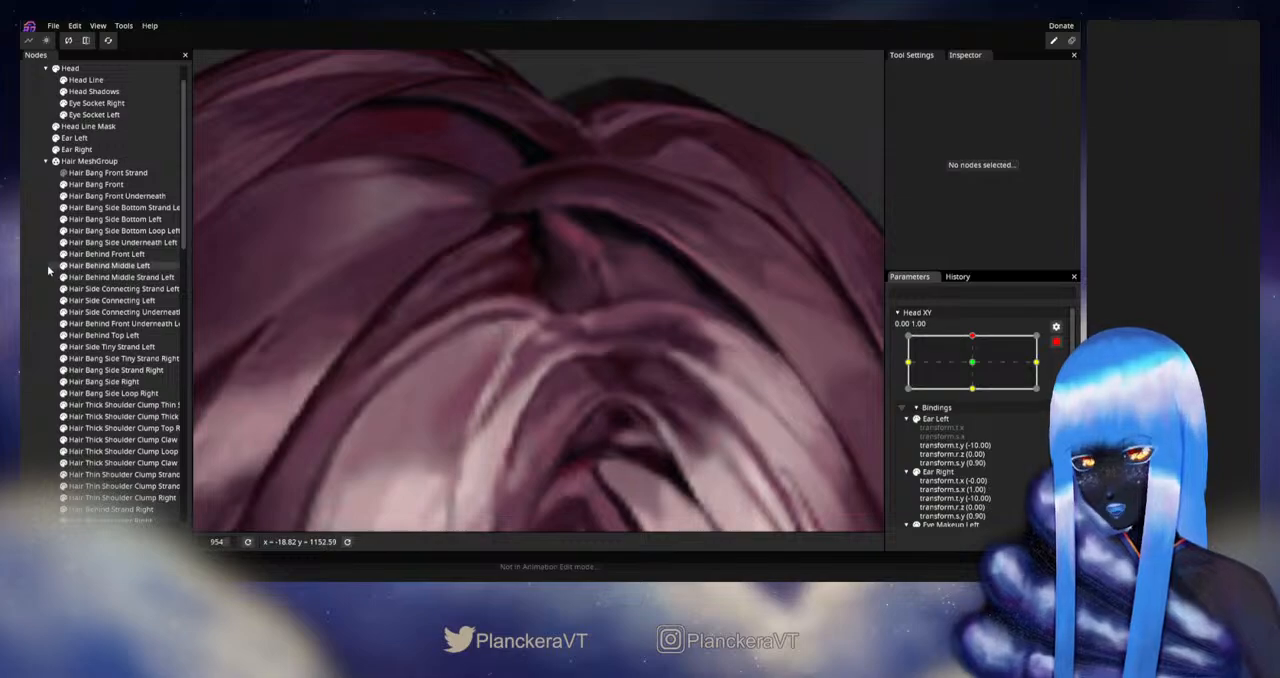
# - Adjust Hair Bang Front's vertices at the upper end of the light inner strand, just below the parting
pyautogui.click(97, 190)
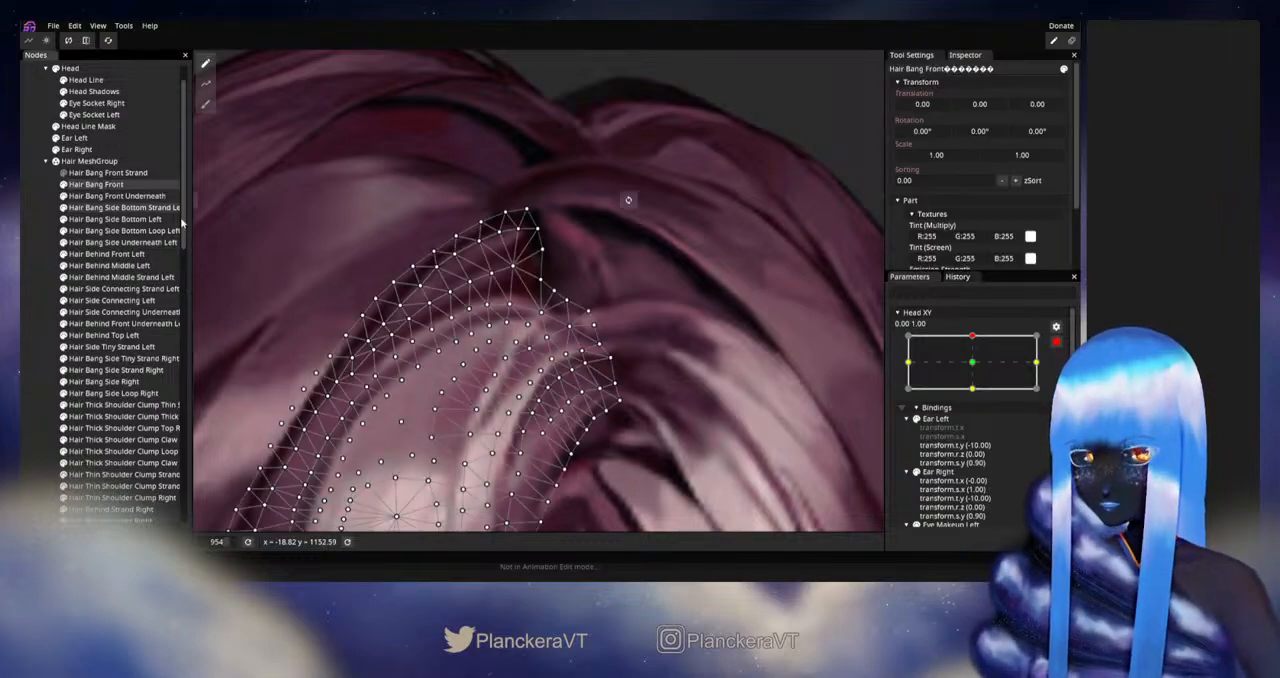
pyautogui.moveTo(527, 392); pyautogui.dragTo(572, 370)
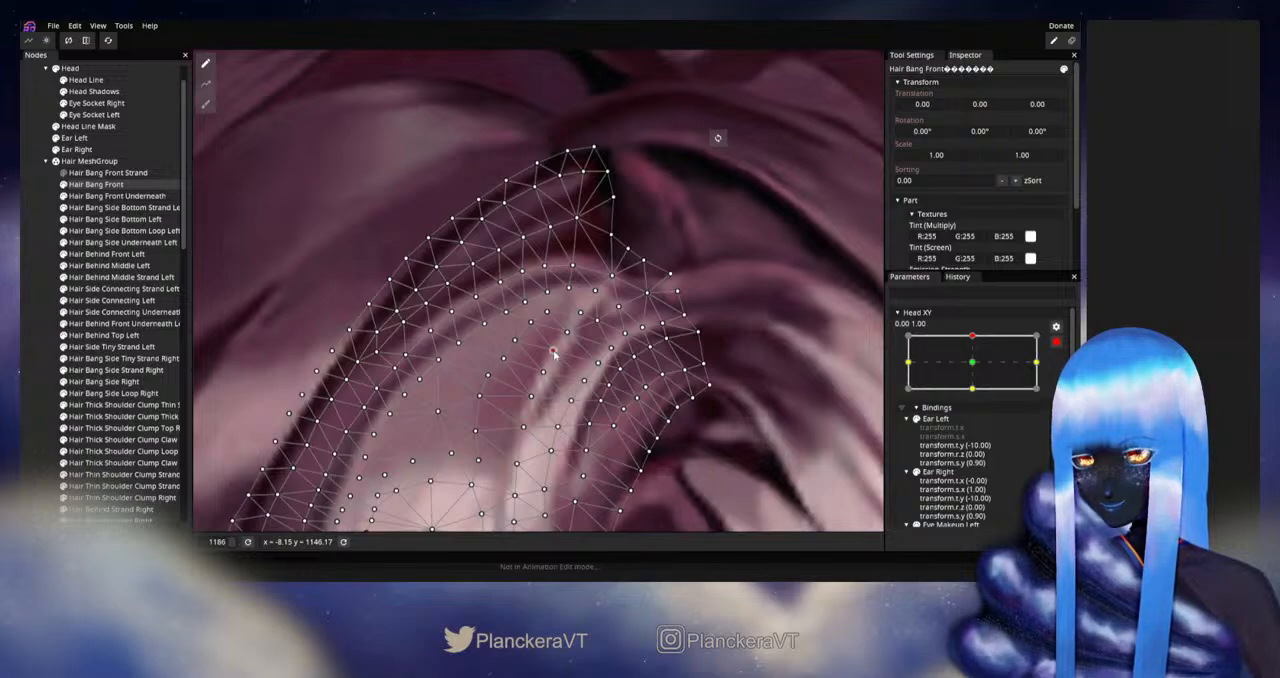
pyautogui.click(529, 395)
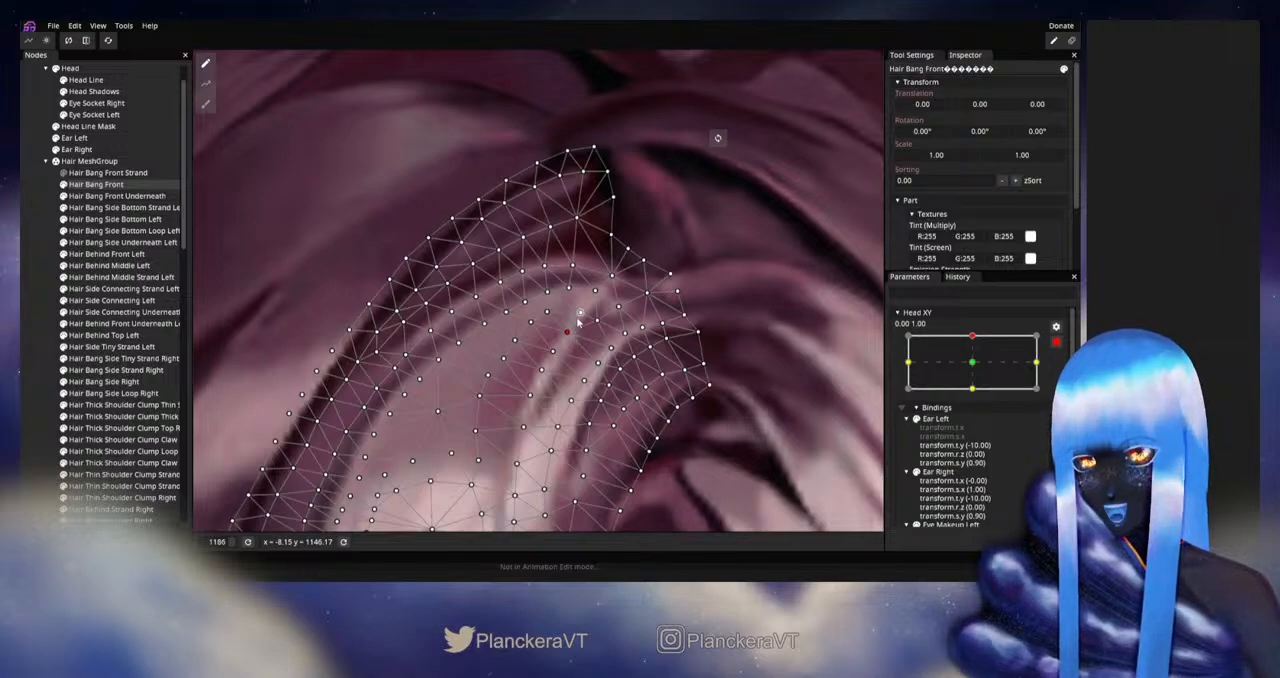
pyautogui.click(511, 360)
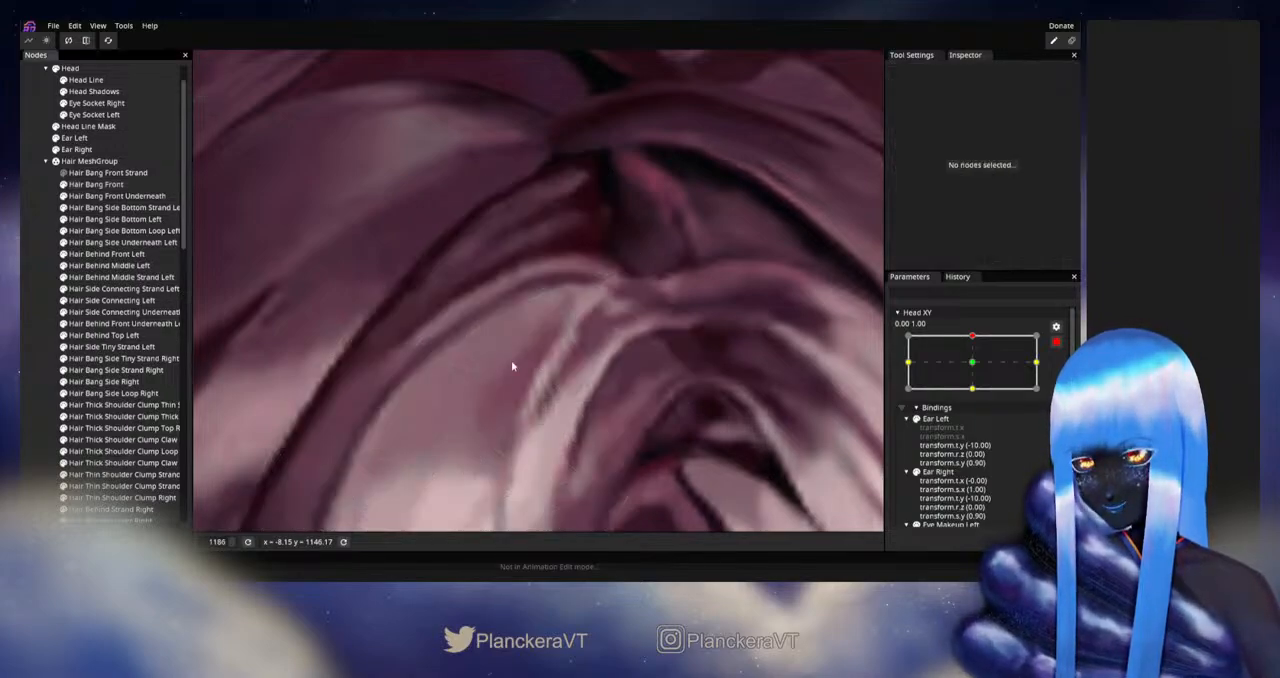
# - Reposition Hair Bang Front's individual vertices on both sides of the light inner strand and check the unobstructed artwork
pyautogui.click(98, 185)
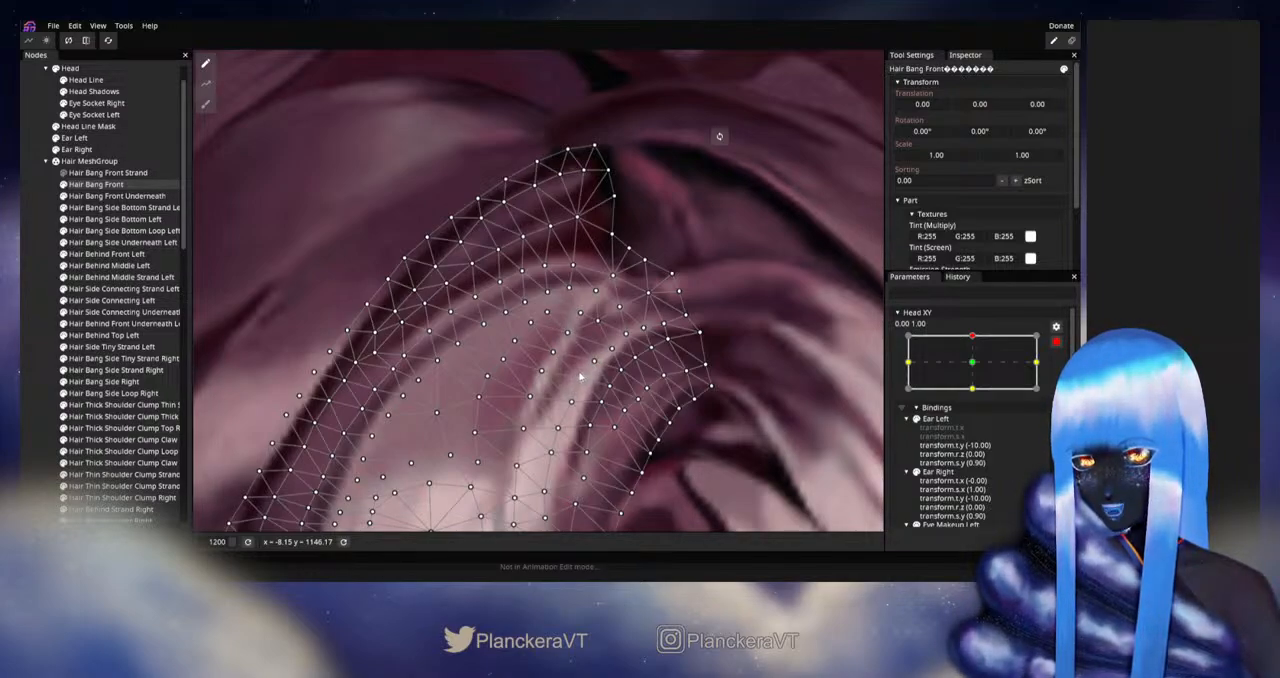
pyautogui.click(610, 346)
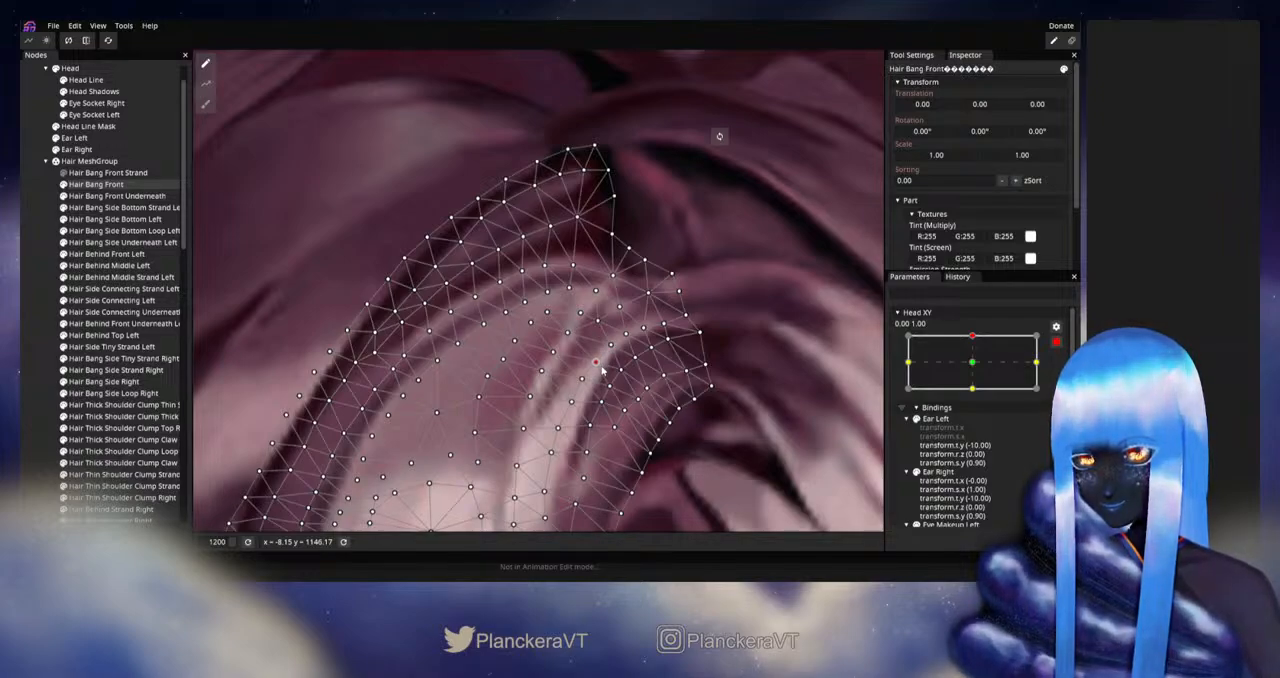
pyautogui.moveTo(598, 365); pyautogui.dragTo(614, 349)
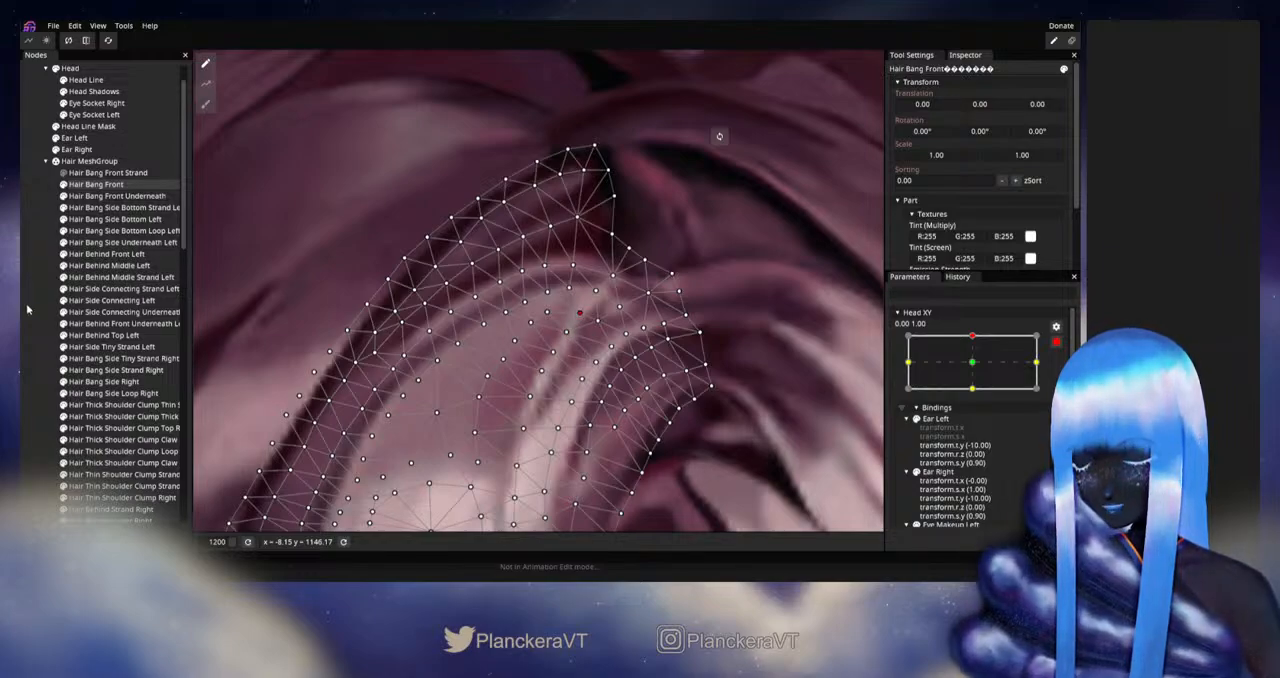
pyautogui.click(556, 373)
pyautogui.scroll(-1, 563, 366)
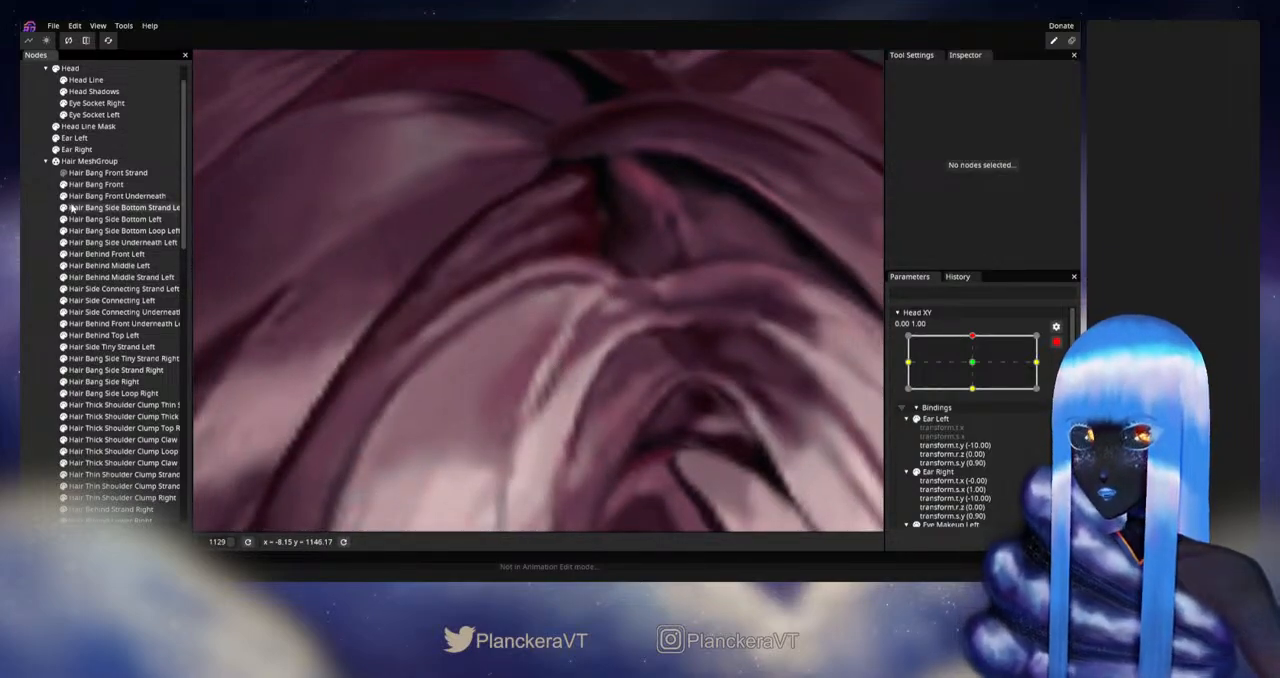
# - Refine Hair Bang Front's vertices between the upper curve and the light inner strand
pyautogui.click(96, 184)
pyautogui.scroll(1, 590, 340)
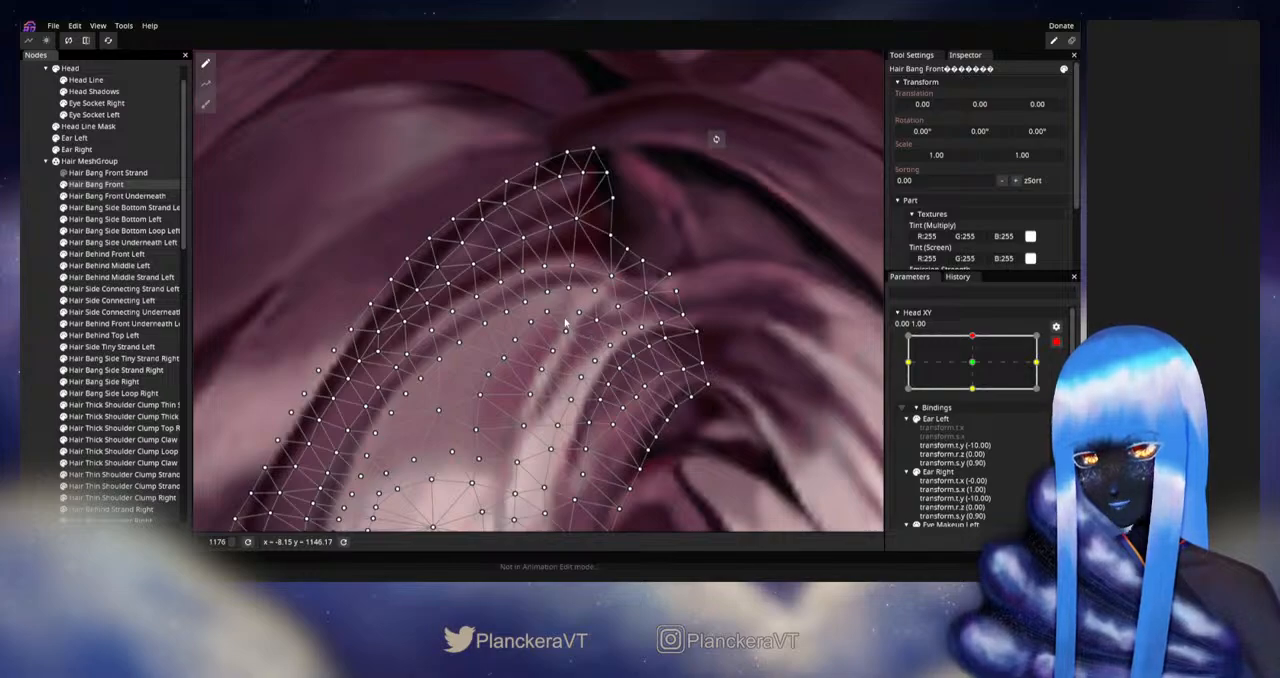
pyautogui.moveTo(558, 314); pyautogui.dragTo(520, 337)
pyautogui.click(30, 355)
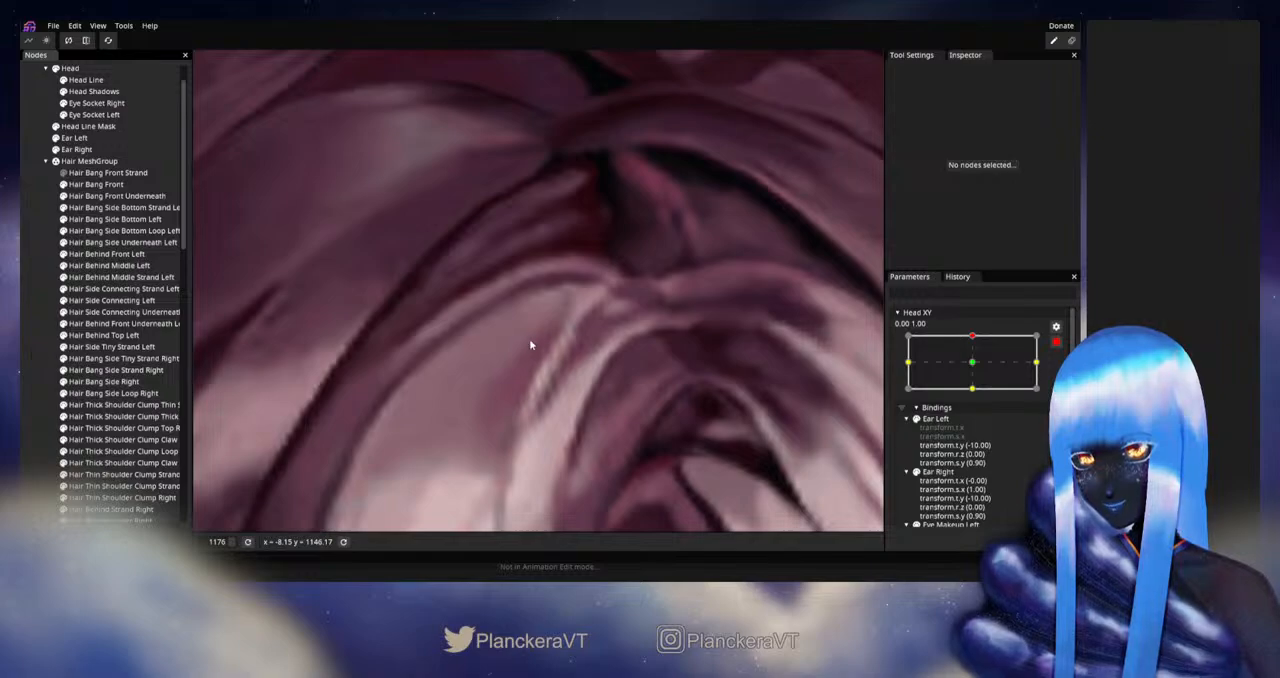
# - Disarm Head XY and preview the upward tilt with Hair Bang Front selected, examining how its mesh deforms
pyautogui.click(1057, 343)
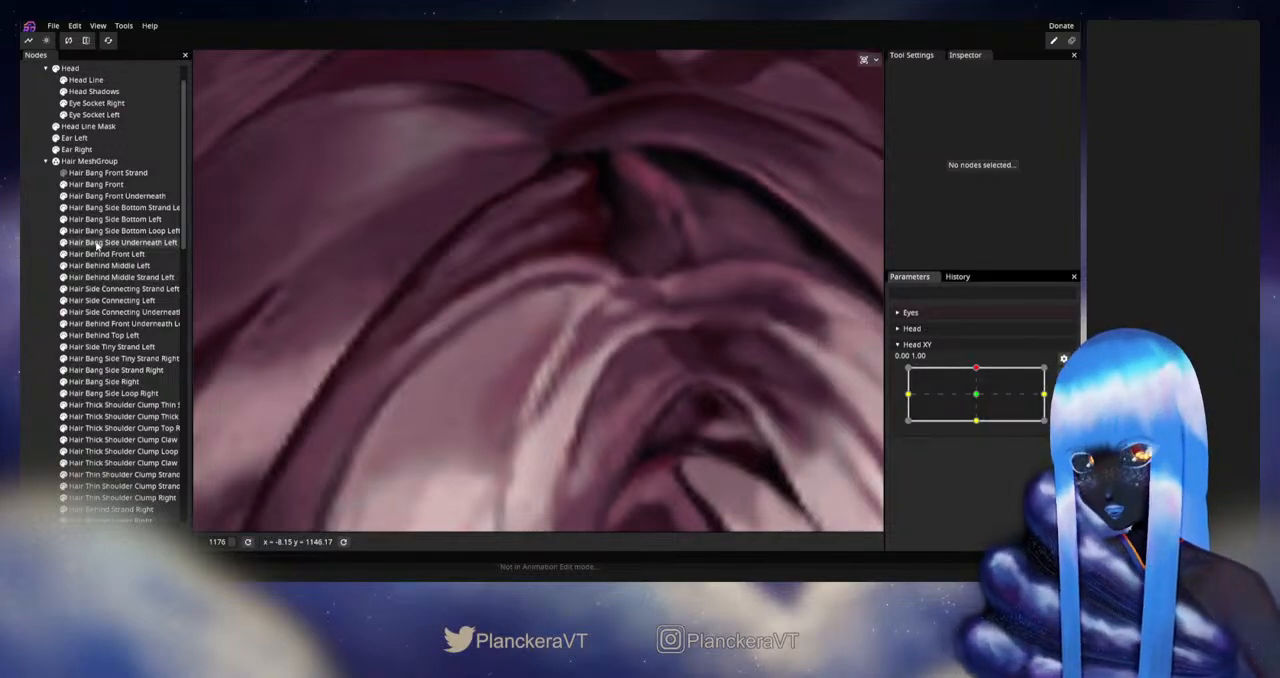
pyautogui.click(96, 184)
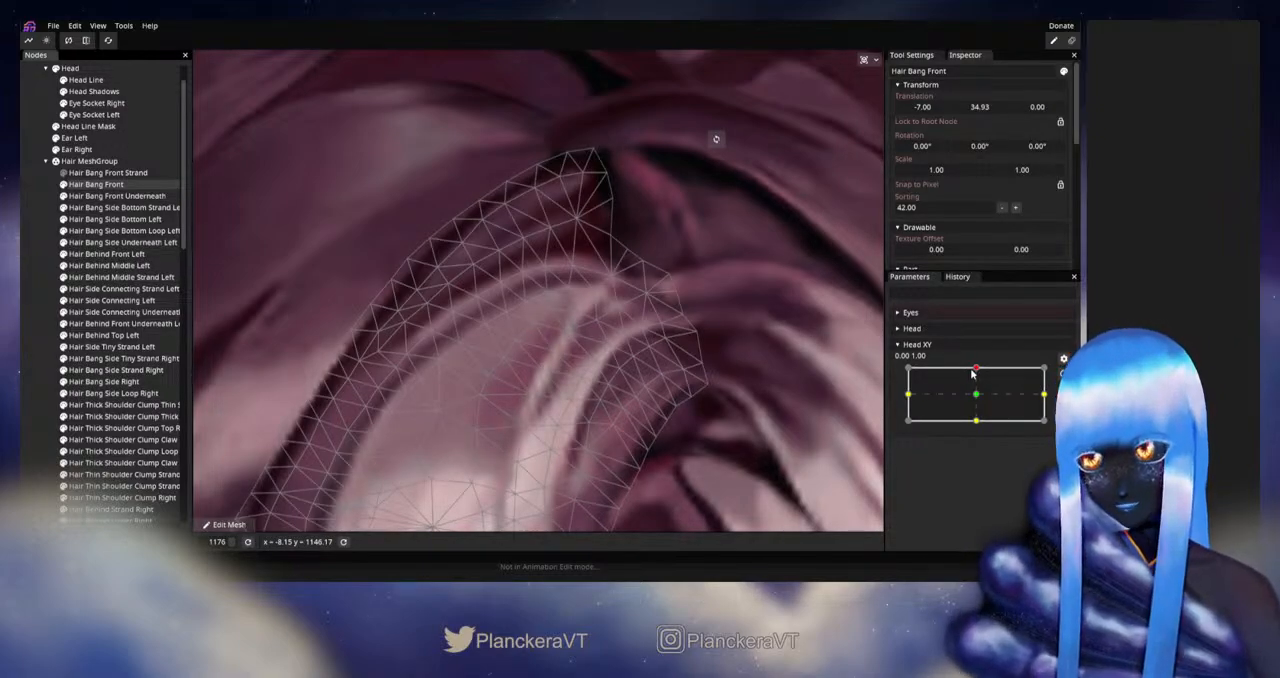
pyautogui.moveTo(972, 373)
pyautogui.mouseDown()
pyautogui.moveTo(977, 399)
pyautogui.moveTo(976, 372)
pyautogui.mouseUp()
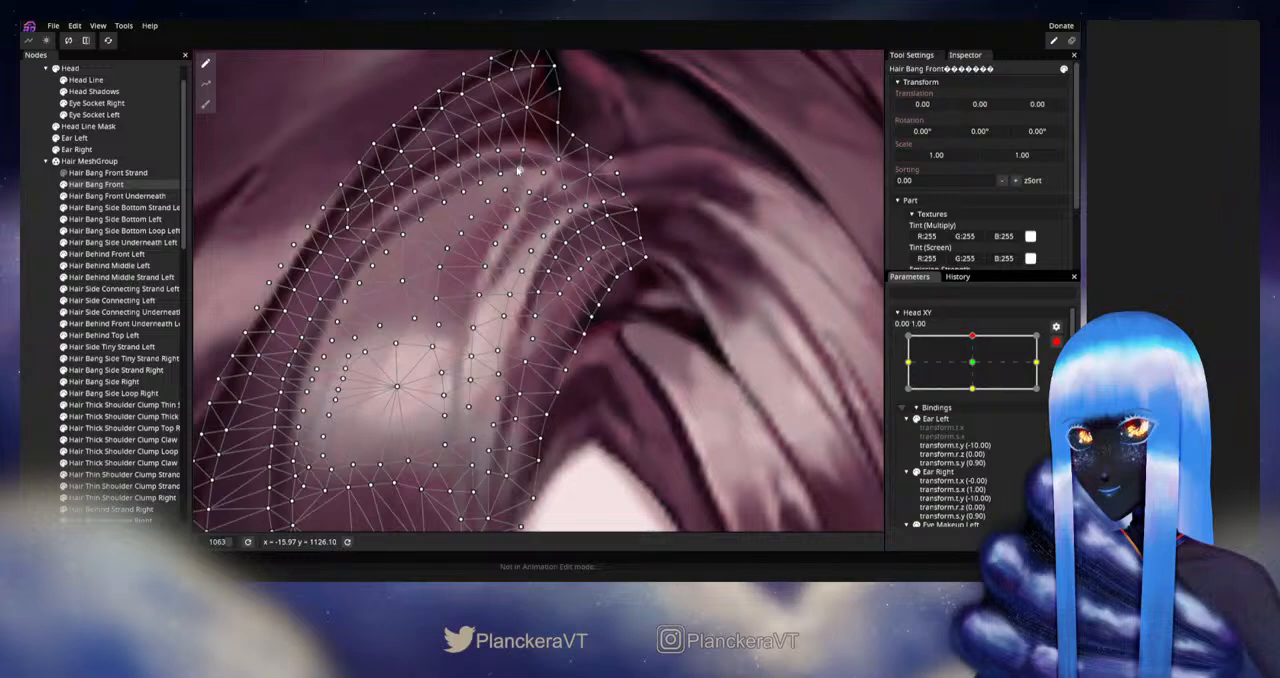
# - Adjust Hair Bang Front's vertices under the upper curve at 0.00, 1.00, preview the tilt with Head XY disarmed, and save the project
pyautogui.click(524, 169)
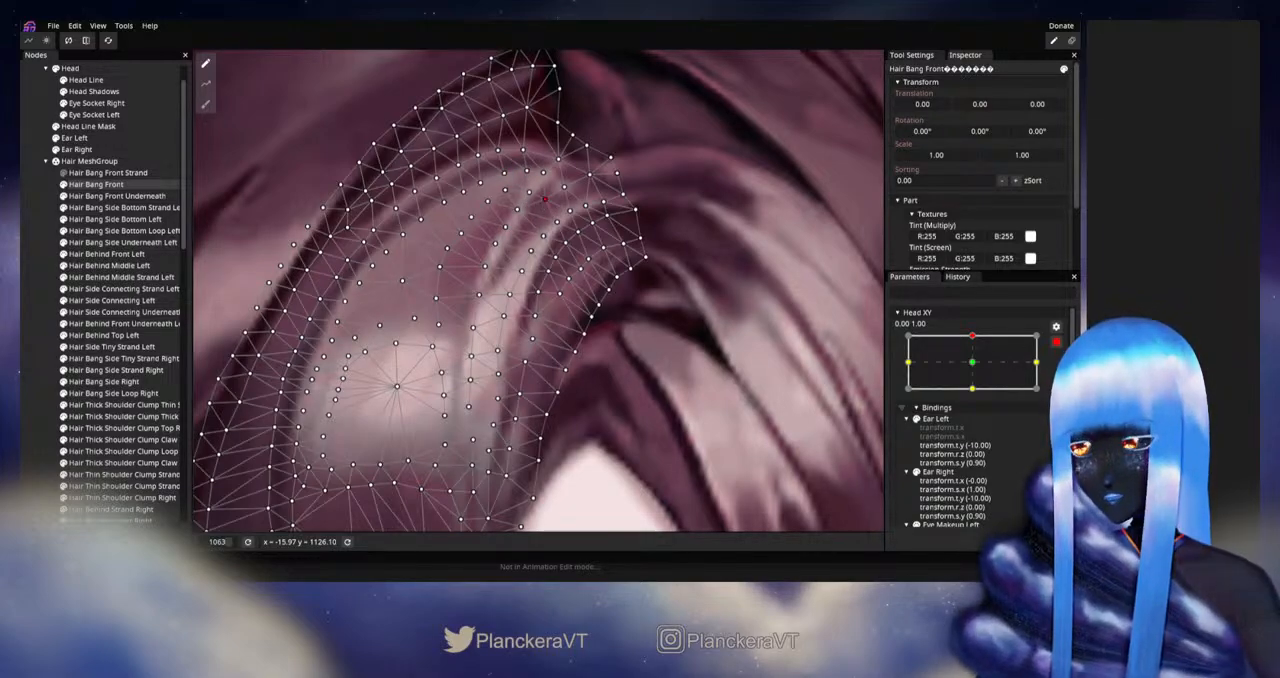
pyautogui.click(1056, 341)
pyautogui.moveTo(976, 369)
pyautogui.mouseDown()
pyautogui.moveTo(975, 397)
pyautogui.moveTo(975, 370)
pyautogui.mouseUp()
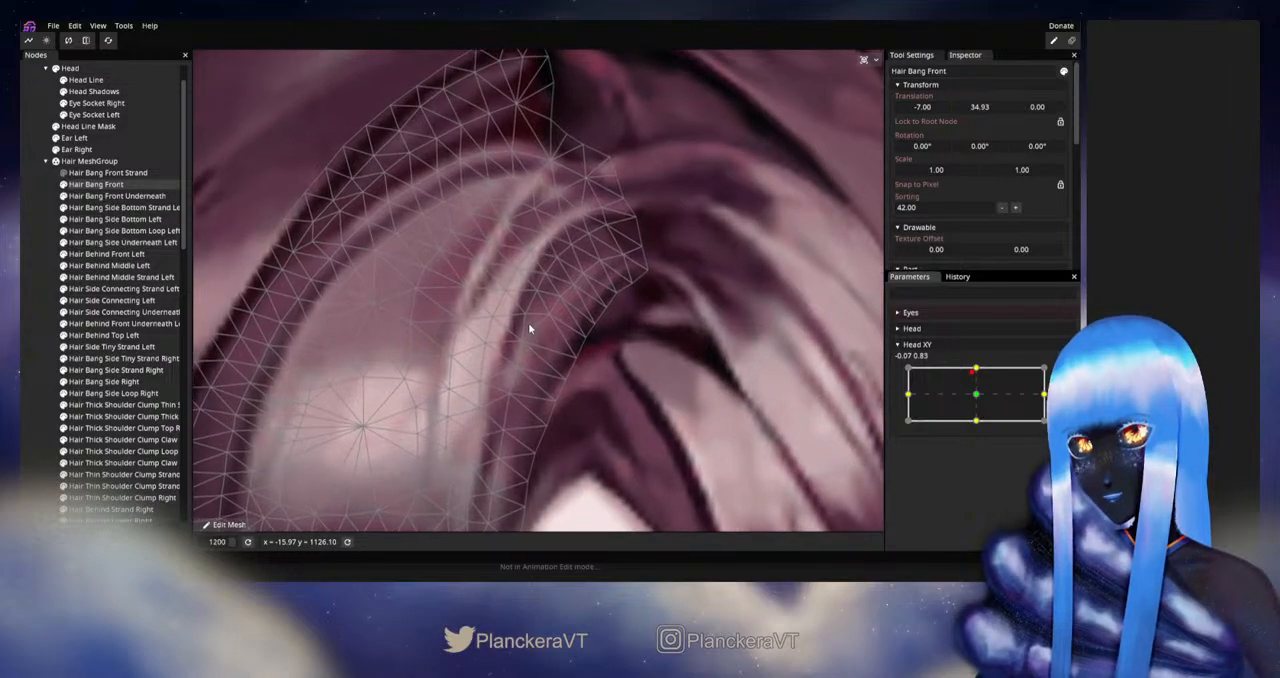
pyautogui.moveTo(530, 328); pyautogui.dragTo(548, 368)
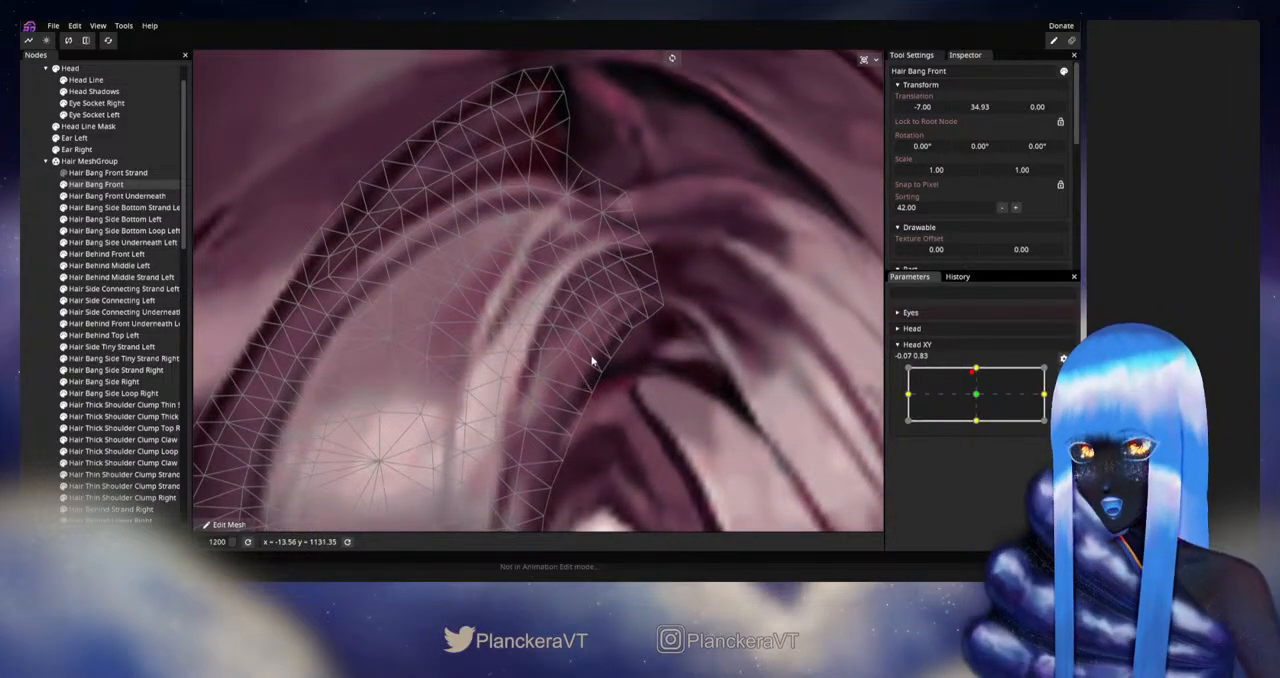
pyautogui.moveTo(641, 363); pyautogui.dragTo(660, 391)
pyautogui.moveTo(583, 354); pyautogui.dragTo(605, 363)
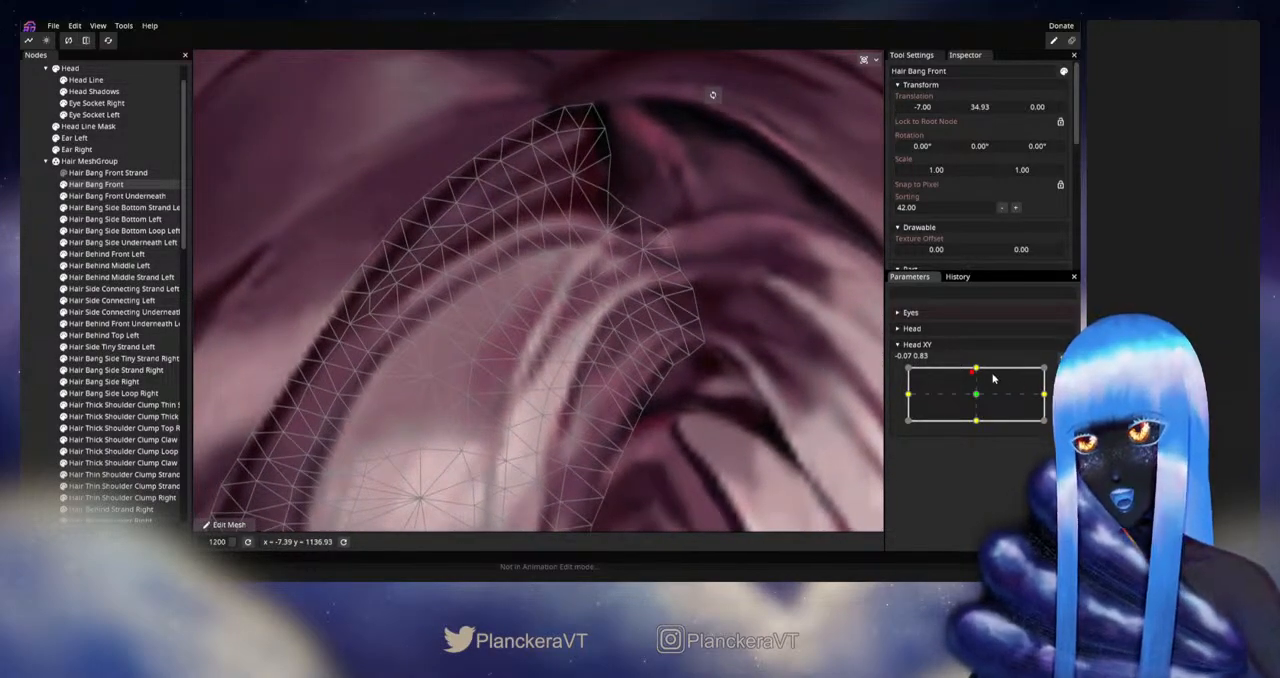
pyautogui.hotkey('ctrl', 's')
# - Rearm Head XY at 0.00, 1.00 and adjust the Hair Bang Front vertex beside the inner edge's upper bend
pyautogui.moveTo(976, 371)
pyautogui.mouseDown()
pyautogui.moveTo(977, 397)
pyautogui.moveTo(975, 369)
pyautogui.mouseUp()
pyautogui.click(1063, 374)
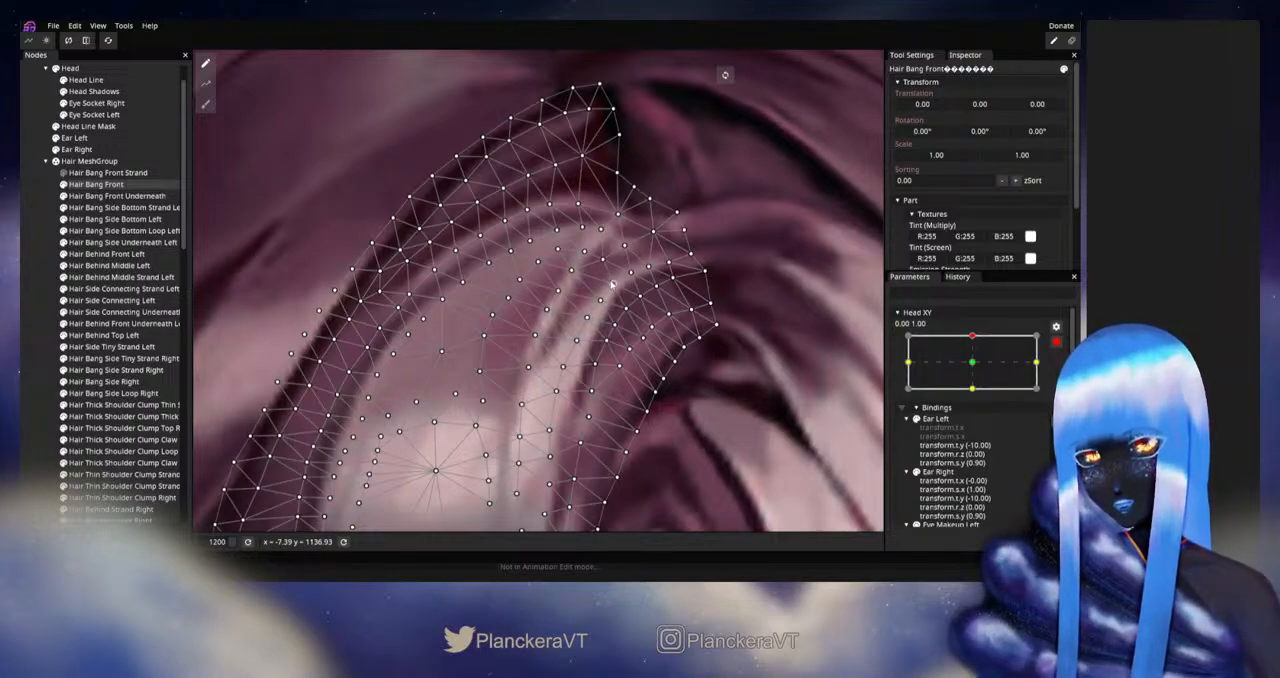
pyautogui.click(35, 281)
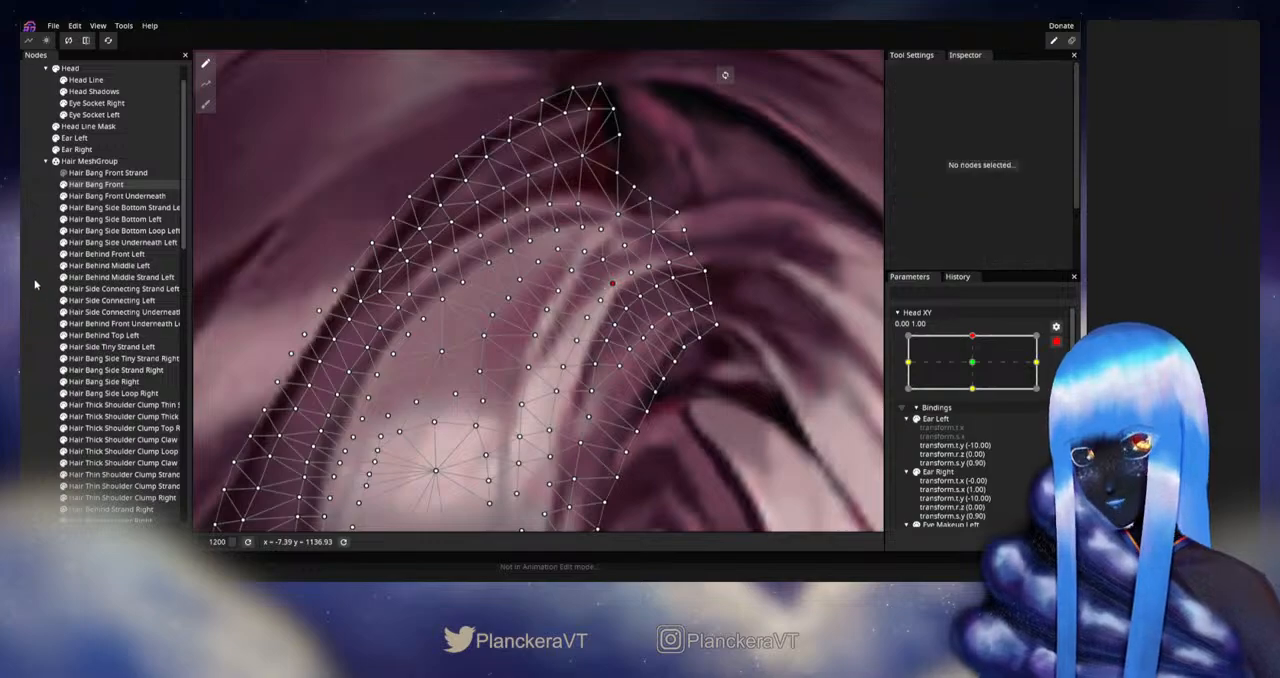
# - Examine the whole head of hair, then disarm Head XY and preview the upward tilt
pyautogui.scroll(-15, 630, 404)
pyautogui.scroll(-10, 631, 416)
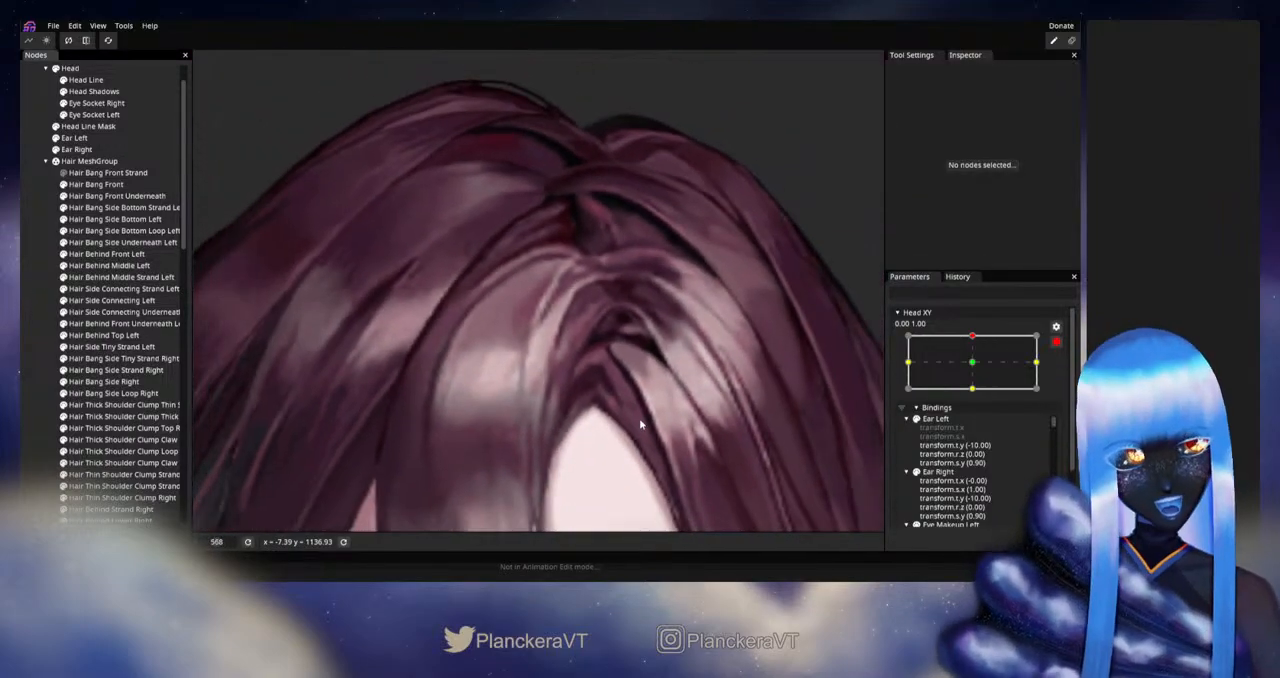
pyautogui.scroll(-6, 650, 424)
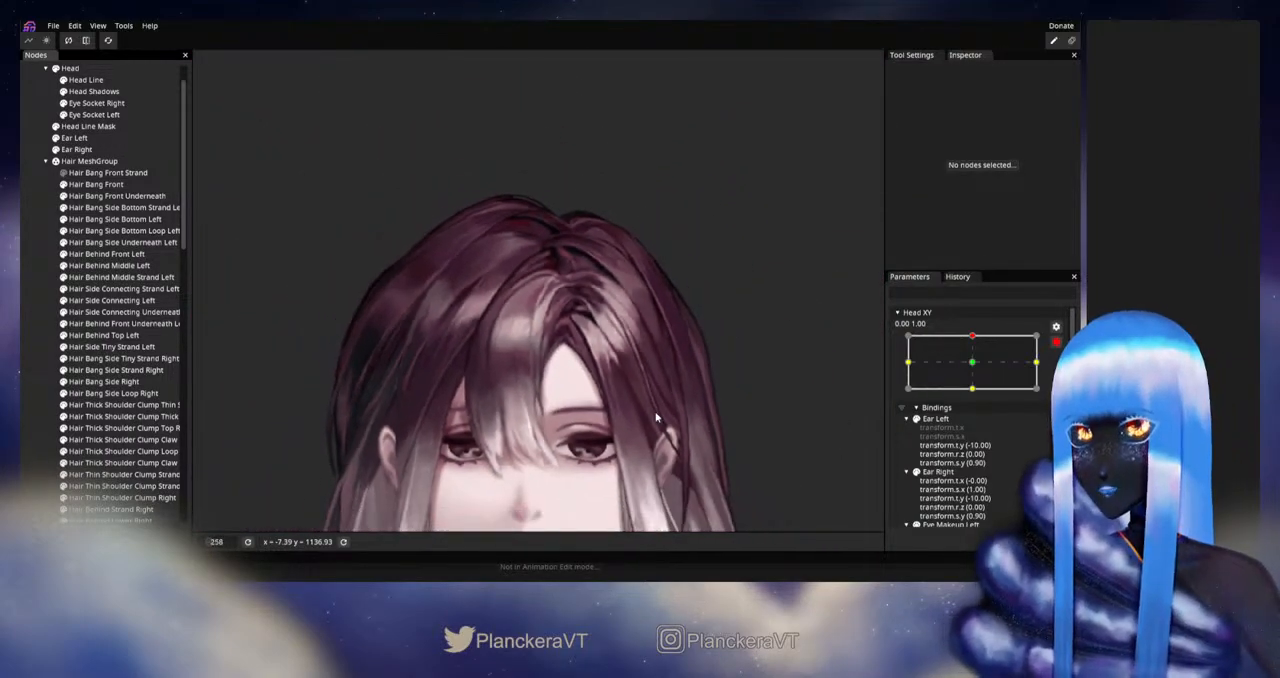
pyautogui.scroll(-1, 650, 432)
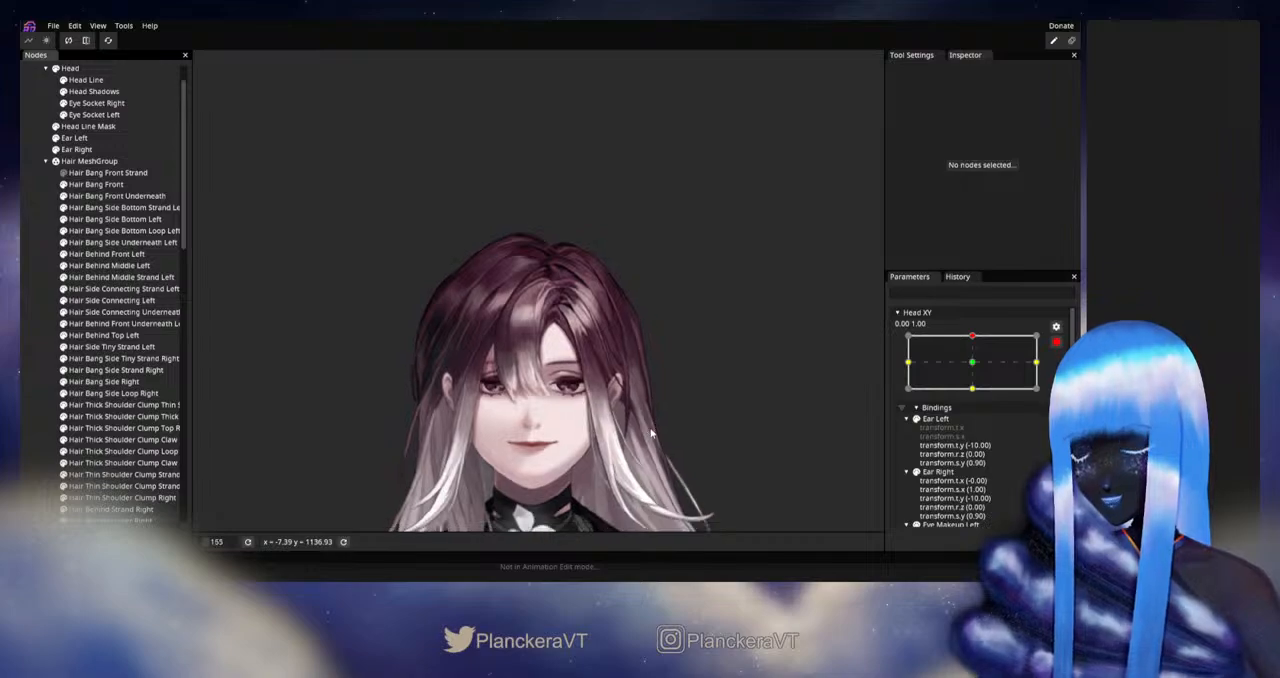
pyautogui.click(1056, 341)
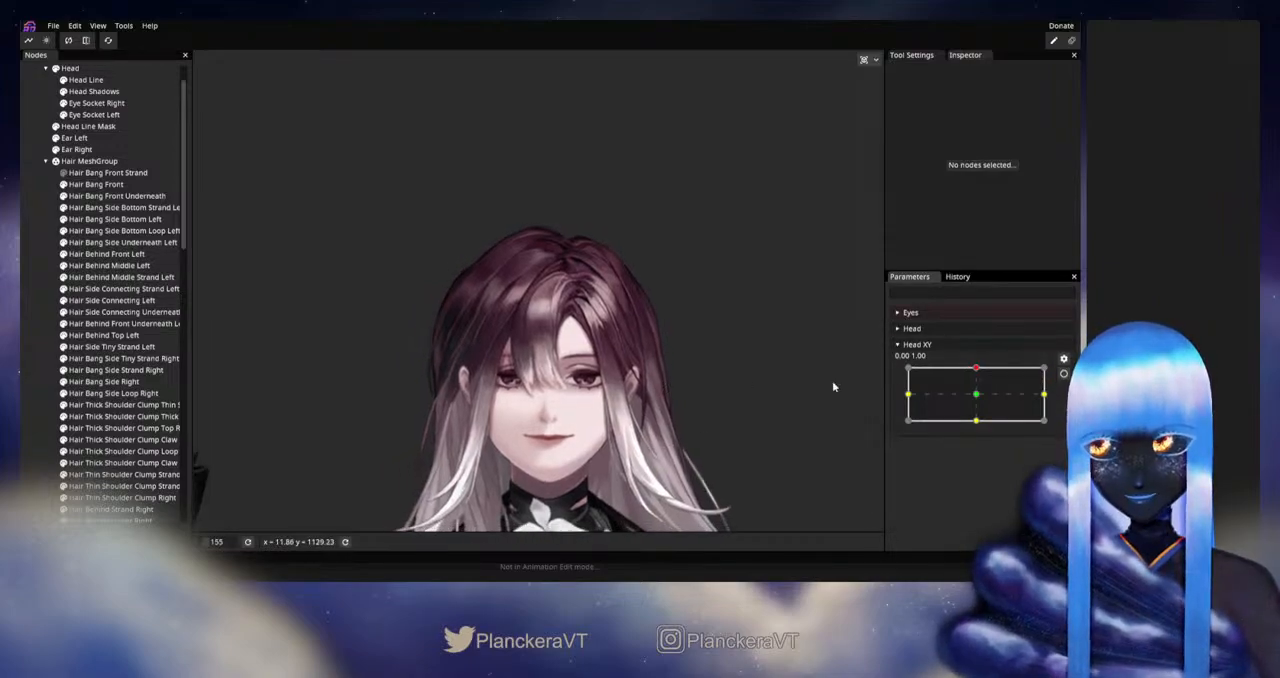
pyautogui.moveTo(983, 374)
pyautogui.mouseDown()
pyautogui.moveTo(982, 404)
pyautogui.moveTo(979, 368)
pyautogui.mouseUp()
# - Rearm Head XY at 0.00, 1.00 and inspect the hair parting and front bang up close
pyautogui.click(1063, 373)
pyautogui.scroll(5, 721, 332)
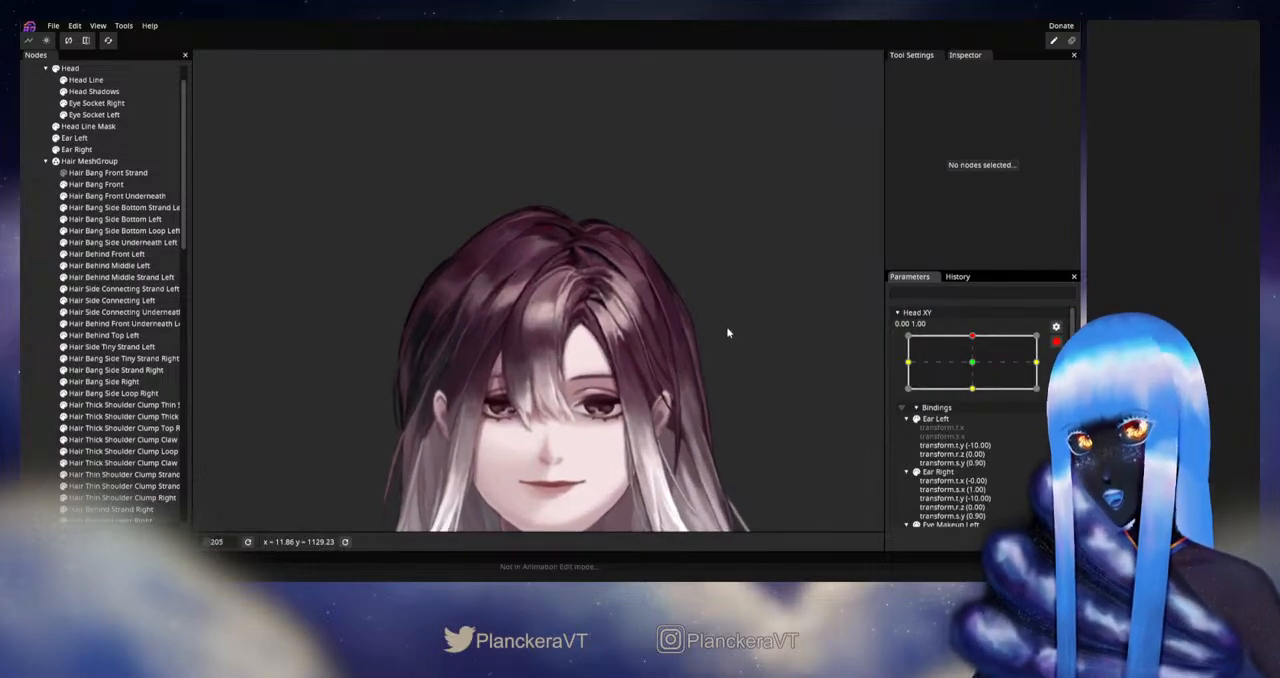
pyautogui.moveTo(613, 286); pyautogui.dragTo(571, 396)
pyautogui.scroll(6, 567, 395)
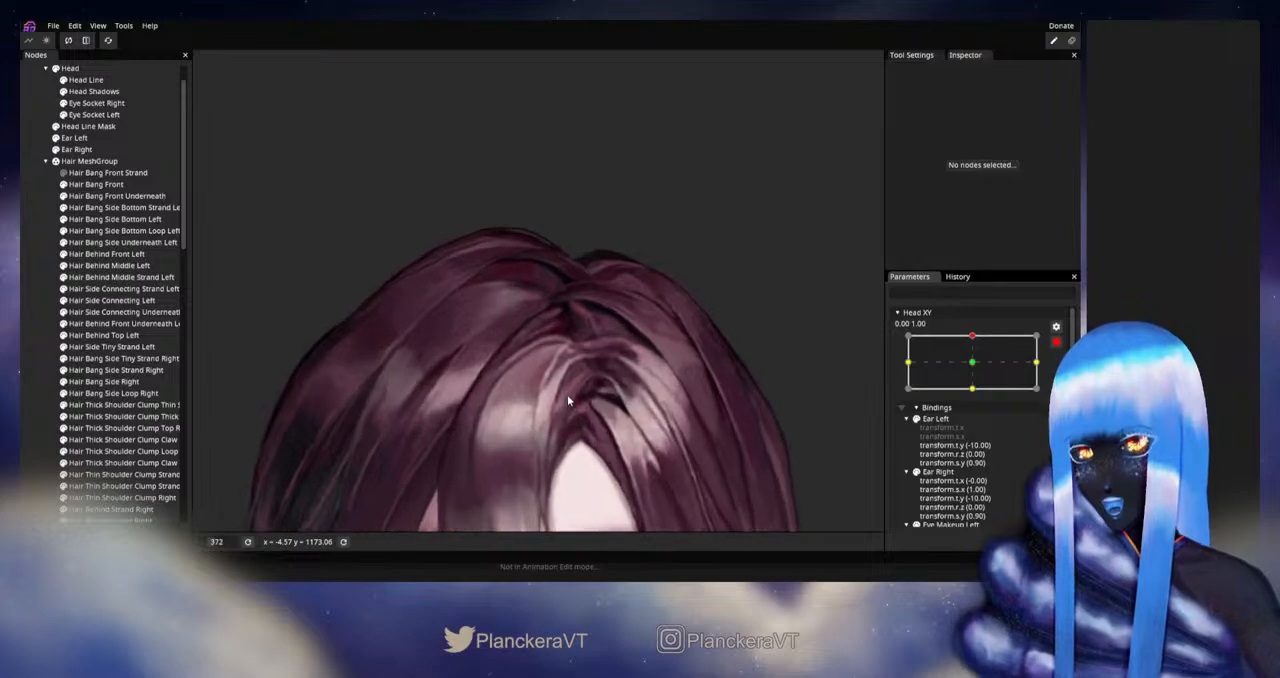
# - Adjust Hair Bang Front's interior vertices beside the light streak below its upper curve at Head XY 0.00, 1.00
pyautogui.click(94, 185)
pyautogui.scroll(6, 560, 440)
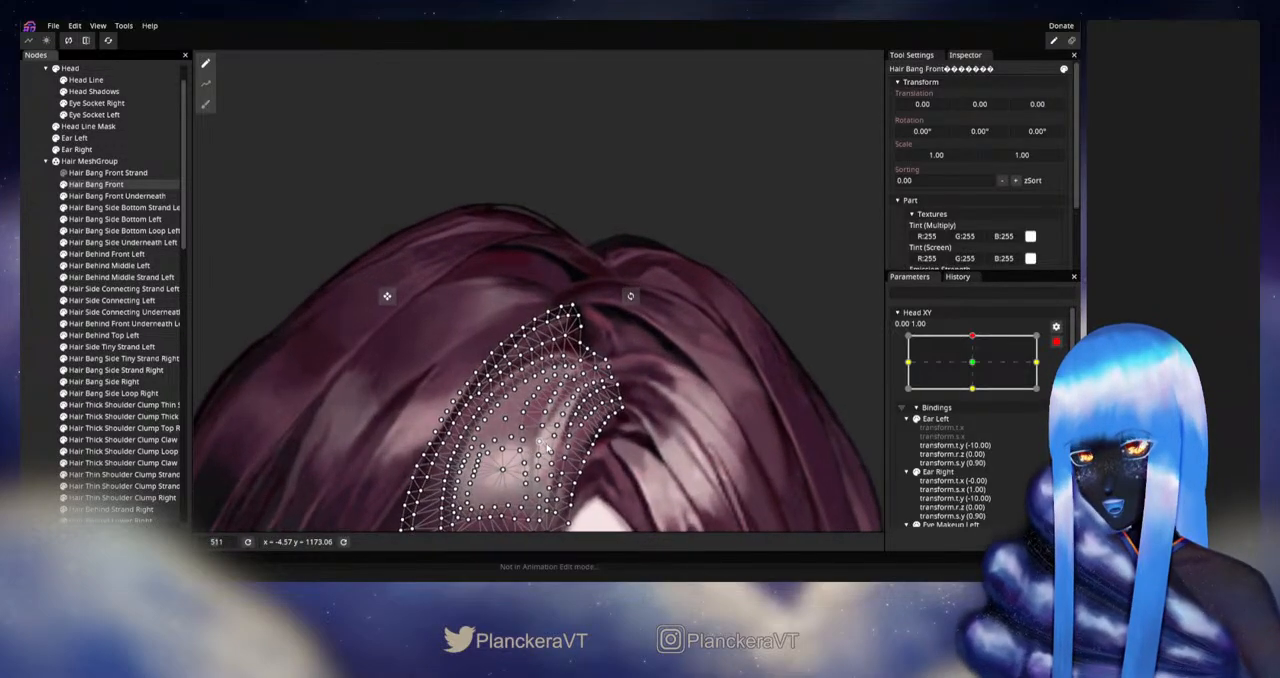
pyautogui.scroll(5, 562, 437)
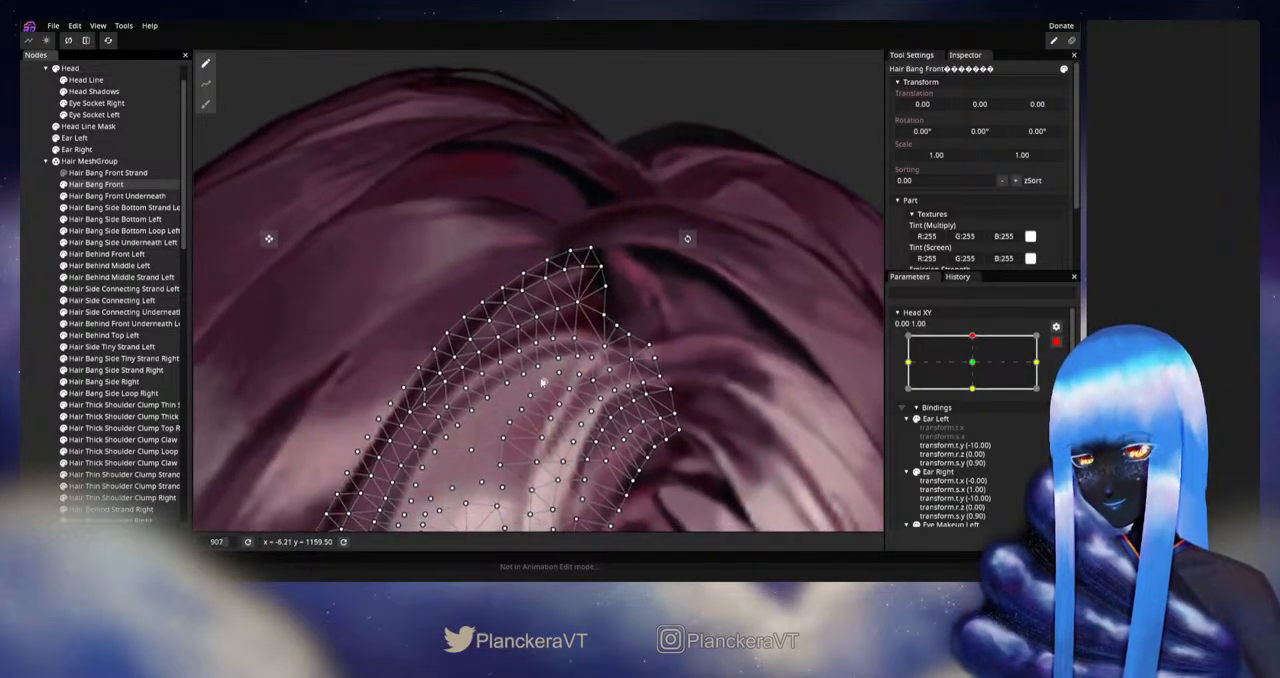
pyautogui.scroll(1, 553, 370)
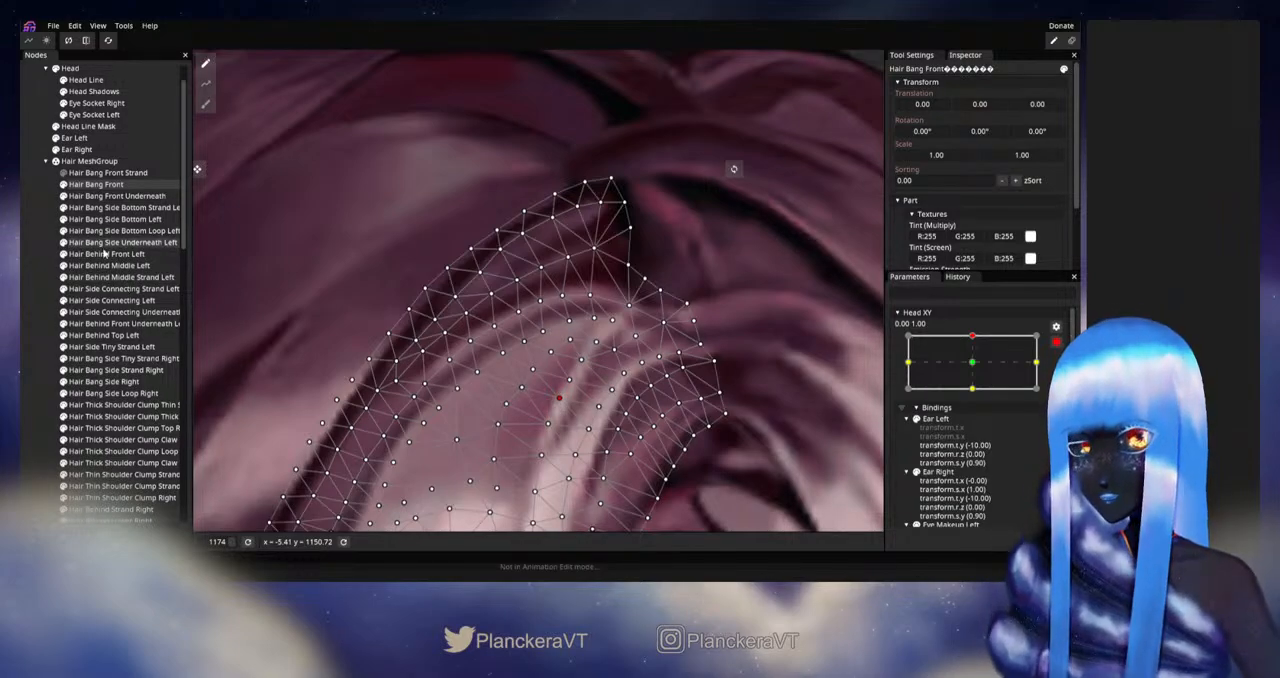
# - Check Hair Side Connecting Left's mesh where its inner end meets the front bang
pyautogui.click(105, 300)
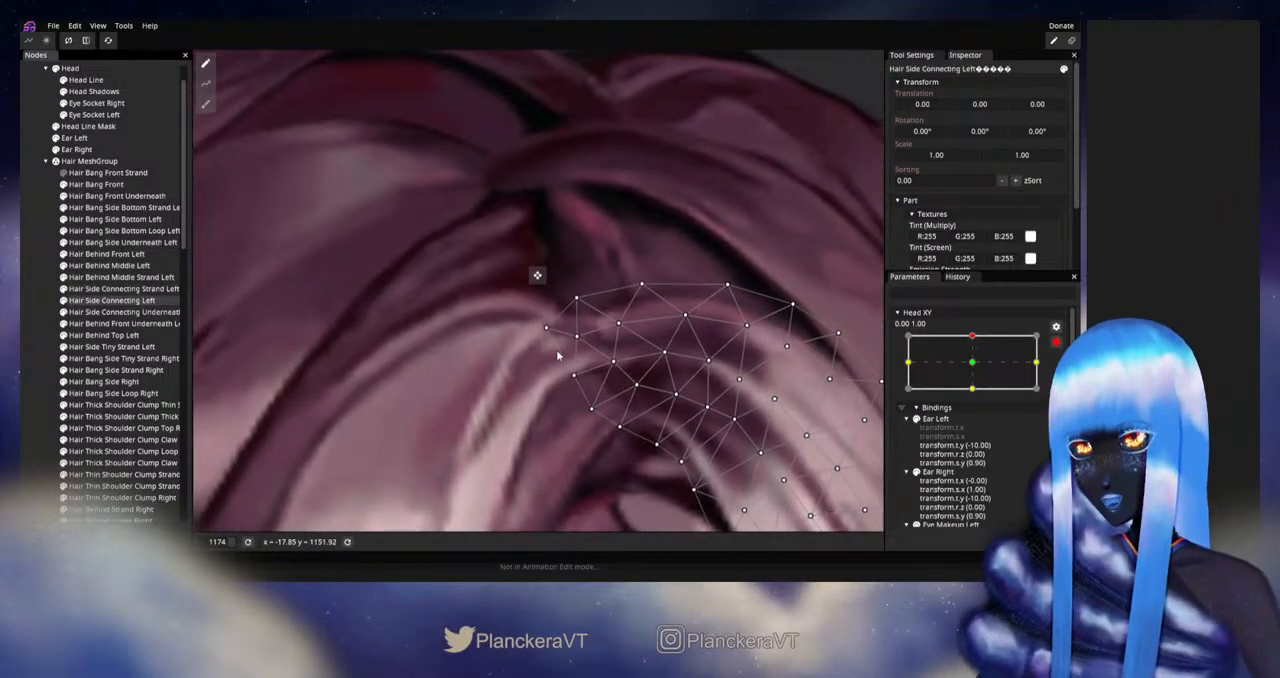
pyautogui.click(25, 402)
pyautogui.scroll(-2, 501, 432)
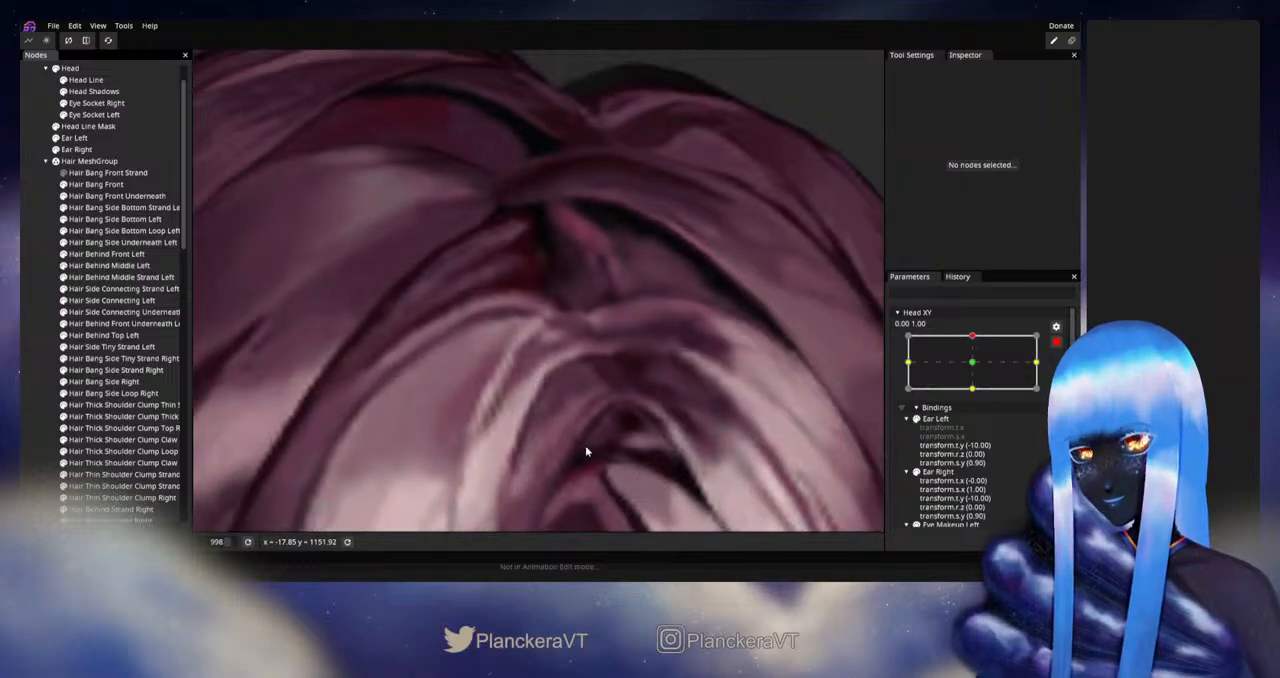
pyautogui.scroll(1, 578, 420)
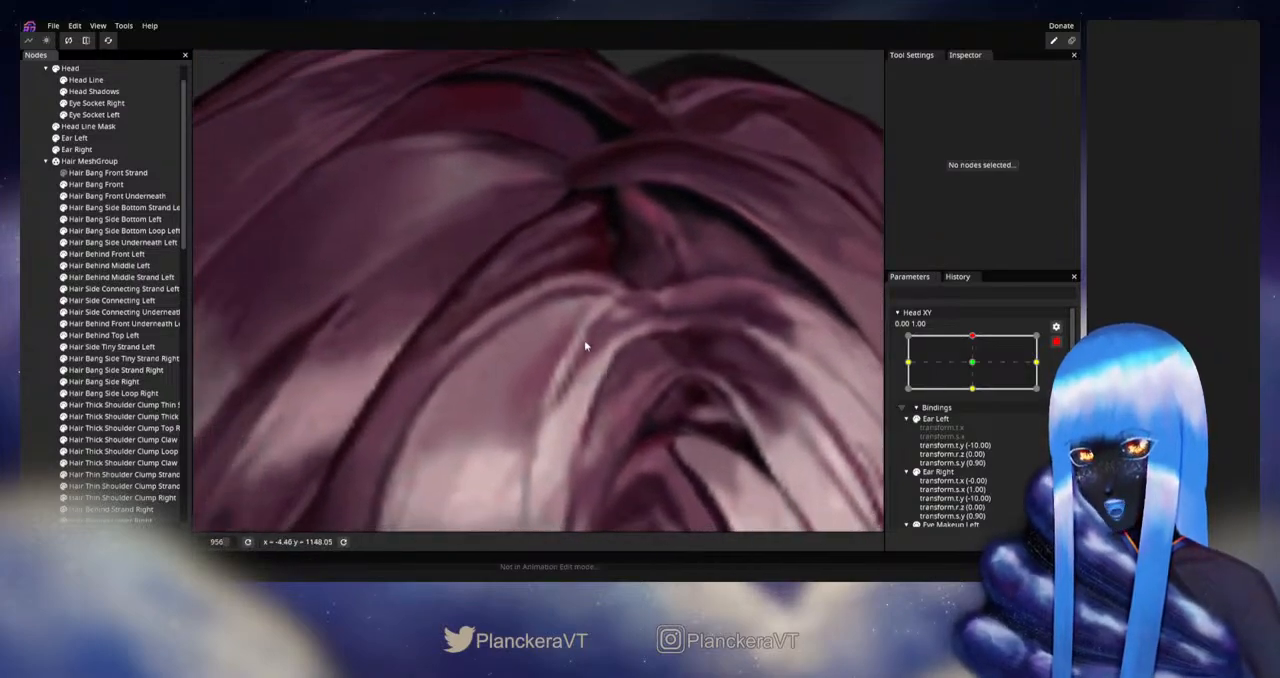
# - Reposition the Hair Bang Front vertices at the top of the light streak to smooth the upper bend
pyautogui.click(95, 184)
pyautogui.scroll(1, 578, 385)
pyautogui.scroll(1, 578, 385)
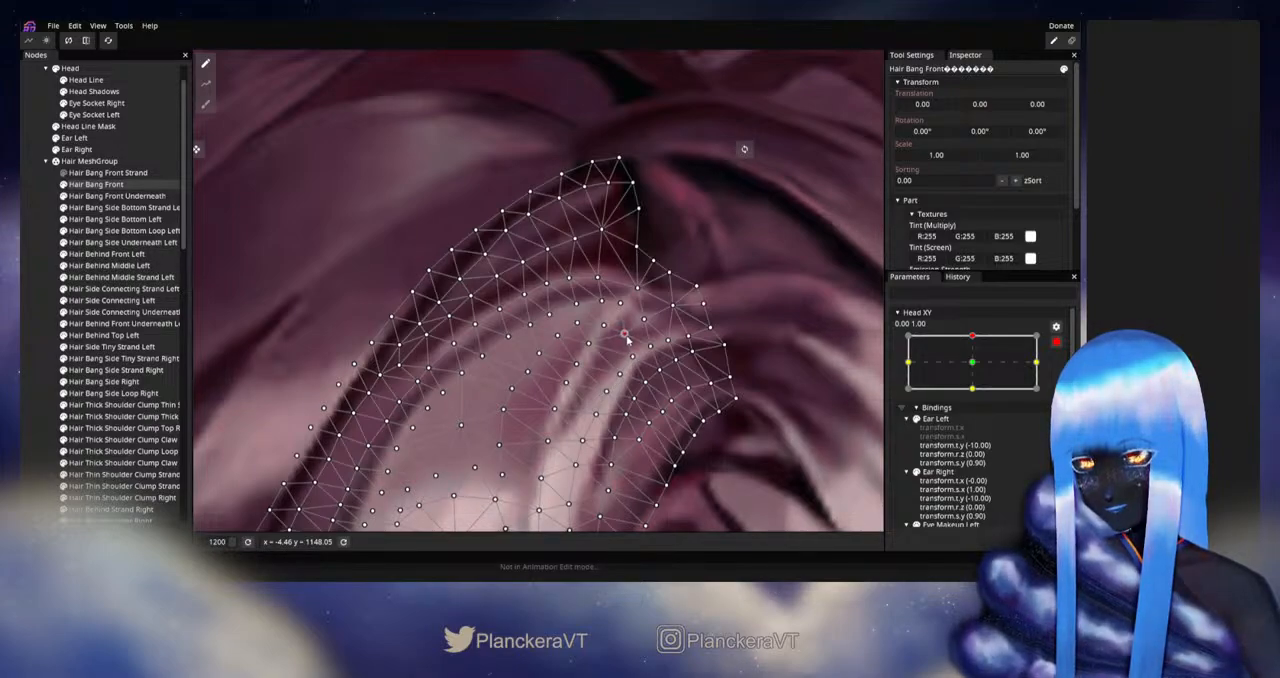
pyautogui.click(622, 332)
pyautogui.click(590, 344)
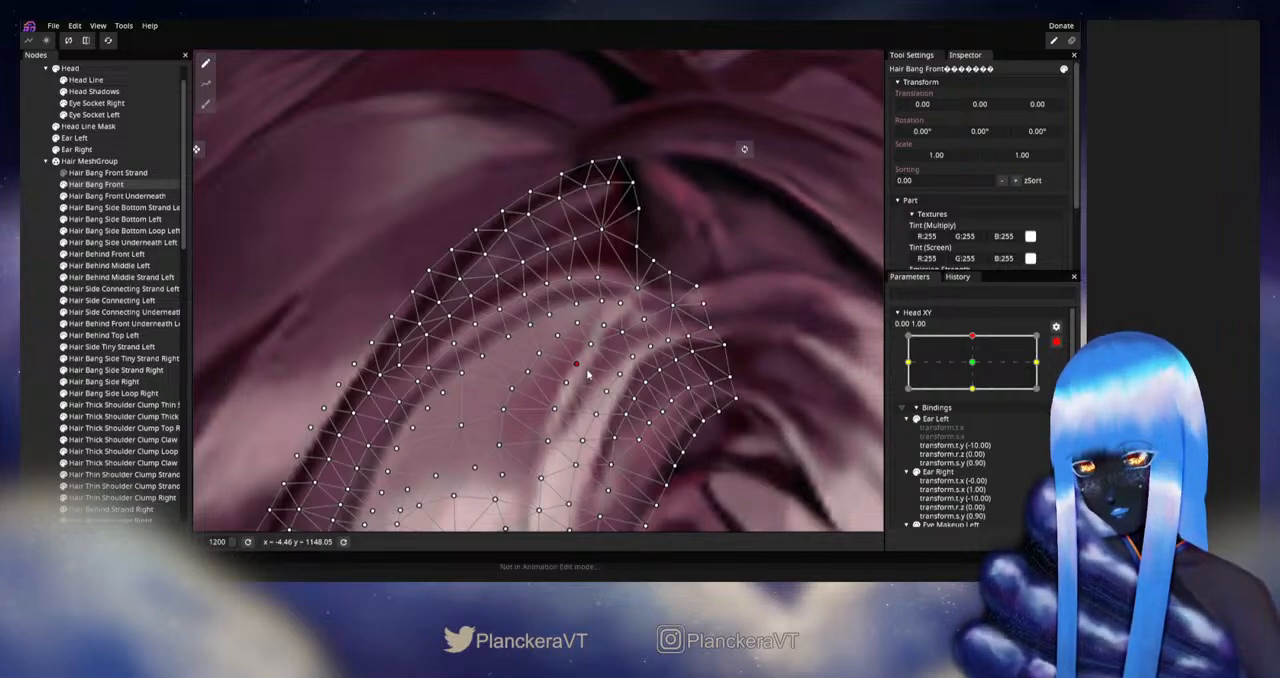
pyautogui.click(42, 324)
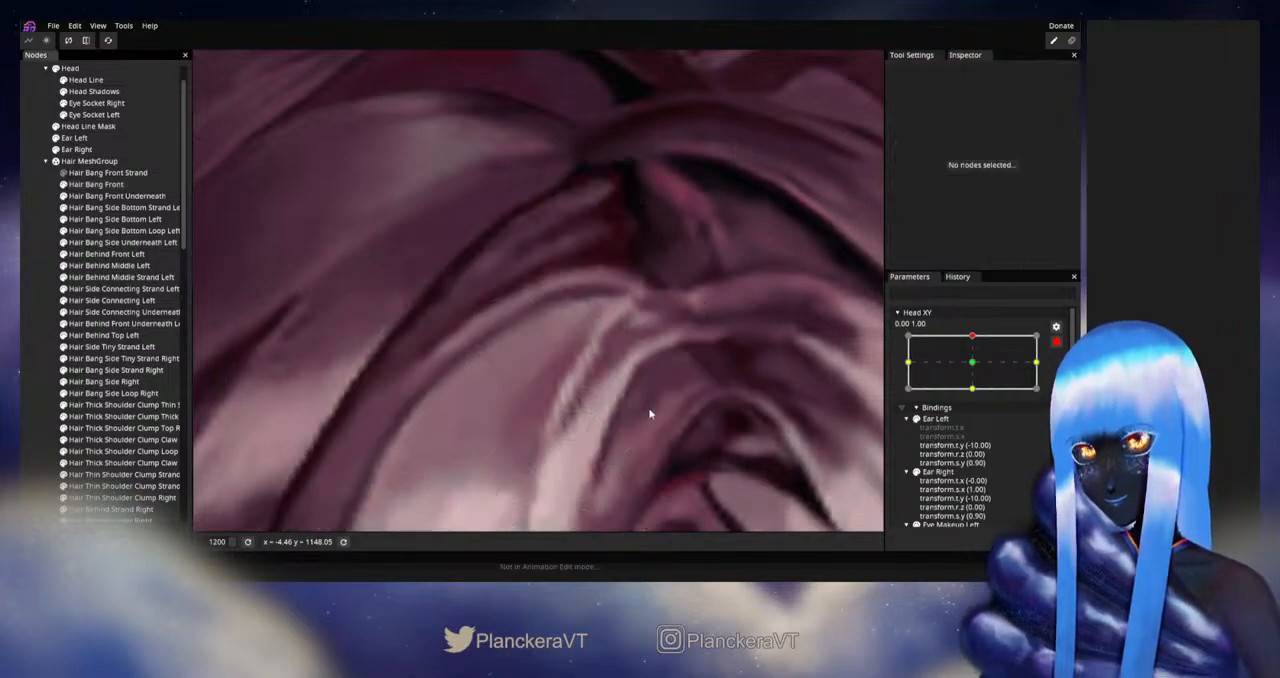
pyautogui.scroll(-3, 649, 410)
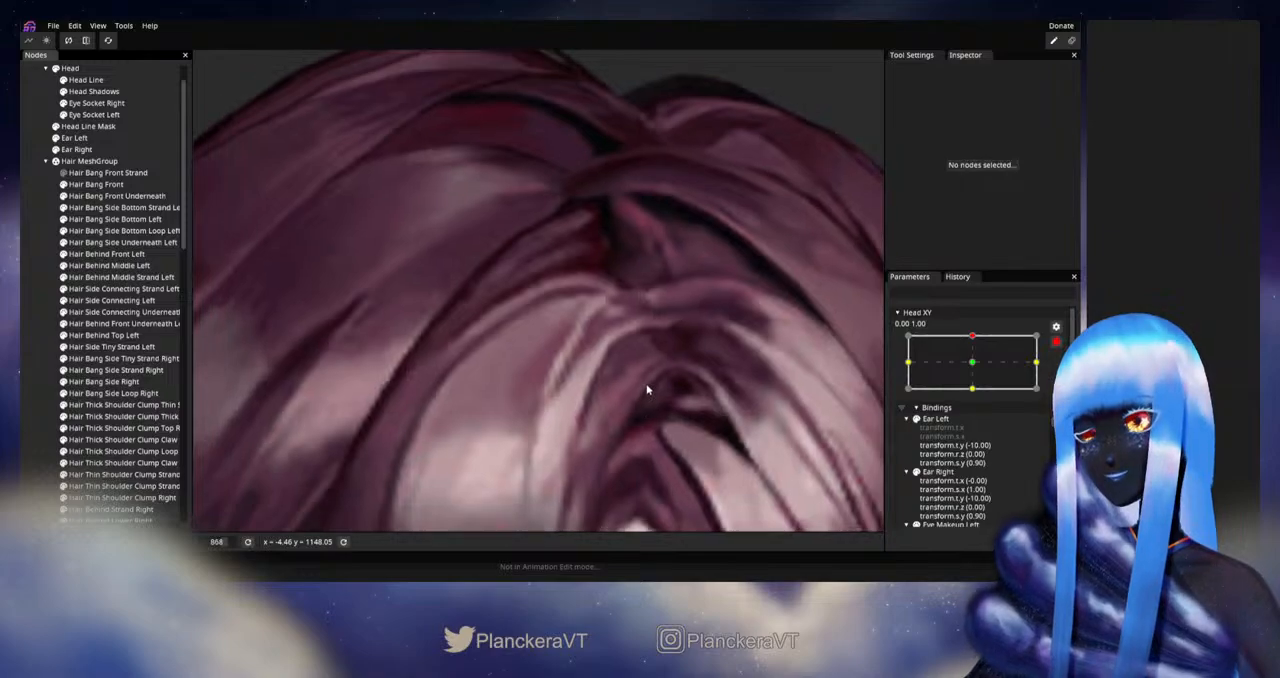
pyautogui.scroll(-1, 634, 350)
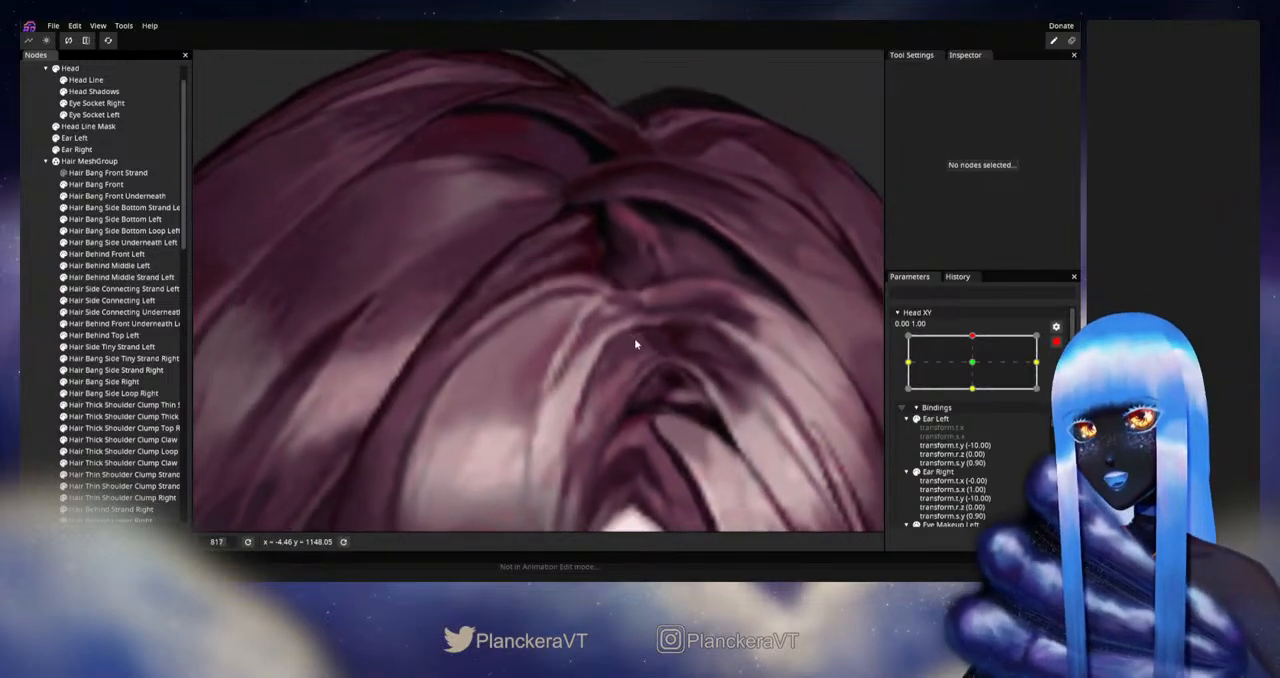
# - Refine Hair Bang Front's vertices around the streak's upper end once more and review the whole head of hair
pyautogui.click(95, 184)
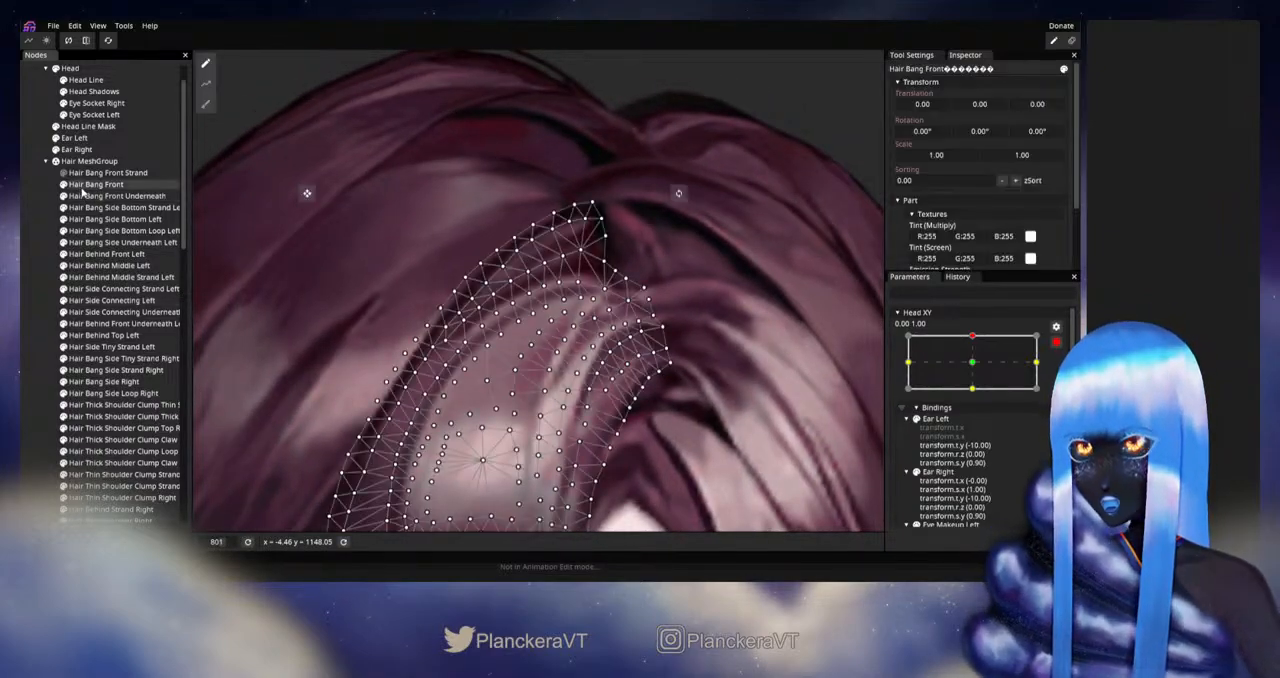
pyautogui.scroll(2, 594, 322)
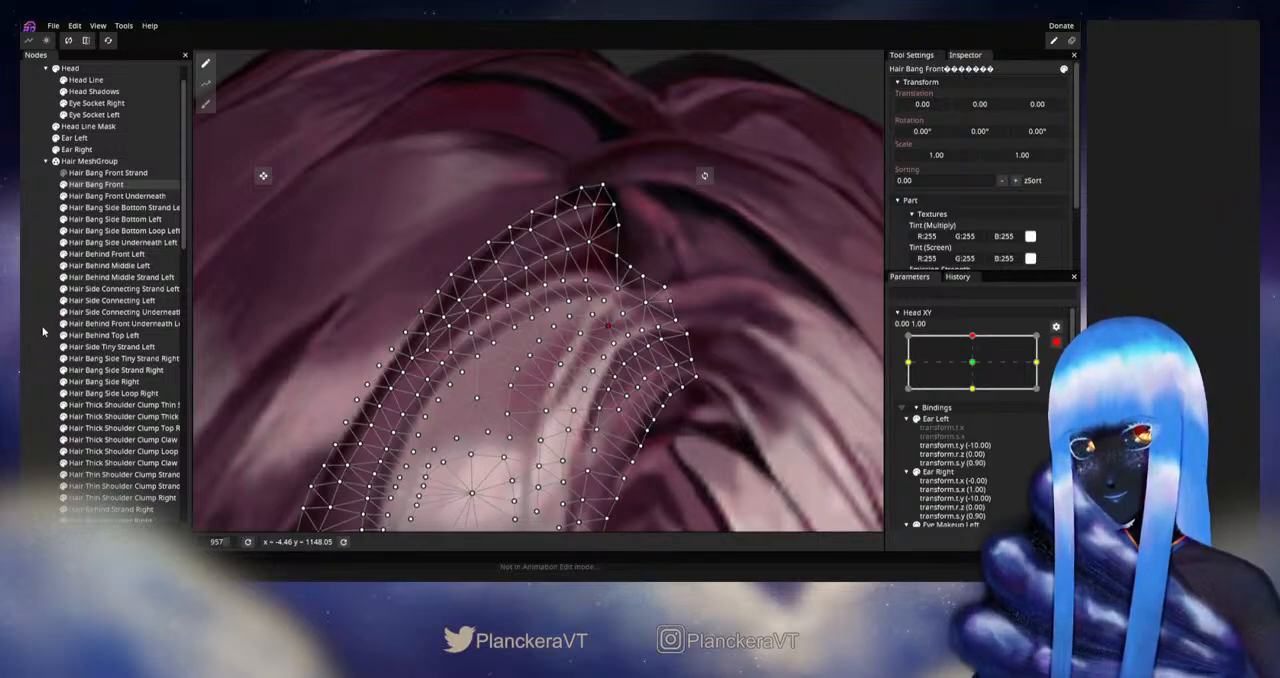
pyautogui.click(614, 363)
pyautogui.scroll(-5, 622, 388)
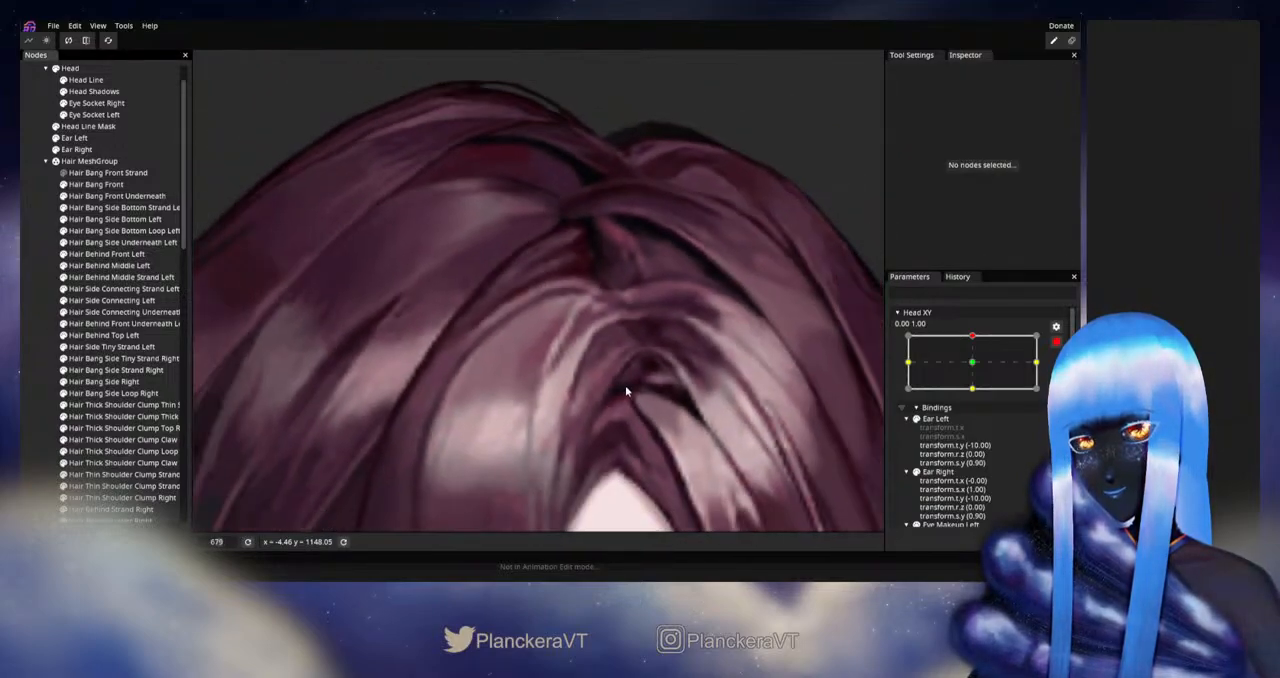
pyautogui.scroll(-5, 628, 388)
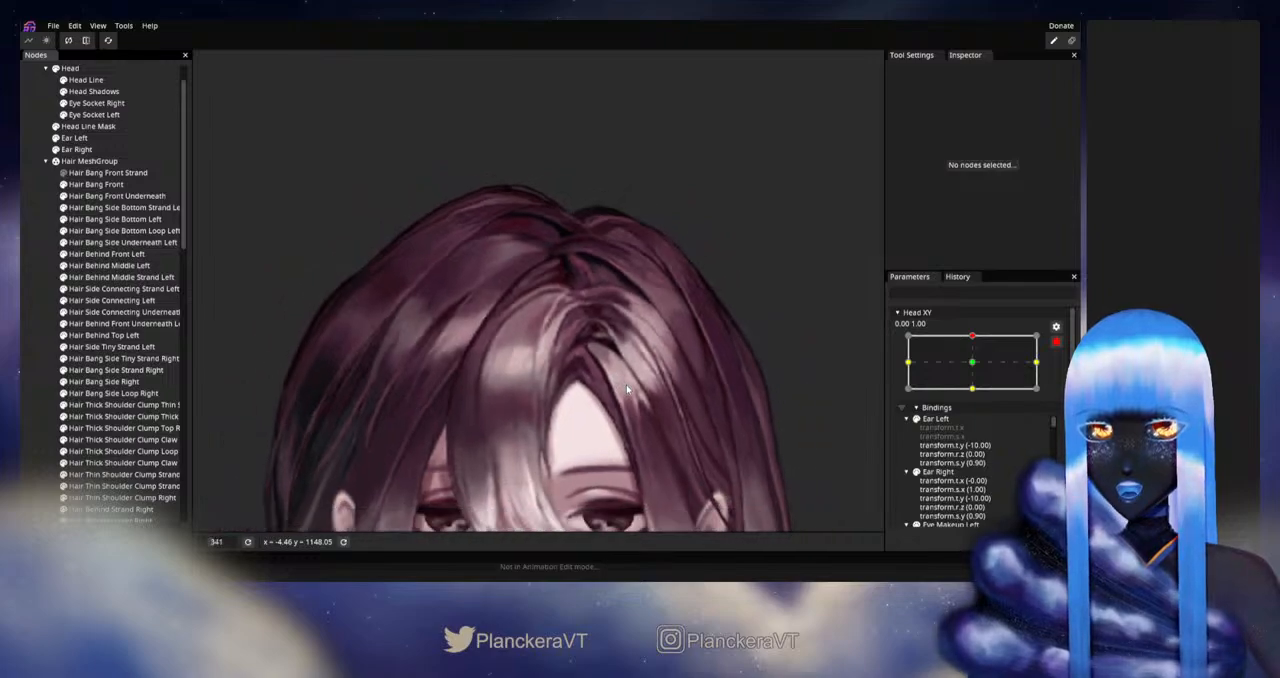
pyautogui.scroll(-2, 625, 395)
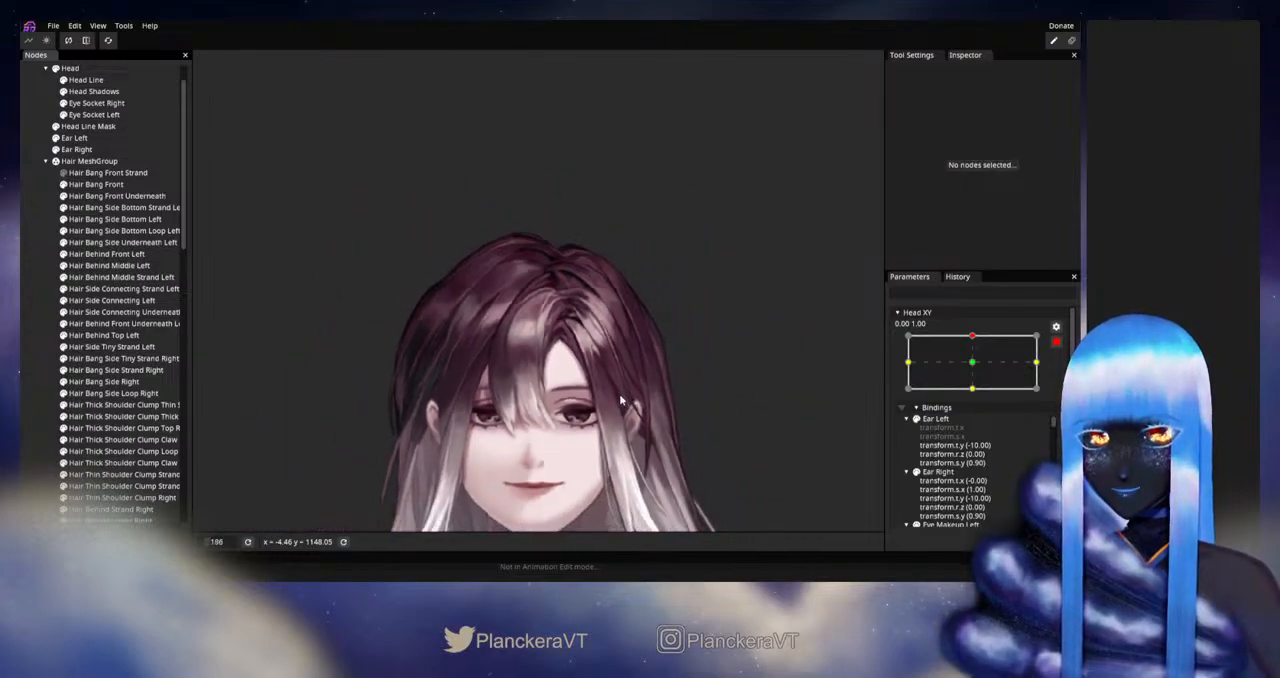
# - Disarm Head XY and preview the head tilting between the centre and the upward keypoint
pyautogui.click(1058, 343)
pyautogui.scroll(-2, 640, 360)
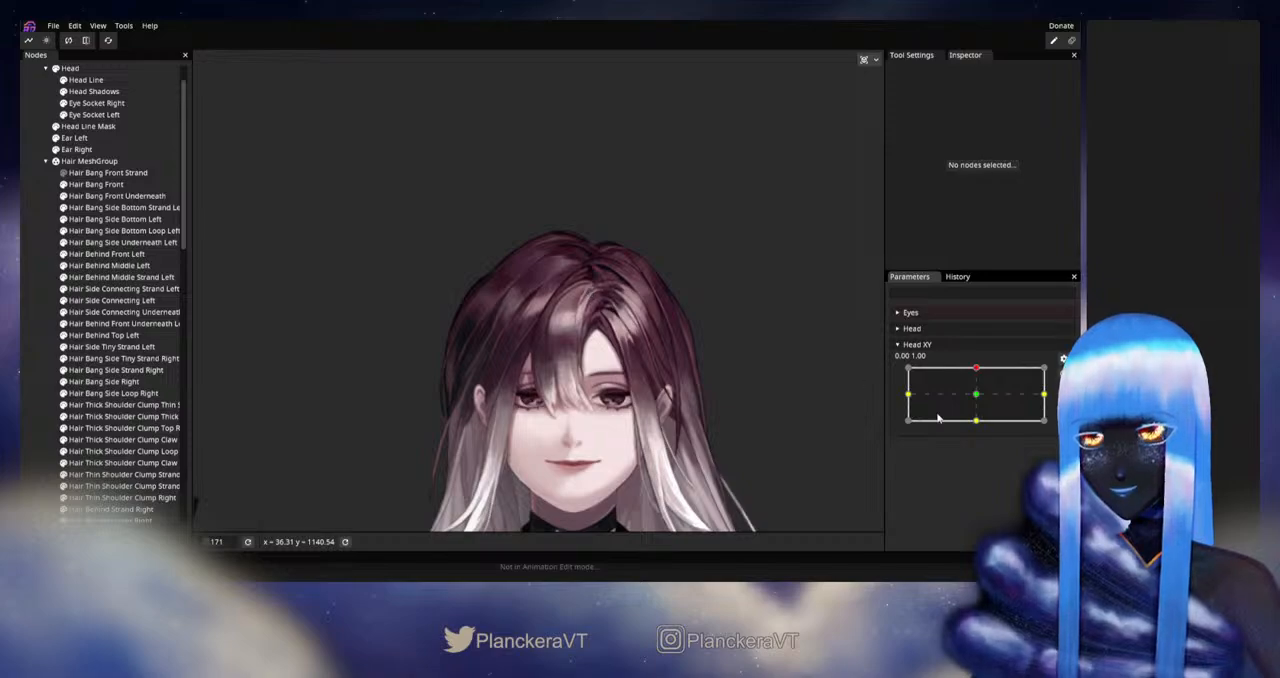
pyautogui.click(978, 399)
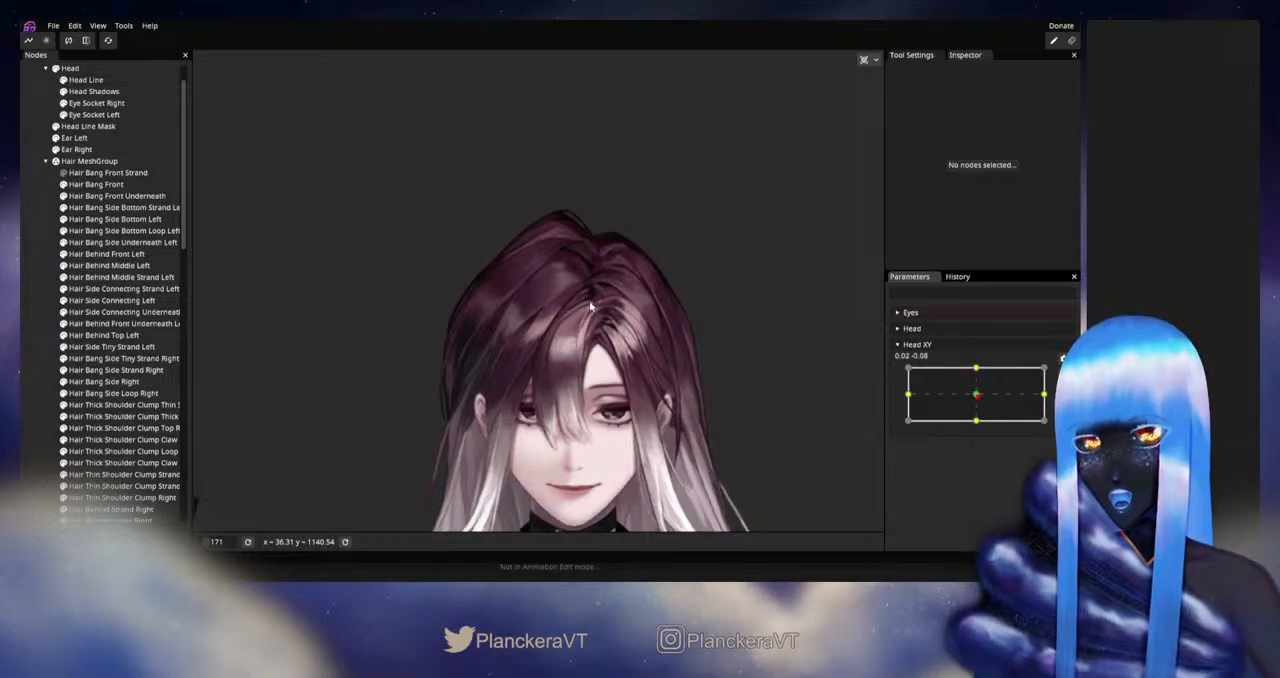
pyautogui.moveTo(975, 394); pyautogui.dragTo(972, 366)
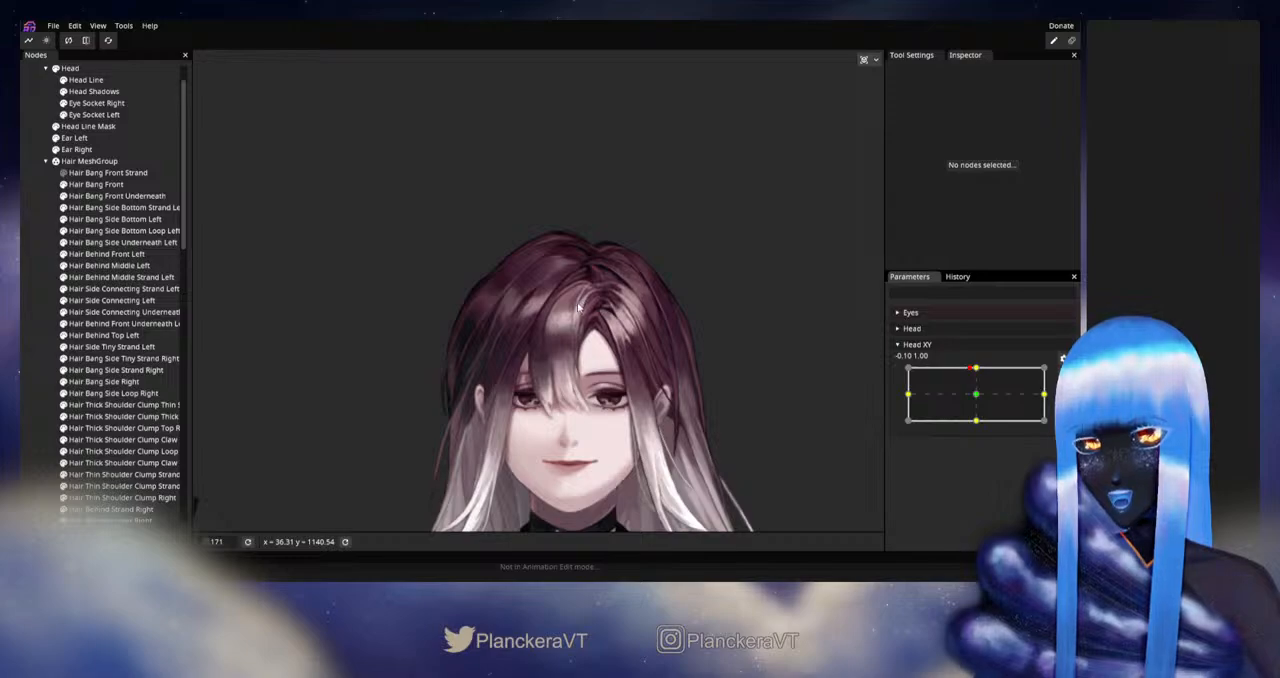
pyautogui.moveTo(977, 369)
pyautogui.mouseDown()
pyautogui.moveTo(975, 395)
pyautogui.moveTo(976, 370)
pyautogui.mouseUp()
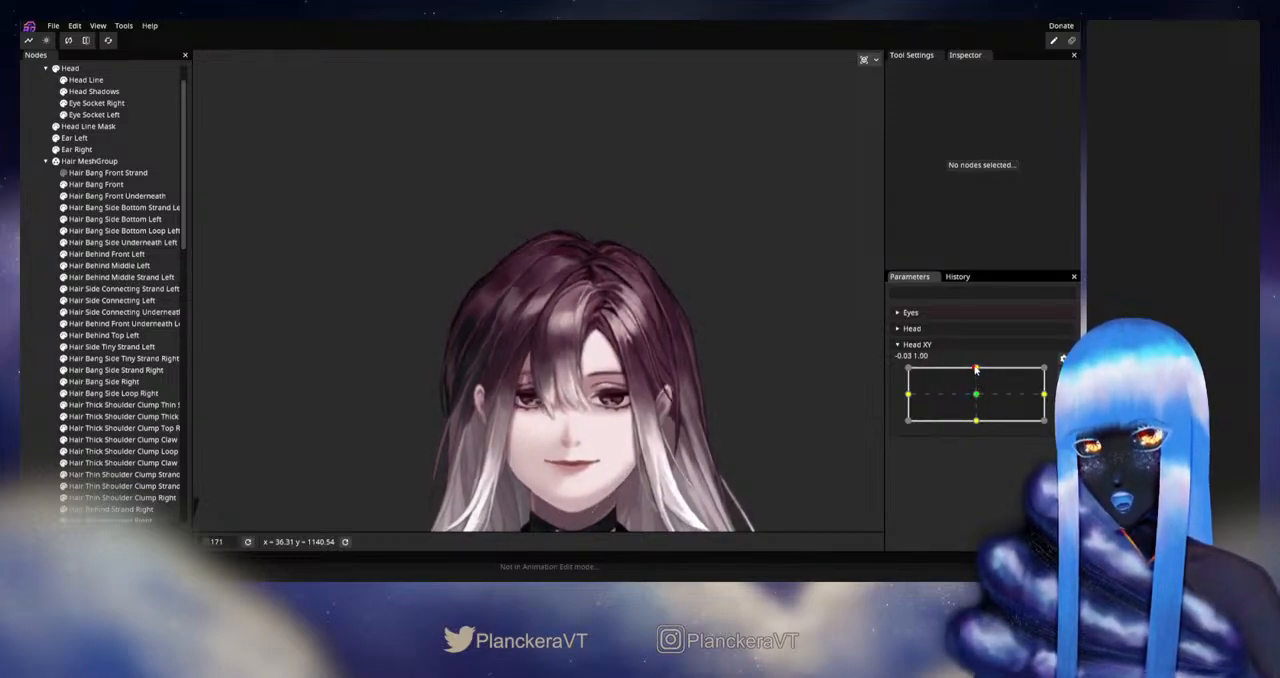
# - Rearm Head XY at 0.00, 1.00 and fine-tune Hair Bang Front's vertices along the light streak
pyautogui.click(1064, 373)
pyautogui.scroll(5, 542, 377)
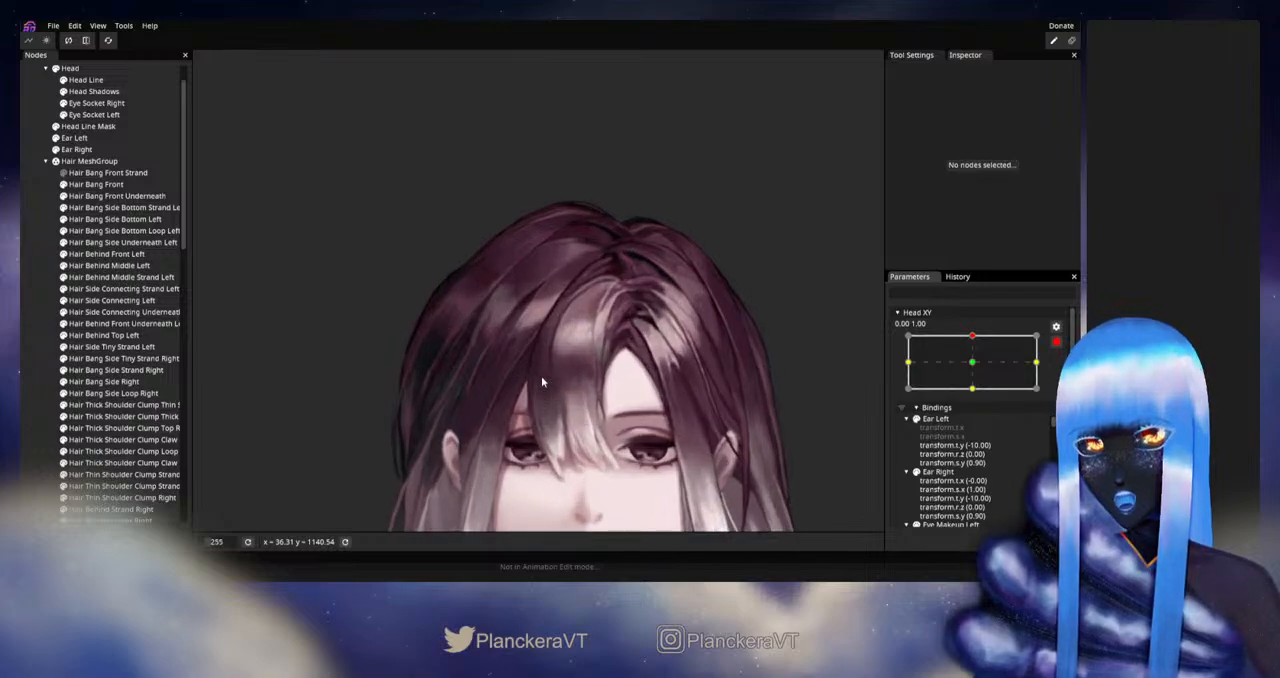
pyautogui.scroll(6, 579, 380)
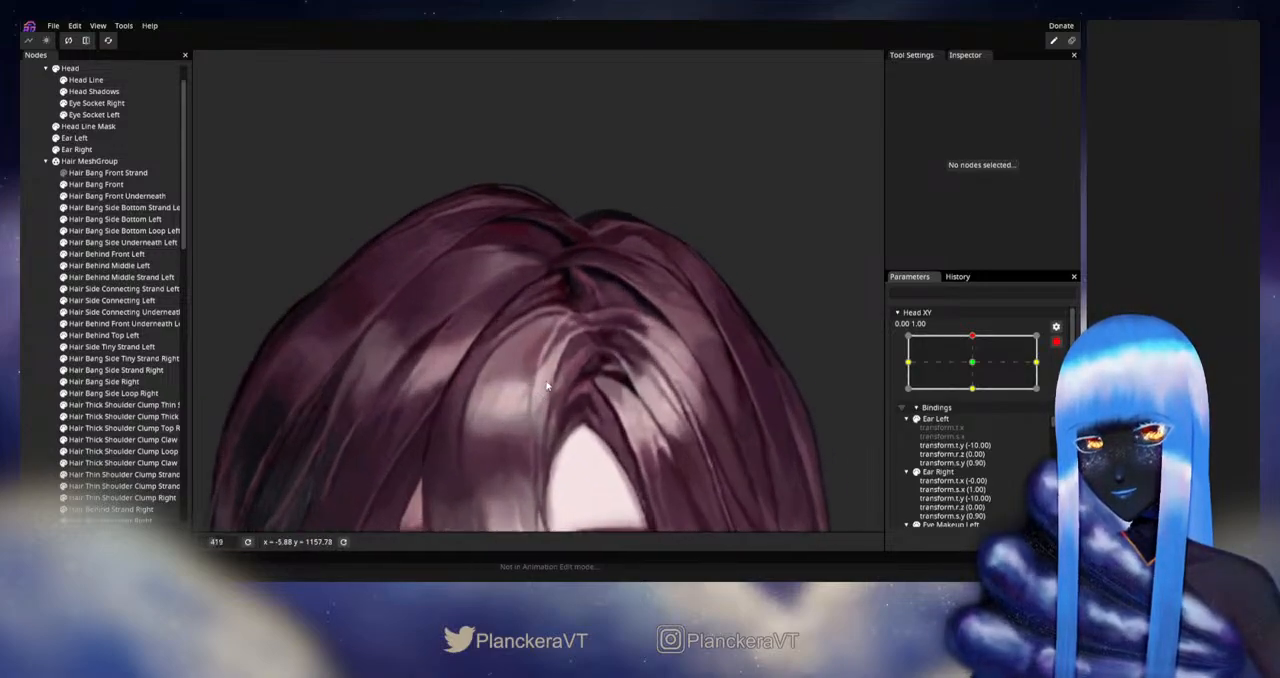
pyautogui.click(96, 184)
pyautogui.scroll(4, 634, 437)
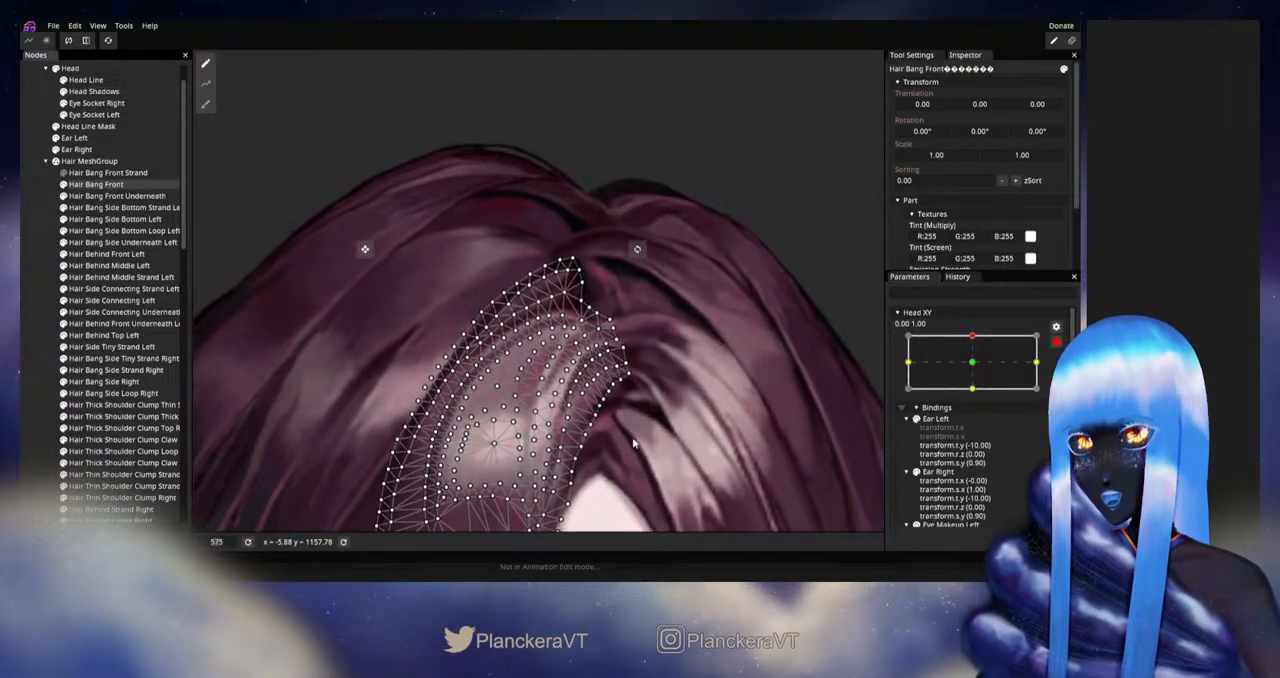
pyautogui.scroll(4, 634, 437)
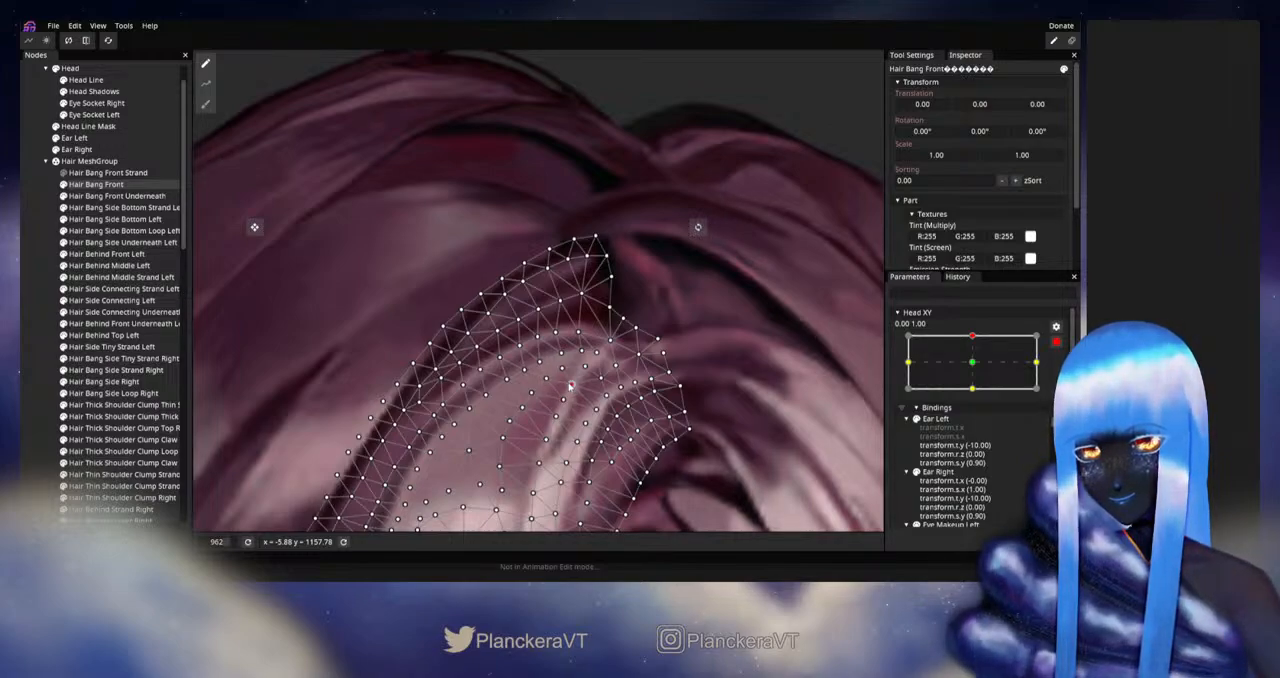
pyautogui.click(694, 396)
pyautogui.scroll(-3, 680, 410)
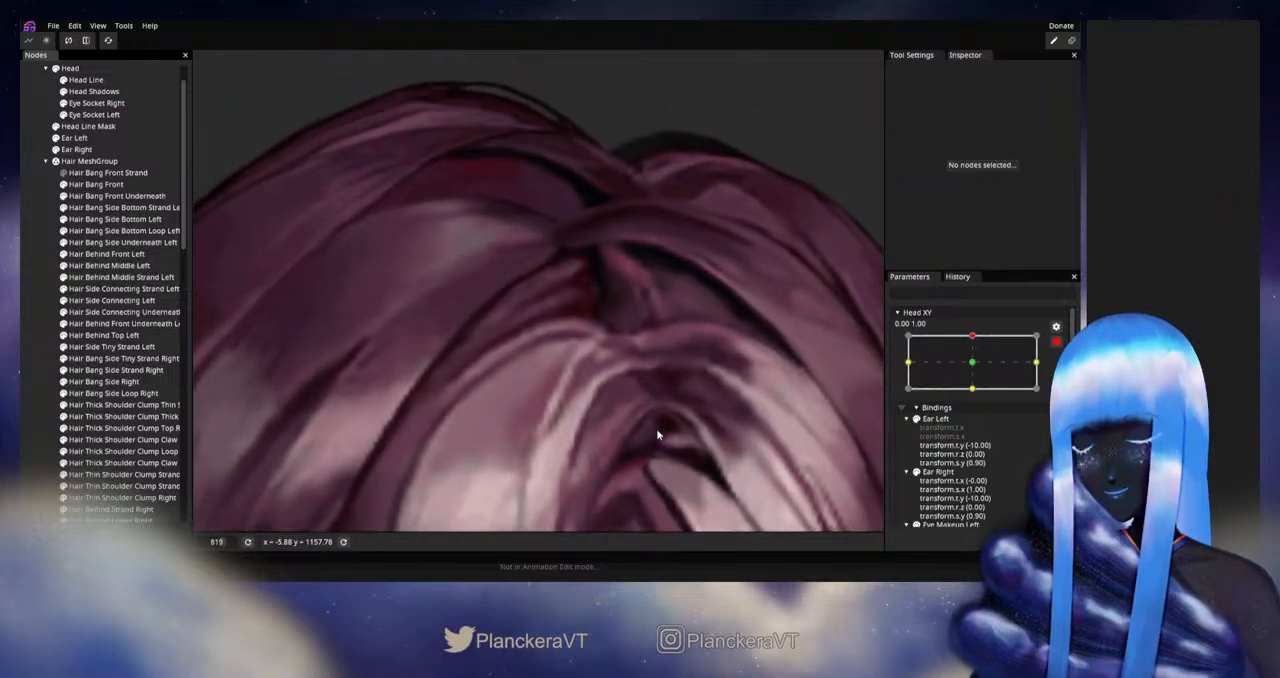
pyautogui.scroll(-8, 662, 432)
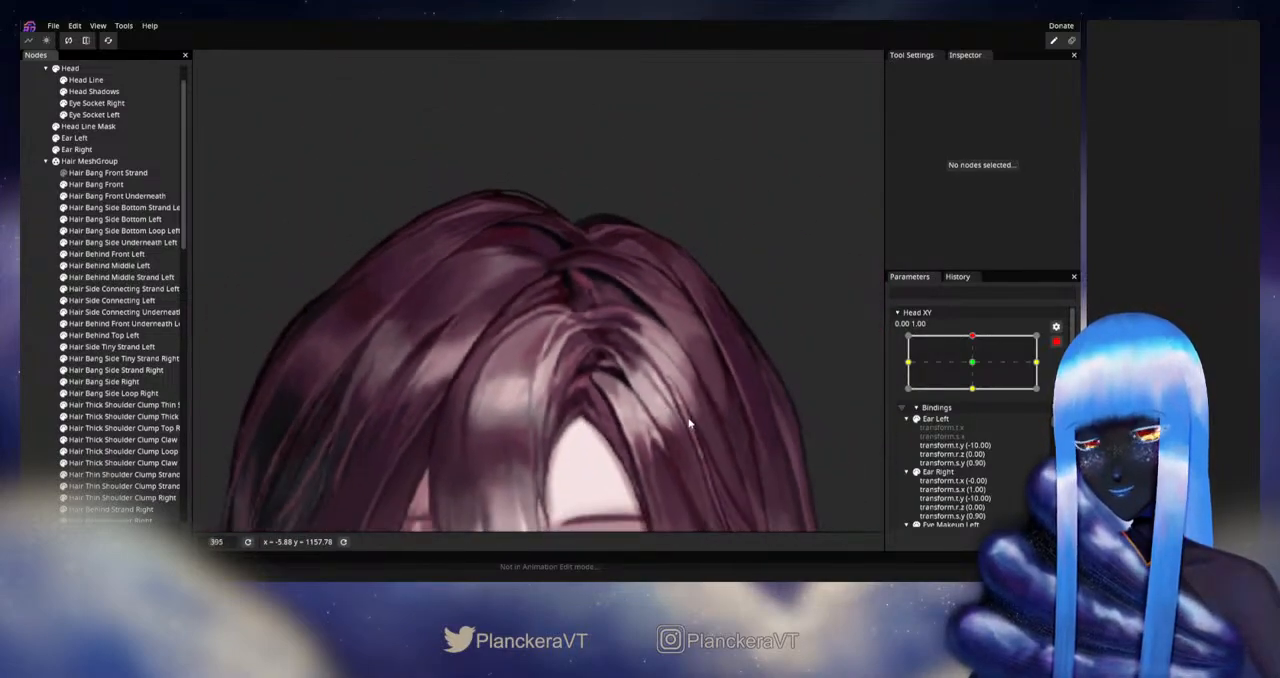
pyautogui.scroll(-6, 700, 414)
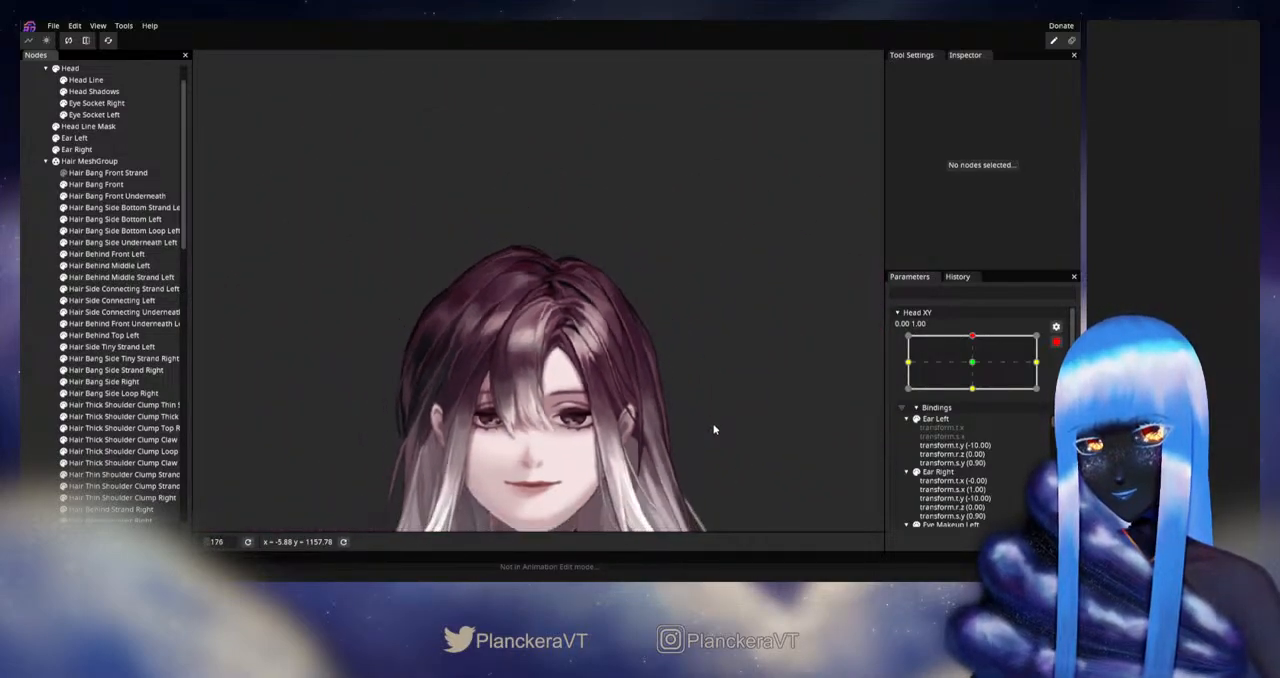
# - Disarm Head XY to preview the upward tilt again, and rearm it at 0.00, 1.00
pyautogui.click(1056, 343)
pyautogui.moveTo(978, 368)
pyautogui.mouseDown()
pyautogui.moveTo(978, 400)
pyautogui.moveTo(976, 369)
pyautogui.mouseUp()
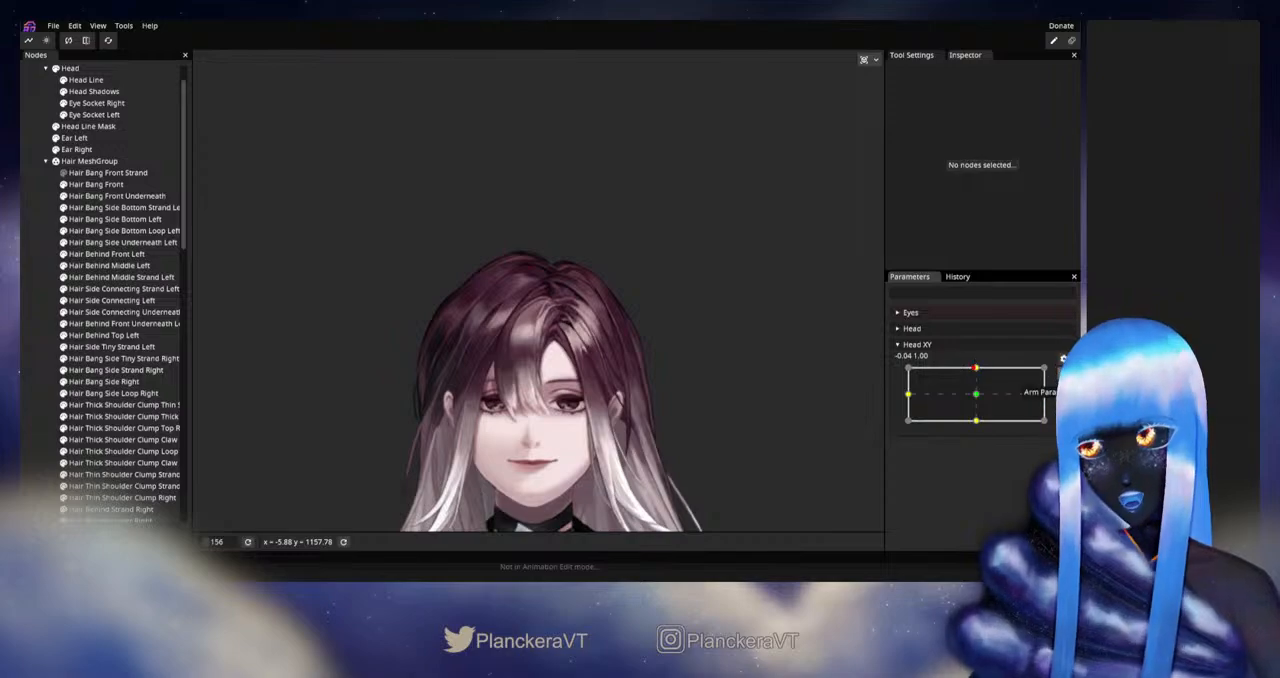
pyautogui.click(1062, 374)
# - Select Hair Bang Front and switch its mesh deformation to the Brush Tool with the Circle Brush at 15.00
pyautogui.scroll(8, 543, 365)
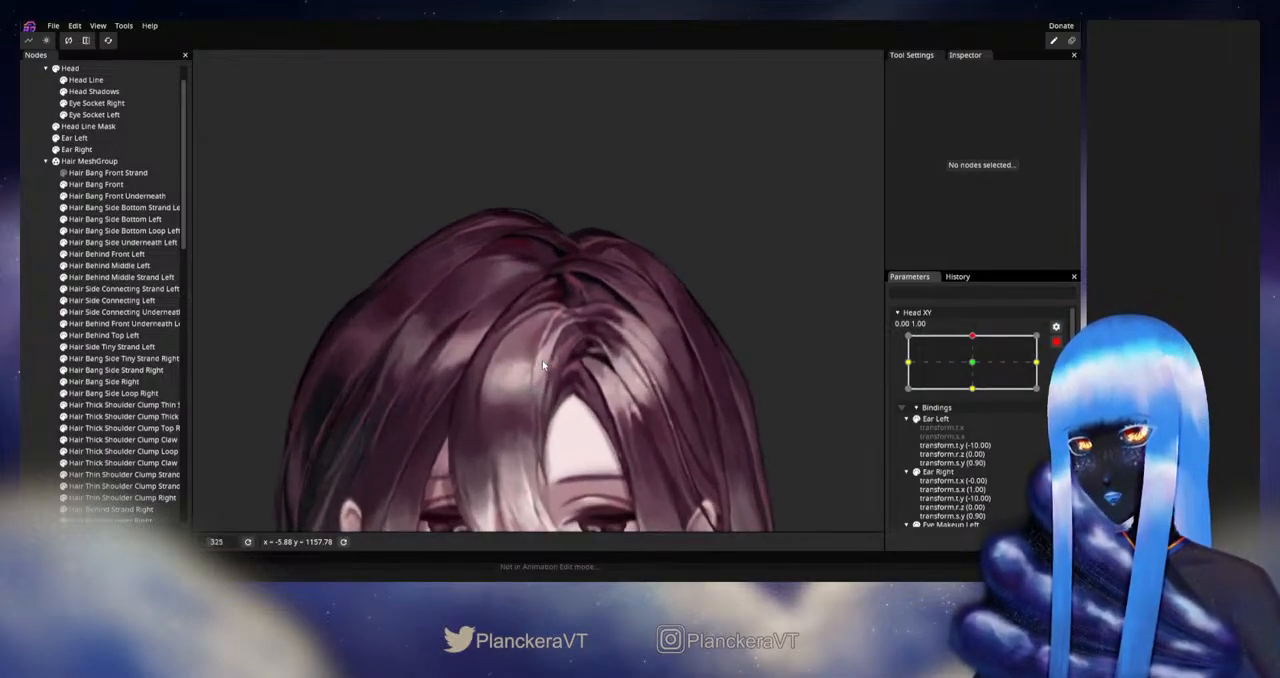
pyautogui.scroll(3, 543, 365)
pyautogui.click(96, 184)
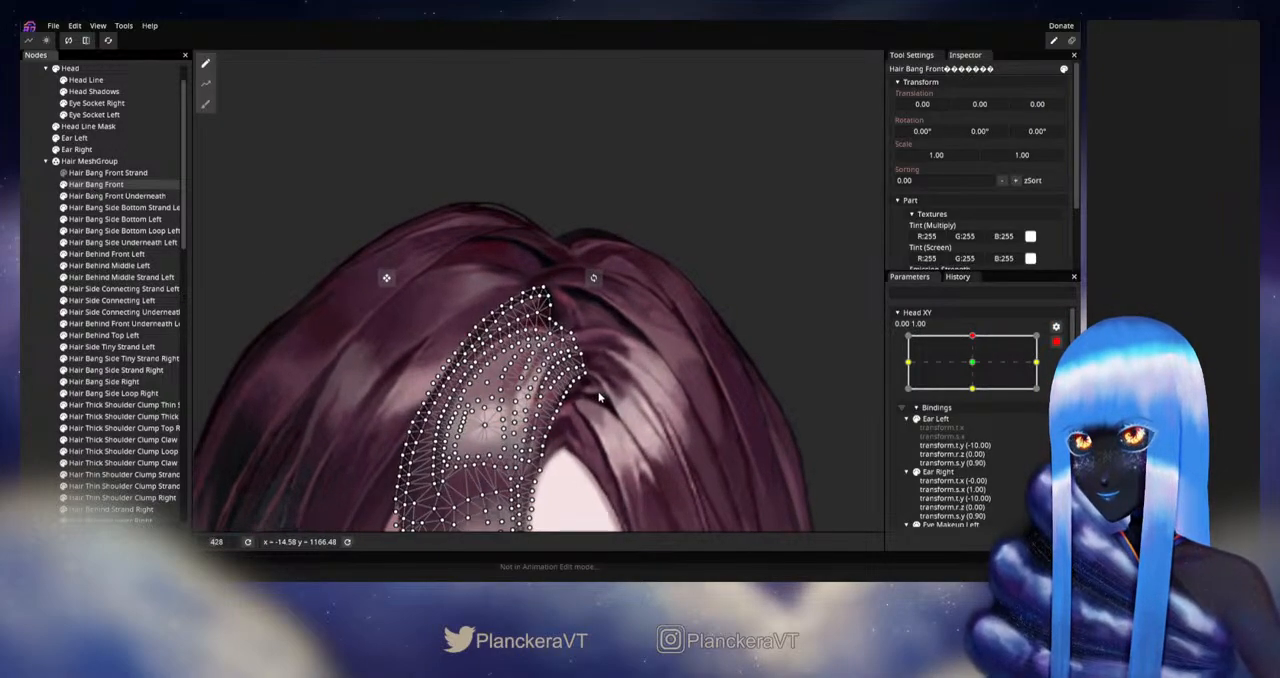
pyautogui.scroll(4, 600, 398)
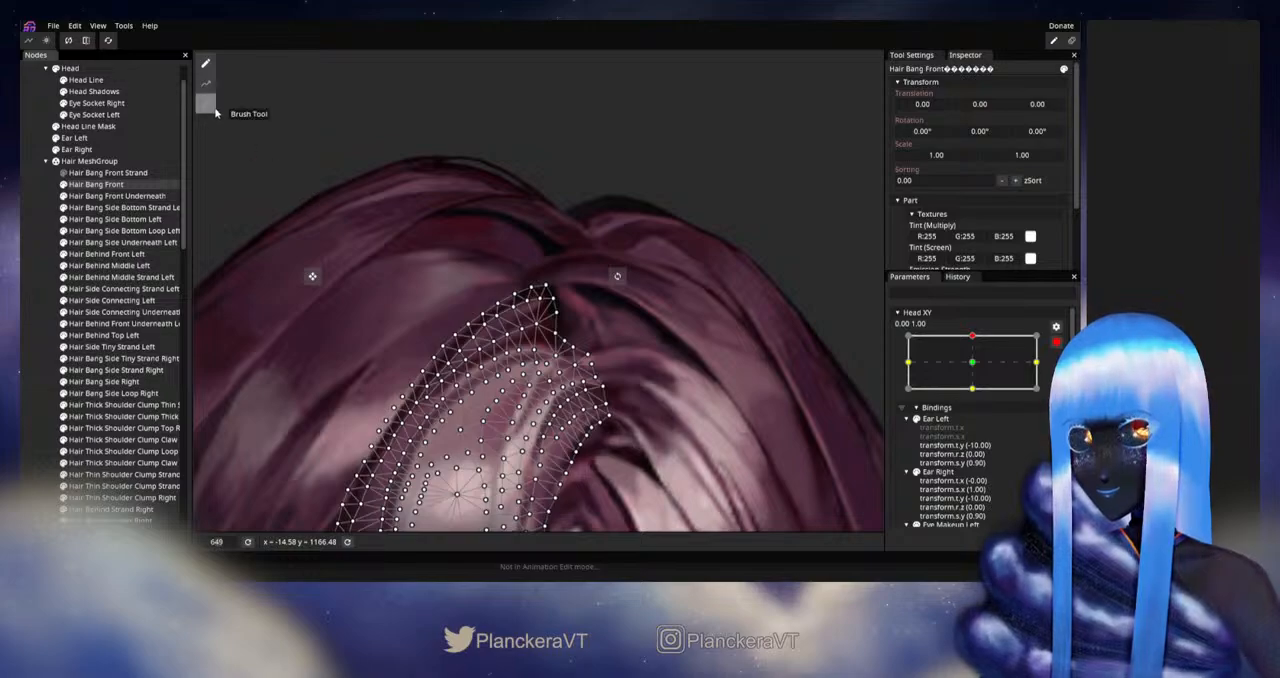
pyautogui.click(212, 110)
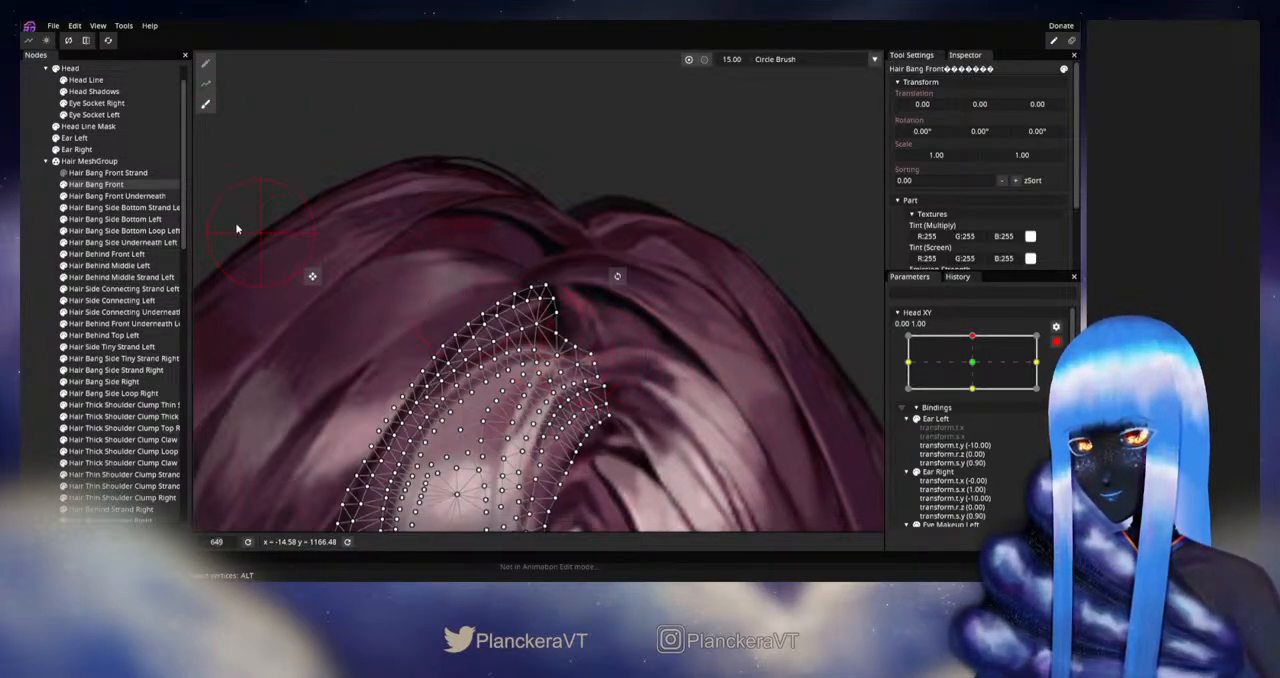
# - Adjust Hair Side Connecting Left's vertices at its upper inner end, and review the parting
pyautogui.click(120, 300)
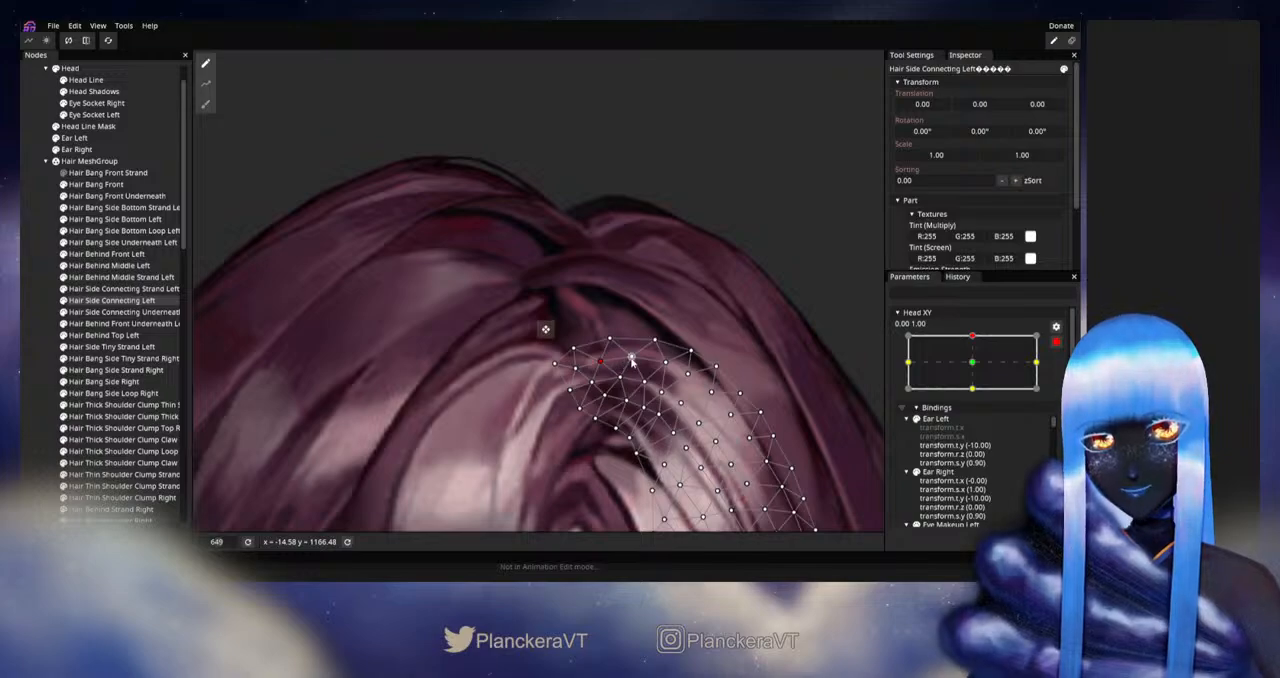
pyautogui.click(37, 317)
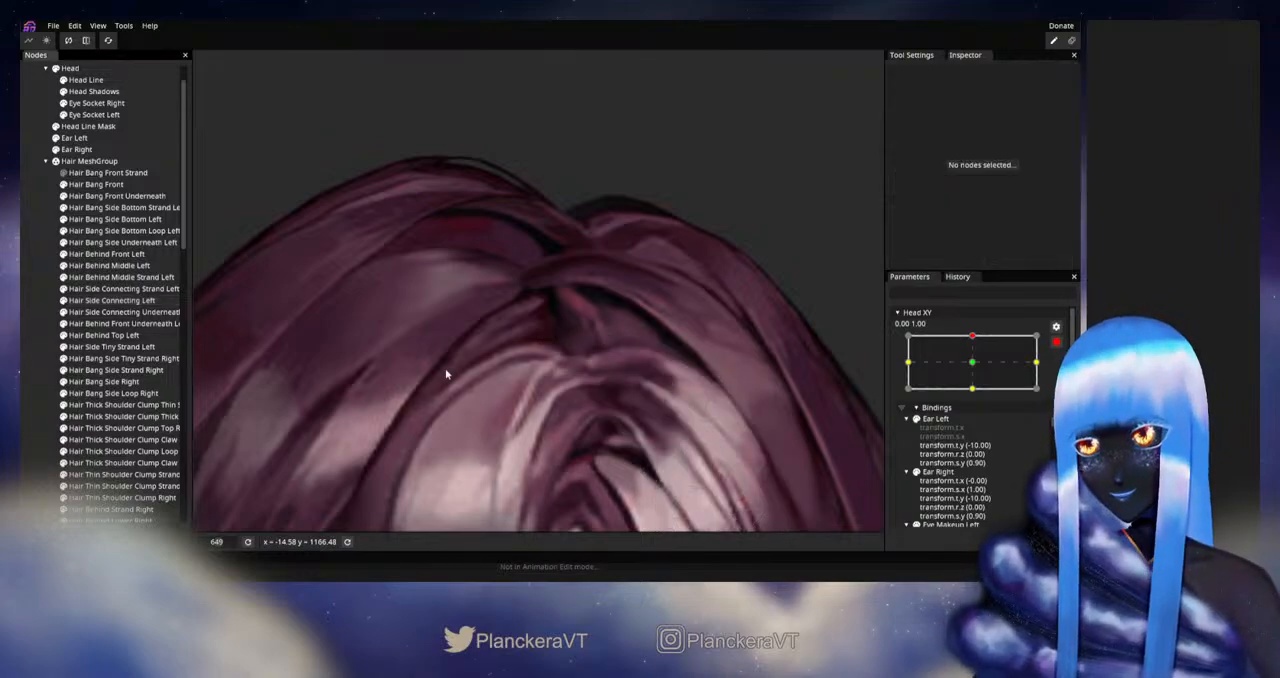
pyautogui.scroll(-5, 590, 375)
pyautogui.scroll(-5, 603, 374)
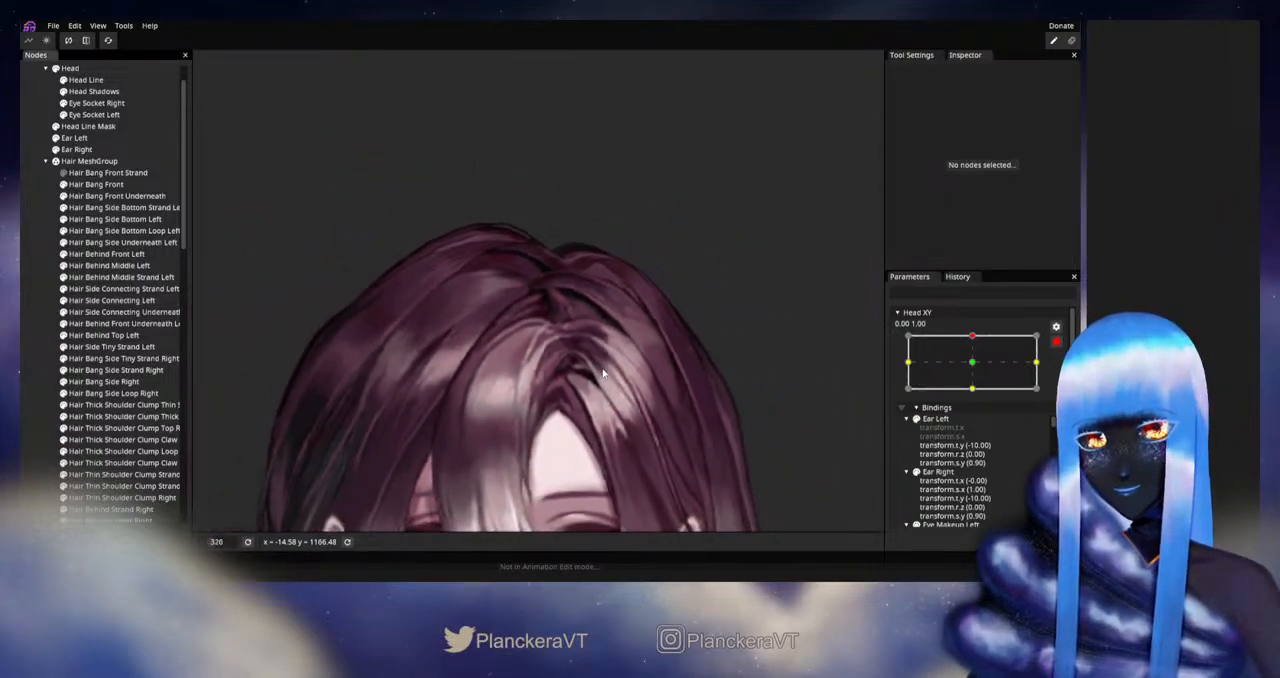
# - Disarm Head XY to preview the hair parting around the upward tilt, and rearm it at 0.00, 1.00
pyautogui.scroll(-3, 624, 399)
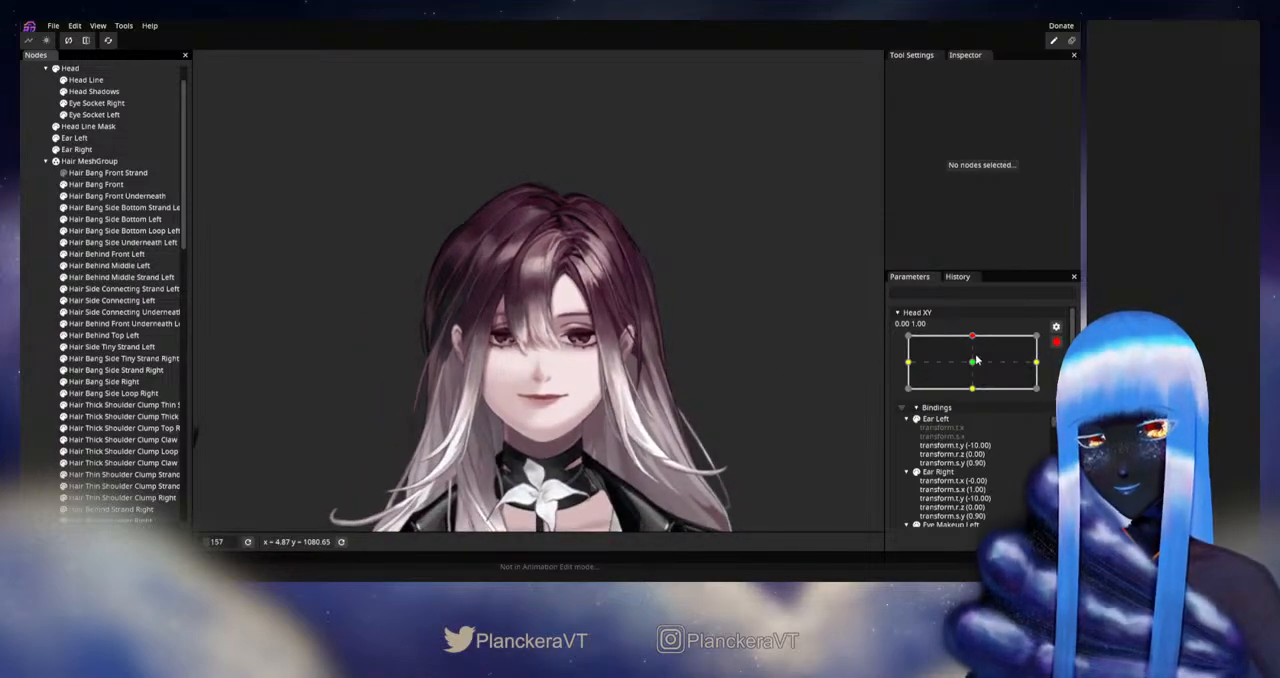
pyautogui.click(1055, 345)
pyautogui.moveTo(975, 370)
pyautogui.mouseDown()
pyautogui.moveTo(975, 396)
pyautogui.moveTo(975, 368)
pyautogui.mouseUp()
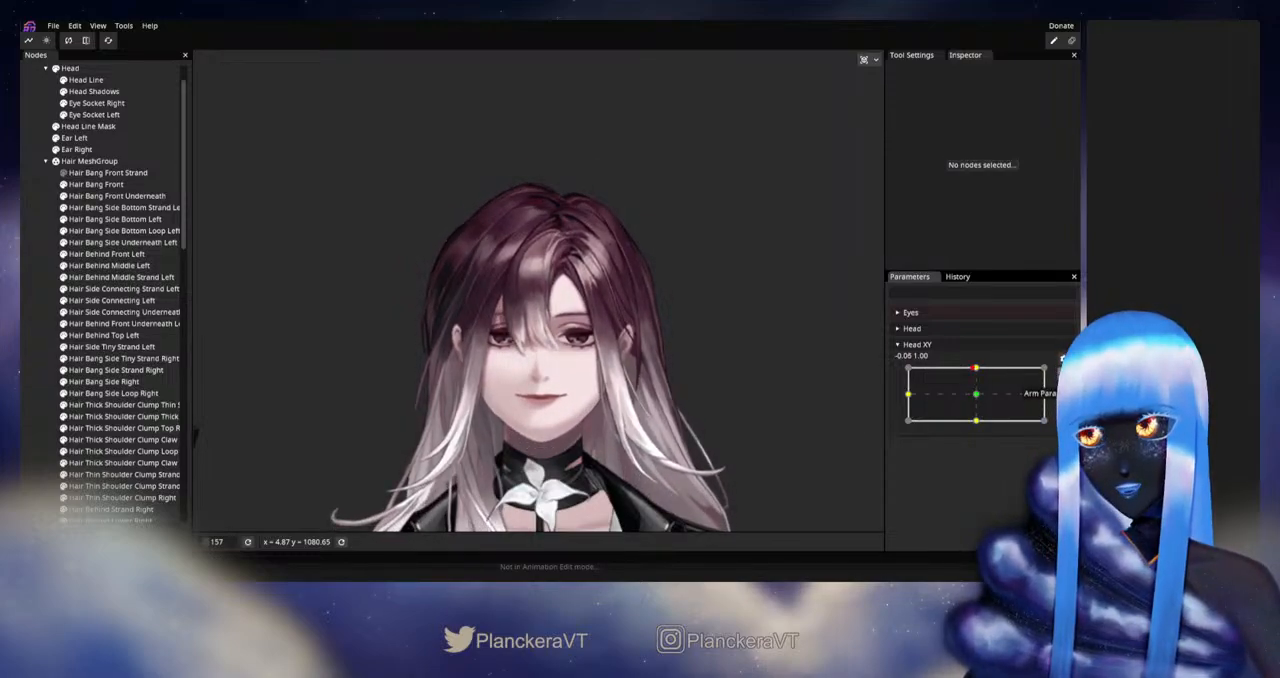
pyautogui.click(1062, 374)
# - Nudge Hair Side Connecting Left's vertices at its upper inner end toward the parting using the Circle Brush at 15.00
pyautogui.scroll(7, 554, 282)
pyautogui.moveTo(554, 282); pyautogui.dragTo(536, 424)
pyautogui.scroll(3, 550, 373)
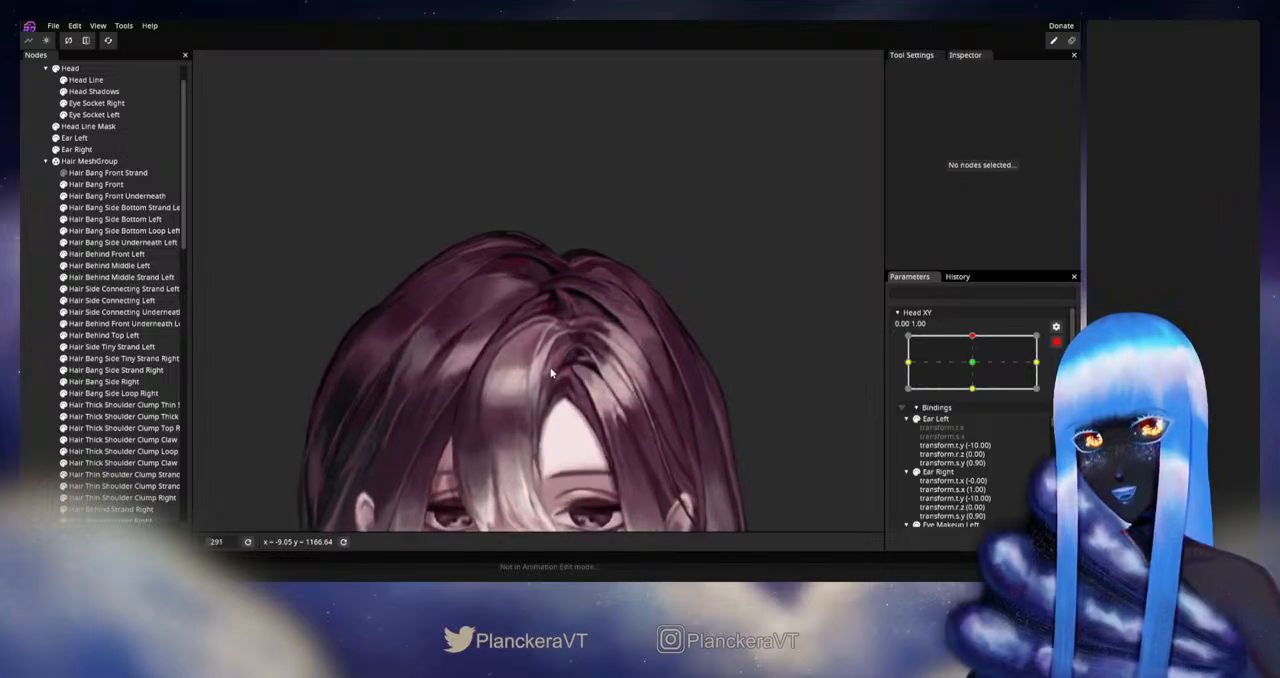
pyautogui.scroll(3, 550, 373)
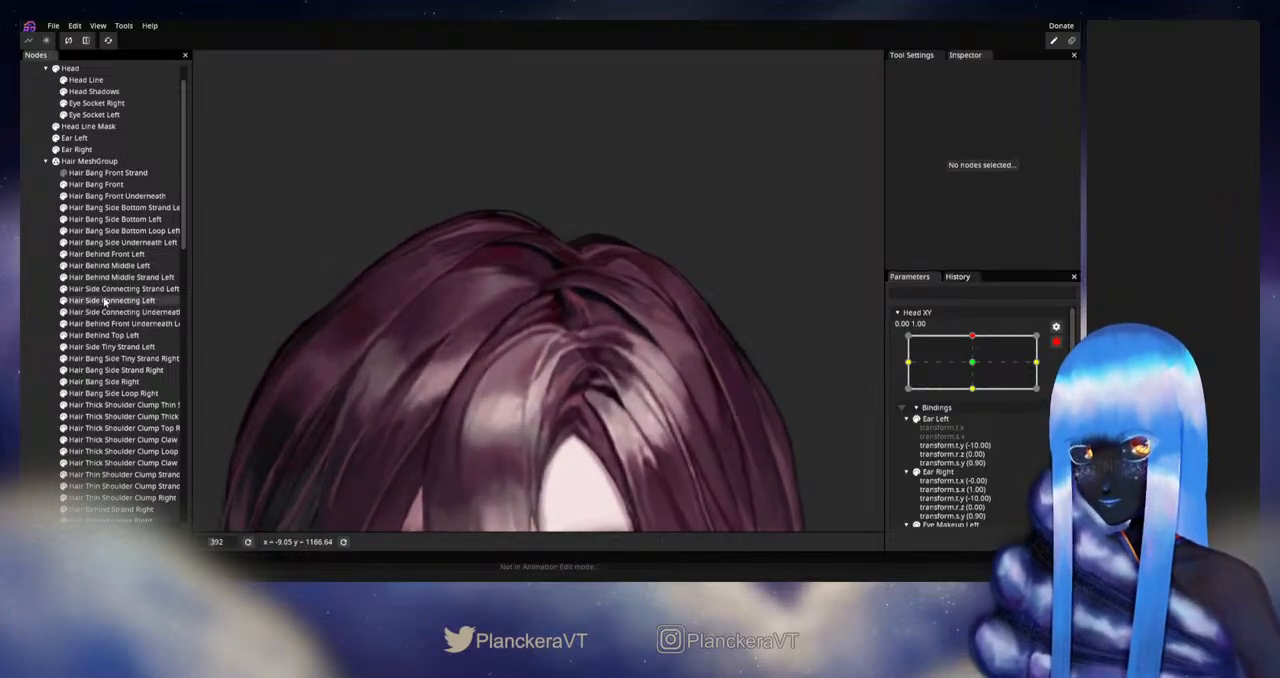
pyautogui.click(105, 300)
pyautogui.scroll(3, 449, 330)
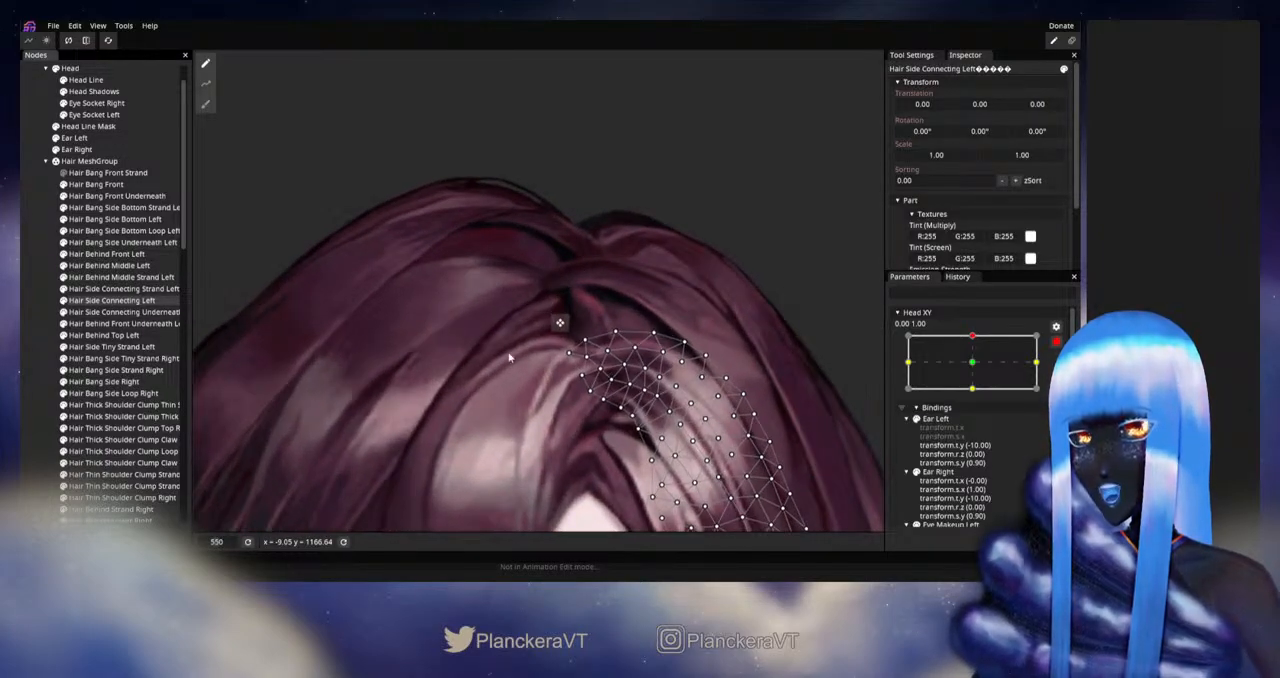
pyautogui.click(204, 108)
pyautogui.scroll(2, 445, 278)
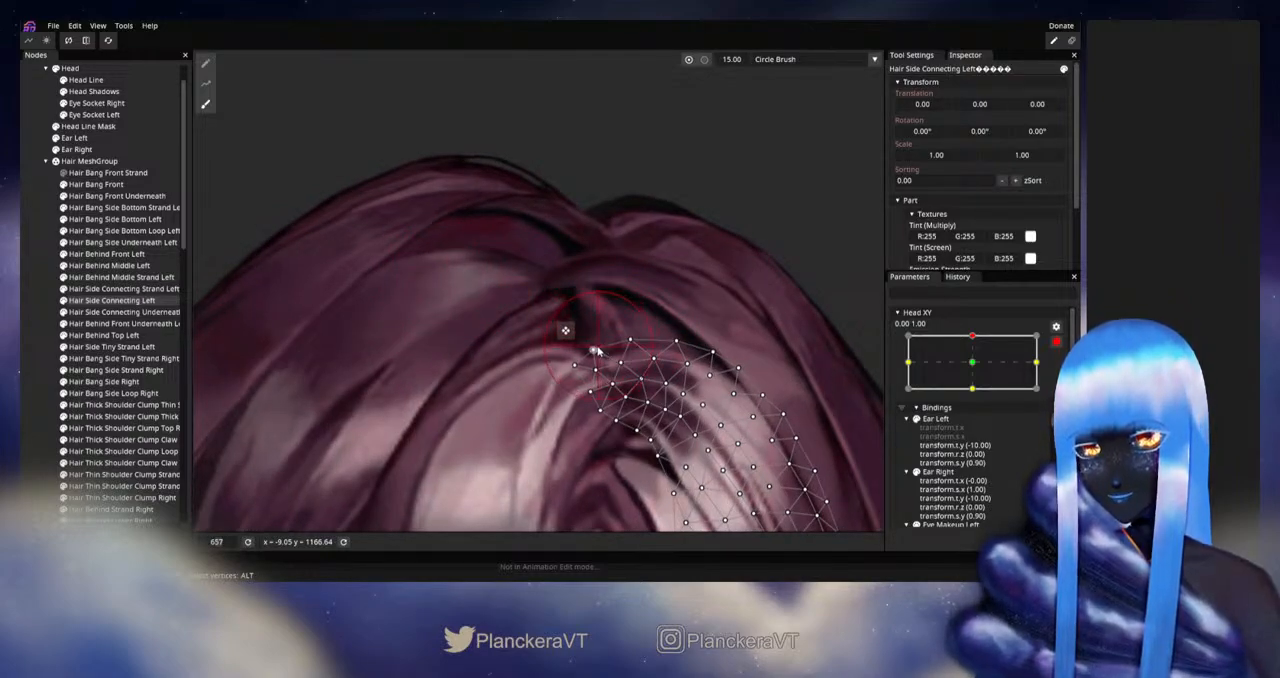
pyautogui.moveTo(607, 377); pyautogui.dragTo(603, 379)
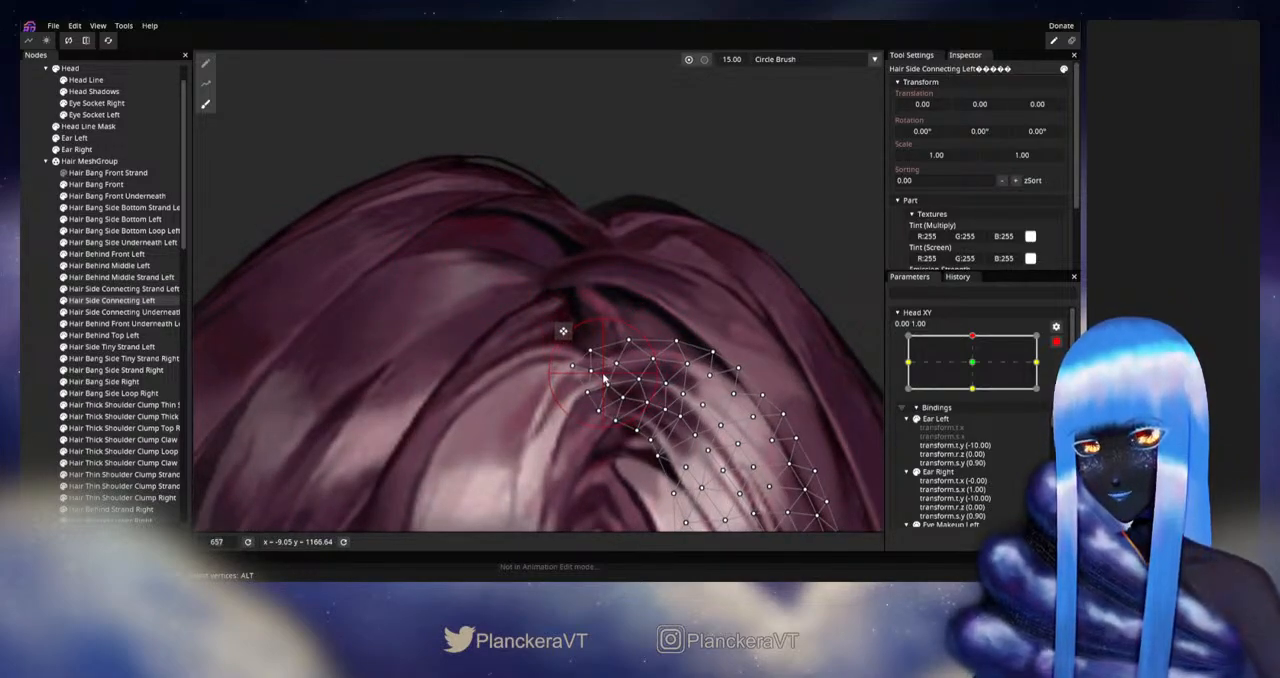
pyautogui.click(42, 322)
# - Disarm Head XY, move it between neutral and the upward tilt to check the parting, and rearm it at 0.00, 1.00
pyautogui.scroll(-6, 658, 378)
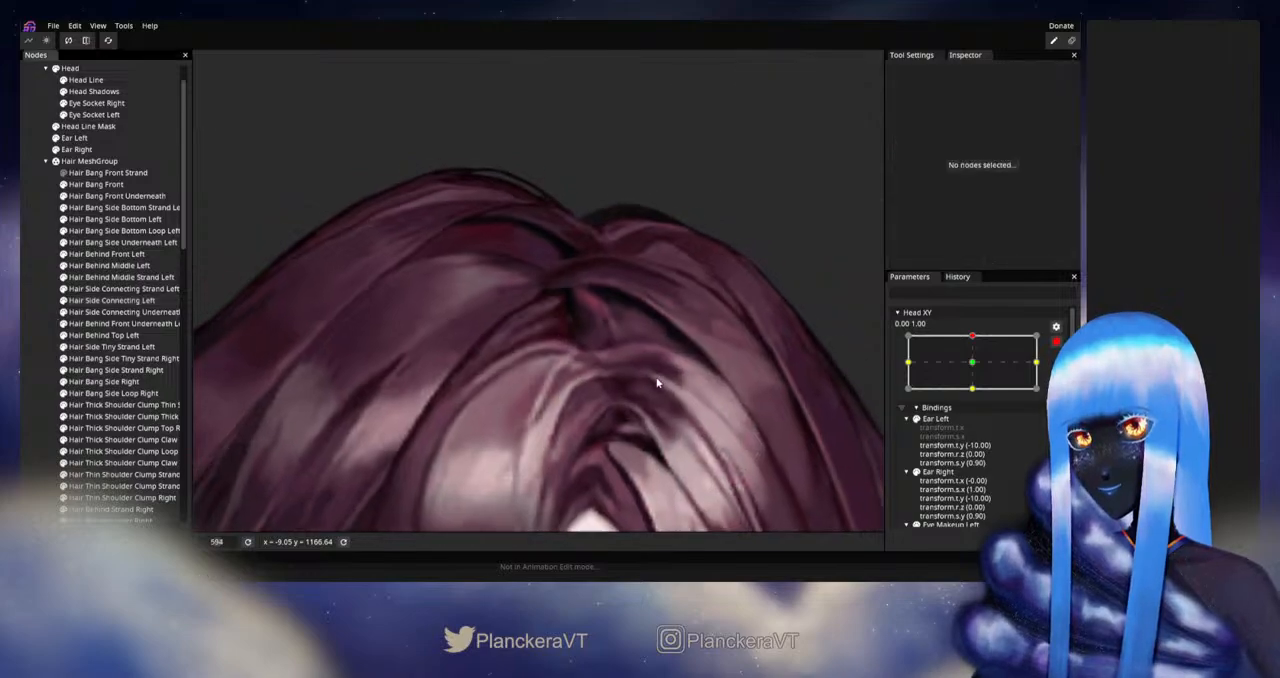
pyautogui.scroll(-5, 660, 373)
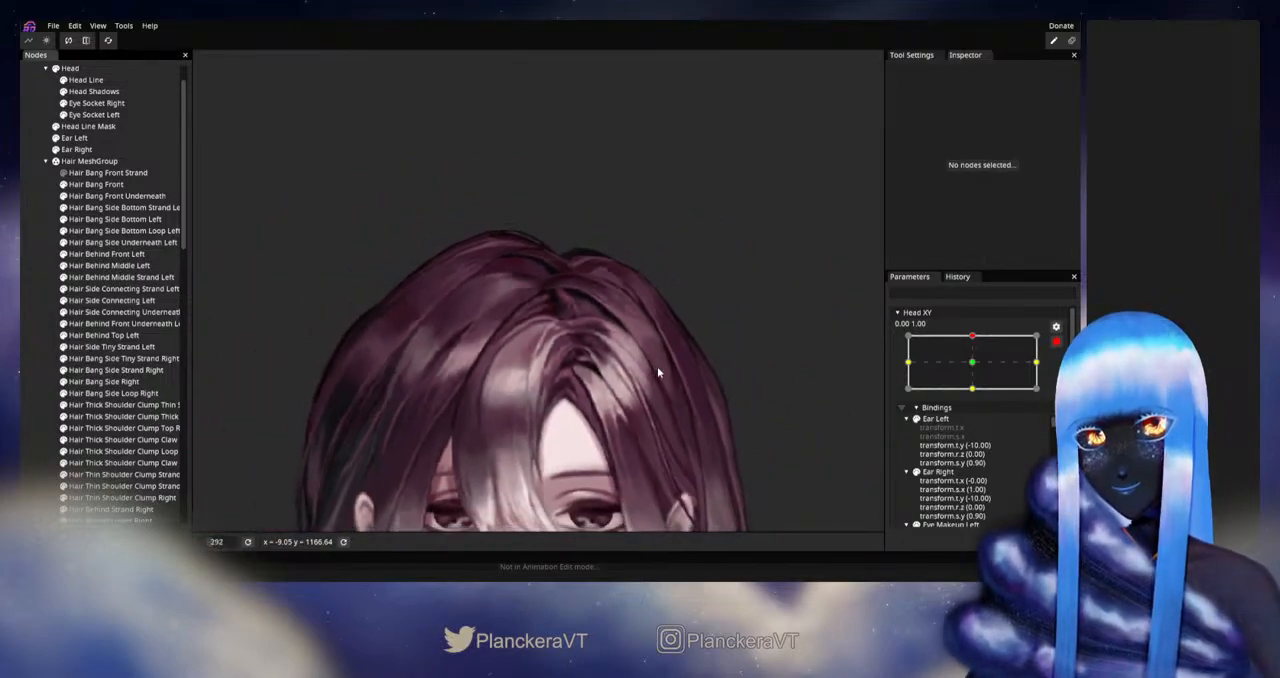
pyautogui.scroll(-1, 707, 384)
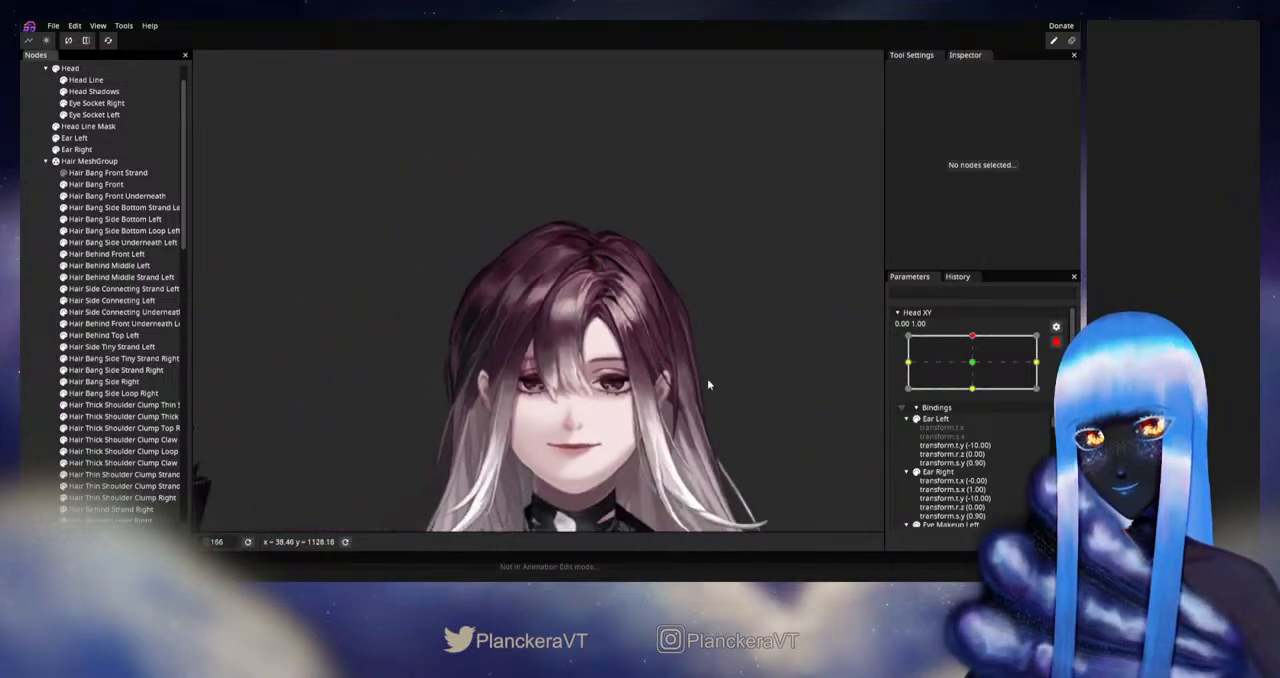
pyautogui.click(1056, 342)
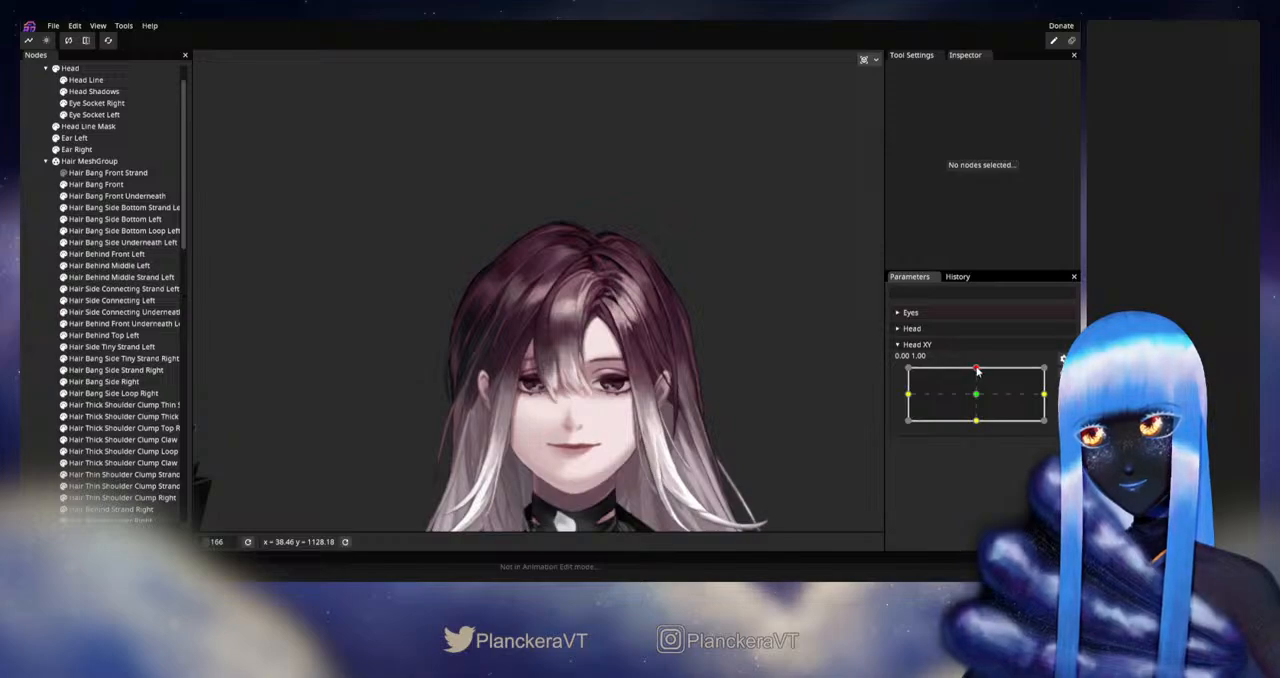
pyautogui.moveTo(978, 373); pyautogui.dragTo(974, 394)
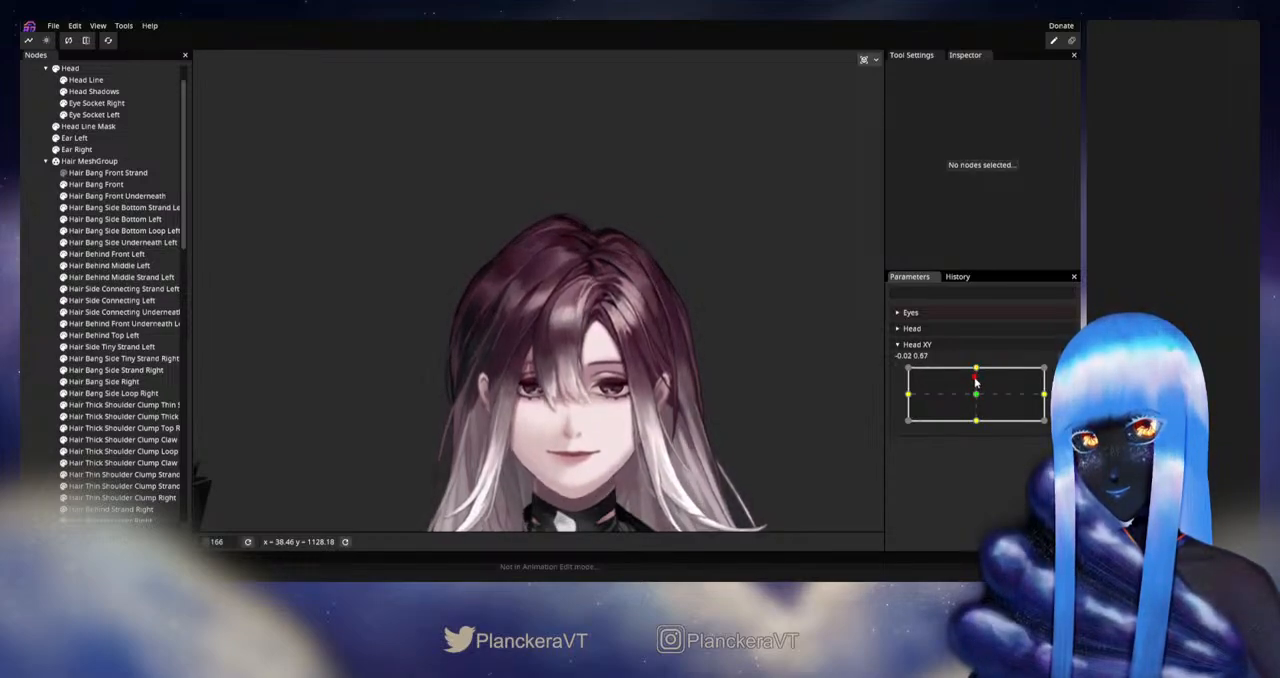
pyautogui.moveTo(976, 381)
pyautogui.mouseDown()
pyautogui.moveTo(974, 370)
pyautogui.moveTo(977, 397)
pyautogui.moveTo(974, 365)
pyautogui.mouseUp()
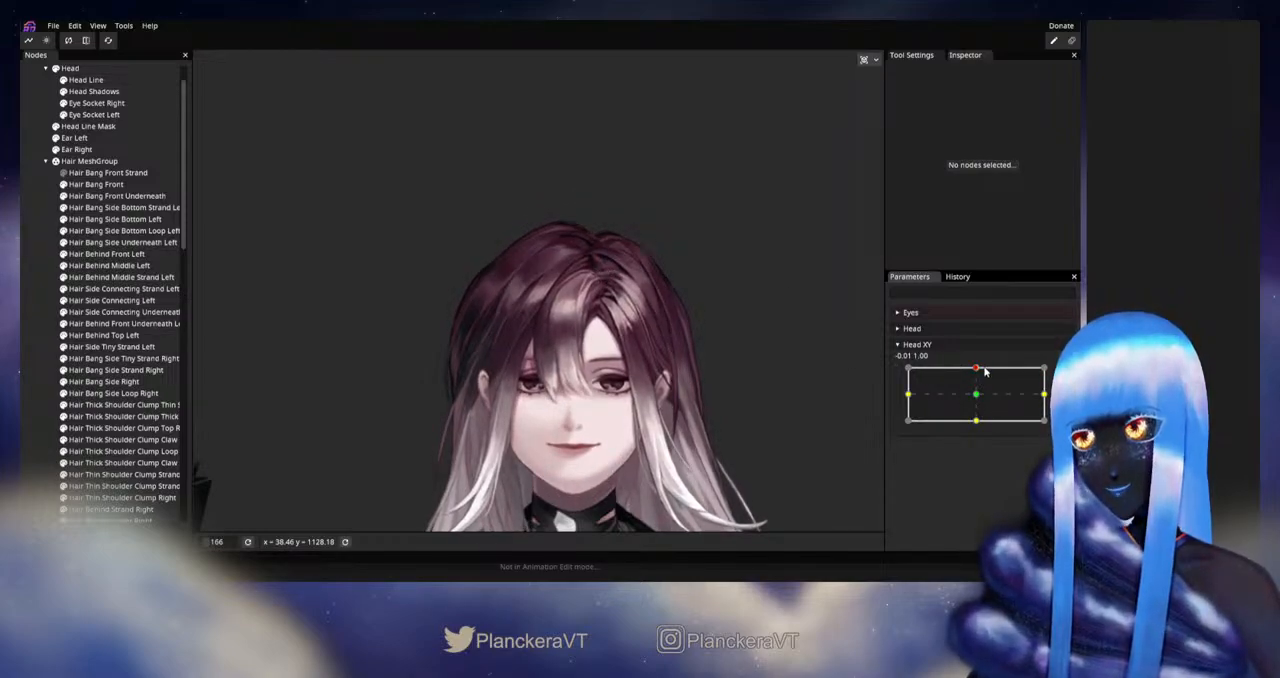
pyautogui.moveTo(985, 371)
pyautogui.mouseDown()
pyautogui.moveTo(979, 397)
pyautogui.moveTo(977, 369)
pyautogui.mouseUp()
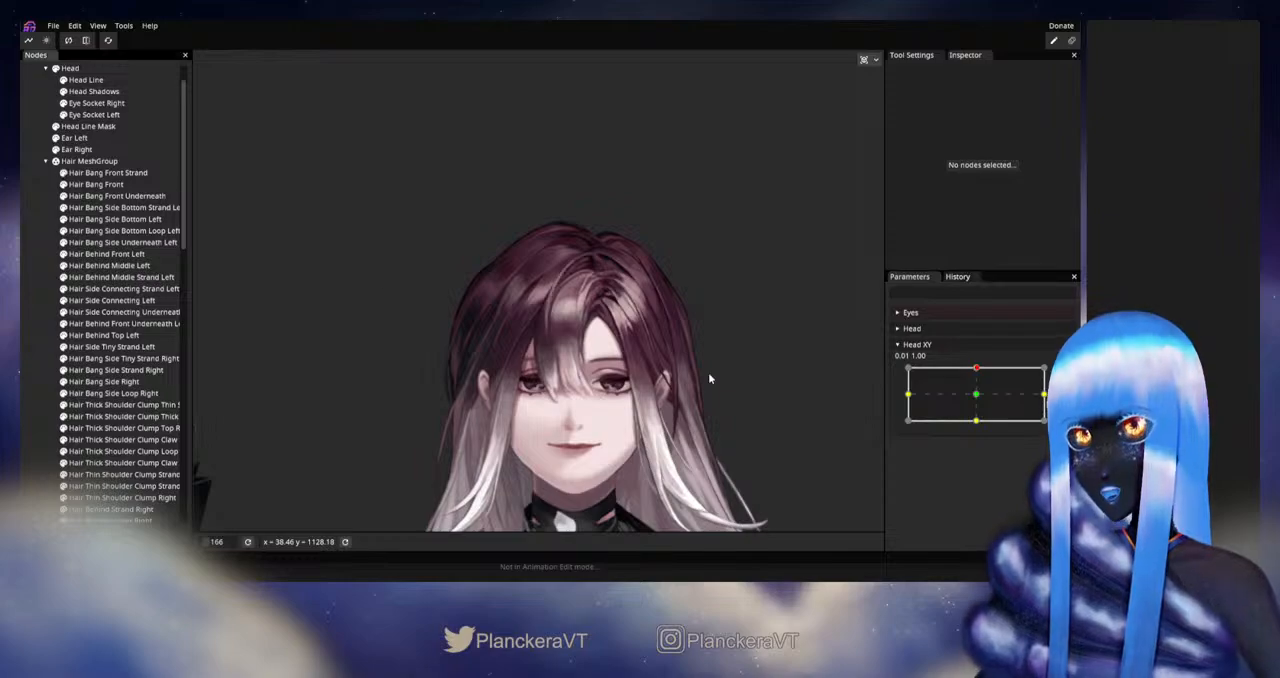
pyautogui.scroll(3, 704, 367)
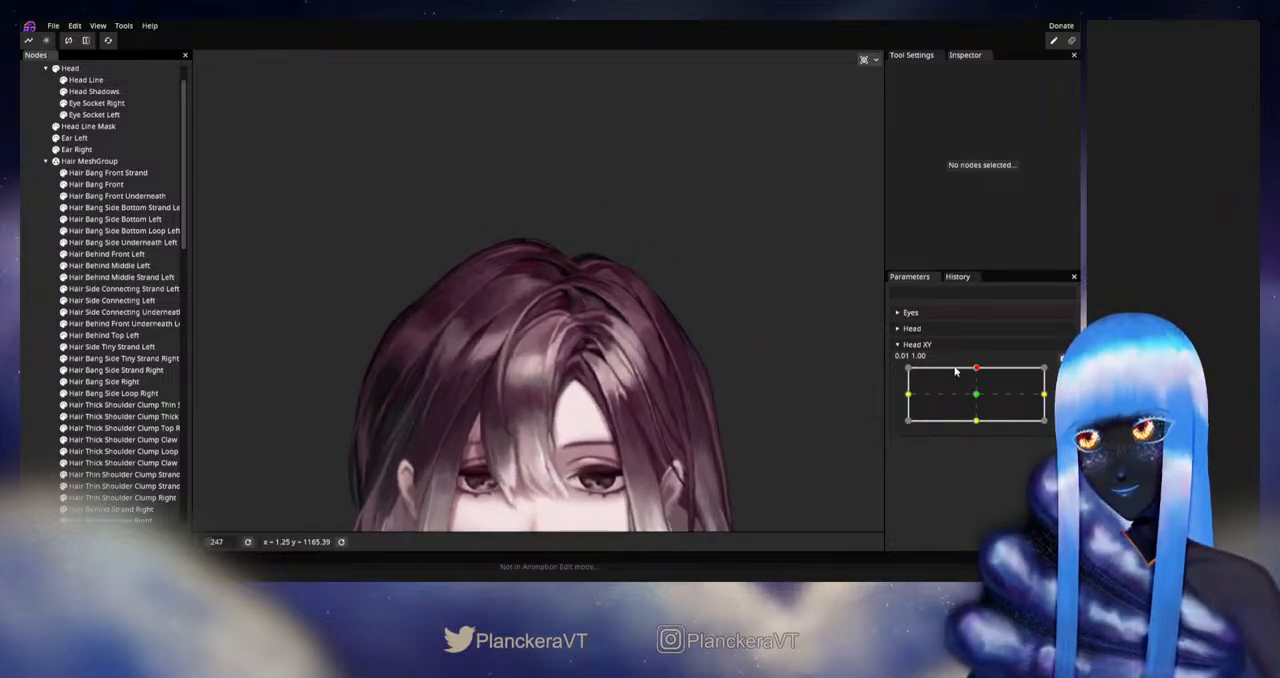
pyautogui.moveTo(977, 371)
pyautogui.mouseDown()
pyautogui.moveTo(976, 395)
pyautogui.moveTo(976, 369)
pyautogui.mouseUp()
pyautogui.click(1062, 373)
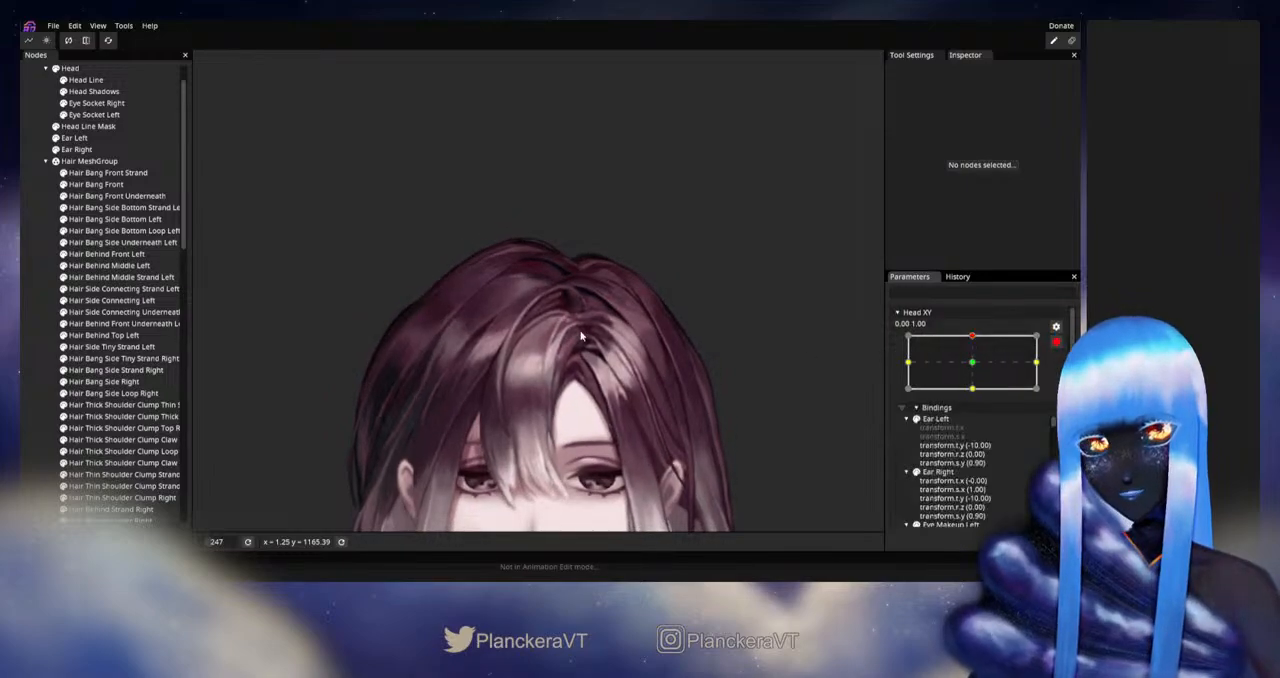
# - Select Hair Bang Front Strand and brush its upper-end vertices at the parting with the Circle Brush at 38.00
pyautogui.click(113, 184)
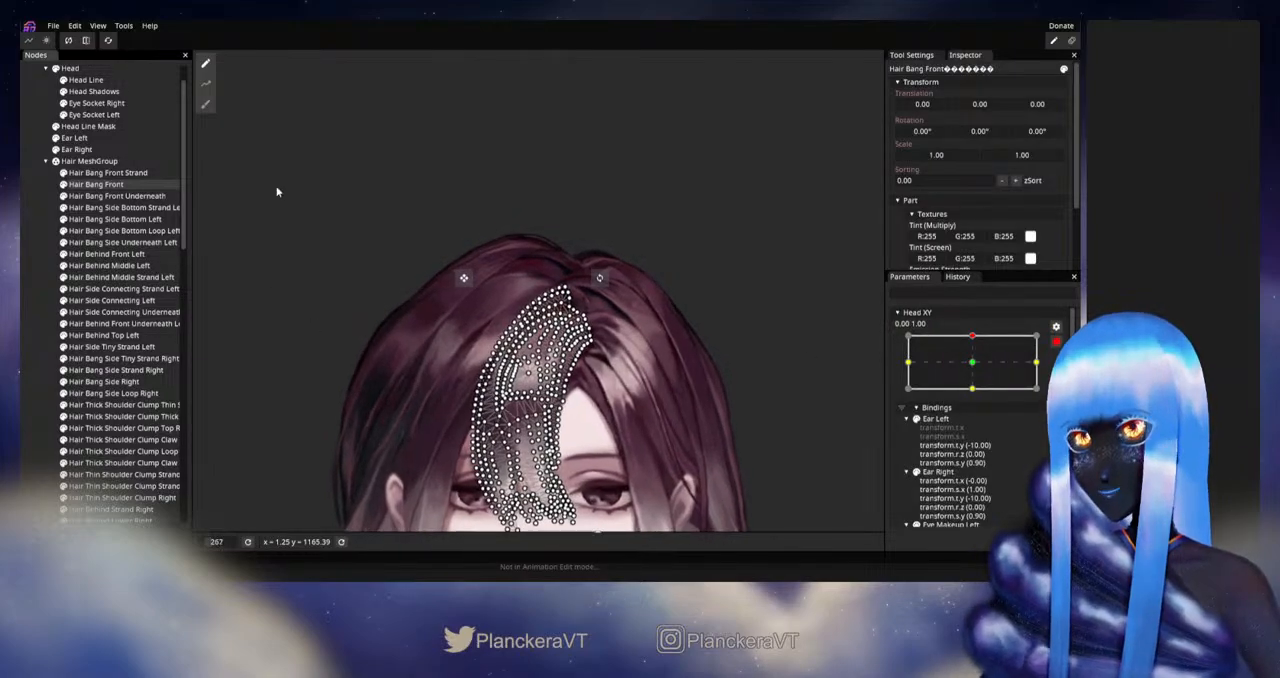
pyautogui.click(100, 173)
pyautogui.click(206, 104)
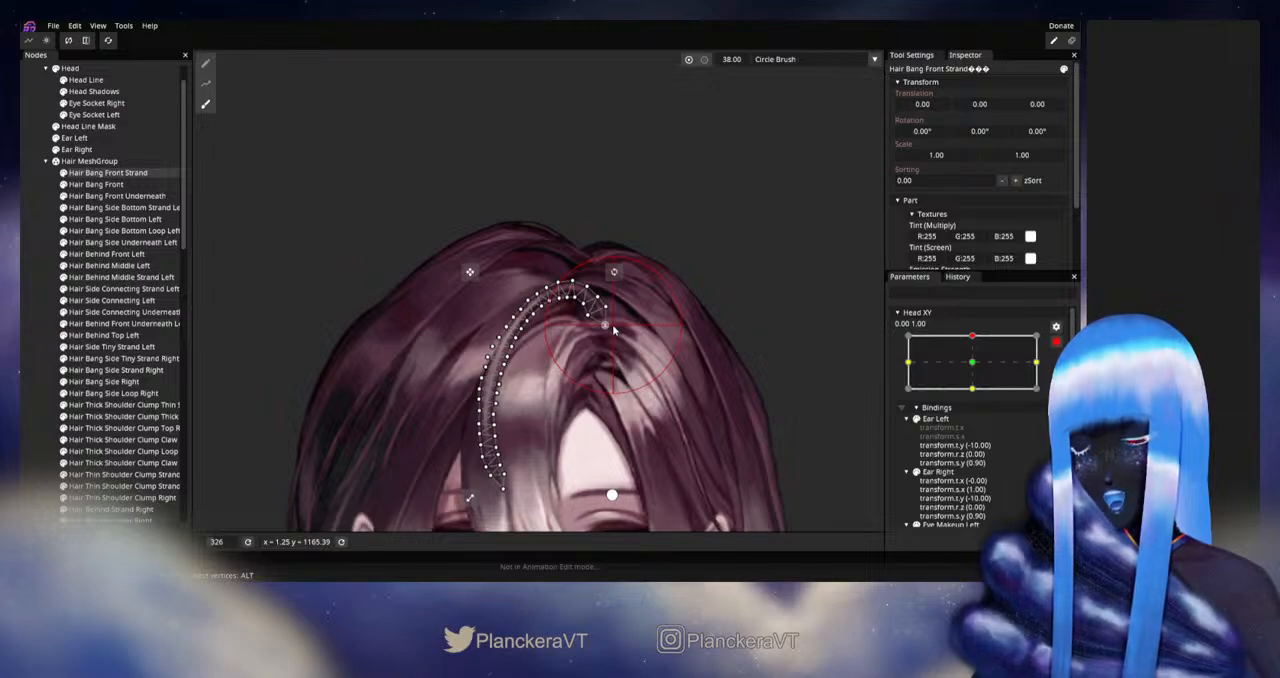
pyautogui.click(25, 325)
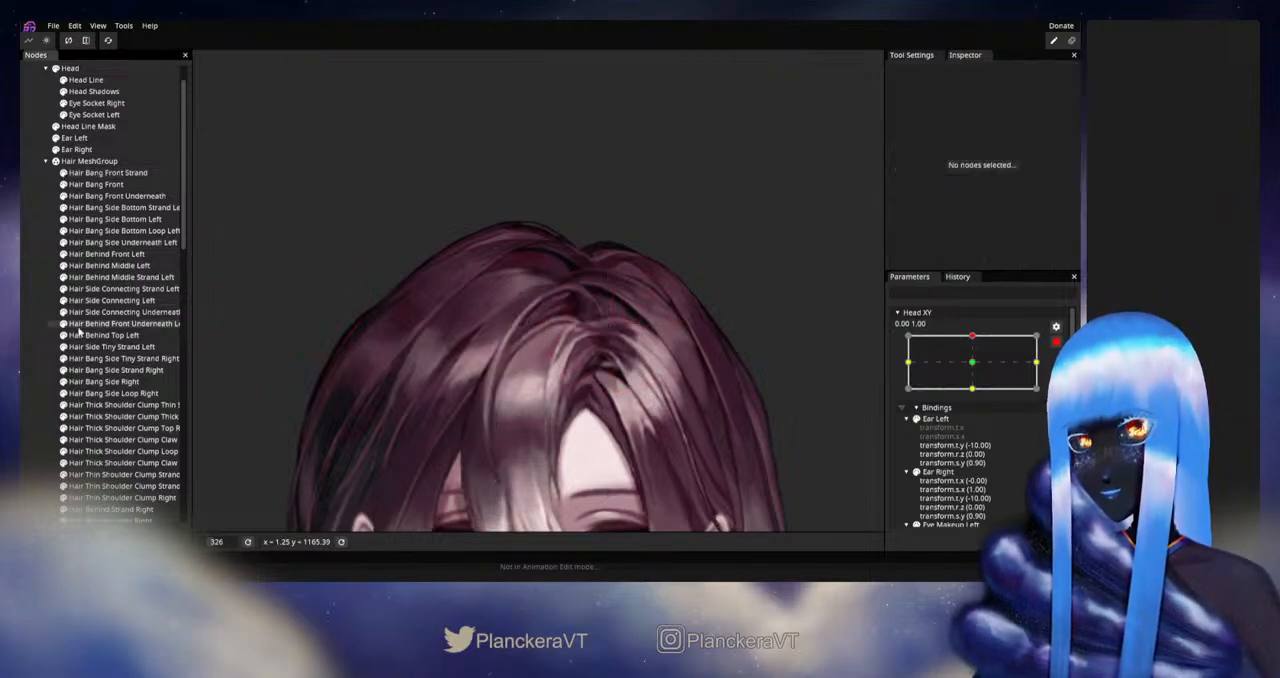
# - Disarm Head XY to preview the front strand's motion near the upward tilt, and rearm it at 0.00, 1.00
pyautogui.scroll(-4, 672, 372)
pyautogui.rightClick(717, 360)
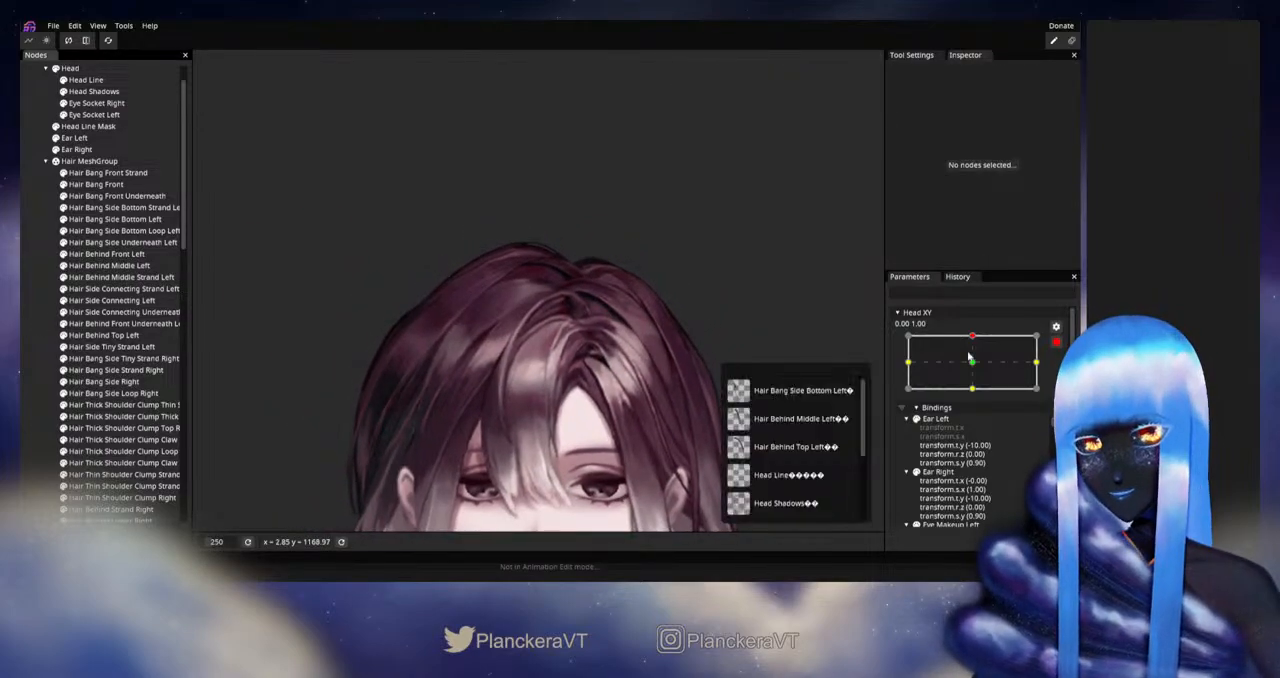
pyautogui.click(1054, 342)
pyautogui.moveTo(975, 369)
pyautogui.mouseDown()
pyautogui.moveTo(978, 397)
pyautogui.moveTo(977, 370)
pyautogui.mouseUp()
pyautogui.moveTo(977, 372)
pyautogui.mouseDown()
pyautogui.moveTo(976, 395)
pyautogui.moveTo(982, 368)
pyautogui.mouseUp()
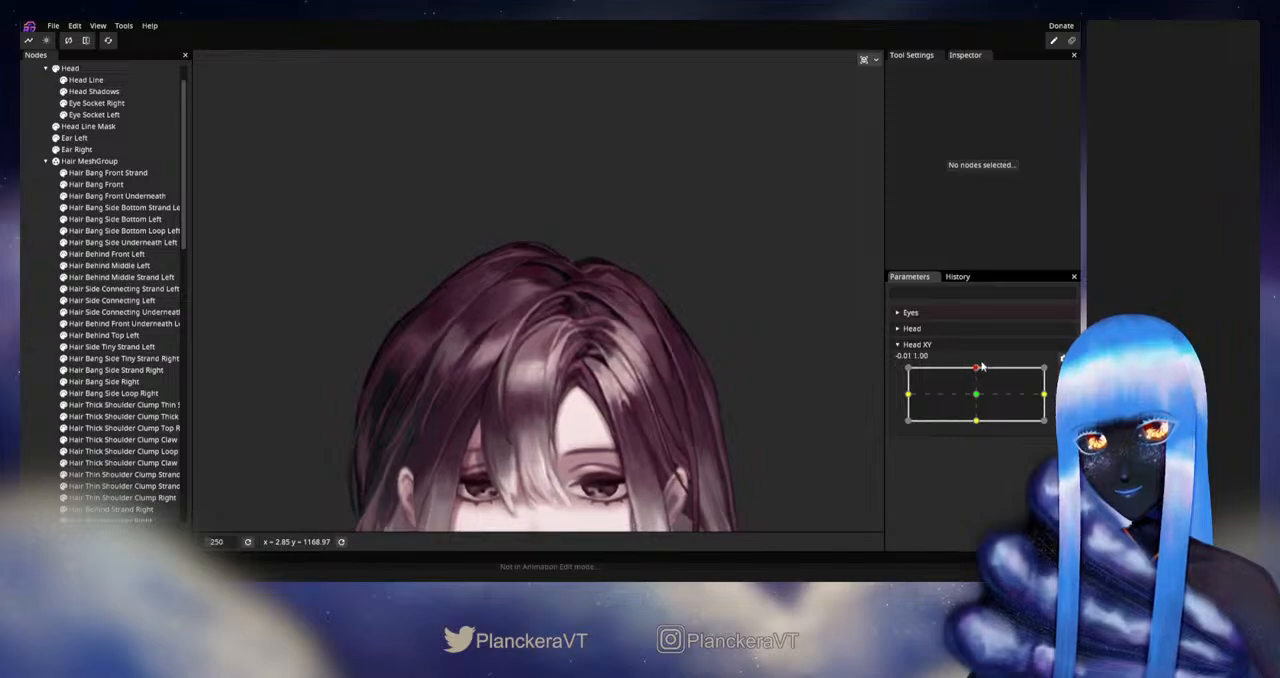
# - Reduce the Circle Brush to 28.00 and reshape Hair Bang Front Strand's upper curve along the parting
pyautogui.scroll(5, 686, 343)
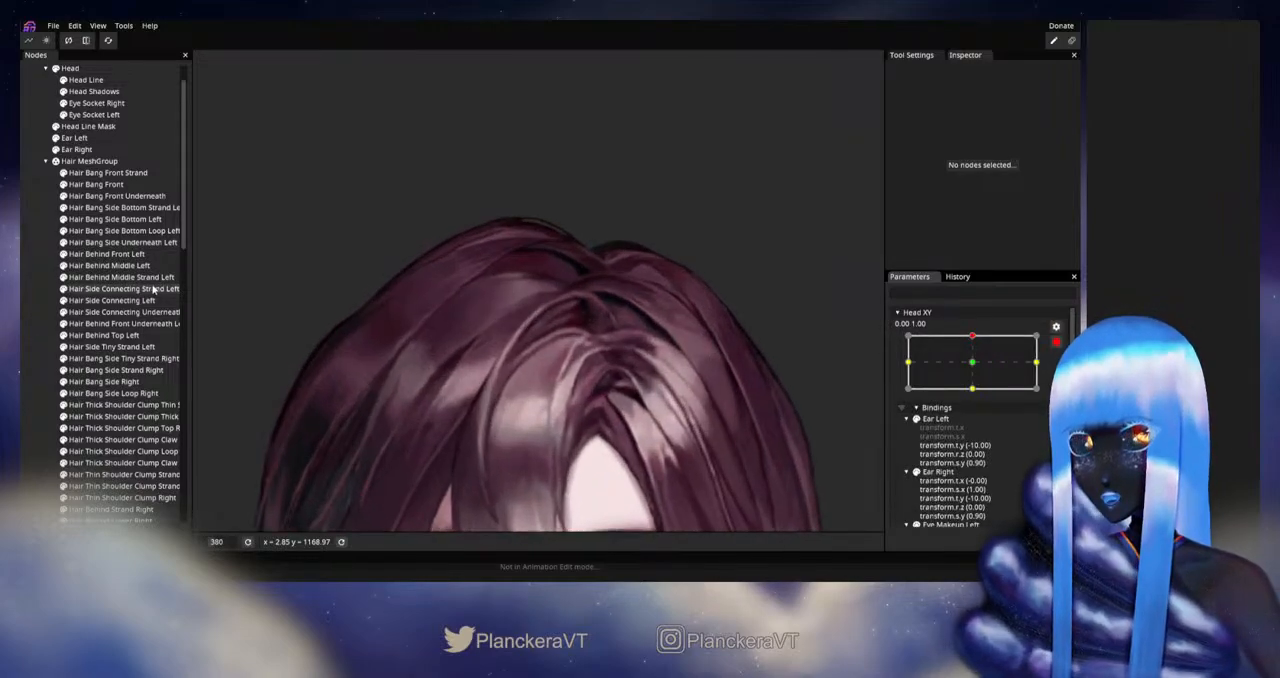
pyautogui.click(122, 174)
pyautogui.click(127, 174)
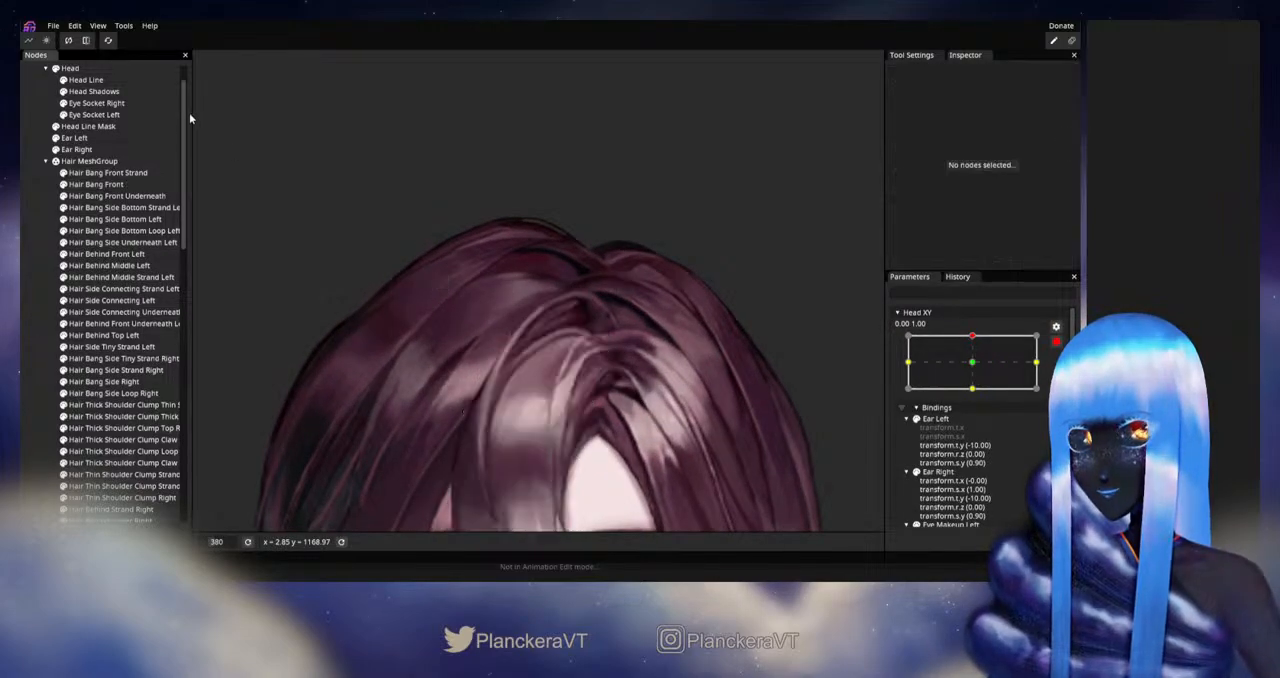
pyautogui.click(131, 173)
pyautogui.click(205, 104)
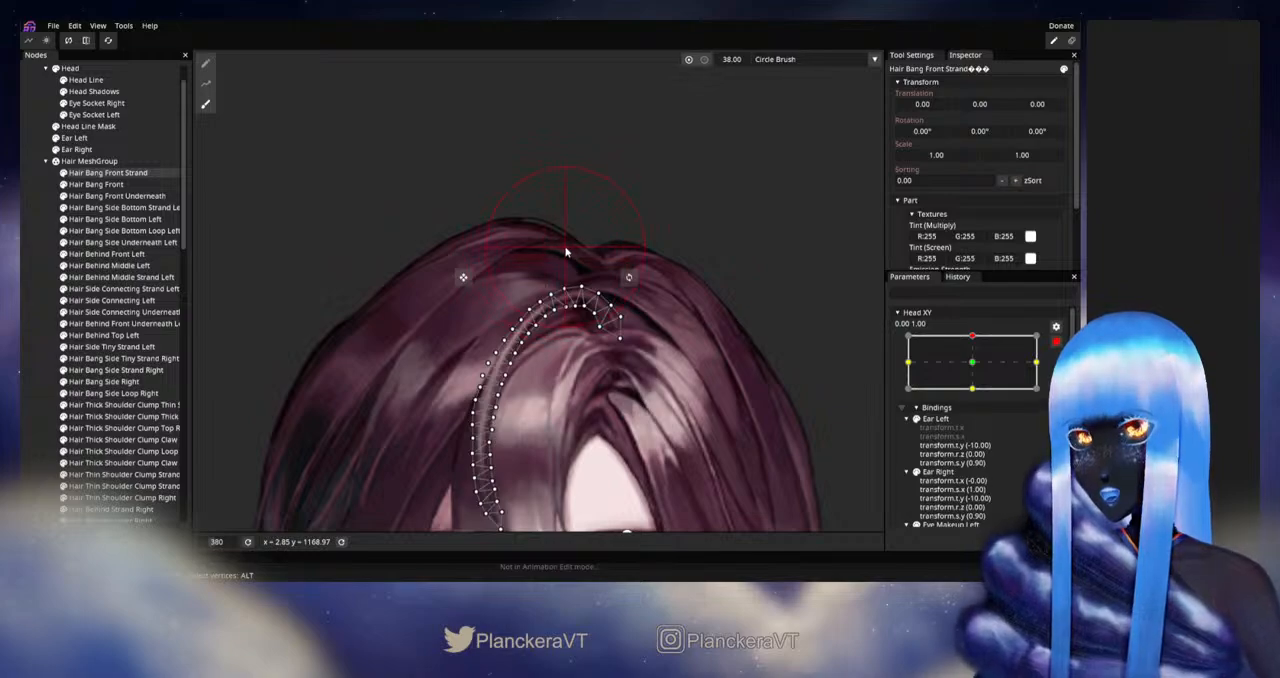
pyautogui.moveTo(731, 61); pyautogui.dragTo(728, 63)
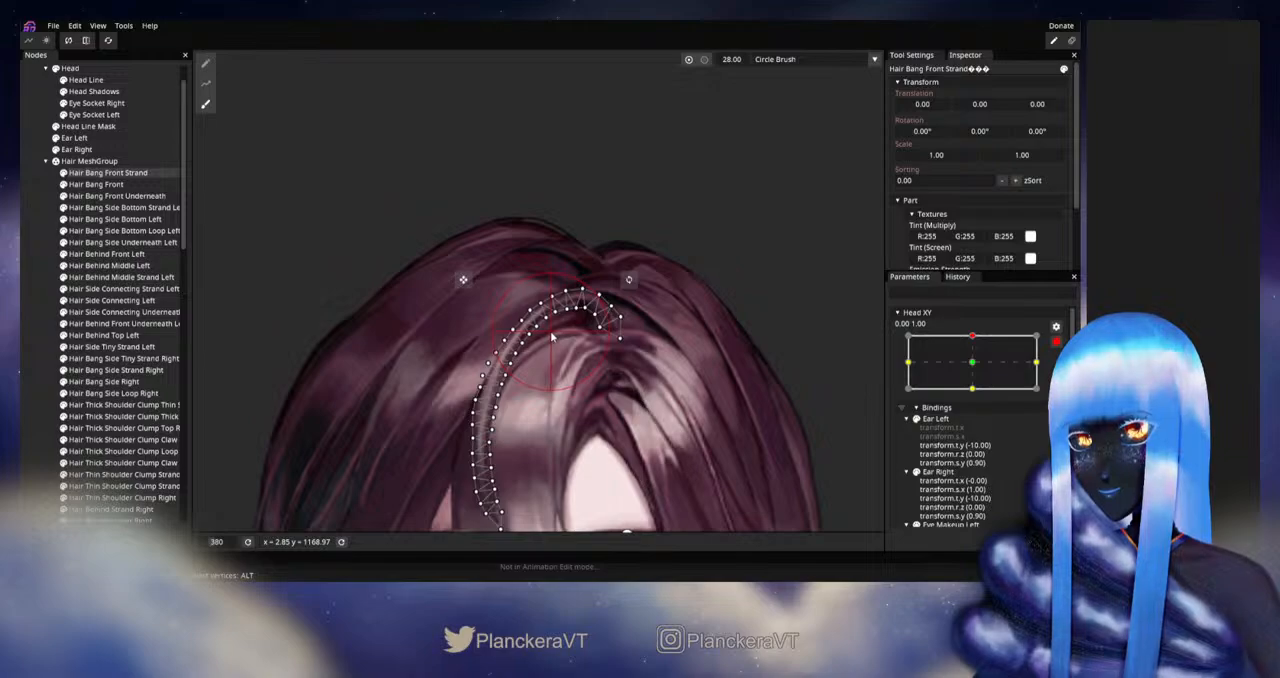
pyautogui.click(42, 334)
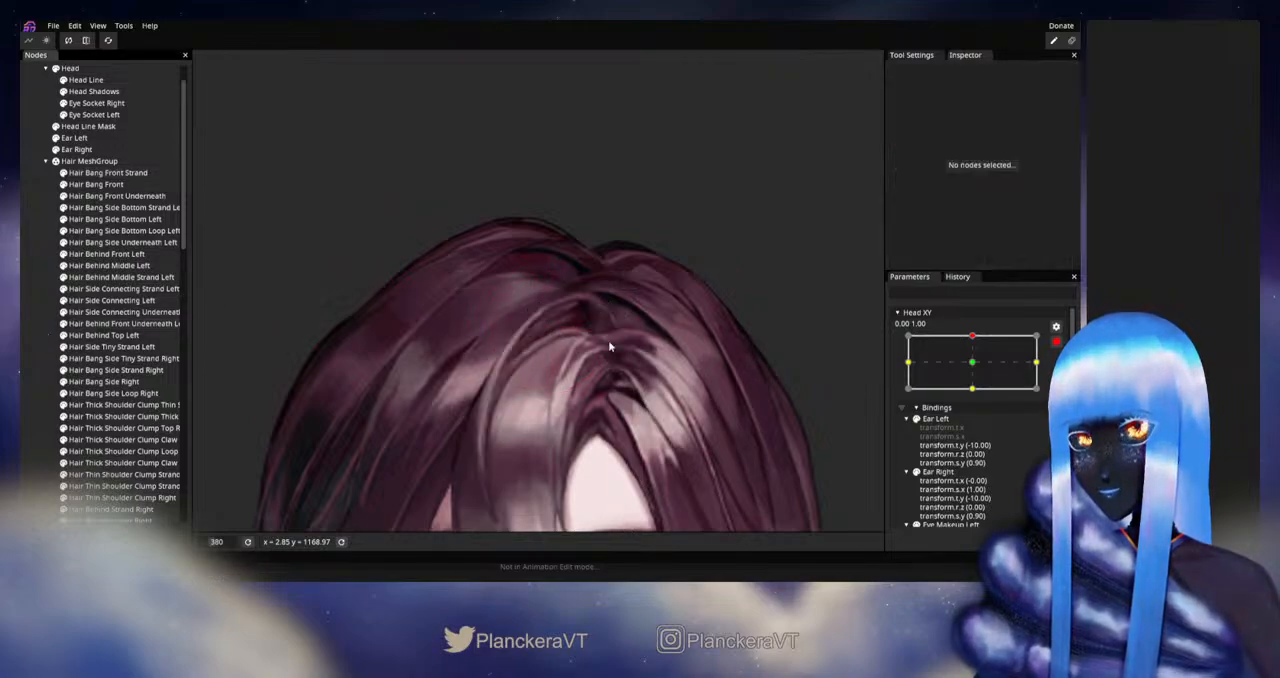
# - Disarm Head XY to check the reshaped front strand during the upward tilt, and rearm it at 0.00, 1.00
pyautogui.scroll(-3, 712, 328)
pyautogui.click(1056, 342)
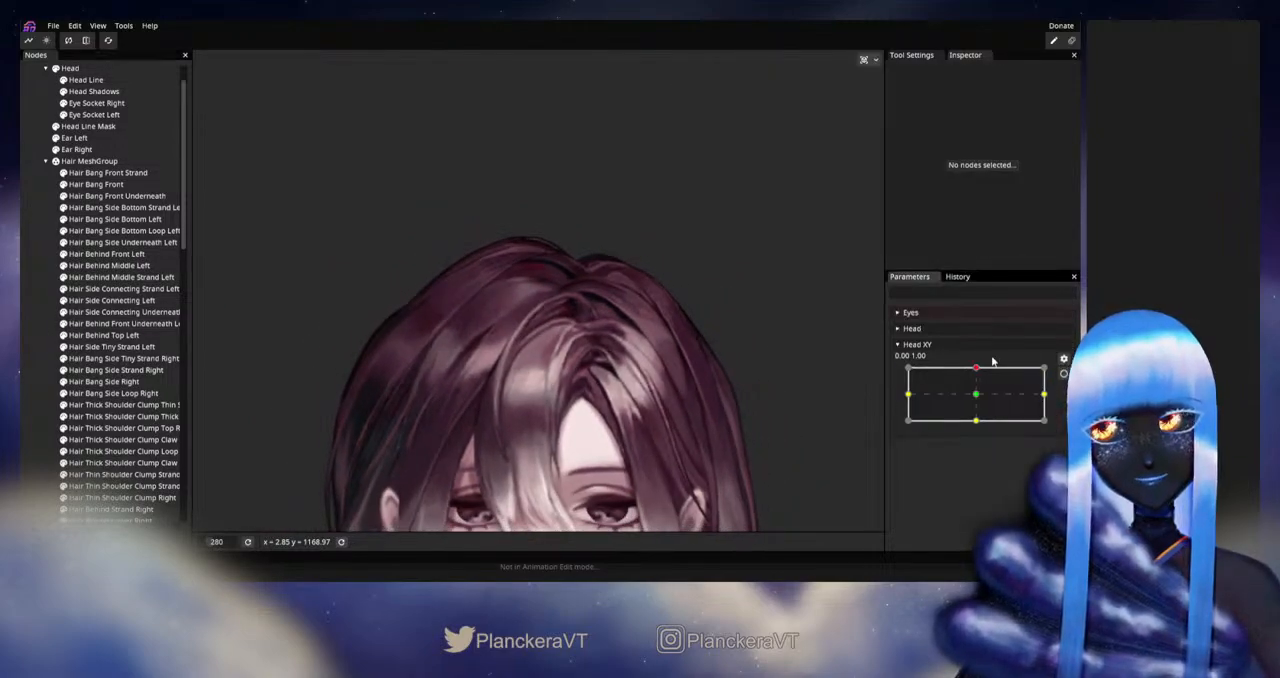
pyautogui.moveTo(978, 374)
pyautogui.mouseDown()
pyautogui.moveTo(981, 394)
pyautogui.moveTo(982, 369)
pyautogui.mouseUp()
pyautogui.click(1063, 373)
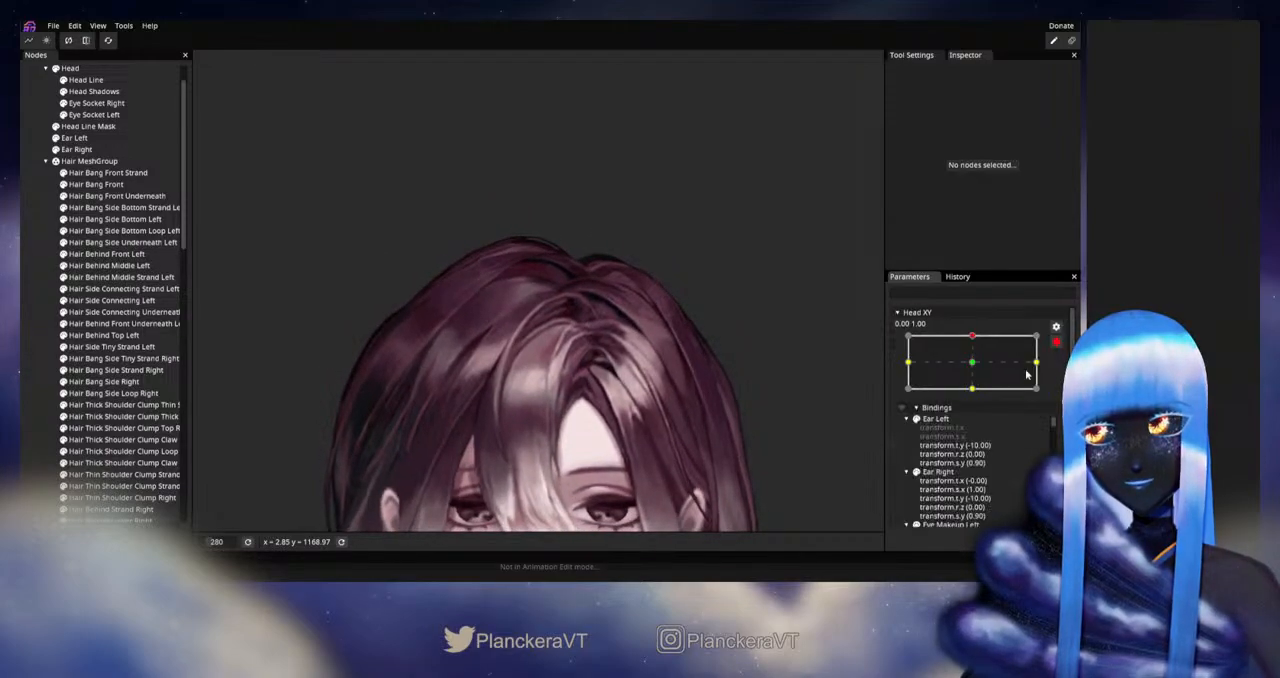
# - Switch Hair Bang Front Strand's deformation from the Brush Tool to individual vertex editing and refine its upper tip at the parting
pyautogui.scroll(3, 657, 340)
pyautogui.click(89, 174)
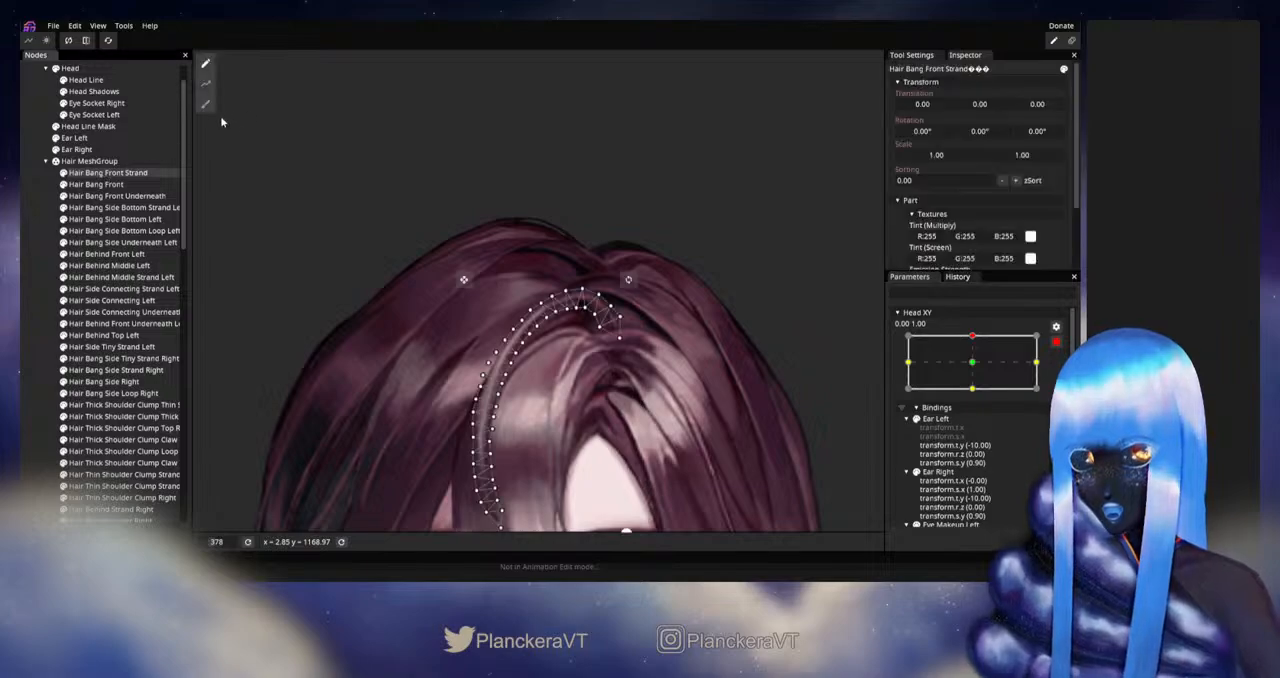
pyautogui.click(205, 104)
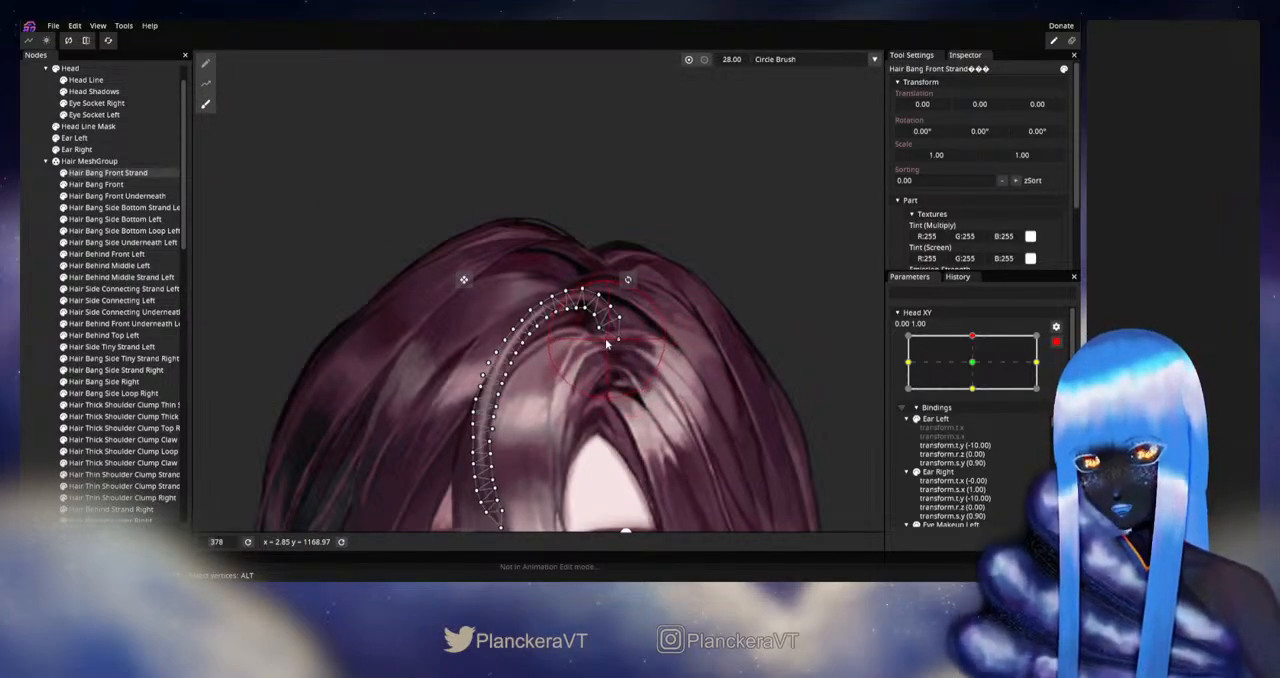
pyautogui.scroll(3, 604, 343)
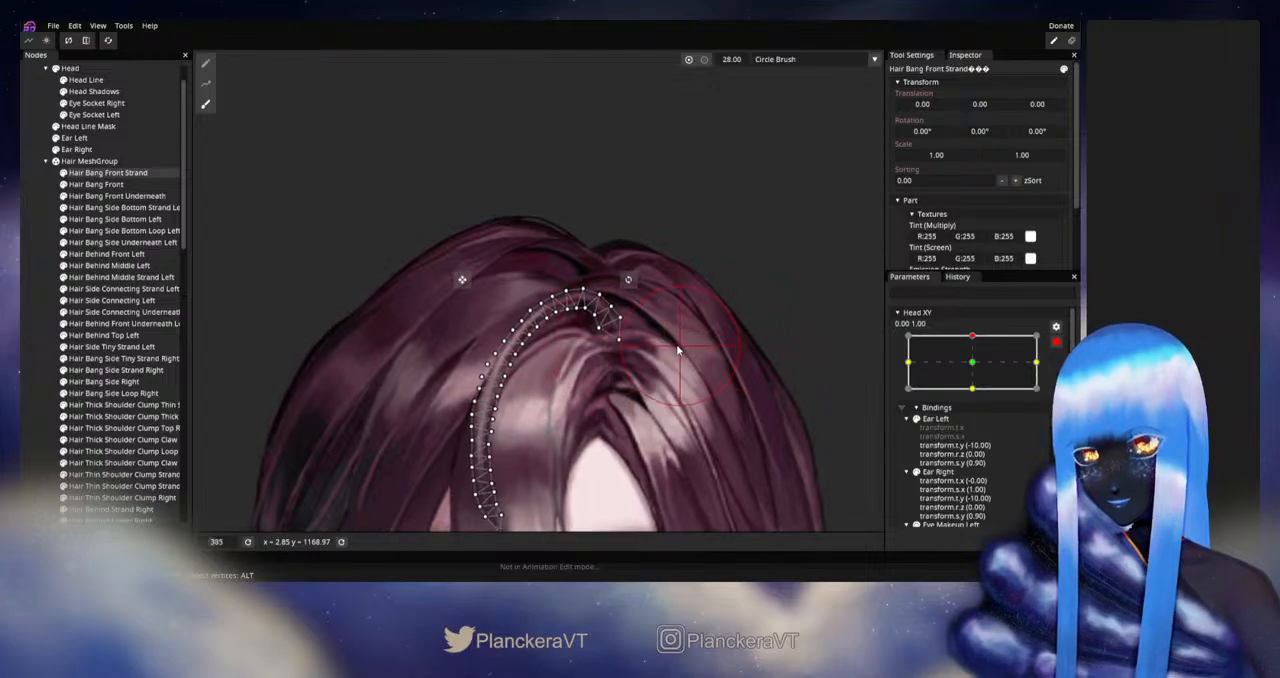
pyautogui.click(200, 67)
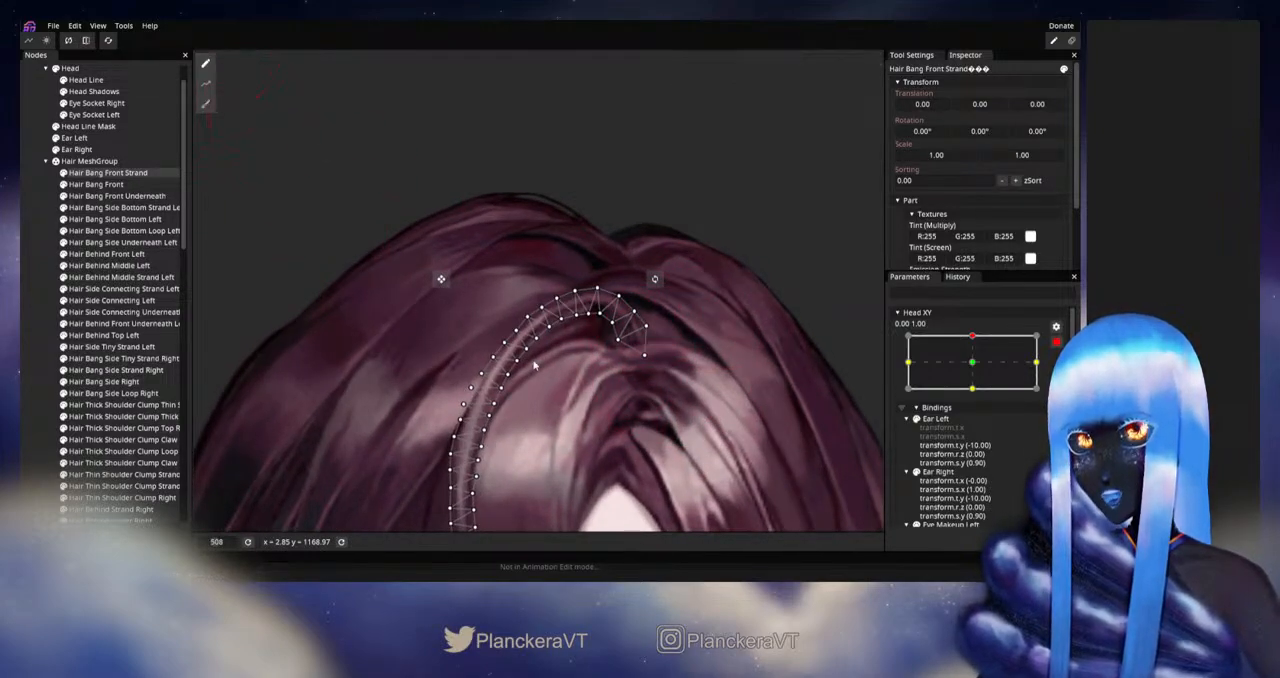
pyautogui.scroll(2, 547, 345)
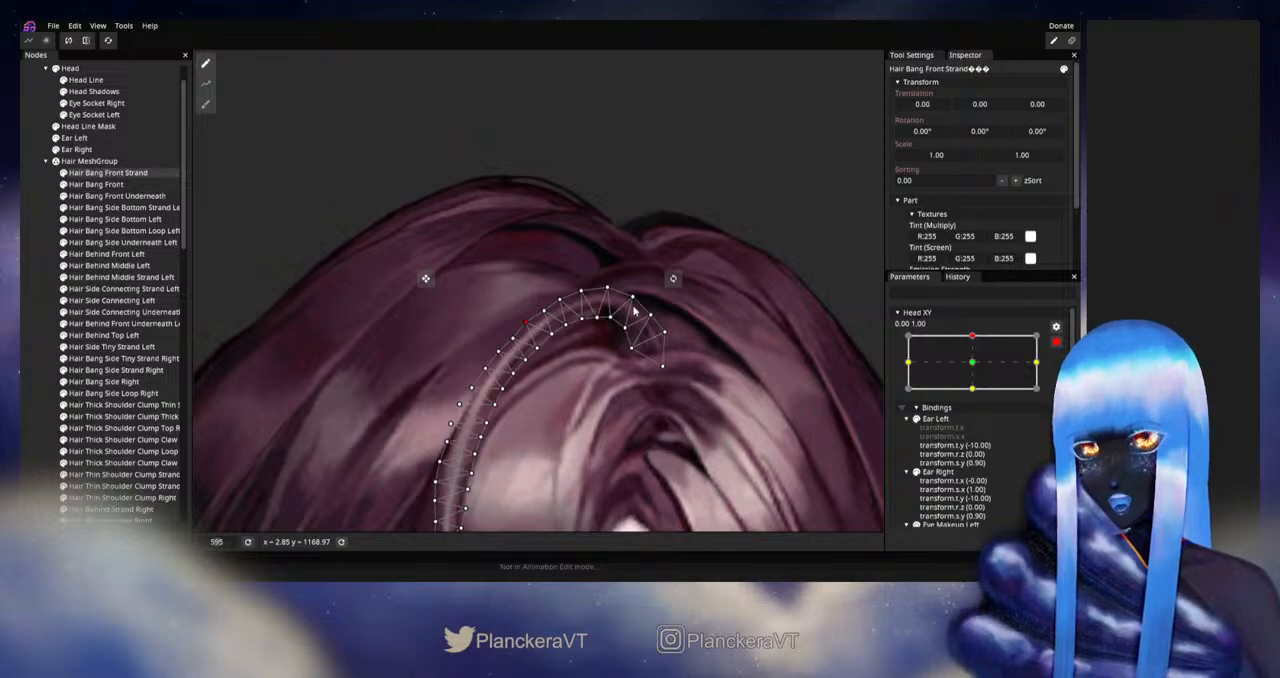
pyautogui.click(42, 392)
# - Disarm Head XY to preview the refined front strand tip around the upward tilt, and rearm it at 0.00, 1.00
pyautogui.scroll(-2, 634, 364)
pyautogui.scroll(-4, 643, 370)
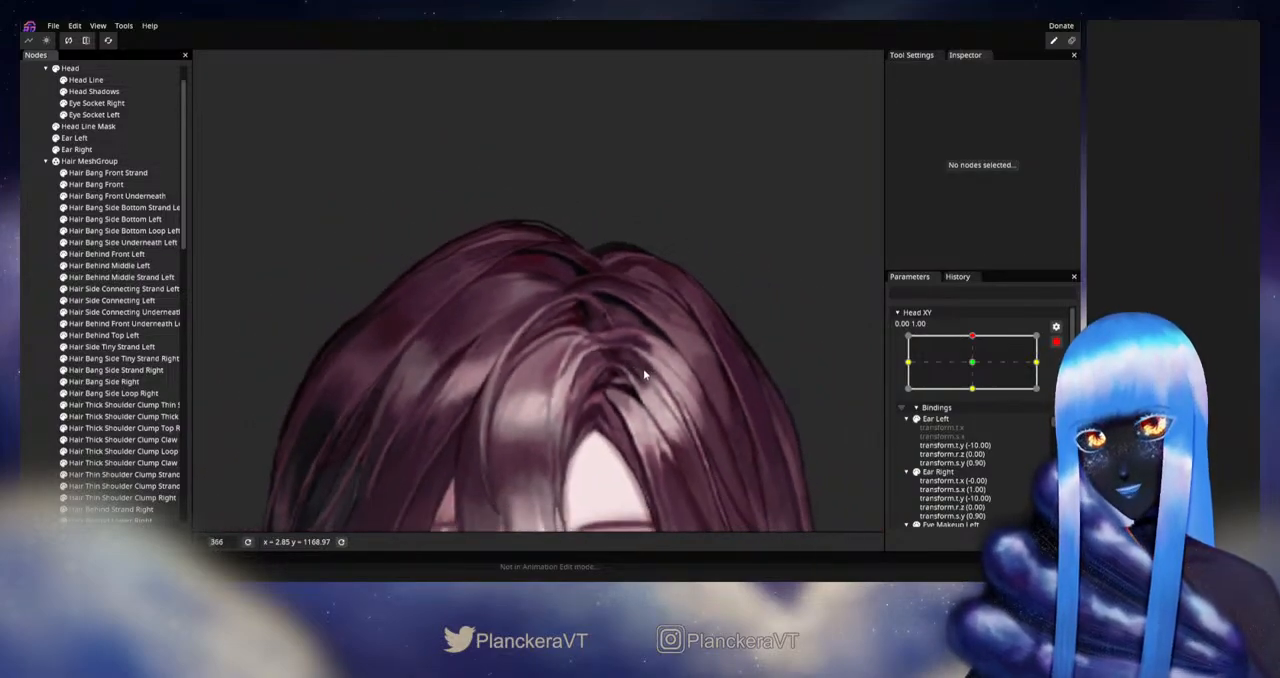
pyautogui.click(1057, 346)
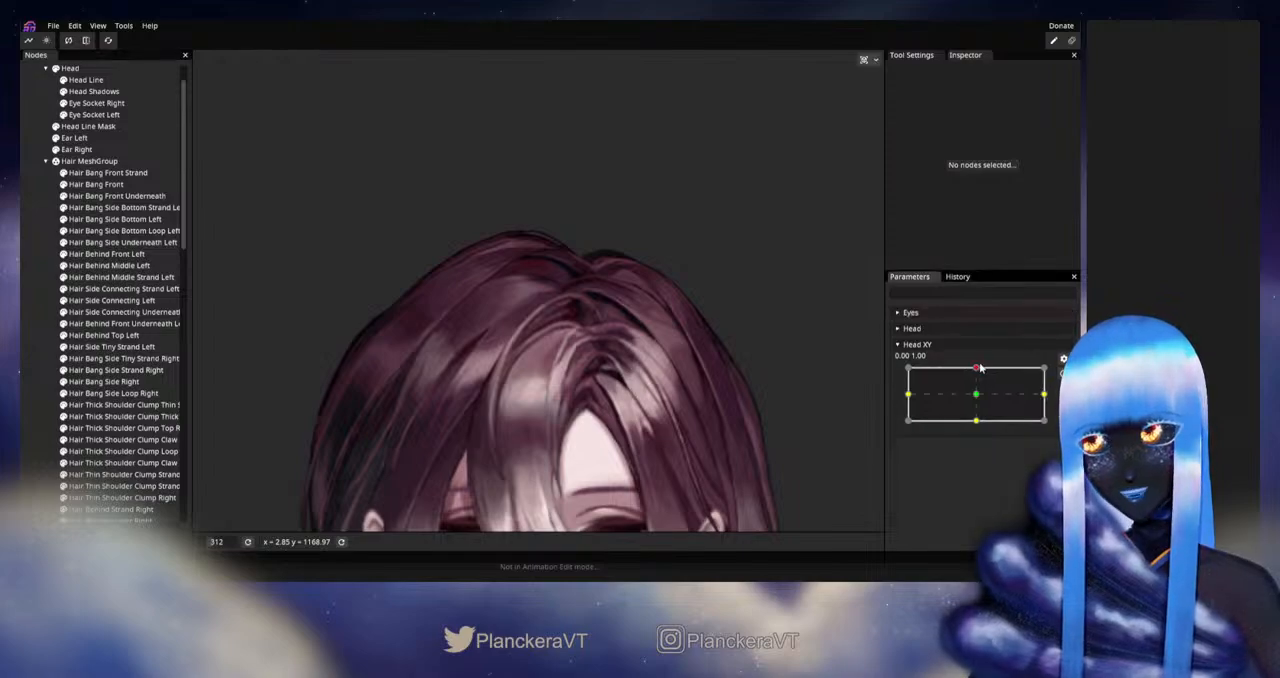
pyautogui.moveTo(976, 367)
pyautogui.mouseDown()
pyautogui.moveTo(978, 390)
pyautogui.moveTo(978, 365)
pyautogui.mouseUp()
pyautogui.scroll(-5, 711, 415)
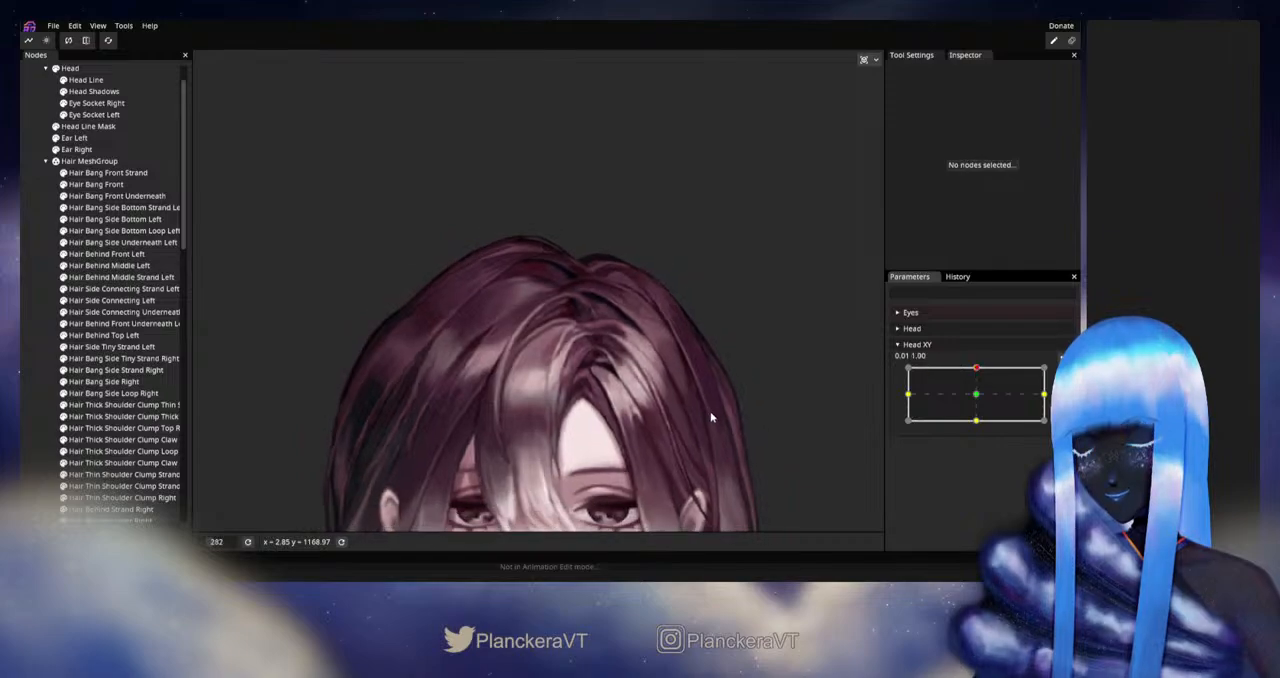
pyautogui.moveTo(693, 392); pyautogui.dragTo(678, 338)
pyautogui.scroll(-1, 678, 340)
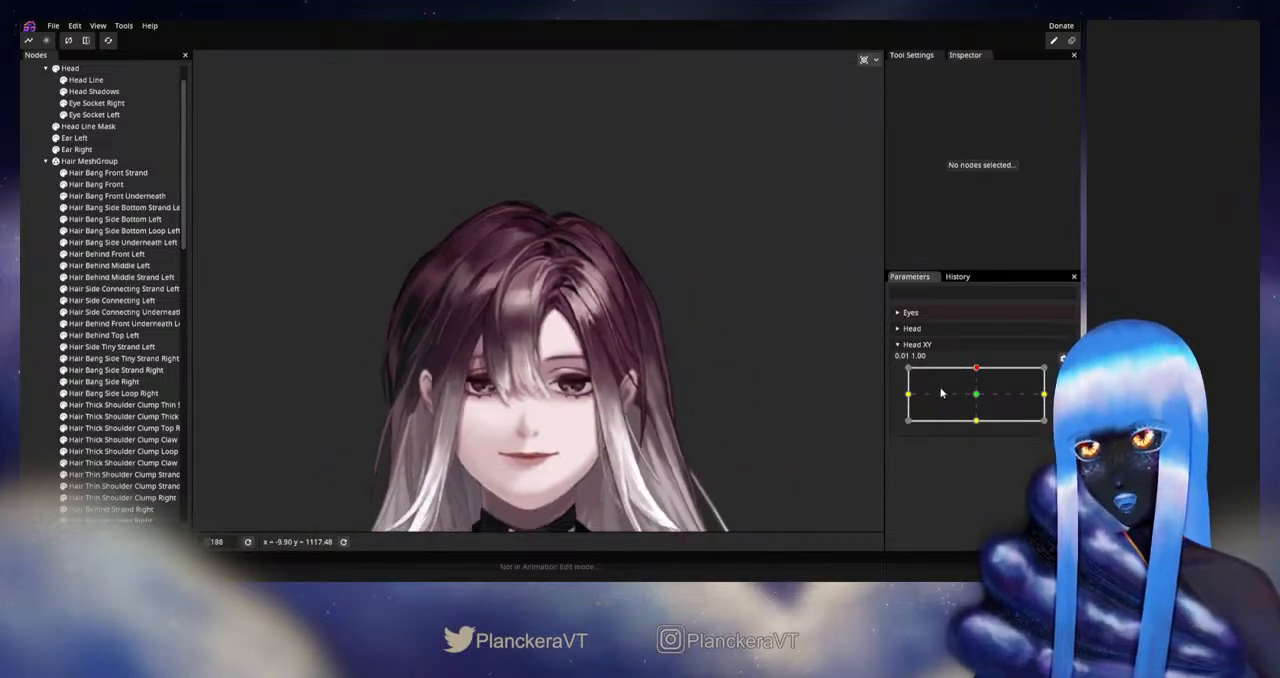
pyautogui.moveTo(977, 373)
pyautogui.mouseDown()
pyautogui.moveTo(976, 398)
pyautogui.moveTo(977, 371)
pyautogui.mouseUp()
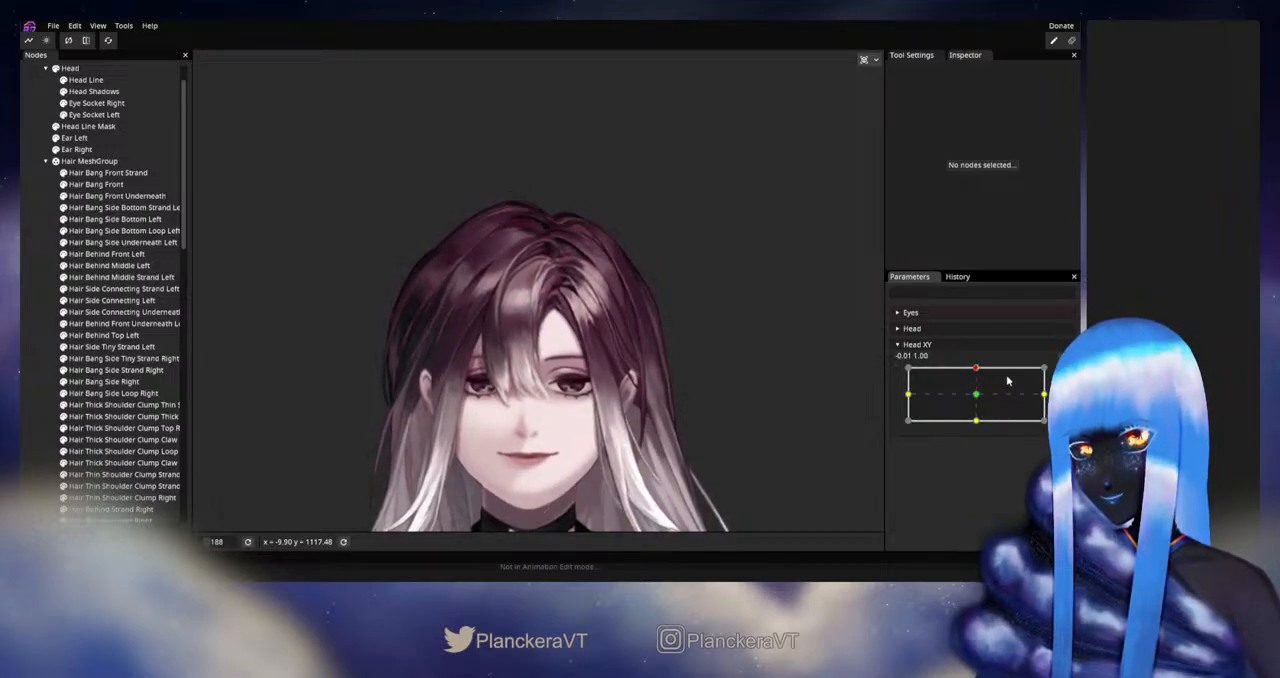
pyautogui.click(1064, 374)
# - Nudge Hair Bang Front's upper edge slightly downward near the parting with the 28.00 Circle Brush
pyautogui.scroll(5, 518, 266)
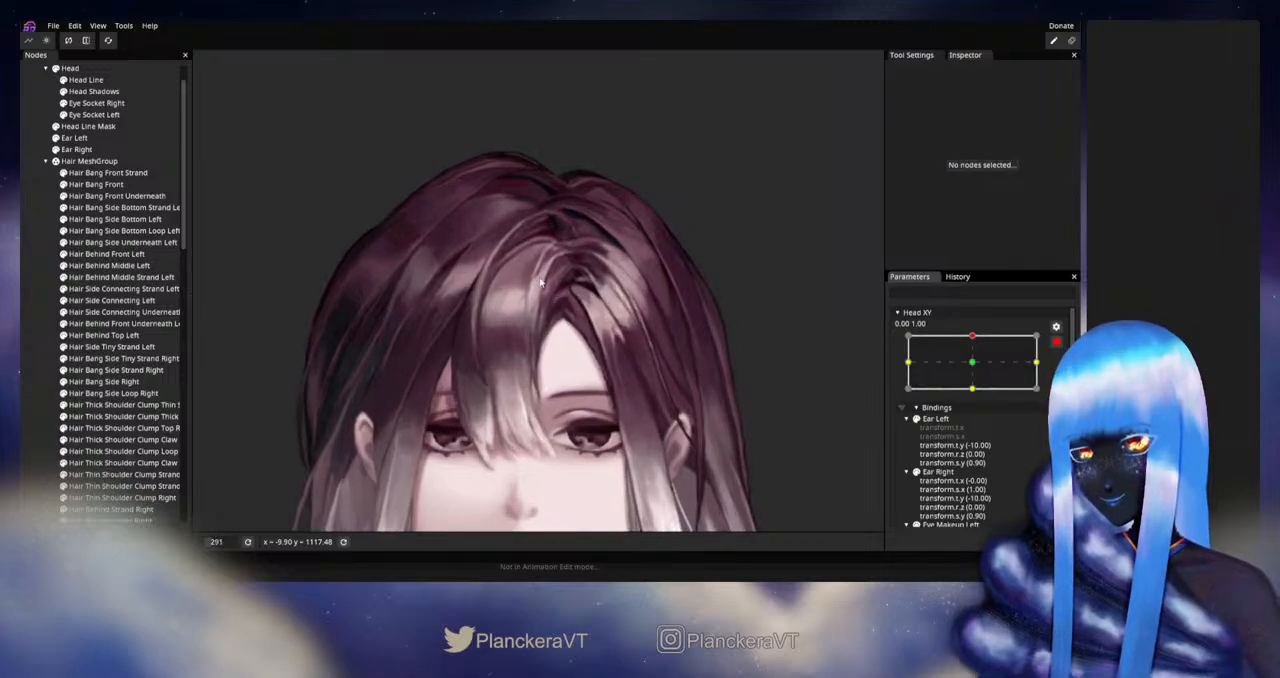
pyautogui.moveTo(518, 264); pyautogui.dragTo(530, 334)
pyautogui.scroll(4, 533, 340)
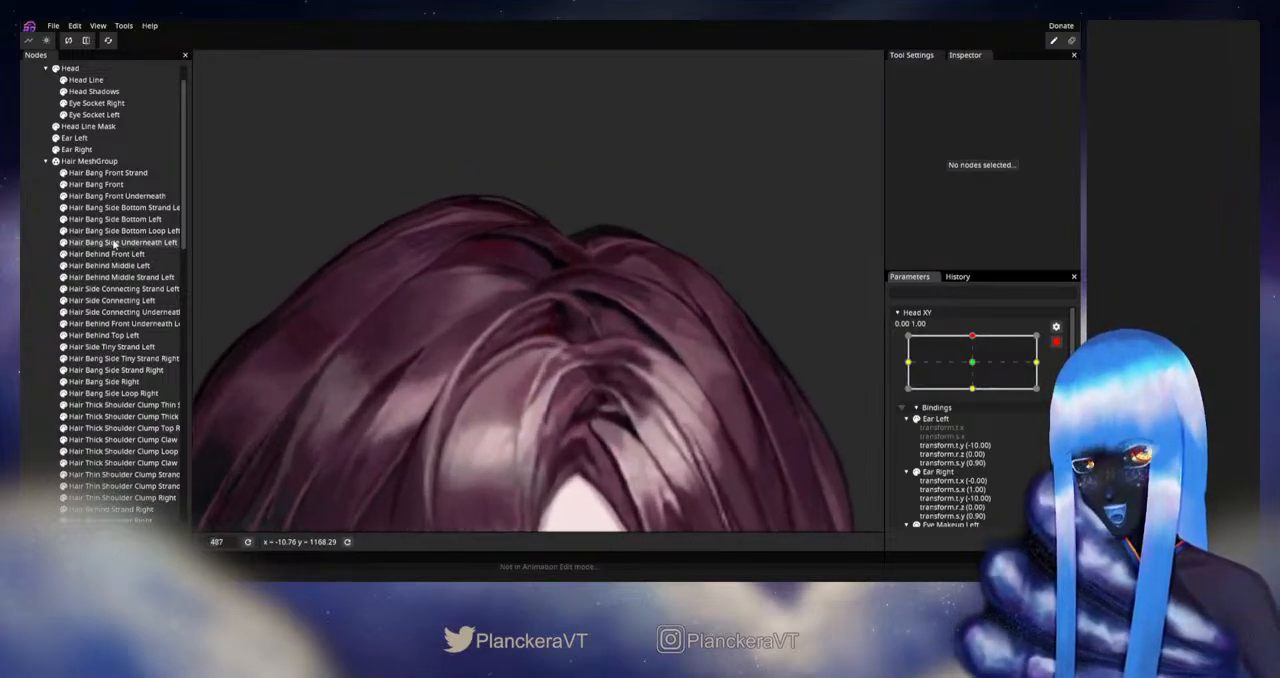
pyautogui.click(95, 186)
pyautogui.click(205, 103)
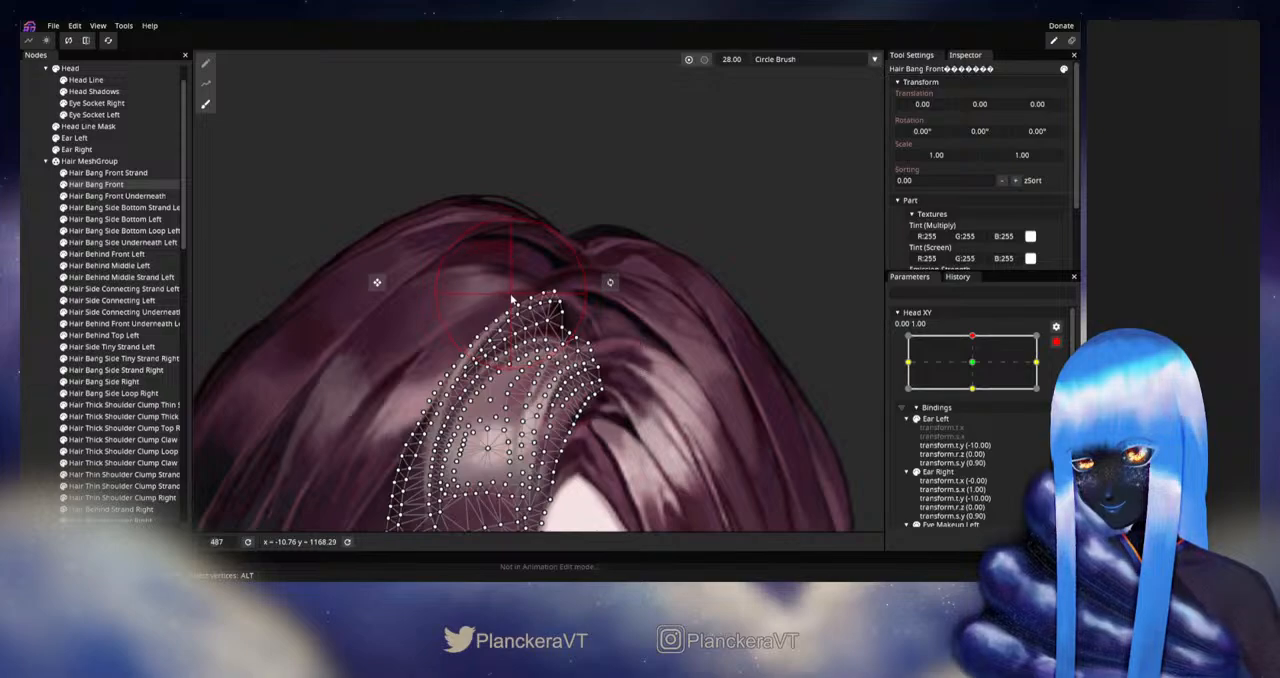
pyautogui.moveTo(512, 293); pyautogui.dragTo(513, 303)
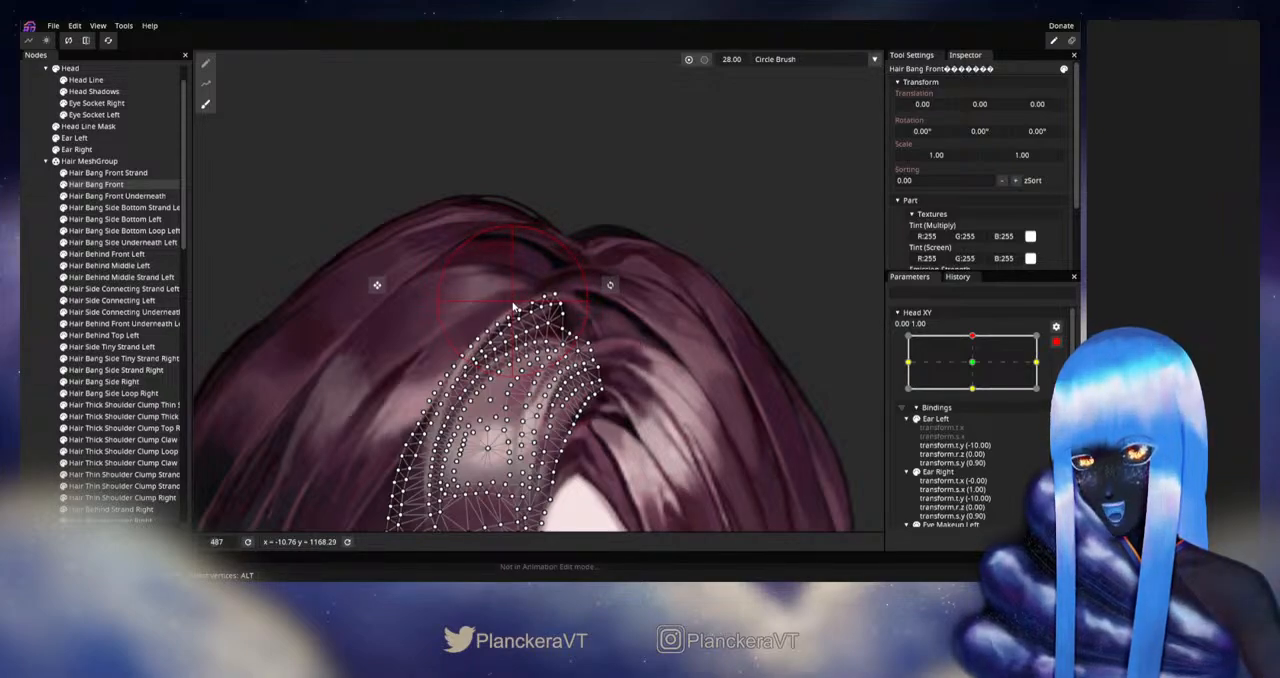
# - Switch Hair Bang Front's deformation to individual vertex editing and refine the vertices along its inner highlight below the parting
pyautogui.click(206, 64)
pyautogui.scroll(5, 534, 372)
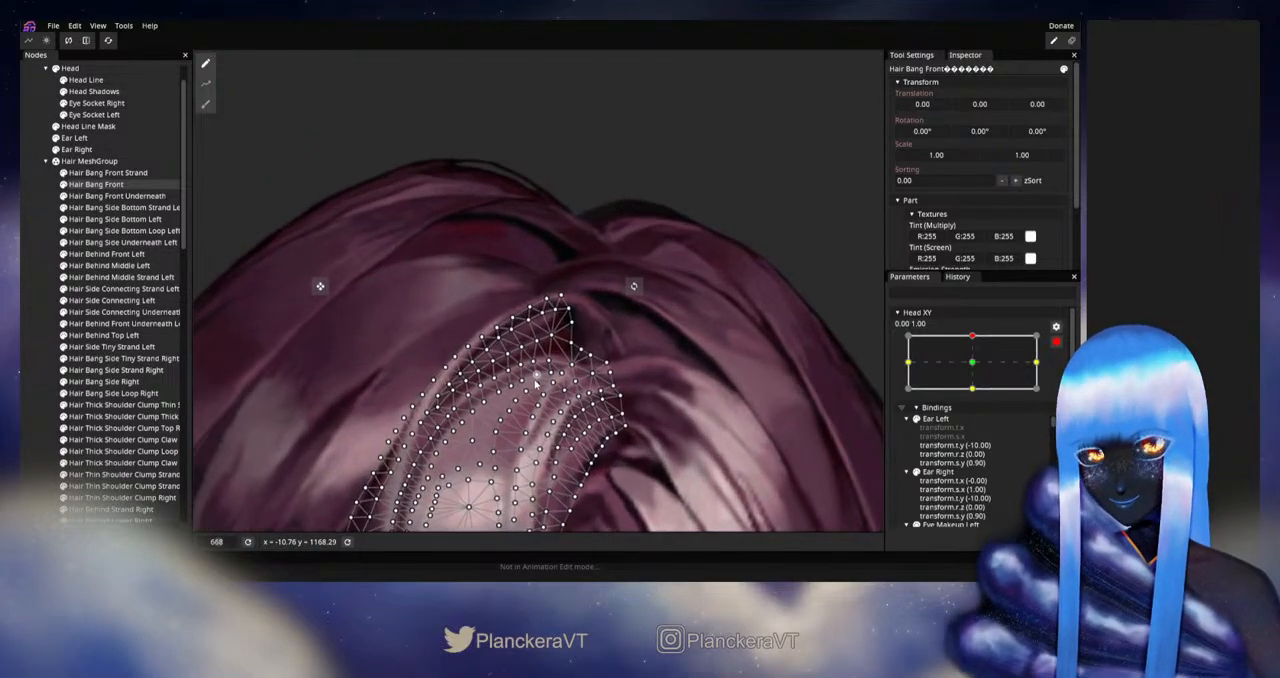
pyautogui.scroll(1, 538, 383)
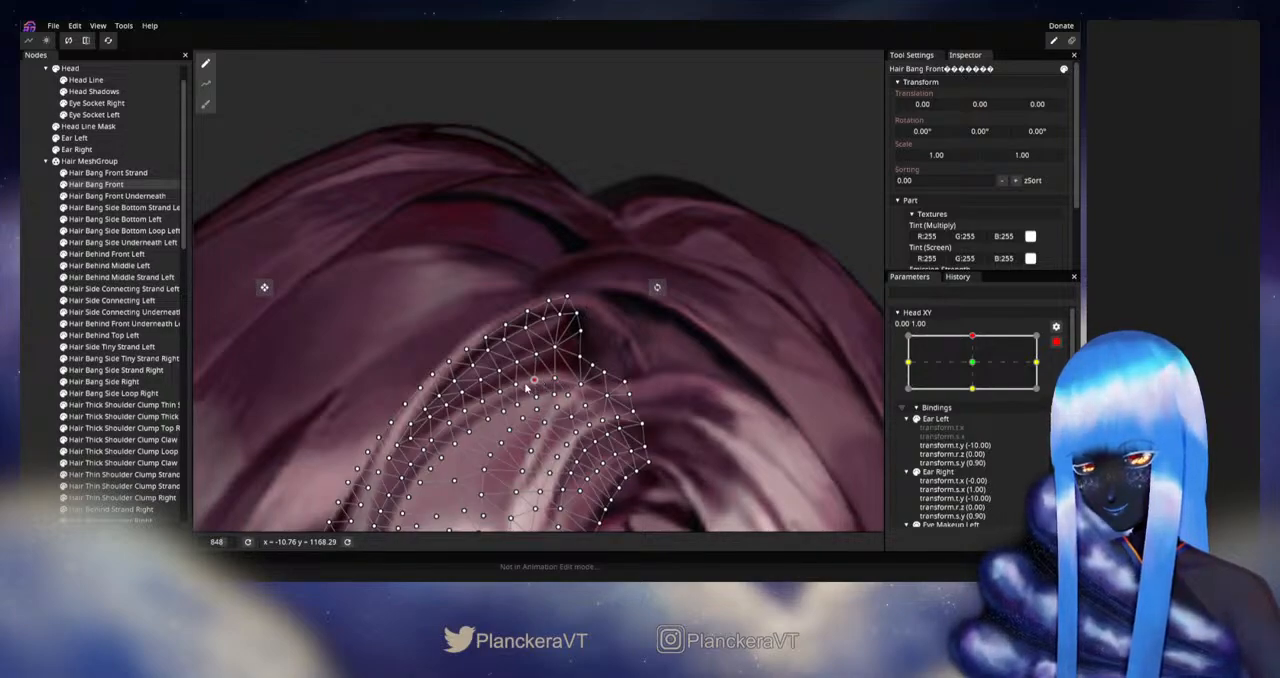
pyautogui.scroll(2, 524, 390)
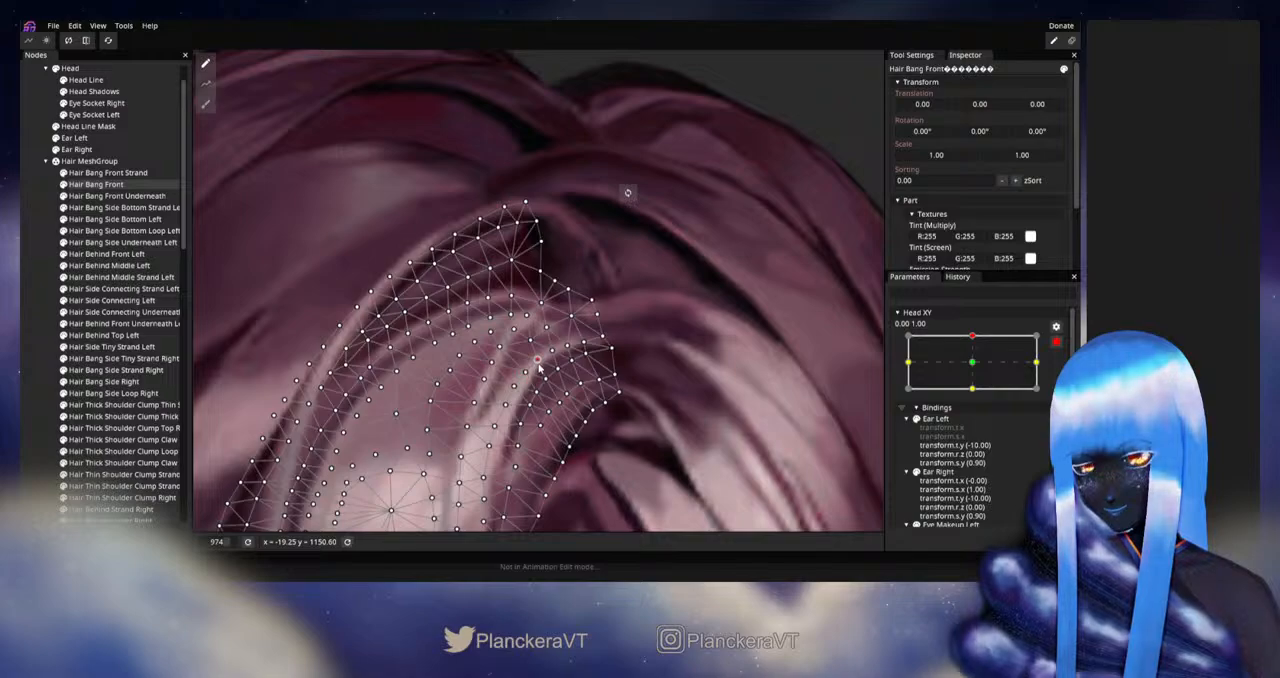
pyautogui.click(27, 312)
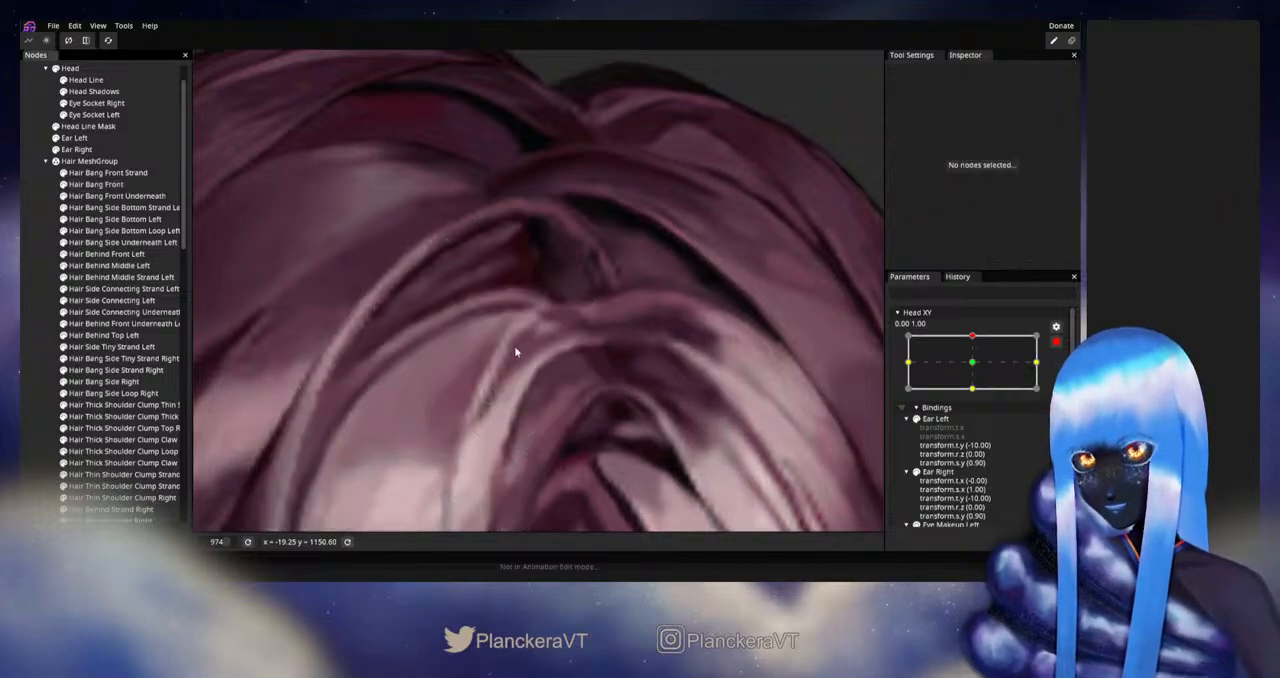
# - Disarm Head XY to check Hair Bang Front's motion near the upward tilt, and rearm it at 0.00, 1.00
pyautogui.scroll(-5, 580, 364)
pyautogui.scroll(-8, 629, 349)
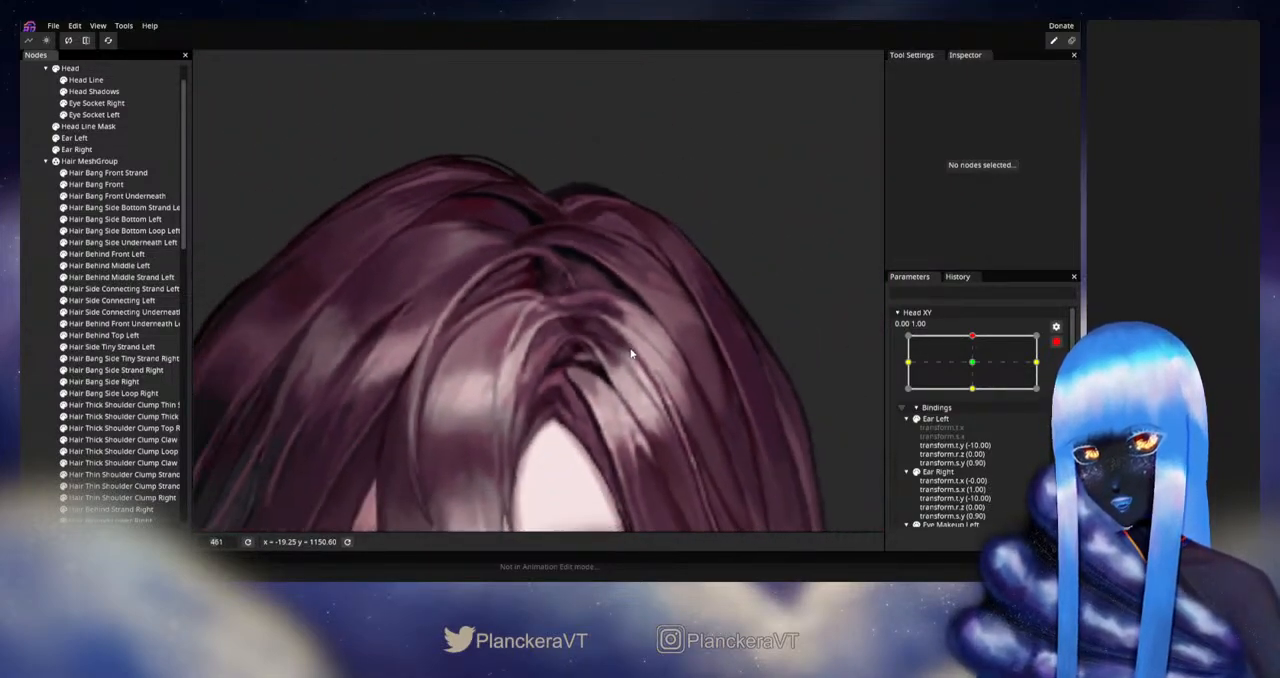
pyautogui.moveTo(632, 362); pyautogui.dragTo(658, 328)
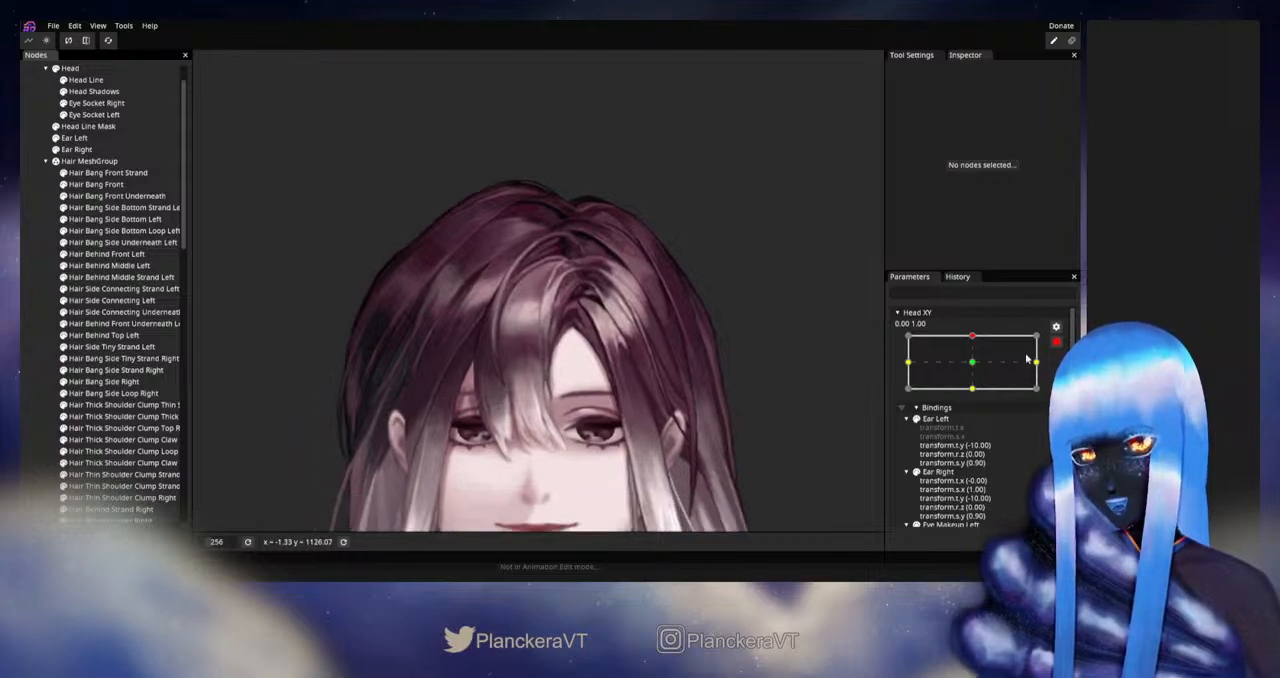
pyautogui.click(1057, 342)
pyautogui.moveTo(977, 368)
pyautogui.mouseDown()
pyautogui.moveTo(975, 396)
pyautogui.moveTo(977, 370)
pyautogui.mouseUp()
pyautogui.click(977, 371)
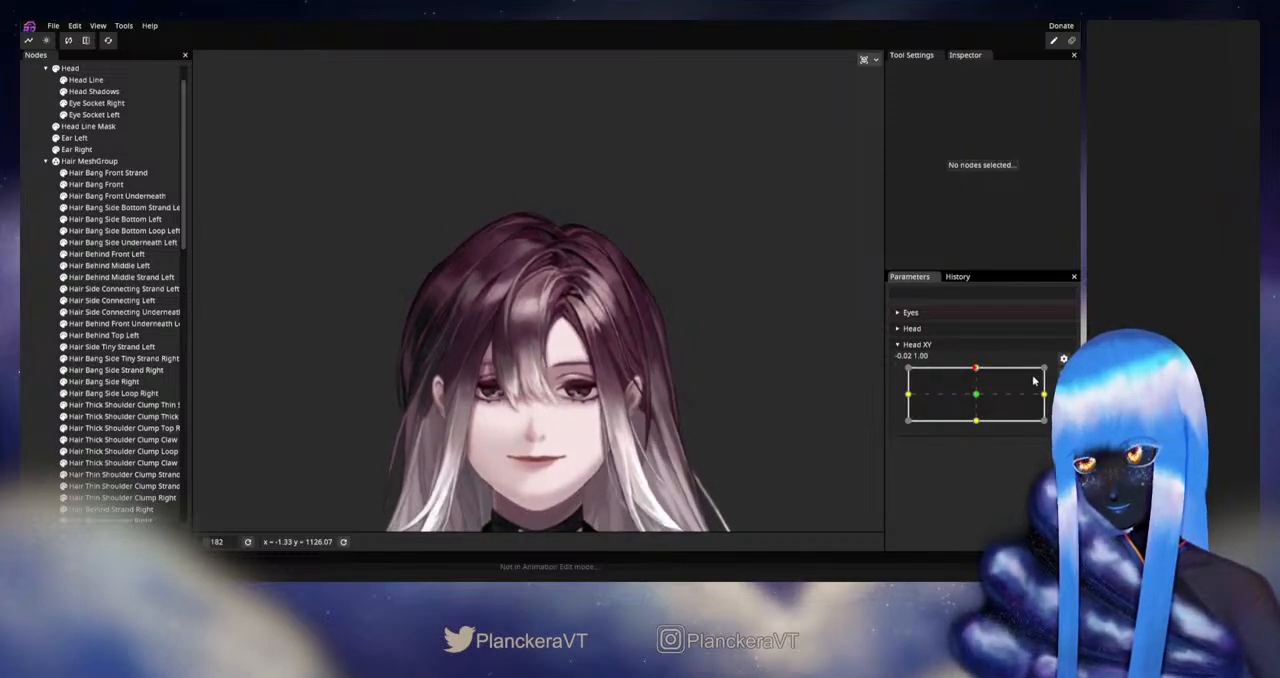
pyautogui.click(1063, 374)
# - Adjust individual Hair Bang Front vertices where its inner highlight curve meets the parting
pyautogui.scroll(5, 650, 308)
pyautogui.moveTo(592, 312); pyautogui.dragTo(588, 330)
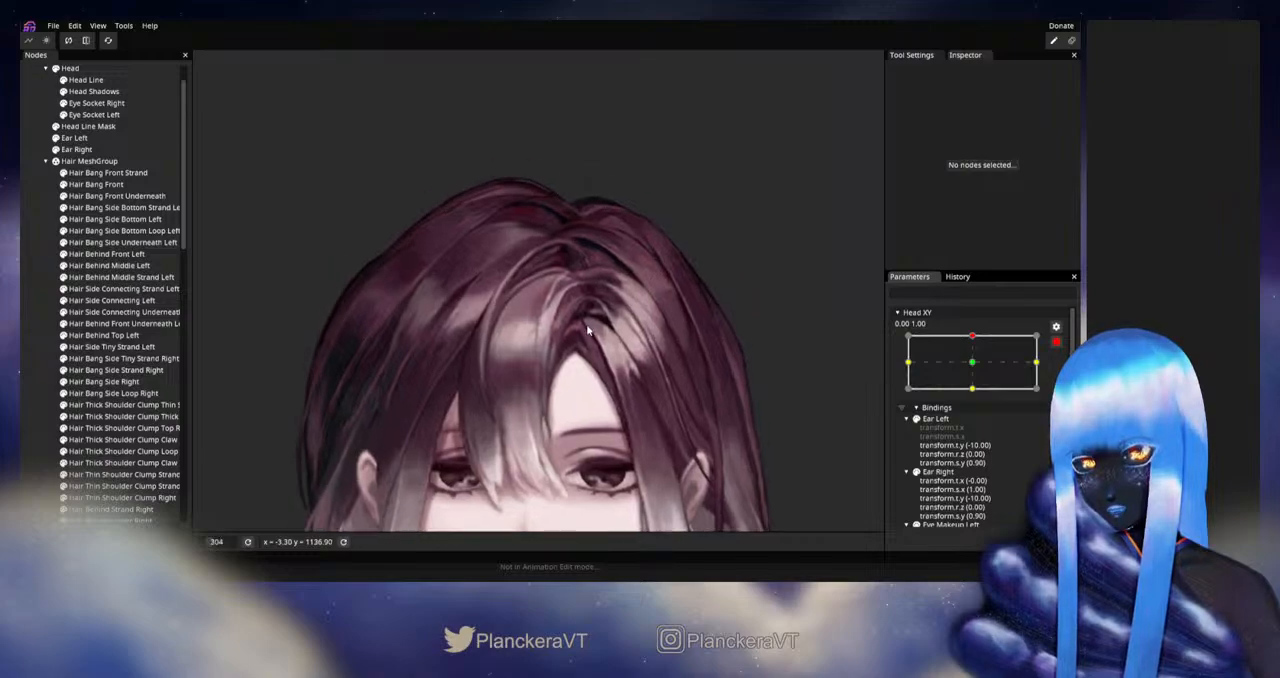
pyautogui.scroll(5, 588, 330)
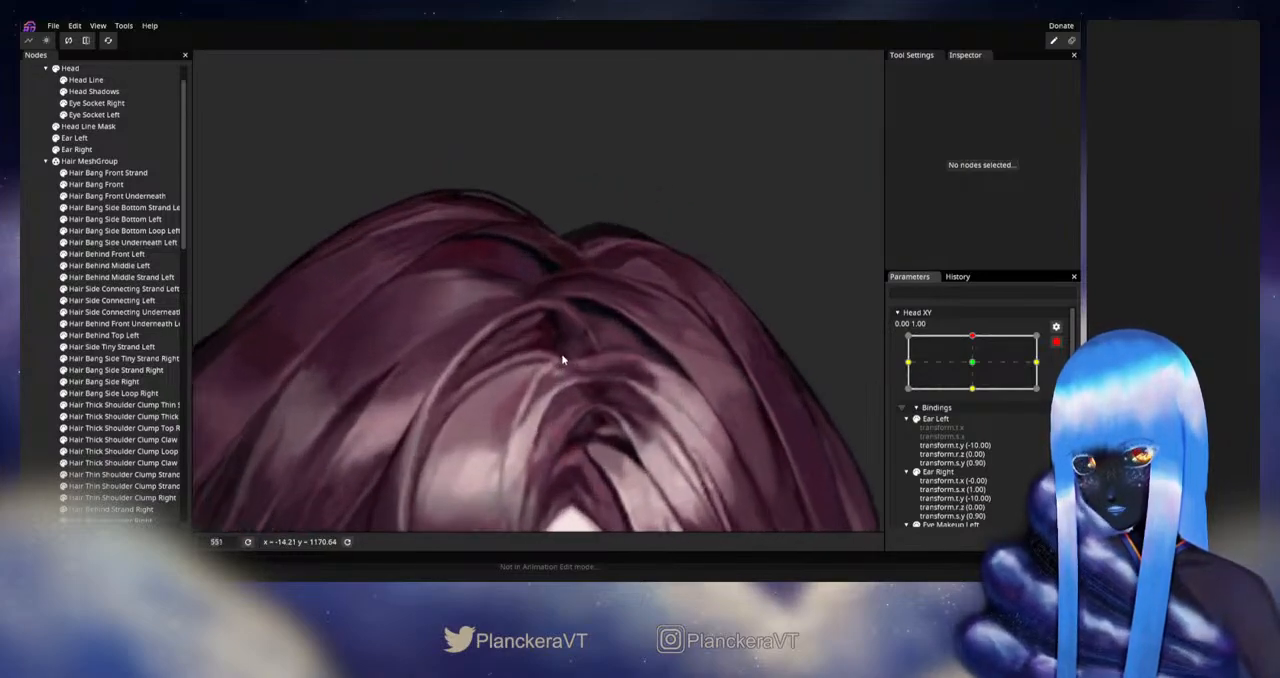
pyautogui.click(90, 187)
pyautogui.scroll(3, 604, 378)
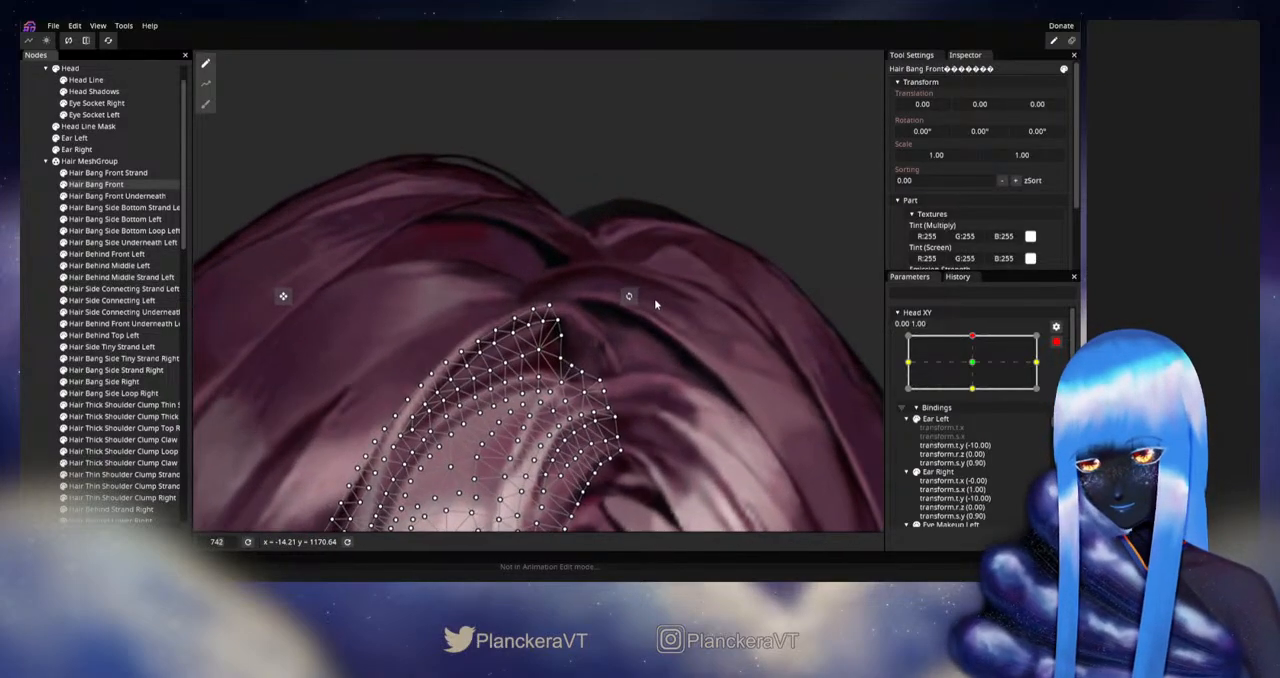
pyautogui.scroll(4, 654, 298)
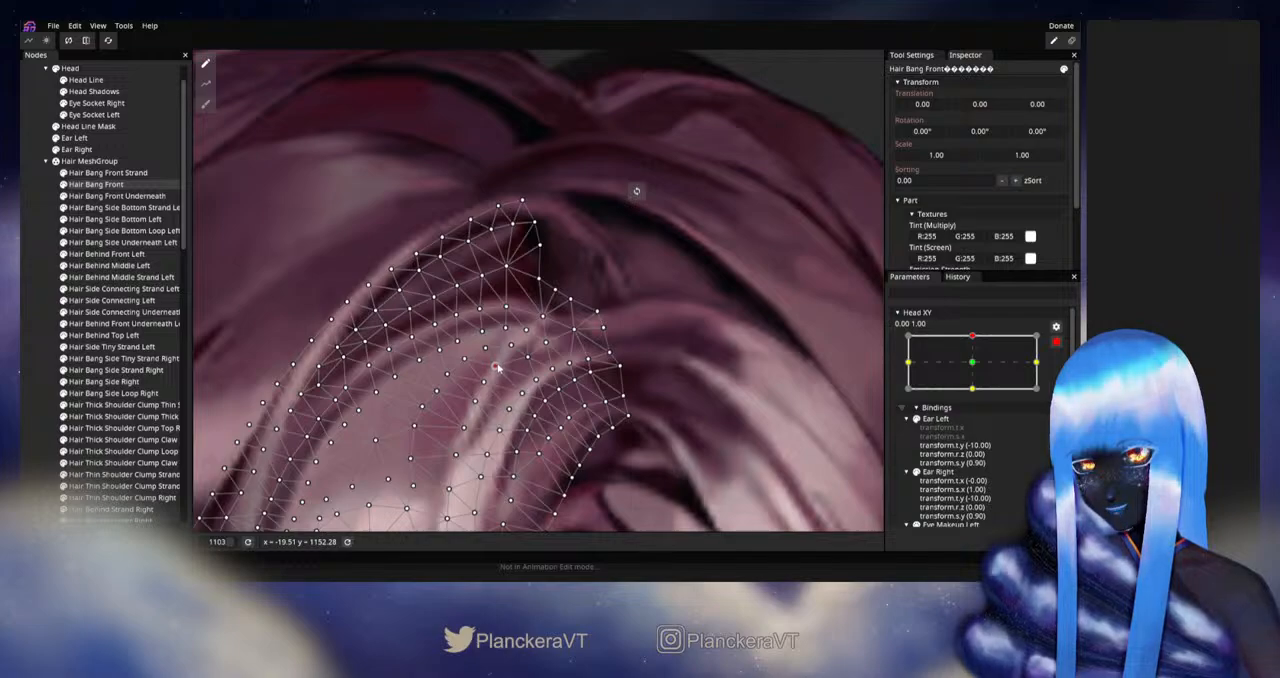
pyautogui.click(545, 318)
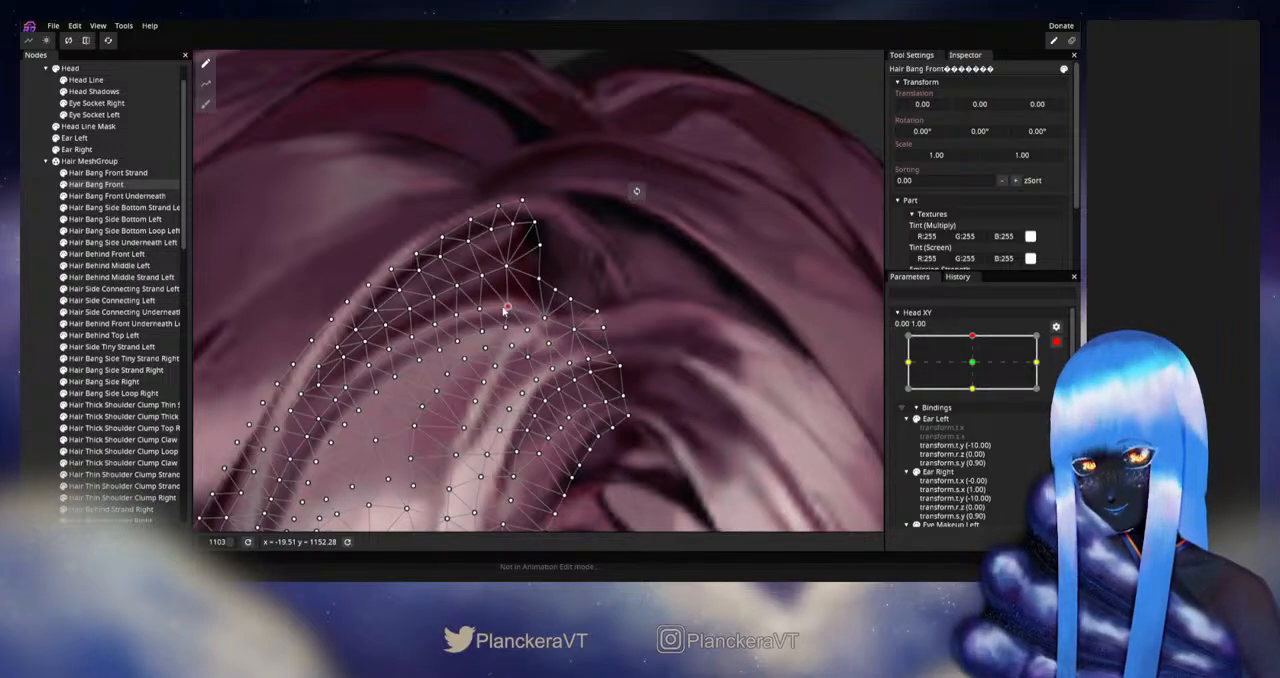
pyautogui.moveTo(507, 308); pyautogui.dragTo(522, 310)
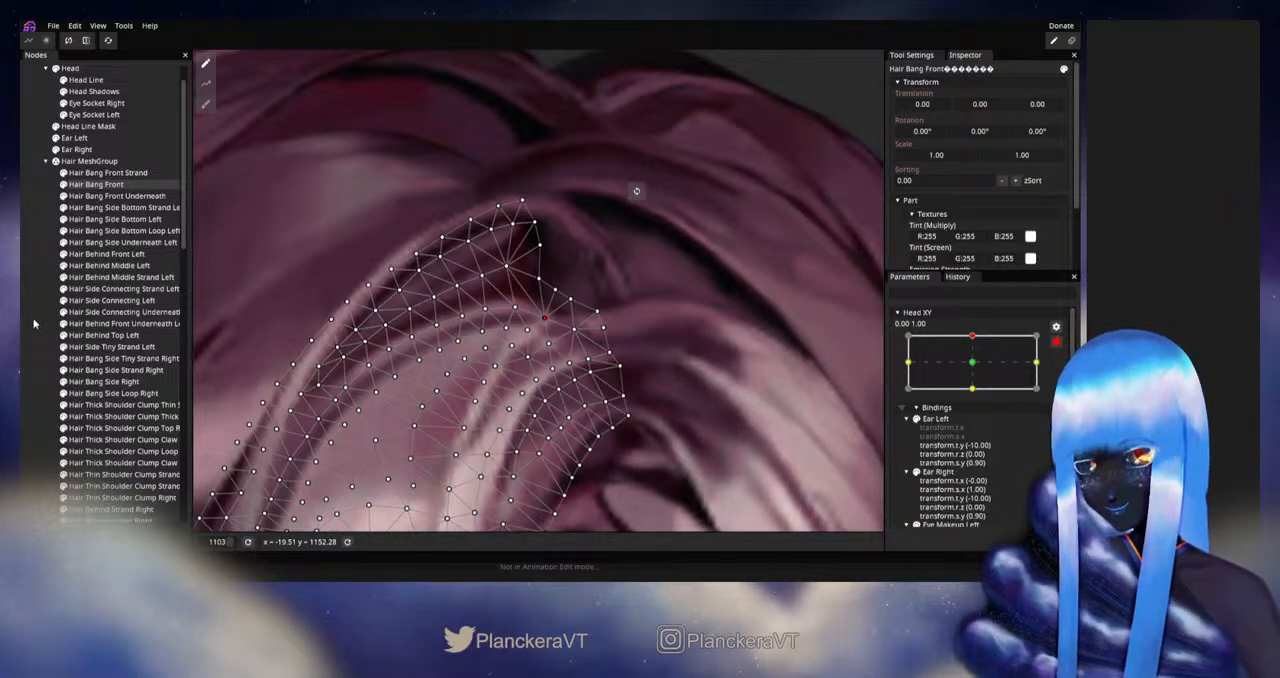
pyautogui.click(642, 367)
# - Disarm Head XY to preview the adjusted bang highlight with the whole head in view, and rearm it at 0.00, 1.00
pyautogui.scroll(-2, 642, 367)
pyautogui.scroll(-3, 641, 361)
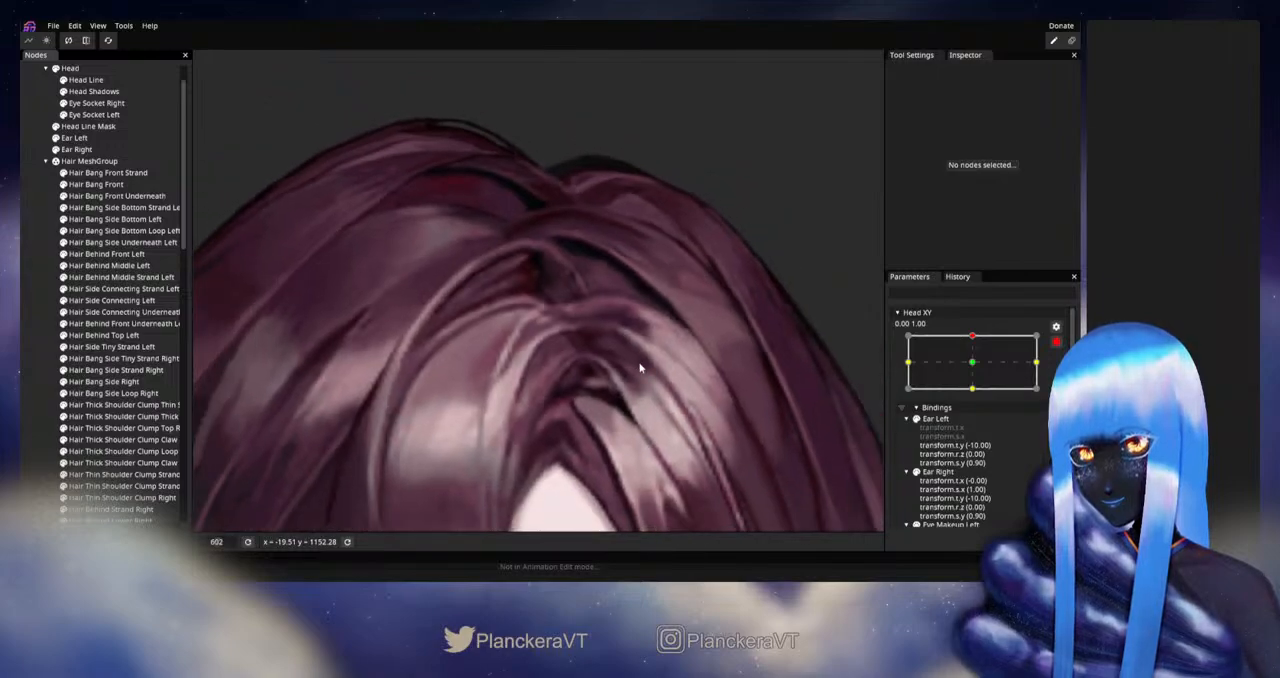
pyautogui.scroll(-4, 638, 367)
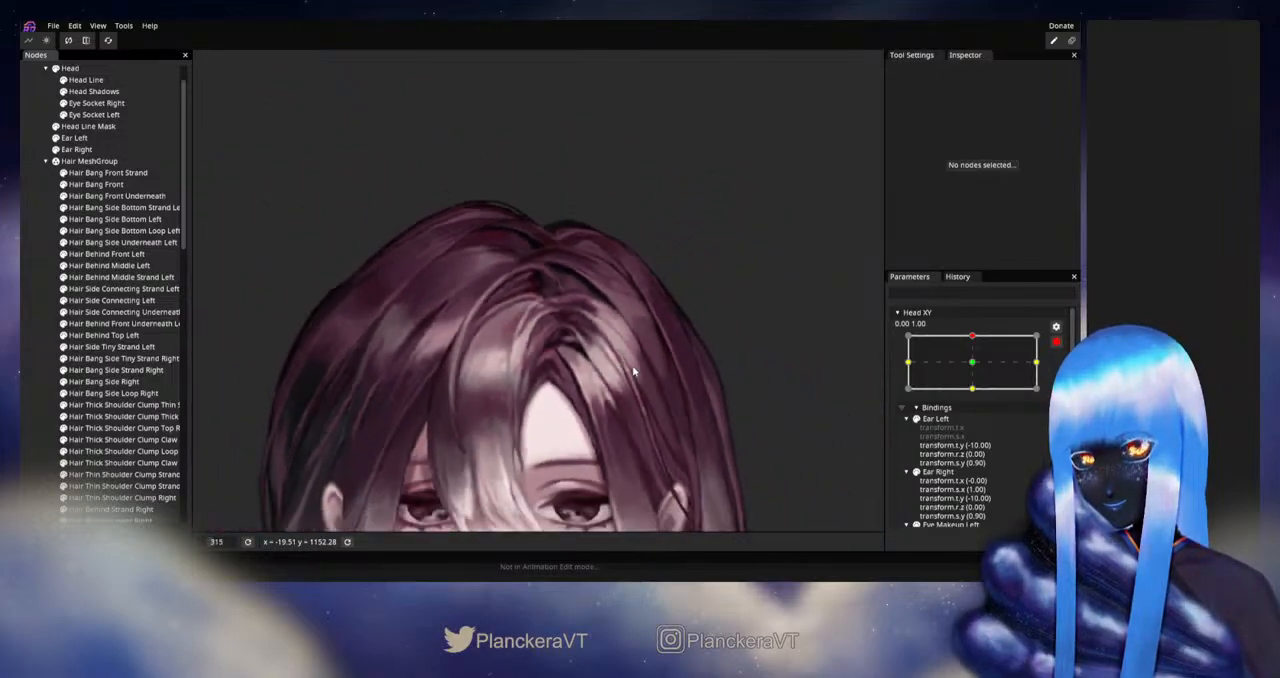
pyautogui.scroll(-2, 628, 364)
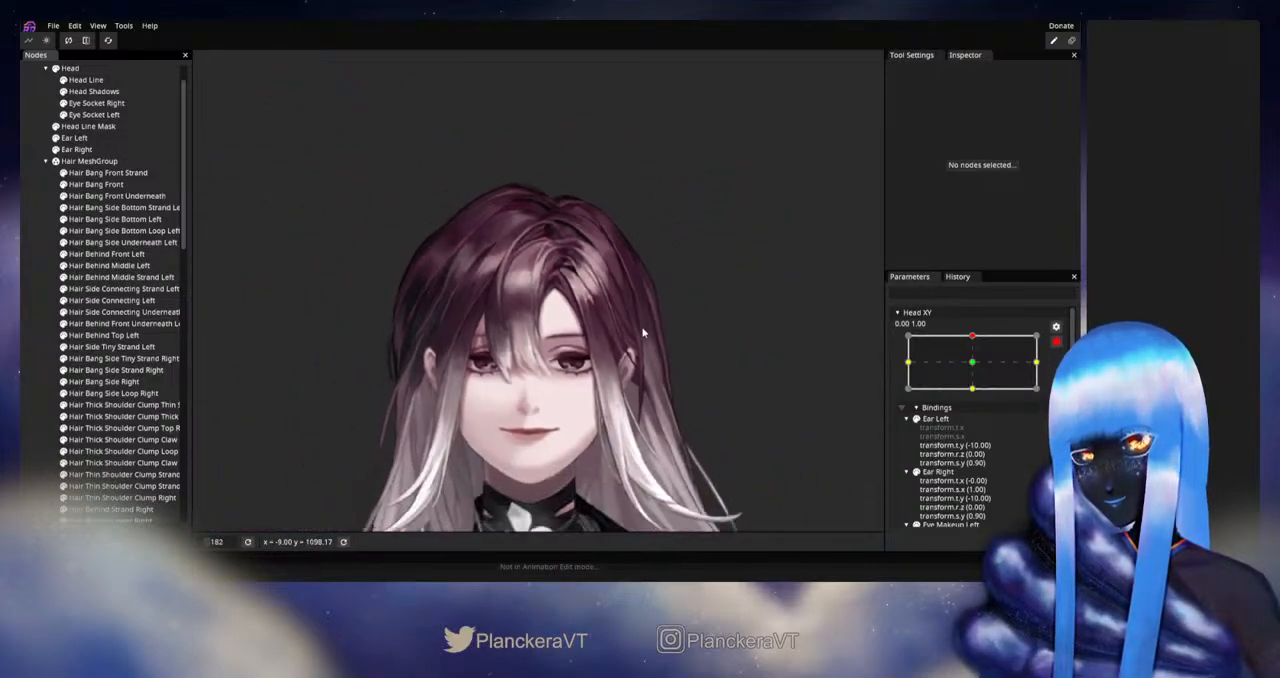
pyautogui.click(1055, 344)
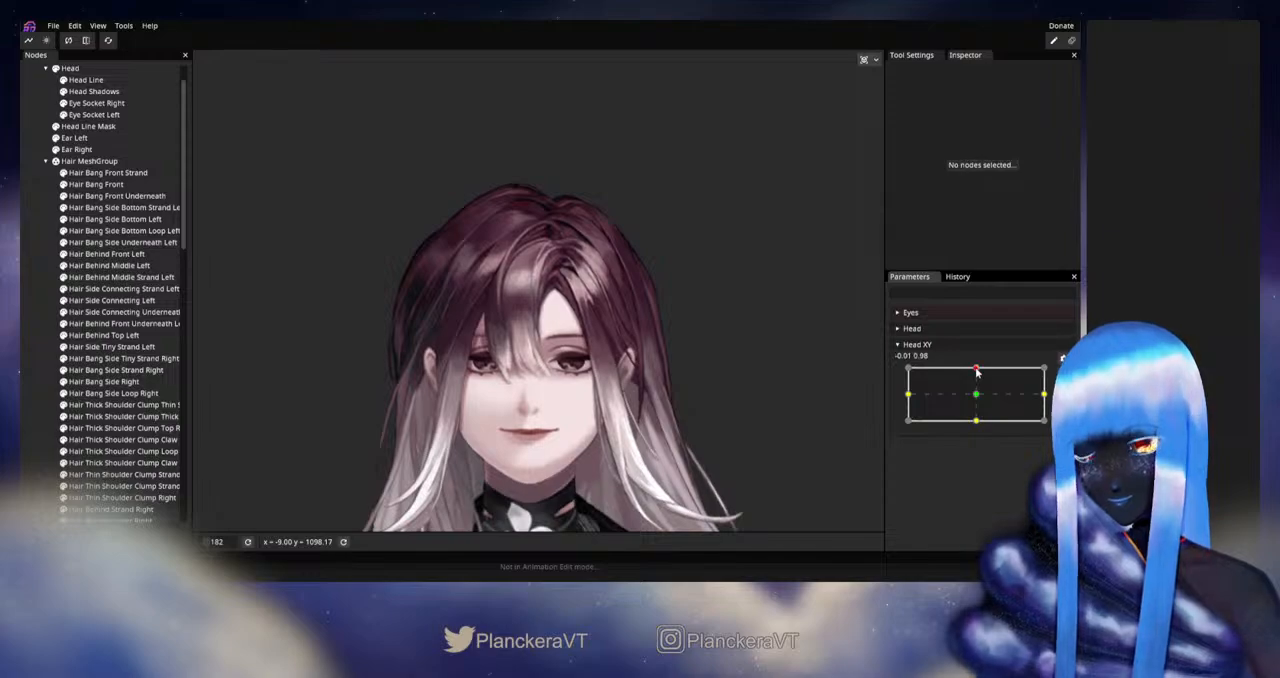
pyautogui.moveTo(976, 369)
pyautogui.mouseDown()
pyautogui.moveTo(976, 392)
pyautogui.moveTo(975, 369)
pyautogui.mouseUp()
pyautogui.click(1062, 357)
# - Fine-tune more Hair Bang Front vertices along the upper highlight curve and the lighter strand just below it
pyautogui.scroll(5, 549, 353)
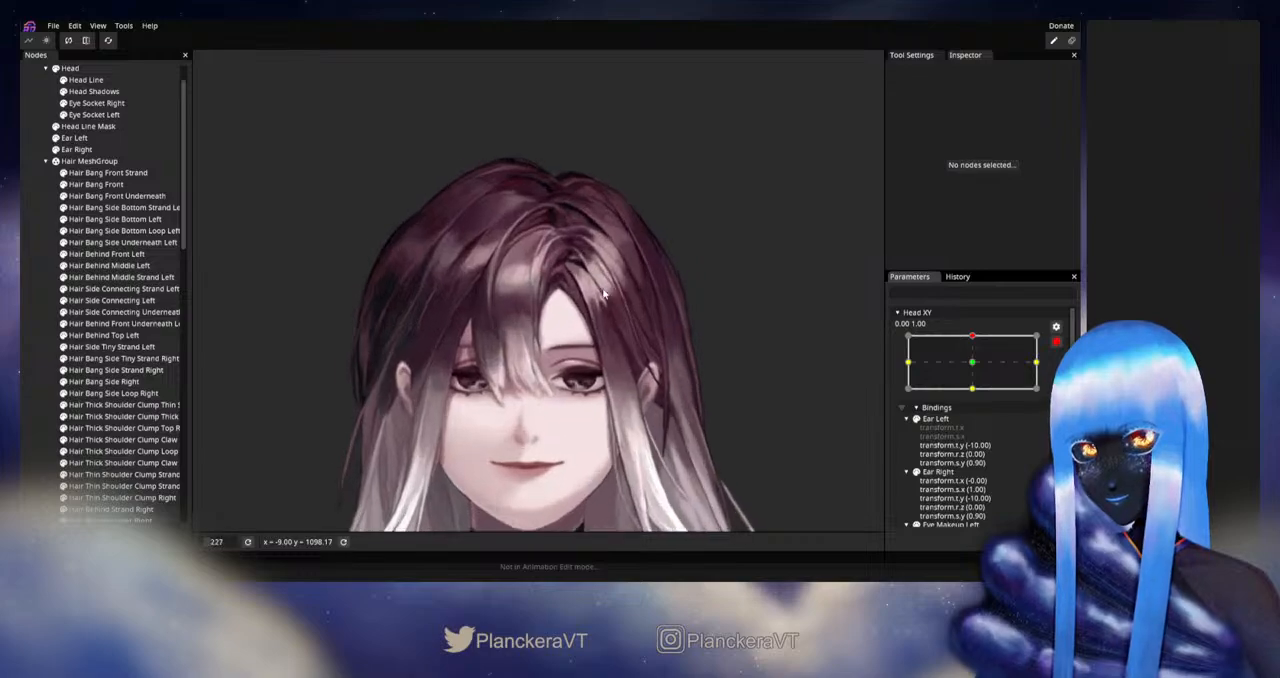
pyautogui.scroll(5, 549, 353)
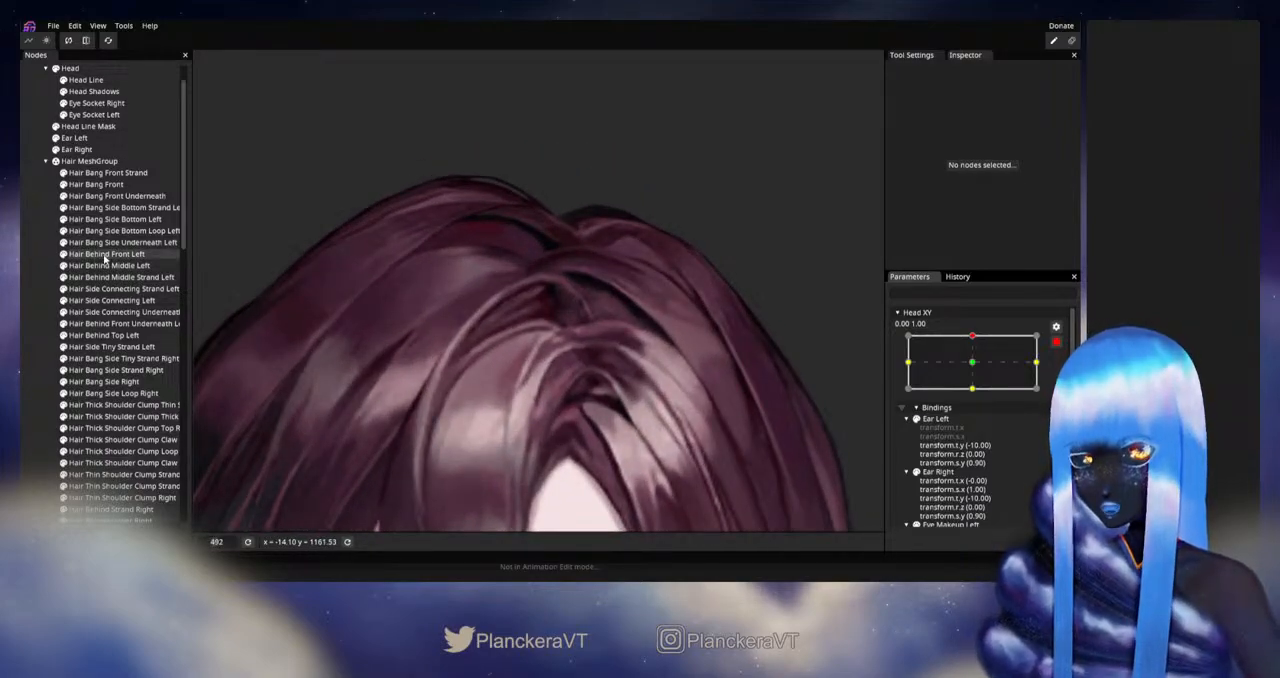
pyautogui.click(100, 185)
pyautogui.scroll(5, 527, 369)
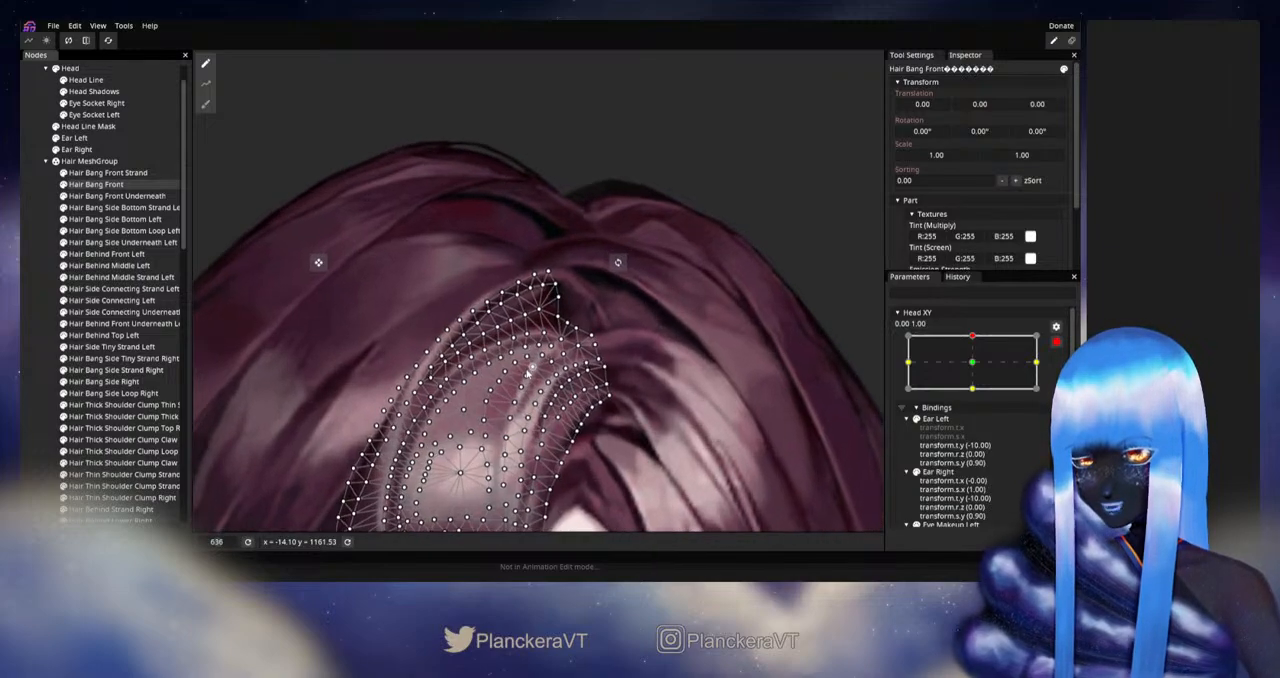
pyautogui.scroll(3, 527, 369)
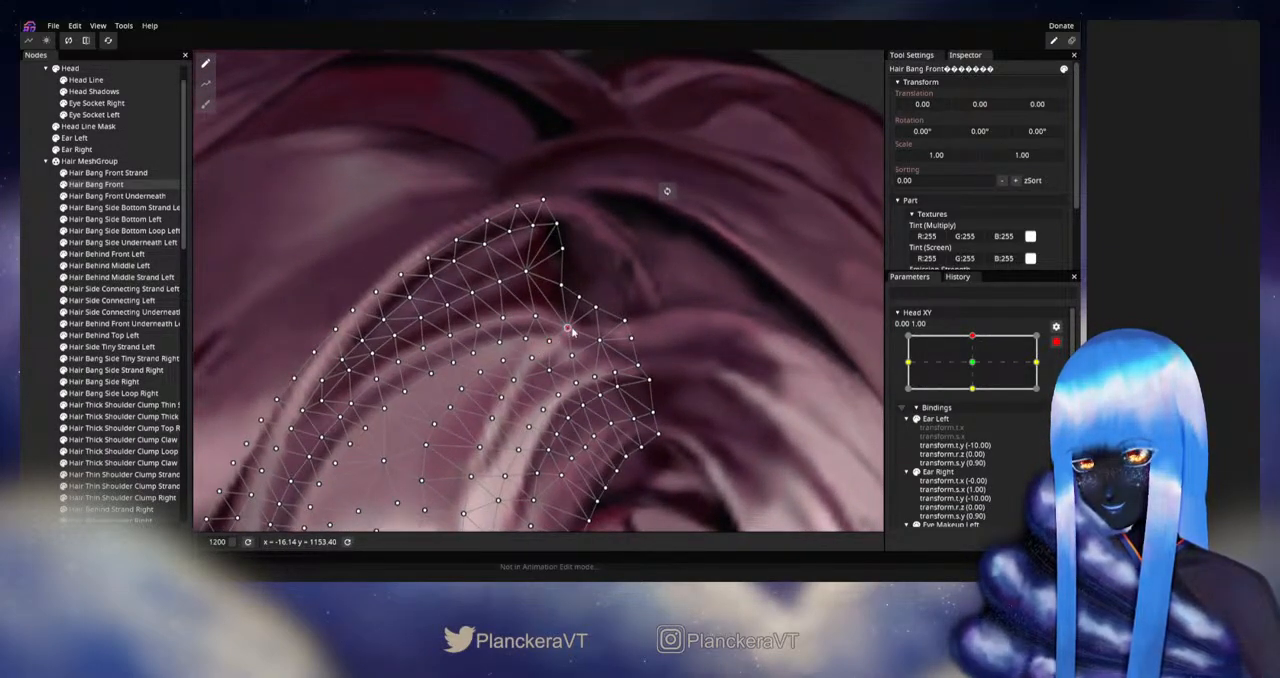
pyautogui.click(538, 318)
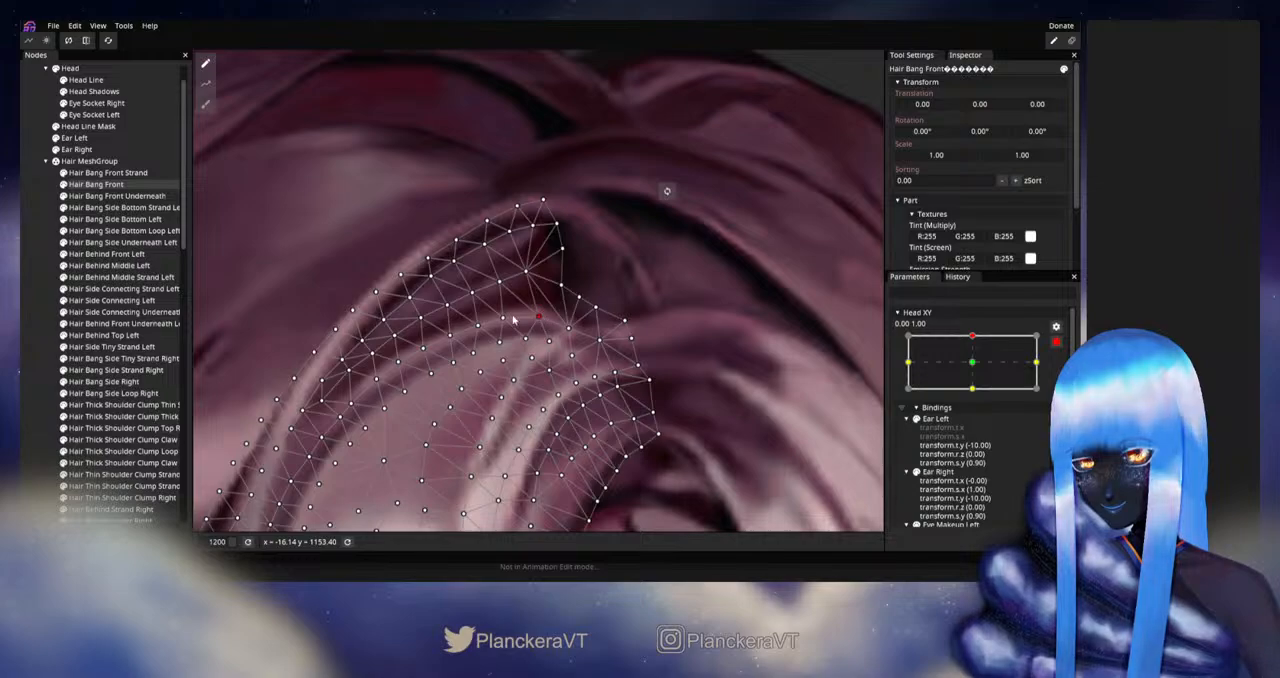
pyautogui.click(506, 318)
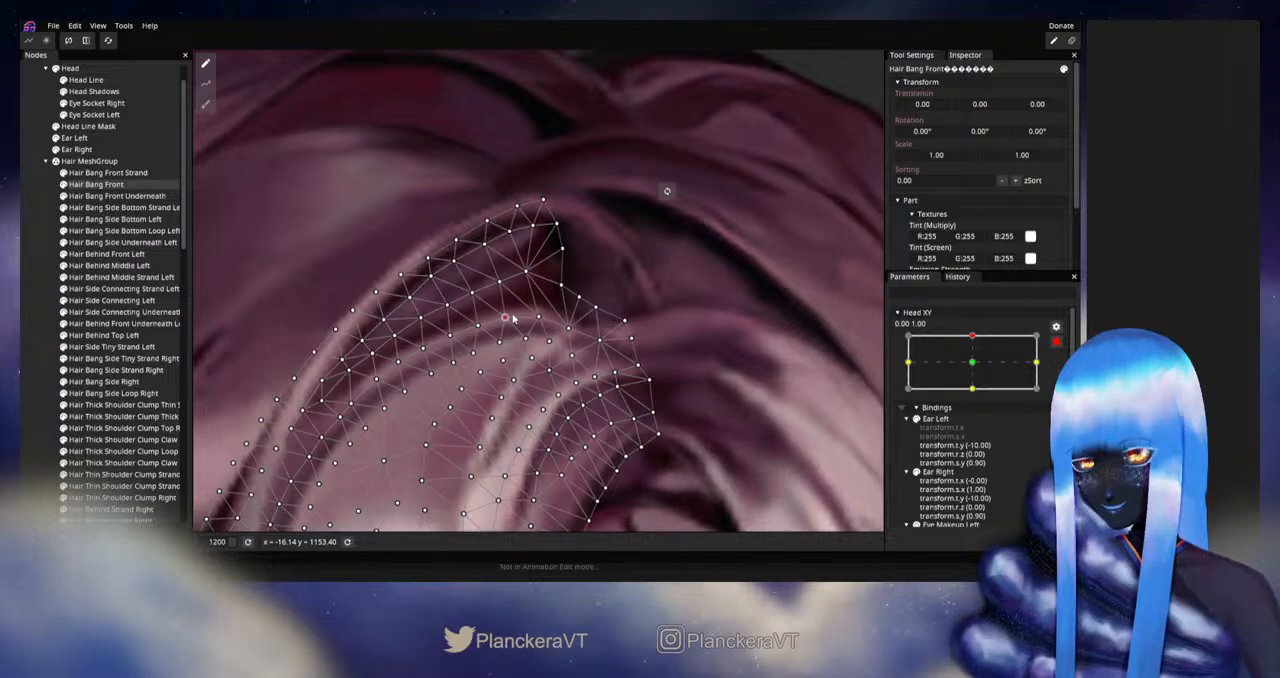
pyautogui.click(520, 382)
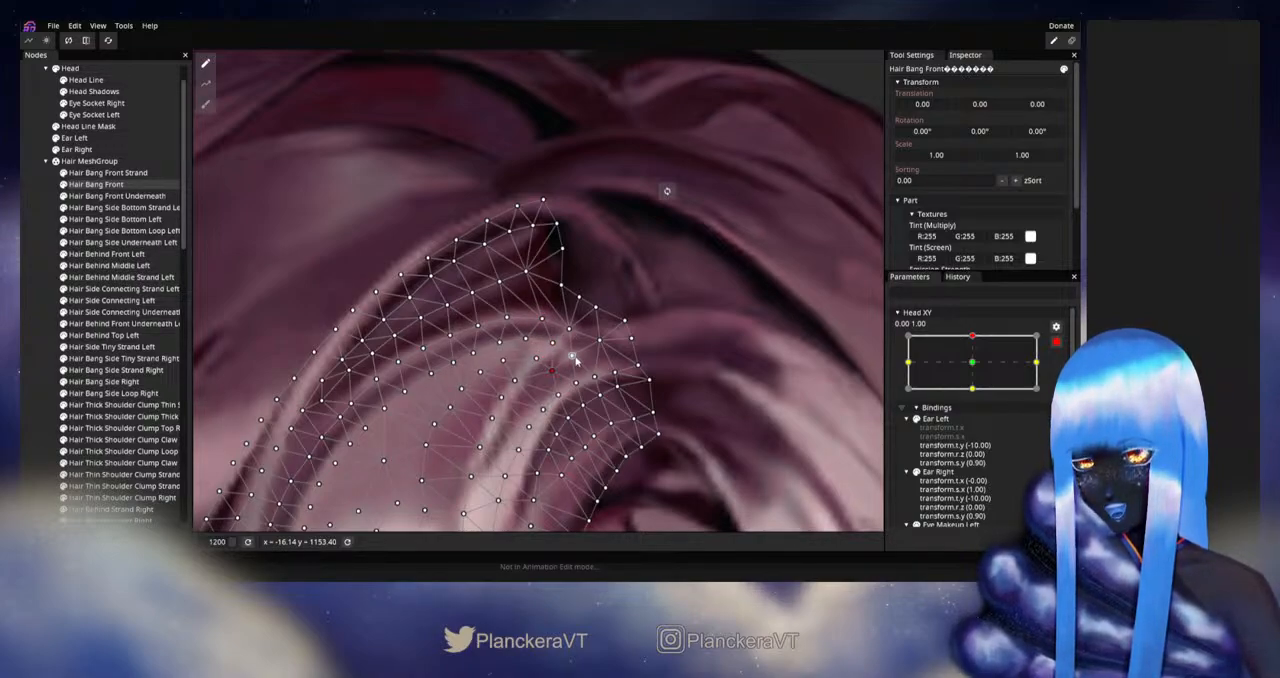
pyautogui.click(573, 357)
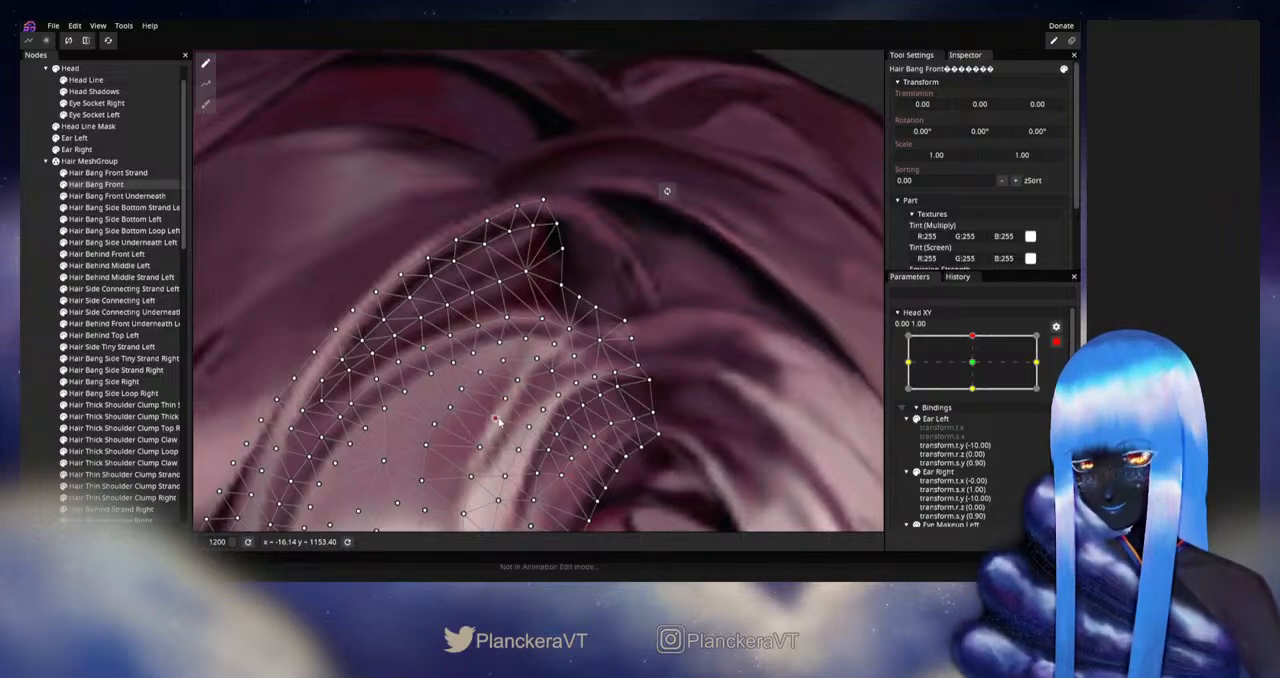
pyautogui.click(28, 368)
pyautogui.scroll(-3, 601, 405)
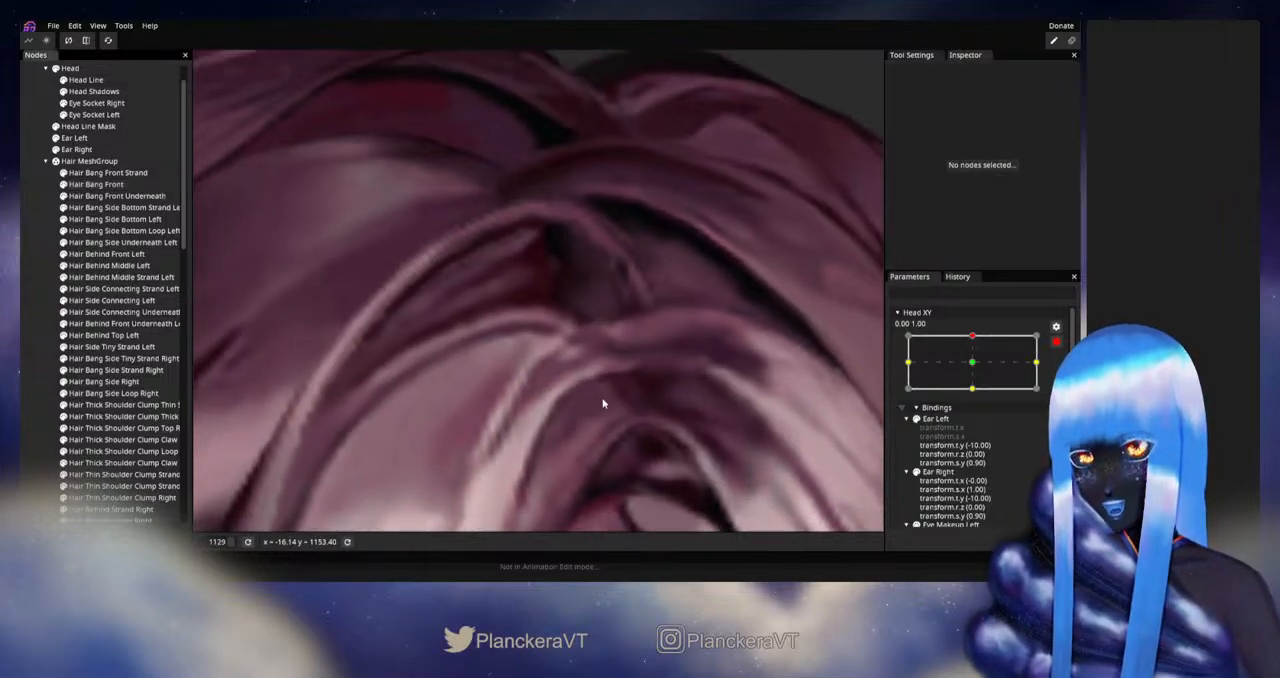
# - Disarm Head XY to check how the parting moves around the upward tilt, and rearm it at 0.00, 1.00
pyautogui.scroll(-6, 600, 400)
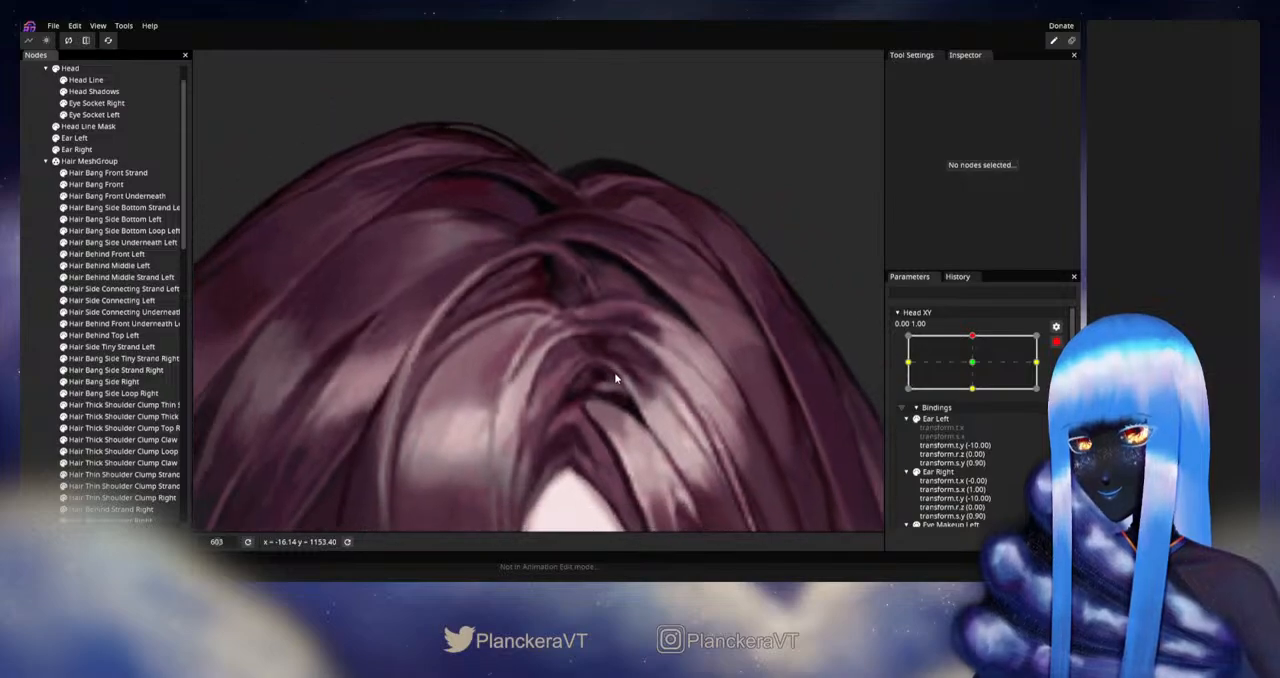
pyautogui.scroll(-6, 619, 380)
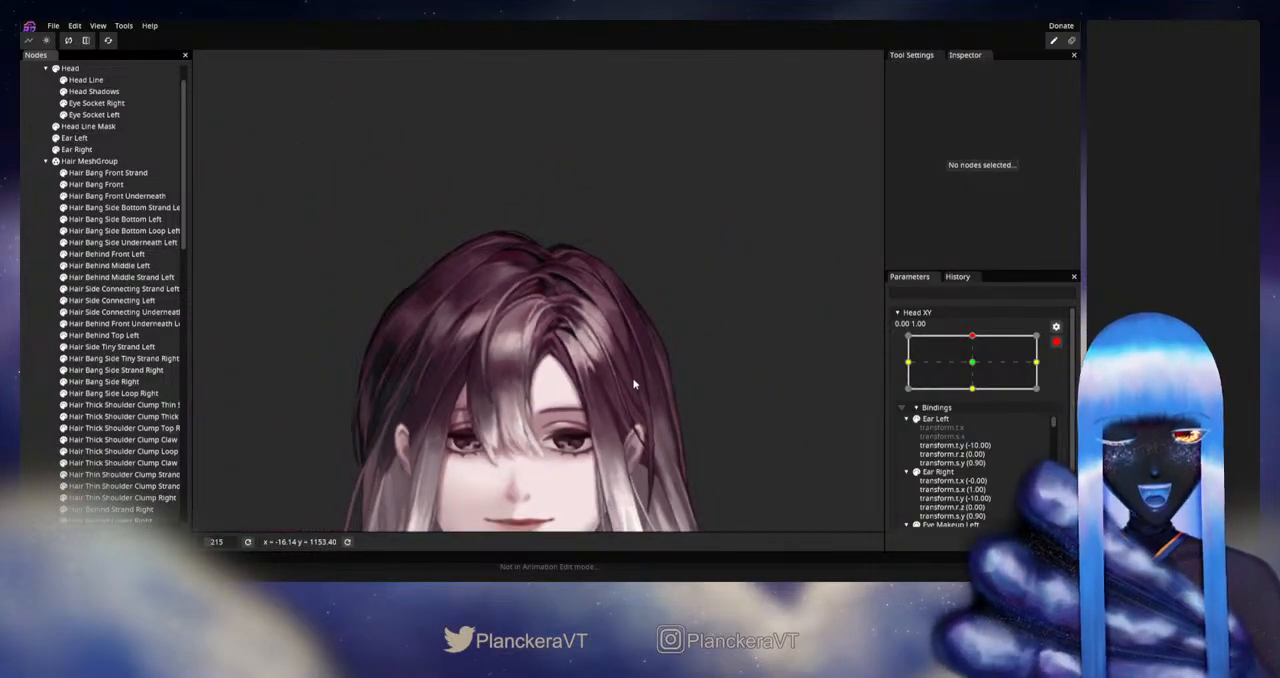
pyautogui.scroll(-1, 634, 376)
pyautogui.click(1055, 342)
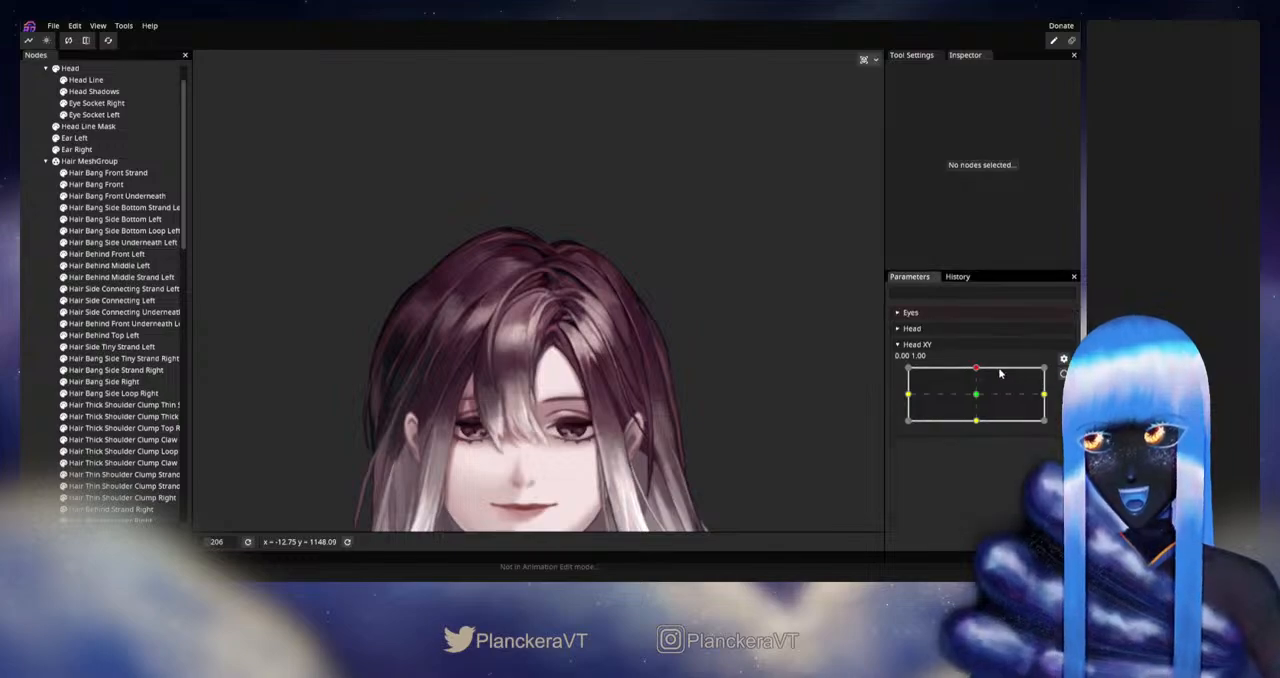
pyautogui.moveTo(977, 372)
pyautogui.mouseDown()
pyautogui.moveTo(977, 399)
pyautogui.moveTo(965, 368)
pyautogui.mouseUp()
pyautogui.click(1062, 373)
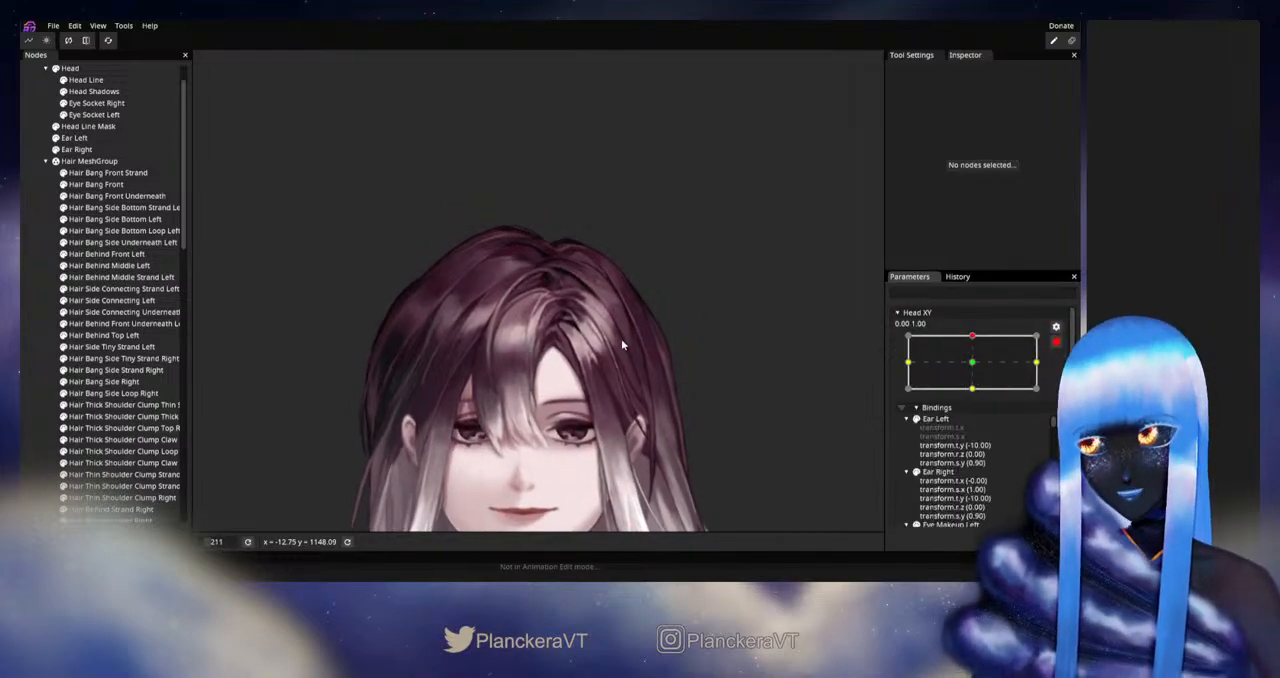
# - Try the 28.00 Circle Brush on Hair Bang Front's mesh beside the parting
pyautogui.scroll(5, 621, 338)
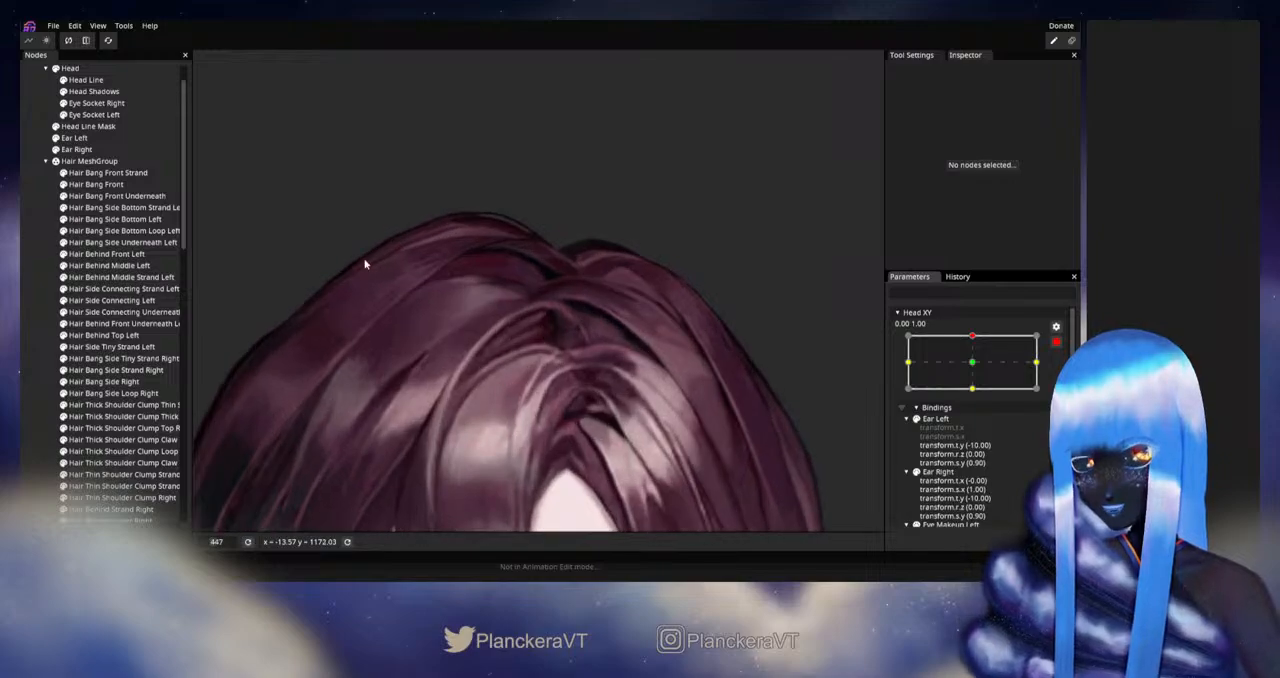
pyautogui.click(90, 185)
pyautogui.scroll(2, 672, 371)
pyautogui.scroll(2, 678, 374)
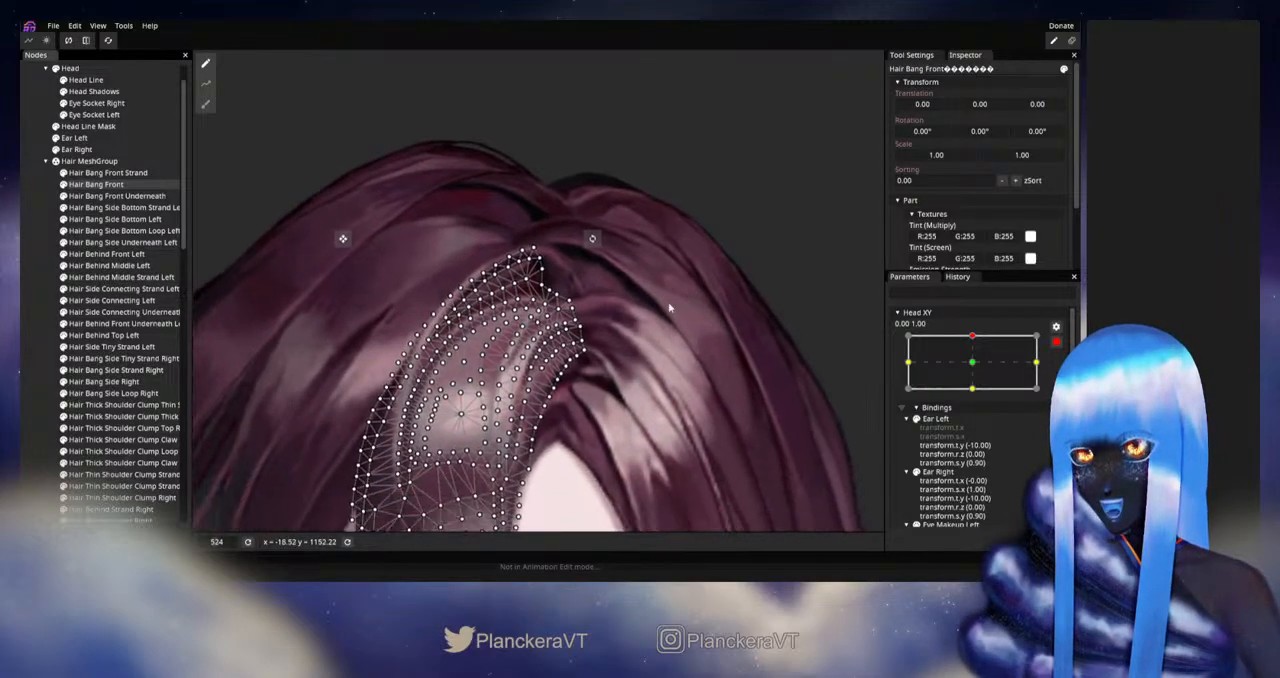
pyautogui.click(205, 104)
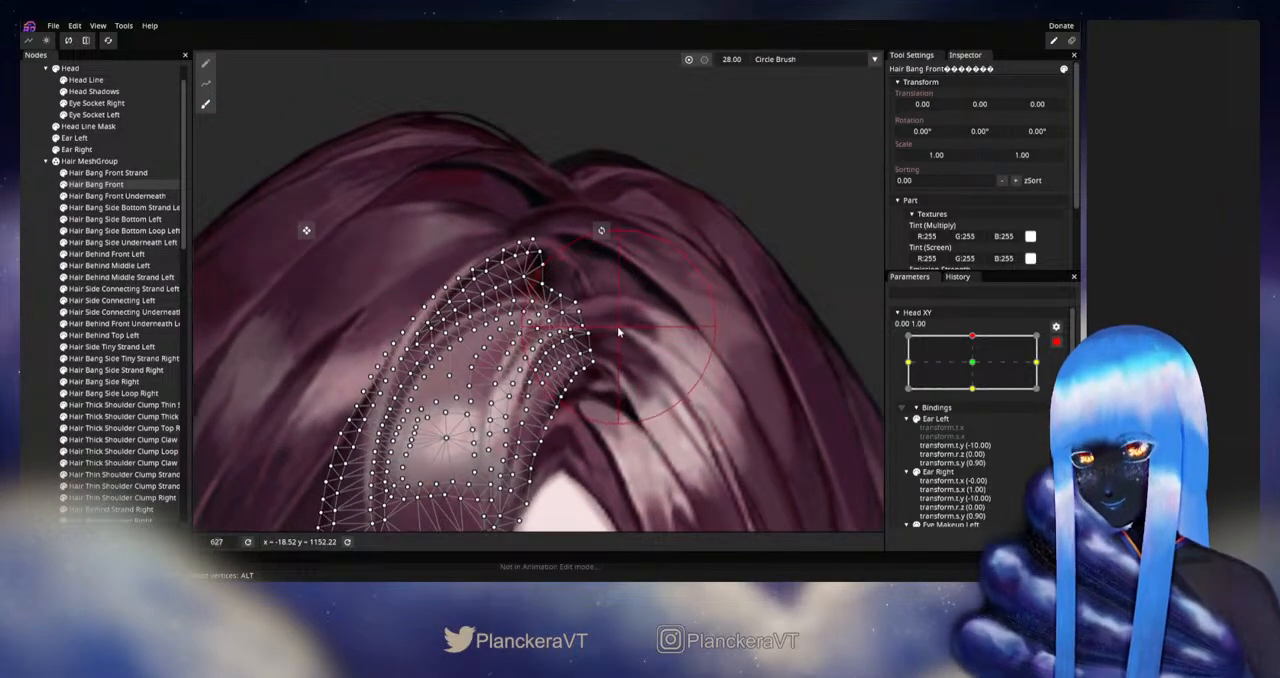
pyautogui.click(79, 330)
# - Disarm Head XY to preview the crown with Head XY slightly off centre at full upward tilt, and rearm it at 0.00, 1.00
pyautogui.scroll(-4, 678, 381)
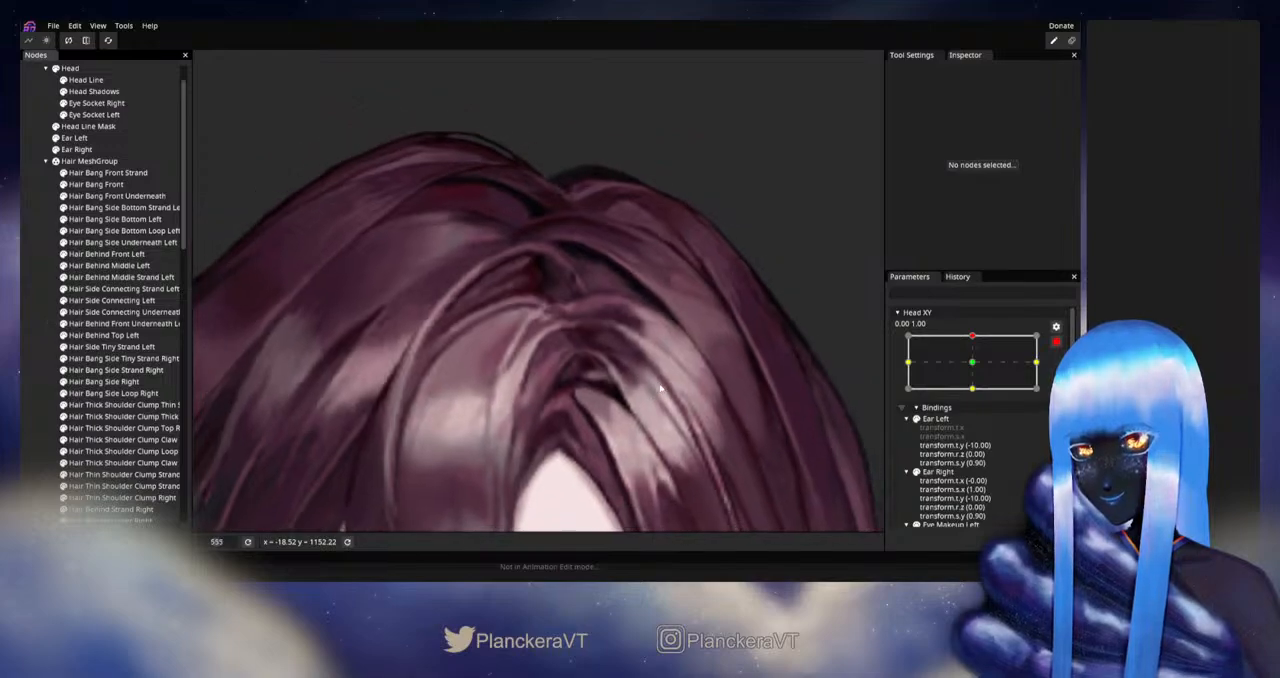
pyautogui.scroll(-1, 678, 381)
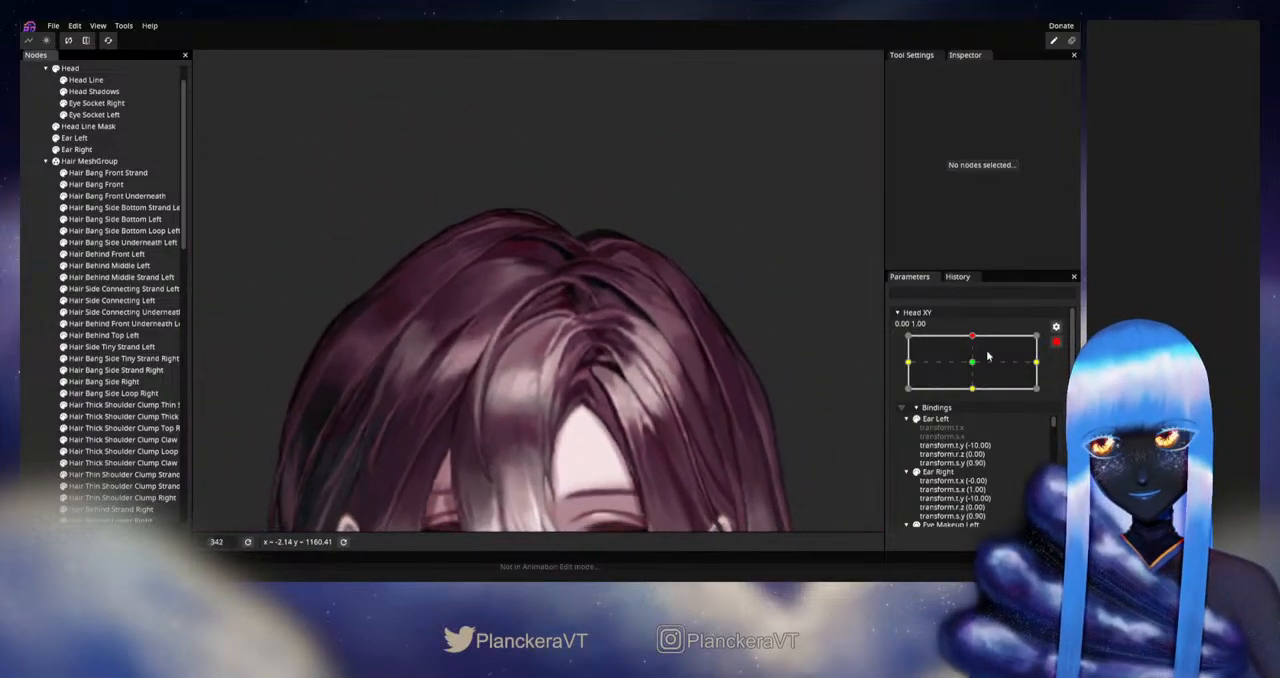
pyautogui.click(1056, 342)
pyautogui.moveTo(978, 368); pyautogui.dragTo(976, 368)
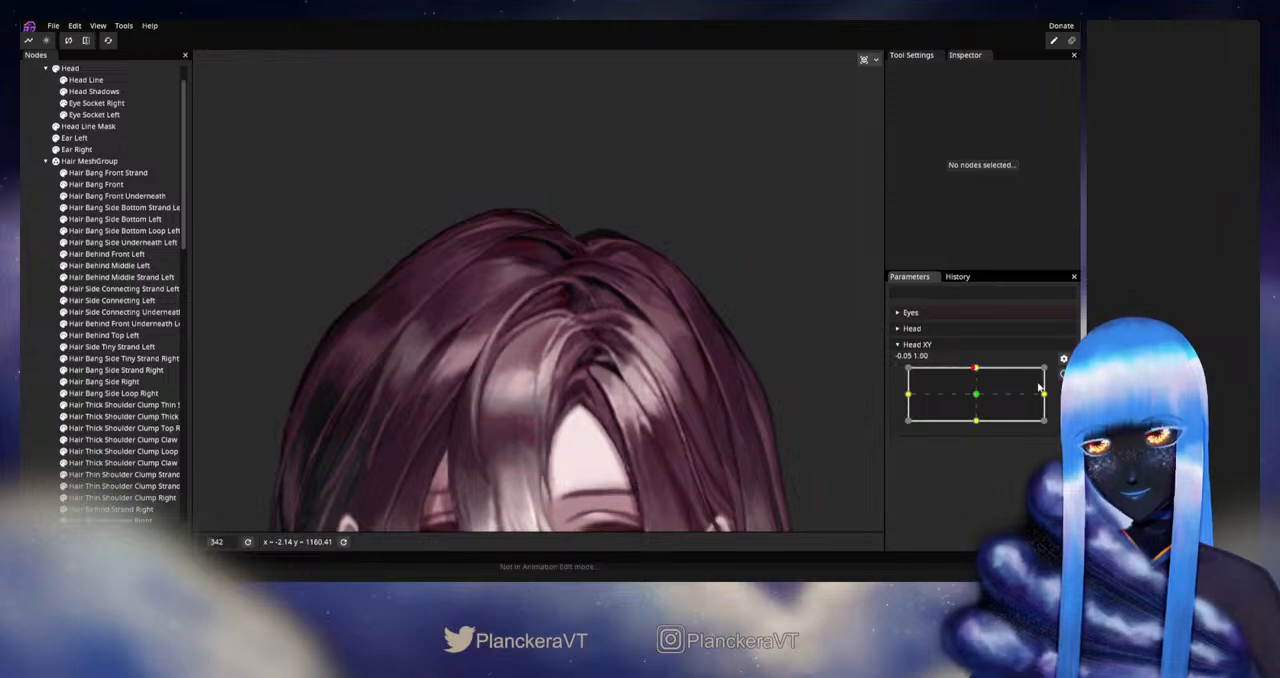
pyautogui.click(1063, 373)
# - Adjust Hair Bang Front vertices along the inner end of the upper highlight curve, beside the parting
pyautogui.scroll(3, 547, 418)
pyautogui.scroll(2, 547, 418)
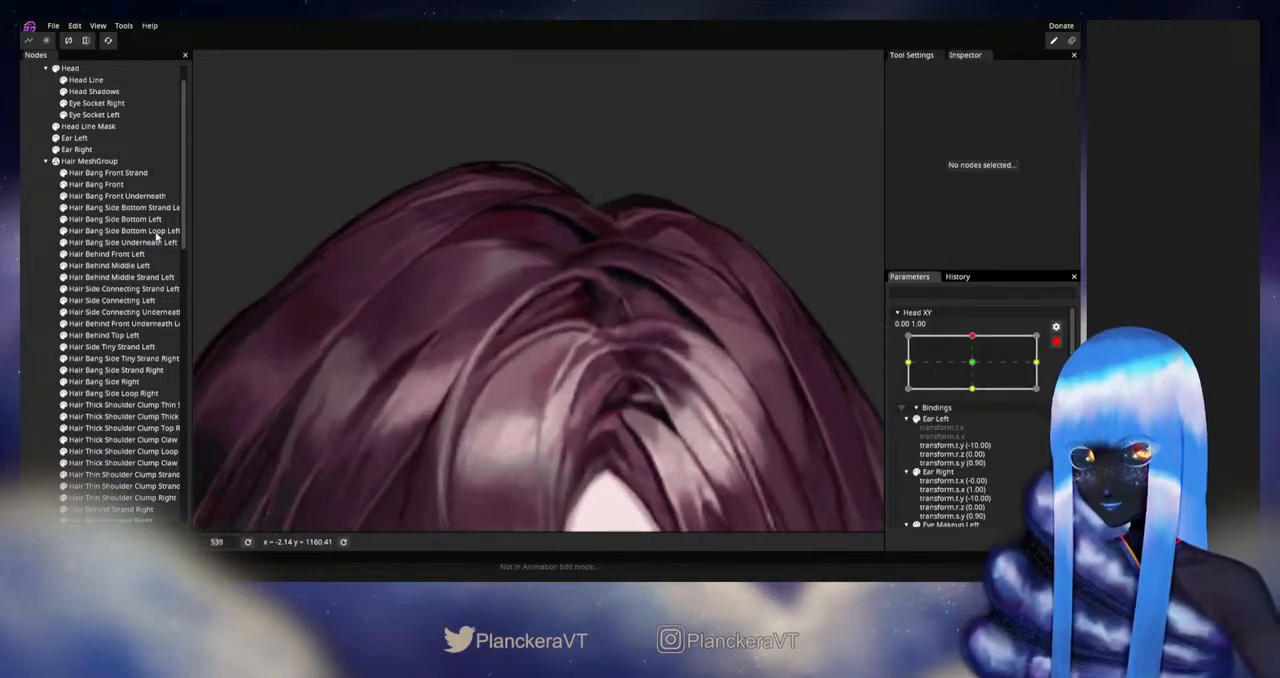
pyautogui.click(110, 184)
pyautogui.scroll(4, 671, 344)
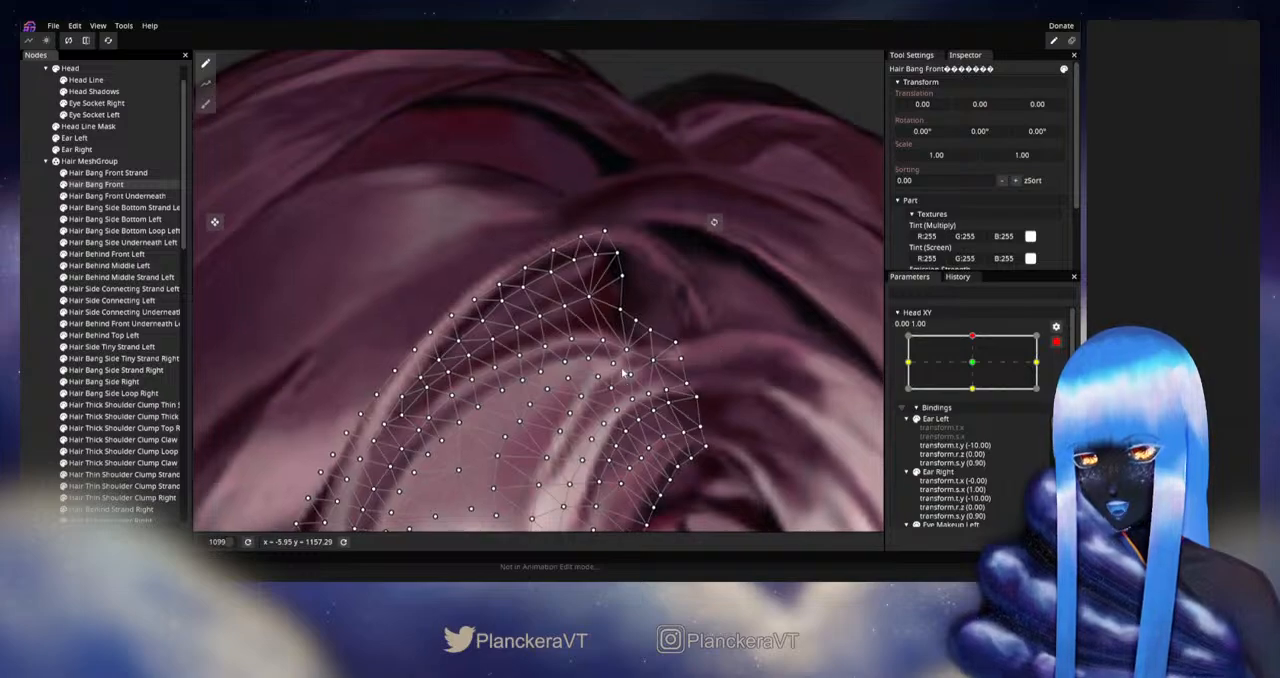
pyautogui.click(610, 362)
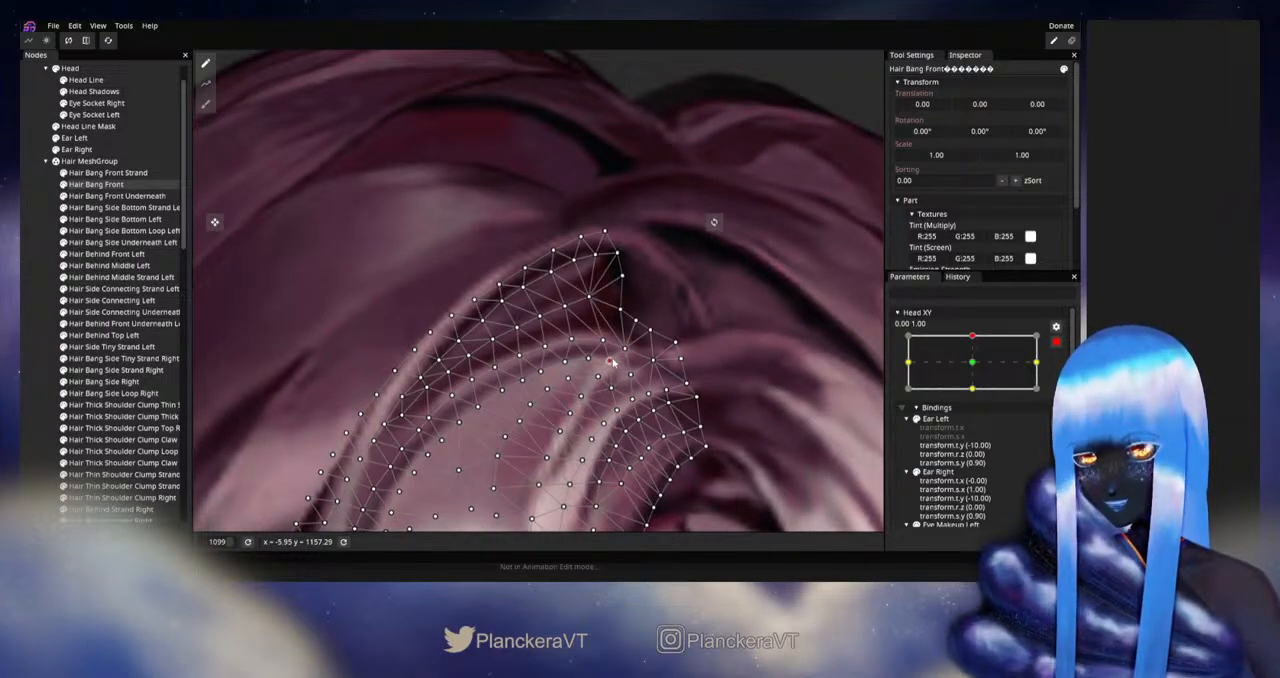
pyautogui.moveTo(604, 342); pyautogui.dragTo(580, 362)
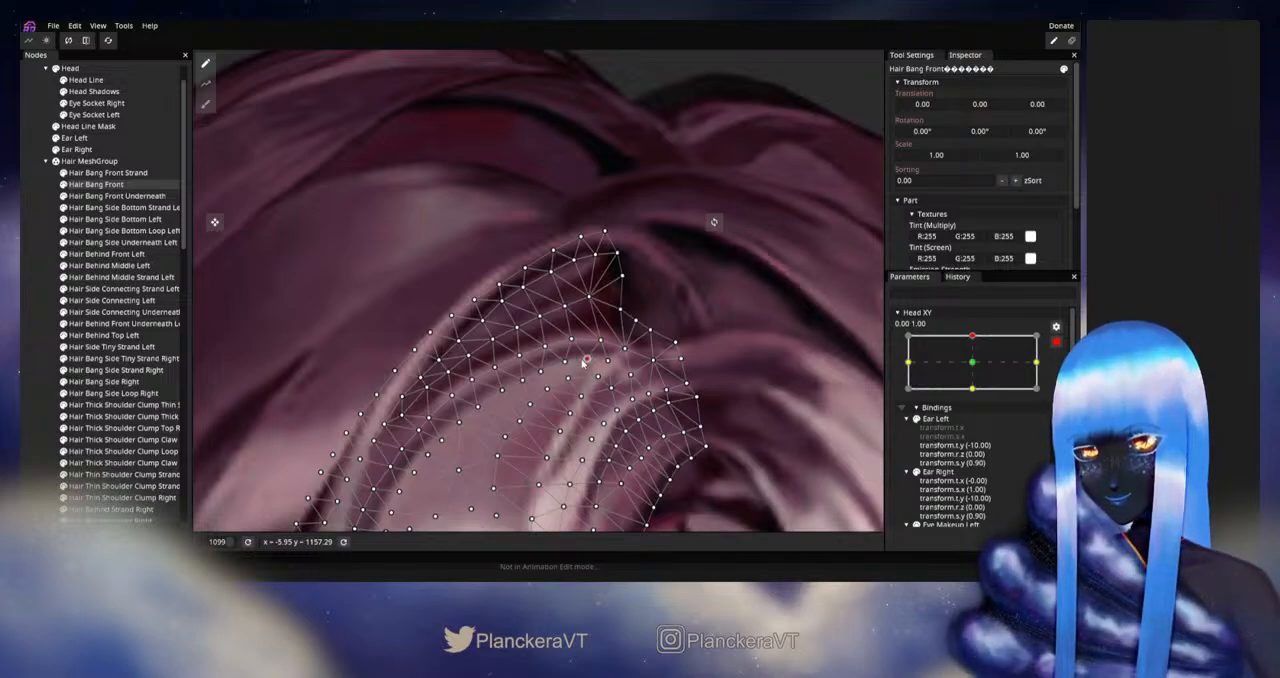
pyautogui.click(623, 346)
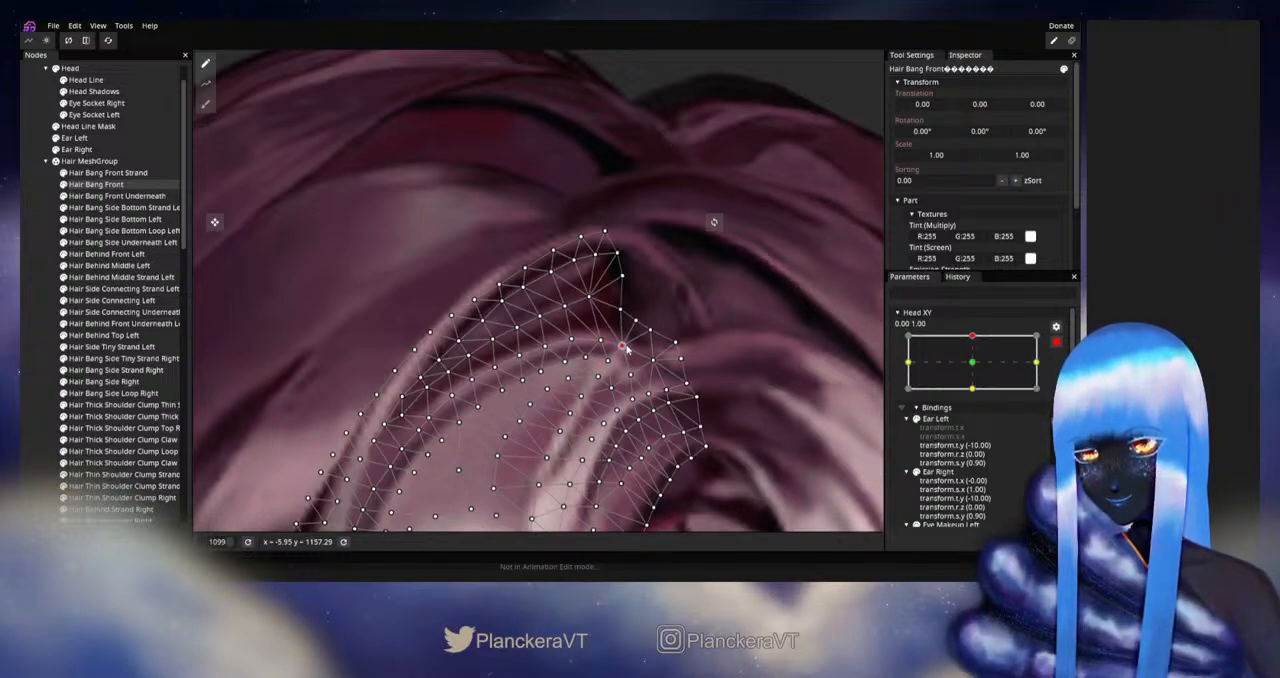
pyautogui.click(630, 373)
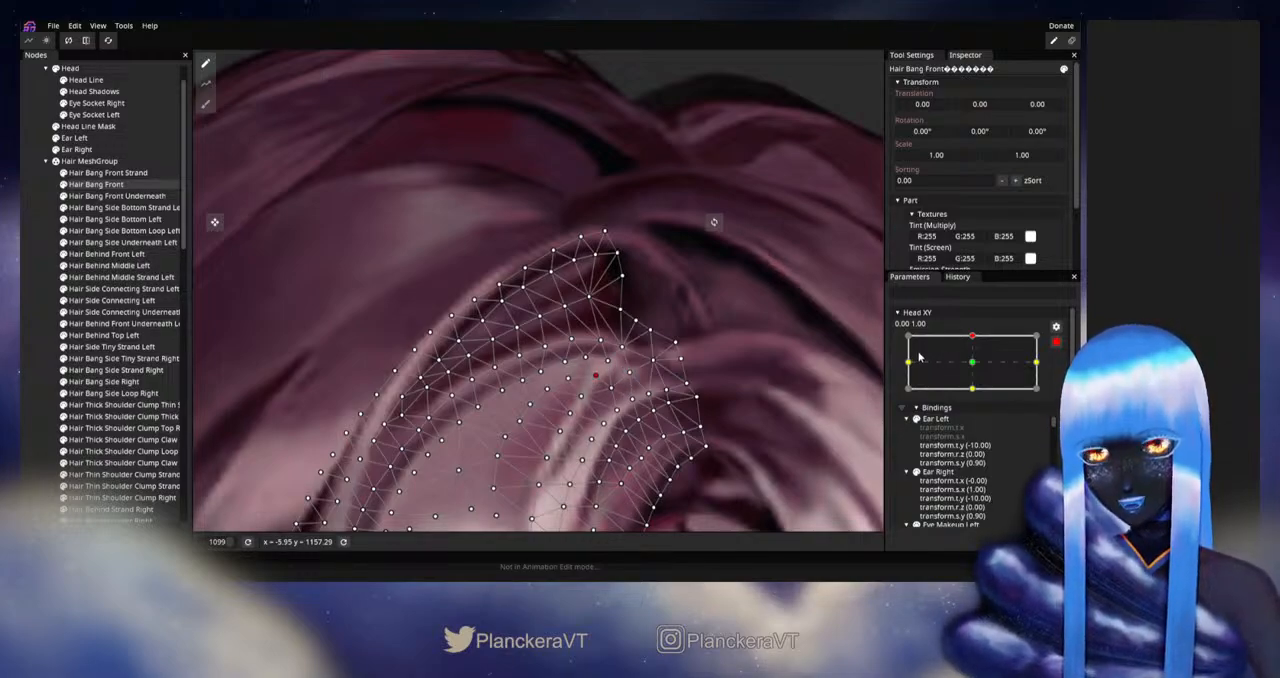
pyautogui.click(49, 316)
pyautogui.click(28, 317)
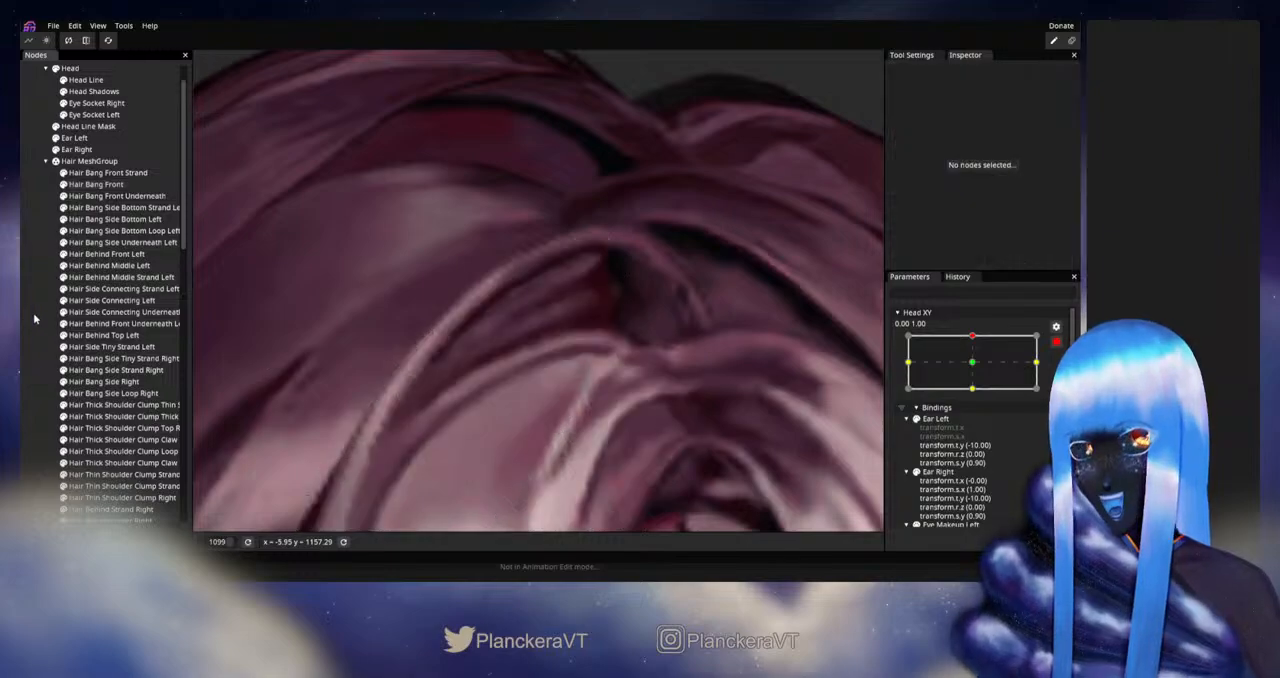
# - Nudge the Hair Bang Front vertex just beneath the highlight curve's inner end, comparing the artwork without the mesh overlay
pyautogui.scroll(-1, 586, 394)
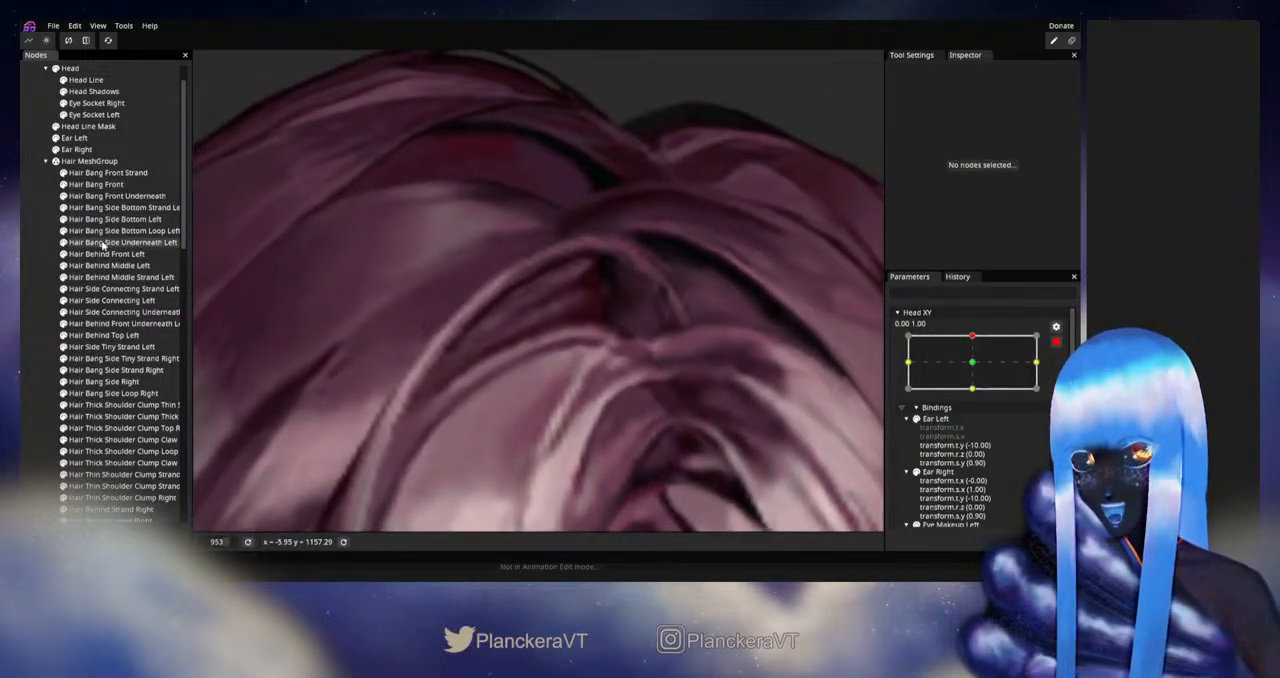
pyautogui.click(100, 185)
pyautogui.scroll(2, 611, 369)
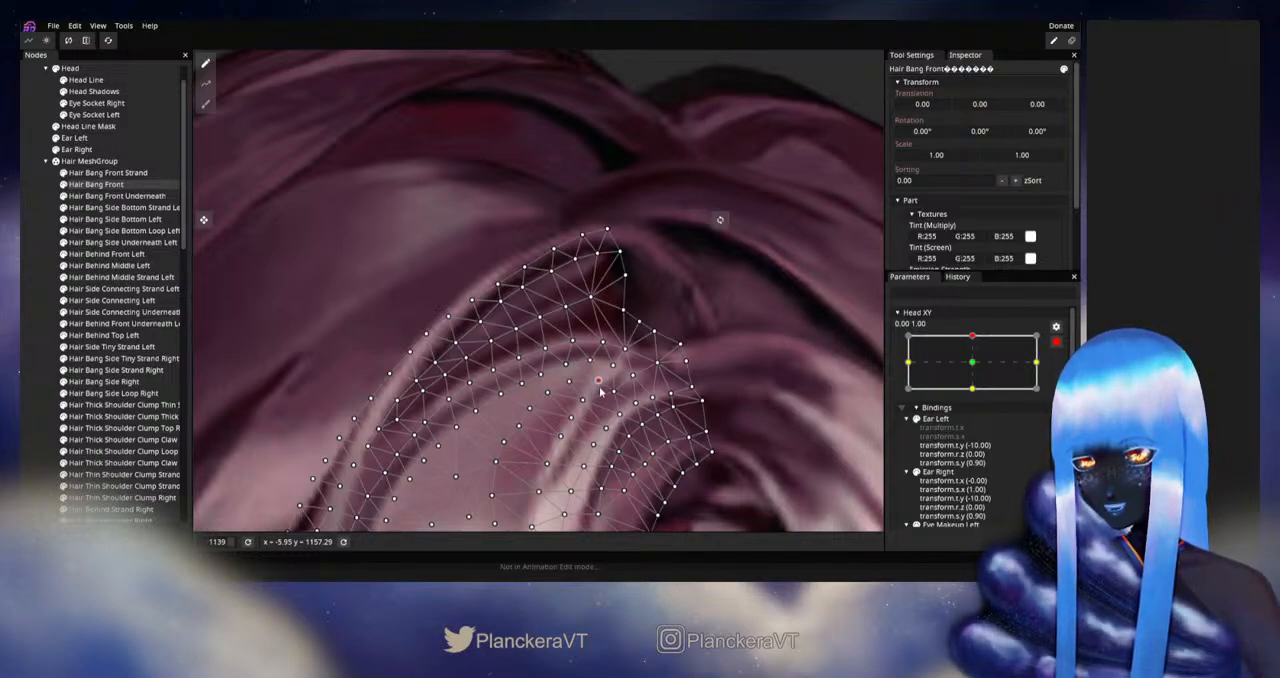
pyautogui.click(433, 370)
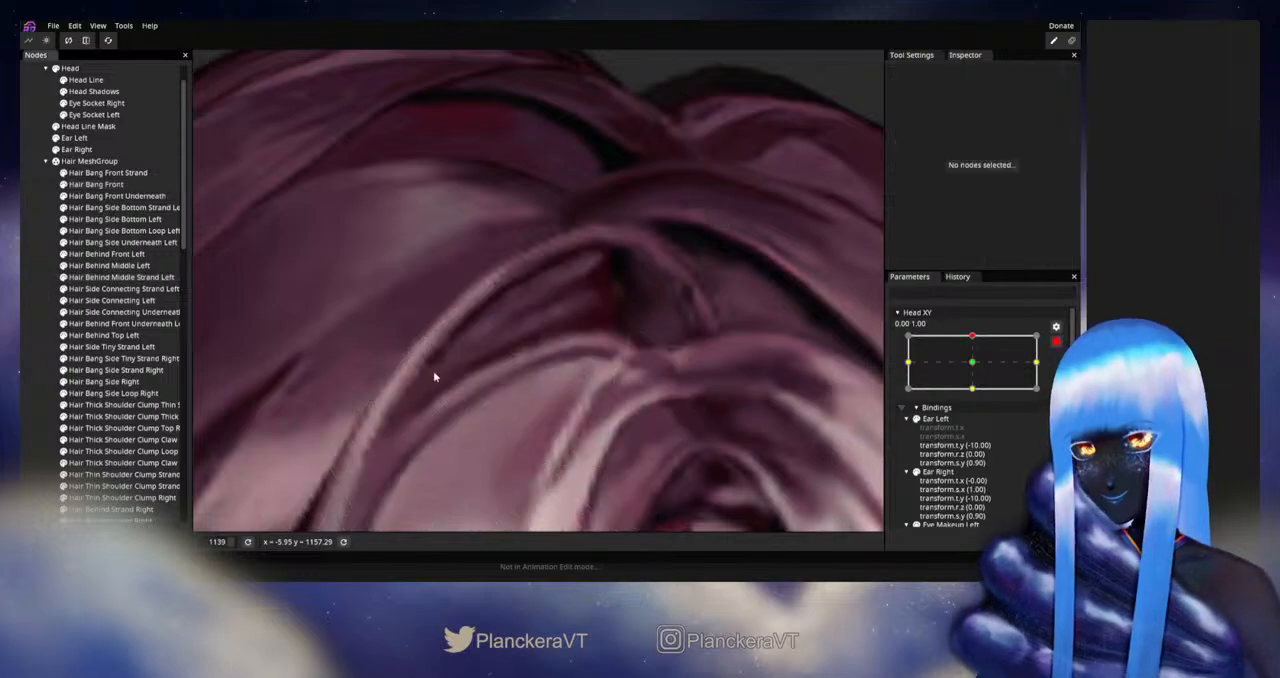
pyautogui.scroll(-2, 563, 370)
pyautogui.click(404, 292)
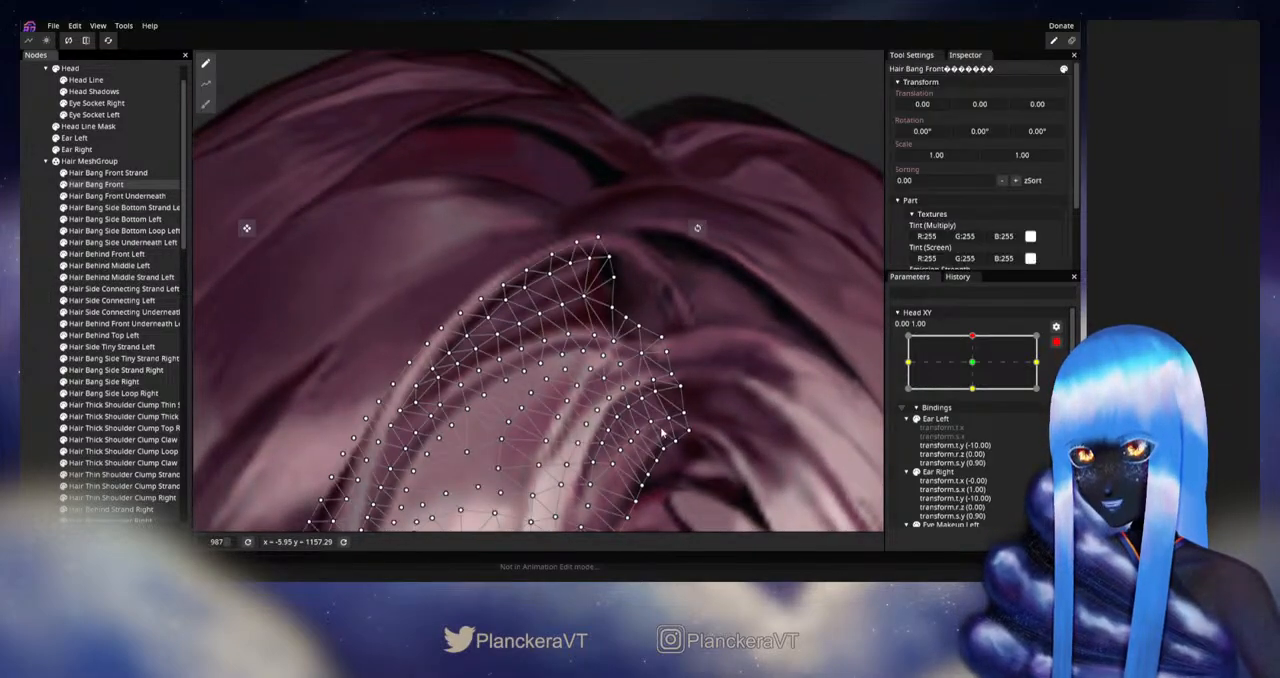
pyautogui.scroll(2, 625, 425)
pyautogui.scroll(1, 603, 408)
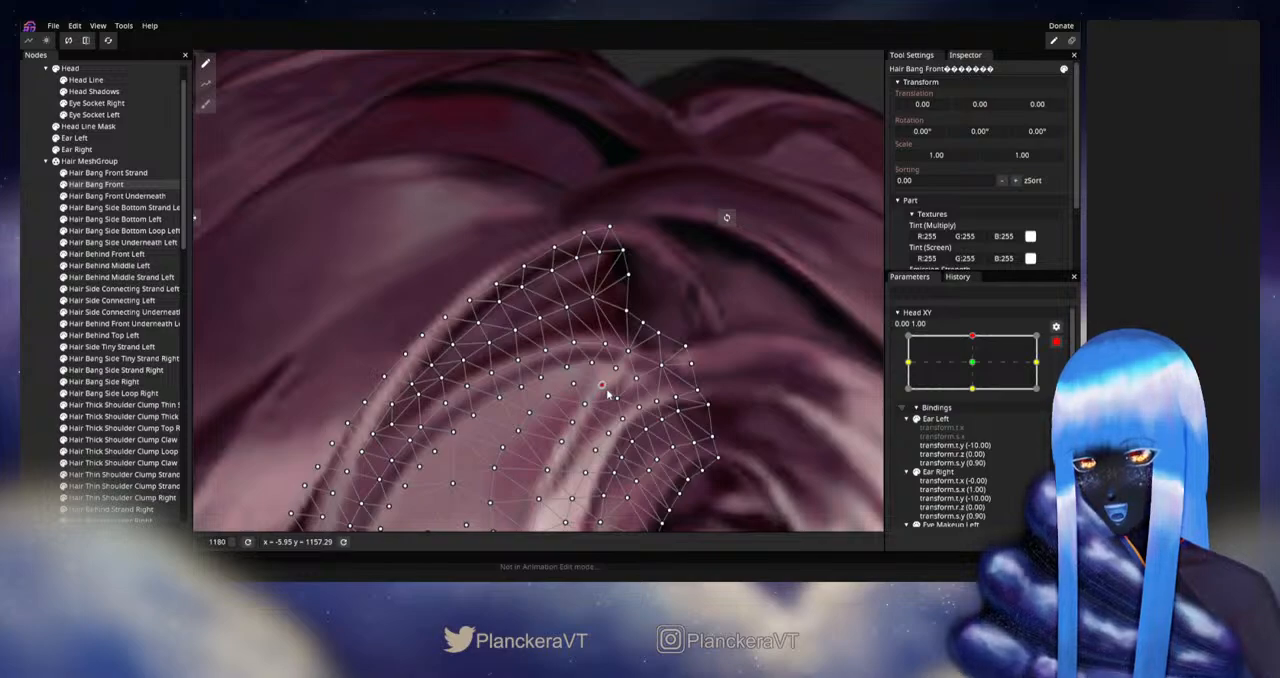
pyautogui.click(41, 297)
# - Refine the Hair Bang Front vertex at the top of the pale strand, and deselect the mesh to inspect the join
pyautogui.scroll(-2, 655, 435)
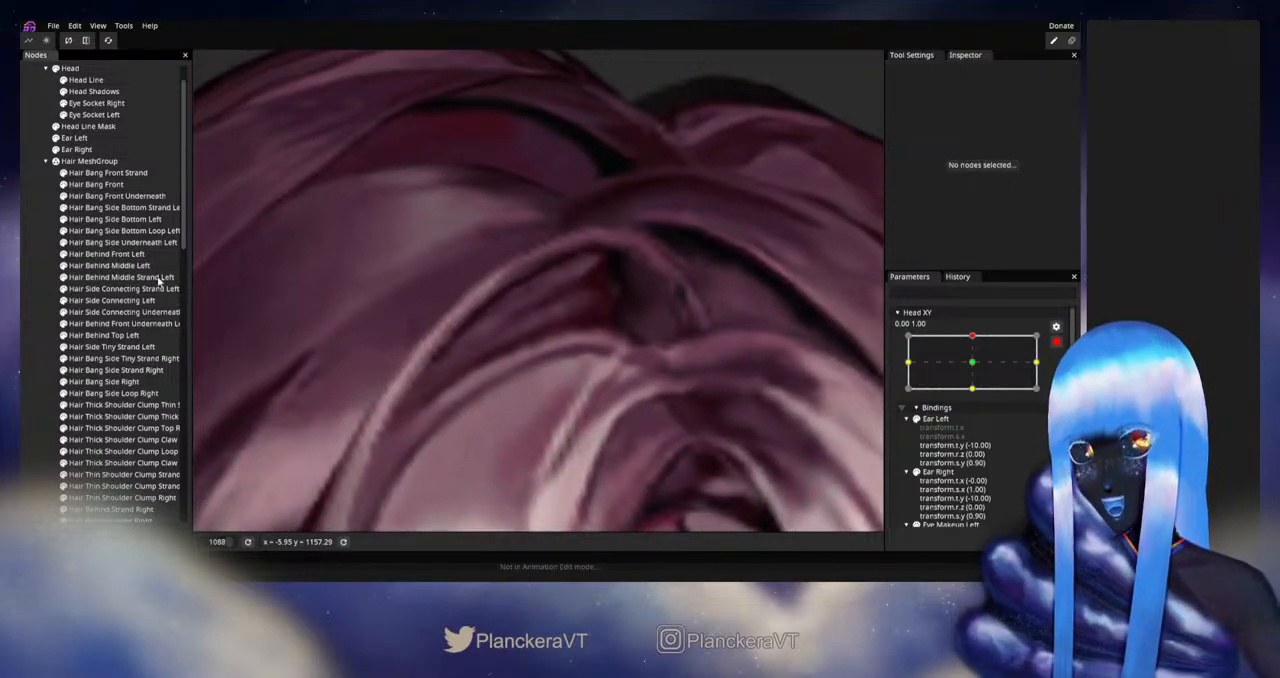
pyautogui.click(100, 184)
pyautogui.scroll(3, 570, 420)
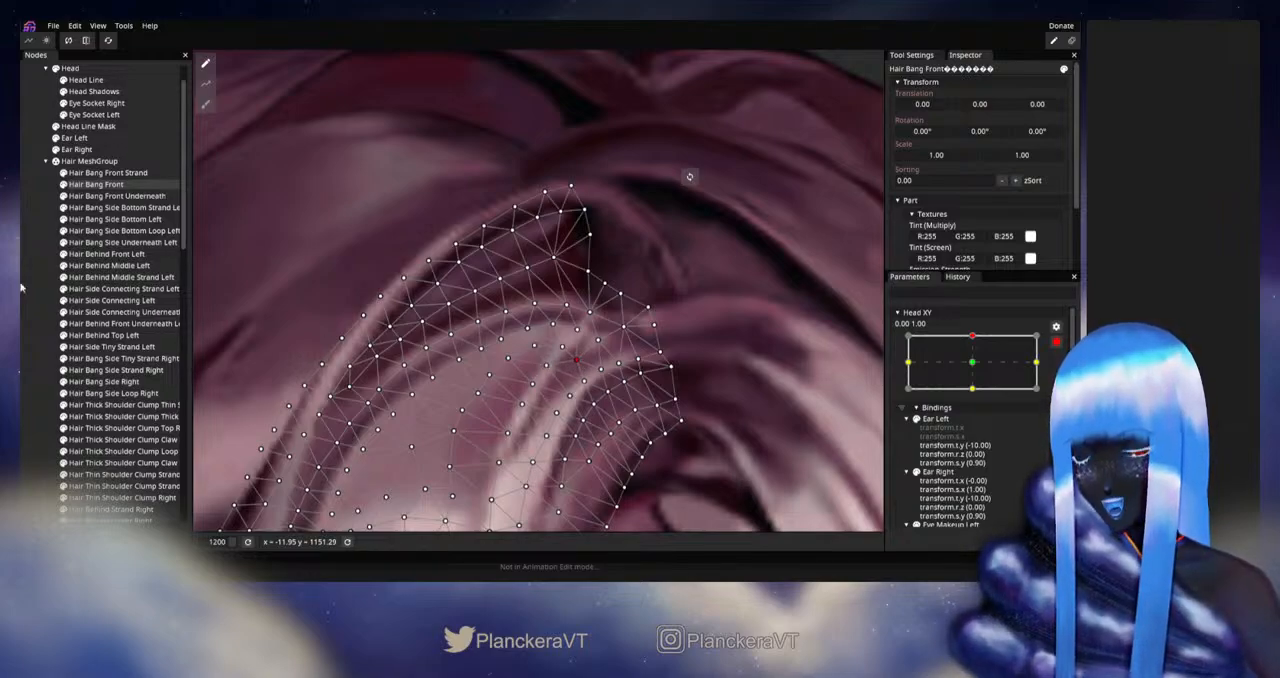
pyautogui.click(457, 351)
pyautogui.scroll(-5, 631, 366)
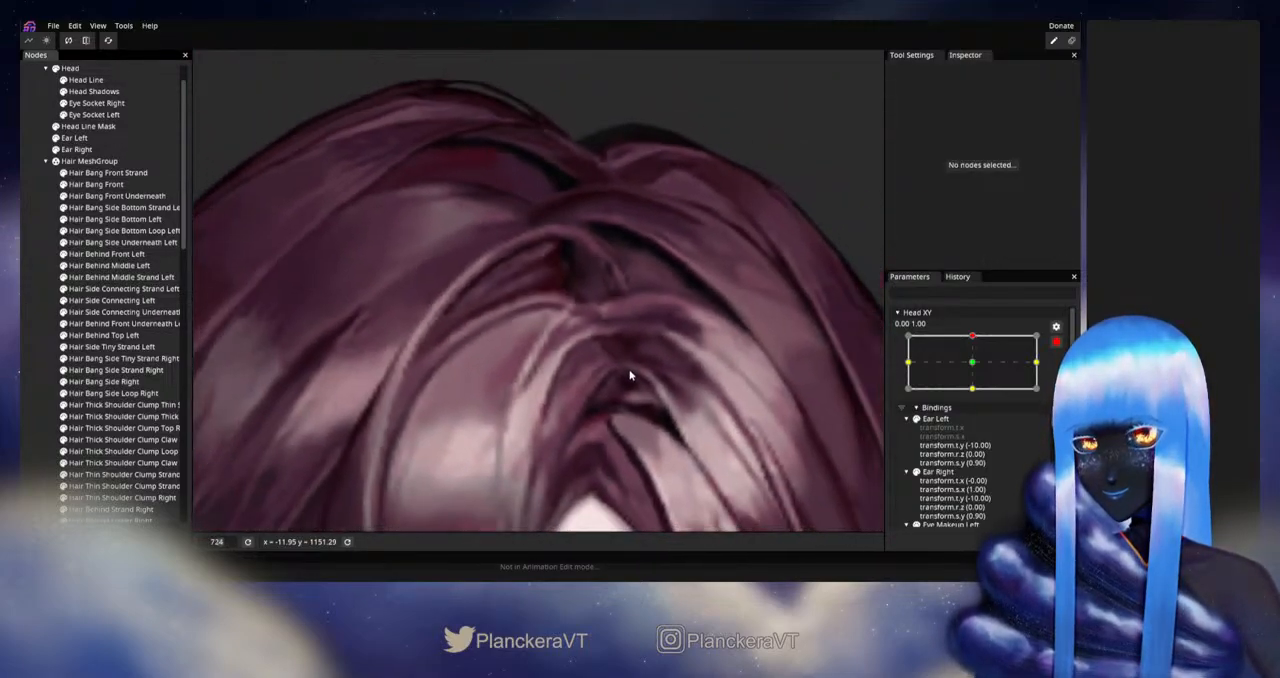
pyautogui.scroll(4, 630, 375)
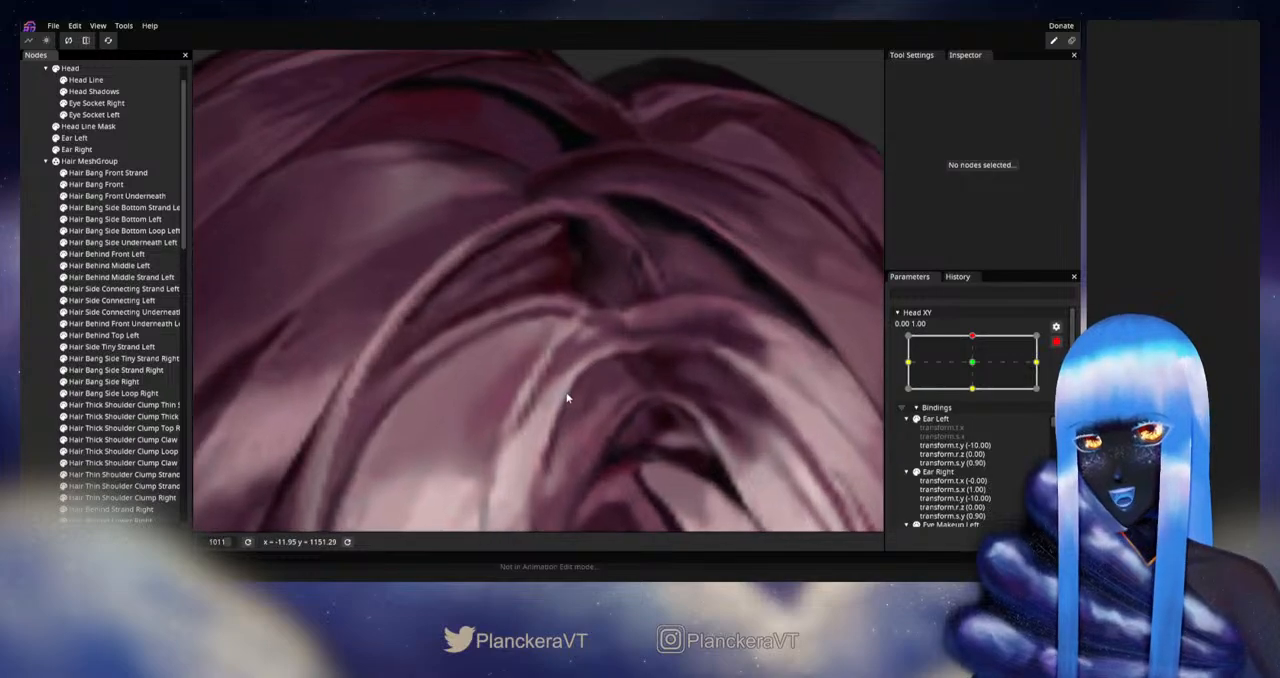
pyautogui.scroll(1, 566, 398)
pyautogui.scroll(1, 500, 390)
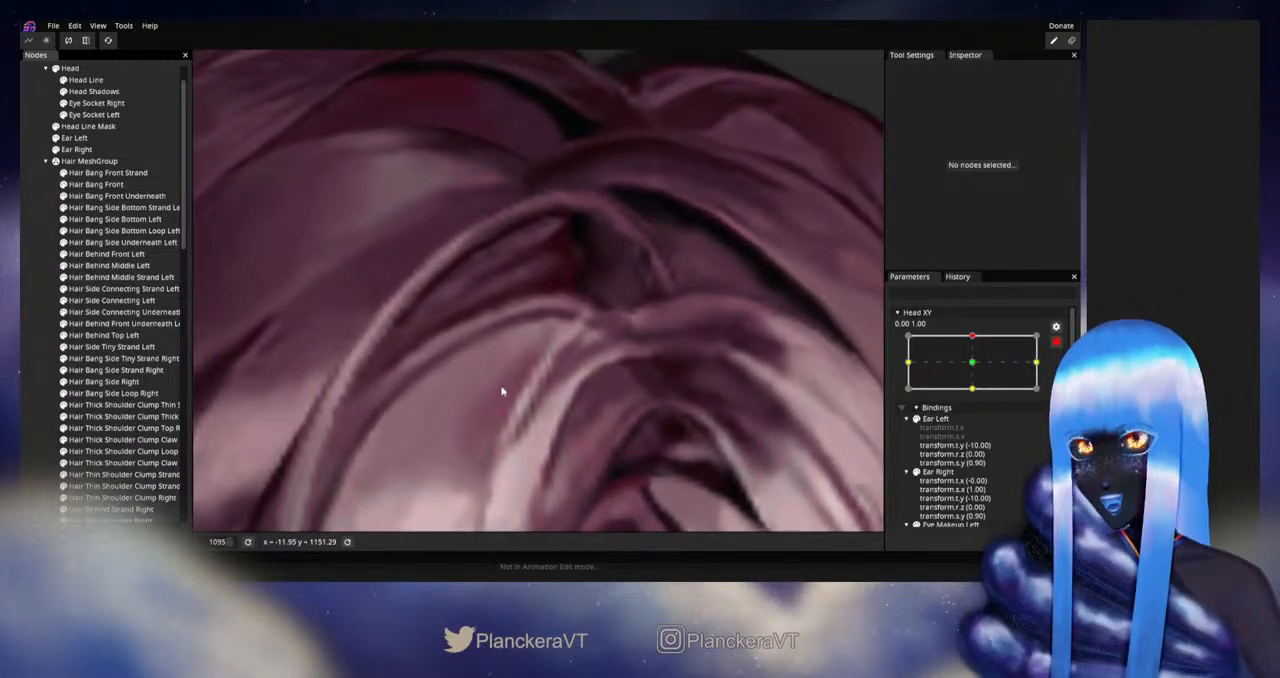
# - Fine-tune the Hair Bang Front vertices between the upper highlight curve and the tip of the pale strand
pyautogui.click(95, 184)
pyautogui.scroll(2, 566, 397)
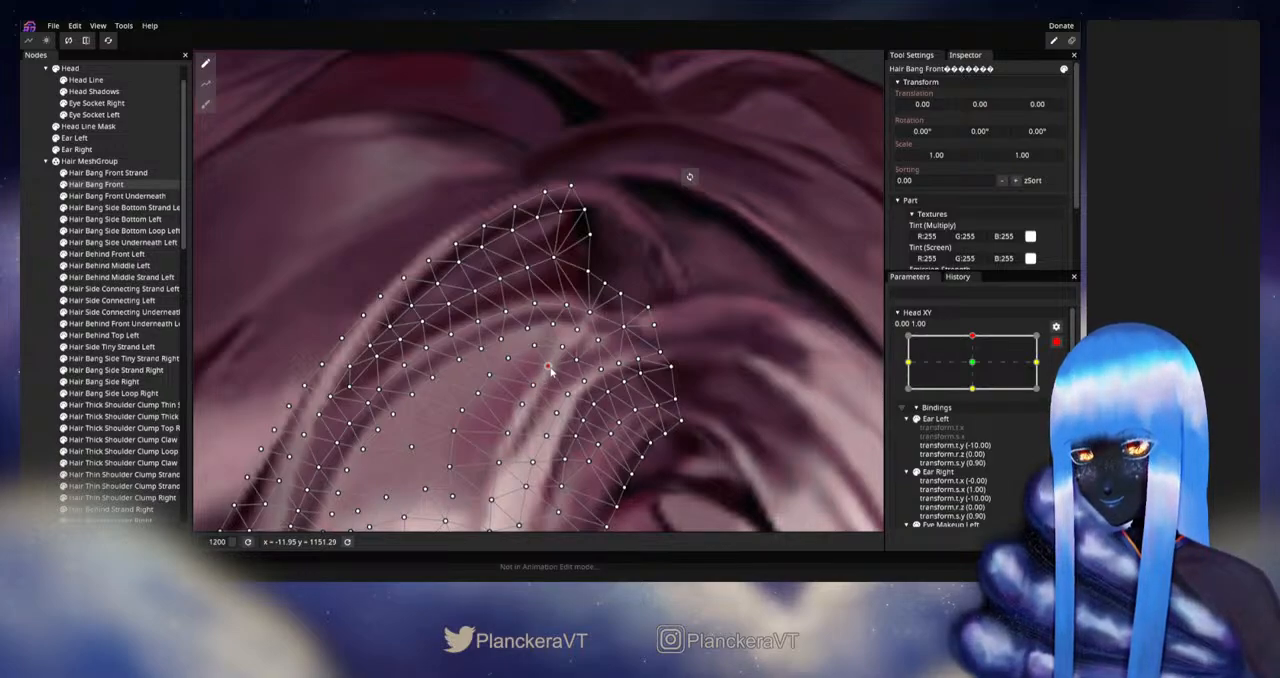
pyautogui.click(30, 319)
pyautogui.scroll(-10, 631, 374)
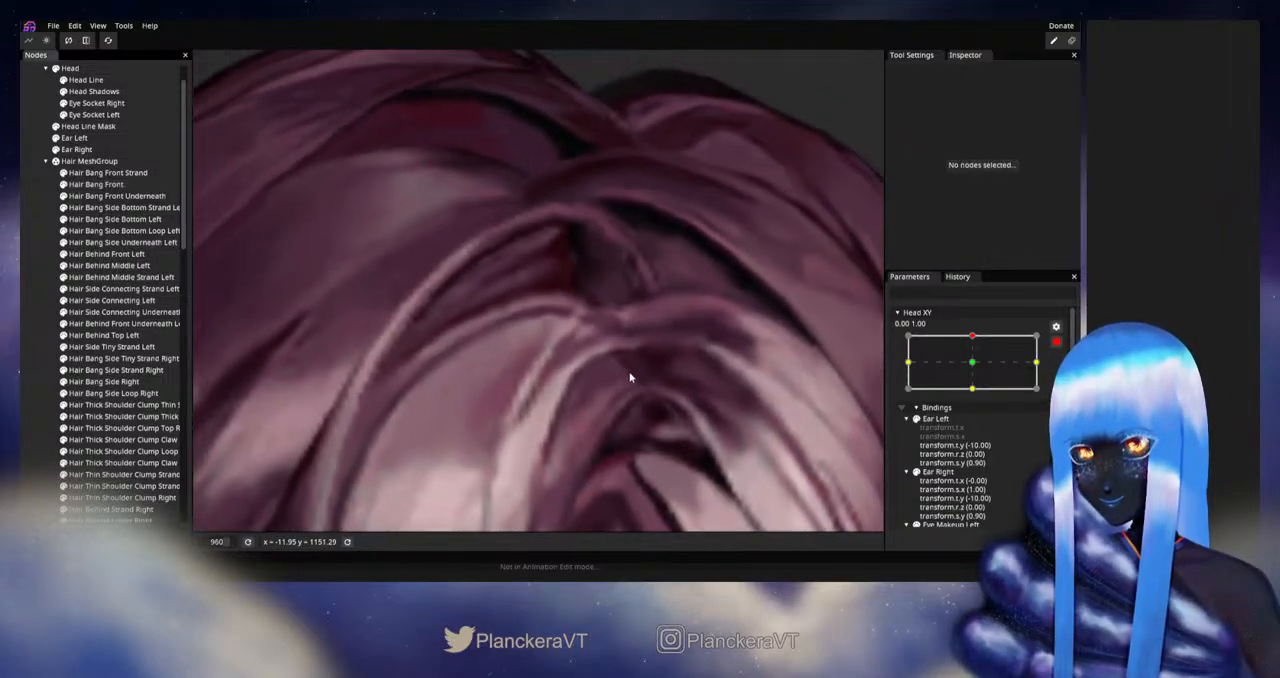
pyautogui.scroll(3, 650, 355)
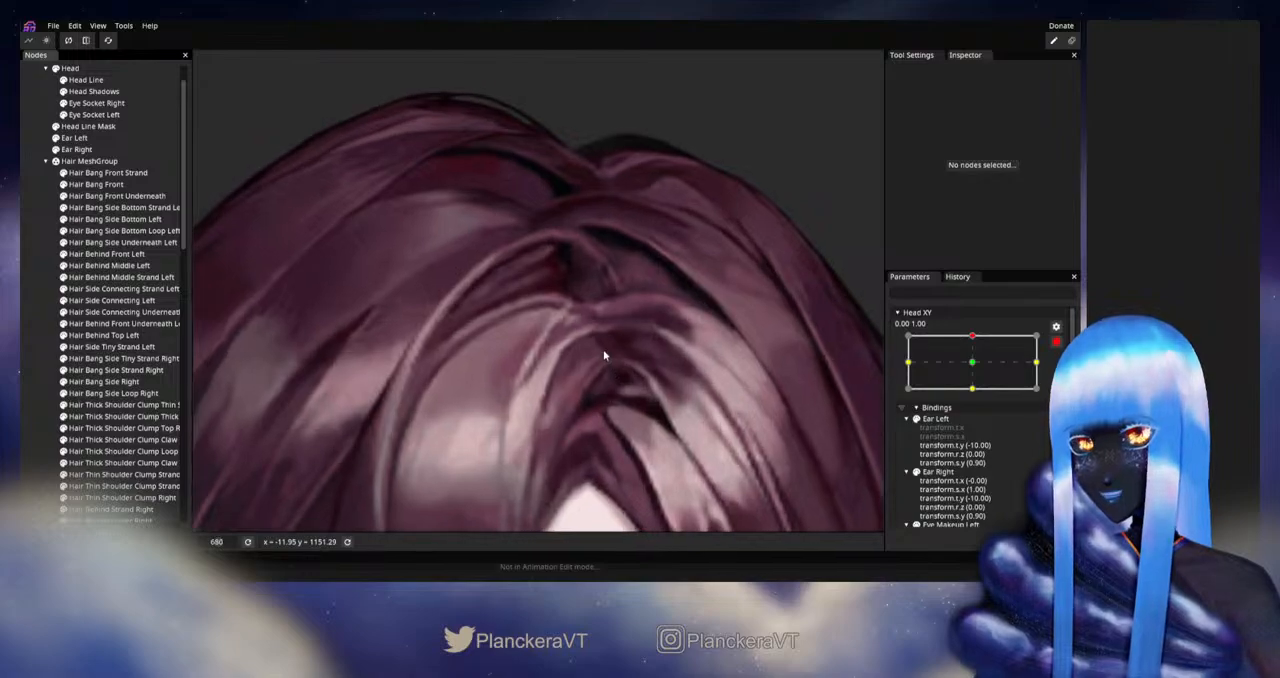
pyautogui.click(148, 190)
pyautogui.scroll(5, 545, 355)
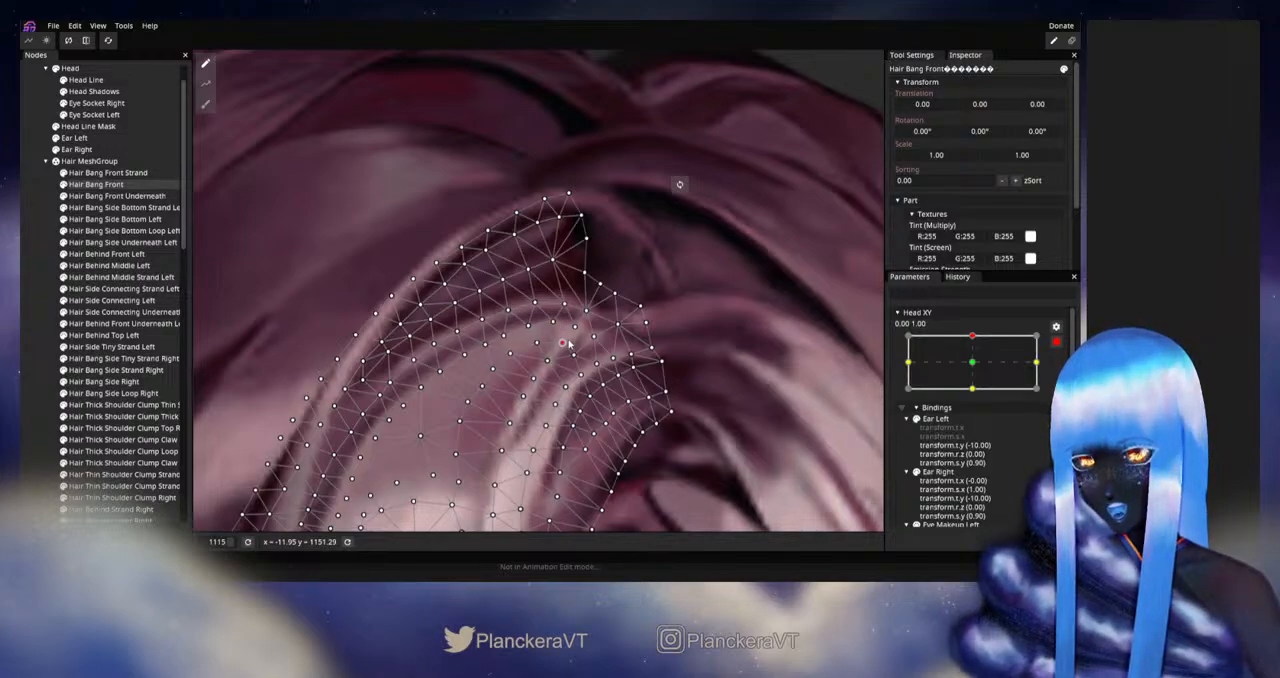
pyautogui.click(33, 304)
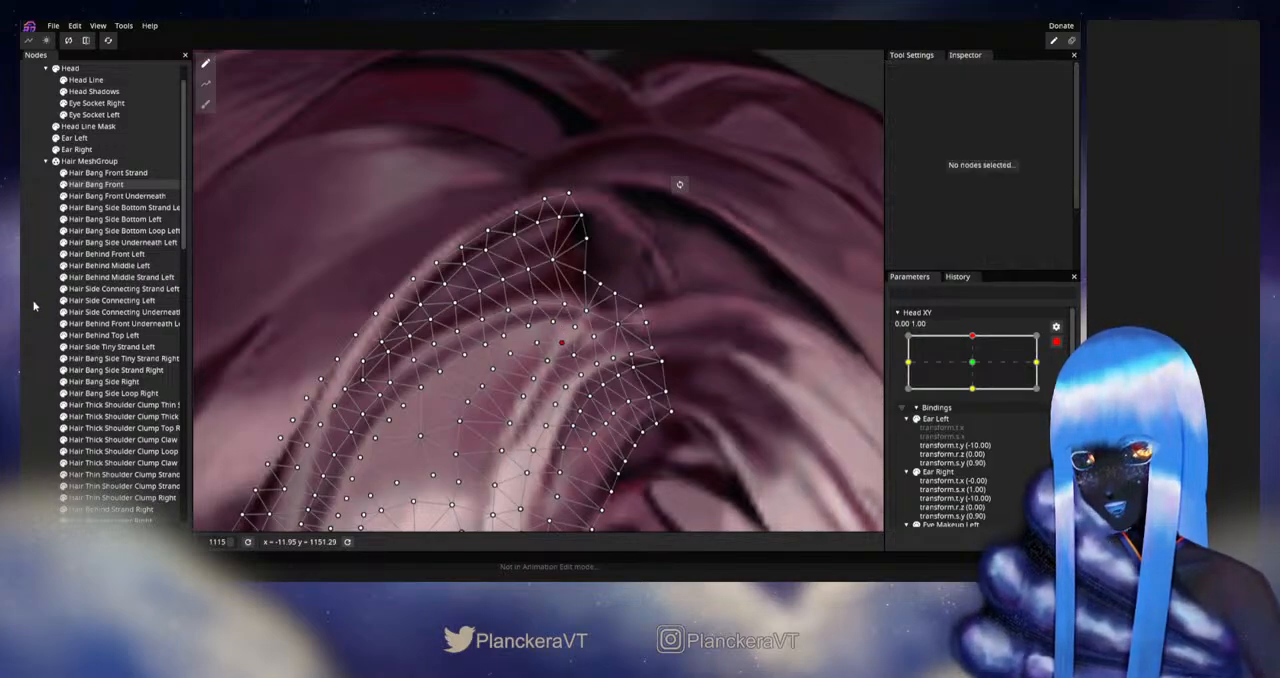
# - Disarm Head XY, preview the head's movement around the 0.00, 1.00 keypoint, and arm that keypoint again
pyautogui.scroll(-3, 529, 351)
pyautogui.scroll(-5, 536, 350)
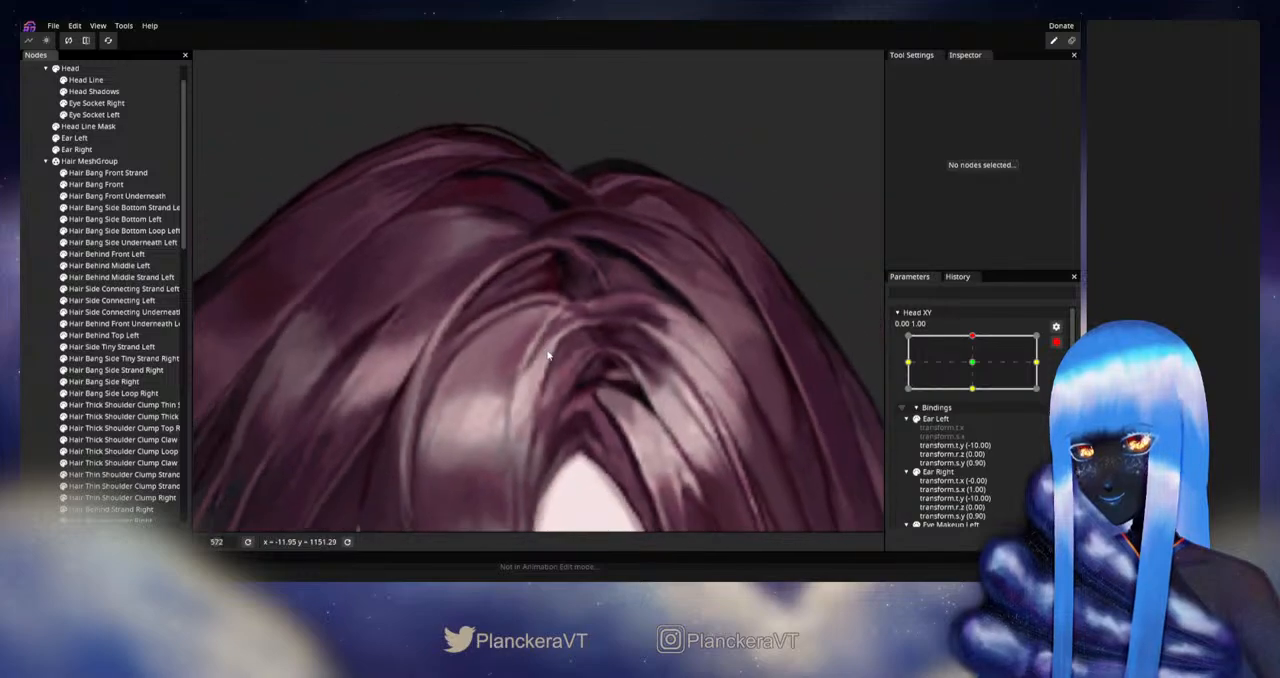
pyautogui.scroll(-3, 565, 353)
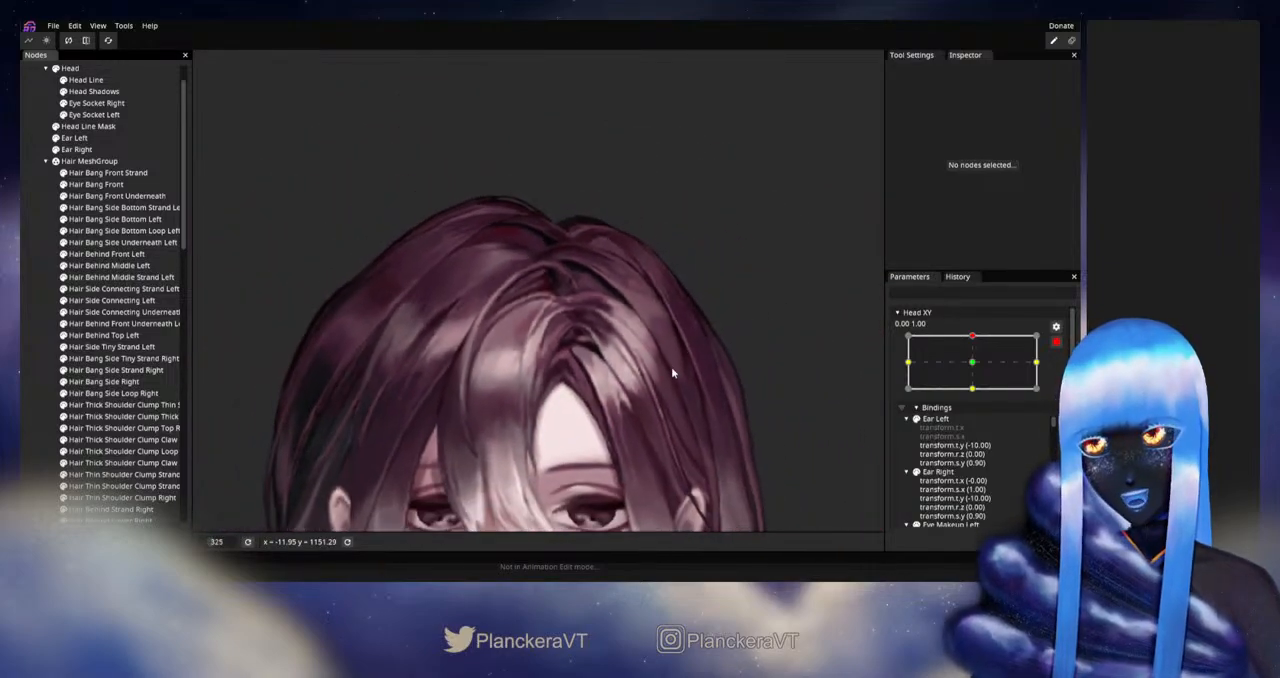
pyautogui.click(1054, 346)
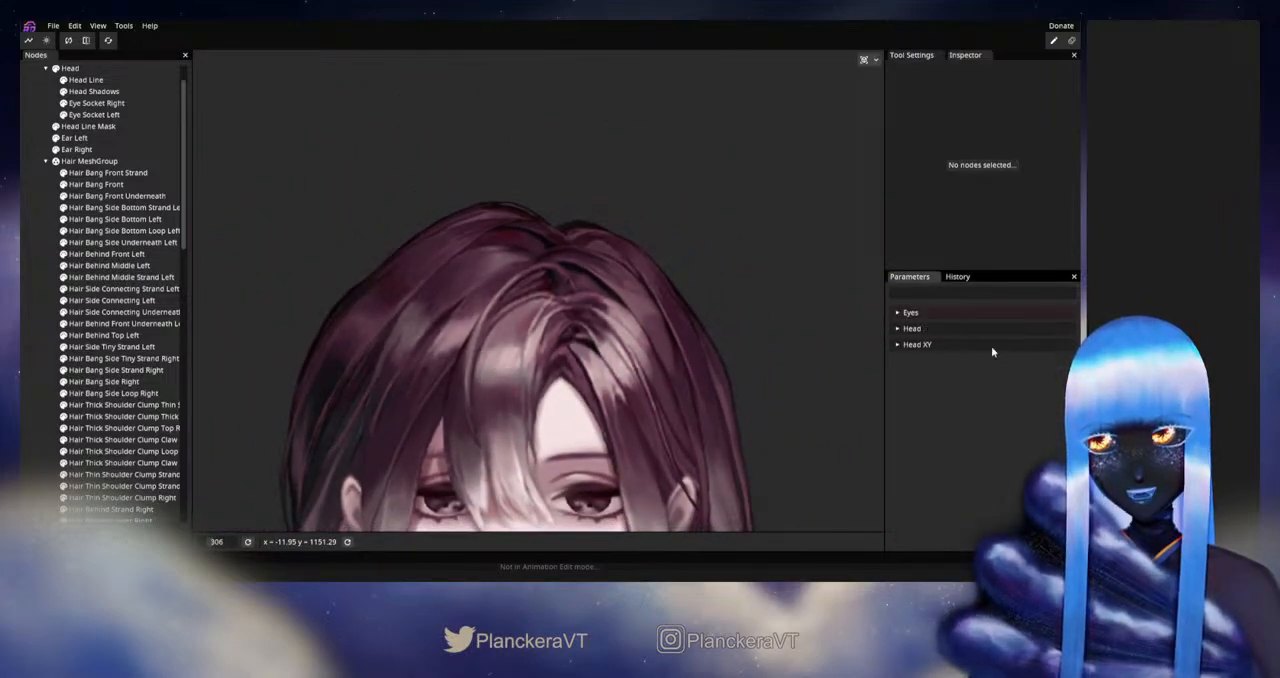
pyautogui.click(991, 346)
pyautogui.click(978, 369)
pyautogui.moveTo(979, 371)
pyautogui.mouseDown()
pyautogui.moveTo(978, 397)
pyautogui.moveTo(985, 374)
pyautogui.mouseUp()
pyautogui.click(1063, 374)
# - Adjust the Hair Bang Front vertices along the outer edge of the pale strand, and deselect the mesh
pyautogui.scroll(8, 608, 383)
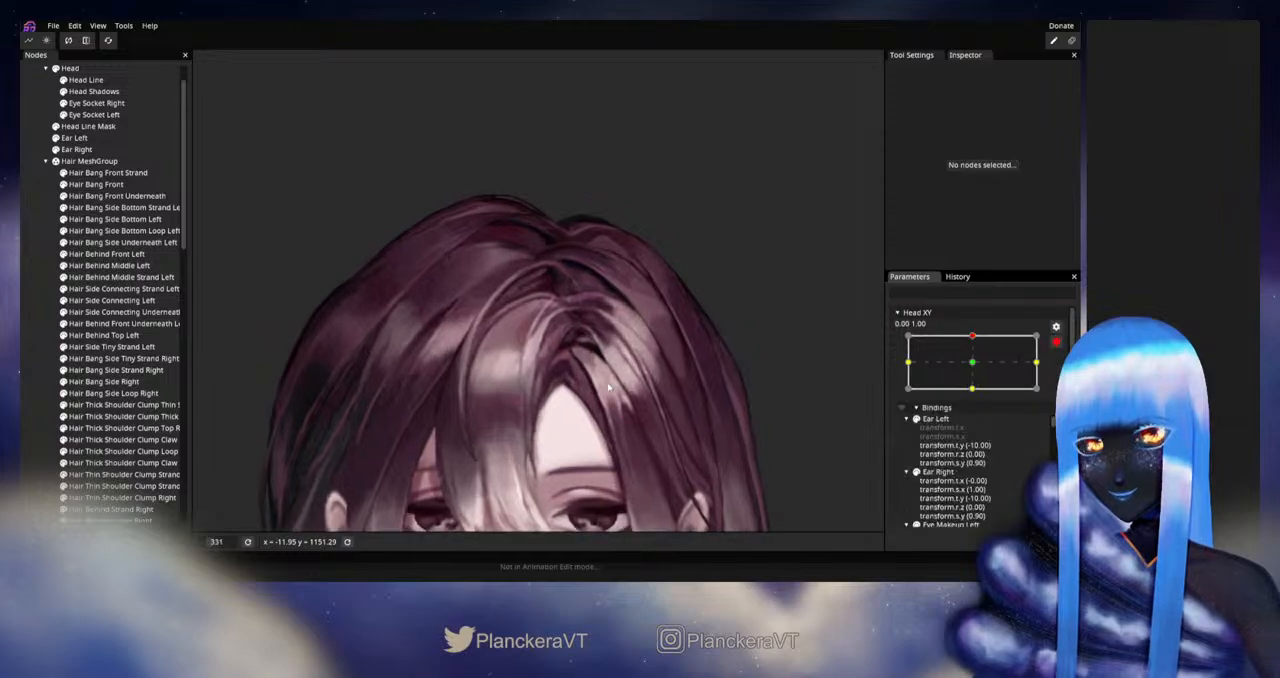
pyautogui.scroll(8, 607, 378)
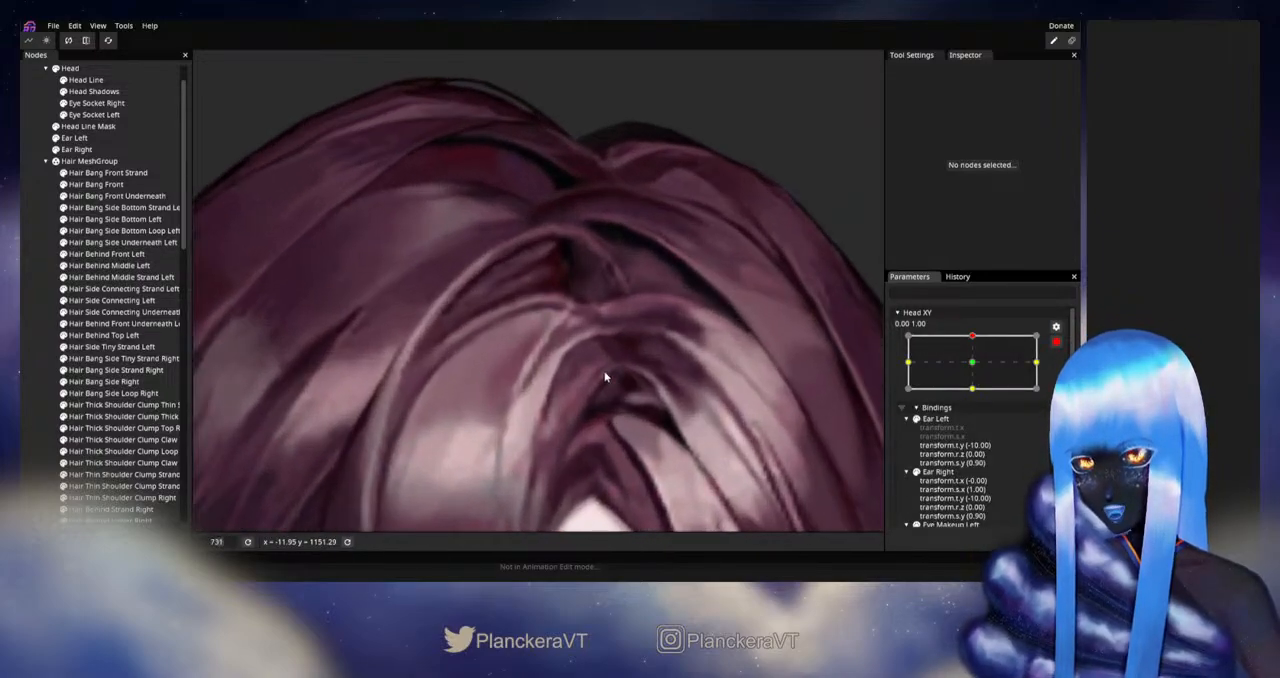
pyautogui.click(95, 185)
pyautogui.scroll(6, 577, 341)
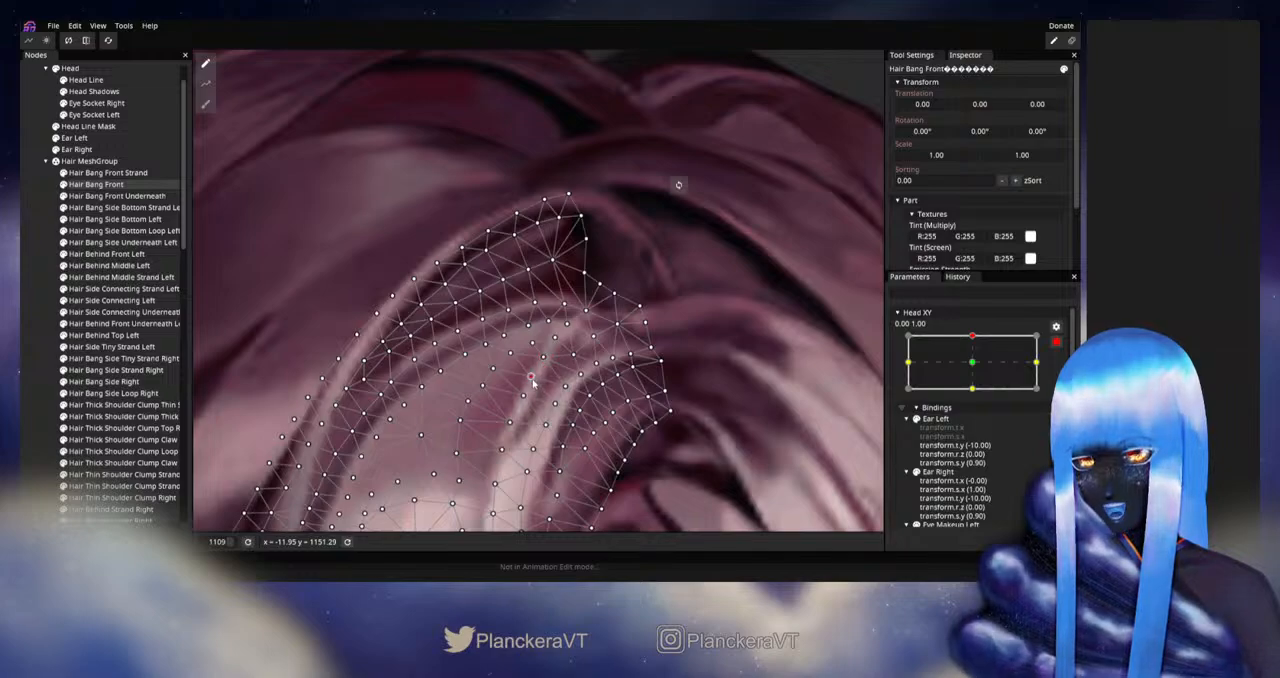
pyautogui.click(27, 317)
# - Disarm Head XY, preview small sideways movement with the head tilted fully up, and re-arm the 0.00, 1.00 keypoint
pyautogui.scroll(-5, 571, 371)
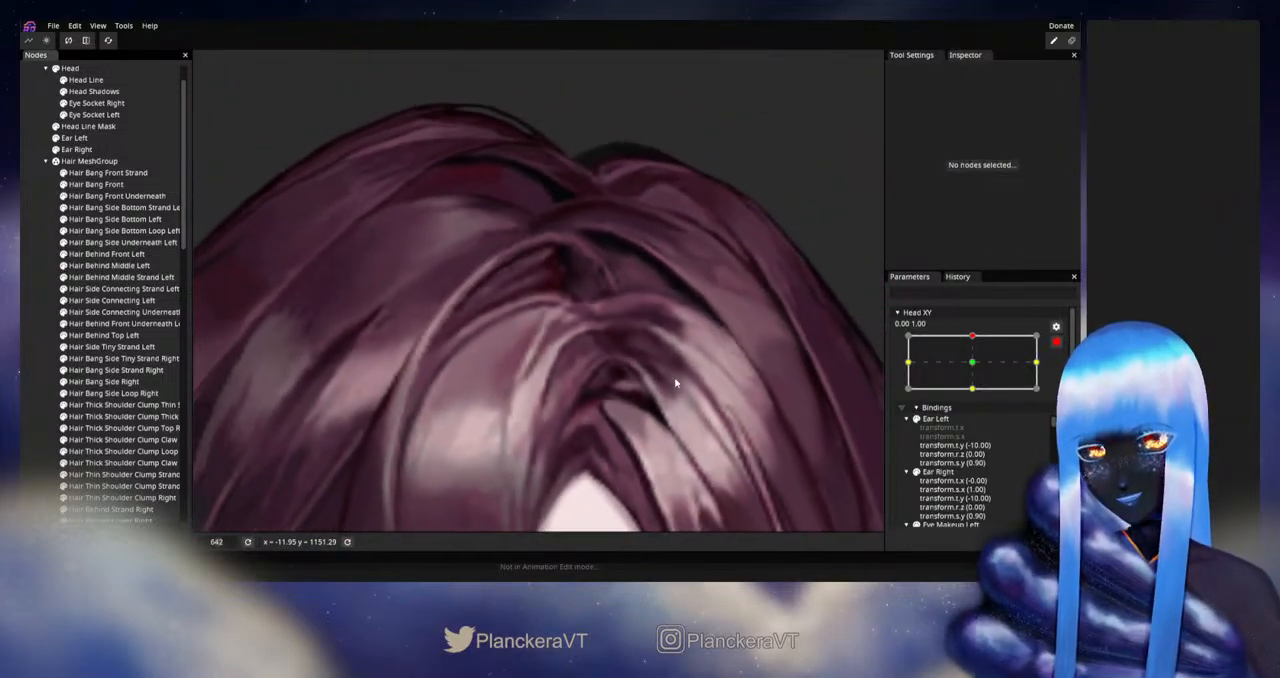
pyautogui.scroll(-3, 675, 380)
pyautogui.click(1055, 342)
pyautogui.scroll(-1, 603, 371)
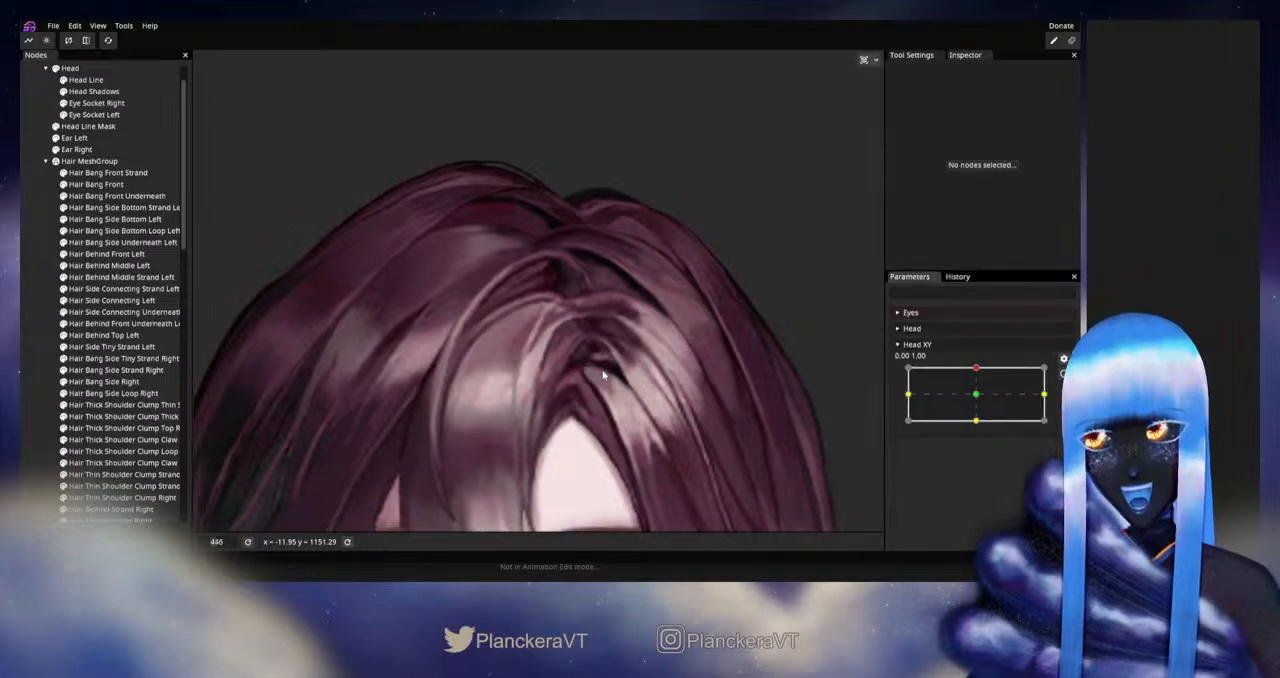
pyautogui.moveTo(607, 366); pyautogui.dragTo(610, 375)
pyautogui.moveTo(975, 368); pyautogui.dragTo(975, 368)
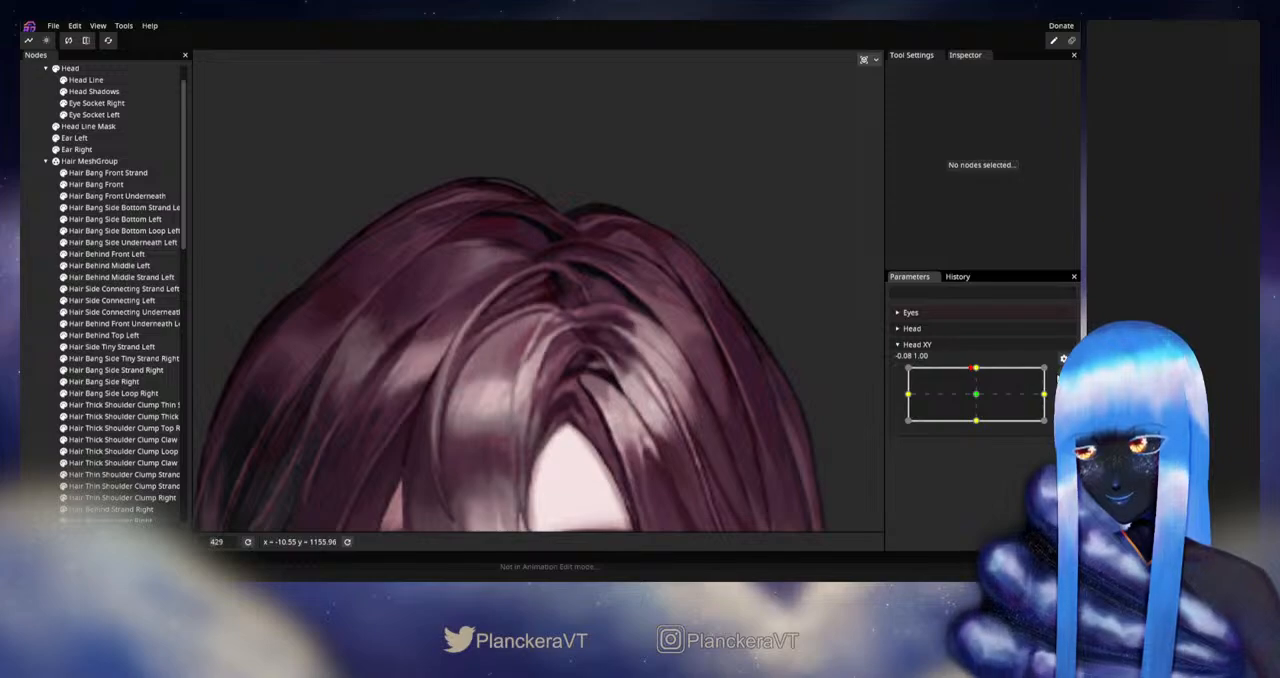
pyautogui.click(1062, 375)
# - Reshape the Hair Bang Front vertices at the pale strand's tip and along its shaded outer edge
pyautogui.scroll(5, 537, 366)
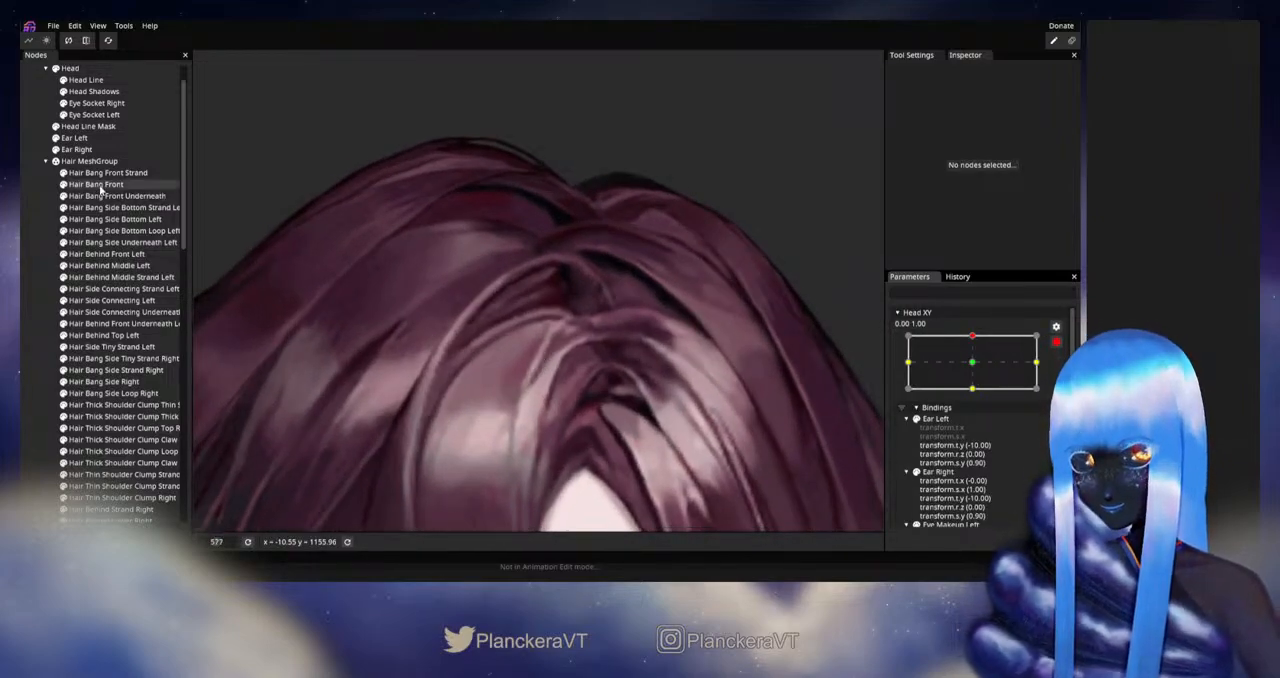
pyautogui.click(100, 185)
pyautogui.scroll(10, 329, 240)
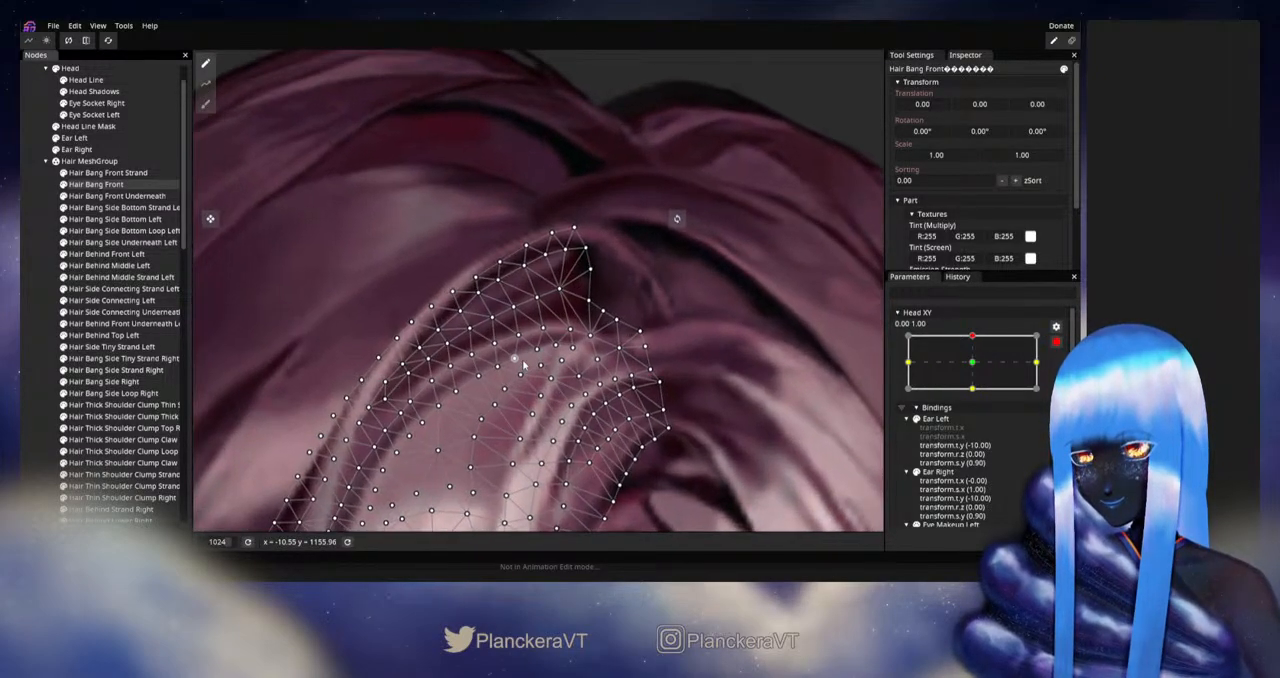
pyautogui.scroll(1, 523, 366)
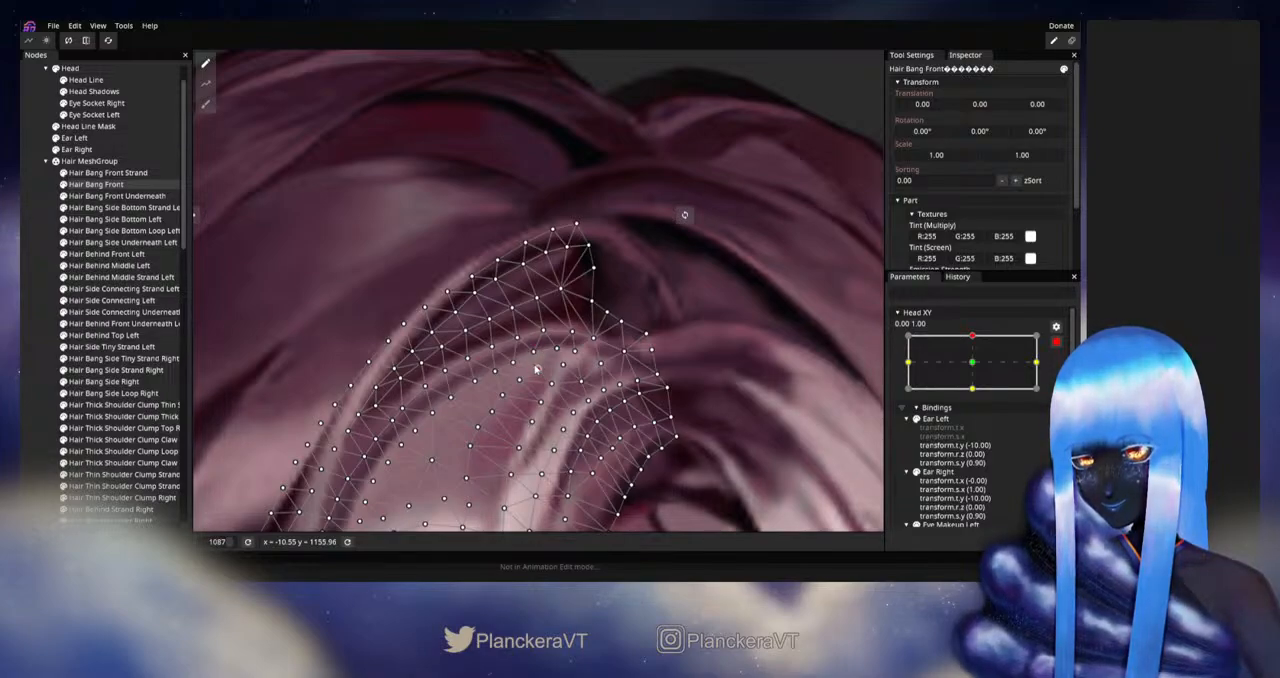
pyautogui.click(597, 364)
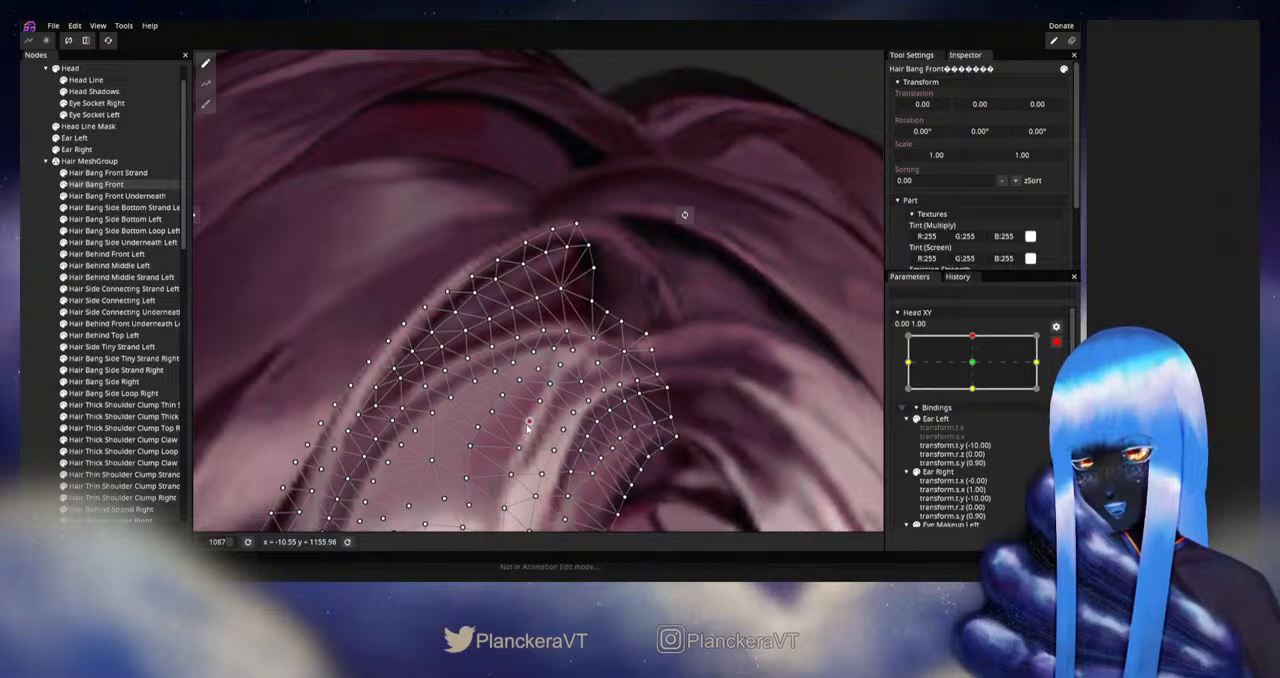
pyautogui.moveTo(529, 426); pyautogui.dragTo(523, 356)
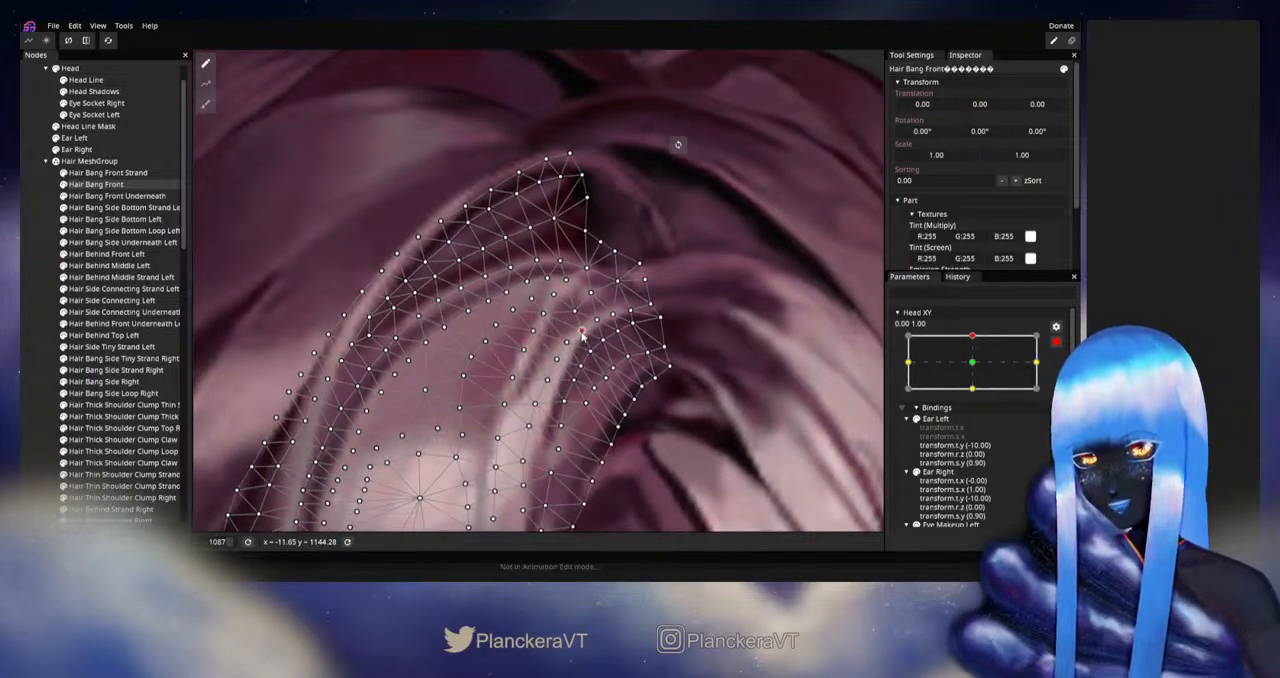
# - Fine-tune the Hair Bang Front vertices where the pale strand curves beneath the parting, comparing the artwork without the mesh overlay
pyautogui.click(580, 328)
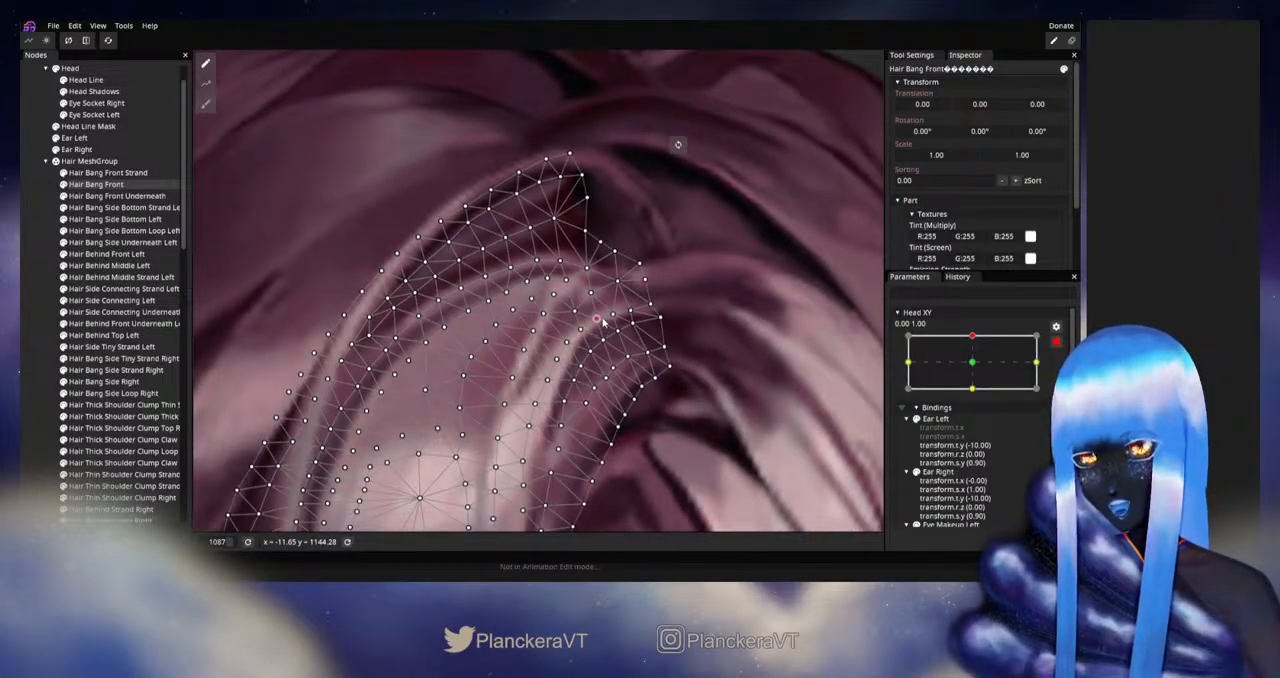
pyautogui.click(42, 329)
pyautogui.scroll(-1, 586, 330)
pyautogui.click(100, 184)
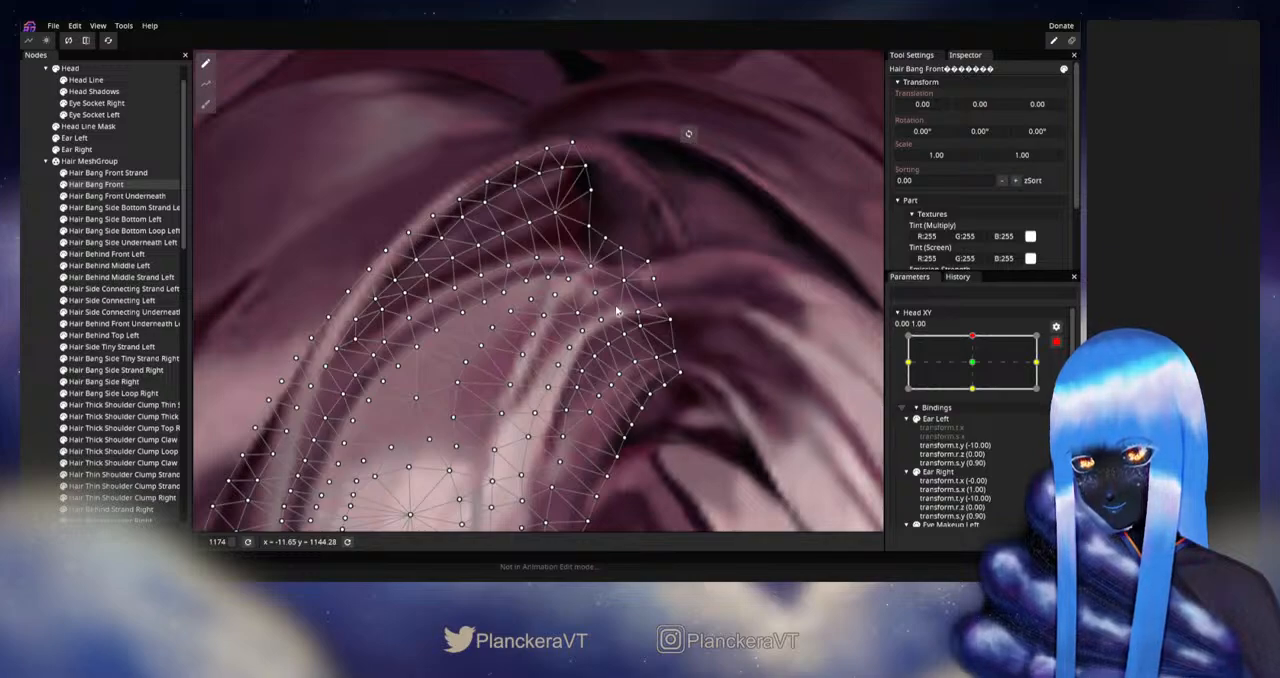
pyautogui.click(24, 314)
# - Examine the whole face at full upward tilt, scrub the disarmed Head XY, and re-arm it at 0.00, 1.00
pyautogui.scroll(-8, 645, 350)
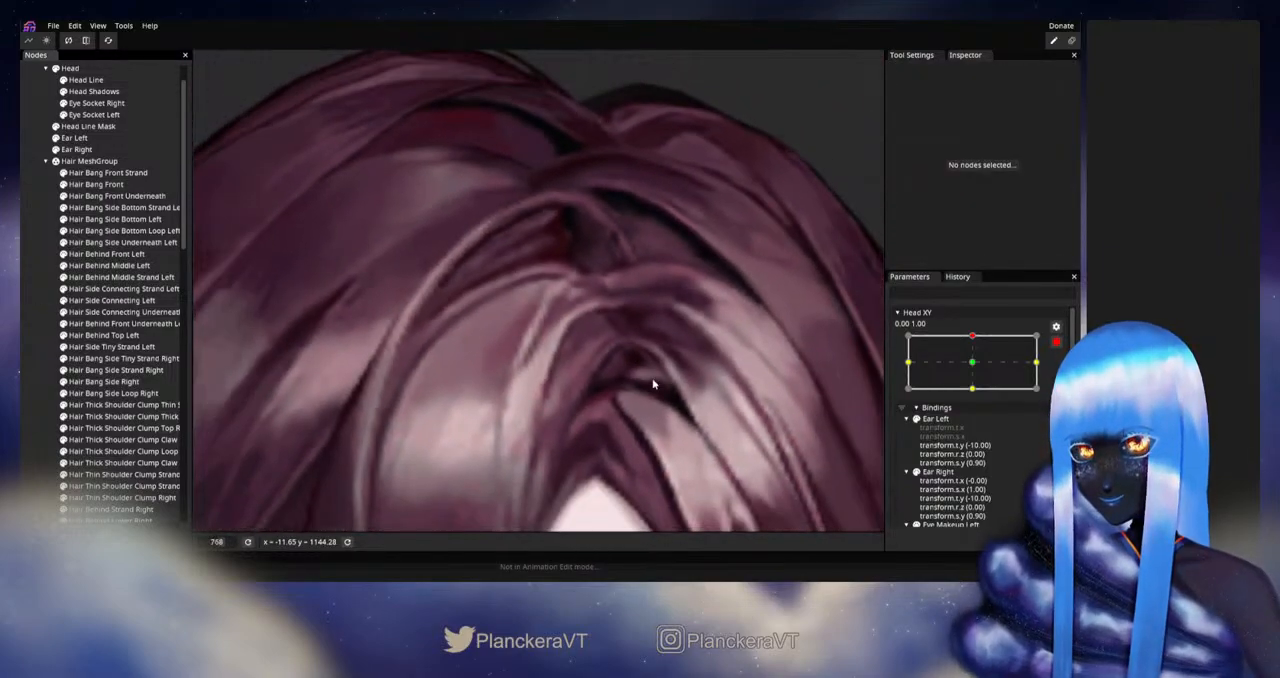
pyautogui.scroll(-6, 652, 387)
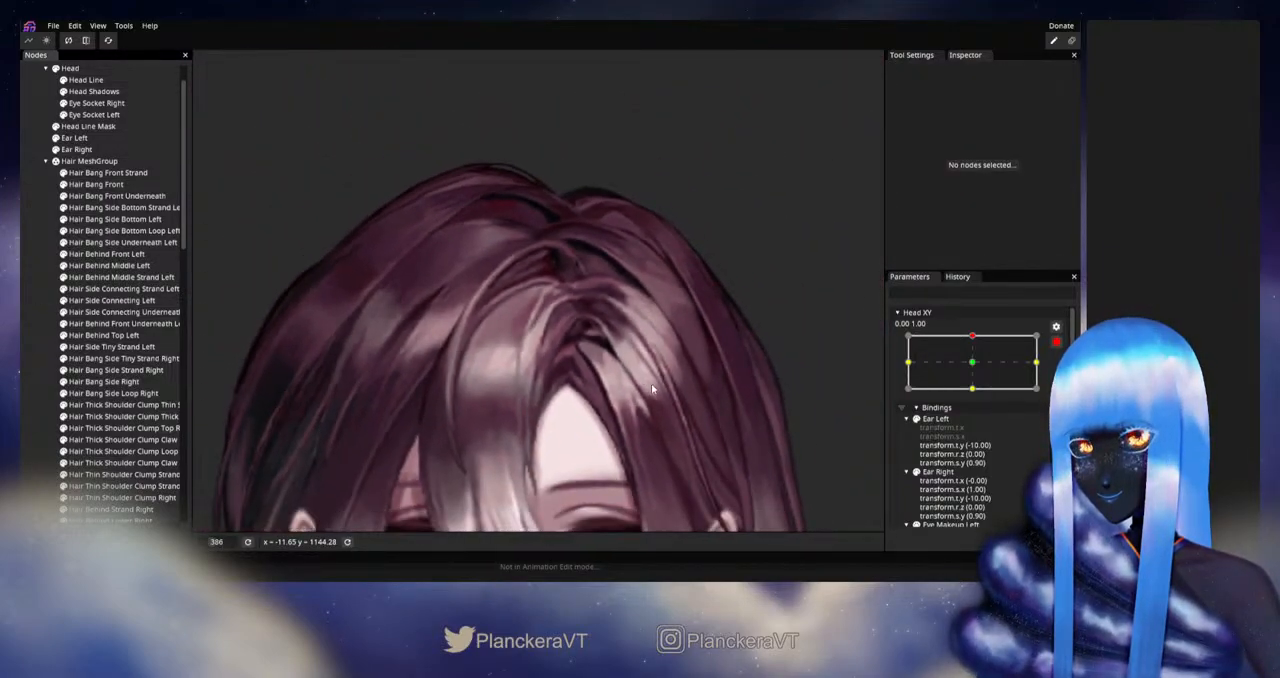
pyautogui.scroll(-4, 655, 393)
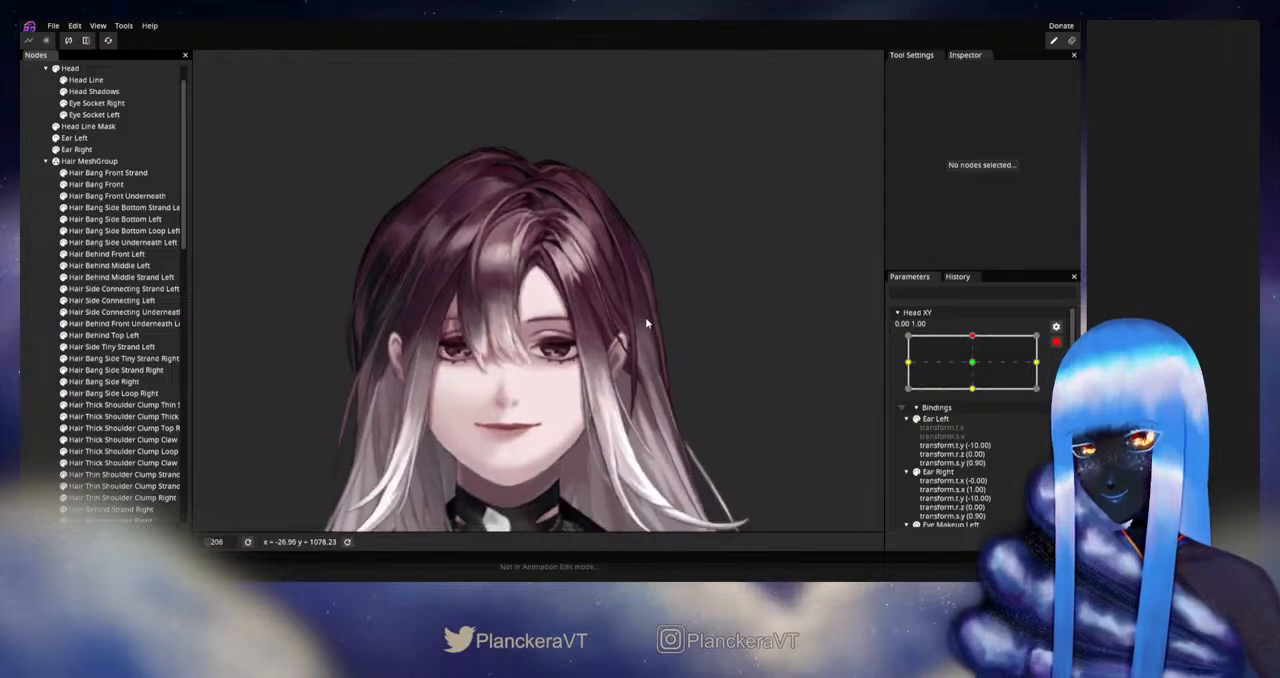
pyautogui.click(1059, 347)
pyautogui.moveTo(979, 368)
pyautogui.mouseDown()
pyautogui.moveTo(977, 385)
pyautogui.moveTo(978, 370)
pyautogui.mouseUp()
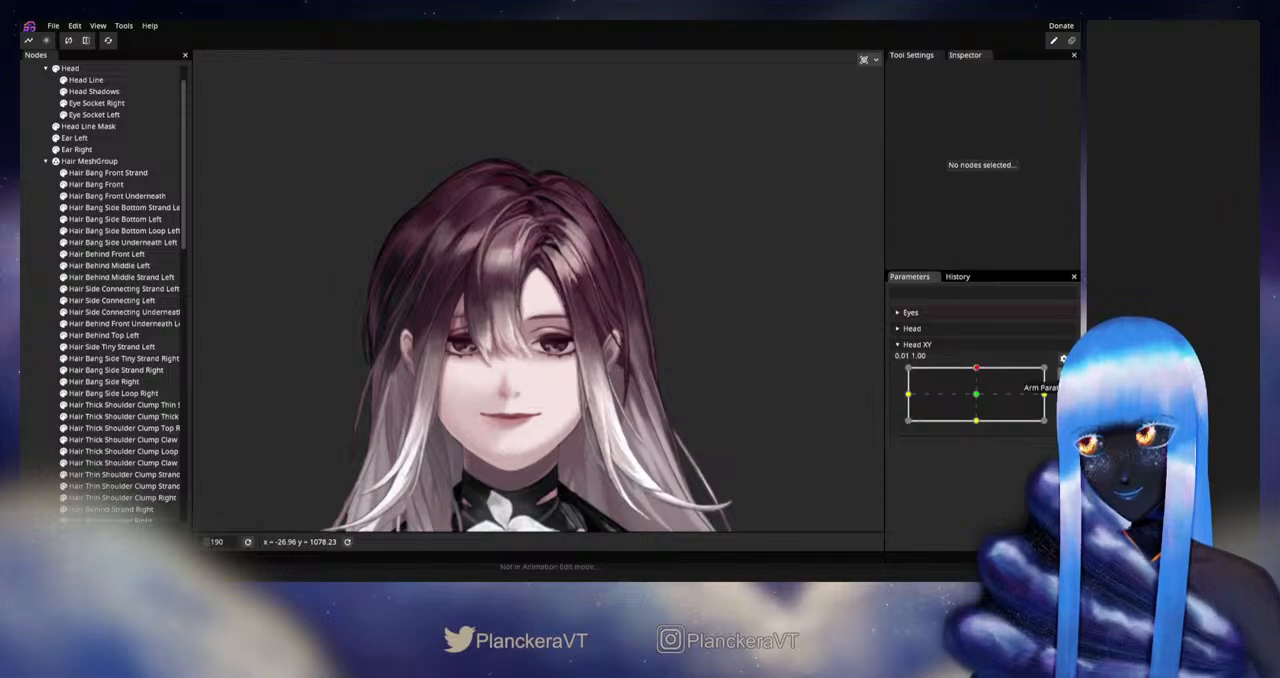
pyautogui.click(1062, 373)
# - Refine the Hair Bang Front vertices between the upper highlight curve and the pale strand, and deselect the mesh
pyautogui.scroll(3, 627, 315)
pyautogui.moveTo(558, 268); pyautogui.dragTo(614, 368)
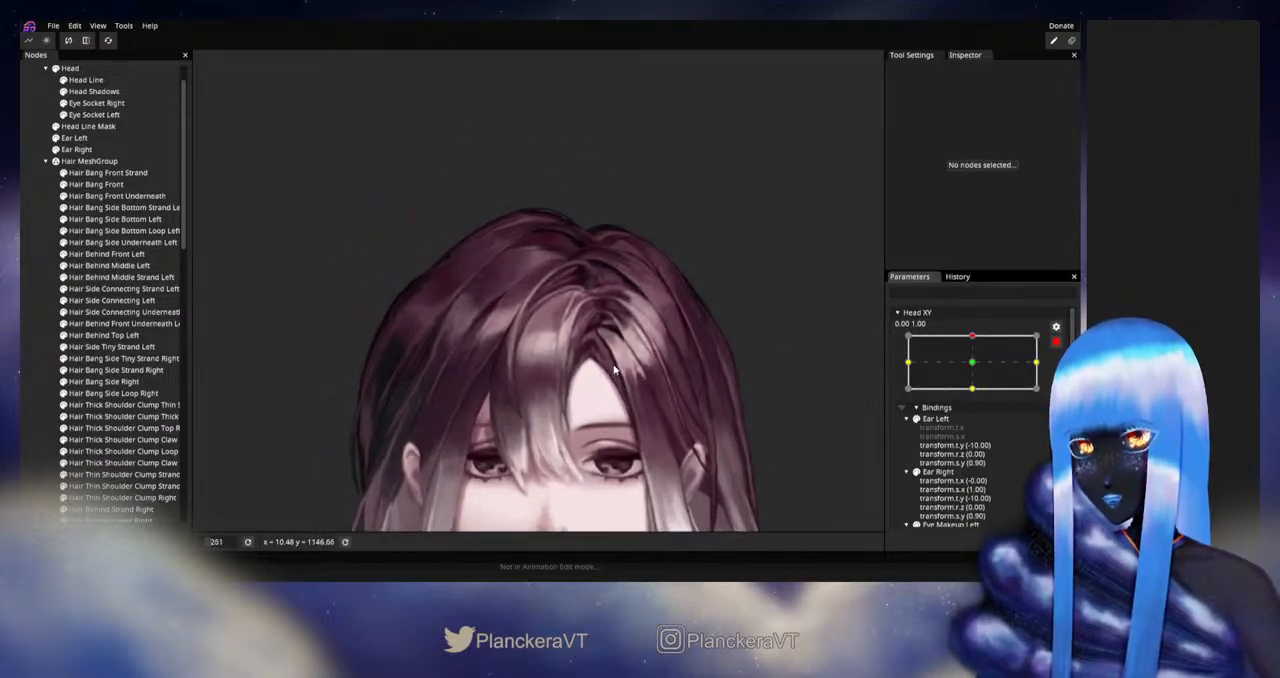
pyautogui.scroll(7, 614, 368)
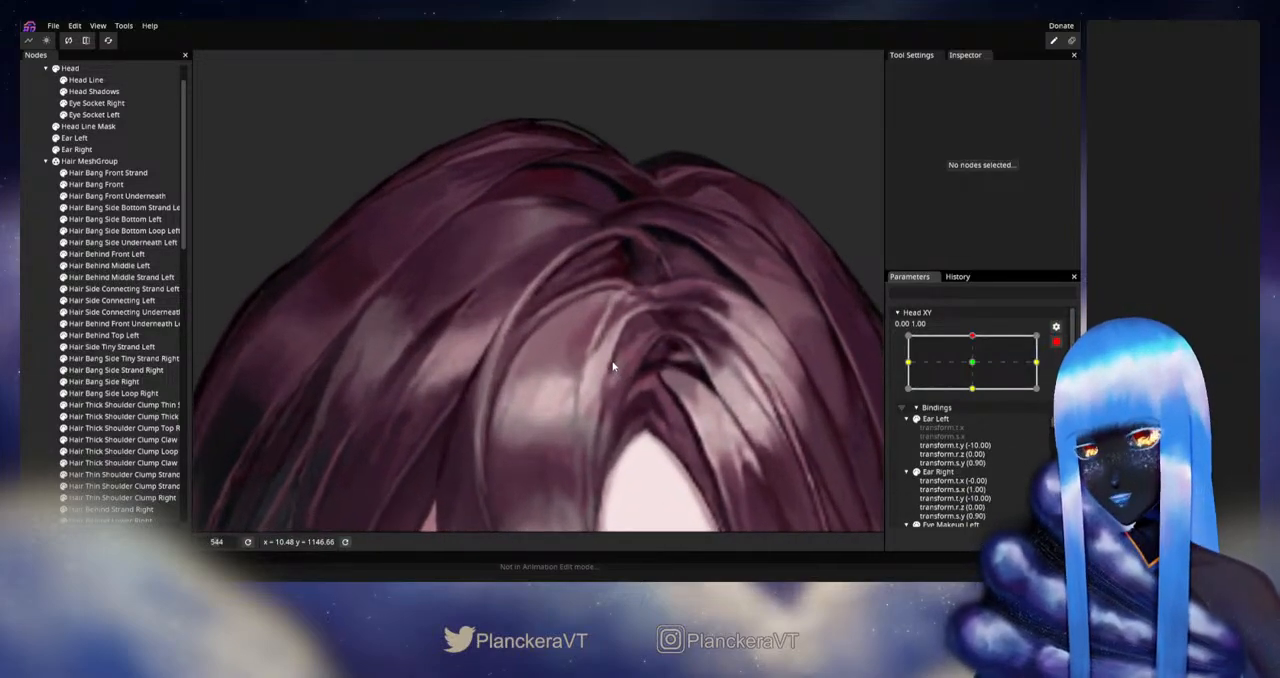
pyautogui.scroll(3, 614, 368)
pyautogui.click(108, 185)
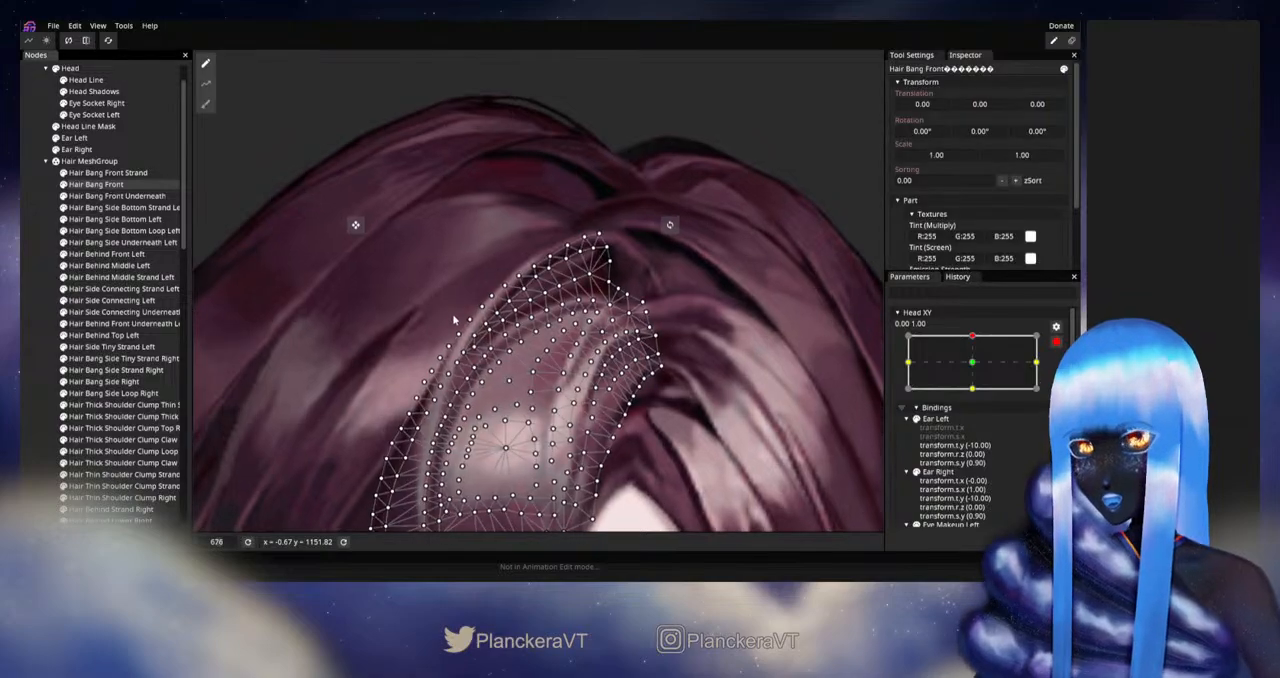
pyautogui.scroll(5, 455, 320)
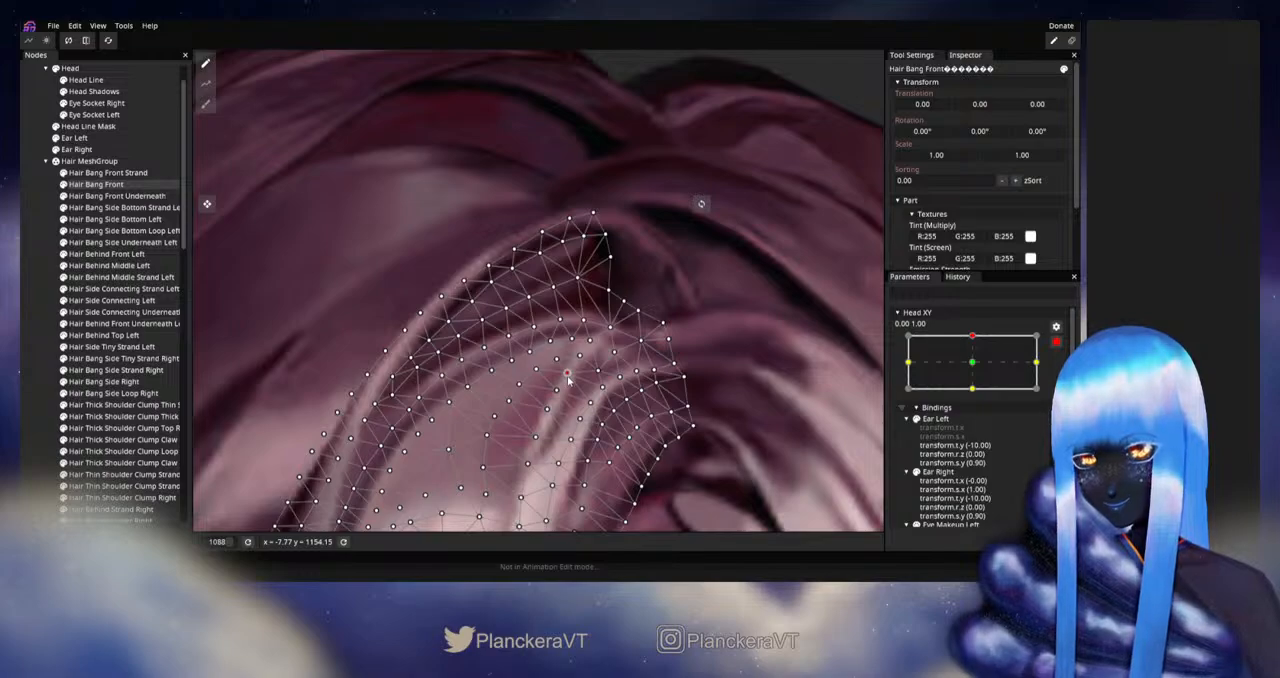
pyautogui.click(350, 343)
# - Check the hair from a distance by moving the disarmed Head XY around its upper keypoint, and re-arm 0.00, 1.00
pyautogui.scroll(-5, 619, 377)
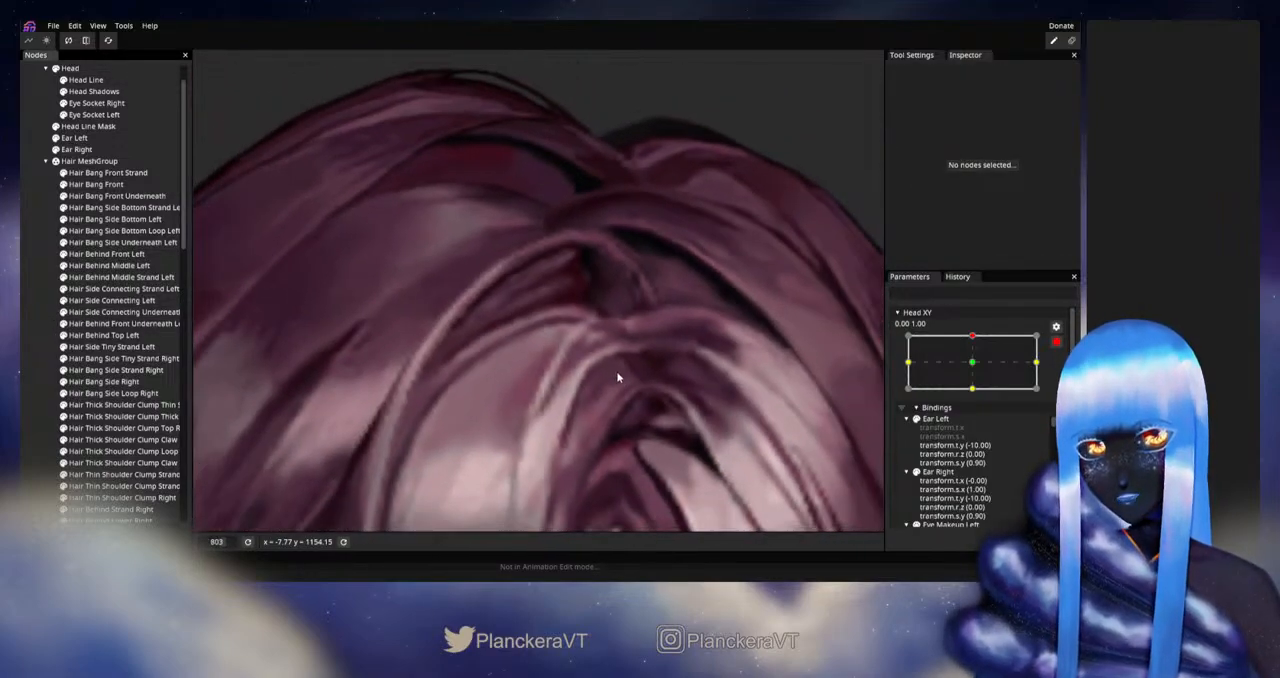
pyautogui.scroll(-6, 618, 377)
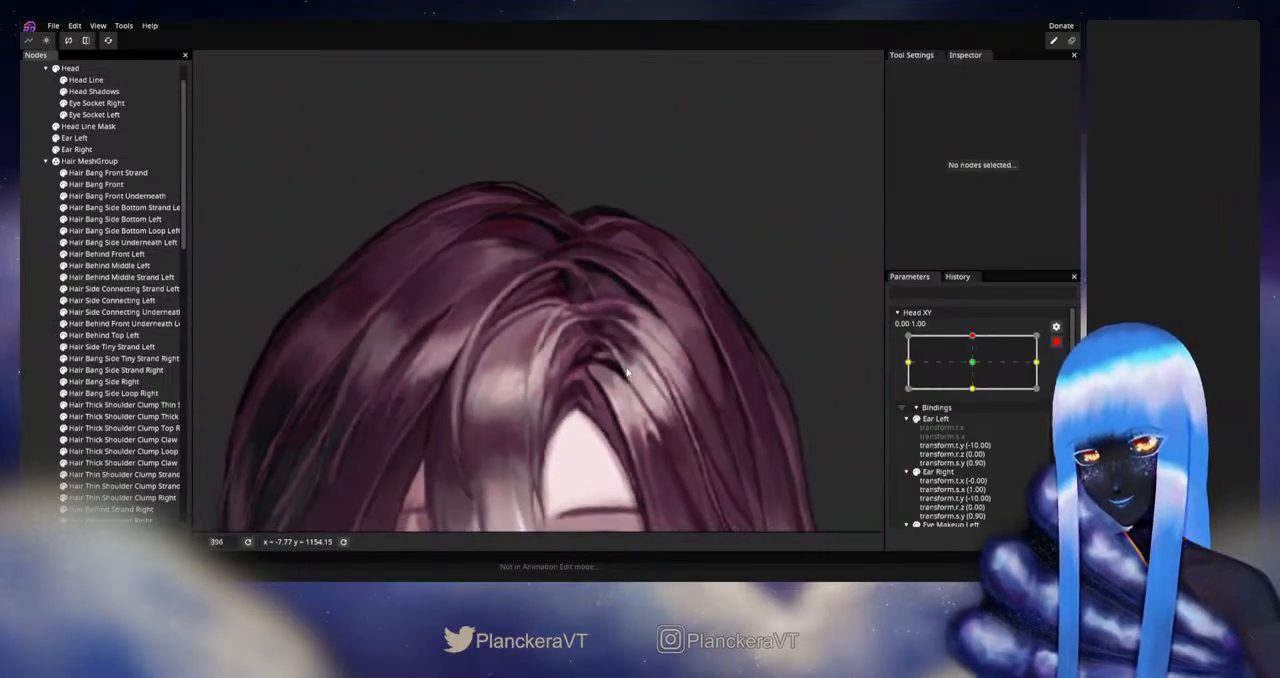
pyautogui.scroll(-6, 628, 373)
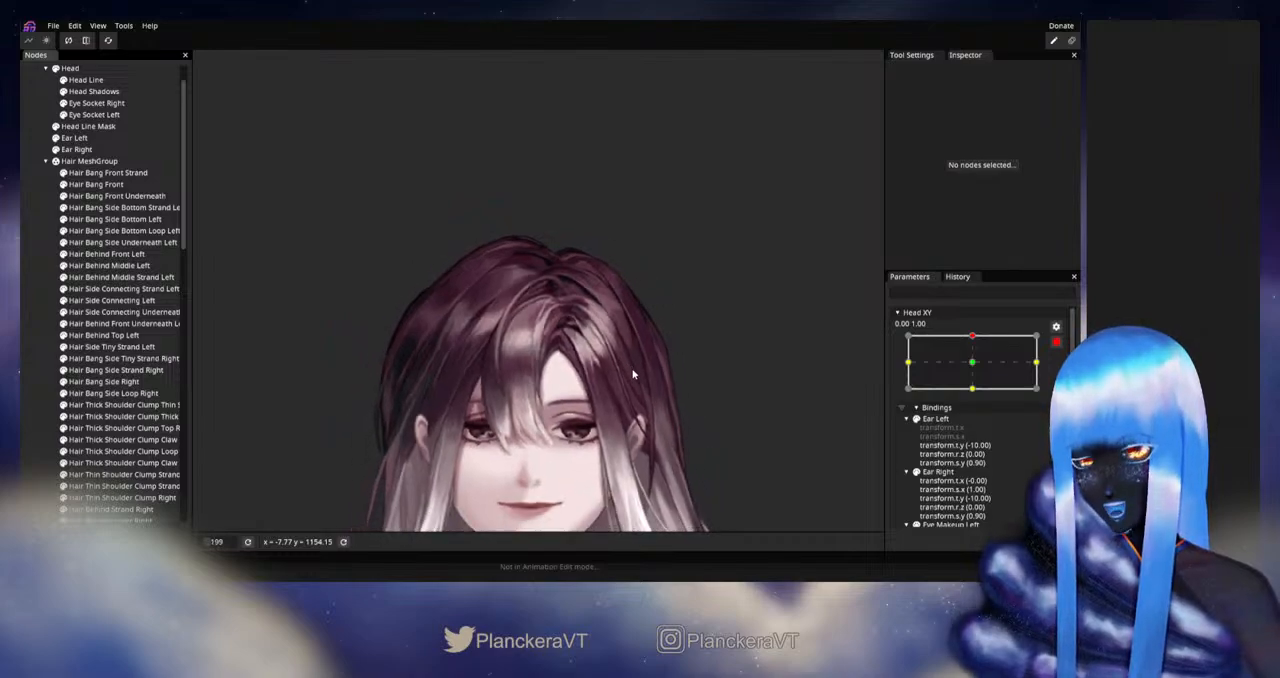
pyautogui.scroll(-1, 655, 362)
pyautogui.click(1055, 342)
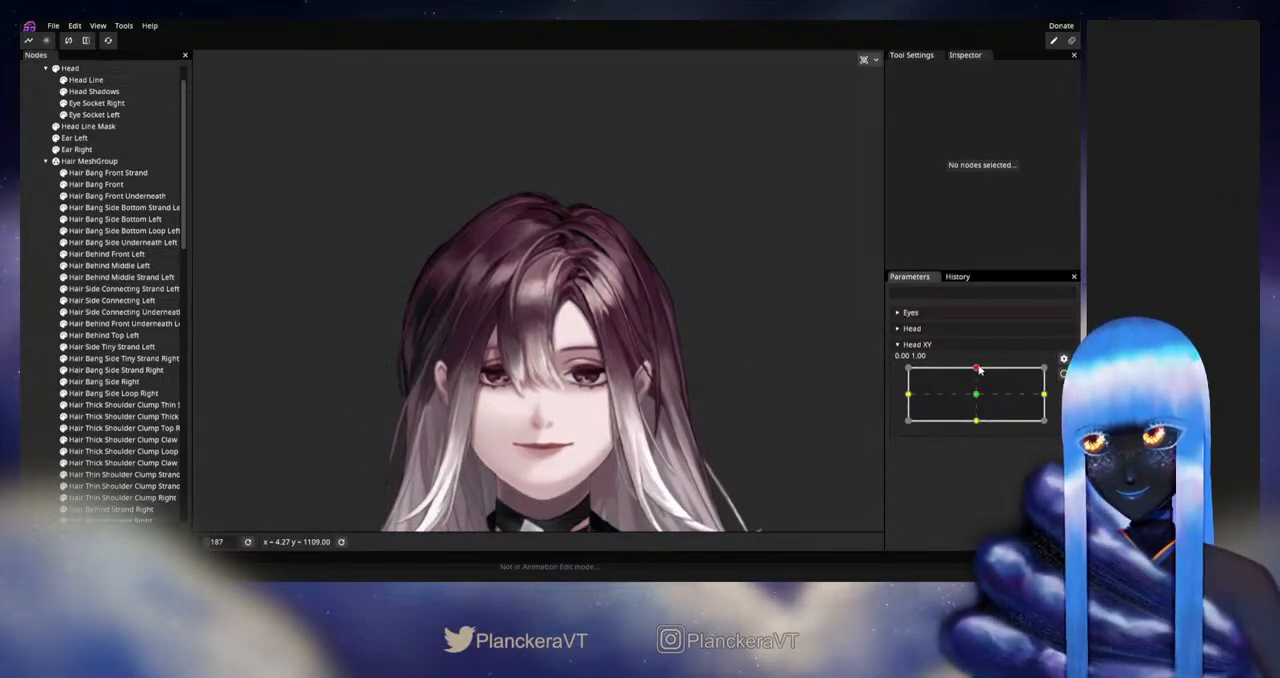
pyautogui.click(979, 370)
pyautogui.moveTo(979, 370)
pyautogui.mouseDown()
pyautogui.moveTo(975, 398)
pyautogui.moveTo(976, 370)
pyautogui.moveTo(974, 394)
pyautogui.moveTo(998, 374)
pyautogui.mouseUp()
pyautogui.click(1062, 374)
# - Adjust the Hair Bang Front border vertex just below the dark gap of the parting
pyautogui.scroll(3, 600, 280)
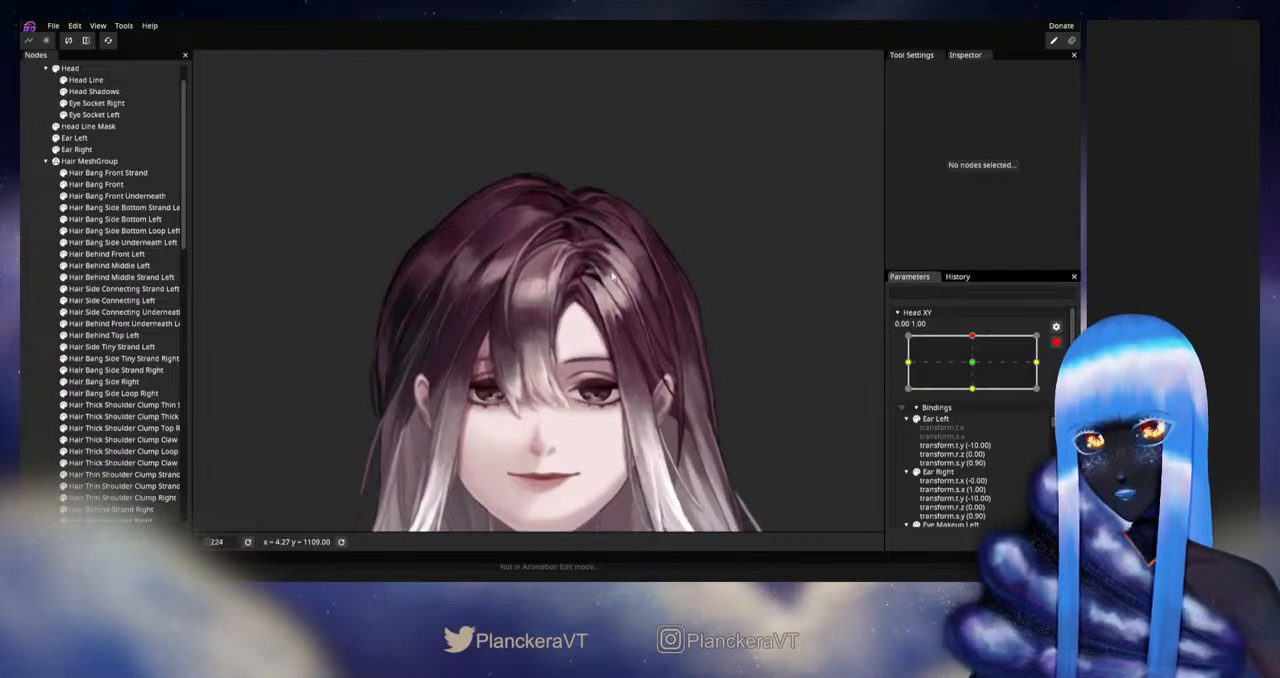
pyautogui.moveTo(599, 270); pyautogui.dragTo(563, 362)
pyautogui.scroll(3, 563, 362)
pyautogui.scroll(5, 563, 362)
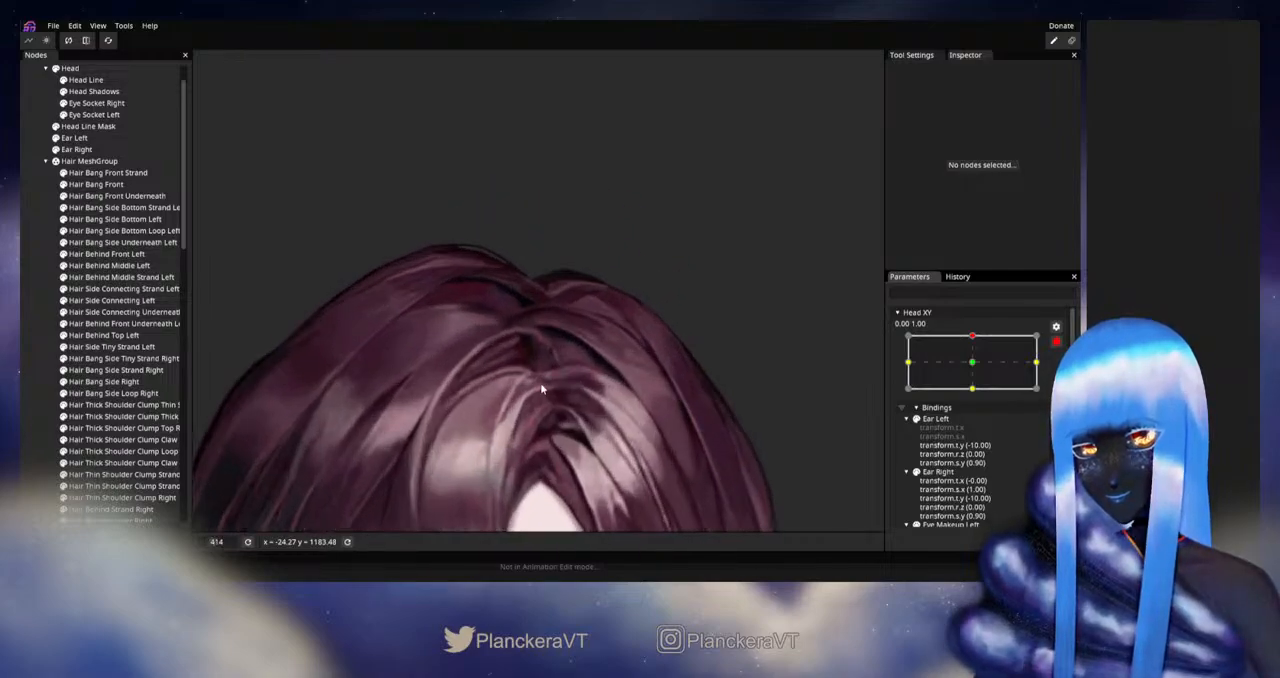
pyautogui.scroll(3, 589, 348)
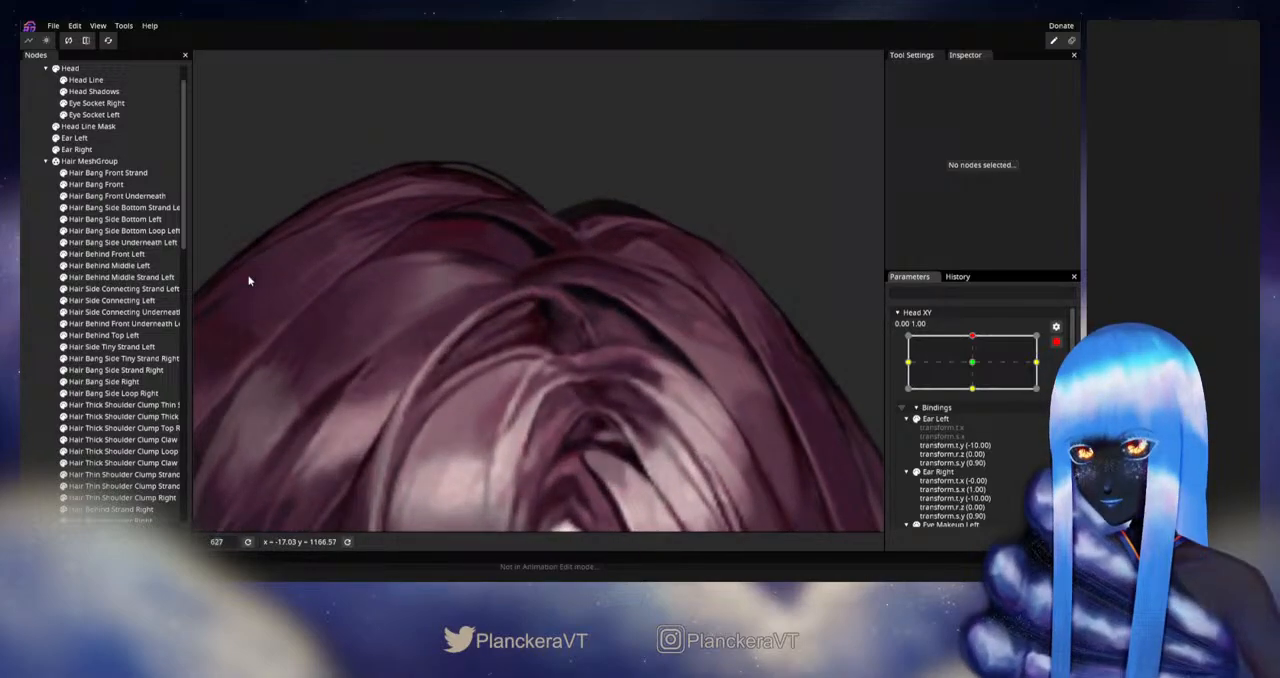
pyautogui.click(96, 184)
pyautogui.scroll(2, 612, 349)
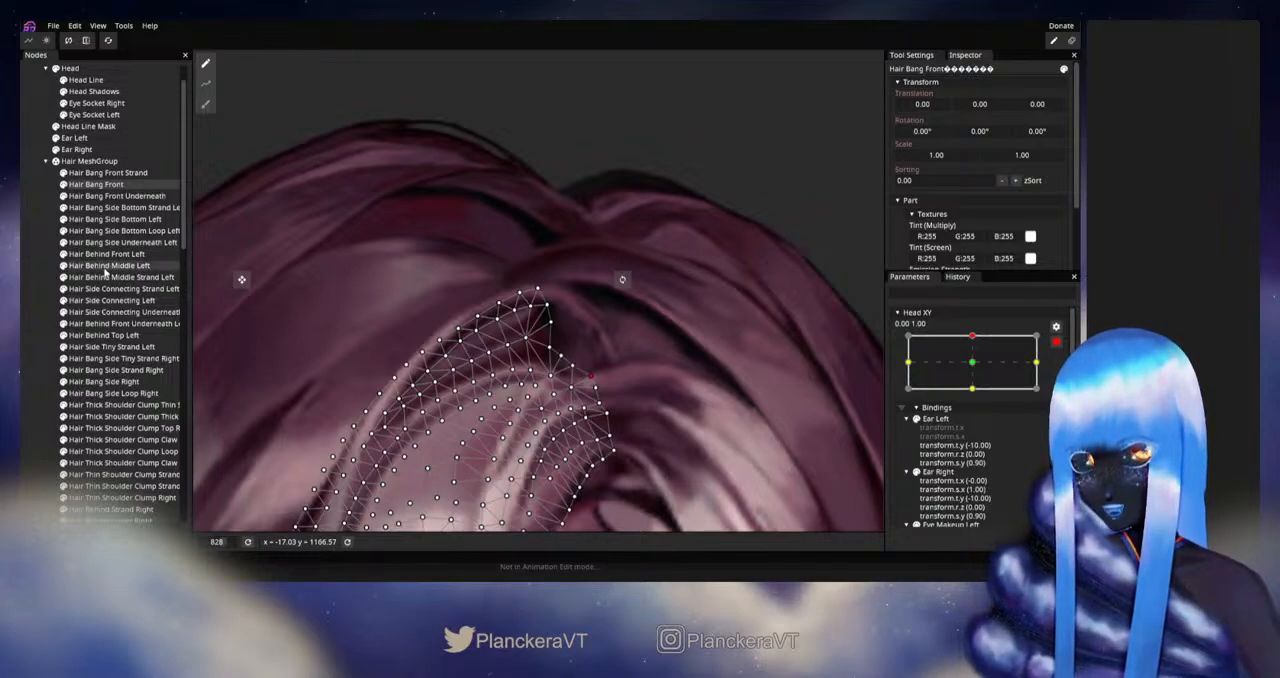
# - Shift the inner-end vertices of Hair Side Connecting Left toward the Hair Bang Front highlight, and deselect the mesh
pyautogui.click(105, 301)
pyautogui.scroll(1, 566, 352)
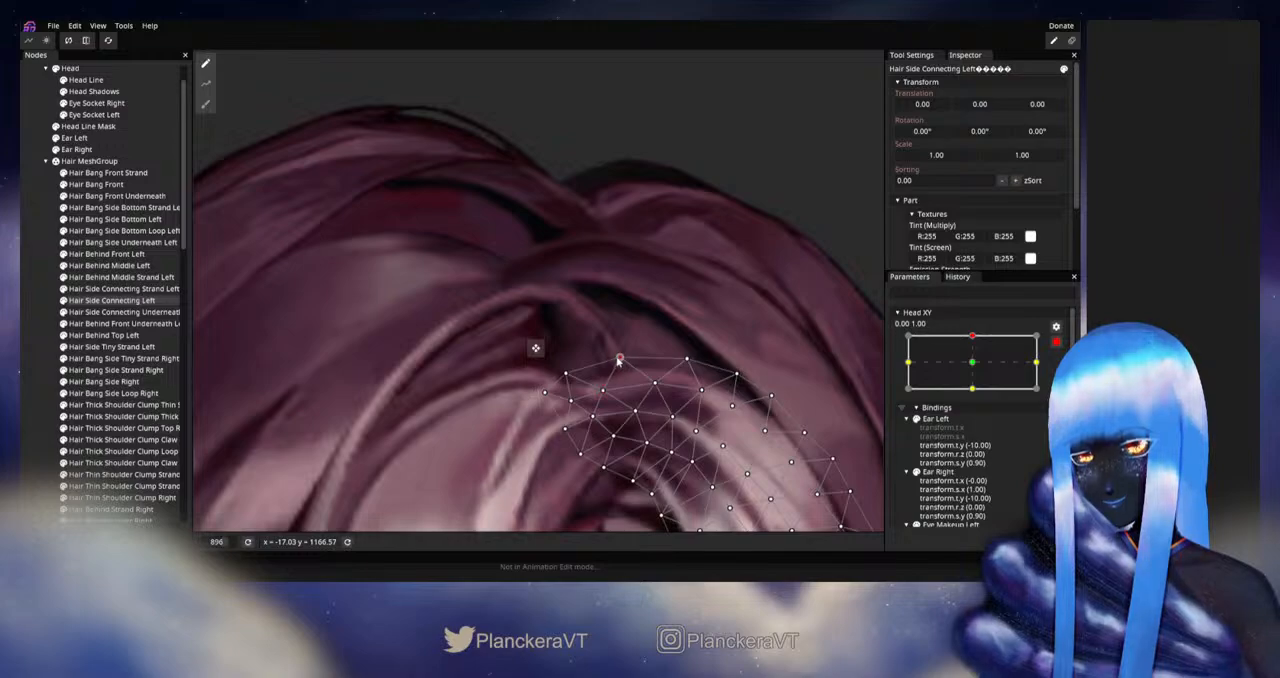
pyautogui.click(568, 401)
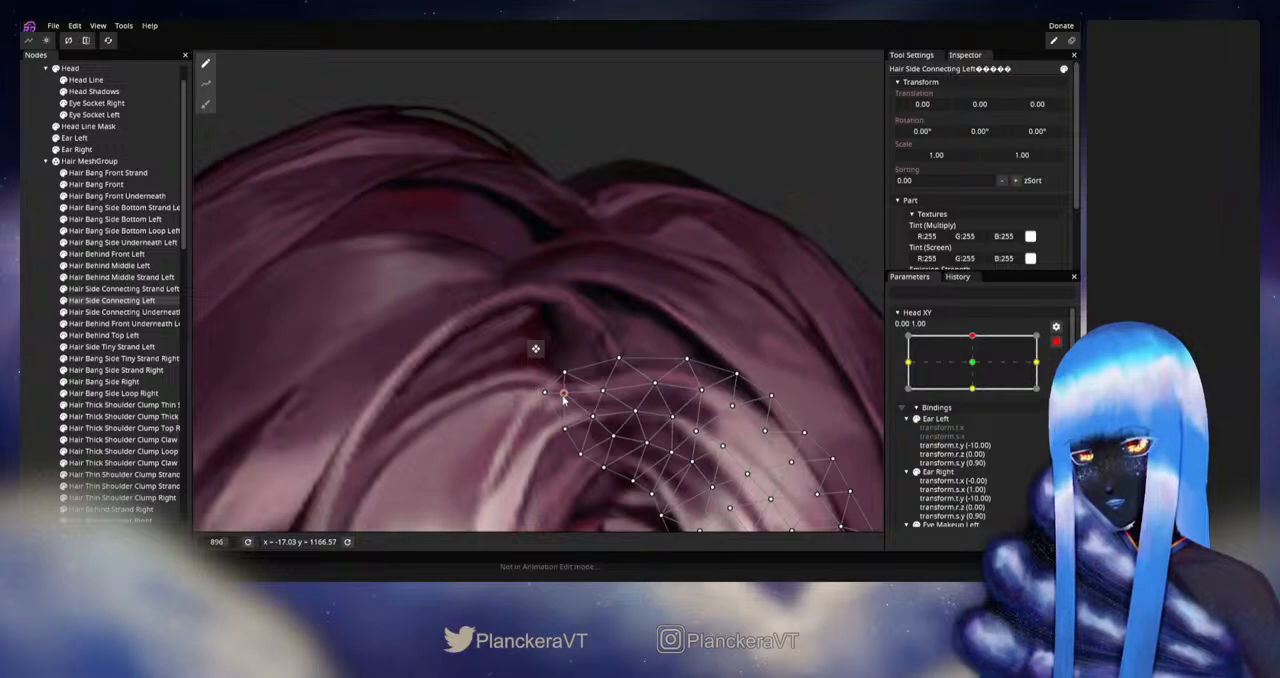
pyautogui.click(36, 299)
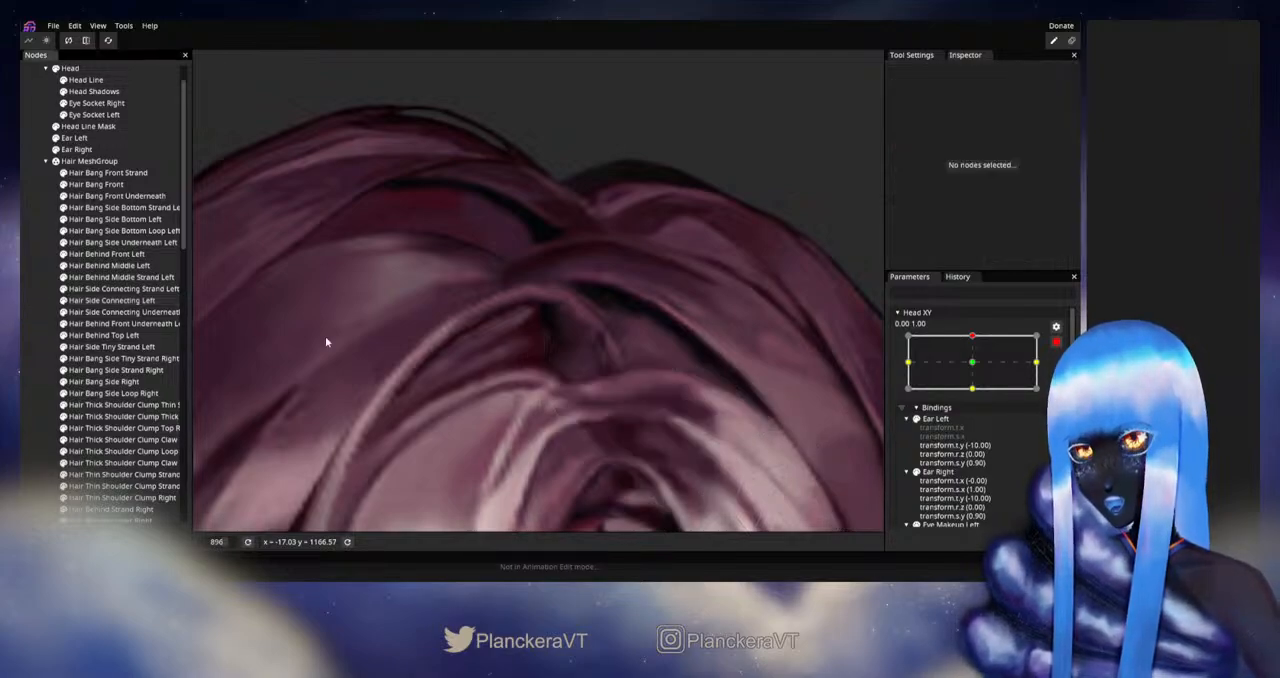
# - Disarm Head XY and check the hair parting around the parameter's upper keypoint with the whole head in view
pyautogui.scroll(-4, 648, 372)
pyautogui.scroll(-5, 646, 371)
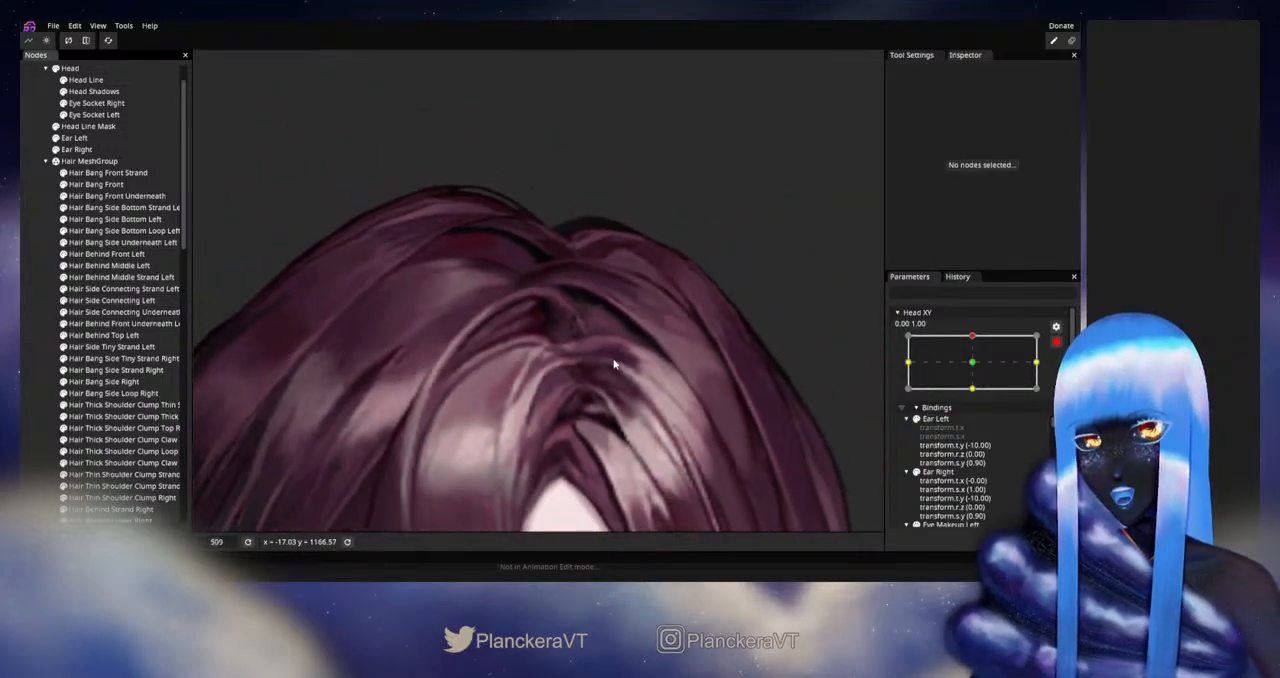
pyautogui.scroll(-2, 644, 368)
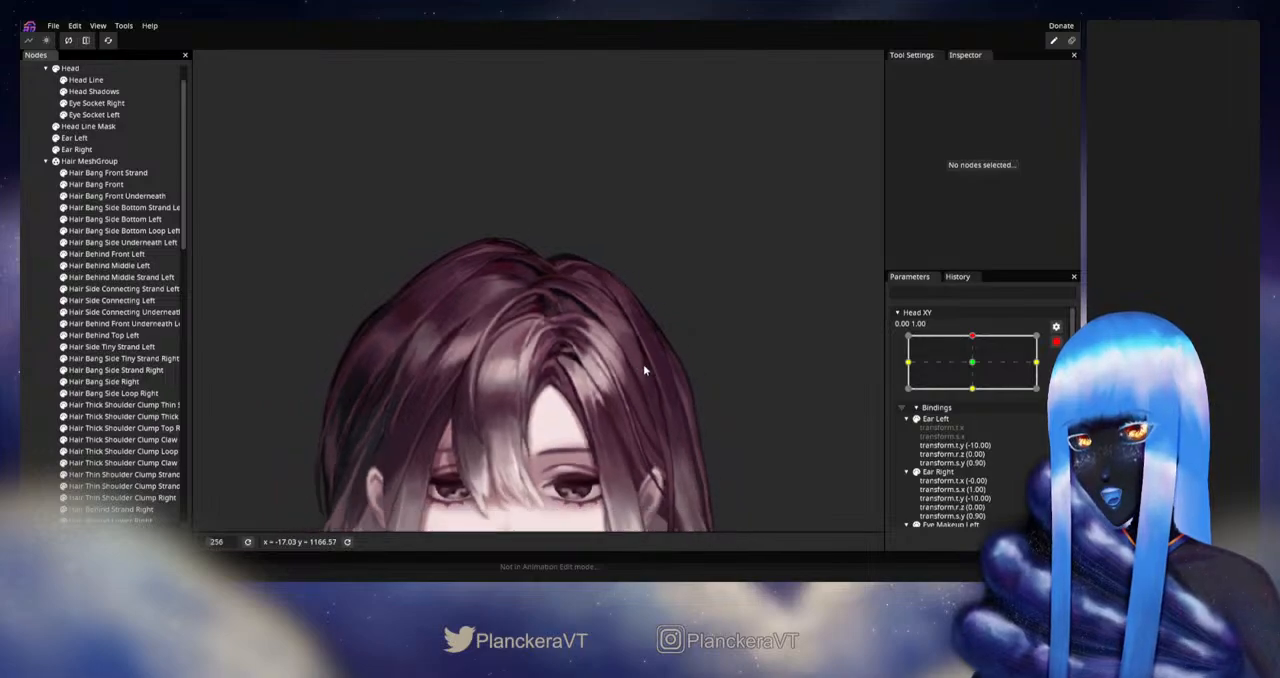
pyautogui.click(1058, 343)
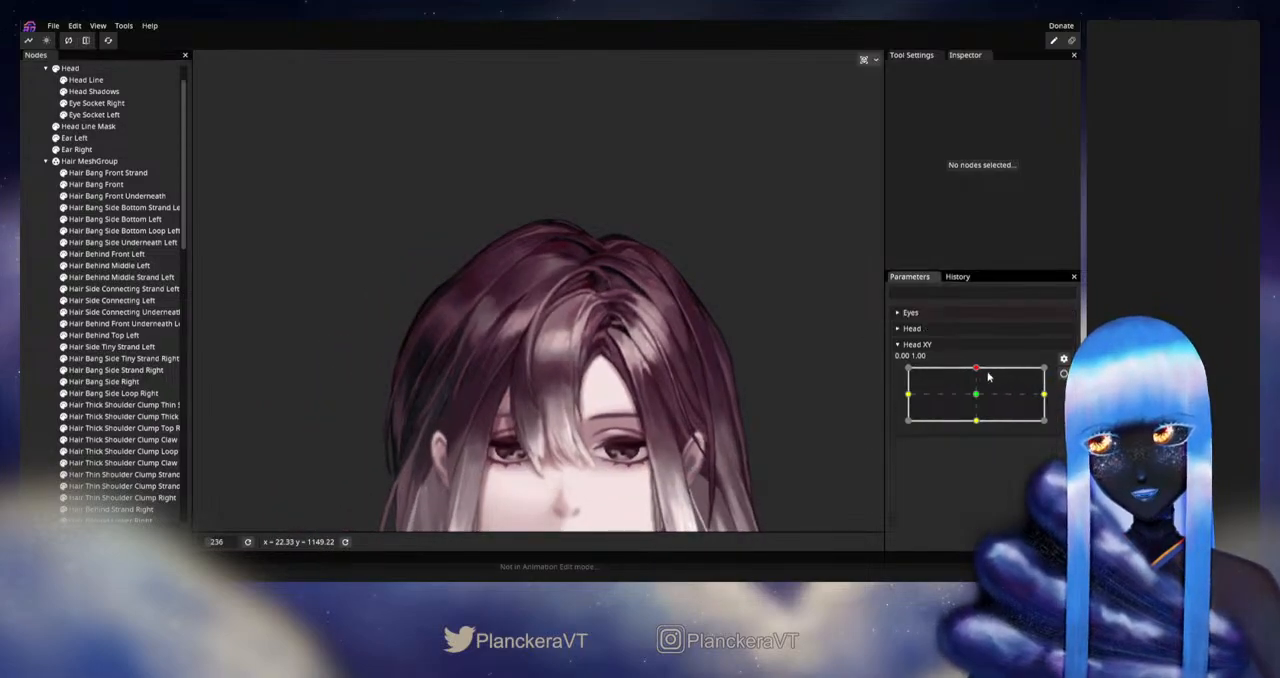
pyautogui.moveTo(976, 372)
pyautogui.mouseDown()
pyautogui.moveTo(978, 397)
pyautogui.moveTo(977, 368)
pyautogui.mouseUp()
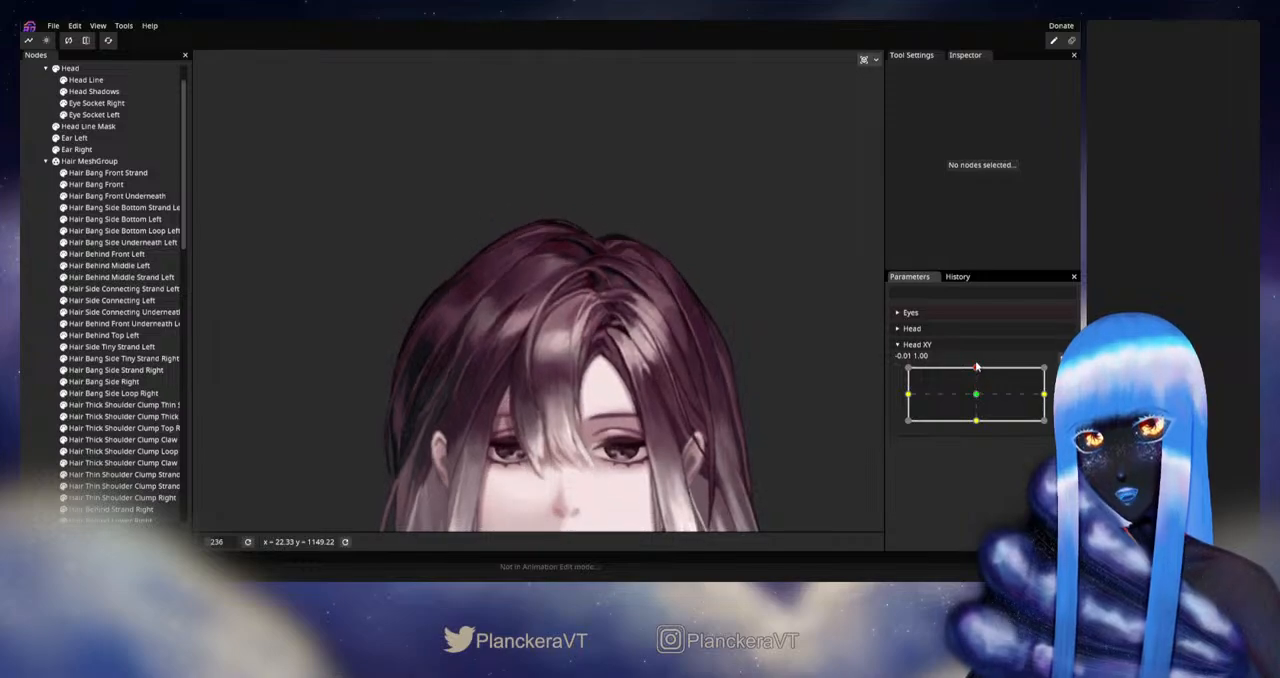
pyautogui.scroll(-1, 628, 348)
pyautogui.scroll(-6, 628, 348)
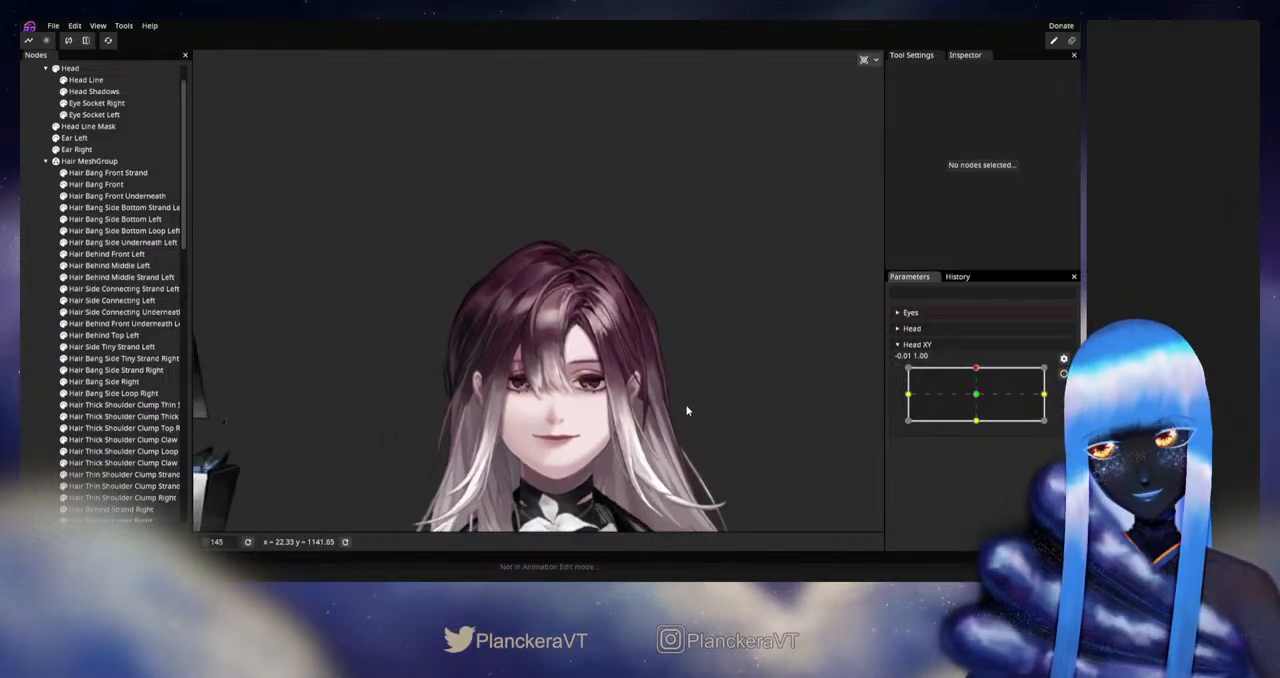
pyautogui.scroll(-1, 683, 355)
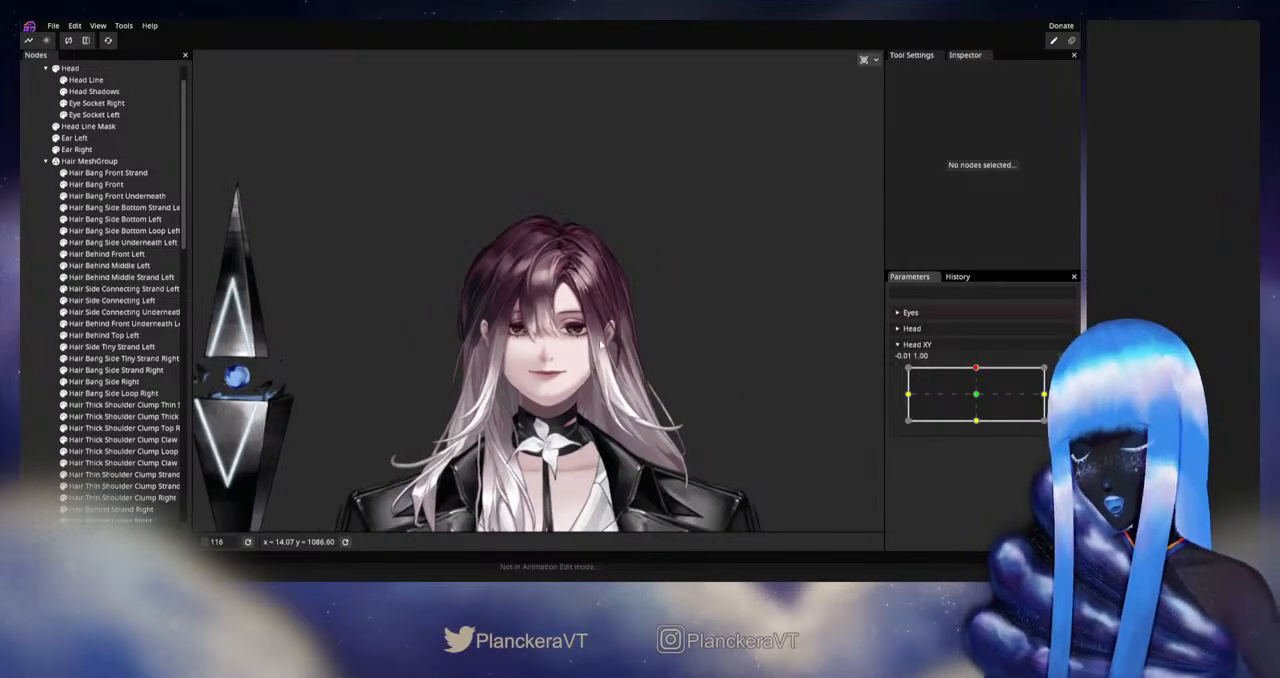
# - Save the project
pyautogui.click(47, 25)
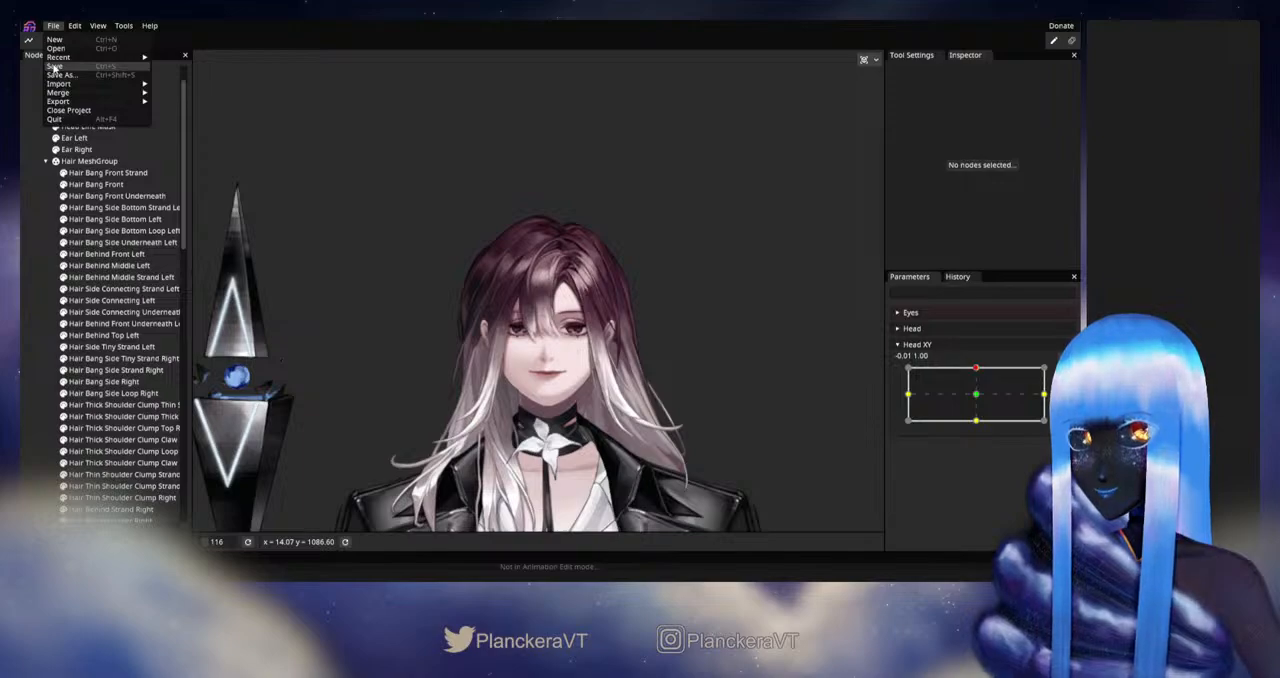
pyautogui.press('Return')
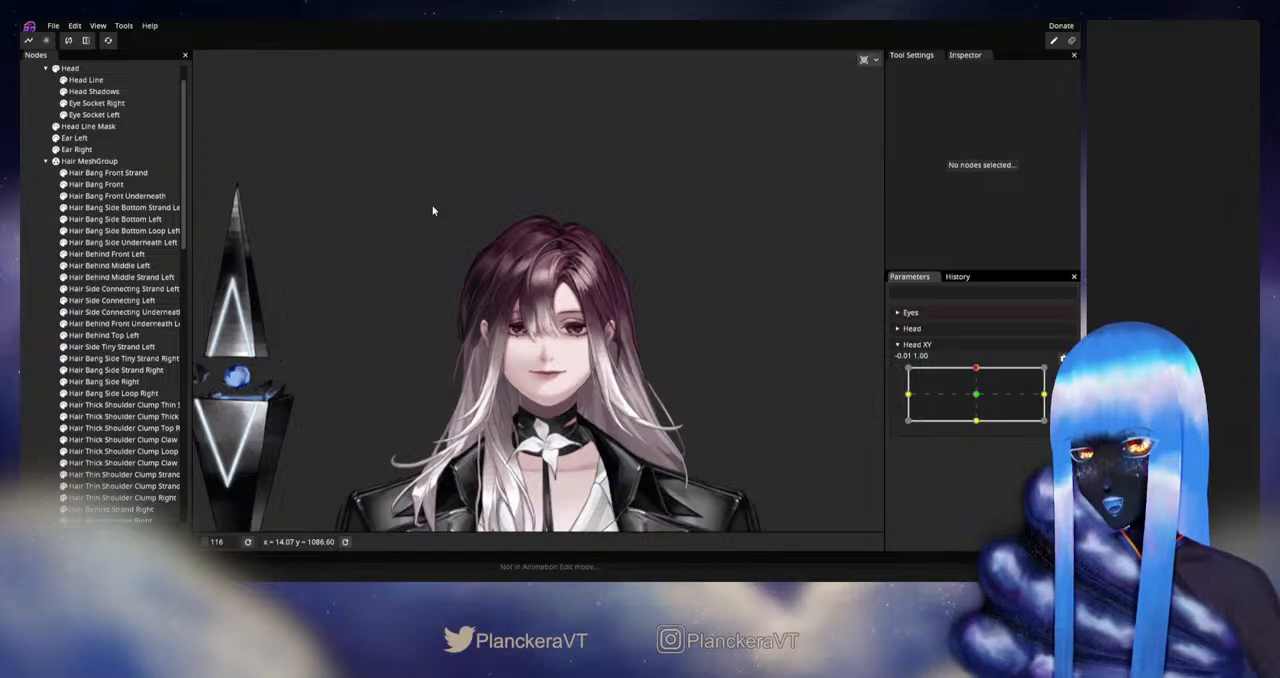
# - Preview the combined turn and upward tilt of the head with Head XY at -1.00, 1.00
pyautogui.moveTo(921, 372); pyautogui.dragTo(884, 362)
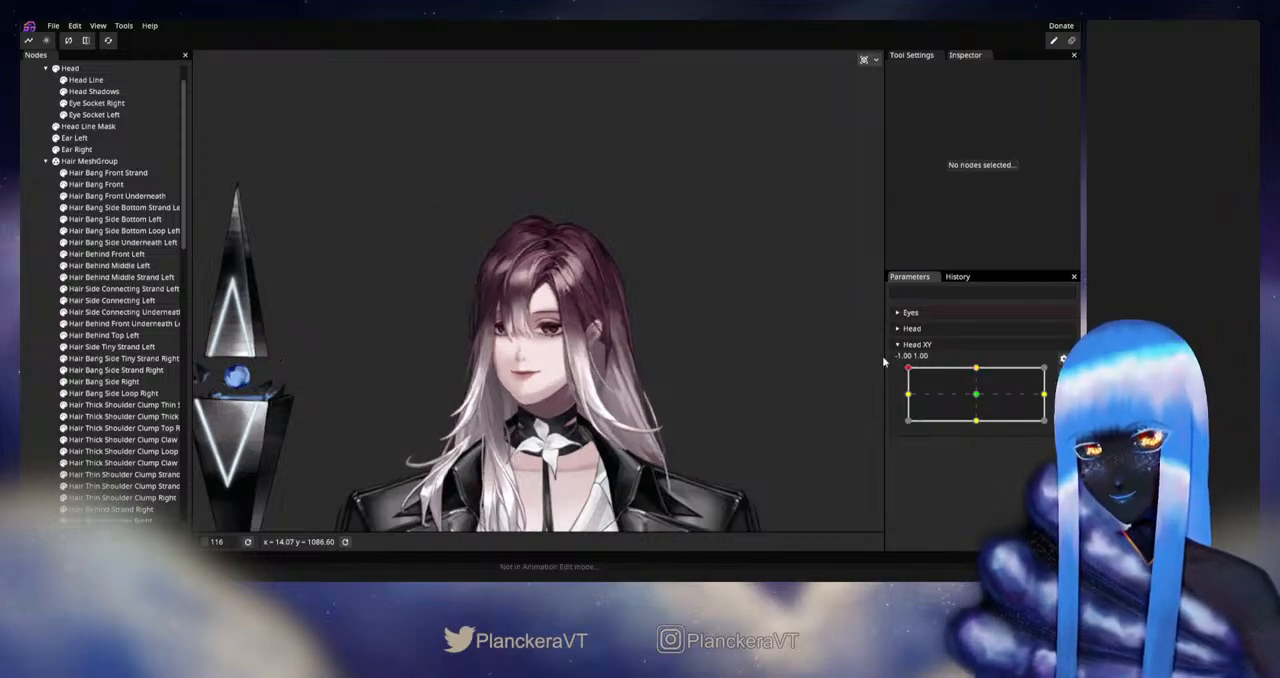